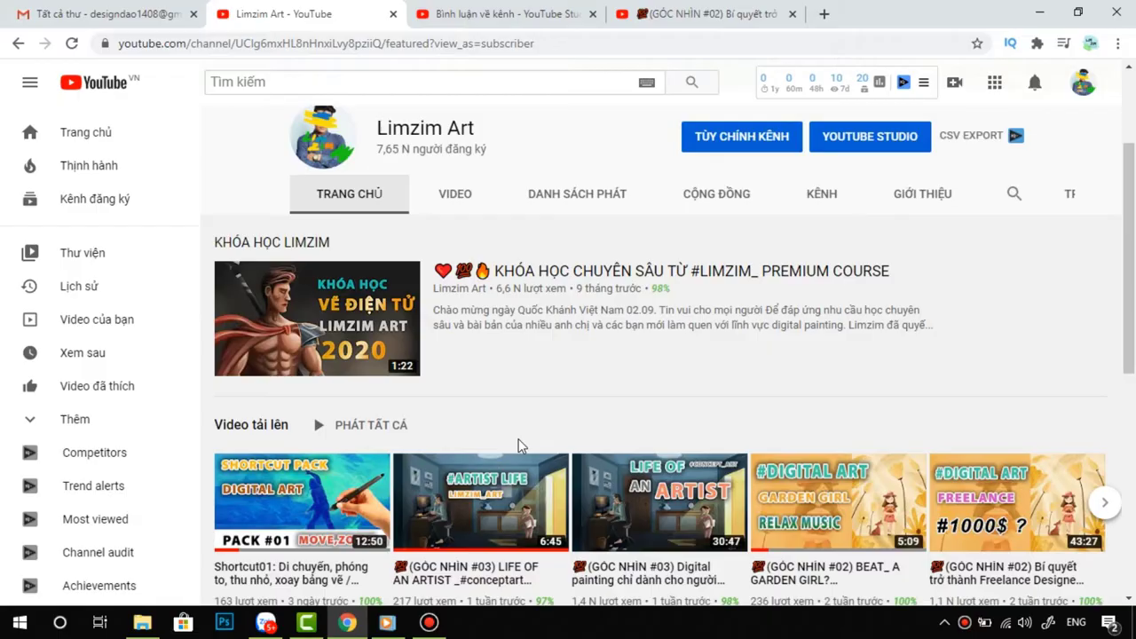
- Open the Limzim Art channel's playlists and play all of Góc nhìn Limzim
{"action": "scroll", "coordinate": [423, 334], "scroll_direction": "down", "scroll_amount": 1}
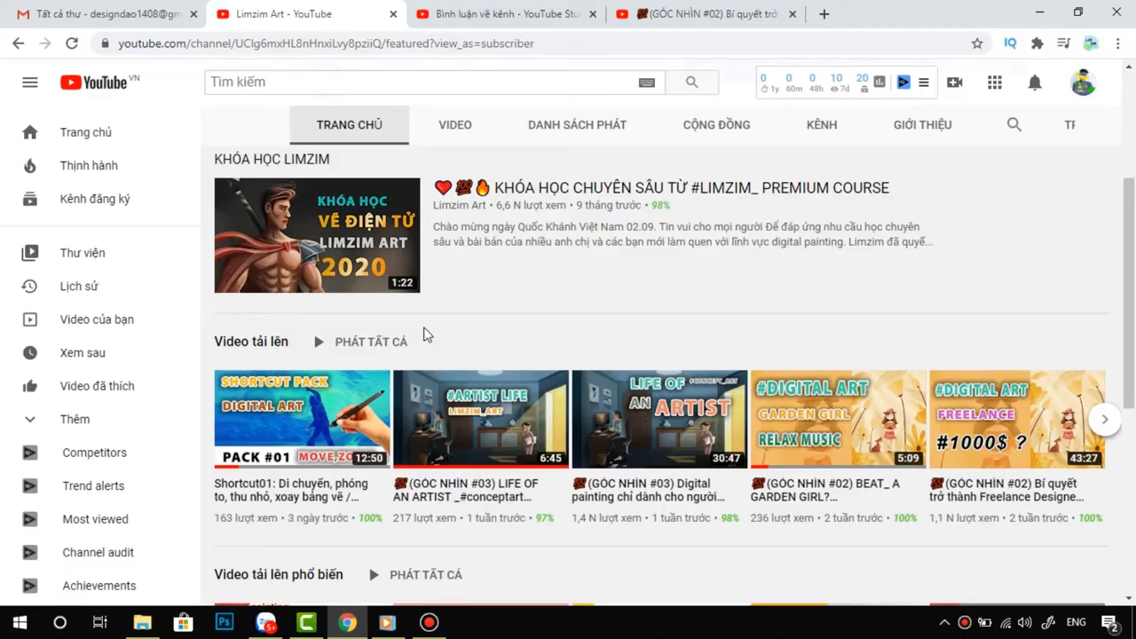
{"action": "scroll", "coordinate": [424, 334], "scroll_direction": "down", "scroll_amount": 1}
{"action": "scroll", "coordinate": [423, 333], "scroll_direction": "up", "scroll_amount": 2}
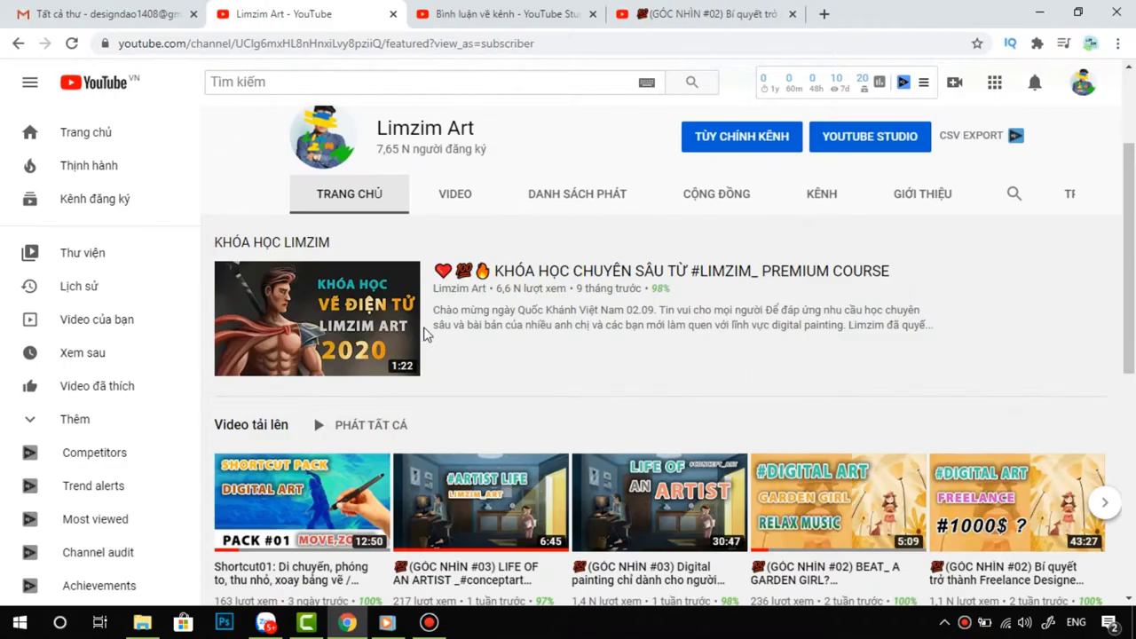
{"action": "left_click", "coordinate": [615, 206]}
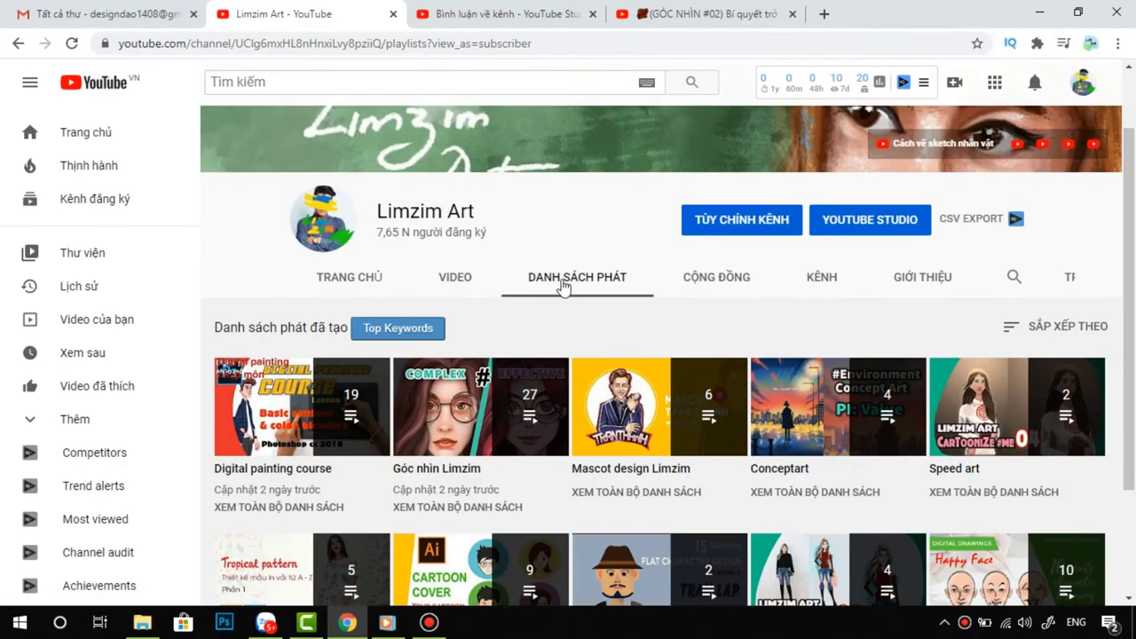
{"action": "scroll", "coordinate": [584, 357], "scroll_direction": "down", "scroll_amount": 1}
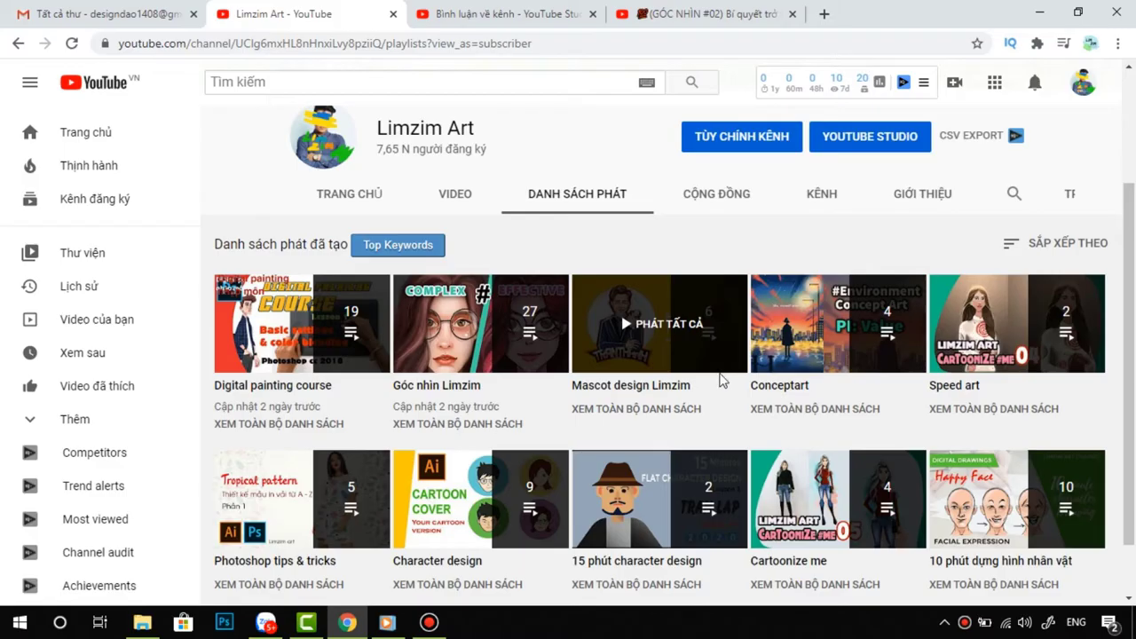
{"action": "left_click", "coordinate": [477, 344]}
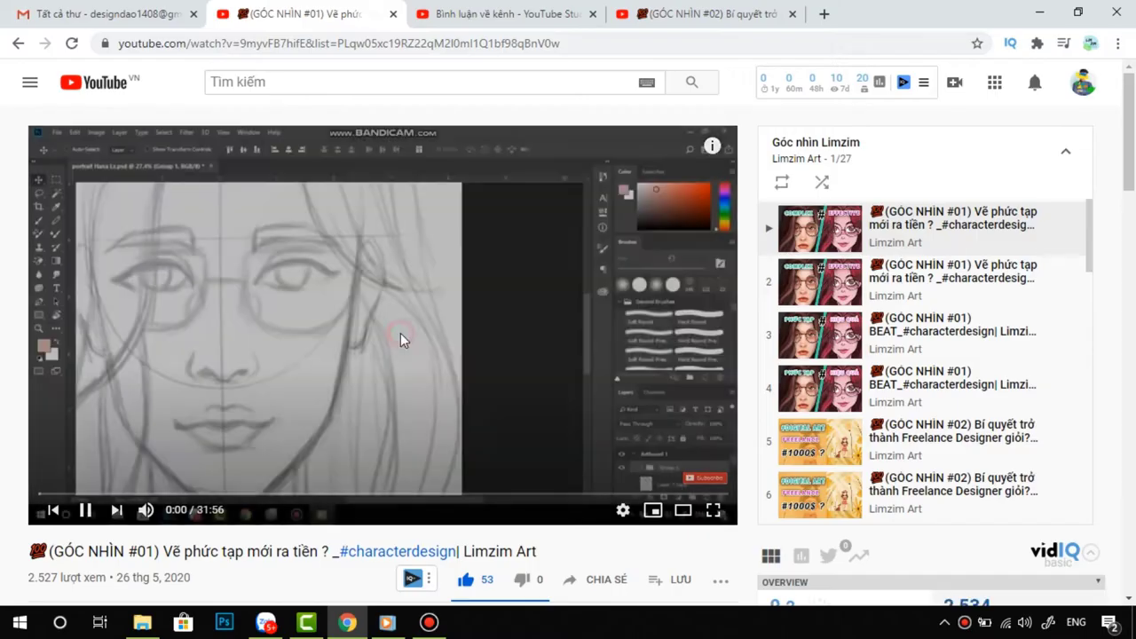
- Pause the video and scroll through the playlist's 27 entries
{"action": "left_click", "coordinate": [400, 334]}
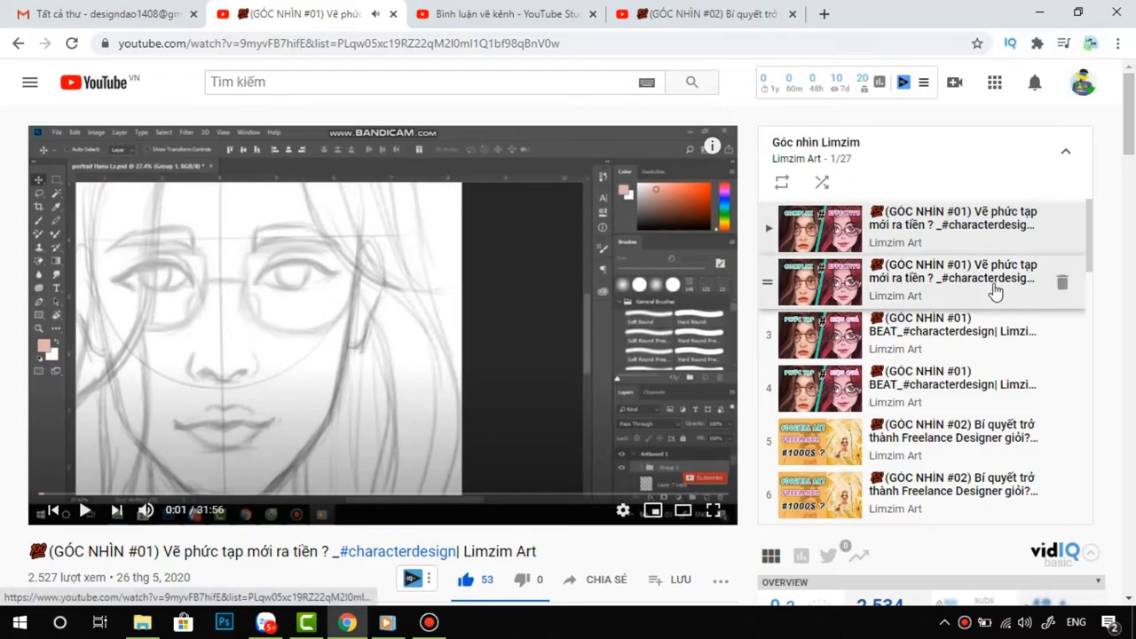
{"action": "scroll", "coordinate": [1039, 316], "scroll_direction": "down", "scroll_amount": 1}
{"action": "scroll", "coordinate": [1040, 317], "scroll_direction": "up", "scroll_amount": 1}
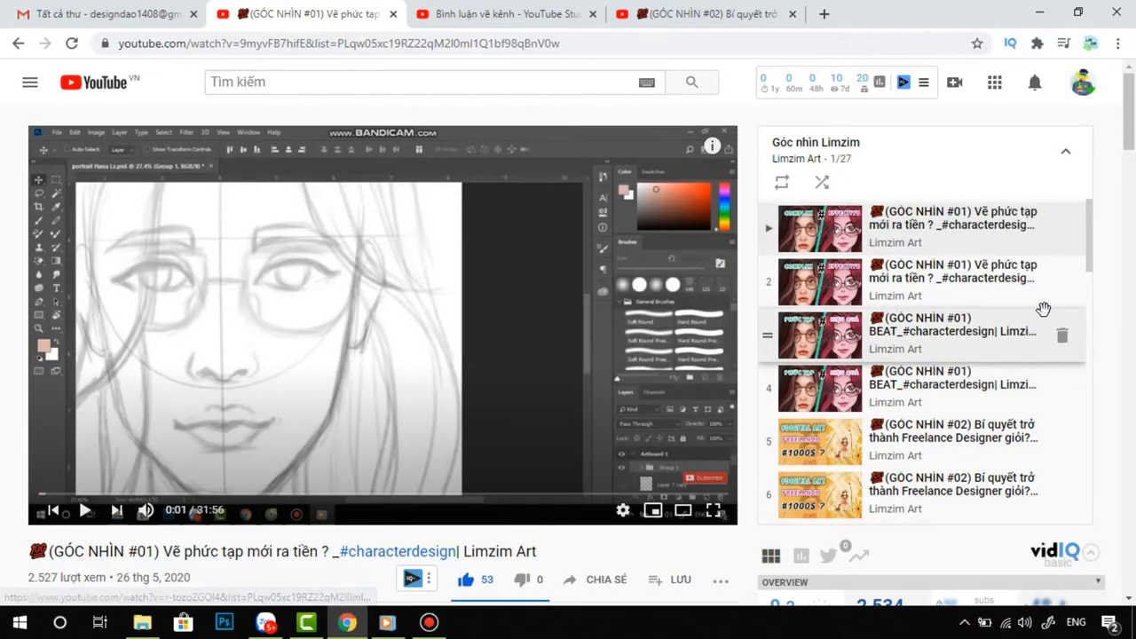
{"action": "scroll", "coordinate": [1040, 284], "scroll_direction": "down", "scroll_amount": 1}
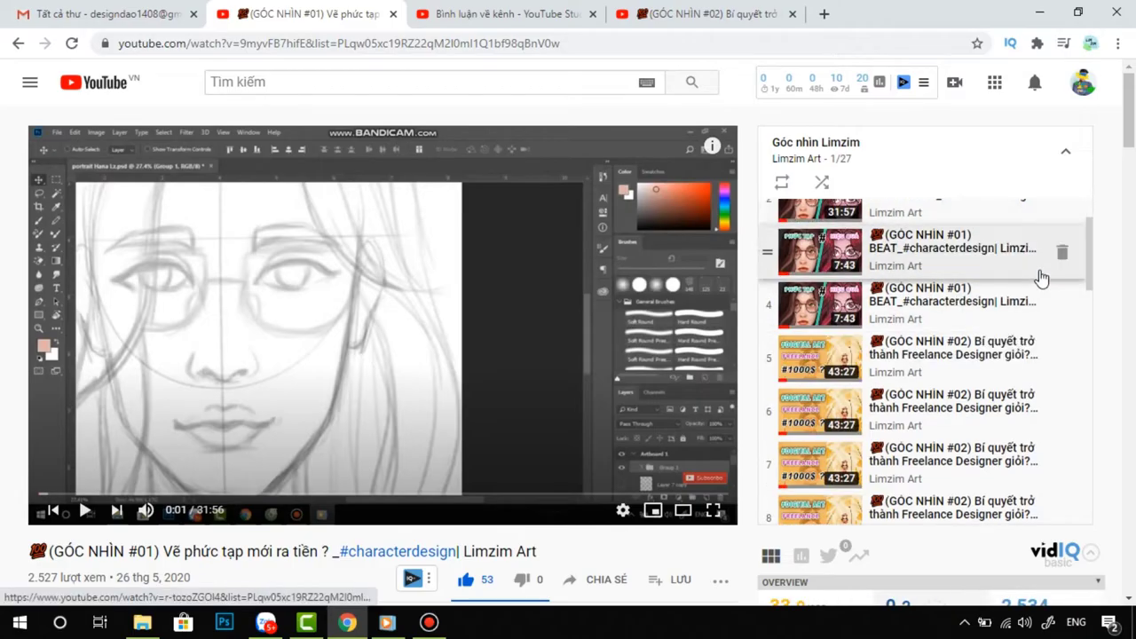
{"action": "scroll", "coordinate": [1043, 293], "scroll_direction": "down", "scroll_amount": 1}
{"action": "scroll", "coordinate": [1047, 317], "scroll_direction": "down", "scroll_amount": 2}
{"action": "scroll", "coordinate": [1047, 317], "scroll_direction": "down", "scroll_amount": 5}
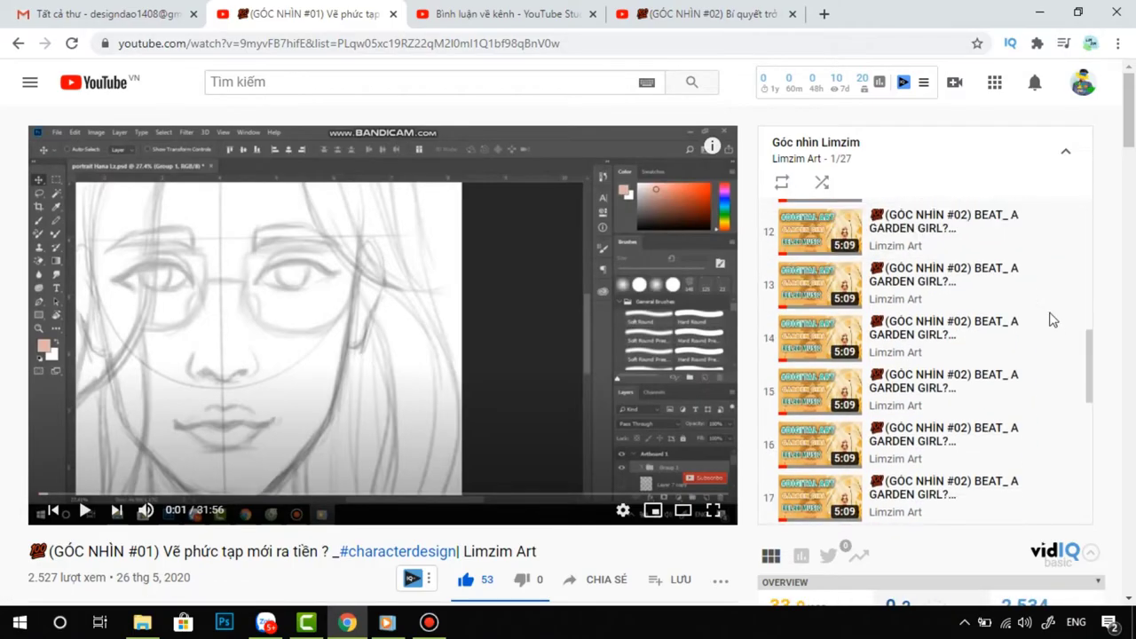
{"action": "scroll", "coordinate": [1047, 315], "scroll_direction": "down", "scroll_amount": 4}
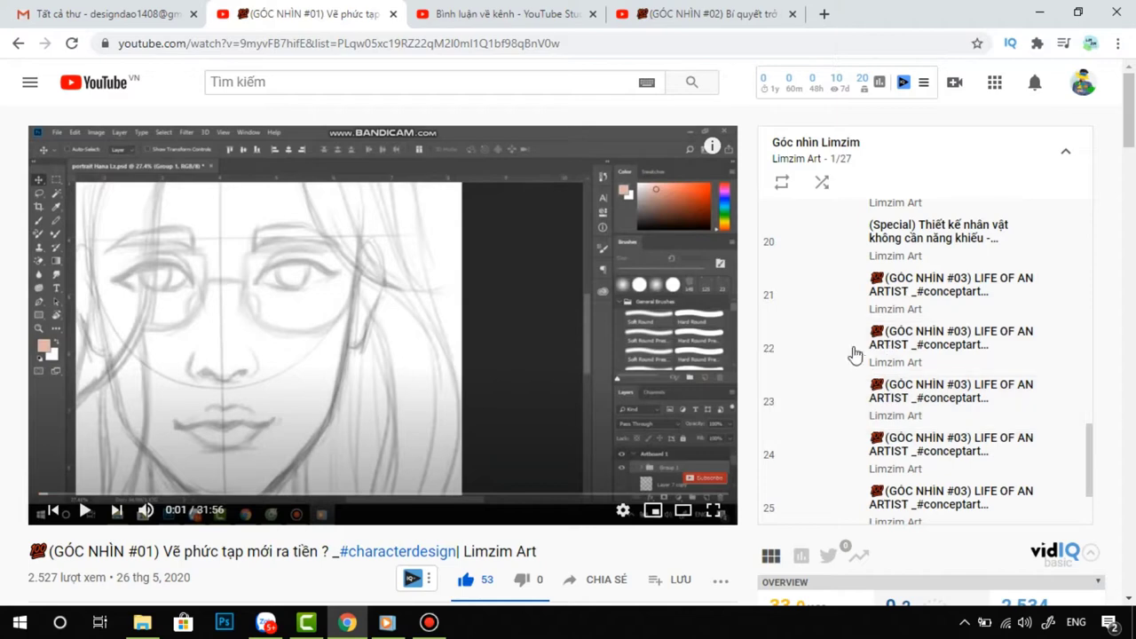
{"action": "scroll", "coordinate": [777, 300], "scroll_direction": "up", "scroll_amount": 3}
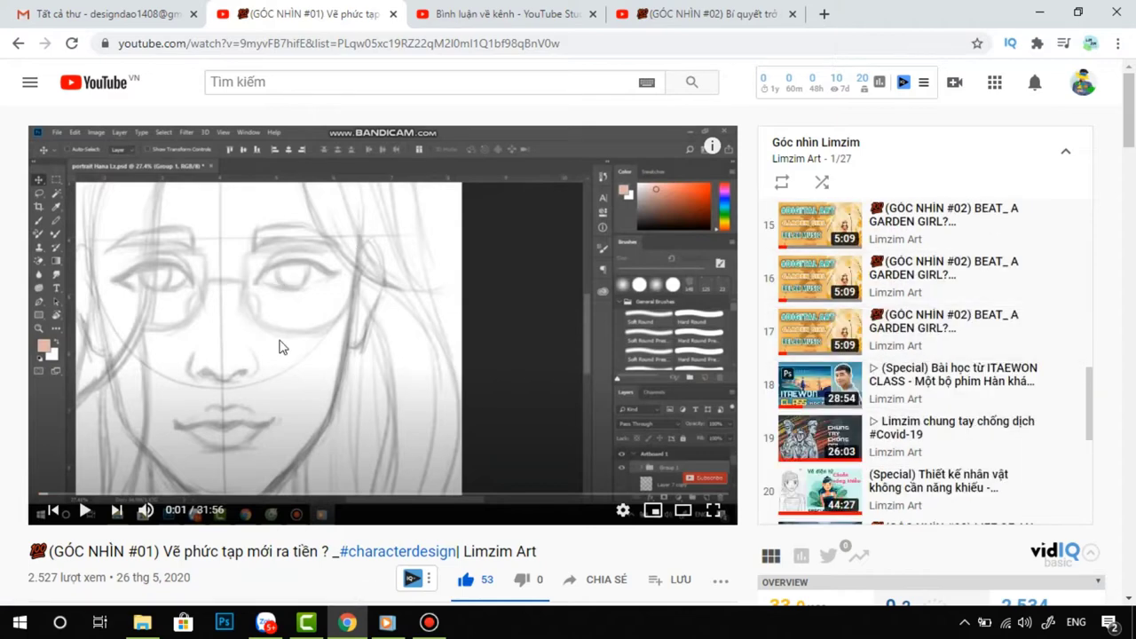
{"action": "left_click", "coordinate": [18, 42]}
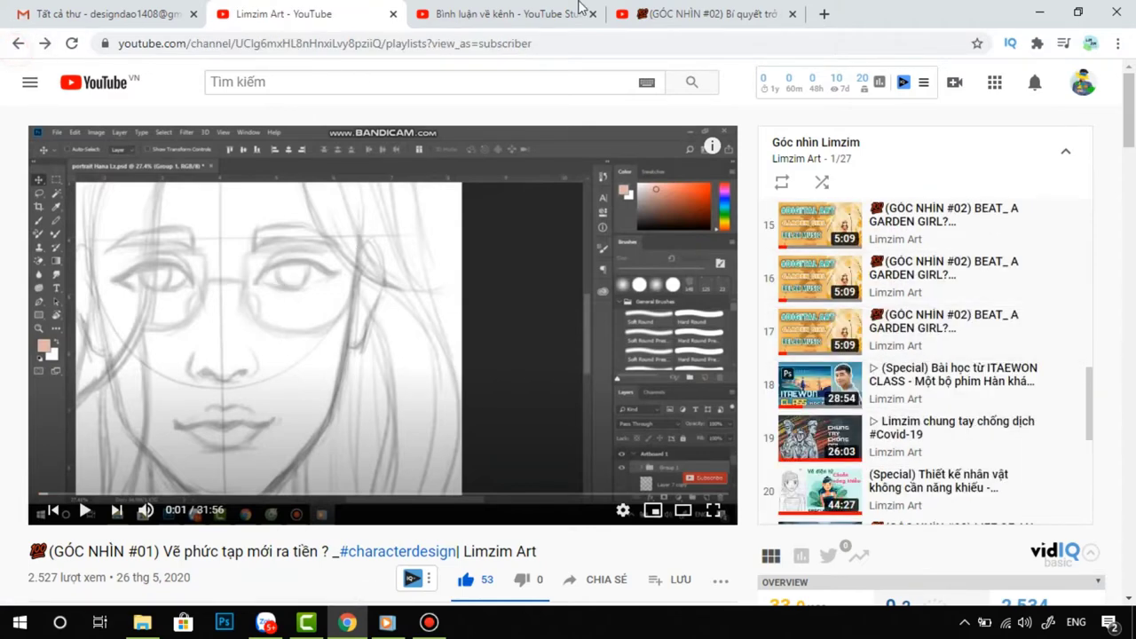
{"action": "left_click", "coordinate": [677, 7]}
{"action": "scroll", "coordinate": [470, 344], "scroll_direction": "down", "scroll_amount": 2}
{"action": "scroll", "coordinate": [470, 343], "scroll_direction": "down", "scroll_amount": 5}
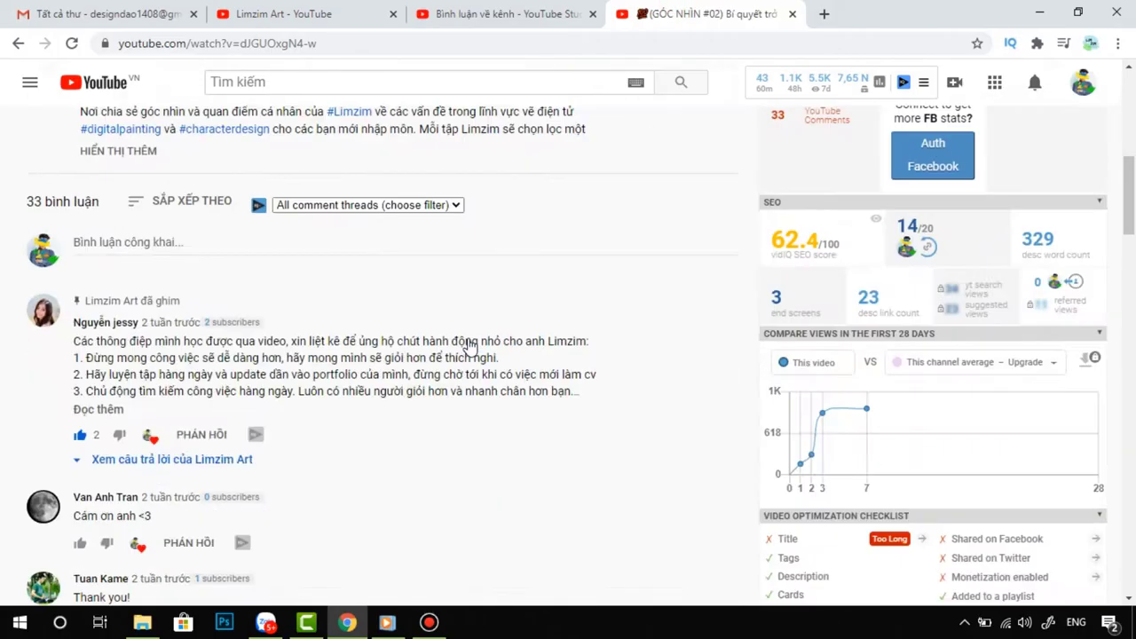
{"action": "scroll", "coordinate": [470, 343], "scroll_direction": "down", "scroll_amount": 4}
{"action": "scroll", "coordinate": [470, 343], "scroll_direction": "down", "scroll_amount": 5}
{"action": "scroll", "coordinate": [470, 343], "scroll_direction": "down", "scroll_amount": 4}
{"action": "scroll", "coordinate": [470, 343], "scroll_direction": "down", "scroll_amount": 5}
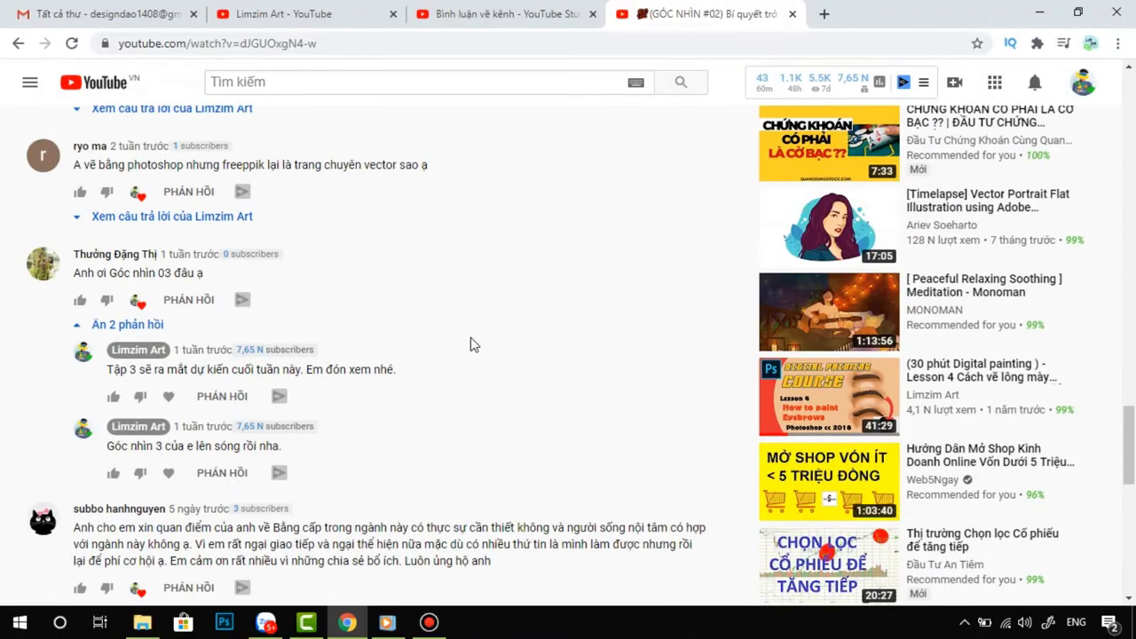
{"action": "scroll", "coordinate": [470, 343], "scroll_direction": "down", "scroll_amount": 2}
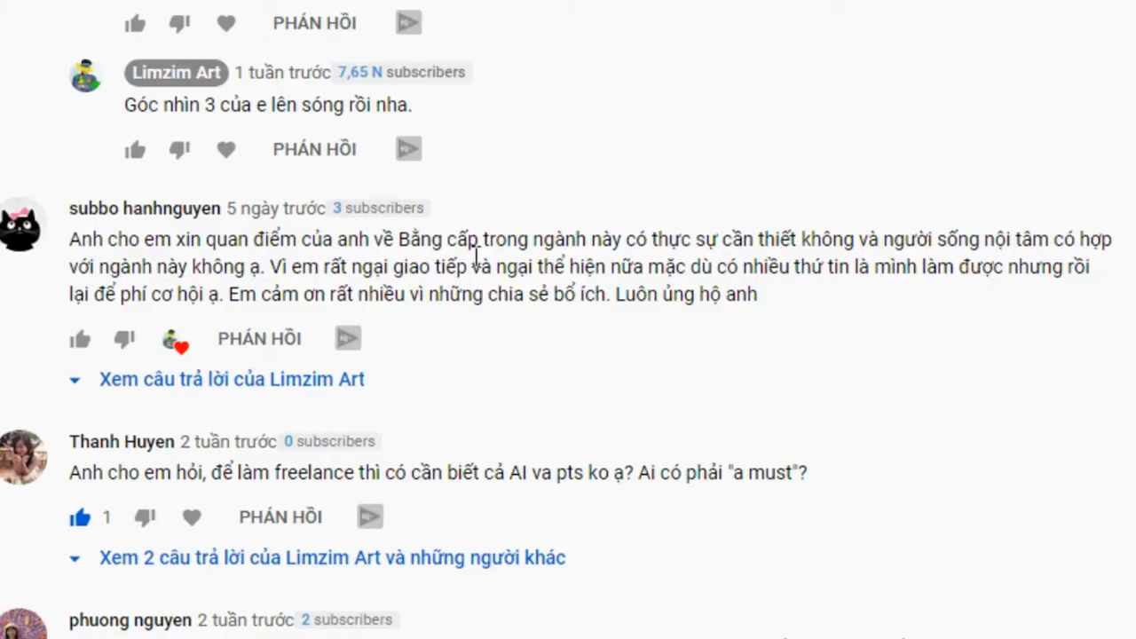
{"action": "mouse_move", "coordinate": [401, 237]}
{"action": "left_mouse_down"}
{"action": "mouse_move", "coordinate": [806, 233]}
{"action": "mouse_move", "coordinate": [1107, 245]}
{"action": "mouse_move", "coordinate": [1100, 268]}
{"action": "mouse_move", "coordinate": [188, 291]}
{"action": "mouse_move", "coordinate": [263, 266]}
{"action": "left_mouse_up"}
{"action": "left_click", "coordinate": [918, 397]}
{"action": "left_click", "coordinate": [786, 386]}
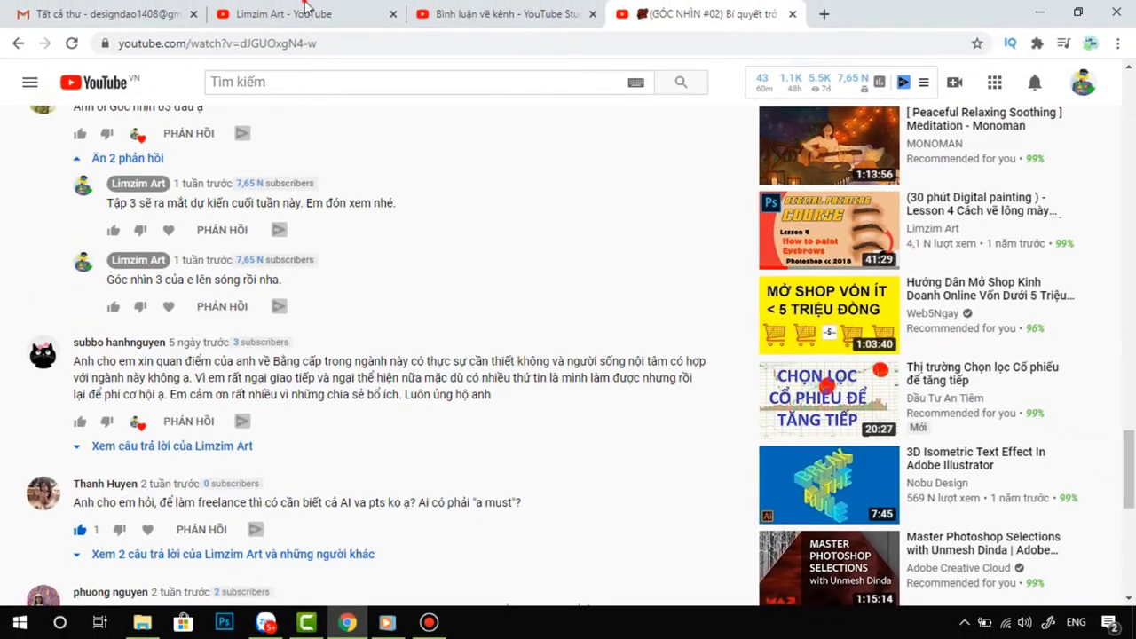
{"action": "left_click", "coordinate": [307, 11]}
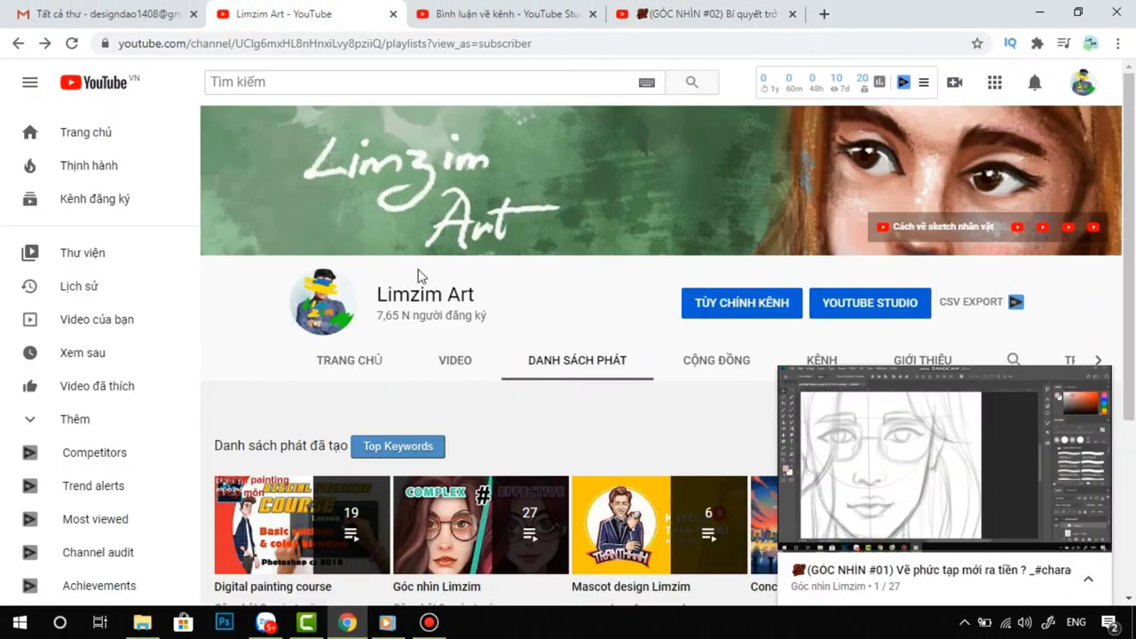
- Open the channel's Community (CỘNG ĐỒNG) tab and close the mini-player
{"action": "left_click", "coordinate": [718, 366]}
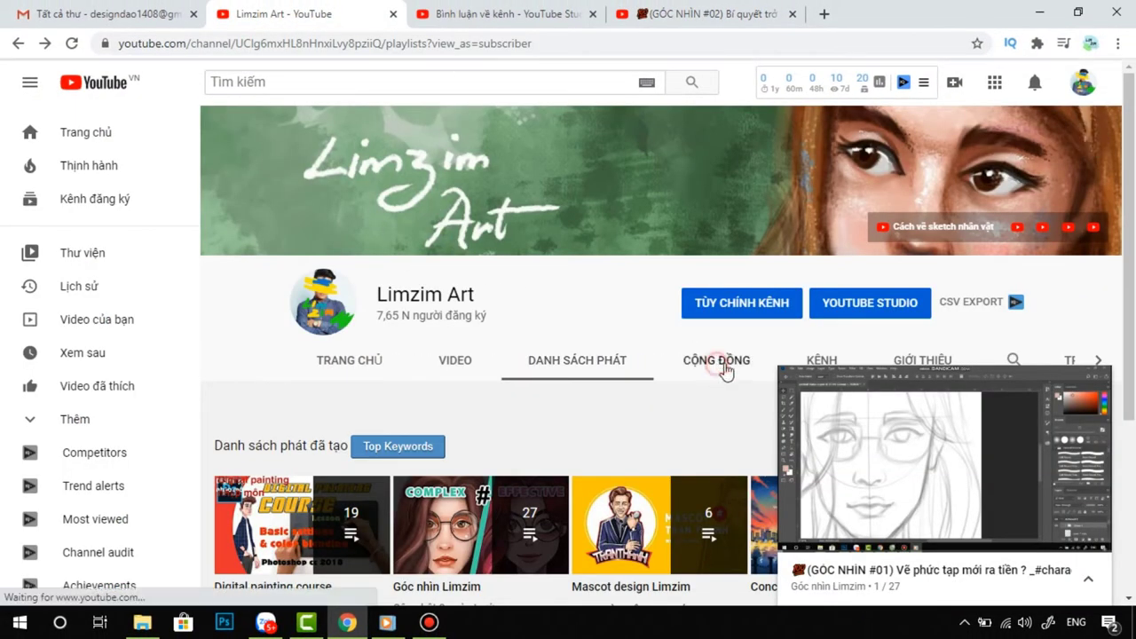
{"action": "left_click", "coordinate": [1093, 385]}
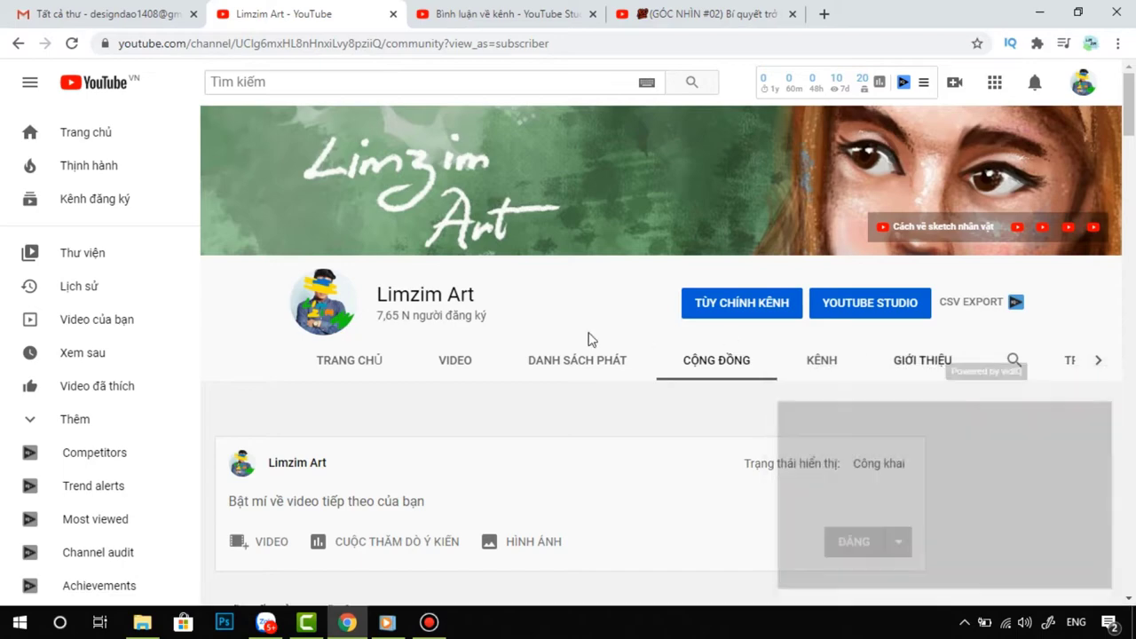
{"action": "scroll", "coordinate": [577, 343], "scroll_direction": "down", "scroll_amount": 3}
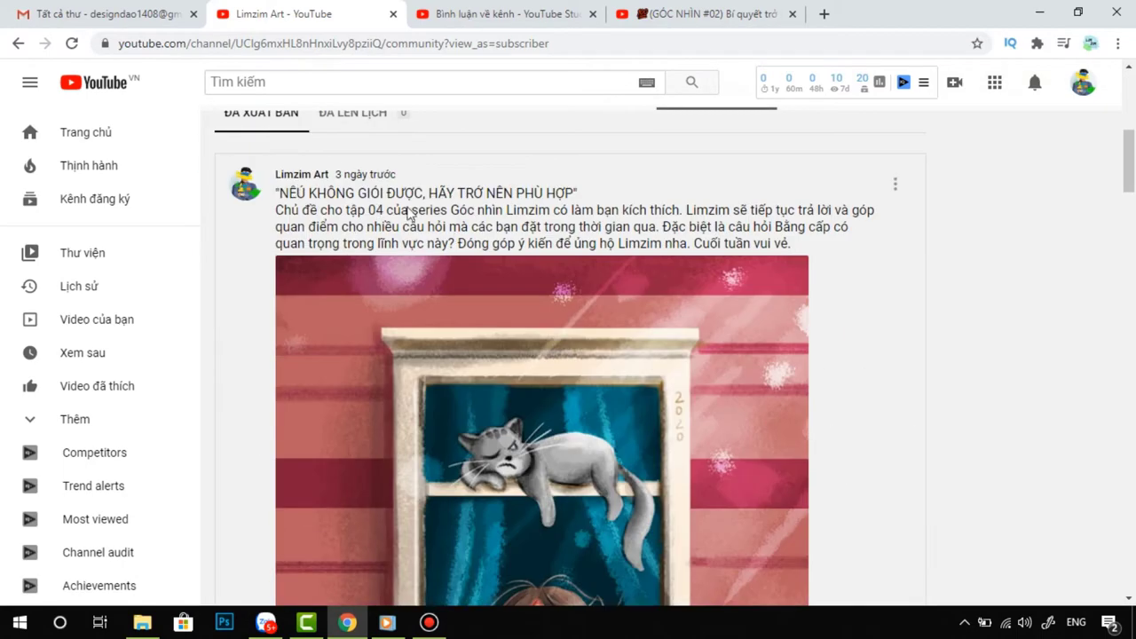
{"action": "scroll", "coordinate": [451, 230], "scroll_direction": "down", "scroll_amount": 1}
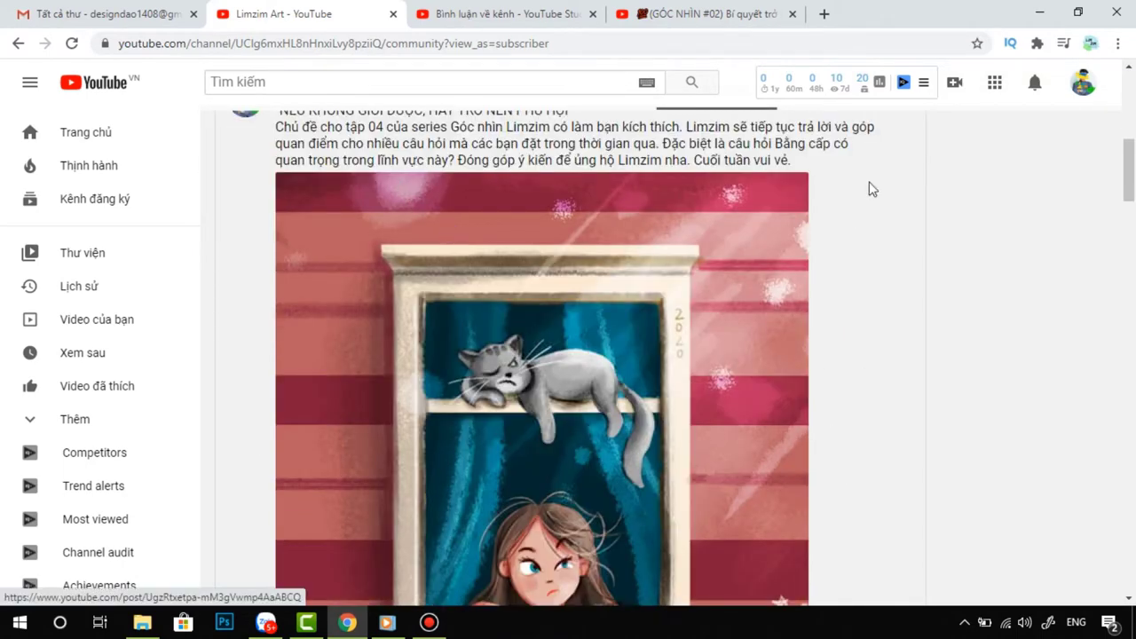
- Scroll the Community posts down to the girl-and-sleeping-cat illustration
{"action": "left_click_drag", "start_coordinate": [775, 143], "coordinate": [834, 160]}
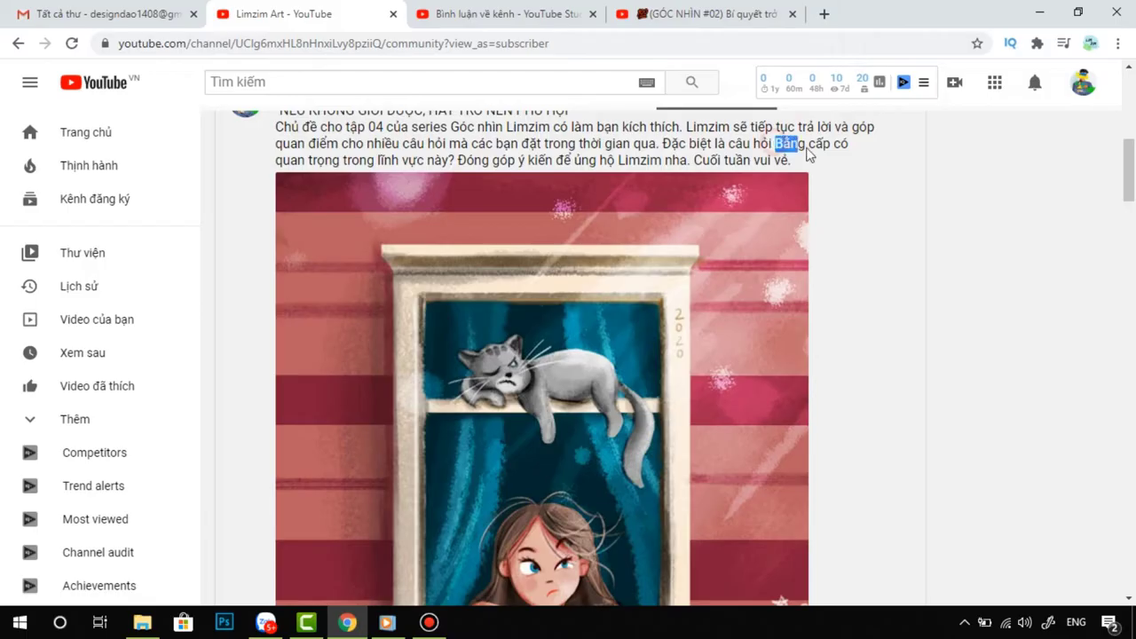
{"action": "left_click", "coordinate": [878, 237]}
{"action": "scroll", "coordinate": [876, 240], "scroll_direction": "down", "scroll_amount": 4}
{"action": "scroll", "coordinate": [876, 241], "scroll_direction": "up", "scroll_amount": 2}
{"action": "scroll", "coordinate": [876, 242], "scroll_direction": "up", "scroll_amount": 3}
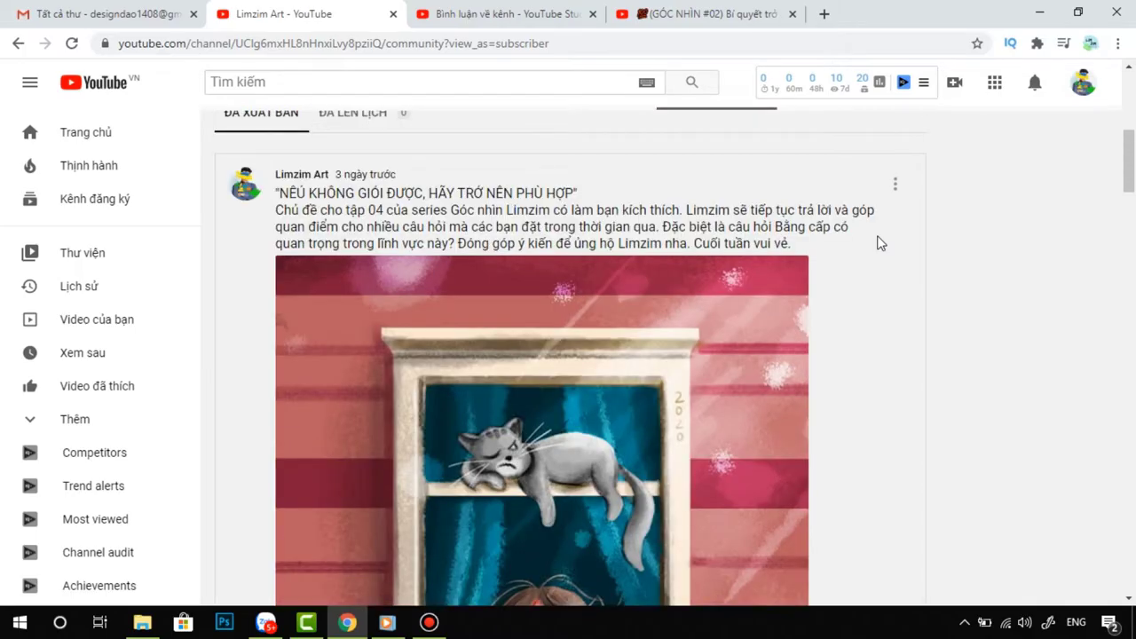
{"action": "scroll", "coordinate": [878, 243], "scroll_direction": "down", "scroll_amount": 2}
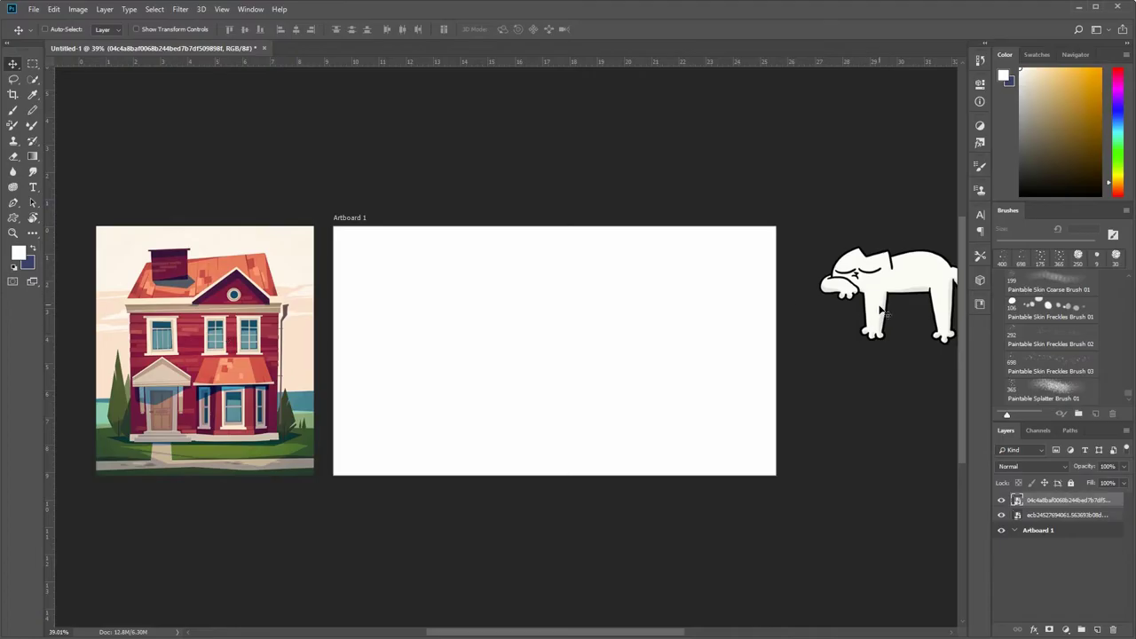
- Nudge the sleeping cat reference and add a new empty layer in the artboard
{"action": "mouse_move", "coordinate": [880, 309]}
{"action": "left_mouse_down"}
{"action": "mouse_move", "coordinate": [860, 299]}
{"action": "mouse_move", "coordinate": [197, 338]}
{"action": "mouse_move", "coordinate": [869, 299]}
{"action": "mouse_move", "coordinate": [912, 277]}
{"action": "left_mouse_up"}
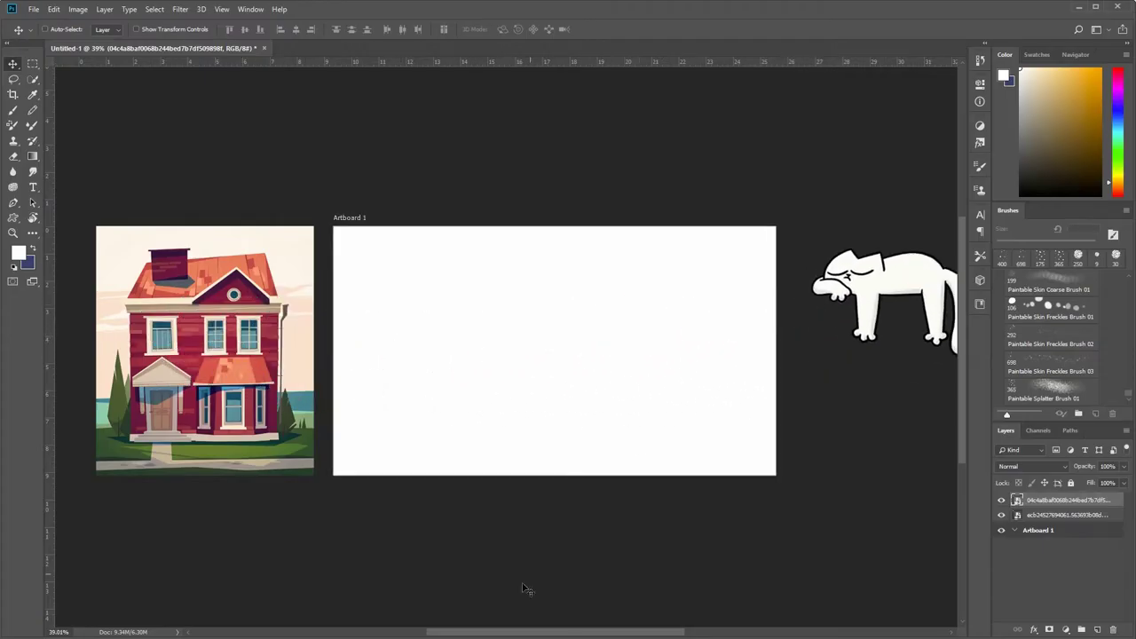
{"action": "scroll", "coordinate": [624, 354], "scroll_direction": "up", "scroll_amount": 2}
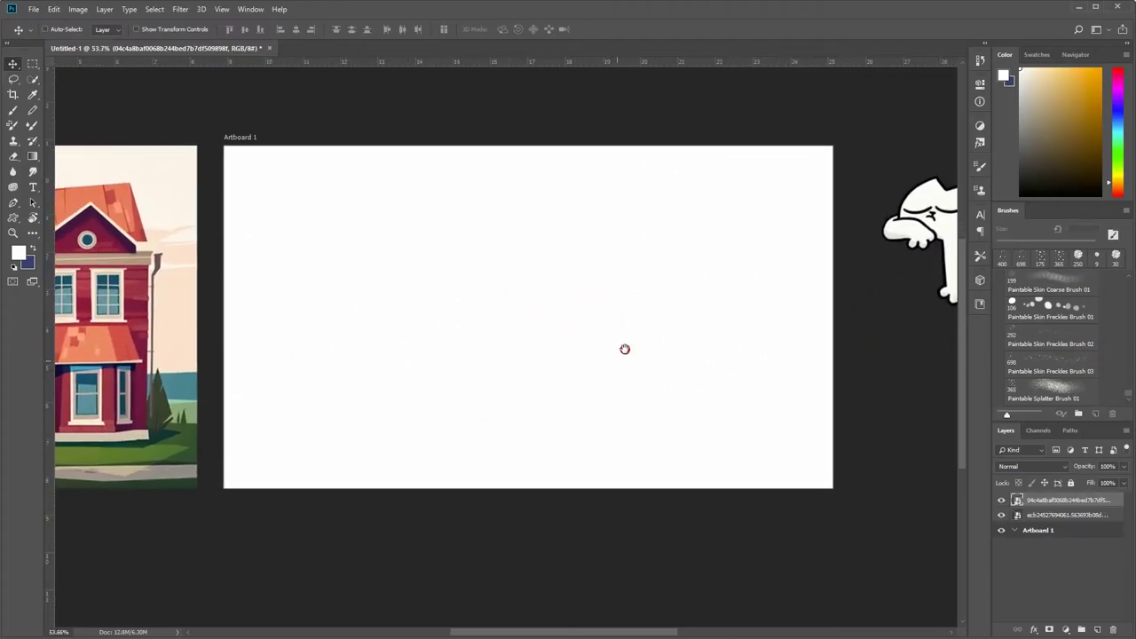
{"action": "key", "text": "ctrl+shift+alt+n"}
- With KYLE Ultimate Pencil Hard selected, fill the artboard light grey and add a layer above
{"action": "key", "text": "b"}
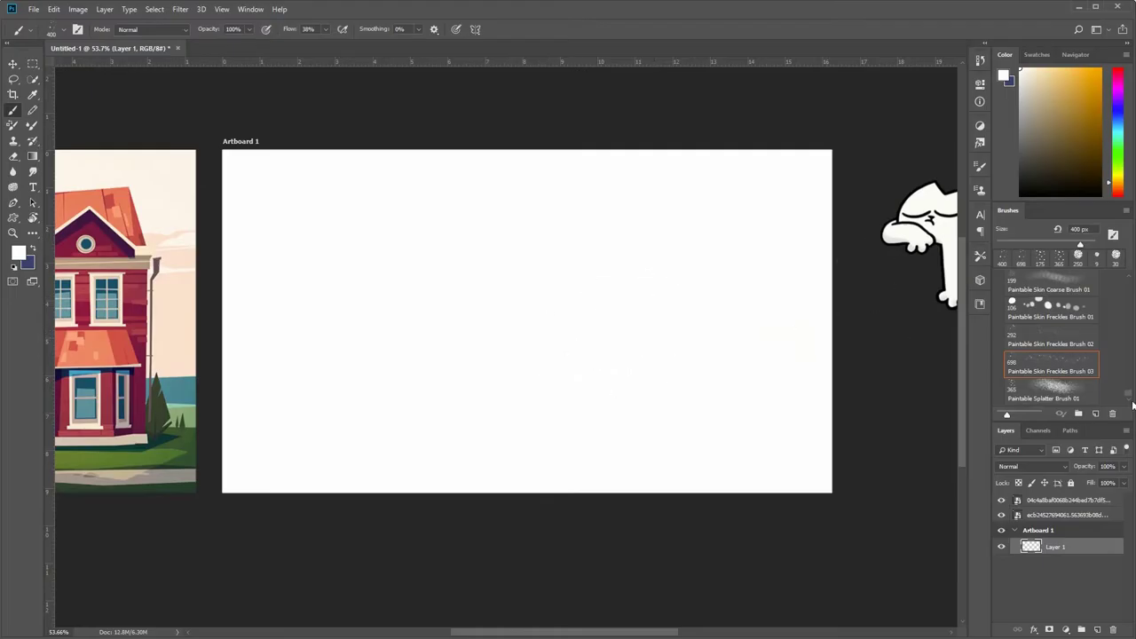
{"action": "left_click_drag", "start_coordinate": [1128, 394], "coordinate": [1129, 298]}
{"action": "left_click", "coordinate": [1049, 334]}
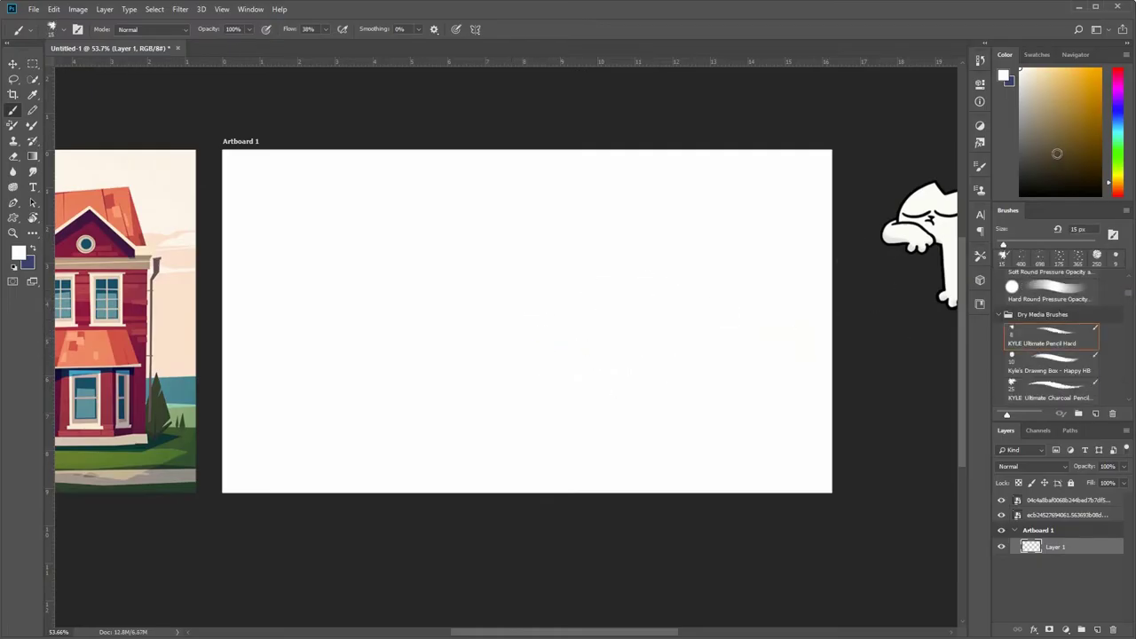
{"action": "left_click", "coordinate": [1019, 102]}
{"action": "key", "text": "alt+BackSpace"}
{"action": "key", "text": "ctrl+shift+alt+n"}
- Sketch nine straight horizontal plank lines across the grey artboard
{"action": "left_click_drag", "start_coordinate": [544, 302], "coordinate": [636, 276]}
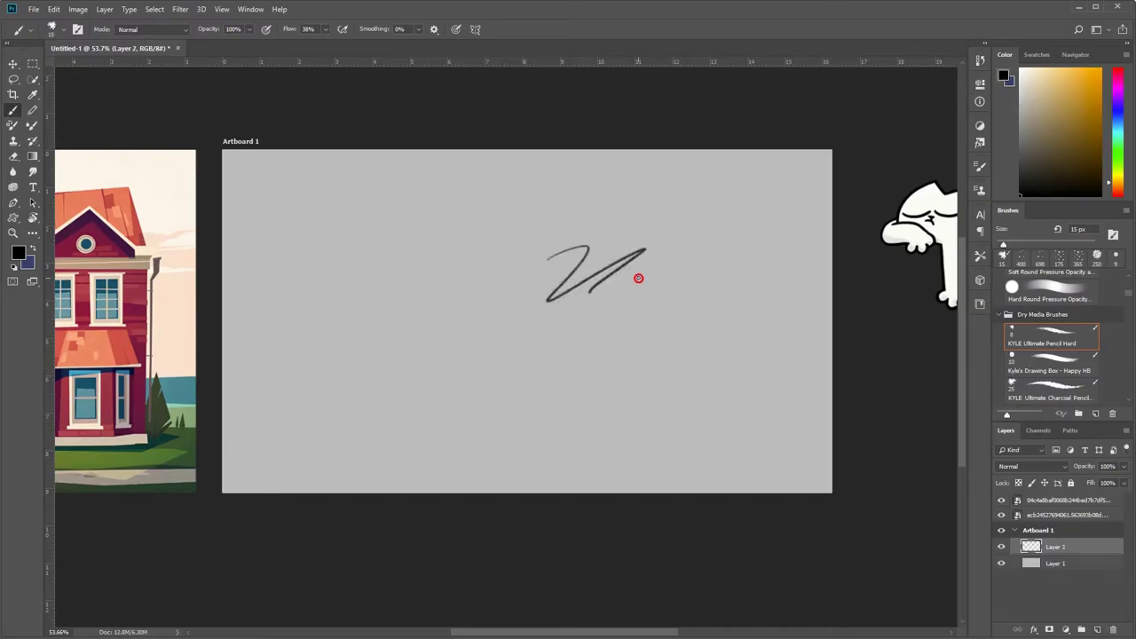
{"action": "key", "text": "ctrl+z"}
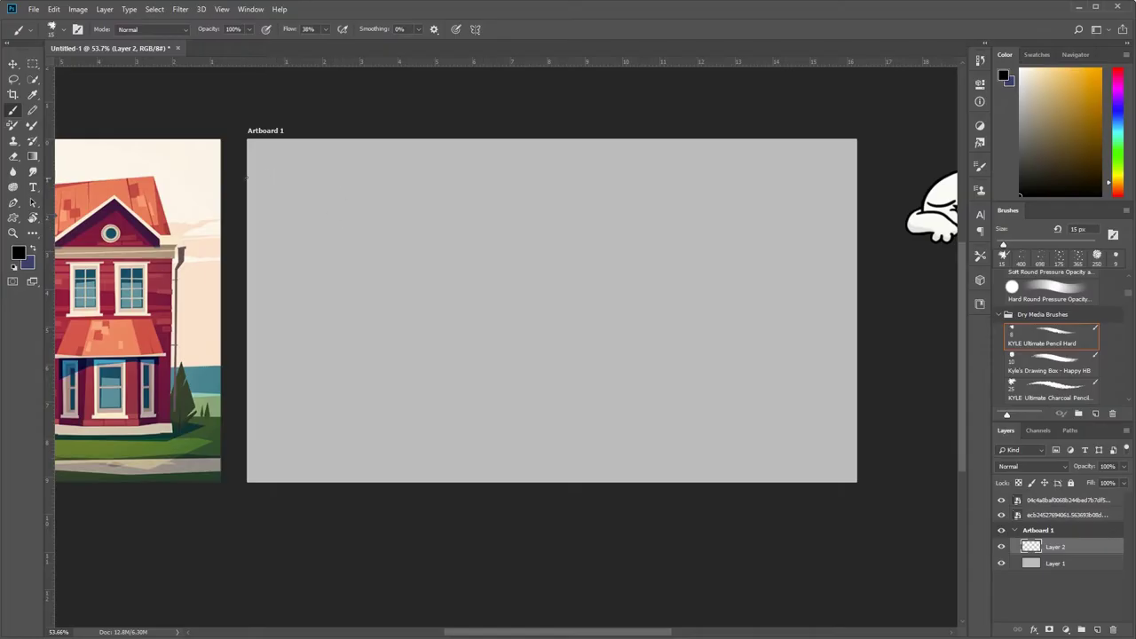
{"action": "left_click_drag", "start_coordinate": [250, 165], "coordinate": [854, 165]}
{"action": "left_click_drag", "start_coordinate": [251, 202], "coordinate": [856, 202]}
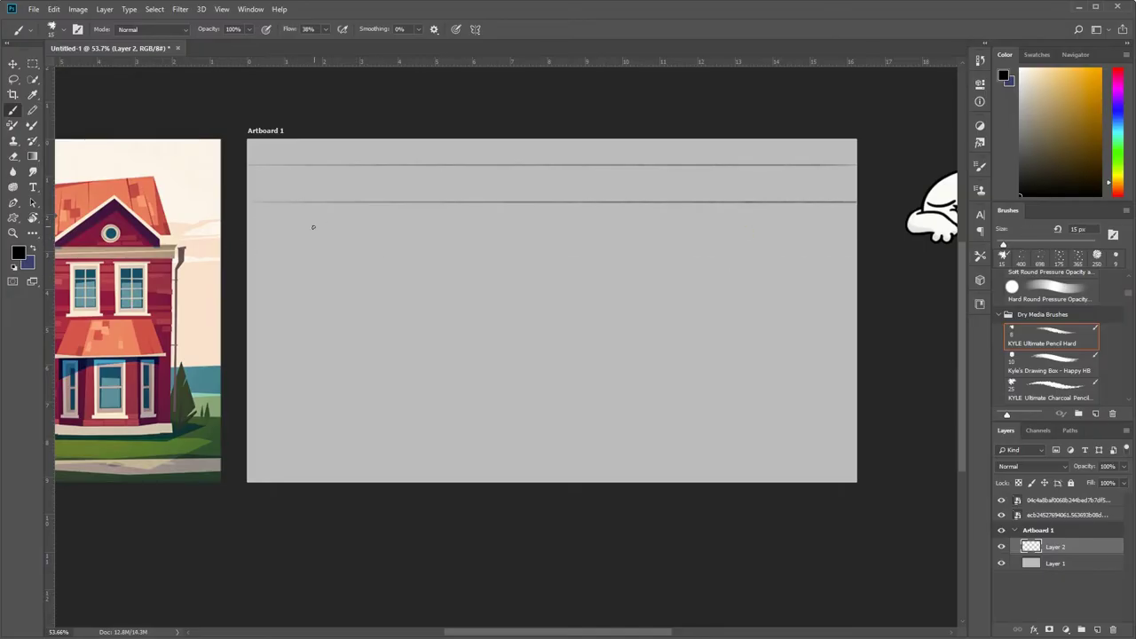
{"action": "left_click_drag", "start_coordinate": [257, 229], "coordinate": [856, 229]}
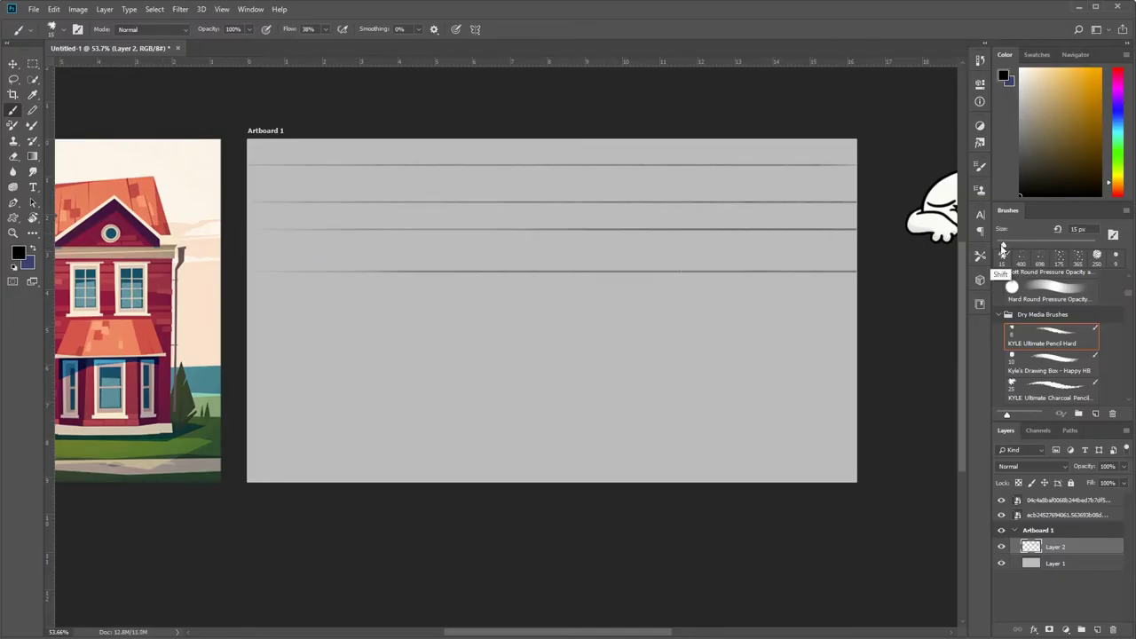
{"action": "left_click_drag", "start_coordinate": [257, 271], "coordinate": [855, 271]}
{"action": "left_click_drag", "start_coordinate": [257, 302], "coordinate": [855, 303]}
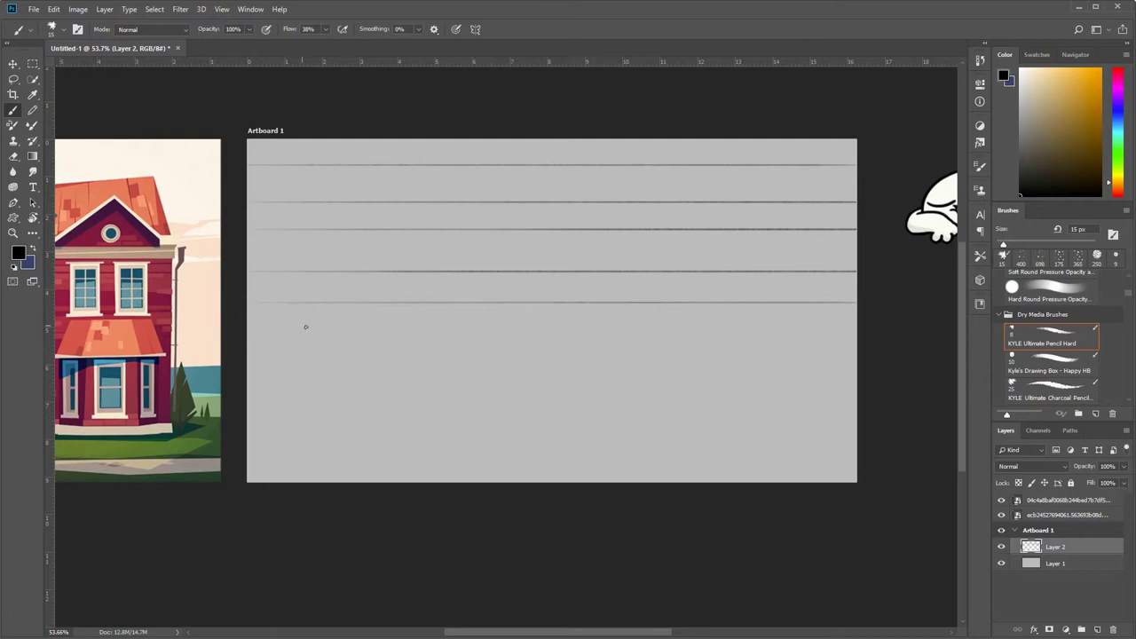
{"action": "left_click_drag", "start_coordinate": [271, 341], "coordinate": [855, 341]}
{"action": "scroll", "coordinate": [223, 373], "scroll_direction": "right", "scroll_amount": 1}
{"action": "left_click_drag", "start_coordinate": [223, 377], "coordinate": [856, 377]}
{"action": "scroll", "coordinate": [222, 377], "scroll_direction": "right", "scroll_amount": 1}
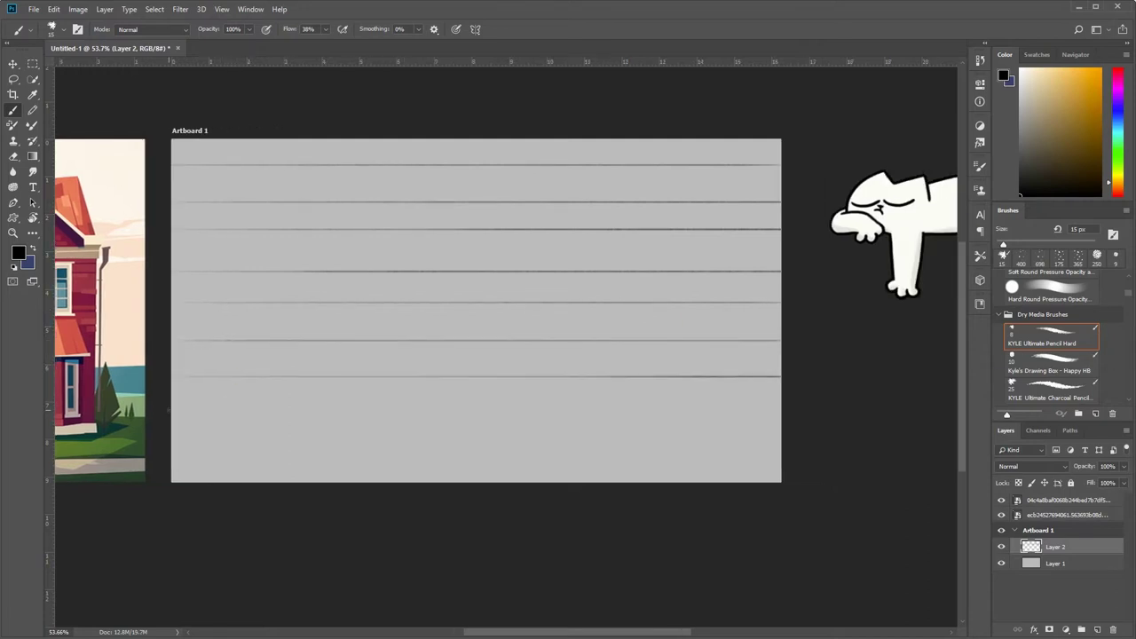
{"action": "left_click_drag", "start_coordinate": [171, 416], "coordinate": [817, 415]}
{"action": "left_click", "coordinate": [262, 166]}
{"action": "left_click_drag", "start_coordinate": [173, 449], "coordinate": [869, 449]}
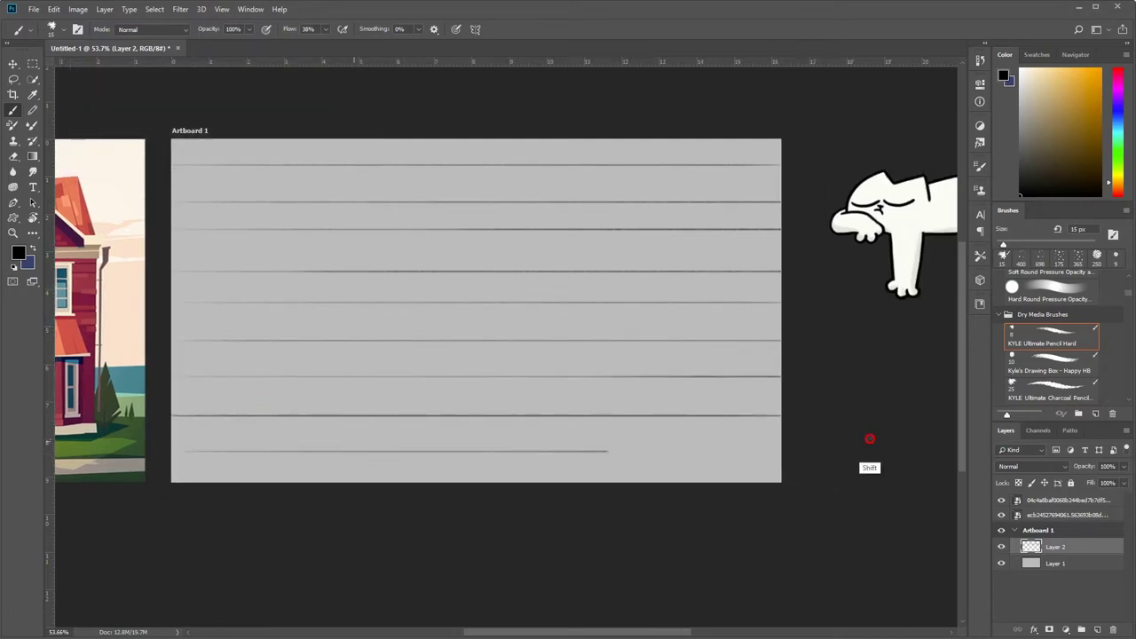
{"action": "scroll", "coordinate": [870, 440], "scroll_direction": "left", "scroll_amount": 2}
{"action": "scroll", "coordinate": [616, 290], "scroll_direction": "right", "scroll_amount": 1}
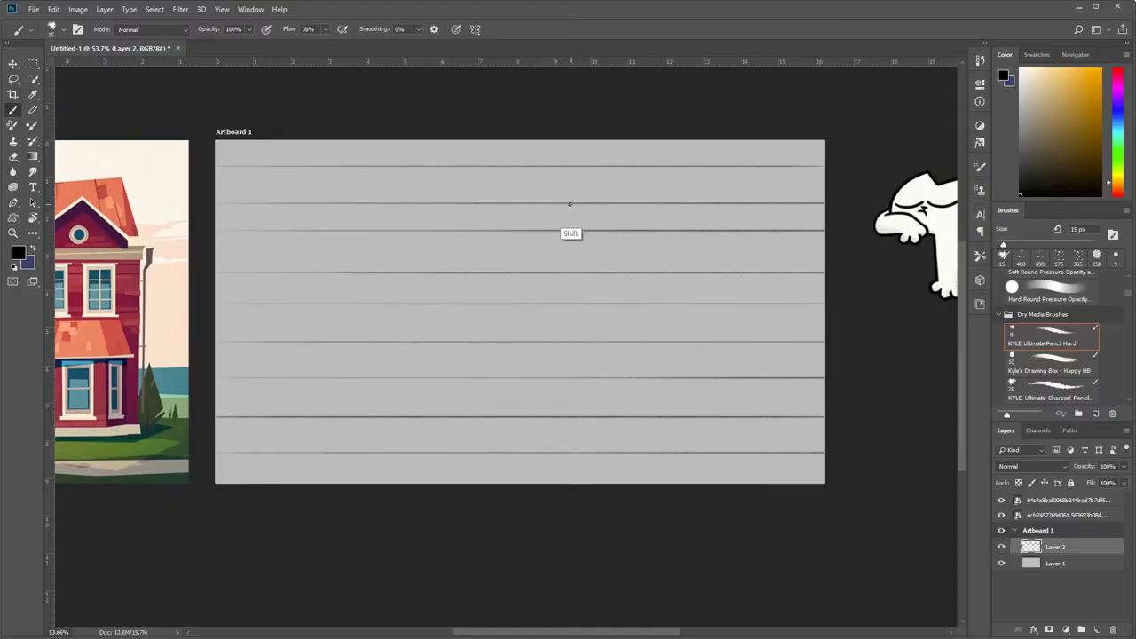
- Draw the window opening's left and right edges and erase the planks inside it
{"action": "left_click_drag", "start_coordinate": [542, 206], "coordinate": [542, 451]}
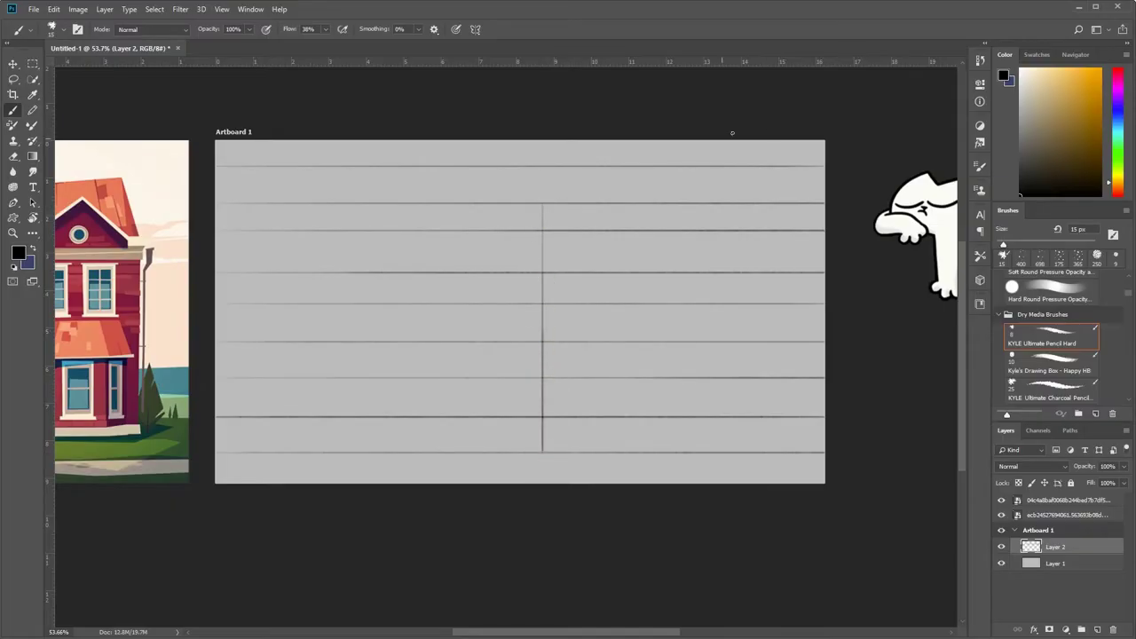
{"action": "left_click_drag", "start_coordinate": [731, 206], "coordinate": [732, 453]}
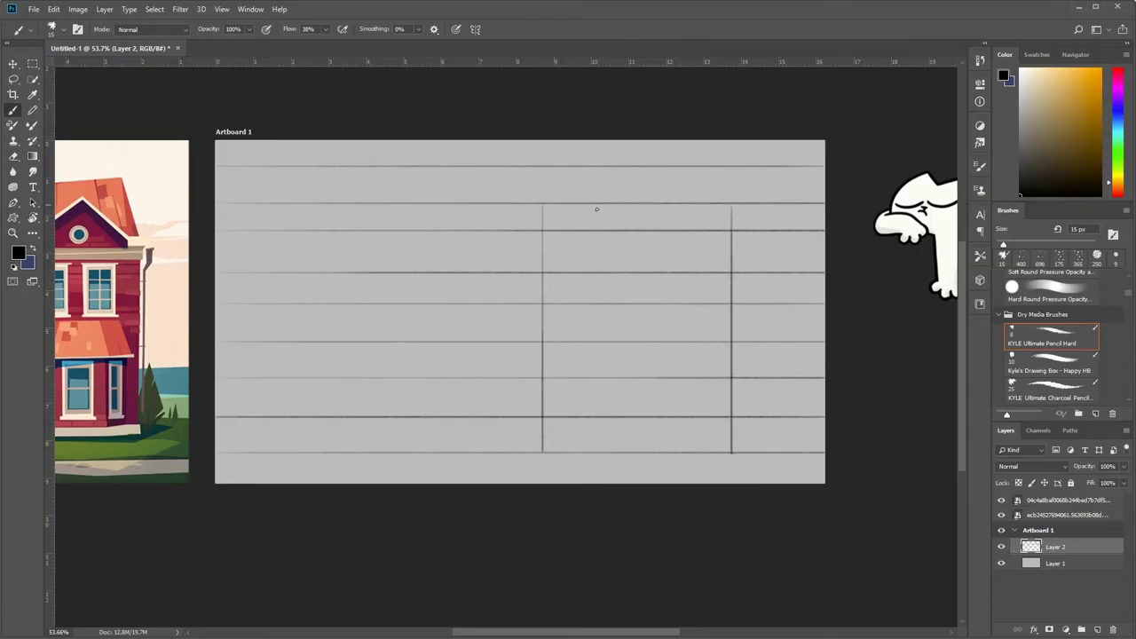
{"action": "key", "text": "e"}
{"action": "mouse_move", "coordinate": [606, 232]}
{"action": "left_mouse_down"}
{"action": "mouse_move", "coordinate": [585, 271]}
{"action": "mouse_move", "coordinate": [586, 249]}
{"action": "mouse_move", "coordinate": [558, 240]}
{"action": "mouse_move", "coordinate": [571, 380]}
{"action": "mouse_move", "coordinate": [653, 322]}
{"action": "mouse_move", "coordinate": [709, 363]}
{"action": "mouse_move", "coordinate": [710, 393]}
{"action": "mouse_move", "coordinate": [689, 347]}
{"action": "mouse_move", "coordinate": [713, 225]}
{"action": "left_mouse_up"}
{"action": "key", "text": "b"}
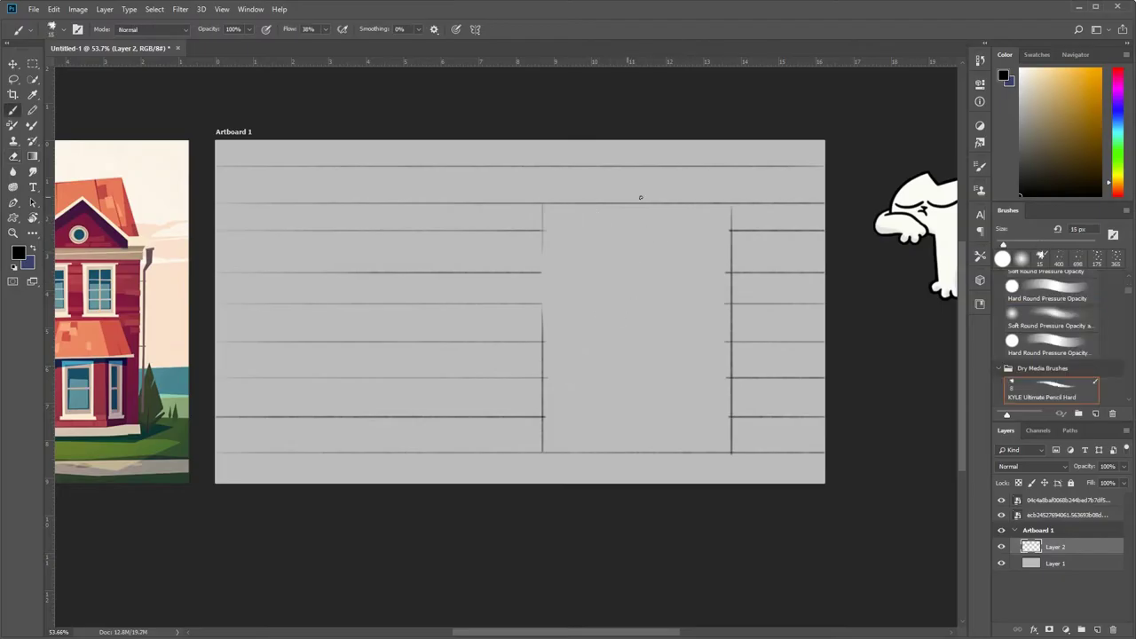
- Draw the rectangular inner frame and close the gap in the opening's left edge
{"action": "left_click", "coordinate": [554, 218]}
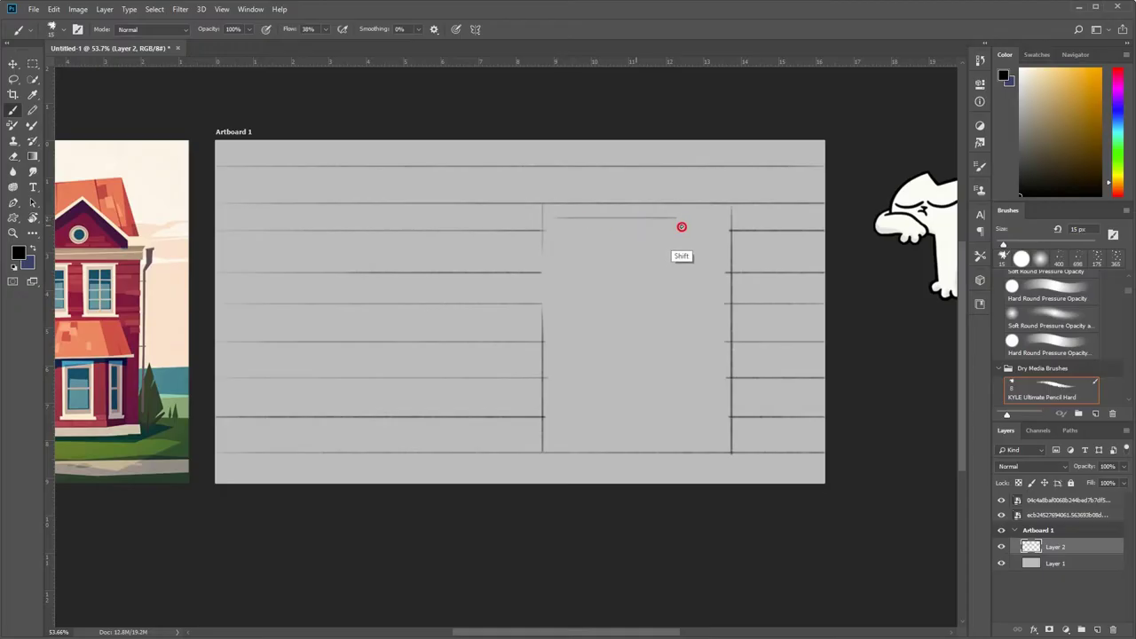
{"action": "left_click", "coordinate": [719, 217], "text": "shift"}
{"action": "left_click", "coordinate": [719, 441], "text": "shift"}
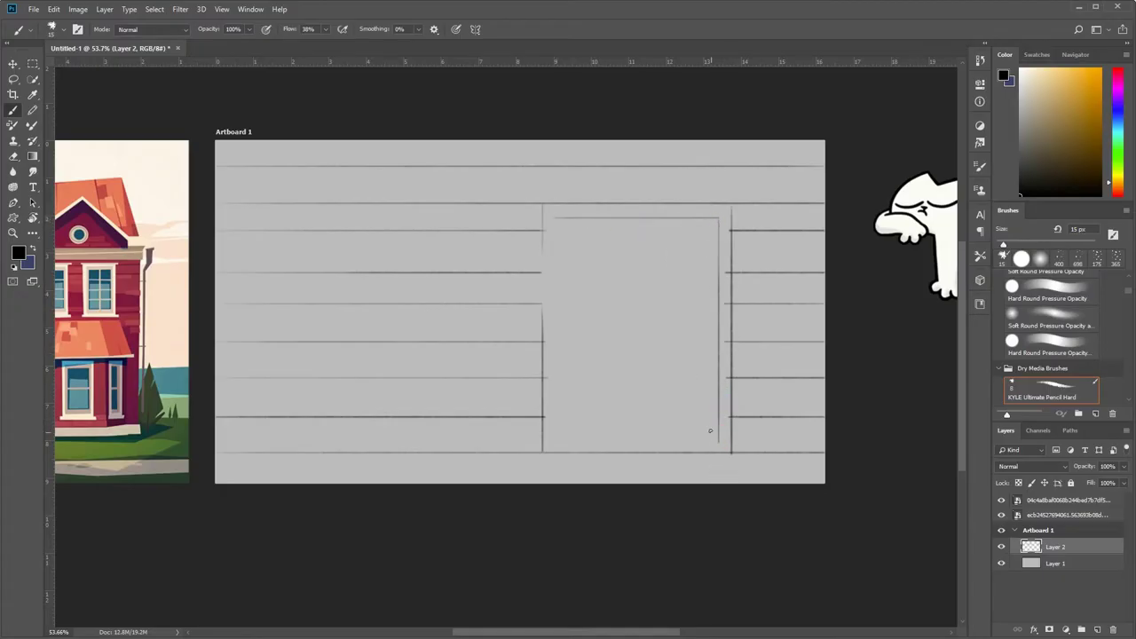
{"action": "left_click", "coordinate": [559, 441], "text": "shift"}
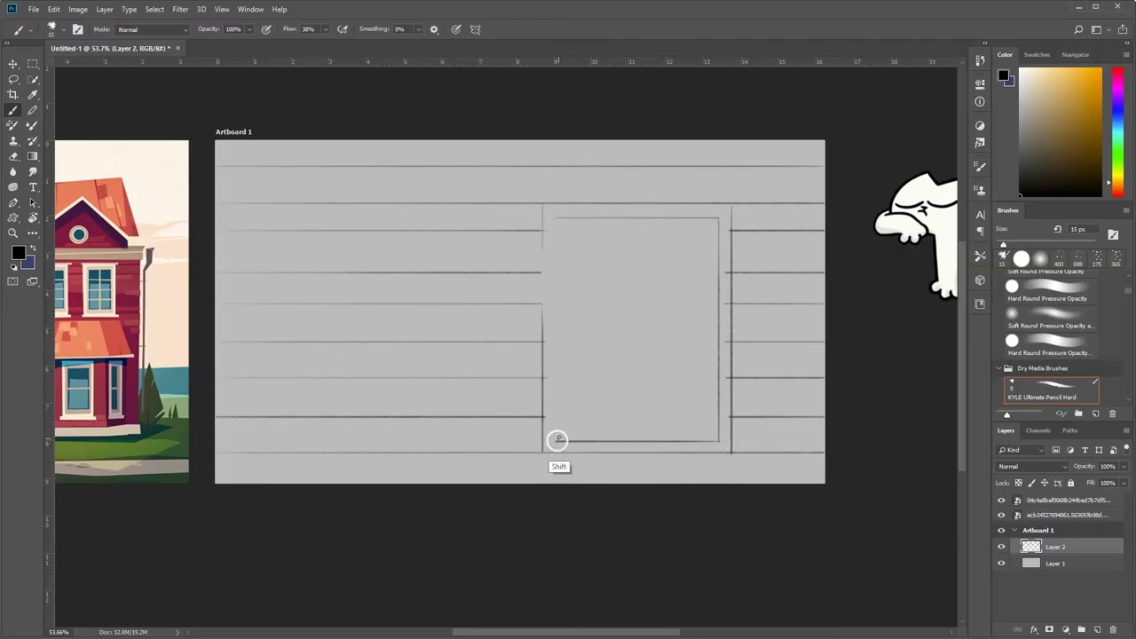
{"action": "left_click", "coordinate": [556, 218], "text": "shift"}
{"action": "left_click", "coordinate": [543, 203]}
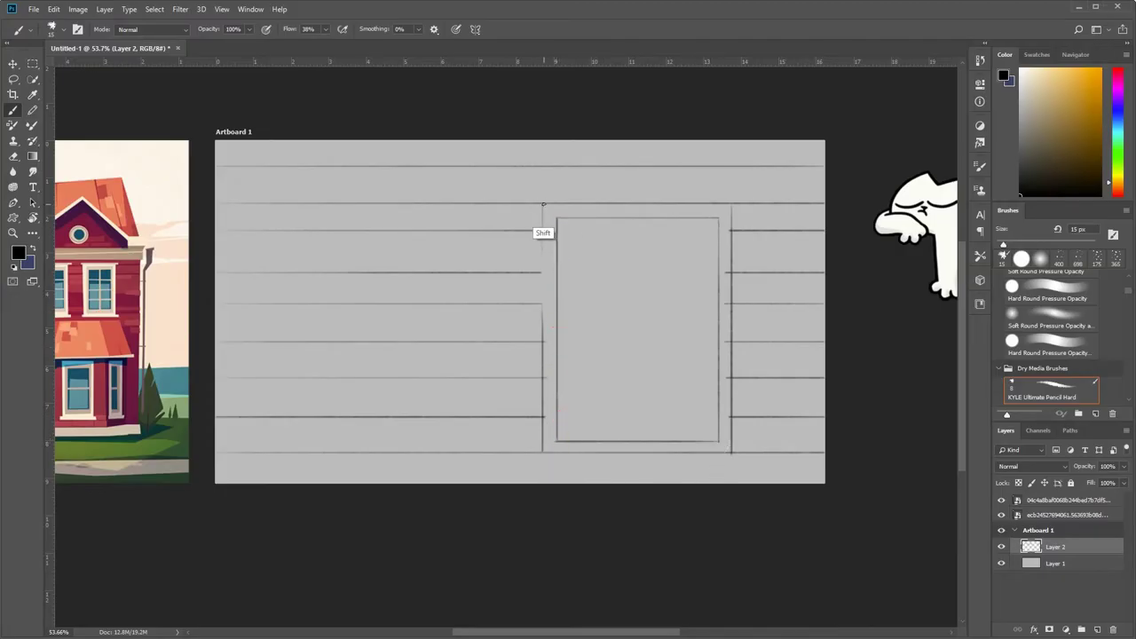
{"action": "left_click", "coordinate": [543, 346], "text": "shift"}
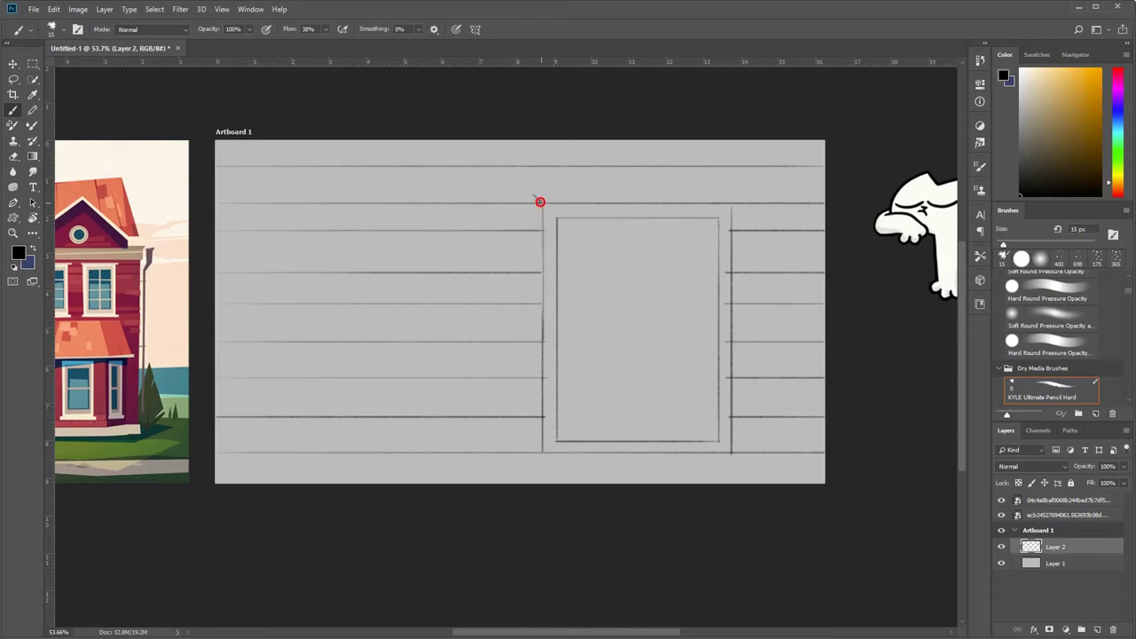
- Add a double-line ledge above the window frame
{"action": "left_click", "coordinate": [532, 193]}
{"action": "left_click", "coordinate": [737, 194], "text": "shift"}
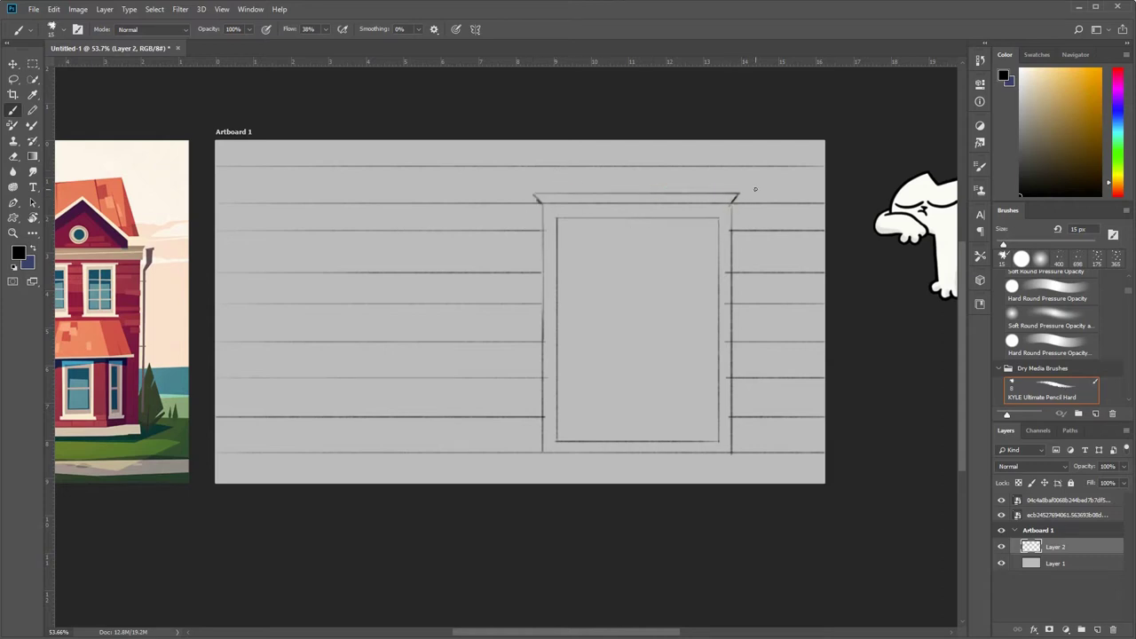
{"action": "left_click_drag", "start_coordinate": [534, 189], "coordinate": [738, 188]}
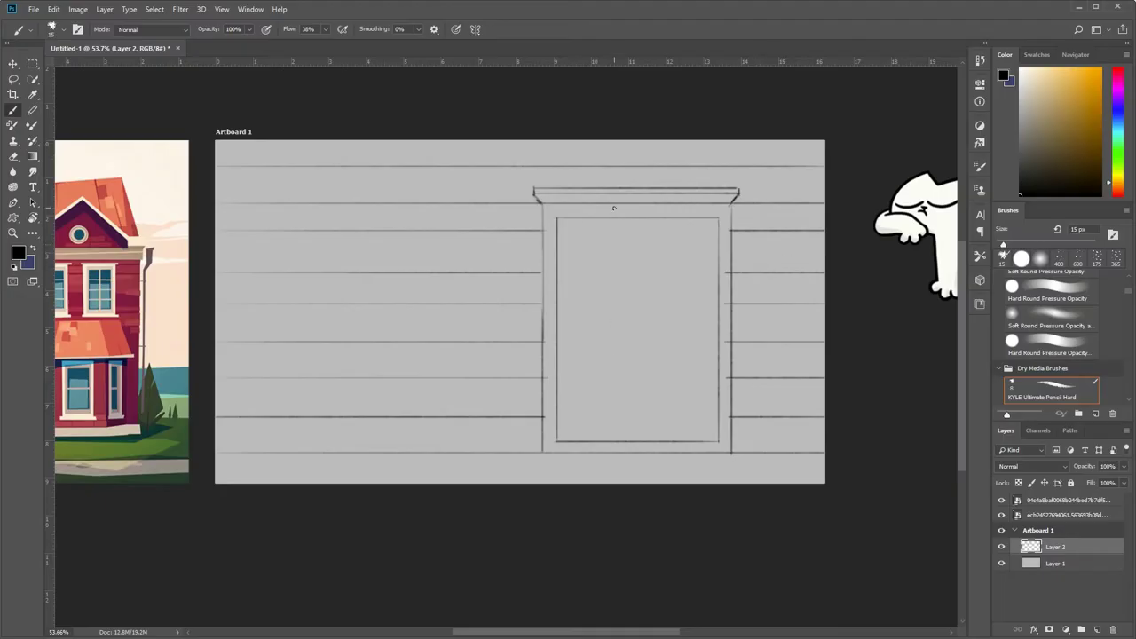
- Draw the four sides of the sash inside the inner frame
{"action": "left_click_drag", "start_coordinate": [563, 220], "coordinate": [713, 225]}
{"action": "left_click", "coordinate": [707, 362], "text": "shift"}
{"action": "left_click_drag", "start_coordinate": [707, 361], "coordinate": [707, 435]}
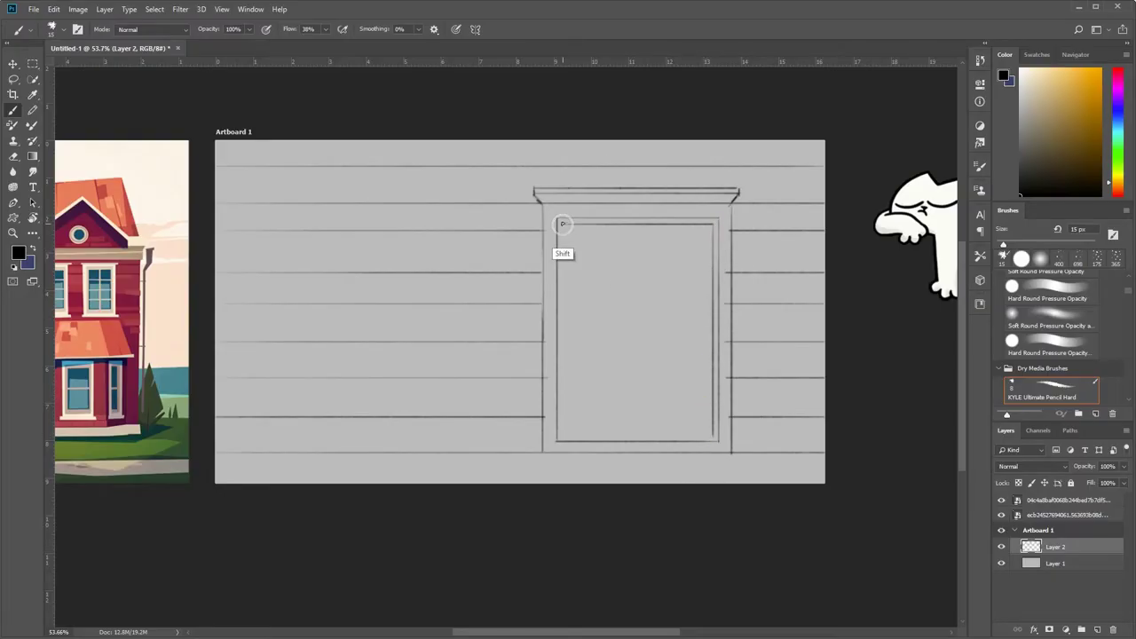
{"action": "left_click_drag", "start_coordinate": [560, 223], "coordinate": [557, 434]}
{"action": "key", "text": "shift"}
{"action": "key", "text": "shift"}
{"action": "key", "text": "shift"}
{"action": "key", "text": "Escape"}
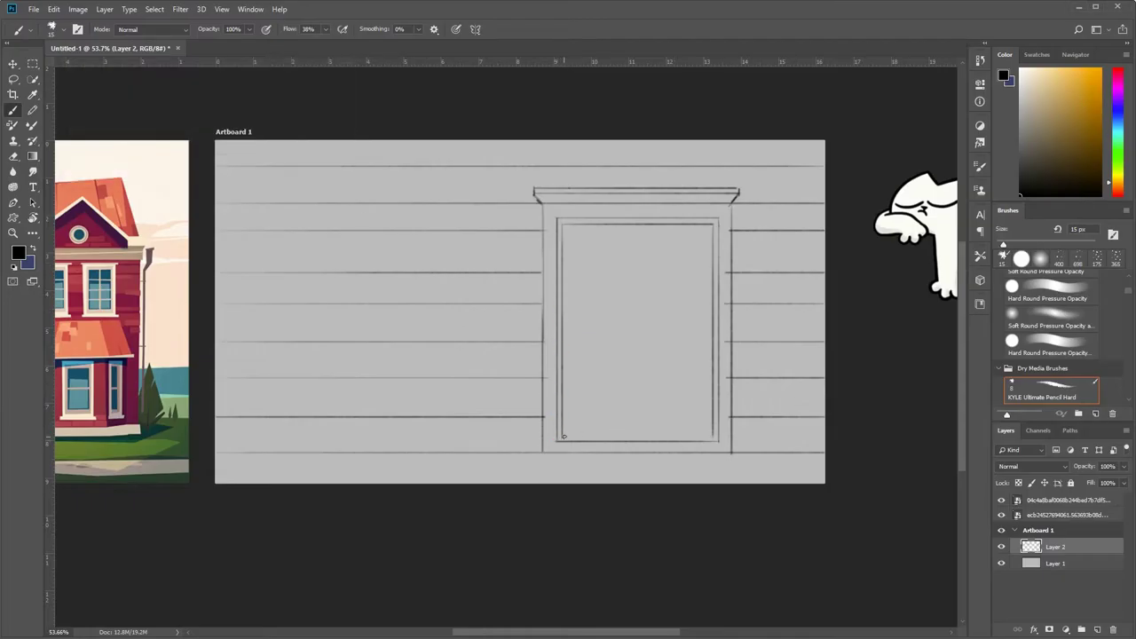
{"action": "left_click", "coordinate": [703, 438], "text": "shift"}
- Add a double transom bar and a vertical bar dividing the upper pane
{"action": "left_click", "coordinate": [562, 262]}
{"action": "left_click", "coordinate": [707, 263], "text": "shift"}
{"action": "key", "text": "ctrl+z"}
{"action": "left_click", "coordinate": [565, 281]}
{"action": "left_click", "coordinate": [710, 280], "text": "shift"}
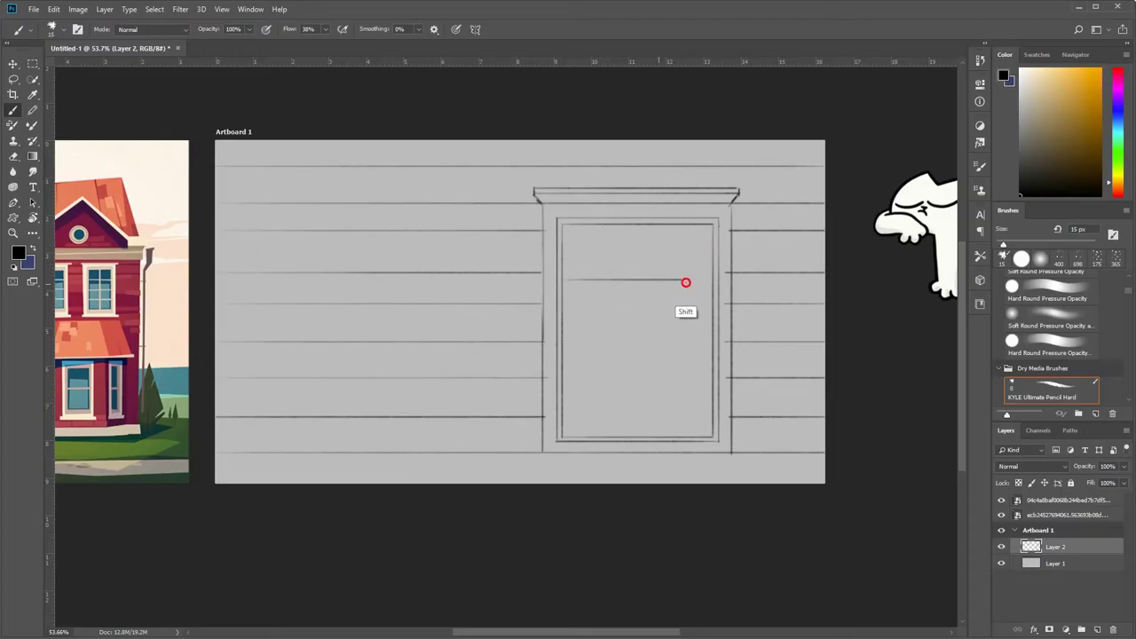
{"action": "left_click", "coordinate": [562, 271]}
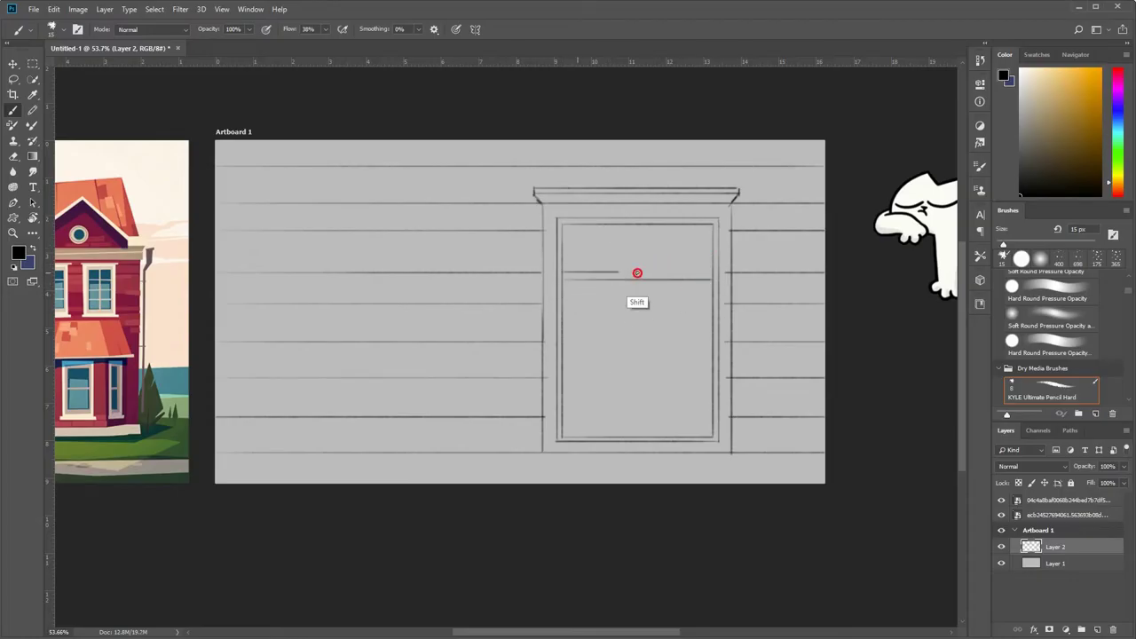
{"action": "left_click", "coordinate": [711, 271], "text": "shift"}
{"action": "left_click_drag", "start_coordinate": [603, 381], "coordinate": [563, 350]}
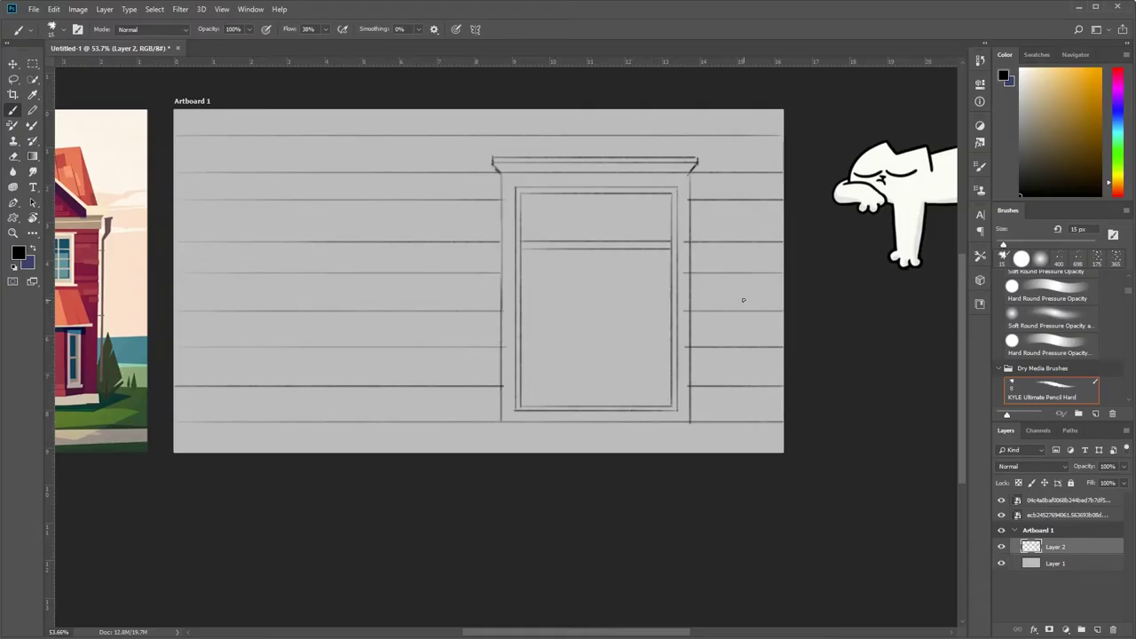
{"action": "left_click_drag", "start_coordinate": [596, 194], "coordinate": [604, 240]}
- On a new layer, sketch the girl's oval head and move it lower in the window
{"action": "left_click", "coordinate": [1097, 629]}
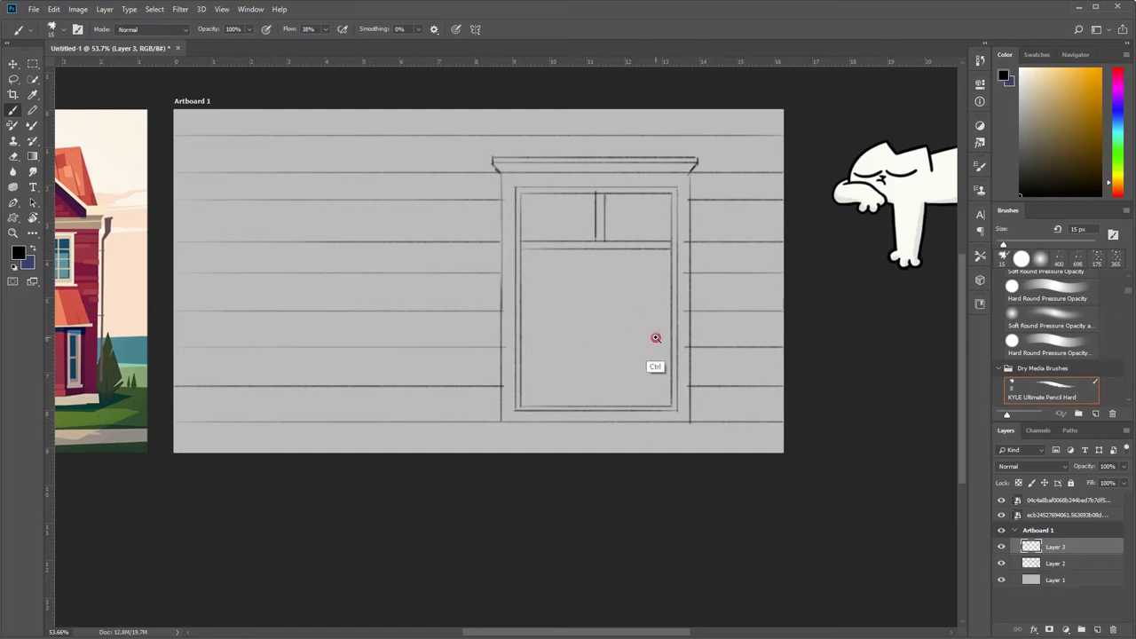
{"action": "scroll", "coordinate": [630, 324], "scroll_direction": "up", "scroll_amount": 3}
{"action": "left_click_drag", "start_coordinate": [584, 244], "coordinate": [511, 223]}
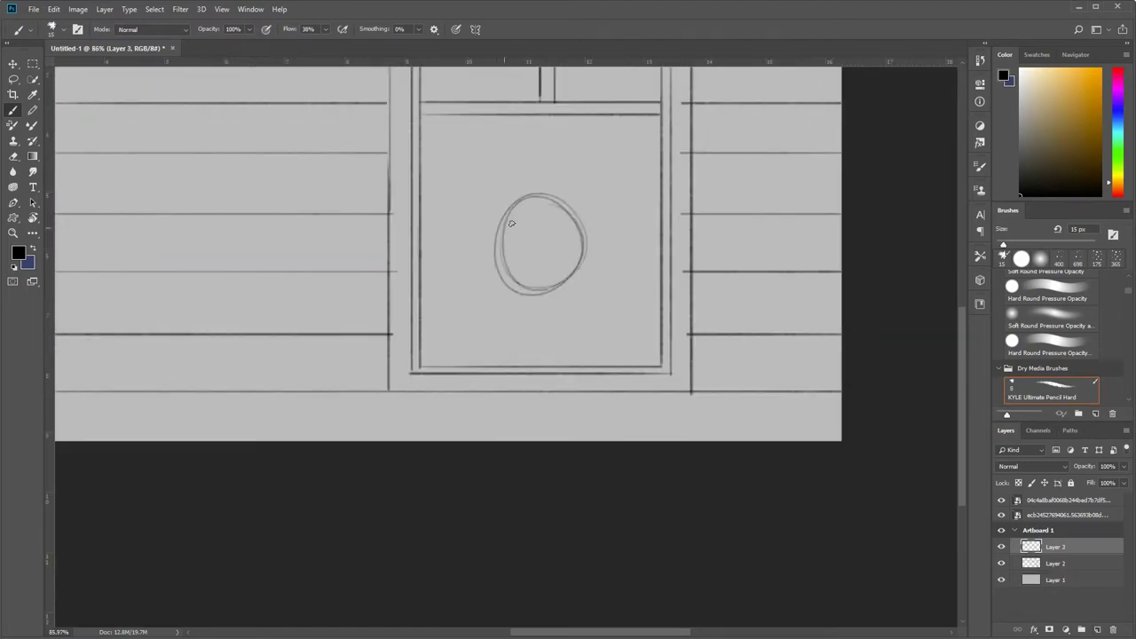
{"action": "key", "text": "v"}
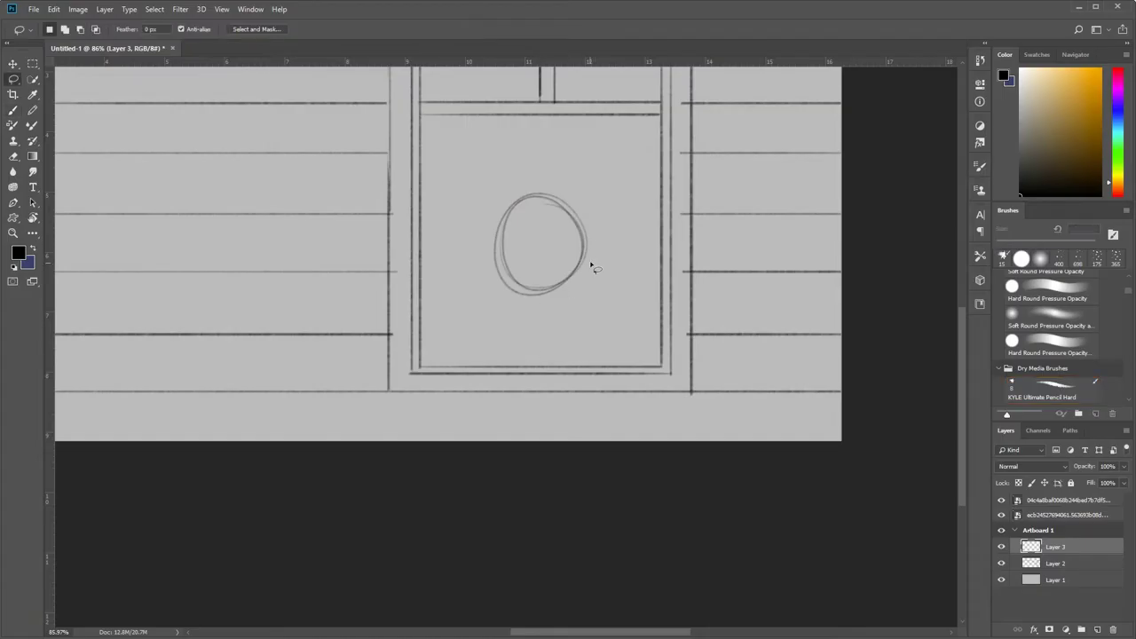
{"action": "left_click_drag", "start_coordinate": [588, 264], "coordinate": [585, 296]}
{"action": "scroll", "coordinate": [612, 271], "scroll_direction": "down", "scroll_amount": 1}
{"action": "key", "text": "b"}
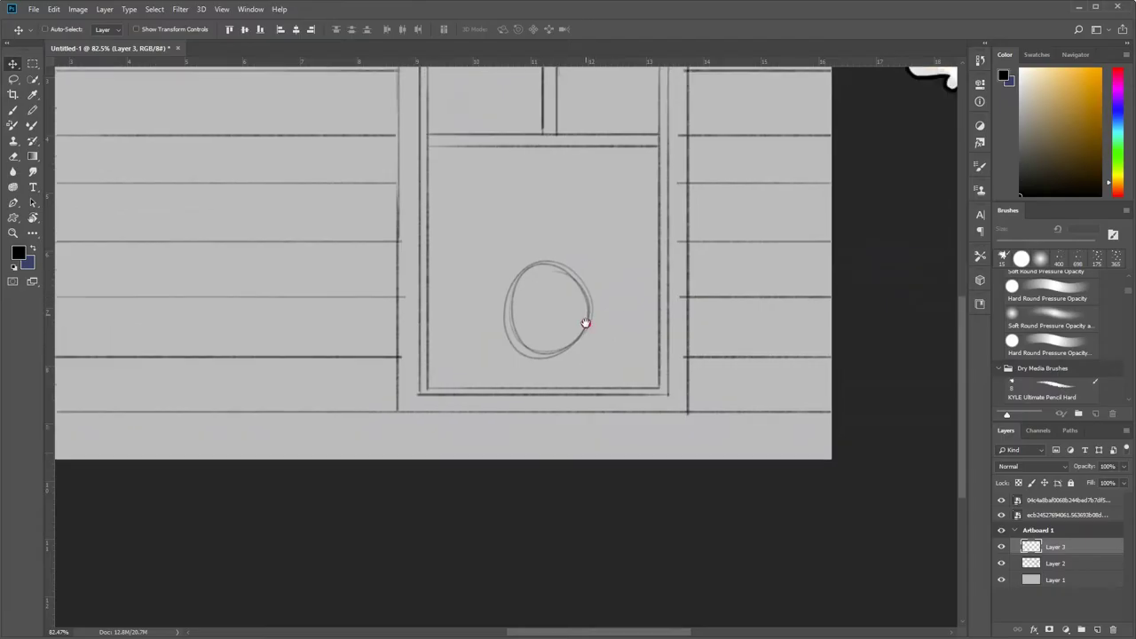
{"action": "scroll", "coordinate": [583, 322], "scroll_direction": "up", "scroll_amount": 1}
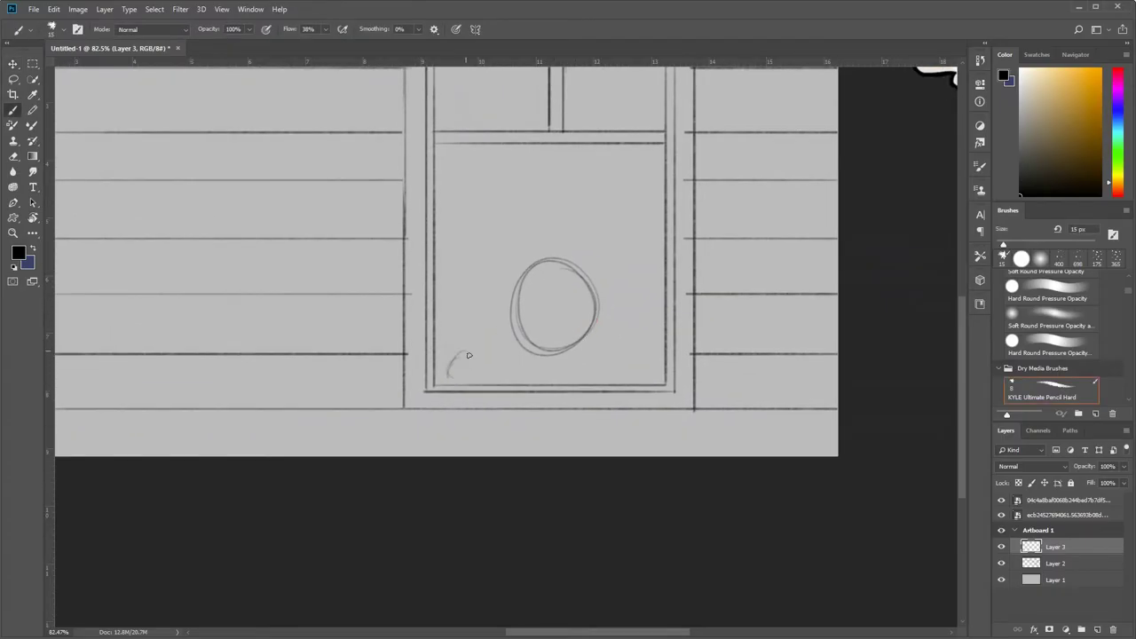
- Sketch the curved folded arms below the head
{"action": "left_click_drag", "start_coordinate": [469, 355], "coordinate": [583, 380]}
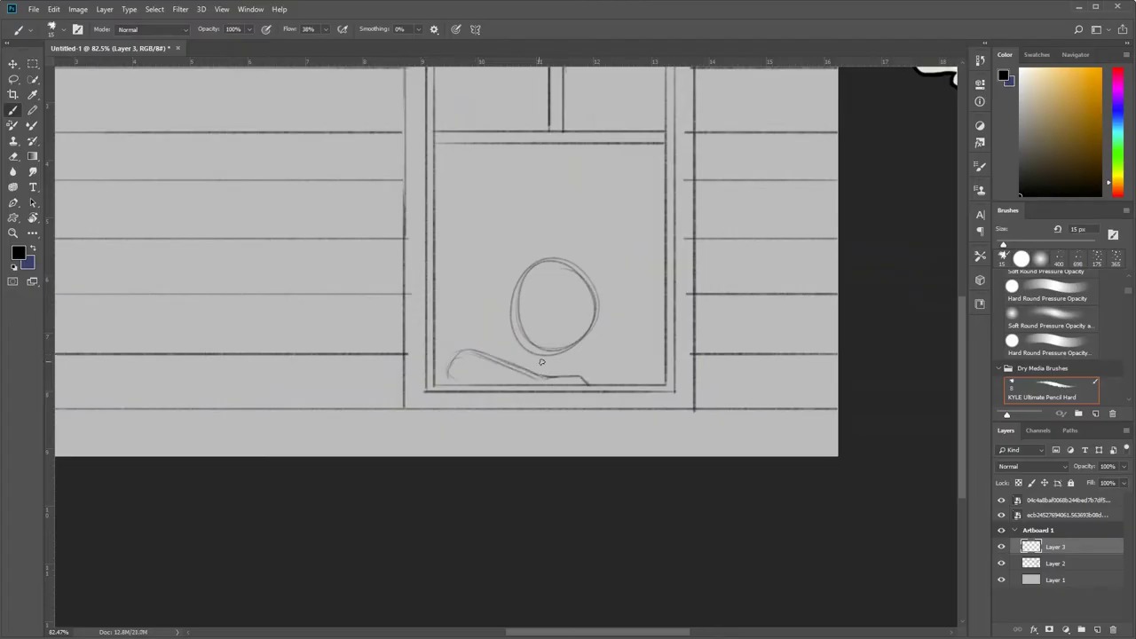
{"action": "mouse_move", "coordinate": [515, 363]}
{"action": "left_mouse_down"}
{"action": "mouse_move", "coordinate": [616, 353]}
{"action": "mouse_move", "coordinate": [644, 357]}
{"action": "mouse_move", "coordinate": [653, 383]}
{"action": "left_mouse_up"}
{"action": "left_click_drag", "start_coordinate": [451, 382], "coordinate": [472, 353]}
{"action": "left_click_drag", "start_coordinate": [575, 366], "coordinate": [652, 355]}
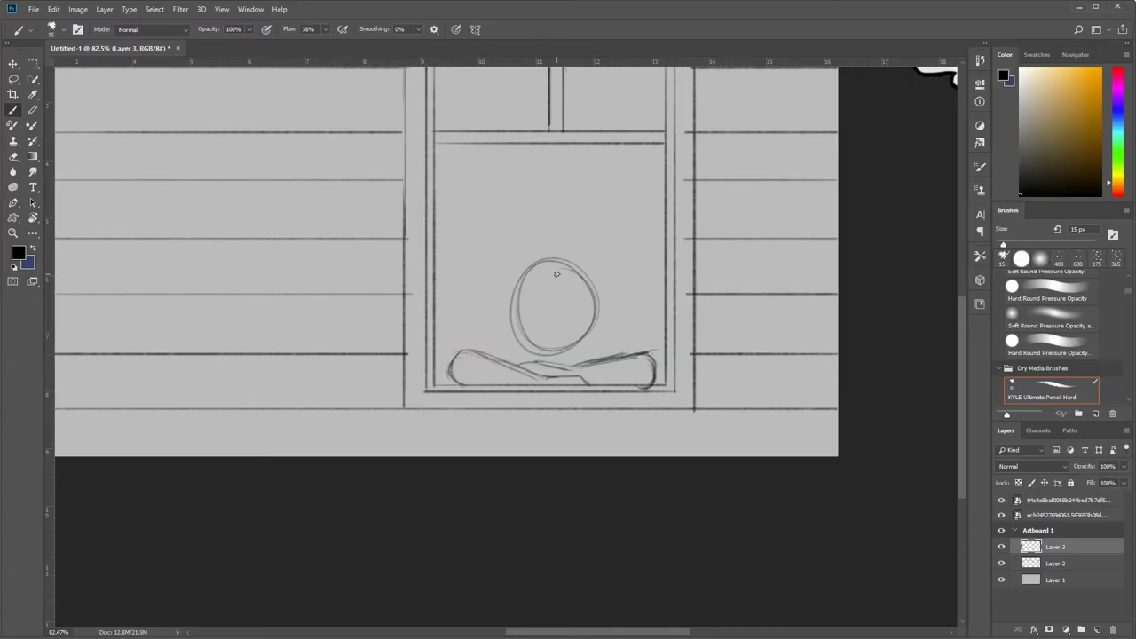
{"action": "left_click_drag", "start_coordinate": [660, 227], "coordinate": [653, 329]}
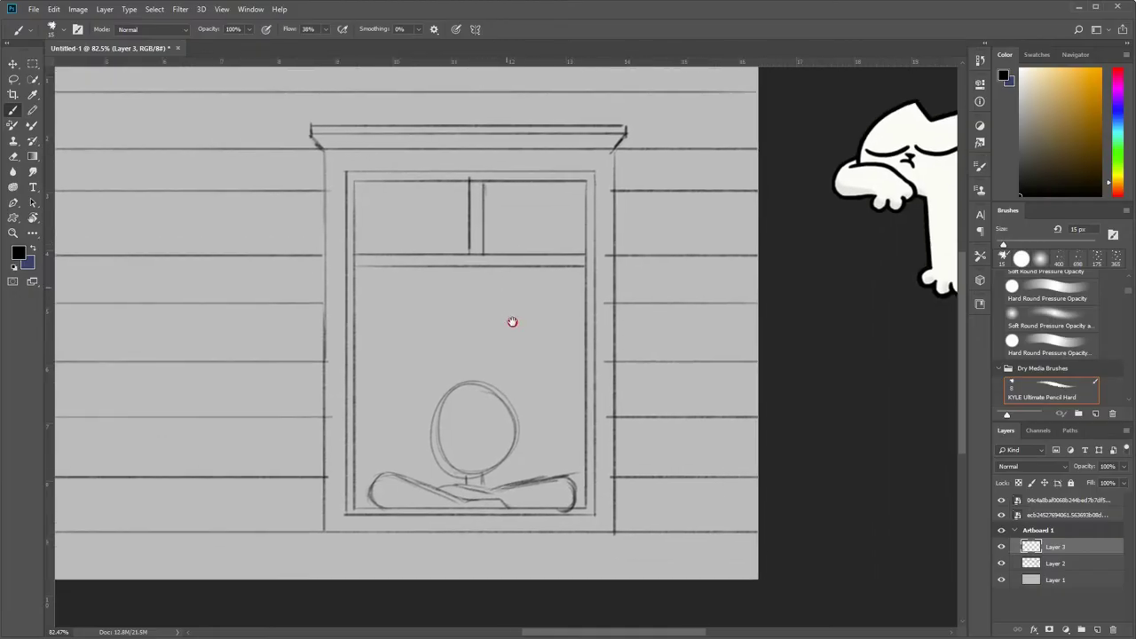
- Remove the window's upper crossbar and draw a straight double ledge line in its place
{"action": "key", "text": "alt+bracketleft"}
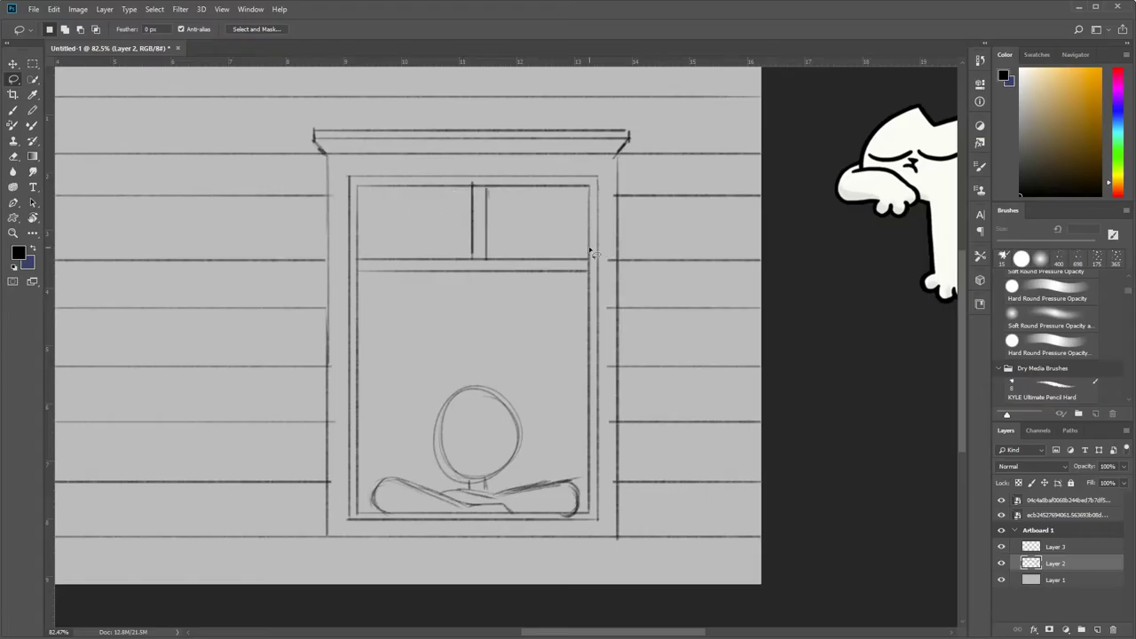
{"action": "mouse_move", "coordinate": [520, 204]}
{"action": "left_mouse_down"}
{"action": "mouse_move", "coordinate": [463, 190]}
{"action": "mouse_move", "coordinate": [576, 204]}
{"action": "left_mouse_up"}
{"action": "key", "text": "ctrl+d"}
{"action": "key", "text": "b"}
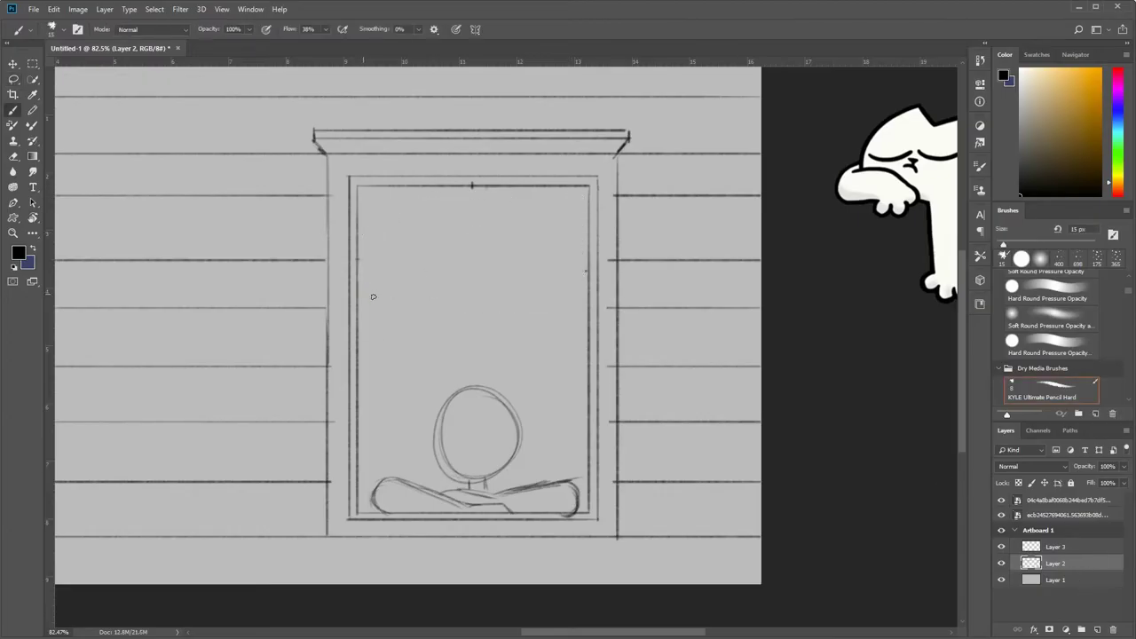
{"action": "left_click_drag", "start_coordinate": [359, 294], "coordinate": [589, 295]}
{"action": "left_click_drag", "start_coordinate": [359, 281], "coordinate": [589, 281]}
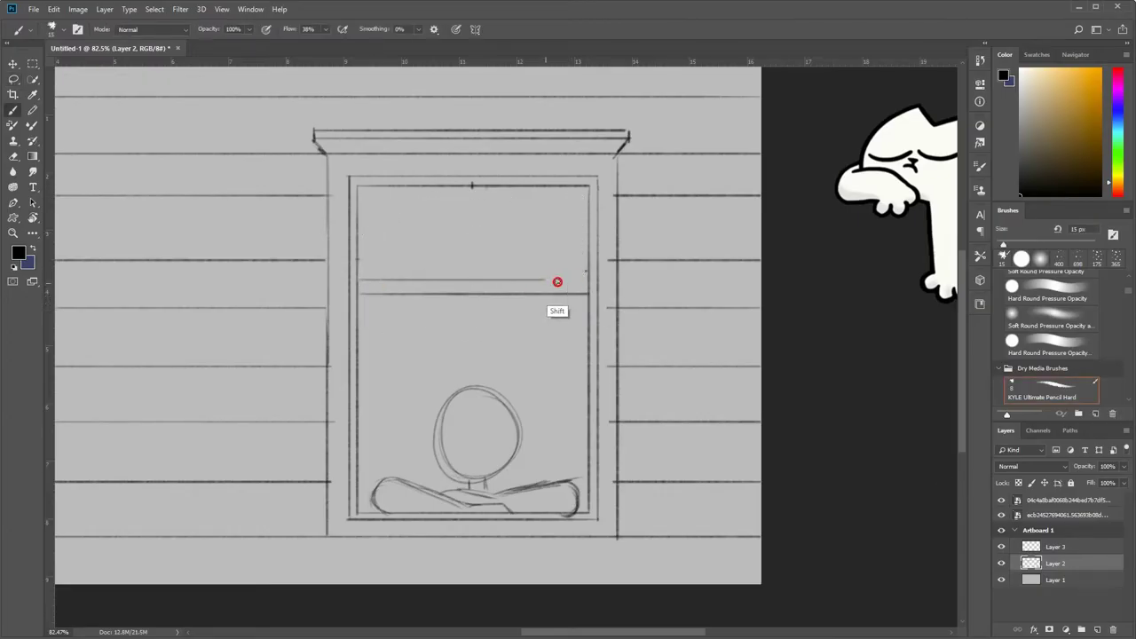
- On the figure layer, sketch the sleeping cat's round head on the ledge
{"action": "left_click_drag", "start_coordinate": [583, 179], "coordinate": [520, 292]}
{"action": "left_click", "coordinate": [1055, 547]}
{"action": "left_click_drag", "start_coordinate": [576, 204], "coordinate": [621, 204]}
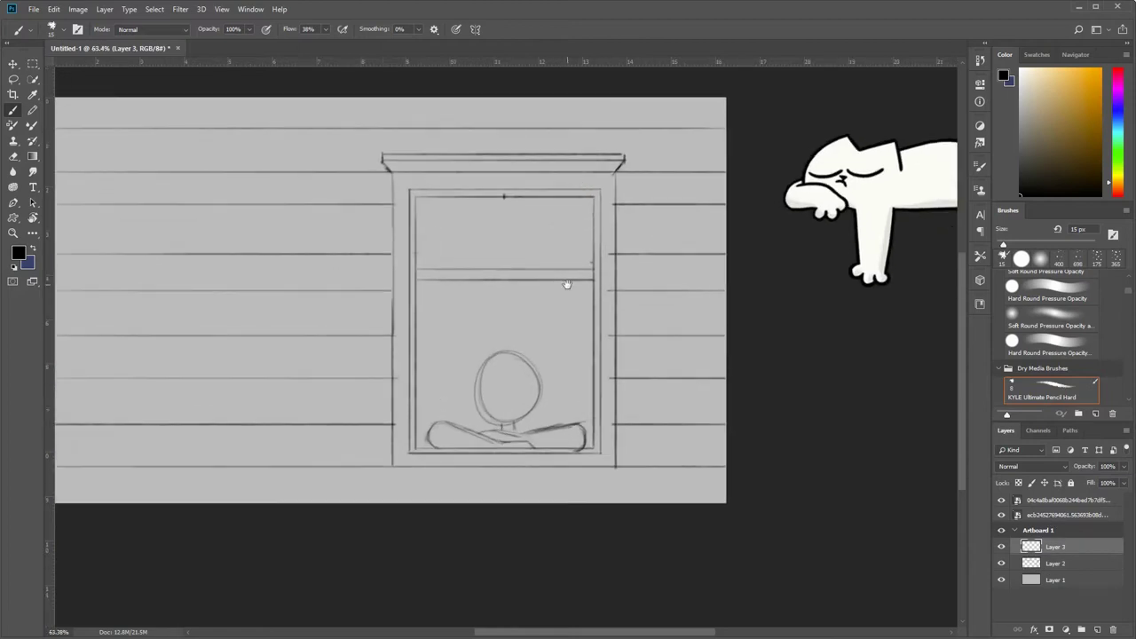
{"action": "left_click_drag", "start_coordinate": [735, 152], "coordinate": [655, 169]}
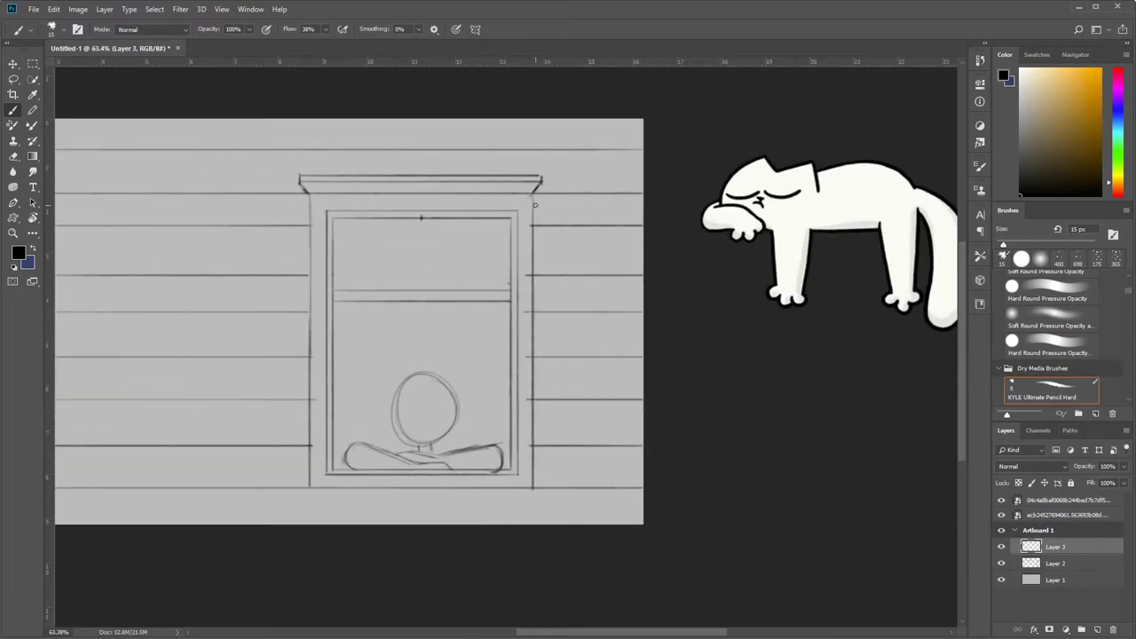
{"action": "left_click_drag", "start_coordinate": [486, 353], "coordinate": [442, 250]}
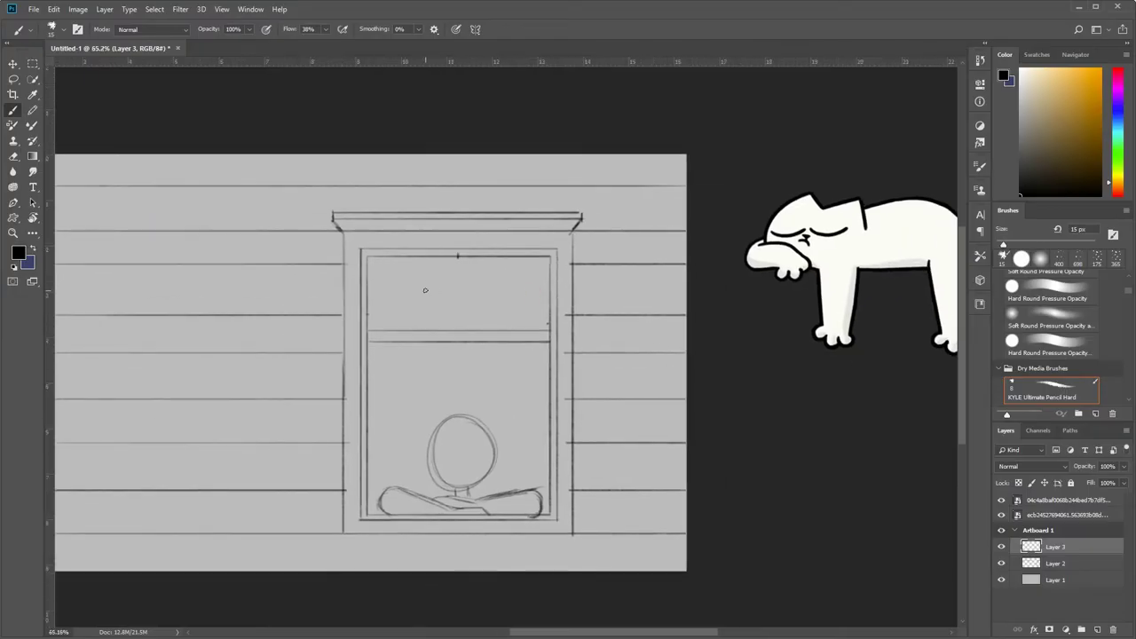
{"action": "left_click_drag", "start_coordinate": [416, 295], "coordinate": [405, 299]}
{"action": "scroll", "coordinate": [467, 281], "scroll_direction": "down", "scroll_amount": 2}
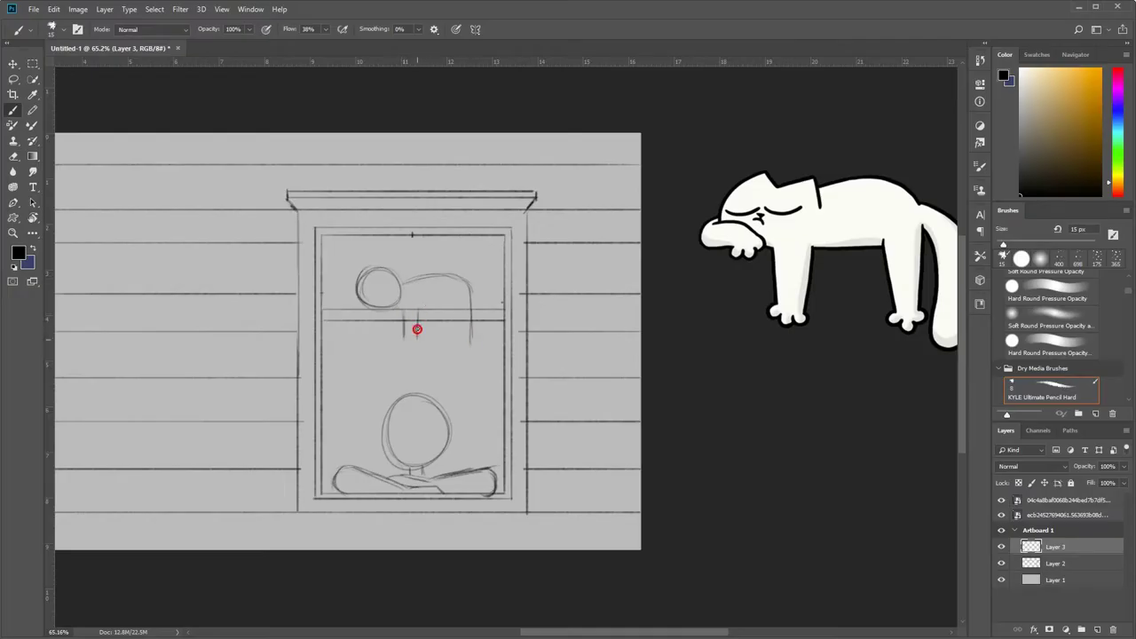
- Add the cat's hanging leg, second foot, curled tail and paw under its head
{"action": "left_click_drag", "start_coordinate": [453, 304], "coordinate": [449, 351]}
{"action": "scroll", "coordinate": [453, 346], "scroll_direction": "down", "scroll_amount": 2}
{"action": "left_click_drag", "start_coordinate": [435, 266], "coordinate": [441, 359]}
{"action": "key", "text": "ctrl+z"}
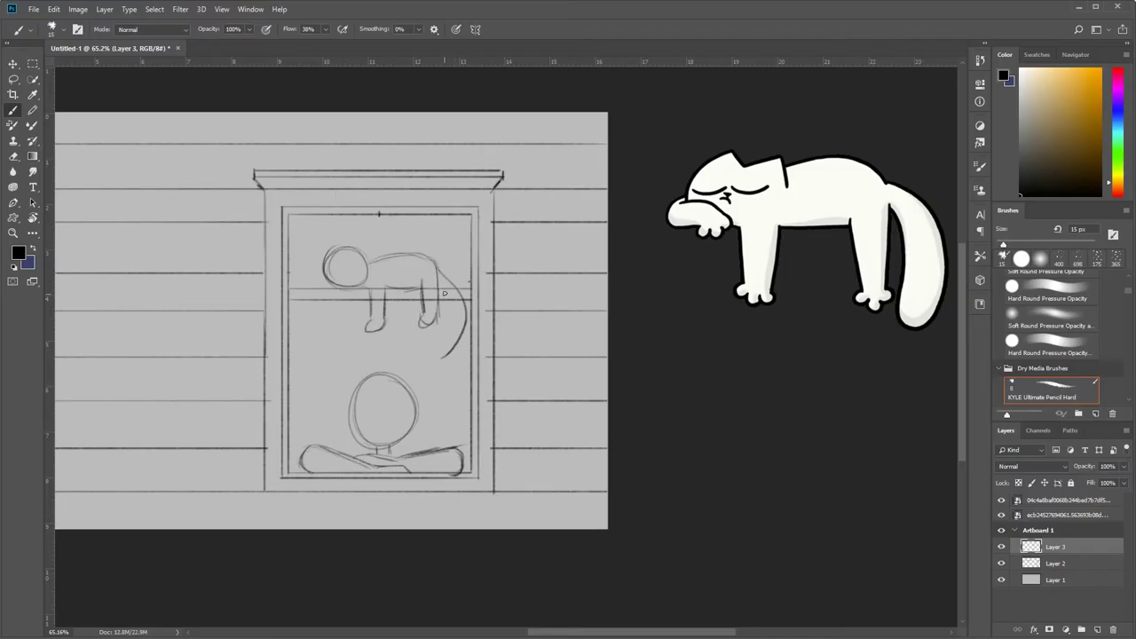
{"action": "left_click_drag", "start_coordinate": [443, 294], "coordinate": [428, 360]}
{"action": "scroll", "coordinate": [582, 332], "scroll_direction": "left", "scroll_amount": 2}
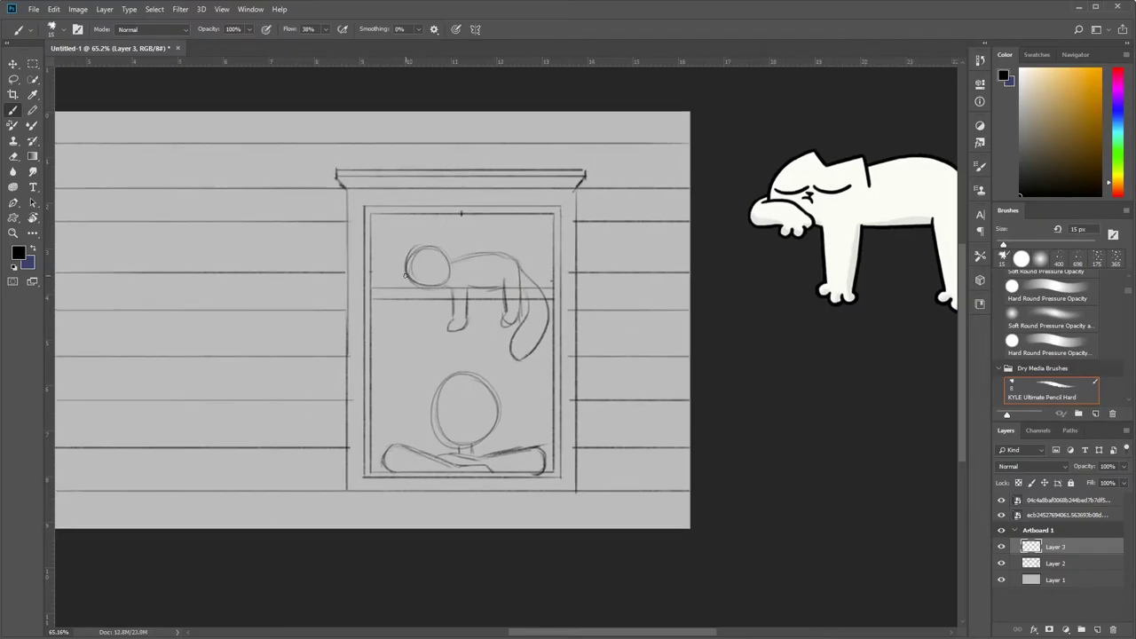
{"action": "mouse_move", "coordinate": [417, 289]}
{"action": "left_mouse_down"}
{"action": "mouse_move", "coordinate": [422, 300]}
{"action": "mouse_move", "coordinate": [517, 269]}
{"action": "left_mouse_up"}
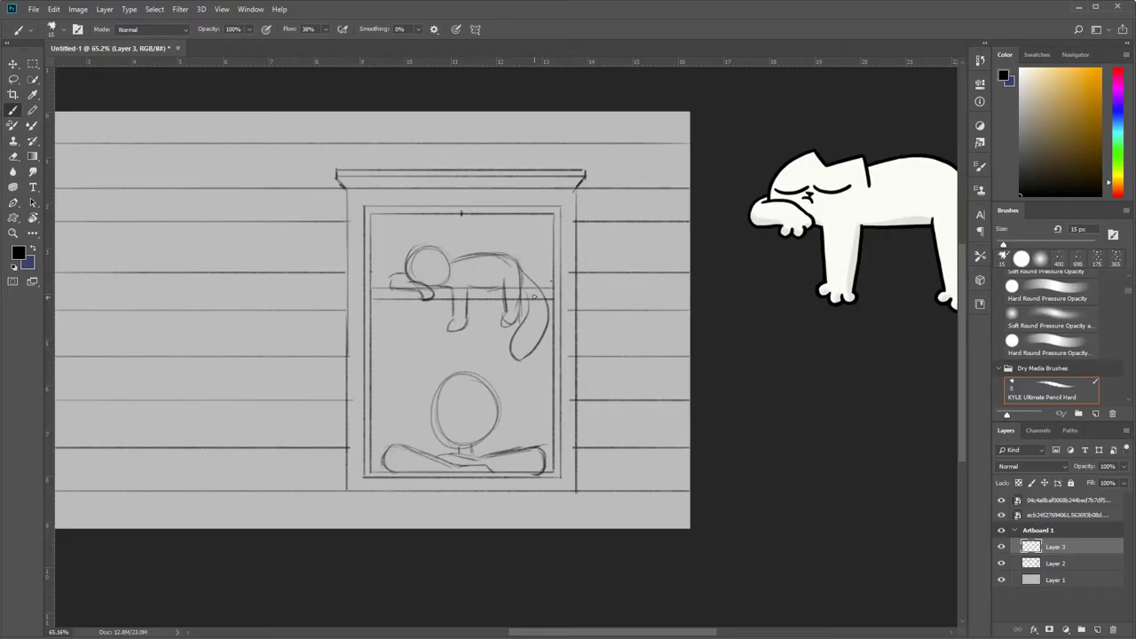
{"action": "scroll", "coordinate": [495, 419], "scroll_direction": "left", "scroll_amount": 2}
{"action": "scroll", "coordinate": [579, 424], "scroll_direction": "down", "scroll_amount": 1}
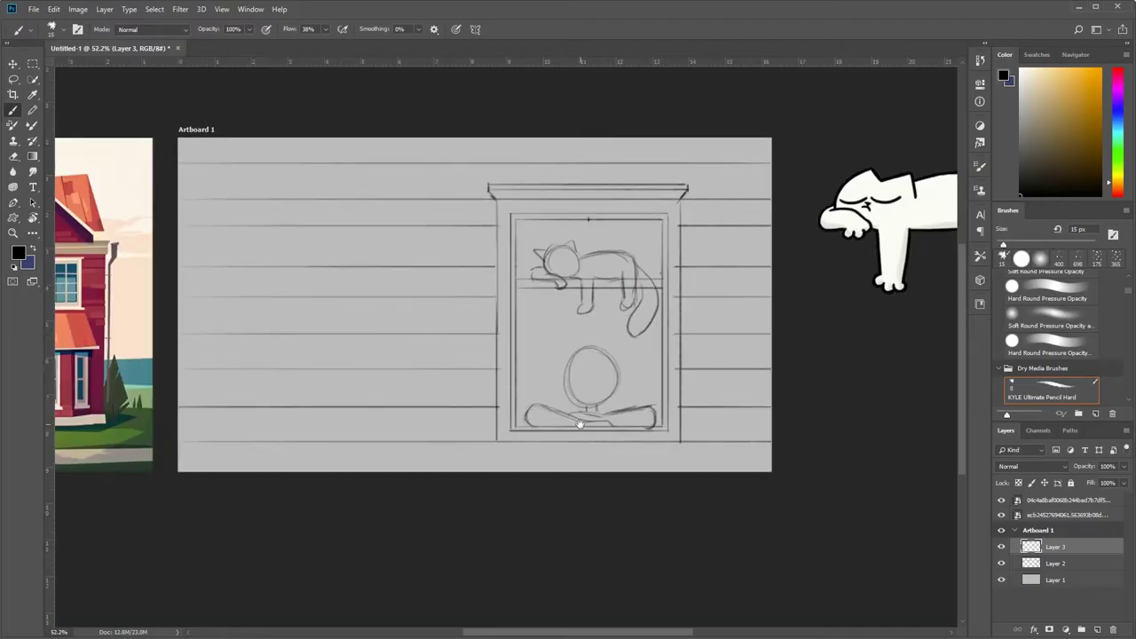
- Fade the rough sketch layer to 36% opacity and get ready to draw on Layer 4
{"action": "left_click_drag", "start_coordinate": [530, 338], "coordinate": [596, 371]}
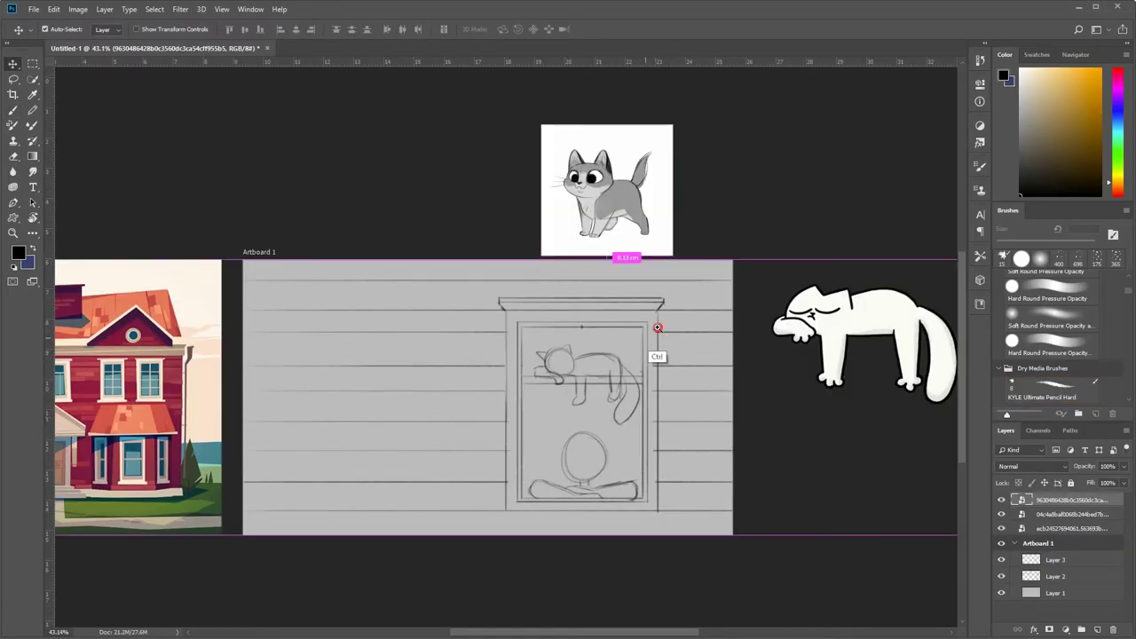
{"action": "left_click", "coordinate": [1052, 560]}
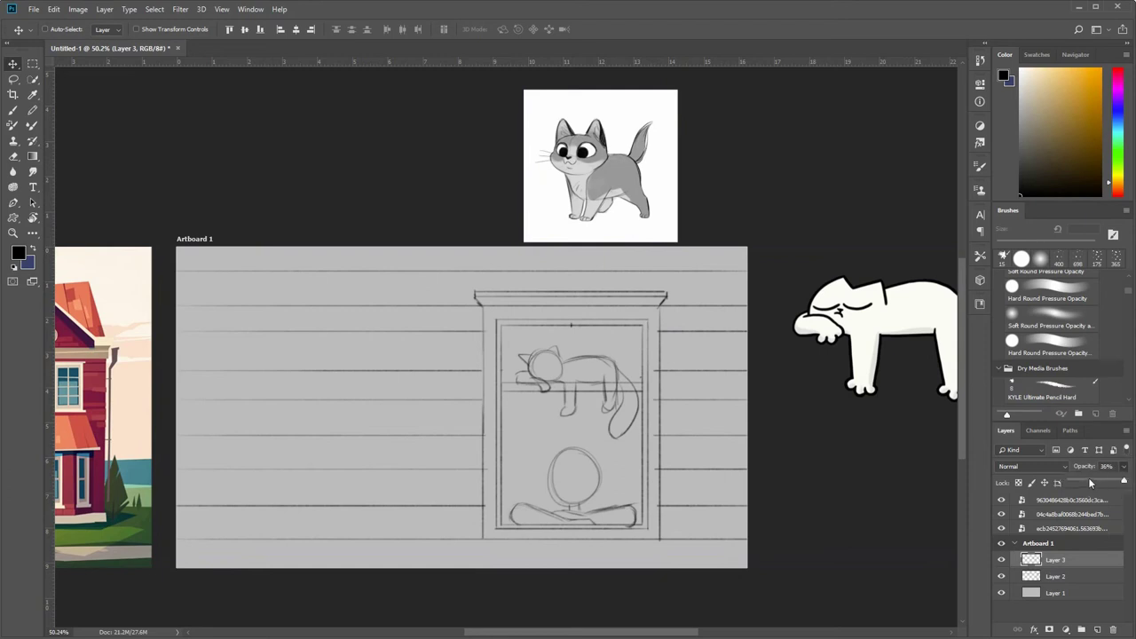
{"action": "left_click", "coordinate": [1097, 629]}
{"action": "key", "text": "b"}
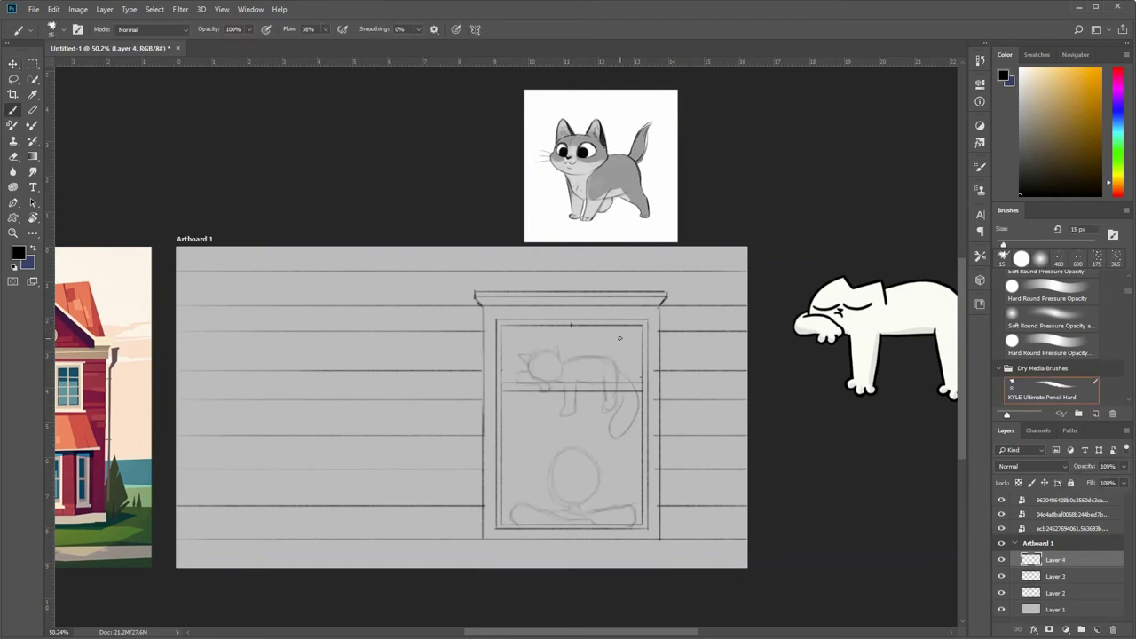
{"action": "scroll", "coordinate": [573, 388], "scroll_direction": "up", "scroll_amount": 5}
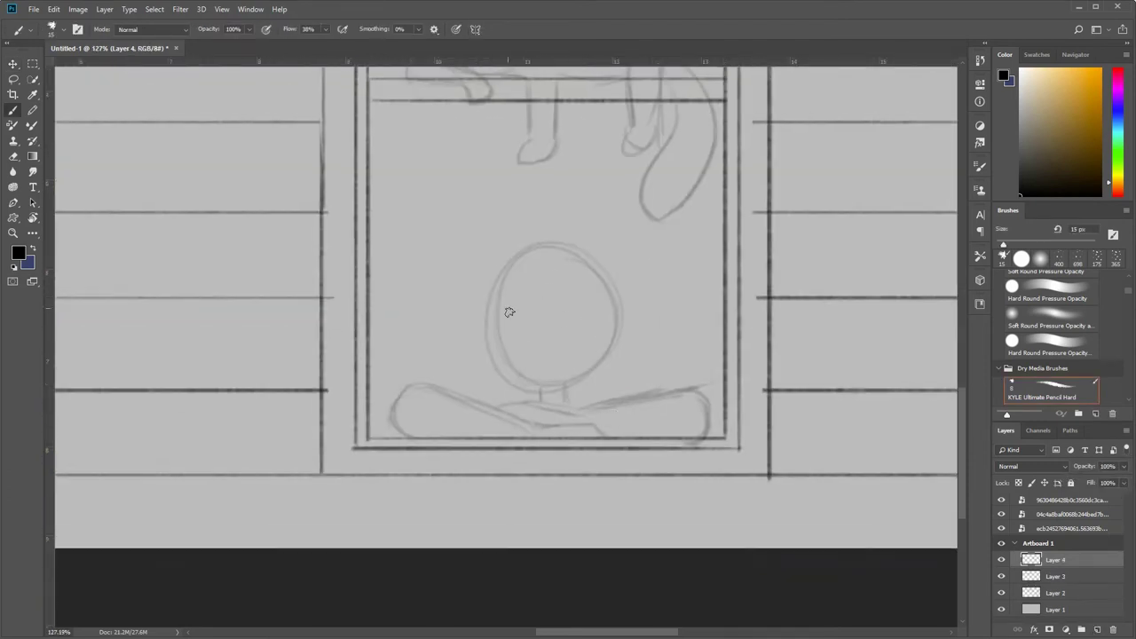
- Draw the girl's face outline, jawline, and hair down the left side to the shoulders
{"action": "mouse_move", "coordinate": [494, 321]}
{"action": "left_mouse_down"}
{"action": "mouse_move", "coordinate": [502, 391]}
{"action": "mouse_move", "coordinate": [554, 401]}
{"action": "left_mouse_up"}
{"action": "mouse_move", "coordinate": [603, 364]}
{"action": "left_mouse_down"}
{"action": "mouse_move", "coordinate": [603, 312]}
{"action": "mouse_move", "coordinate": [547, 400]}
{"action": "left_mouse_up"}
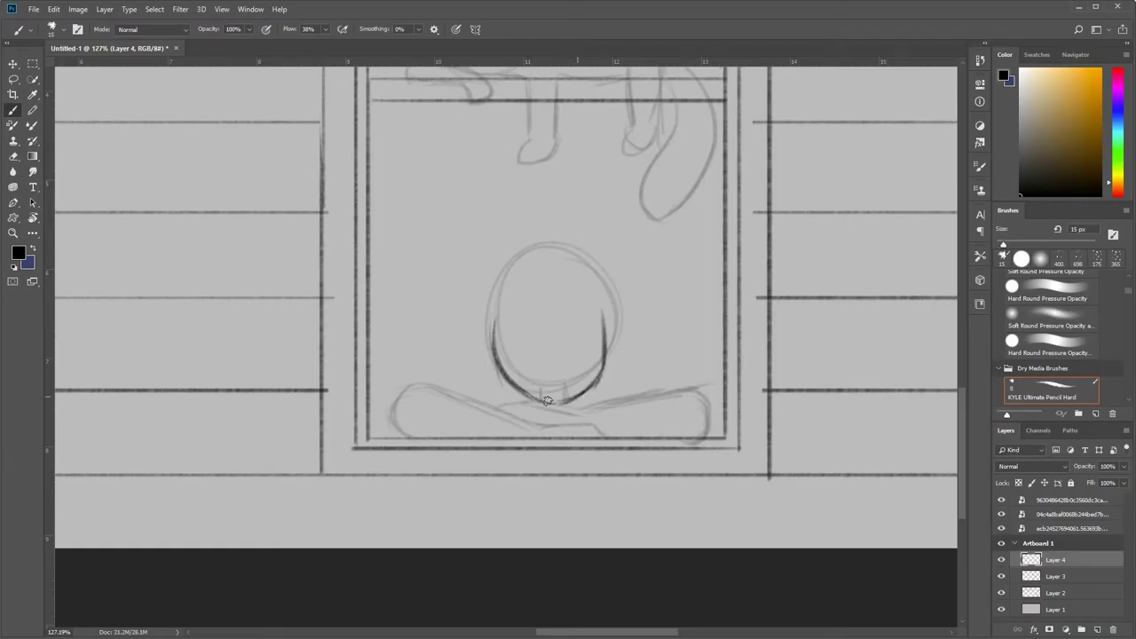
{"action": "left_click_drag", "start_coordinate": [495, 306], "coordinate": [528, 393]}
{"action": "mouse_move", "coordinate": [547, 245]}
{"action": "left_mouse_down"}
{"action": "mouse_move", "coordinate": [528, 280]}
{"action": "mouse_move", "coordinate": [607, 321]}
{"action": "left_mouse_up"}
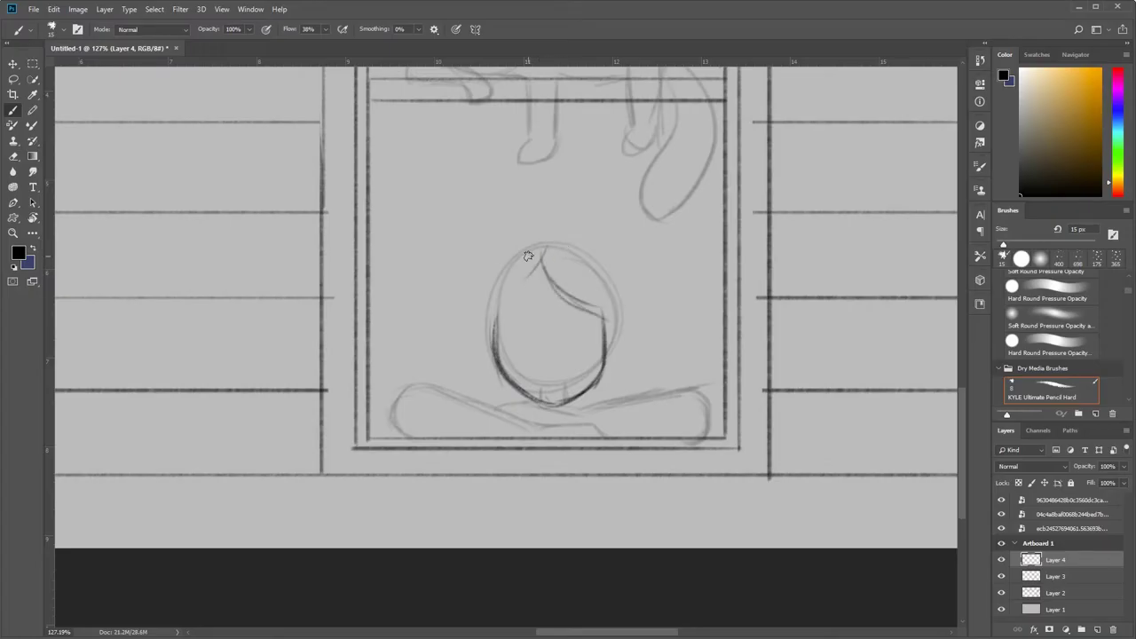
{"action": "mouse_move", "coordinate": [530, 274]}
{"action": "left_mouse_down"}
{"action": "mouse_move", "coordinate": [493, 315]}
{"action": "mouse_move", "coordinate": [492, 351]}
{"action": "left_mouse_up"}
{"action": "mouse_move", "coordinate": [552, 246]}
{"action": "left_mouse_down"}
{"action": "mouse_move", "coordinate": [622, 280]}
{"action": "mouse_move", "coordinate": [614, 312]}
{"action": "mouse_move", "coordinate": [654, 388]}
{"action": "mouse_move", "coordinate": [694, 388]}
{"action": "left_mouse_up"}
{"action": "mouse_move", "coordinate": [509, 252]}
{"action": "left_mouse_down"}
{"action": "mouse_move", "coordinate": [537, 241]}
{"action": "mouse_move", "coordinate": [478, 330]}
{"action": "left_mouse_up"}
{"action": "left_click_drag", "start_coordinate": [476, 271], "coordinate": [469, 401]}
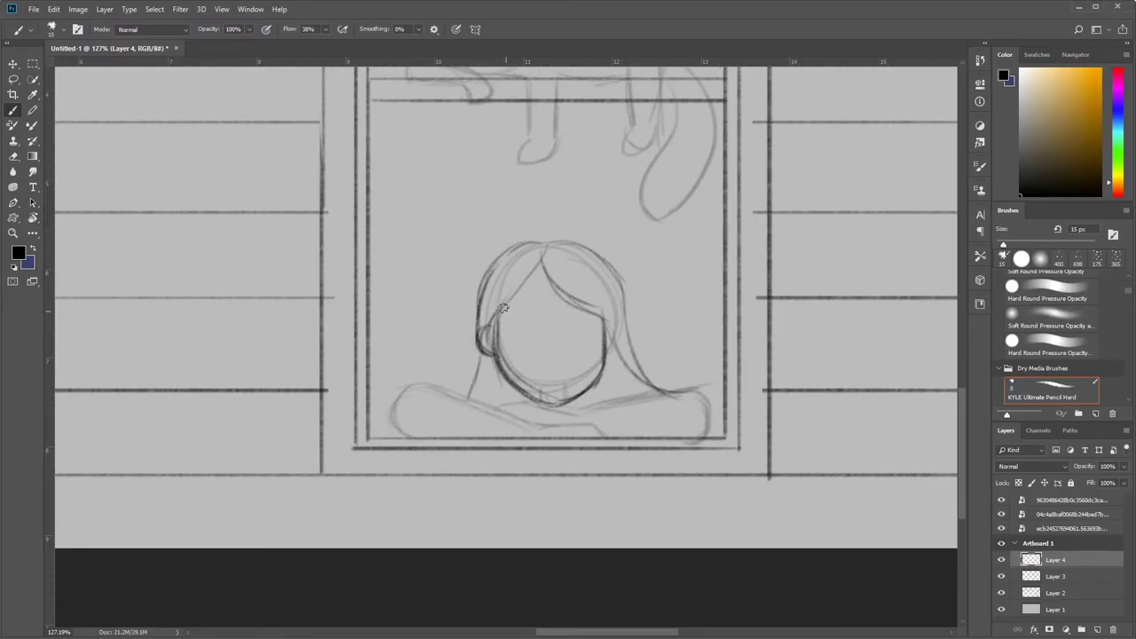
- Zoom in on the head and add windblown hair strands flowing toward the right frame
{"action": "key", "text": "z"}
{"action": "mouse_move", "coordinate": [616, 307]}
{"action": "left_mouse_down"}
{"action": "mouse_move", "coordinate": [628, 323]}
{"action": "mouse_move", "coordinate": [639, 302]}
{"action": "mouse_move", "coordinate": [651, 335]}
{"action": "left_mouse_up"}
{"action": "key", "text": "b"}
{"action": "left_click_drag", "start_coordinate": [630, 275], "coordinate": [737, 315]}
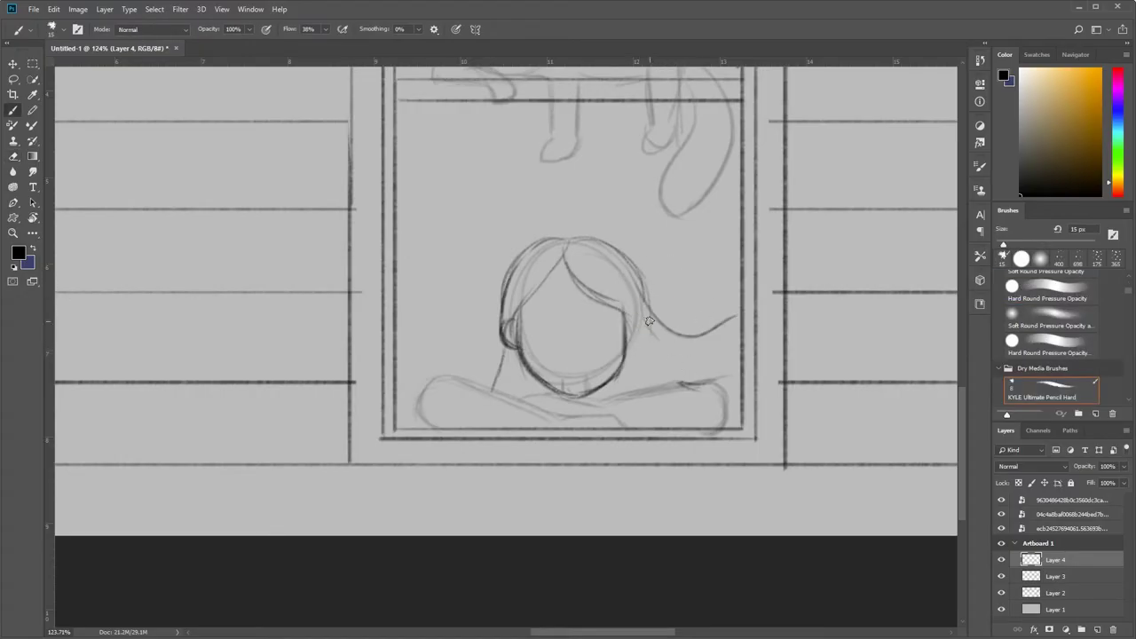
{"action": "left_click_drag", "start_coordinate": [625, 319], "coordinate": [729, 342]}
{"action": "left_click_drag", "start_coordinate": [628, 346], "coordinate": [730, 392]}
{"action": "scroll", "coordinate": [681, 363], "scroll_direction": "down", "scroll_amount": 3}
{"action": "scroll", "coordinate": [680, 364], "scroll_direction": "up", "scroll_amount": 3}
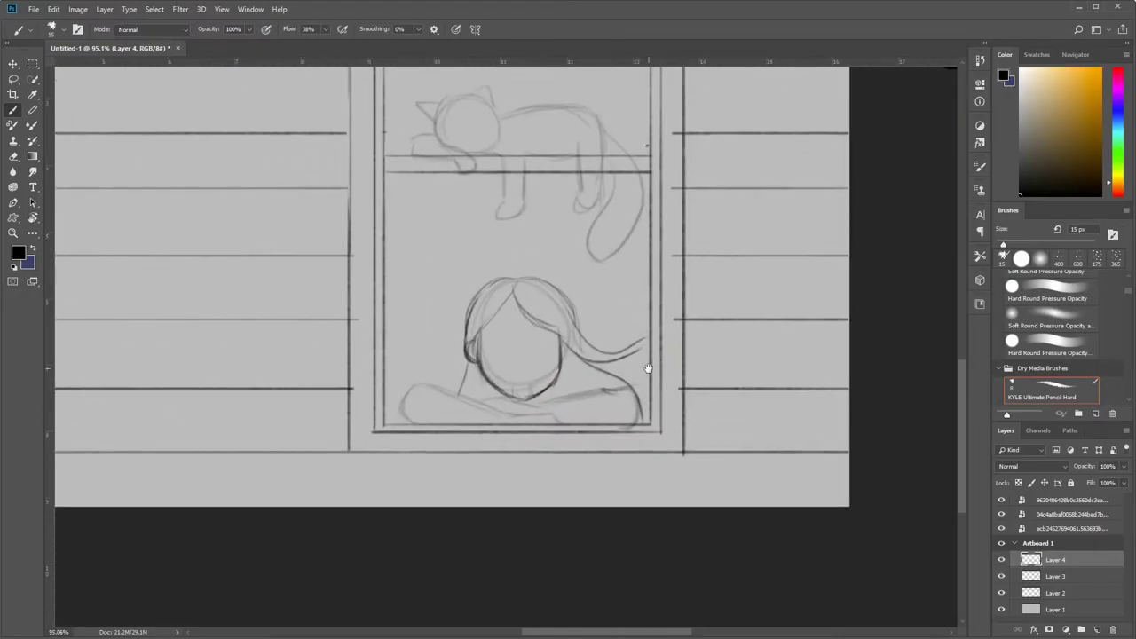
- Erase stray strands, then redraw hair sweeping right and falling to the shoulders
{"action": "key", "text": "e"}
{"action": "mouse_move", "coordinate": [581, 327]}
{"action": "left_mouse_down"}
{"action": "mouse_move", "coordinate": [623, 359]}
{"action": "mouse_move", "coordinate": [631, 341]}
{"action": "mouse_move", "coordinate": [592, 388]}
{"action": "mouse_move", "coordinate": [574, 314]}
{"action": "left_mouse_up"}
{"action": "key", "text": "b"}
{"action": "key", "text": "ctrl+z"}
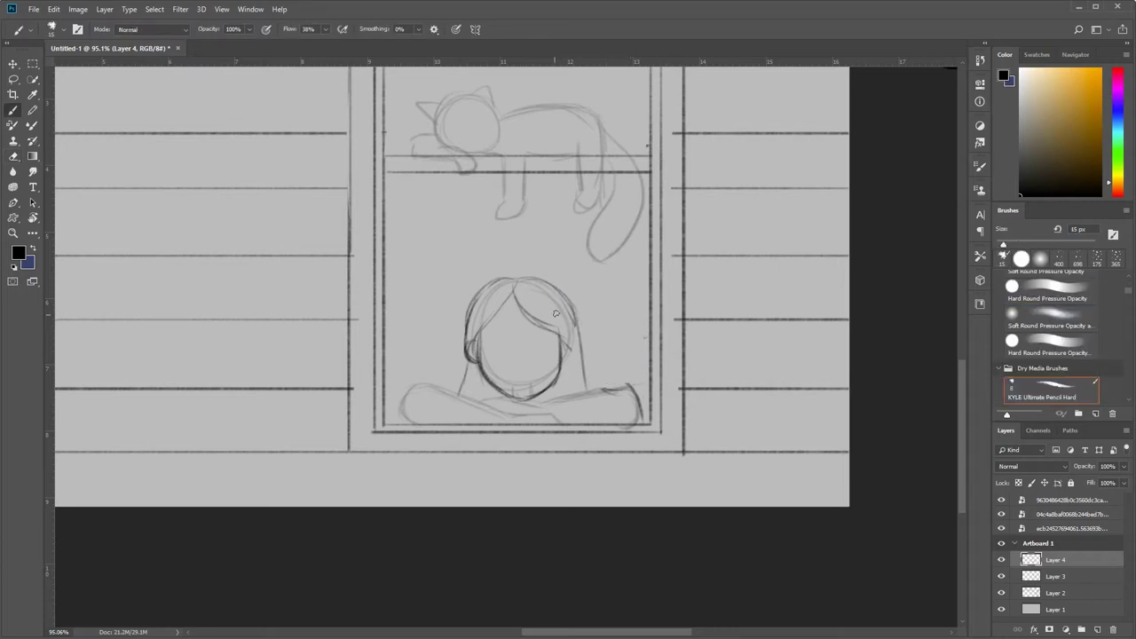
{"action": "mouse_move", "coordinate": [515, 293]}
{"action": "left_mouse_down"}
{"action": "mouse_move", "coordinate": [617, 288]}
{"action": "mouse_move", "coordinate": [577, 313]}
{"action": "mouse_move", "coordinate": [607, 392]}
{"action": "left_mouse_up"}
{"action": "left_click_drag", "start_coordinate": [470, 359], "coordinate": [446, 392]}
{"action": "mouse_move", "coordinate": [502, 302]}
{"action": "left_mouse_down"}
{"action": "mouse_move", "coordinate": [476, 338]}
{"action": "mouse_move", "coordinate": [405, 325]}
{"action": "mouse_move", "coordinate": [367, 367]}
{"action": "left_mouse_up"}
{"action": "scroll", "coordinate": [562, 355], "scroll_direction": "up", "scroll_amount": 3}
- Outline the girl's shoulders and folded arms, darkening the arm and neck hair lines
{"action": "scroll", "coordinate": [569, 303], "scroll_direction": "up", "scroll_amount": 1}
{"action": "left_click_drag", "start_coordinate": [381, 326], "coordinate": [636, 396]}
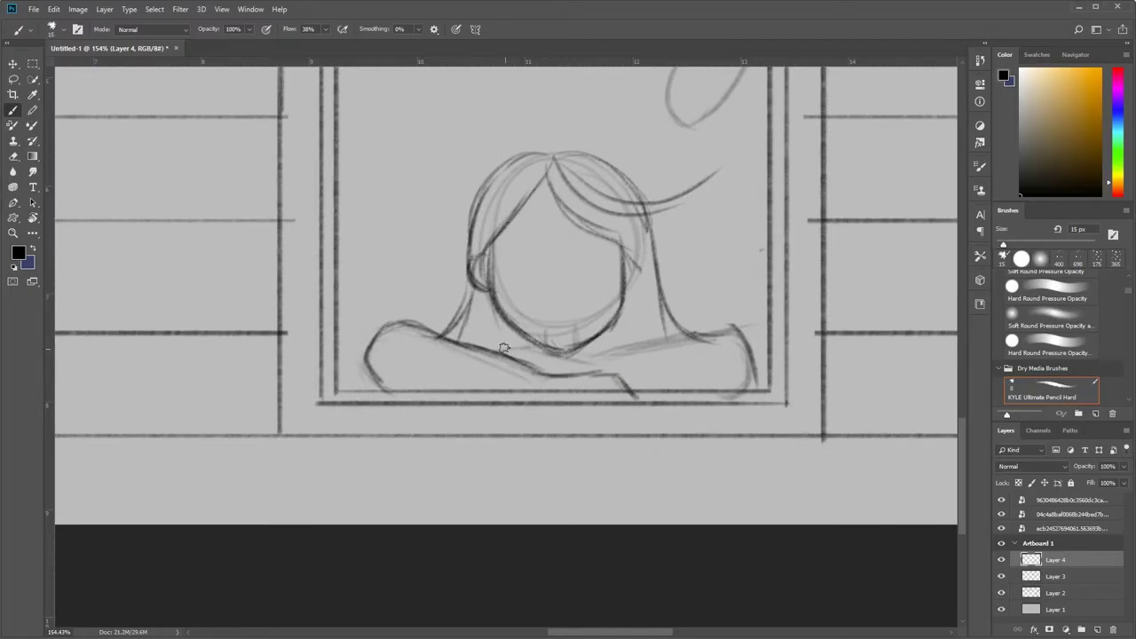
{"action": "mouse_move", "coordinate": [503, 348]}
{"action": "left_mouse_down"}
{"action": "mouse_move", "coordinate": [545, 355]}
{"action": "mouse_move", "coordinate": [736, 330]}
{"action": "mouse_move", "coordinate": [721, 384]}
{"action": "mouse_move", "coordinate": [585, 355]}
{"action": "mouse_move", "coordinate": [497, 357]}
{"action": "mouse_move", "coordinate": [621, 381]}
{"action": "left_mouse_up"}
{"action": "left_click_drag", "start_coordinate": [444, 330], "coordinate": [375, 370]}
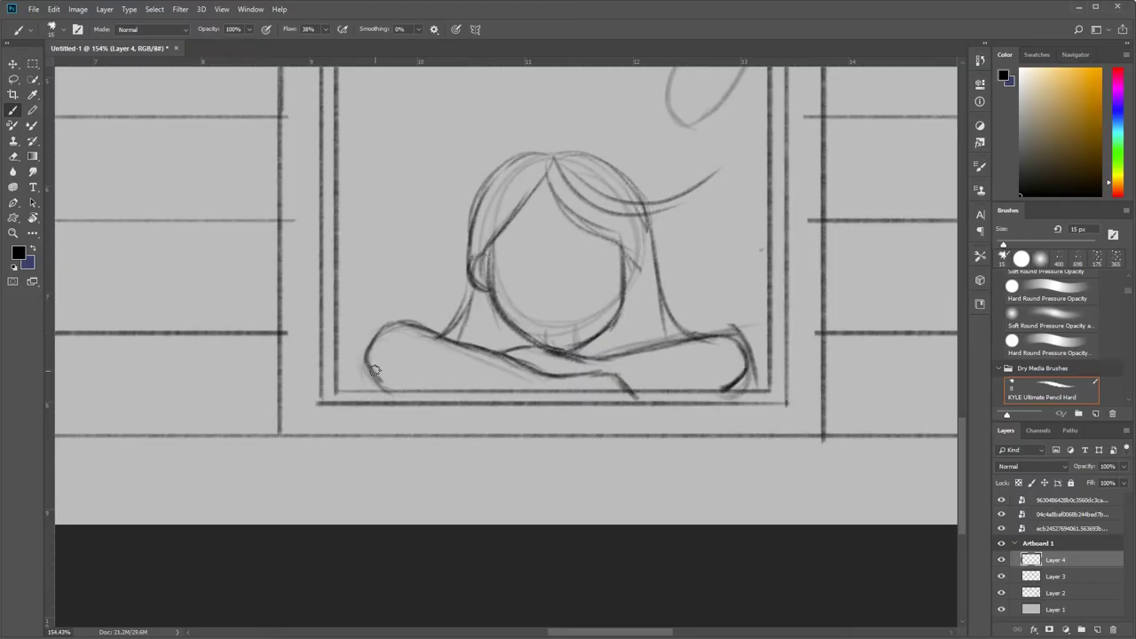
{"action": "left_click_drag", "start_coordinate": [575, 203], "coordinate": [553, 233]}
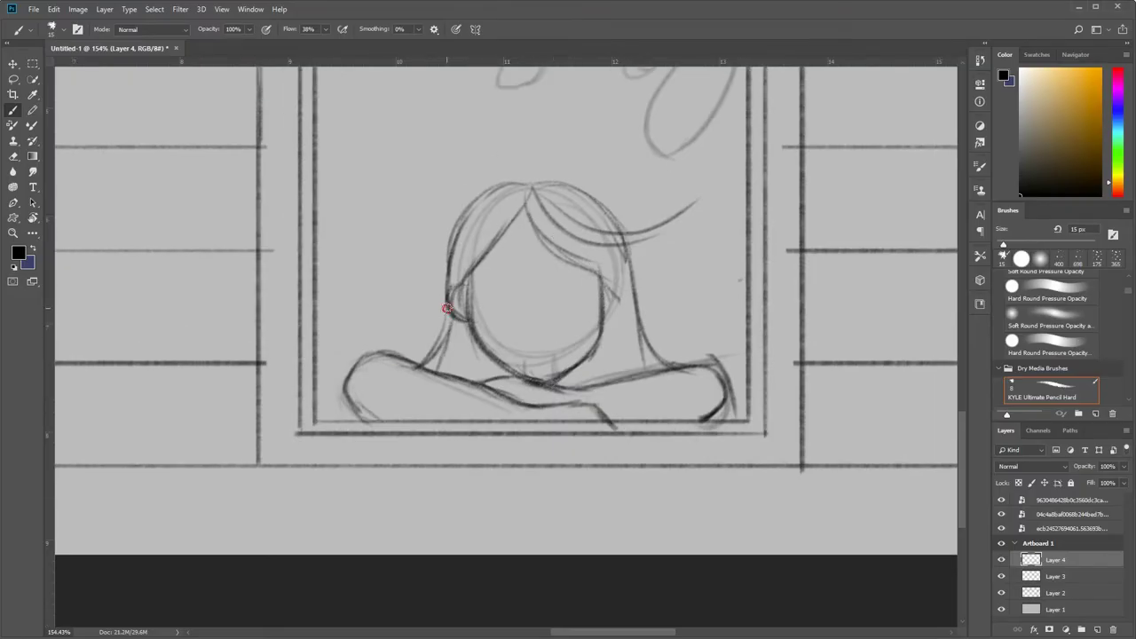
{"action": "left_click_drag", "start_coordinate": [447, 308], "coordinate": [432, 352]}
- Draw the eyes, left eyebrow and cheek, redrawing the right eye with lid, iris and pupil
{"action": "mouse_move", "coordinate": [484, 275]}
{"action": "left_mouse_down"}
{"action": "mouse_move", "coordinate": [577, 250]}
{"action": "mouse_move", "coordinate": [557, 263]}
{"action": "left_mouse_up"}
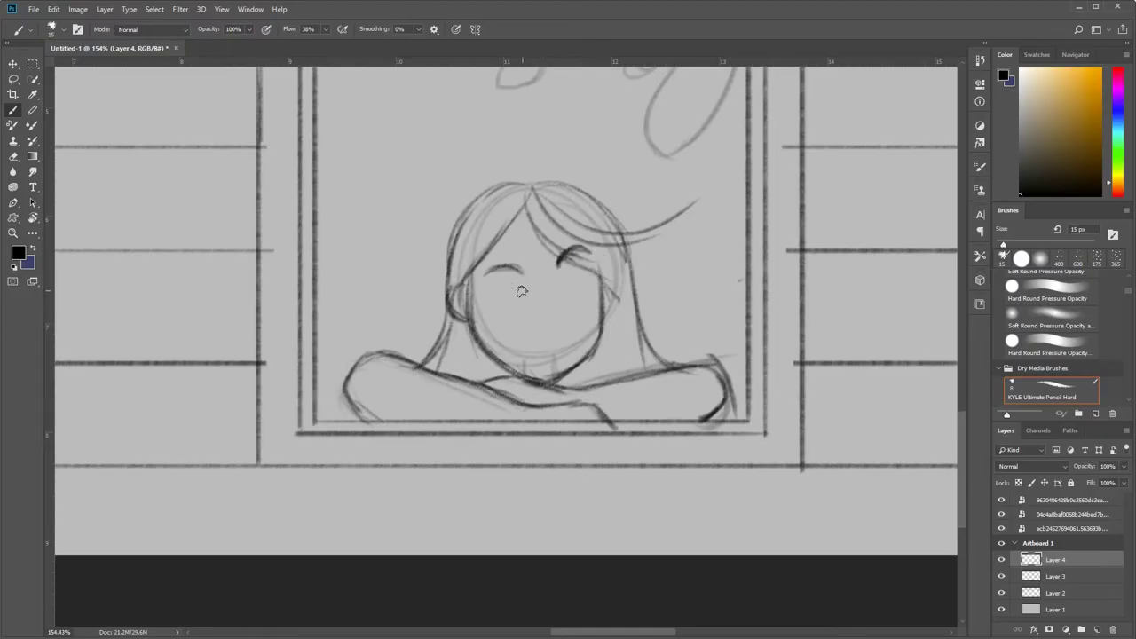
{"action": "mouse_move", "coordinate": [513, 295]}
{"action": "left_mouse_down"}
{"action": "mouse_move", "coordinate": [524, 306]}
{"action": "mouse_move", "coordinate": [501, 296]}
{"action": "mouse_move", "coordinate": [527, 309]}
{"action": "mouse_move", "coordinate": [571, 286]}
{"action": "mouse_move", "coordinate": [587, 298]}
{"action": "mouse_move", "coordinate": [554, 307]}
{"action": "mouse_move", "coordinate": [586, 311]}
{"action": "mouse_move", "coordinate": [561, 307]}
{"action": "mouse_move", "coordinate": [577, 295]}
{"action": "mouse_move", "coordinate": [564, 305]}
{"action": "left_mouse_up"}
{"action": "key", "text": "ctrl+z"}
{"action": "key", "text": "ctrl+z"}
{"action": "key", "text": "ctrl+z"}
{"action": "key", "text": "ctrl+z"}
{"action": "mouse_move", "coordinate": [556, 311]}
{"action": "left_mouse_down"}
{"action": "mouse_move", "coordinate": [577, 296]}
{"action": "mouse_move", "coordinate": [587, 312]}
{"action": "mouse_move", "coordinate": [571, 292]}
{"action": "mouse_move", "coordinate": [552, 298]}
{"action": "mouse_move", "coordinate": [548, 329]}
{"action": "mouse_move", "coordinate": [568, 340]}
{"action": "left_mouse_up"}
{"action": "mouse_move", "coordinate": [491, 271]}
{"action": "left_mouse_down"}
{"action": "mouse_move", "coordinate": [522, 266]}
{"action": "mouse_move", "coordinate": [525, 307]}
{"action": "left_mouse_up"}
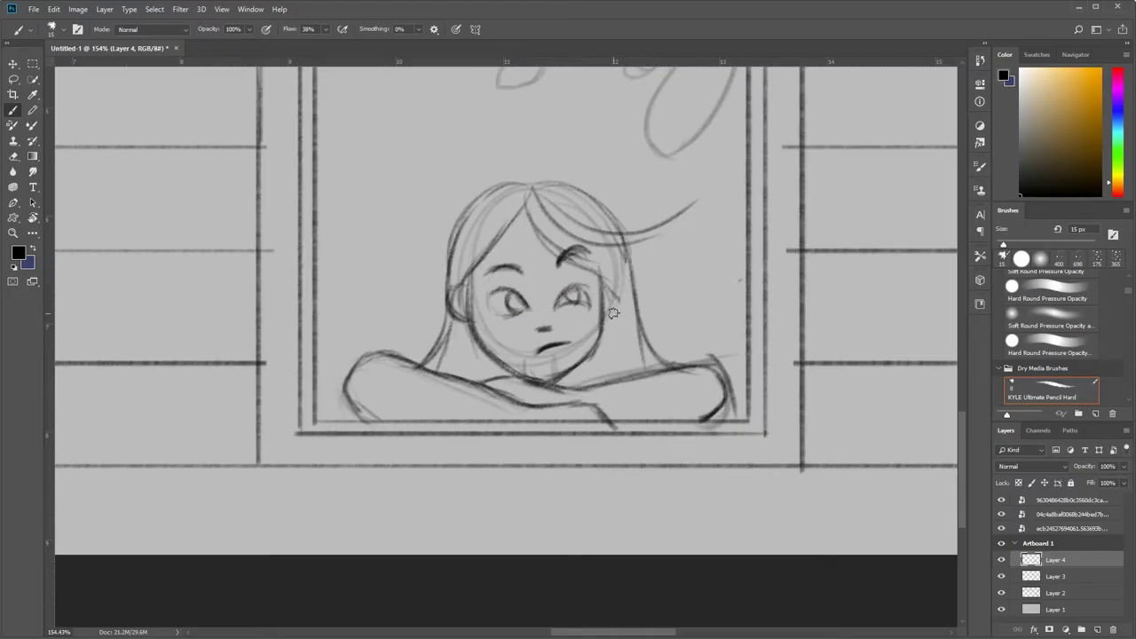
{"action": "mouse_move", "coordinate": [614, 289]}
{"action": "left_mouse_down"}
{"action": "mouse_move", "coordinate": [605, 330]}
{"action": "mouse_move", "coordinate": [615, 319]}
{"action": "left_mouse_up"}
- Erase stray strokes near the arm and redraw the right arm's top edge and elbow
{"action": "scroll", "coordinate": [692, 228], "scroll_direction": "down", "scroll_amount": 3}
{"action": "left_click_drag", "start_coordinate": [632, 353], "coordinate": [674, 353]}
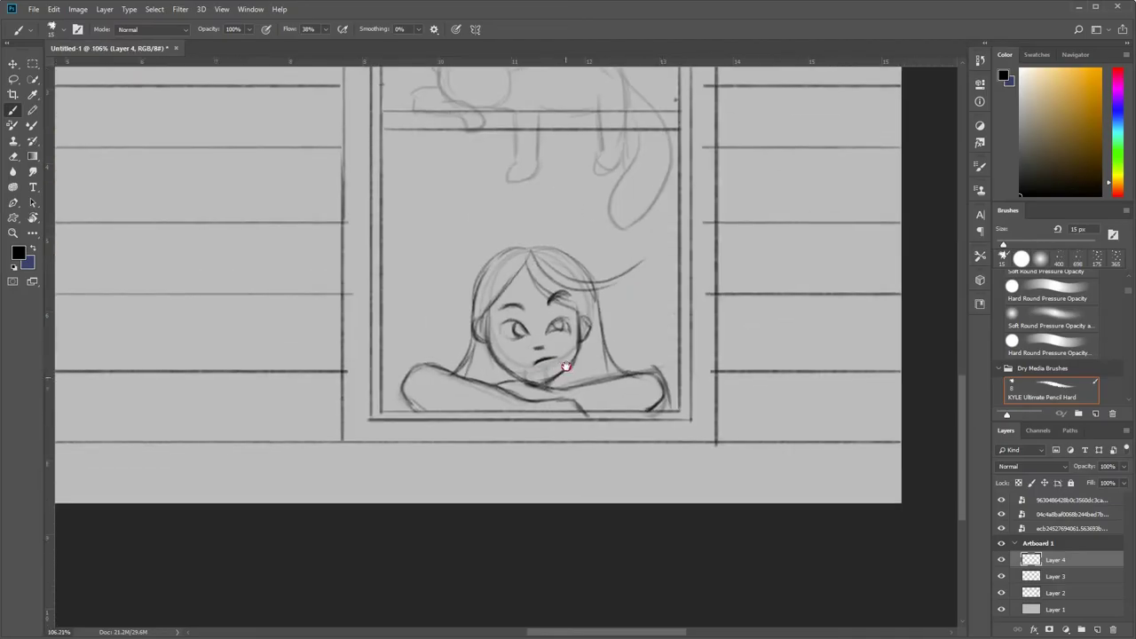
{"action": "key", "text": "e"}
{"action": "mouse_move", "coordinate": [399, 390]}
{"action": "left_mouse_down"}
{"action": "mouse_move", "coordinate": [488, 377]}
{"action": "mouse_move", "coordinate": [435, 377]}
{"action": "left_mouse_up"}
{"action": "key", "text": "b"}
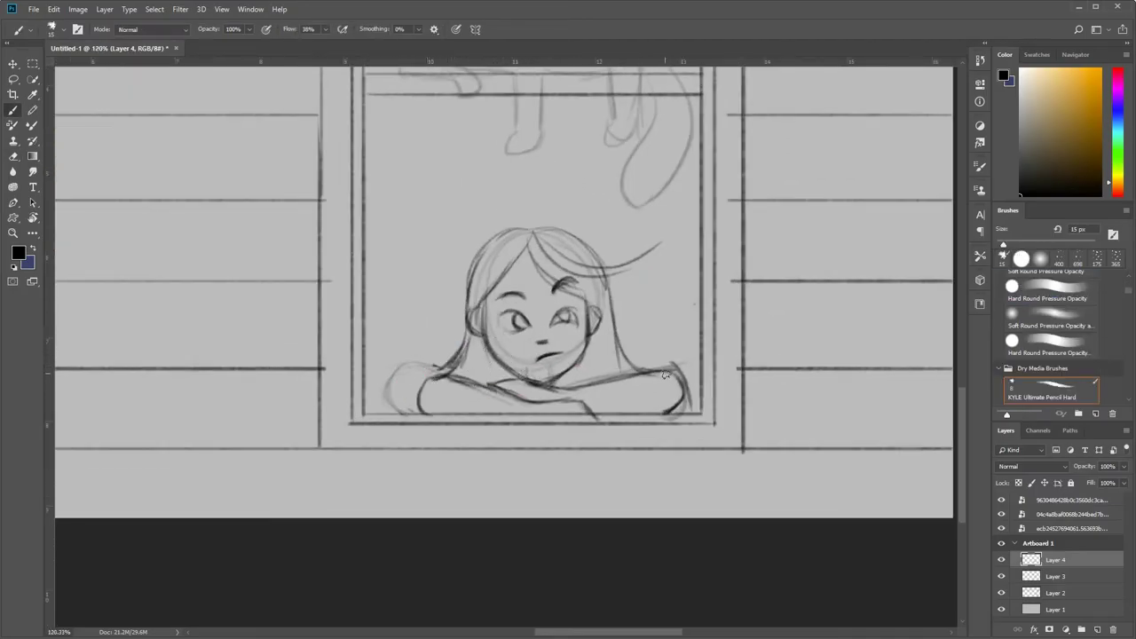
{"action": "mouse_move", "coordinate": [674, 377]}
{"action": "left_mouse_down"}
{"action": "mouse_move", "coordinate": [591, 381]}
{"action": "mouse_move", "coordinate": [648, 373]}
{"action": "mouse_move", "coordinate": [657, 417]}
{"action": "left_mouse_up"}
{"action": "left_click_drag", "start_coordinate": [613, 371], "coordinate": [661, 410]}
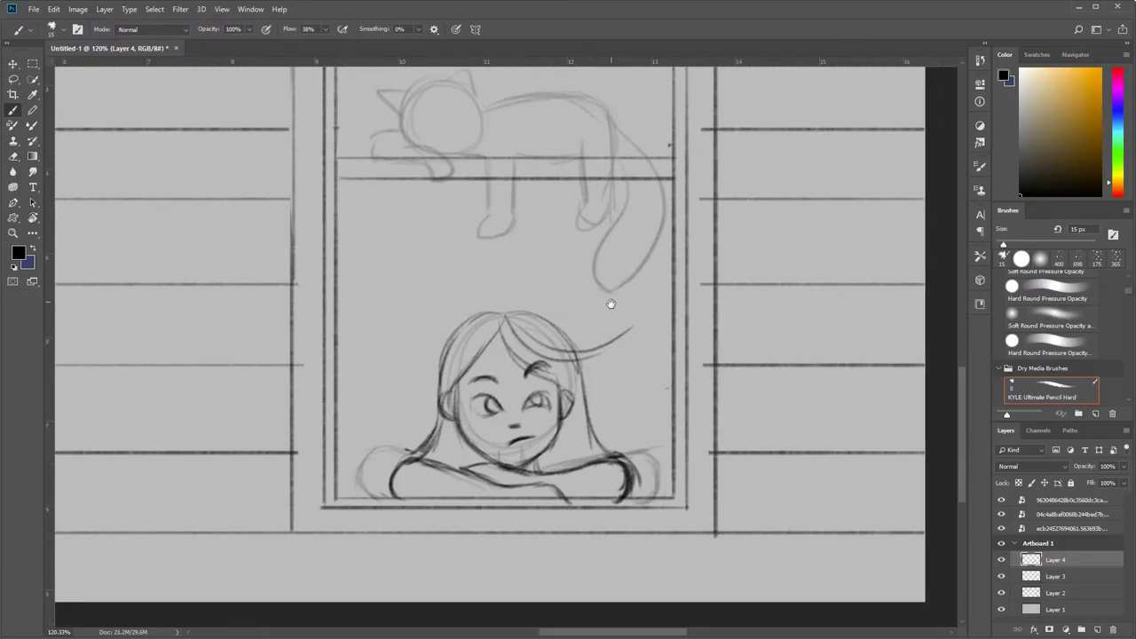
{"action": "scroll", "coordinate": [608, 304], "scroll_direction": "up", "scroll_amount": 5}
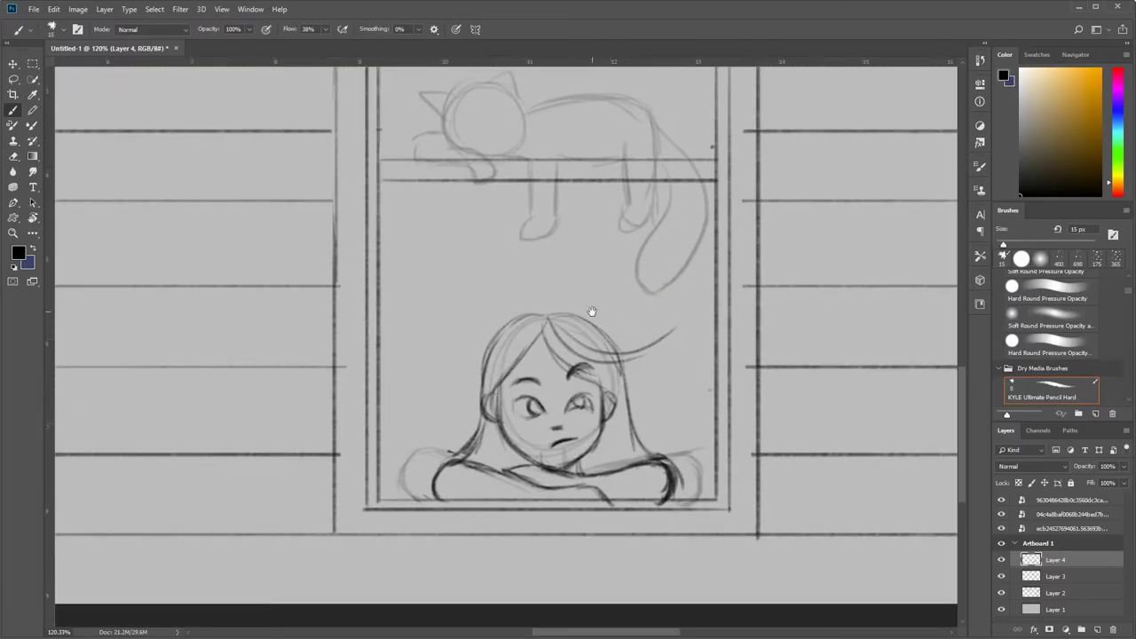
- Zoom in on the sleeping cat and draw its left ear
{"action": "scroll", "coordinate": [591, 311], "scroll_direction": "down", "scroll_amount": 2}
{"action": "scroll", "coordinate": [583, 327], "scroll_direction": "down", "scroll_amount": 3}
{"action": "scroll", "coordinate": [596, 328], "scroll_direction": "up", "scroll_amount": 3}
{"action": "scroll", "coordinate": [512, 329], "scroll_direction": "up", "scroll_amount": 2}
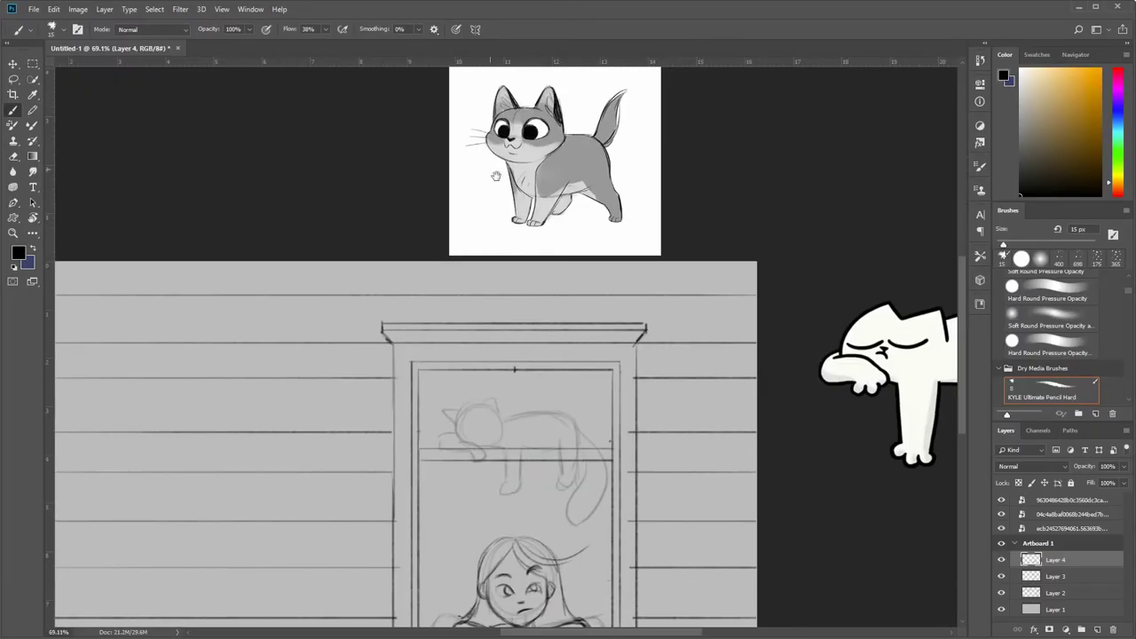
{"action": "scroll", "coordinate": [456, 393], "scroll_direction": "up", "scroll_amount": 1}
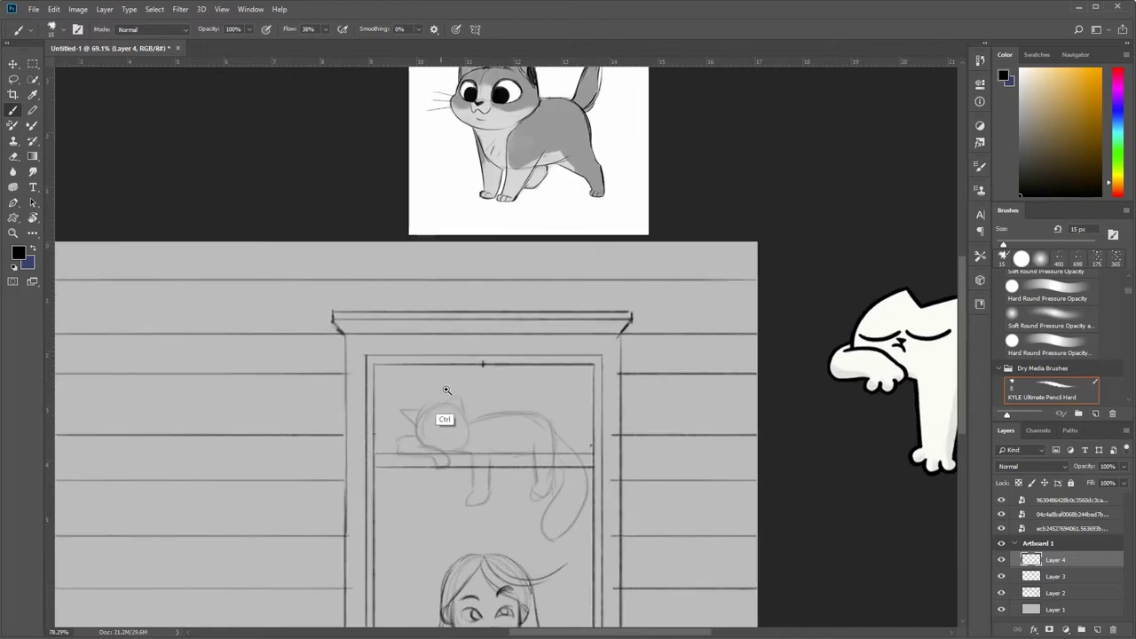
{"action": "scroll", "coordinate": [446, 411], "scroll_direction": "up", "scroll_amount": 1}
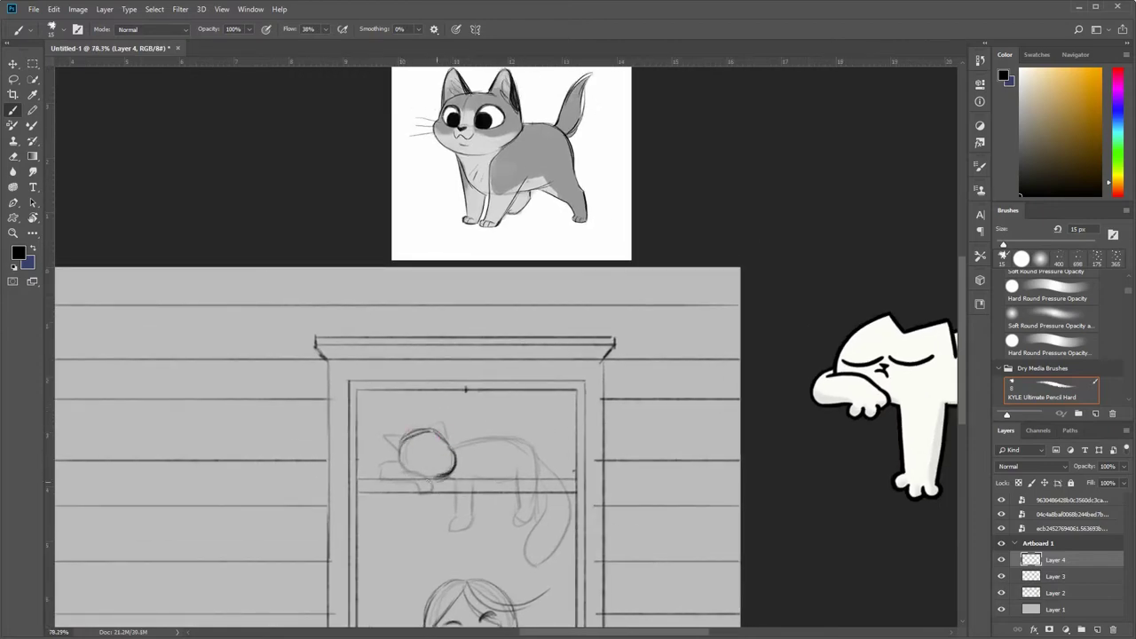
{"action": "scroll", "coordinate": [408, 435], "scroll_direction": "up", "scroll_amount": 3}
{"action": "left_click_drag", "start_coordinate": [394, 457], "coordinate": [373, 434]}
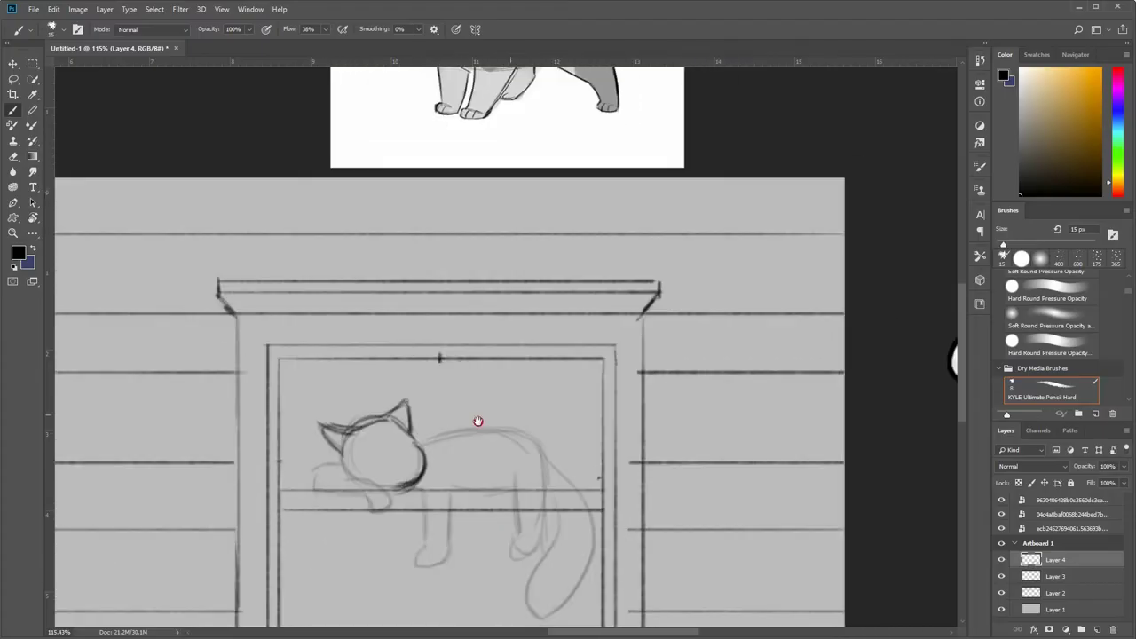
- Move the grey cat reference to the lower right, beneath the cartoon cat
{"action": "scroll", "coordinate": [532, 420], "scroll_direction": "down", "scroll_amount": 3}
{"action": "scroll", "coordinate": [512, 339], "scroll_direction": "down", "scroll_amount": 2}
{"action": "mouse_move", "coordinate": [542, 273]}
{"action": "left_mouse_down"}
{"action": "mouse_move", "coordinate": [828, 513]}
{"action": "mouse_move", "coordinate": [836, 564]}
{"action": "left_mouse_up"}
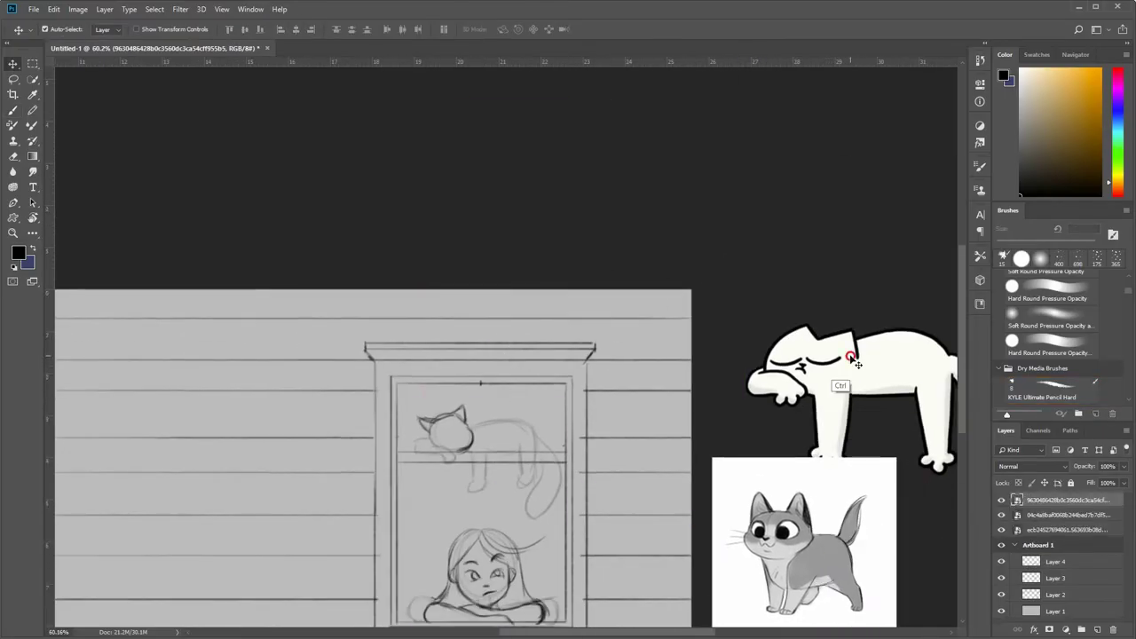
{"action": "left_click_drag", "start_coordinate": [849, 363], "coordinate": [773, 324]}
{"action": "scroll", "coordinate": [709, 330], "scroll_direction": "up", "scroll_amount": 2}
- On Layer 4, pencil the window-sill line and a belly line under the cat
{"action": "scroll", "coordinate": [599, 276], "scroll_direction": "down", "scroll_amount": 1}
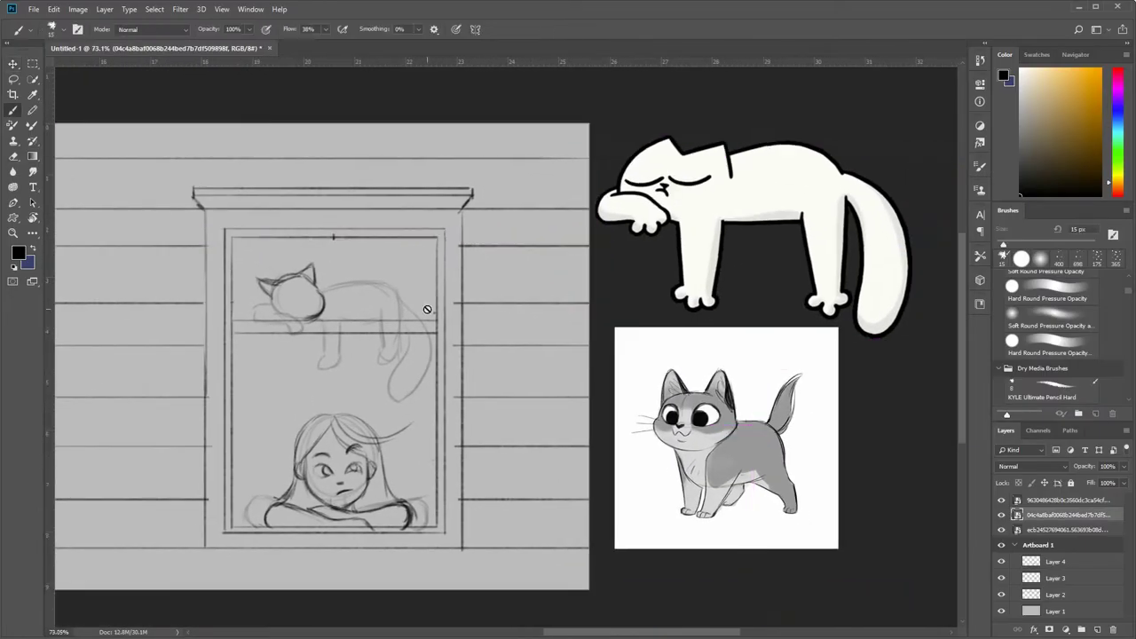
{"action": "key", "text": "b"}
{"action": "left_click", "coordinate": [363, 324], "text": "ctrl"}
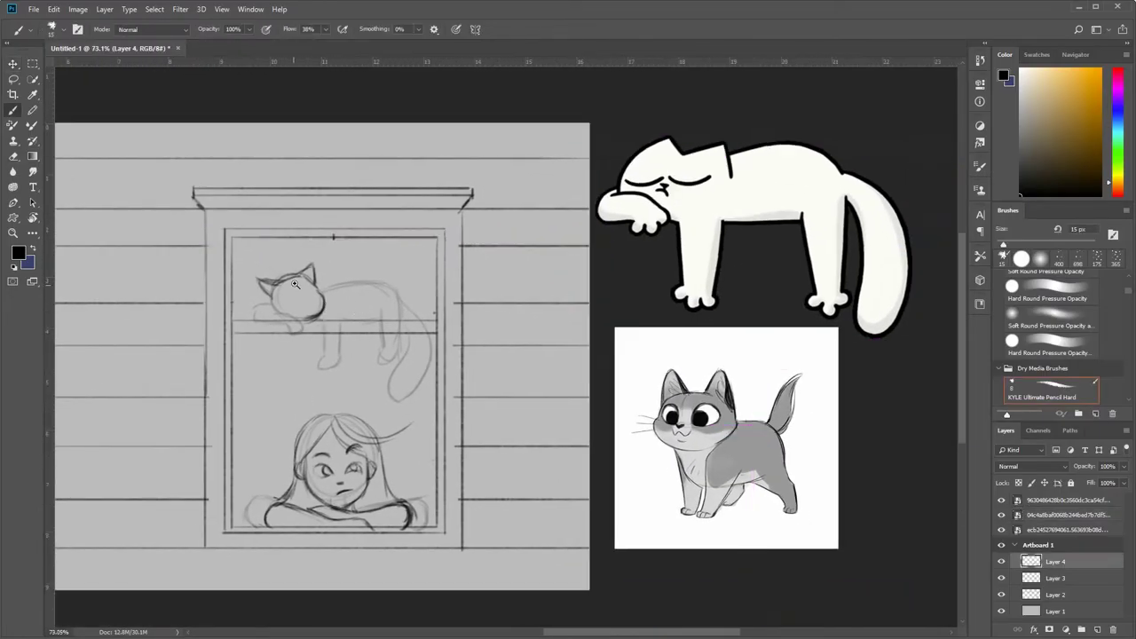
{"action": "scroll", "coordinate": [296, 283], "scroll_direction": "up", "scroll_amount": 1}
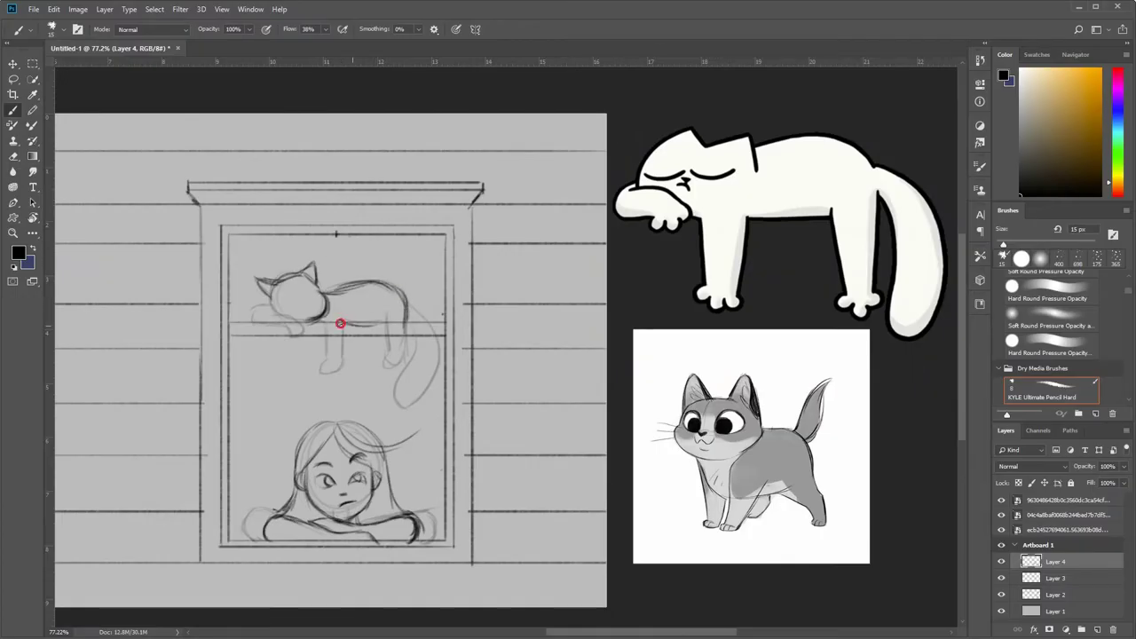
{"action": "left_click_drag", "start_coordinate": [340, 323], "coordinate": [386, 315]}
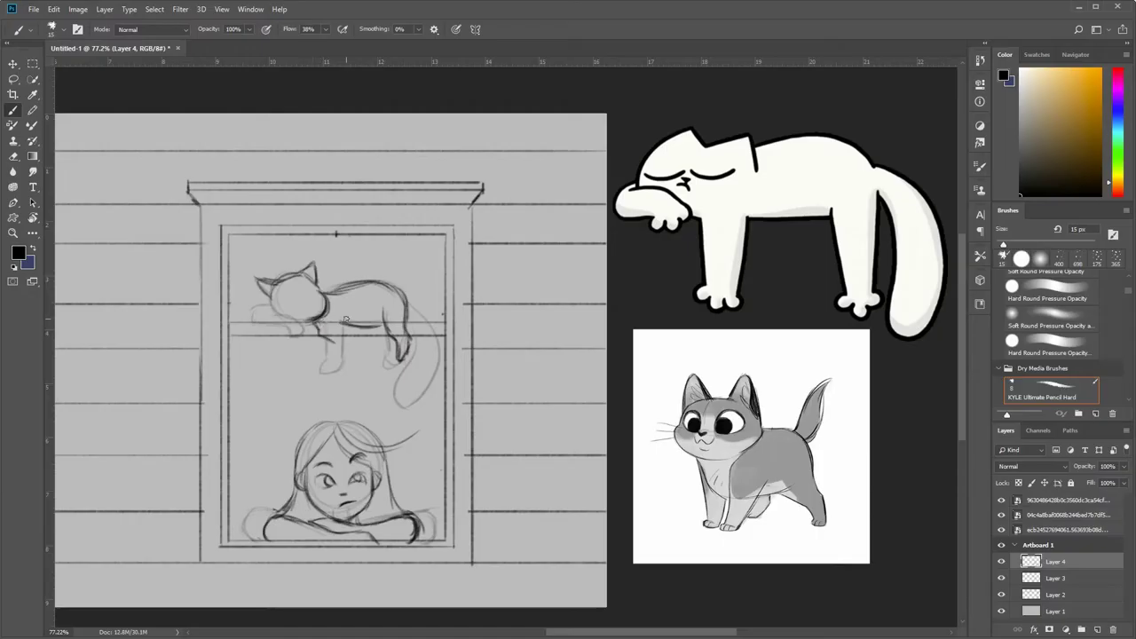
{"action": "left_click_drag", "start_coordinate": [311, 318], "coordinate": [383, 330]}
- Redraw the cat's tail as a longer curve dropping down from its back
{"action": "left_click_drag", "start_coordinate": [384, 330], "coordinate": [368, 311]}
{"action": "left_click_drag", "start_coordinate": [383, 383], "coordinate": [398, 298]}
{"action": "key", "text": "ctrl+z"}
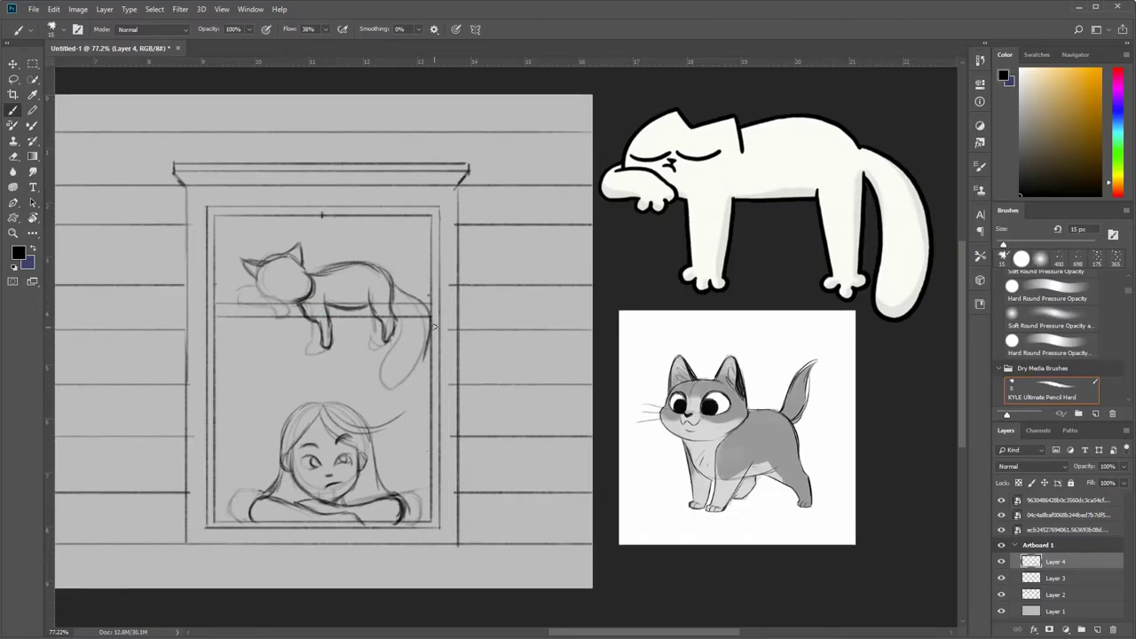
{"action": "left_click_drag", "start_coordinate": [390, 387], "coordinate": [393, 289]}
{"action": "key", "text": "ctrl+z"}
{"action": "mouse_move", "coordinate": [390, 386]}
{"action": "left_mouse_down"}
{"action": "mouse_move", "coordinate": [396, 299]}
{"action": "mouse_move", "coordinate": [419, 353]}
{"action": "left_mouse_up"}
{"action": "left_click_drag", "start_coordinate": [400, 288], "coordinate": [419, 391]}
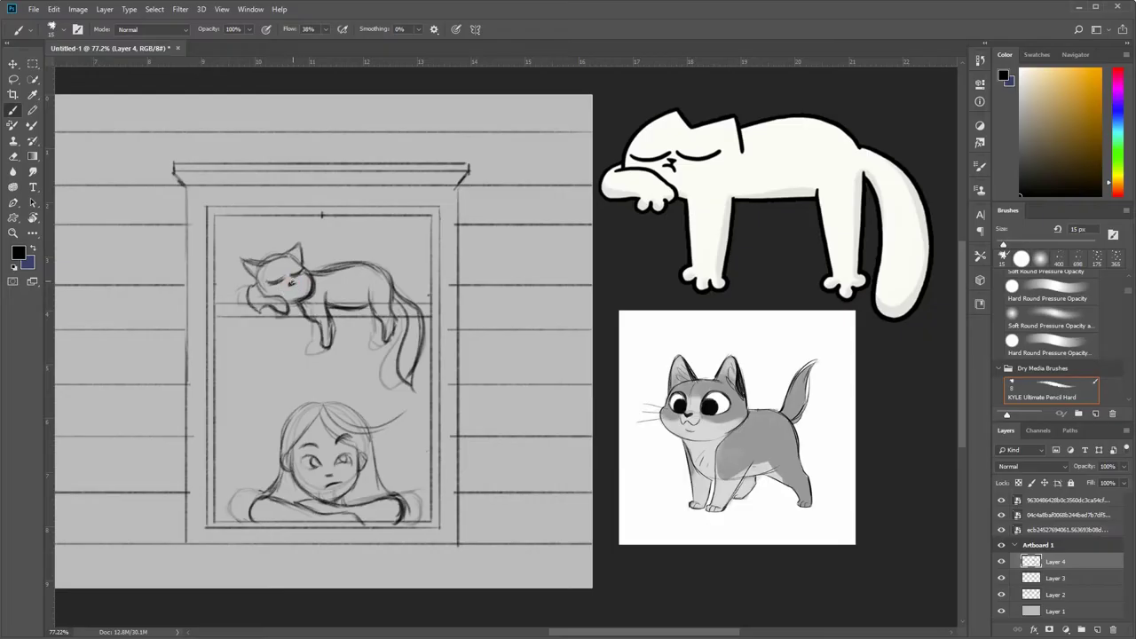
- Sketch the cat's closed eyes, whiskers and strokes on its face and neck
{"action": "left_click_drag", "start_coordinate": [259, 297], "coordinate": [350, 289]}
{"action": "mouse_move", "coordinate": [353, 253]}
{"action": "left_mouse_down"}
{"action": "mouse_move", "coordinate": [397, 199]}
{"action": "mouse_move", "coordinate": [429, 213]}
{"action": "left_mouse_up"}
{"action": "left_click_drag", "start_coordinate": [376, 261], "coordinate": [424, 246]}
{"action": "left_click_drag", "start_coordinate": [286, 265], "coordinate": [211, 274]}
{"action": "left_click_drag", "start_coordinate": [282, 282], "coordinate": [222, 337]}
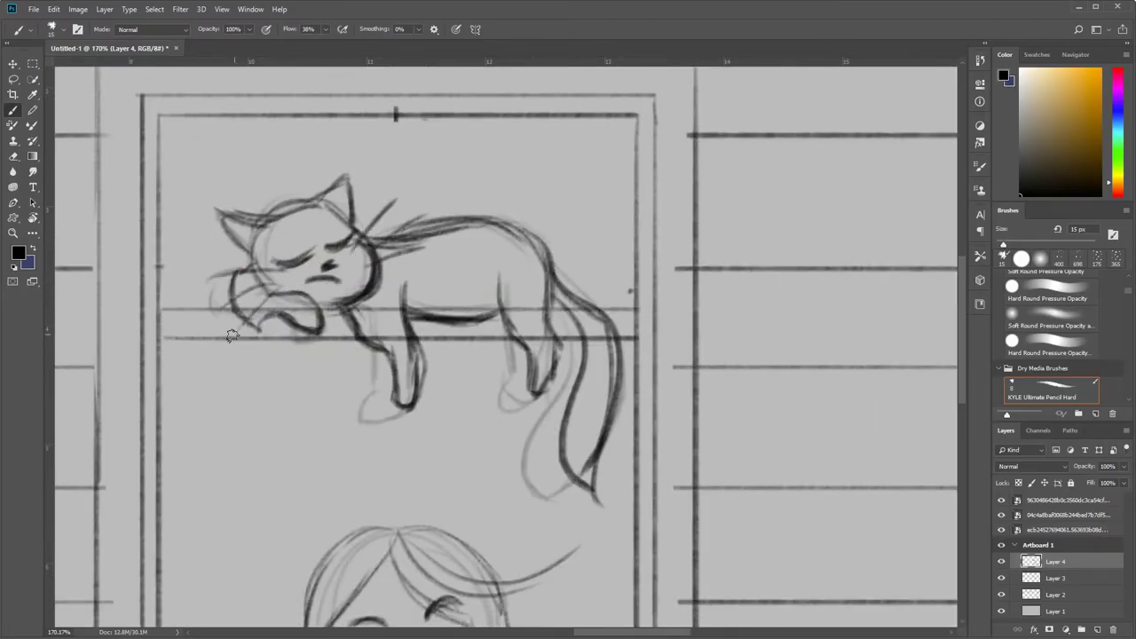
{"action": "scroll", "coordinate": [387, 178], "scroll_direction": "down", "scroll_amount": 5}
{"action": "scroll", "coordinate": [347, 241], "scroll_direction": "up", "scroll_amount": 3}
{"action": "scroll", "coordinate": [312, 282], "scroll_direction": "up", "scroll_amount": 3}
{"action": "left_click_drag", "start_coordinate": [313, 266], "coordinate": [342, 303]}
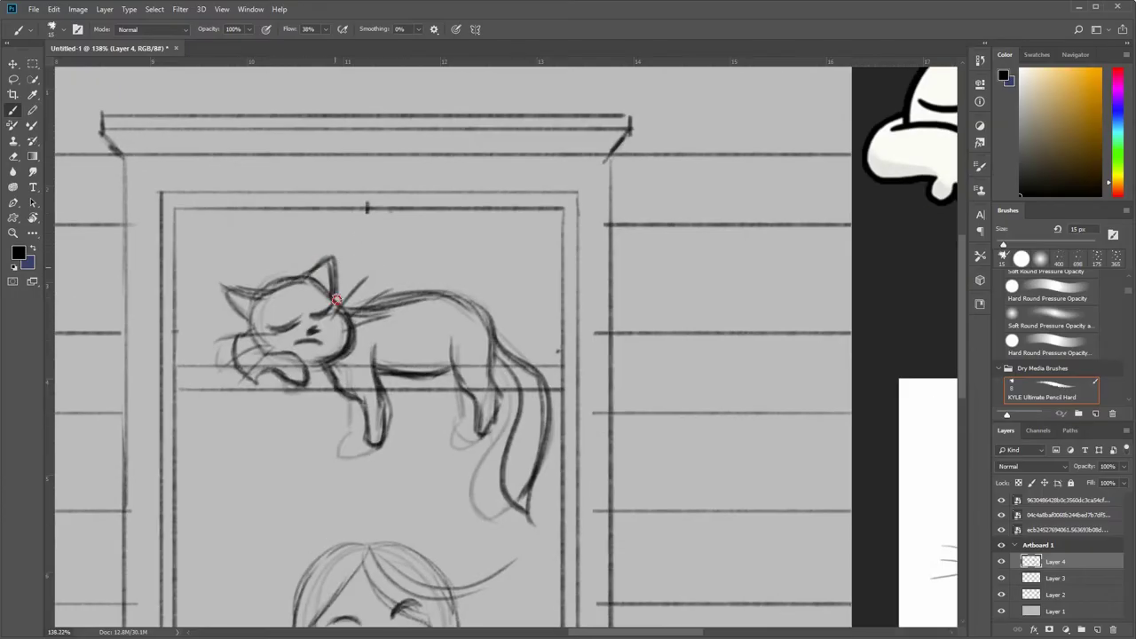
{"action": "left_click_drag", "start_coordinate": [277, 286], "coordinate": [232, 325]}
{"action": "scroll", "coordinate": [346, 266], "scroll_direction": "down", "scroll_amount": 3}
{"action": "scroll", "coordinate": [355, 252], "scroll_direction": "up", "scroll_amount": 2}
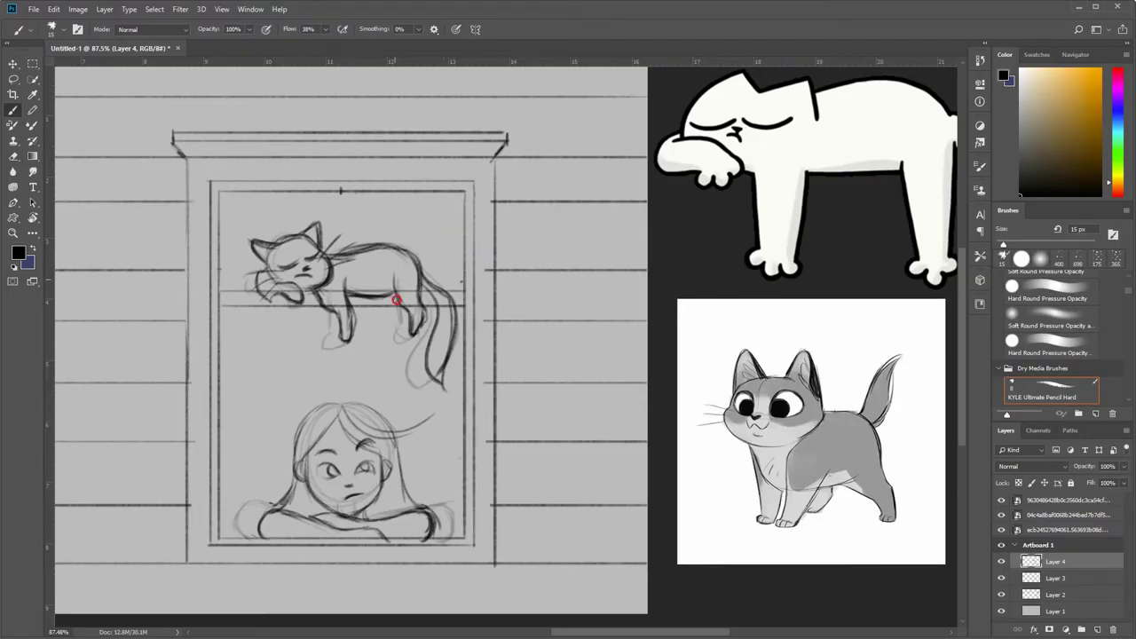
{"action": "scroll", "coordinate": [453, 277], "scroll_direction": "down", "scroll_amount": 2}
{"action": "scroll", "coordinate": [435, 310], "scroll_direction": "down", "scroll_amount": 1}
{"action": "scroll", "coordinate": [519, 266], "scroll_direction": "up", "scroll_amount": 1}
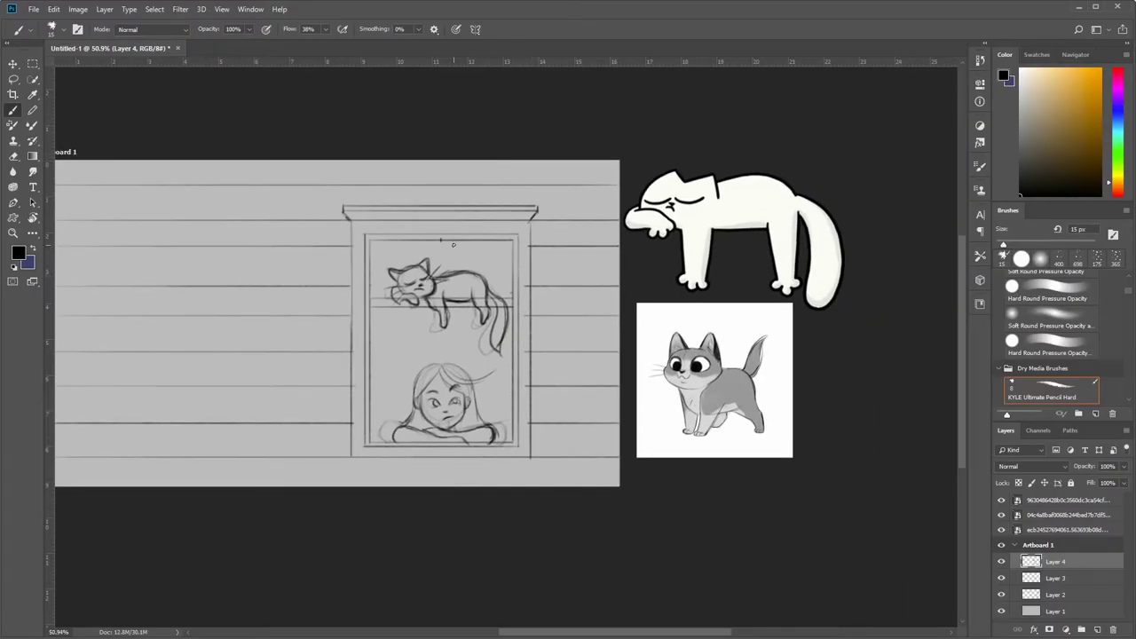
- On a new Layer 5, draw two diagonal guide lines fanning across the window
{"action": "left_click", "coordinate": [1096, 629], "text": "ctrl"}
{"action": "left_click_drag", "start_coordinate": [443, 237], "coordinate": [409, 383]}
{"action": "key", "text": "ctrl+z"}
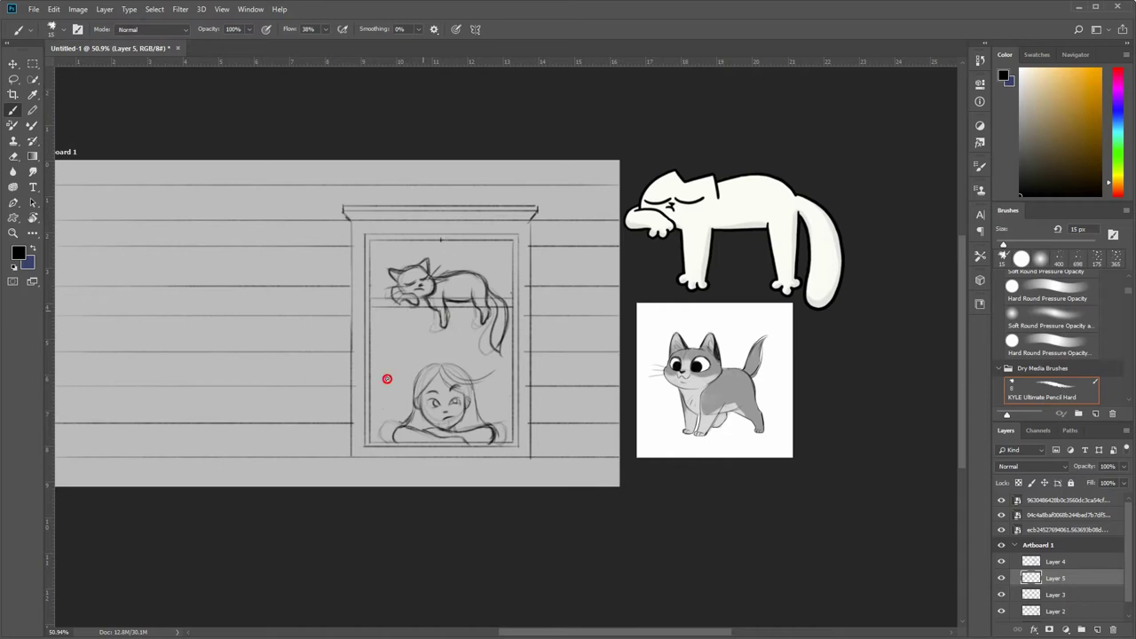
{"action": "mouse_move", "coordinate": [437, 241]}
{"action": "left_mouse_down"}
{"action": "mouse_move", "coordinate": [373, 400]}
{"action": "mouse_move", "coordinate": [513, 407]}
{"action": "left_mouse_up"}
{"action": "left_click_drag", "start_coordinate": [515, 317], "coordinate": [609, 305]}
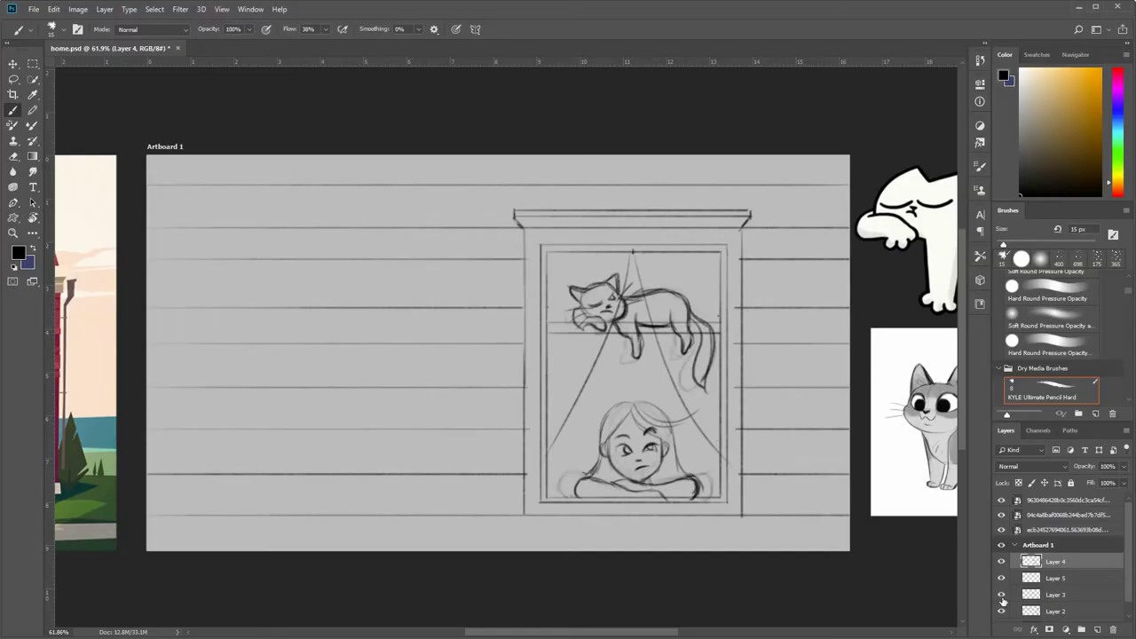
- Select Layer 2 and add a new empty layer above Layer 1
{"action": "left_click", "coordinate": [1091, 610]}
{"action": "scroll", "coordinate": [1112, 616], "scroll_direction": "down", "scroll_amount": 1}
{"action": "left_click", "coordinate": [1112, 616]}
{"action": "left_click", "coordinate": [1099, 628]}
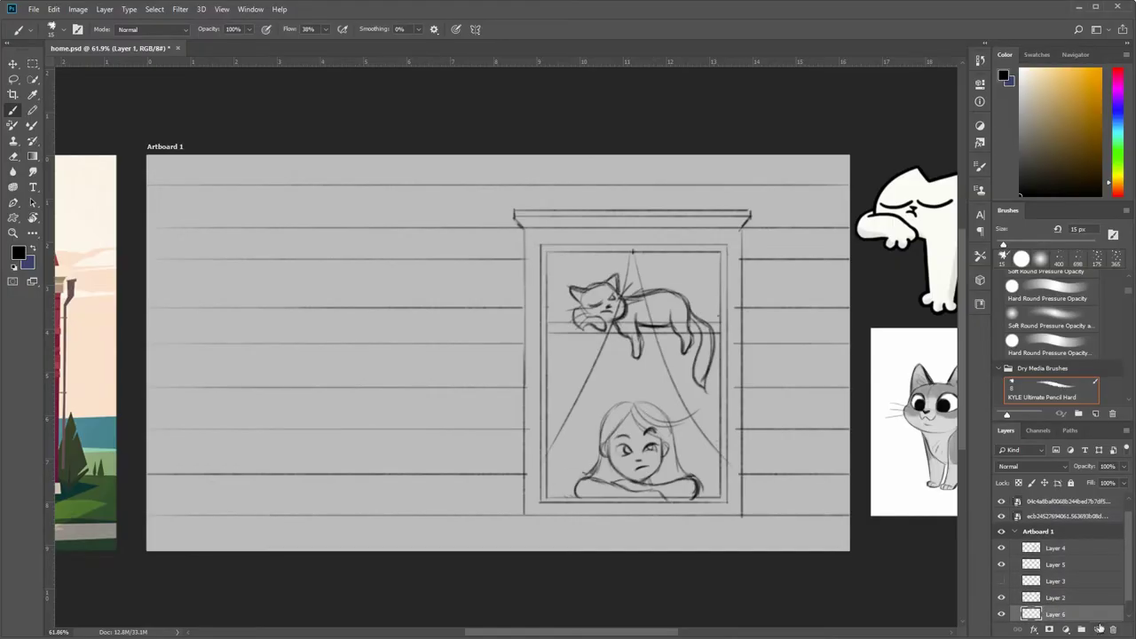
- Fill Layer 1 with brick red sampled from the house reference's wall
{"action": "key", "text": "alt+bracketleft"}
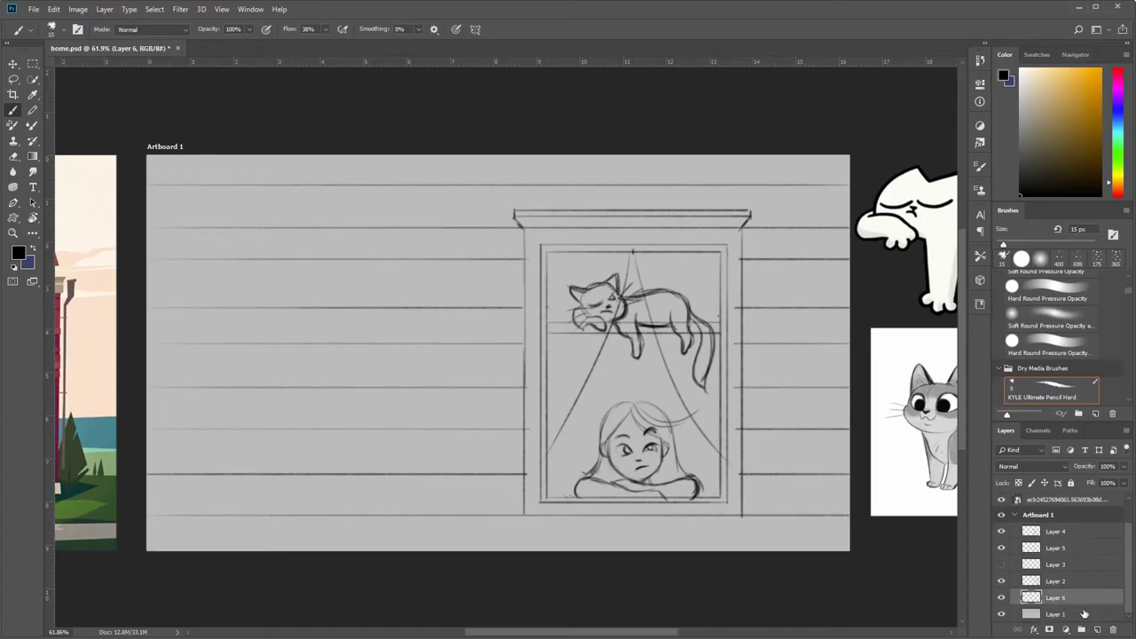
{"action": "scroll", "coordinate": [461, 342], "scroll_direction": "left", "scroll_amount": 2}
{"action": "scroll", "coordinate": [461, 343], "scroll_direction": "left", "scroll_amount": 3}
{"action": "key", "text": "i"}
{"action": "left_click", "coordinate": [185, 333]}
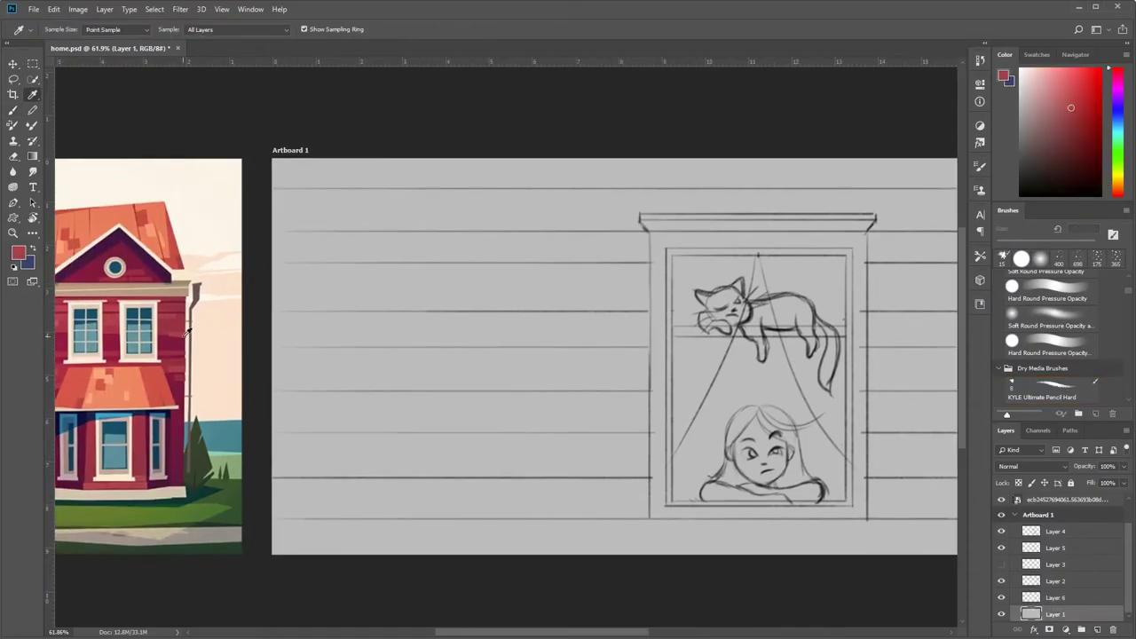
{"action": "key", "text": "alt+BackSpace"}
{"action": "scroll", "coordinate": [570, 387], "scroll_direction": "right", "scroll_amount": 1}
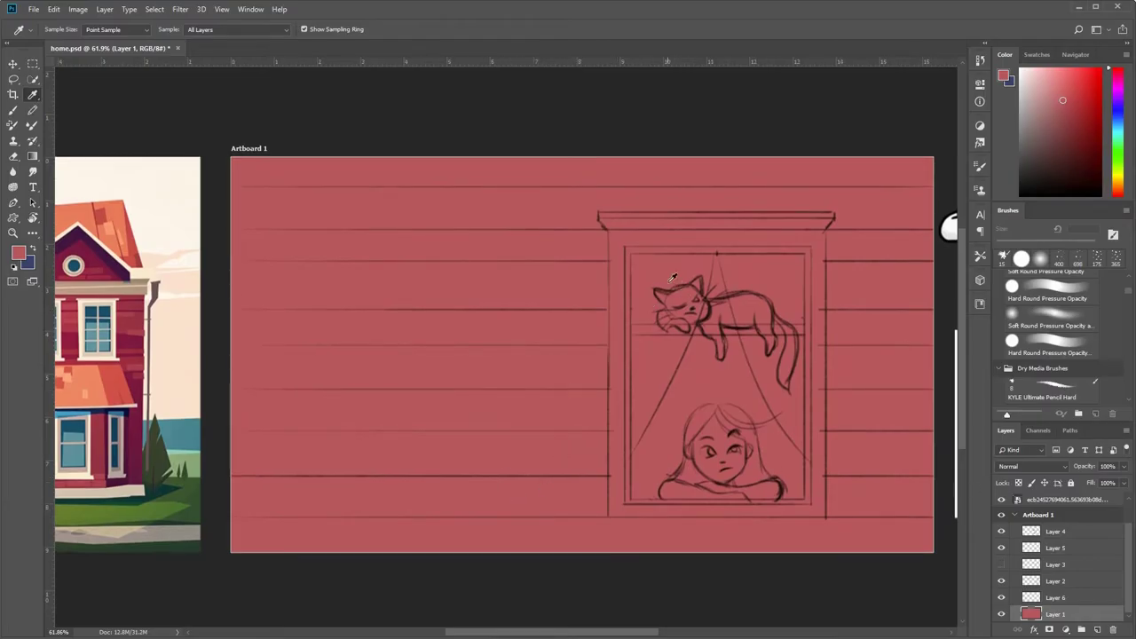
{"action": "scroll", "coordinate": [672, 277], "scroll_direction": "right", "scroll_amount": 1}
{"action": "scroll", "coordinate": [662, 304], "scroll_direction": "up", "scroll_amount": 2}
{"action": "key", "text": "p"}
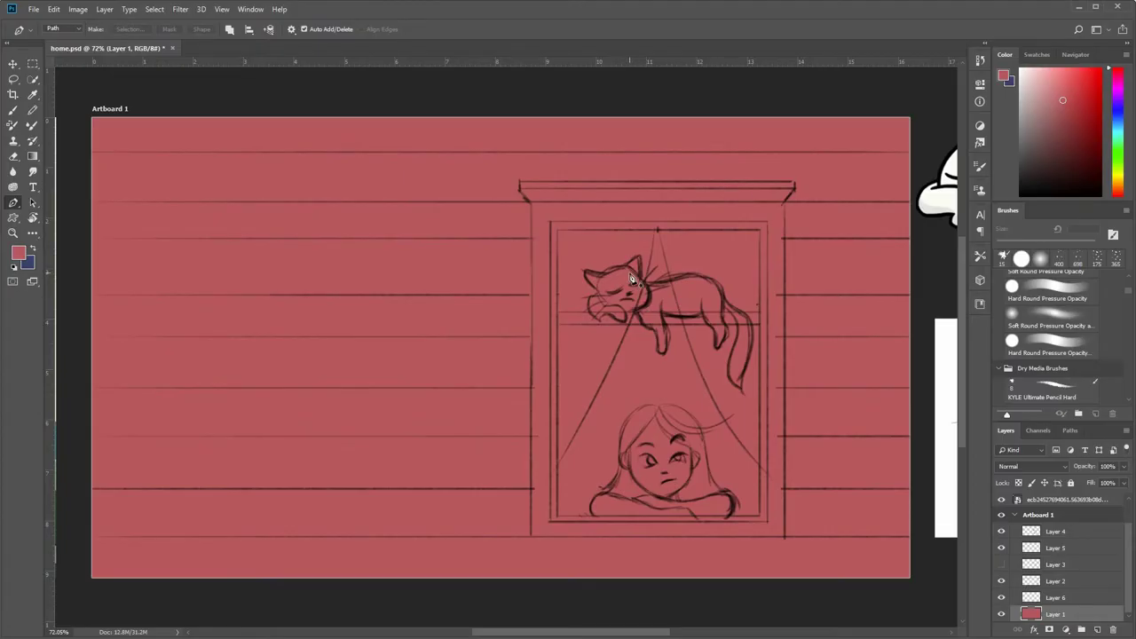
{"action": "key", "text": "m"}
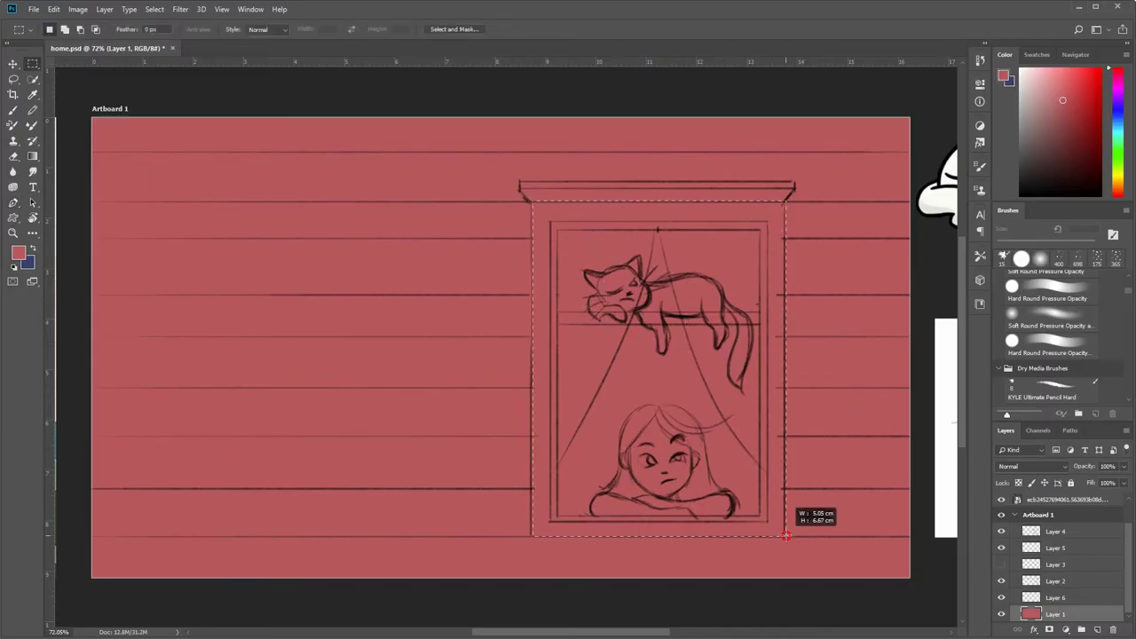
- Fill a rectangular window area with cream sampled from the house trim
{"action": "left_click_drag", "start_coordinate": [532, 201], "coordinate": [782, 534]}
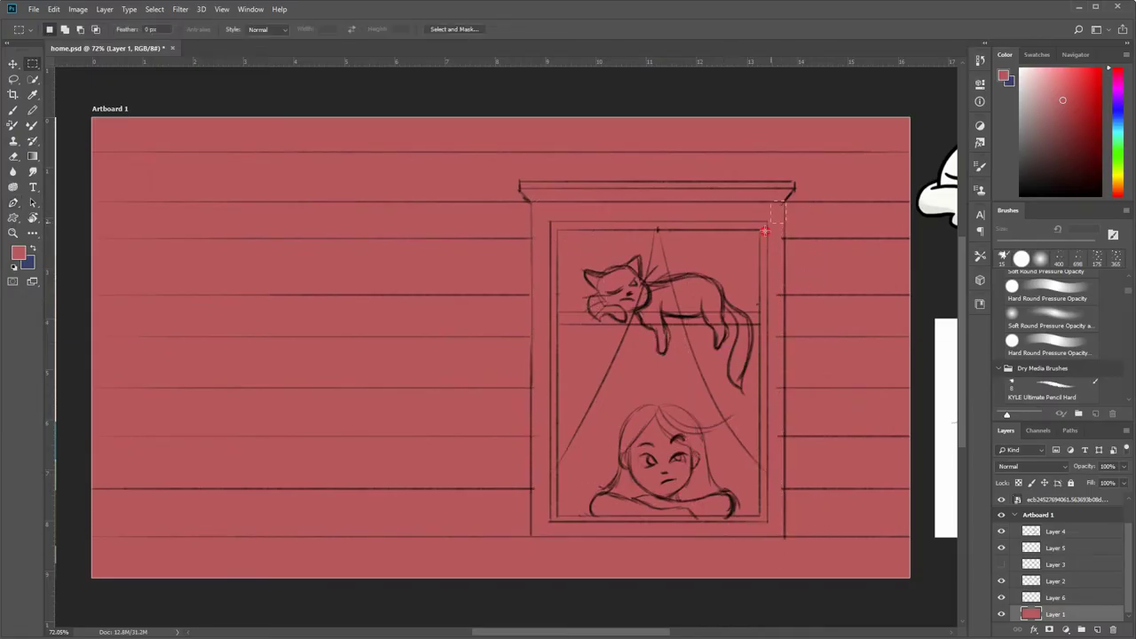
{"action": "left_click_drag", "start_coordinate": [784, 201], "coordinate": [532, 537]}
{"action": "scroll", "coordinate": [509, 332], "scroll_direction": "down", "scroll_amount": 5}
{"action": "key", "text": "i"}
{"action": "left_click", "coordinate": [274, 333]}
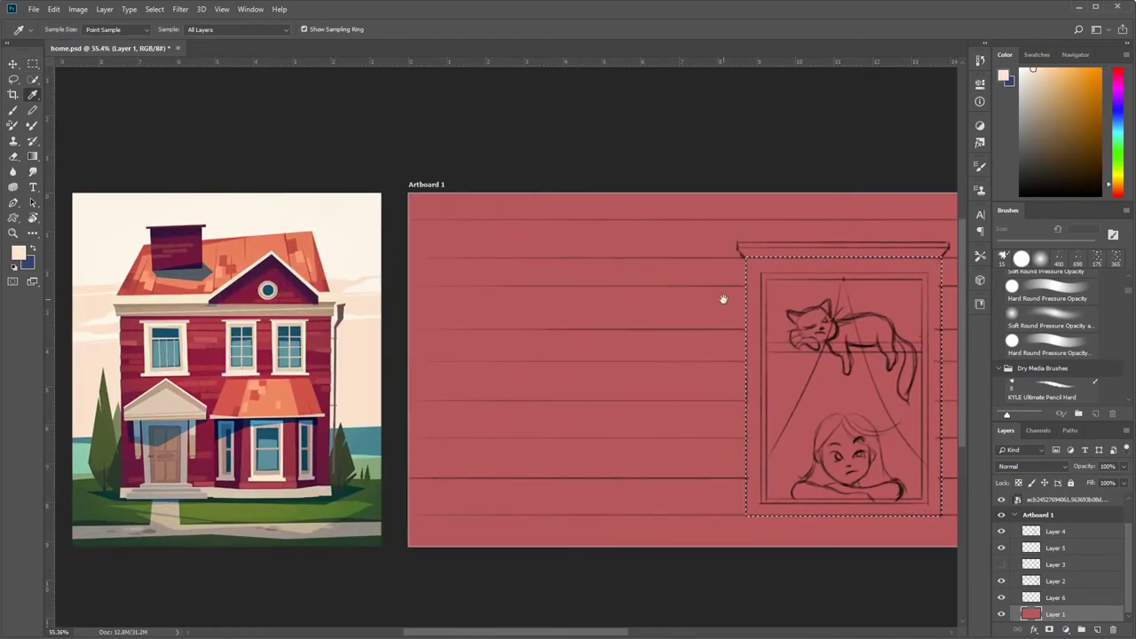
{"action": "scroll", "coordinate": [784, 373], "scroll_direction": "up", "scroll_amount": 3}
{"action": "key", "text": "alt+BackSpace"}
{"action": "key", "text": "ctrl+d"}
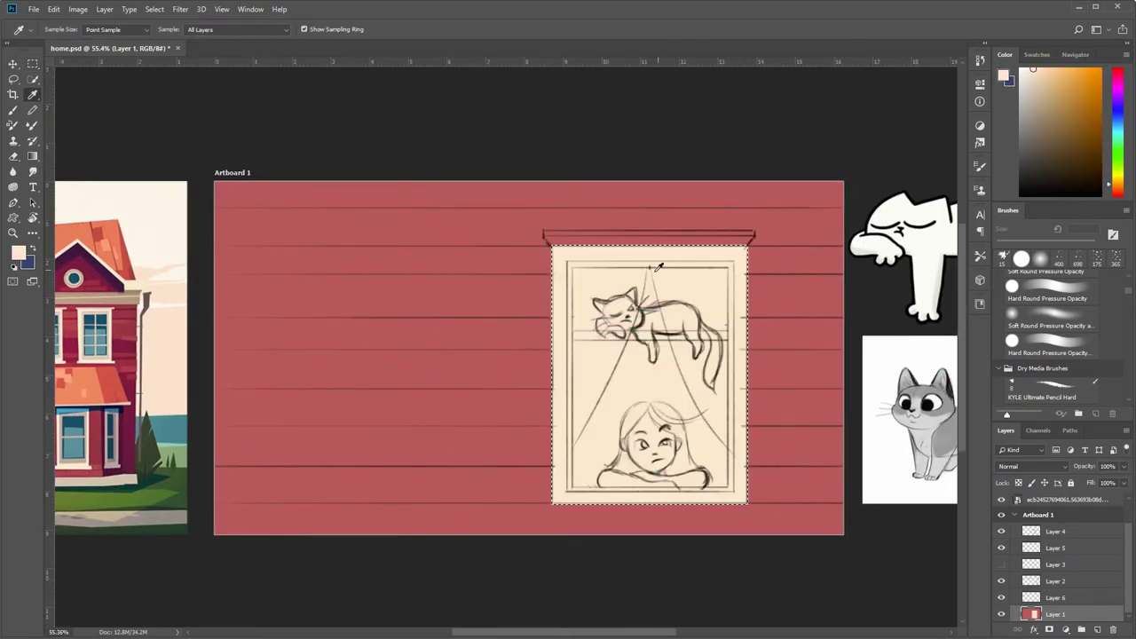
- Trace the top ledge with a pen path and fill it with cream
{"action": "scroll", "coordinate": [732, 233], "scroll_direction": "up", "scroll_amount": 4}
{"action": "key", "text": "p"}
{"action": "left_click", "coordinate": [346, 229]}
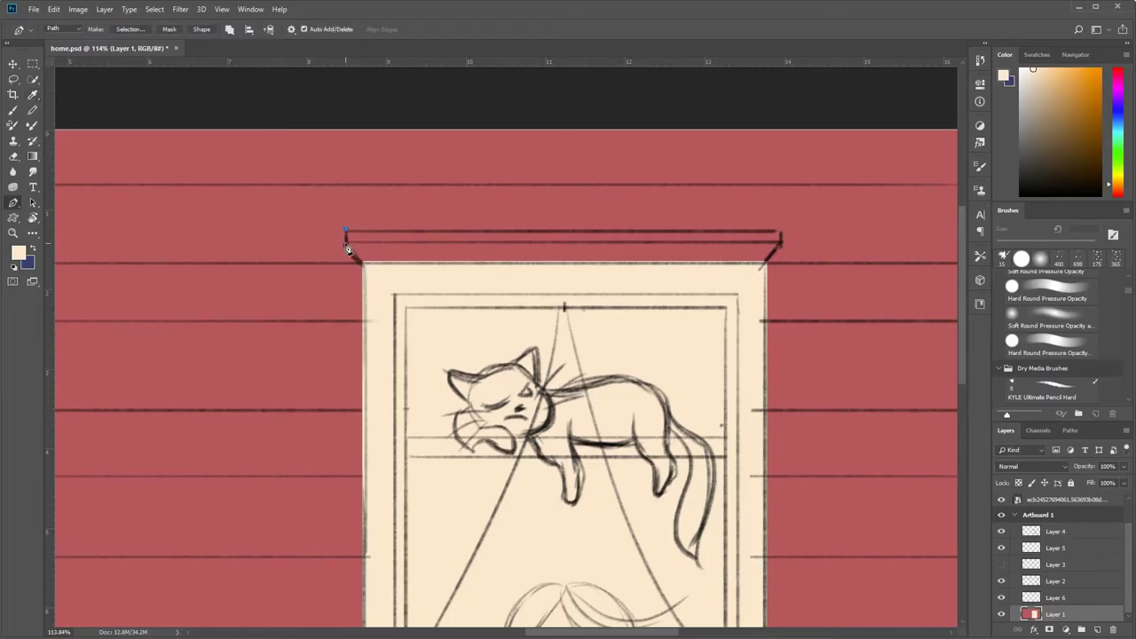
{"action": "left_click", "coordinate": [764, 266]}
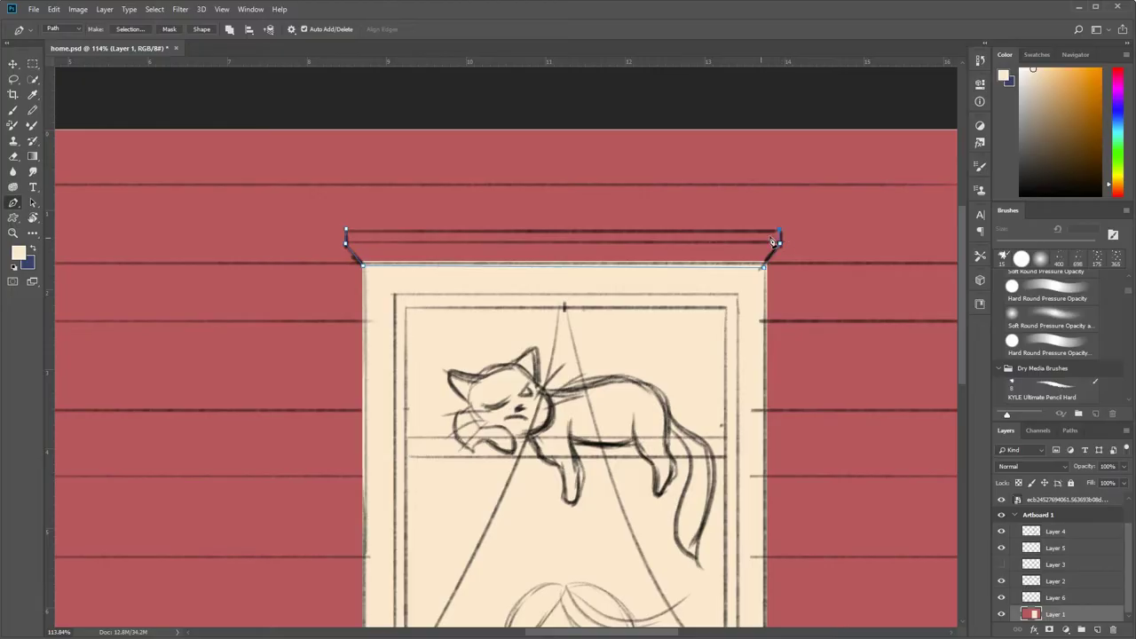
{"action": "left_click", "coordinate": [346, 231]}
{"action": "key", "text": "ctrl+Return"}
{"action": "key", "text": "alt+BackSpace"}
{"action": "key", "text": "ctrl+d"}
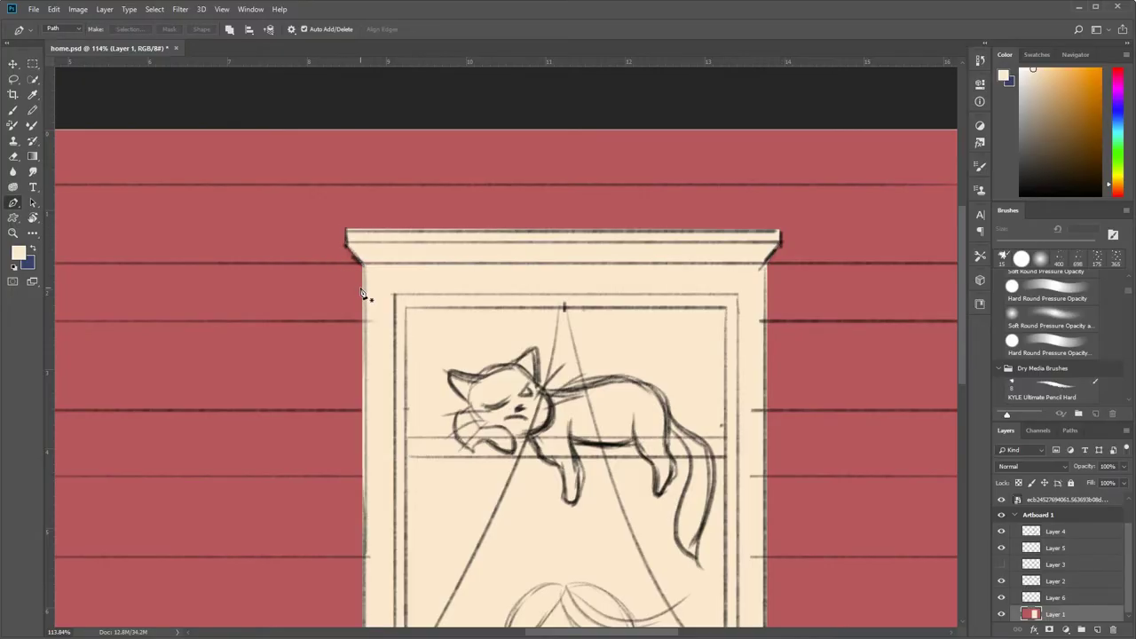
- Drag a rectangular marquee around the inner window pane
{"action": "scroll", "coordinate": [418, 377], "scroll_direction": "down", "scroll_amount": 5}
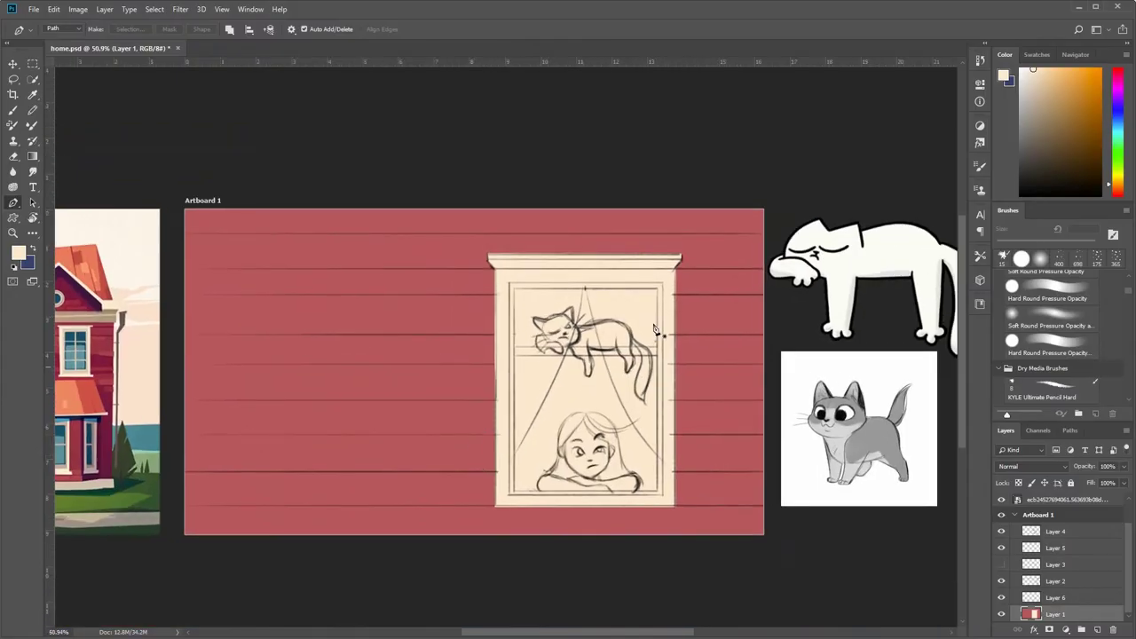
{"action": "scroll", "coordinate": [655, 330], "scroll_direction": "up", "scroll_amount": 3}
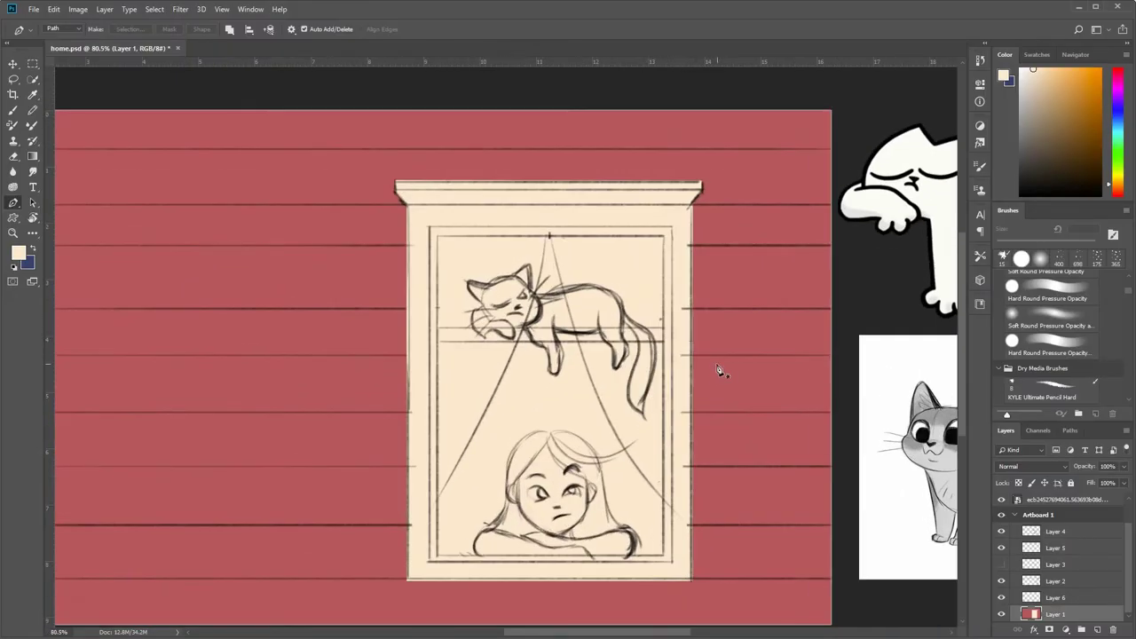
{"action": "scroll", "coordinate": [723, 374], "scroll_direction": "up", "scroll_amount": 2}
{"action": "scroll", "coordinate": [660, 399], "scroll_direction": "down", "scroll_amount": 2}
{"action": "scroll", "coordinate": [679, 406], "scroll_direction": "down", "scroll_amount": 1}
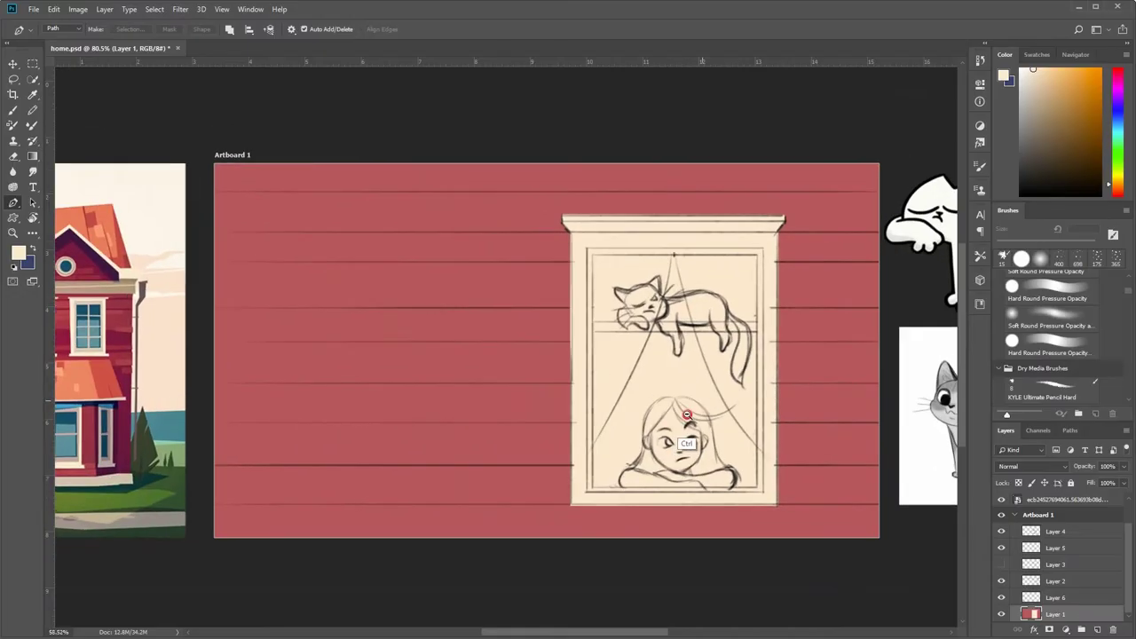
{"action": "scroll", "coordinate": [664, 405], "scroll_direction": "down", "scroll_amount": 2}
{"action": "scroll", "coordinate": [643, 457], "scroll_direction": "up", "scroll_amount": 3}
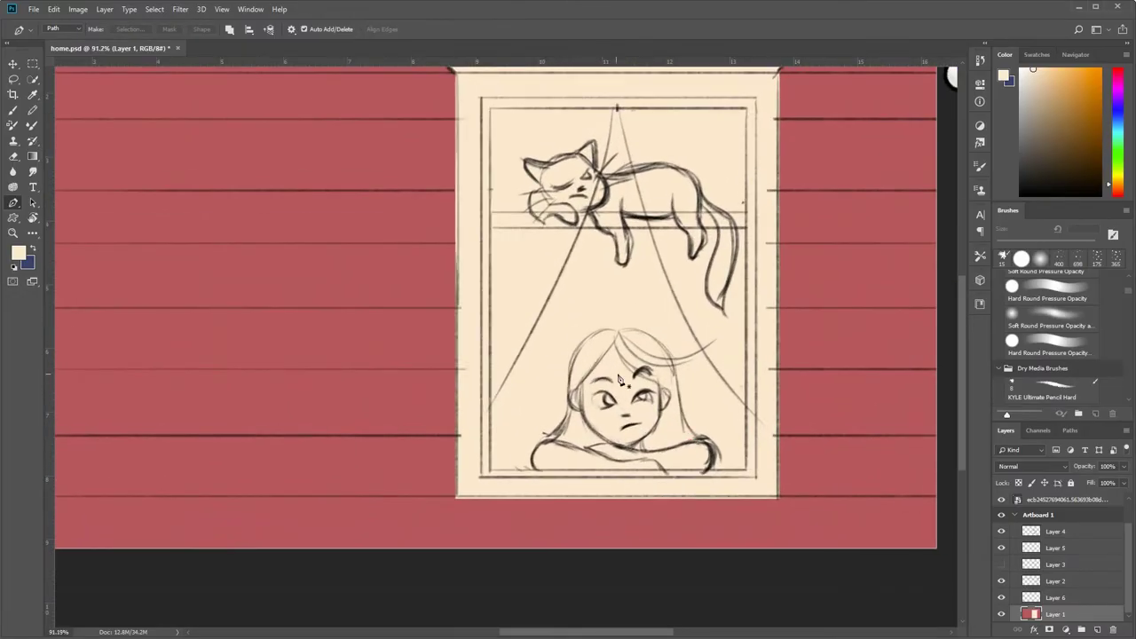
{"action": "scroll", "coordinate": [669, 404], "scroll_direction": "up", "scroll_amount": 1}
{"action": "scroll", "coordinate": [568, 373], "scroll_direction": "right", "scroll_amount": 1}
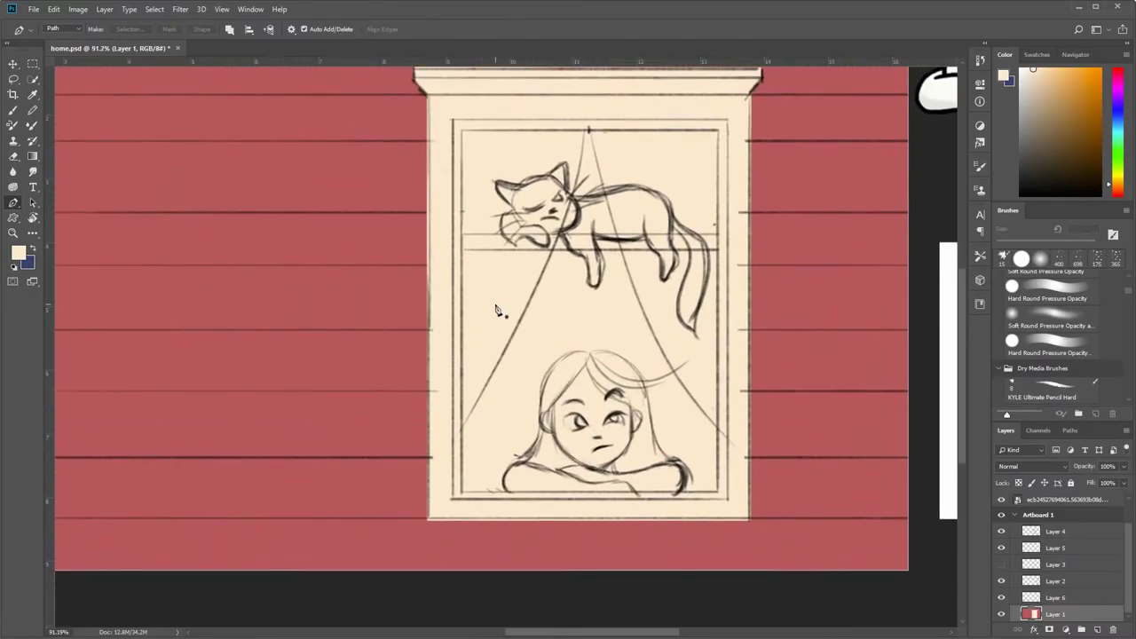
{"action": "key", "text": "m"}
{"action": "left_click_drag", "start_coordinate": [460, 129], "coordinate": [717, 491]}
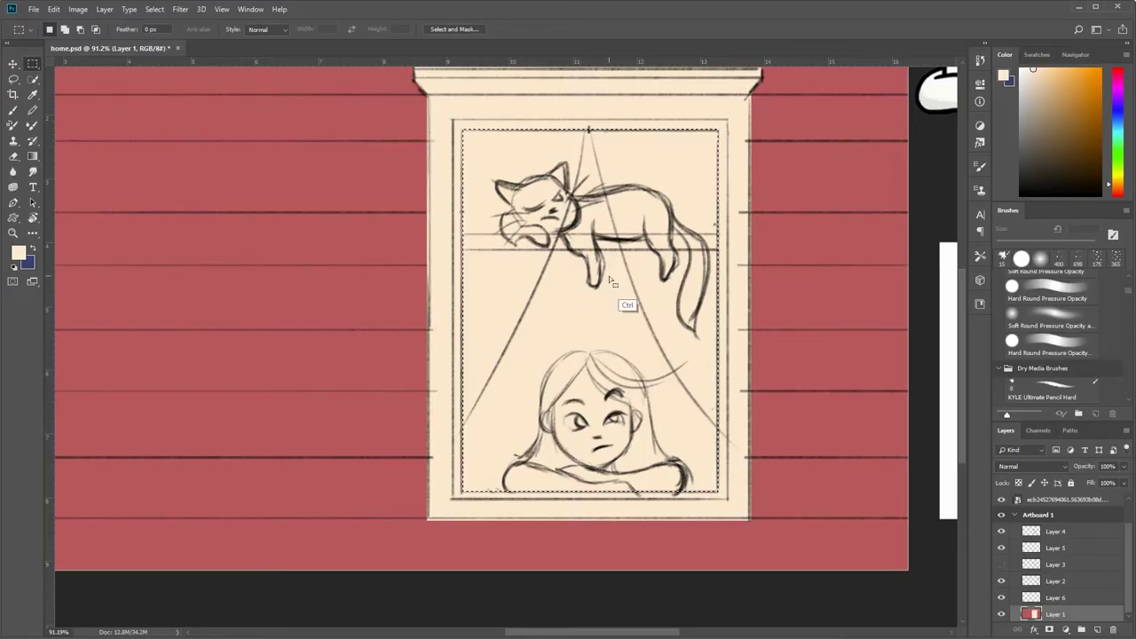
- Fill the inner window pane with the sampled dark teal, deselect, and add empty Layer 7
{"action": "scroll", "coordinate": [621, 266], "scroll_direction": "down", "scroll_amount": 3}
{"action": "scroll", "coordinate": [223, 226], "scroll_direction": "up", "scroll_amount": 3}
{"action": "key", "text": "i"}
{"action": "left_click", "coordinate": [235, 257]}
{"action": "scroll", "coordinate": [436, 302], "scroll_direction": "right", "scroll_amount": 5}
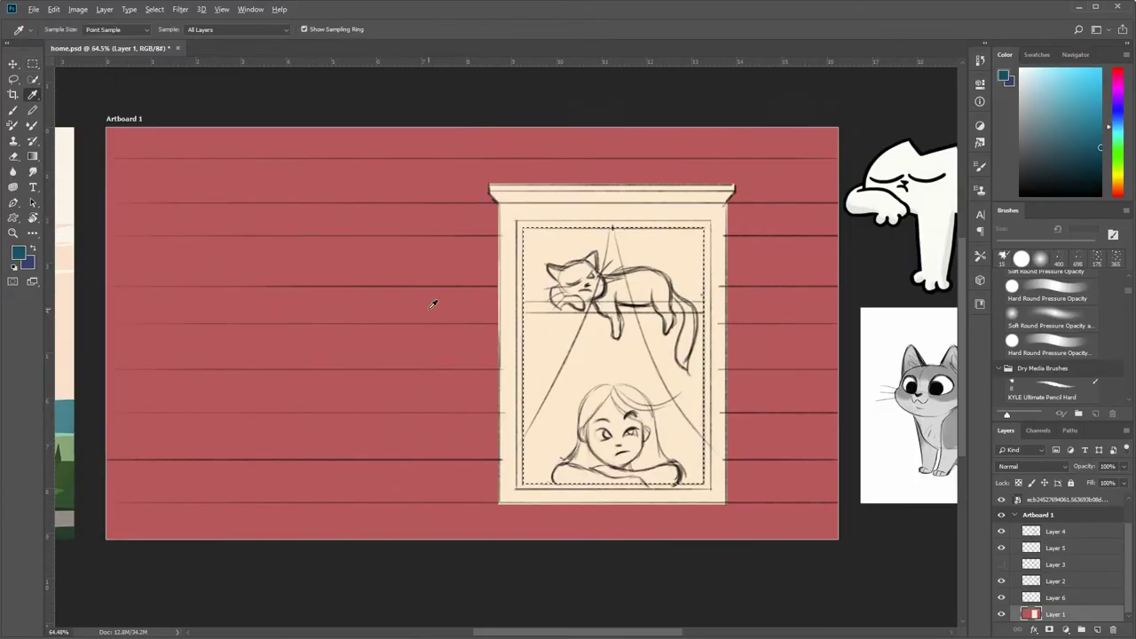
{"action": "key", "text": "alt+BackSpace"}
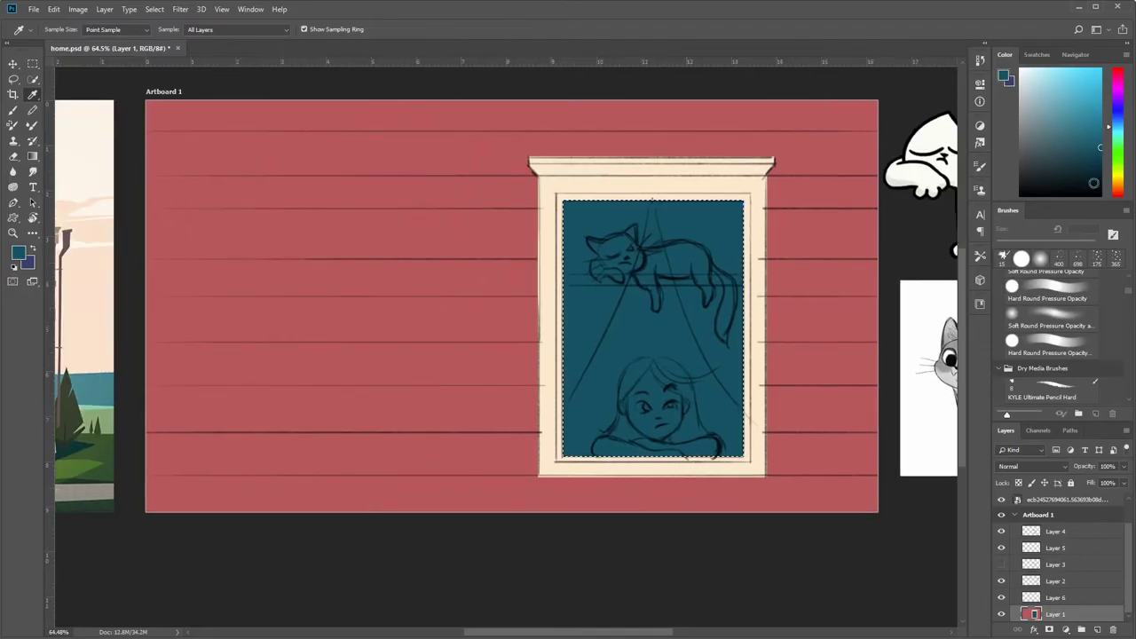
{"action": "key", "text": "ctrl+d"}
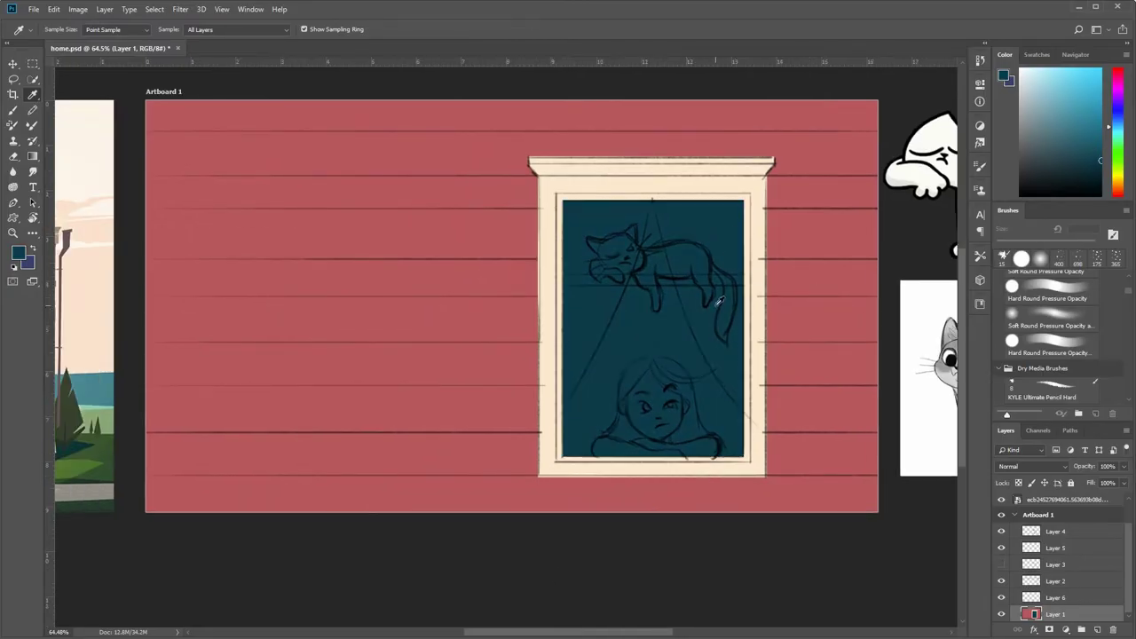
{"action": "left_click", "coordinate": [1096, 629]}
- Set up a 30 px Hard Round brush with a light pink skin colour
{"action": "key", "text": "b"}
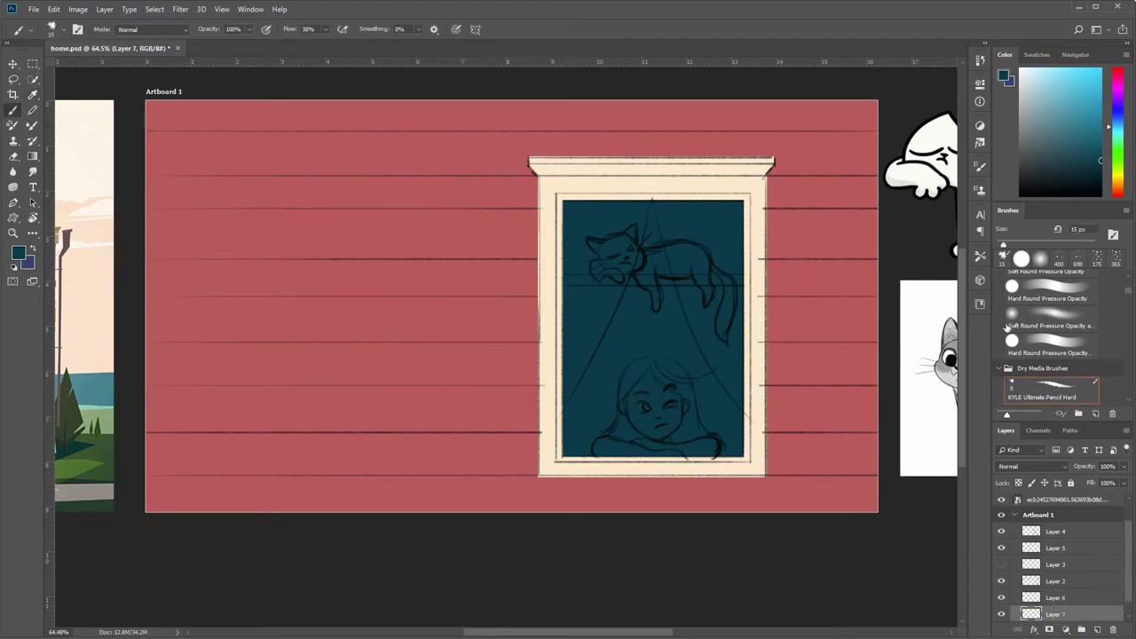
{"action": "scroll", "coordinate": [1056, 329], "scroll_direction": "up", "scroll_amount": 5}
{"action": "left_click", "coordinate": [1047, 324]}
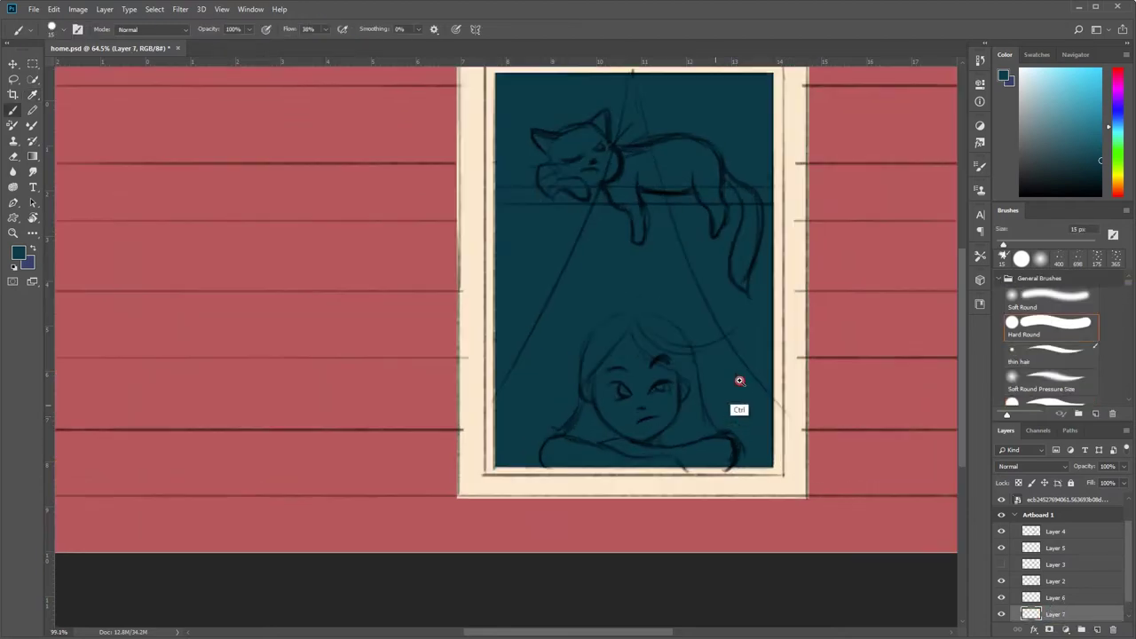
{"action": "left_click_drag", "start_coordinate": [688, 426], "coordinate": [758, 359]}
{"action": "key", "text": "bracketright"}
{"action": "key", "text": "bracketright"}
{"action": "key", "text": "bracketright"}
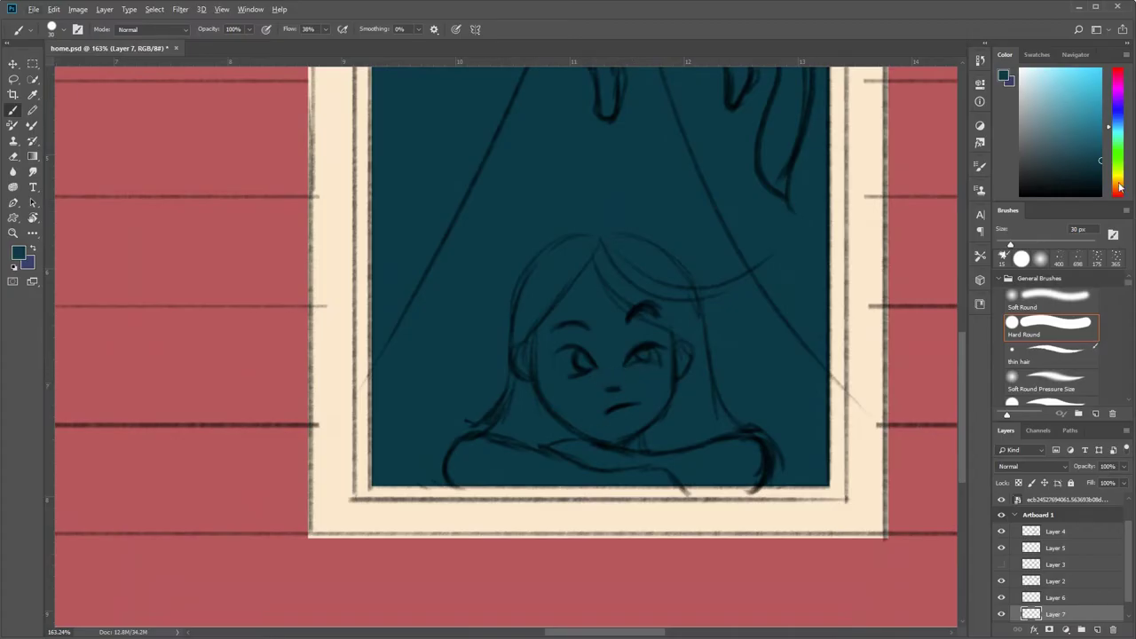
{"action": "left_click", "coordinate": [1118, 189]}
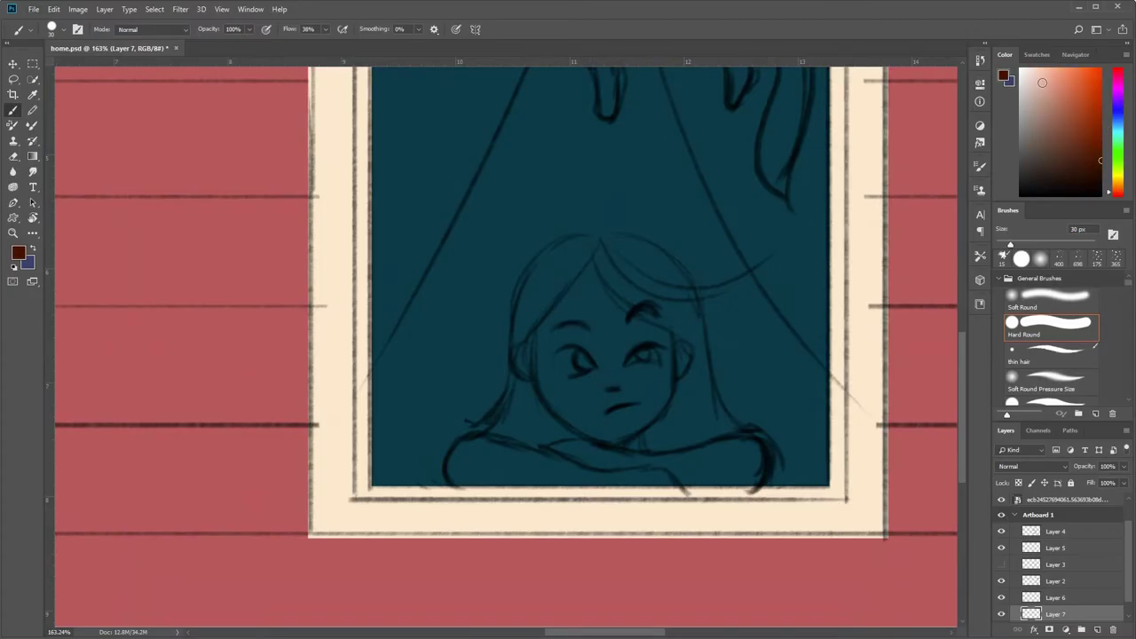
{"action": "left_click", "coordinate": [1042, 83]}
- Paint the girl's face pink from hairline to chin, plus both ears
{"action": "left_click_drag", "start_coordinate": [632, 341], "coordinate": [593, 401]}
{"action": "scroll", "coordinate": [612, 355], "scroll_direction": "up", "scroll_amount": 2}
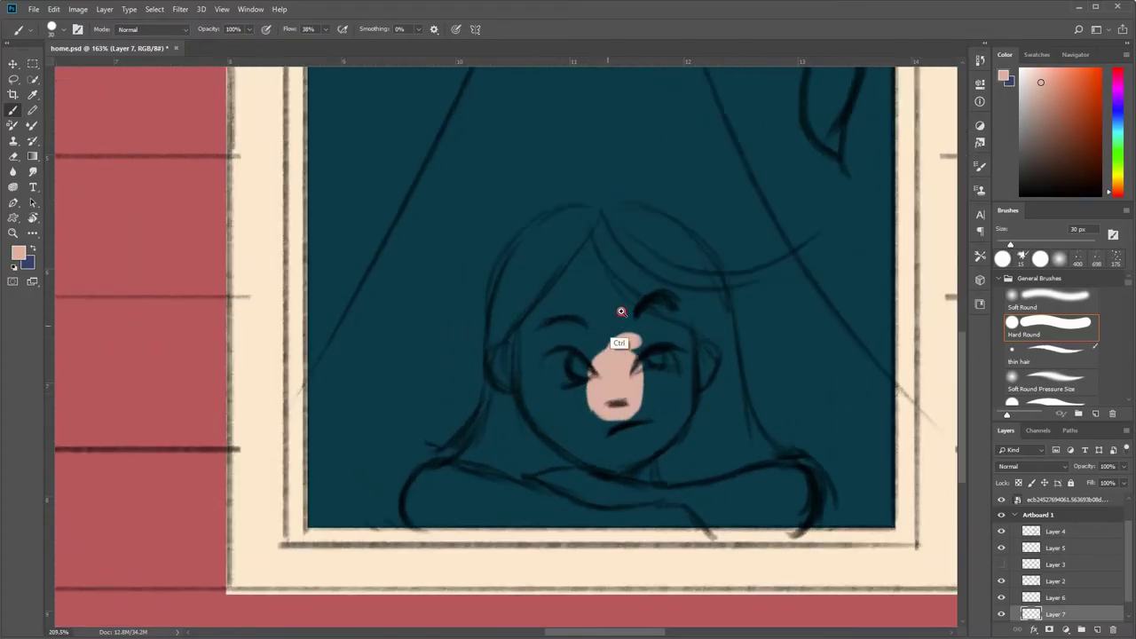
{"action": "mouse_move", "coordinate": [612, 232]}
{"action": "left_mouse_down"}
{"action": "mouse_move", "coordinate": [527, 316]}
{"action": "mouse_move", "coordinate": [568, 448]}
{"action": "left_mouse_up"}
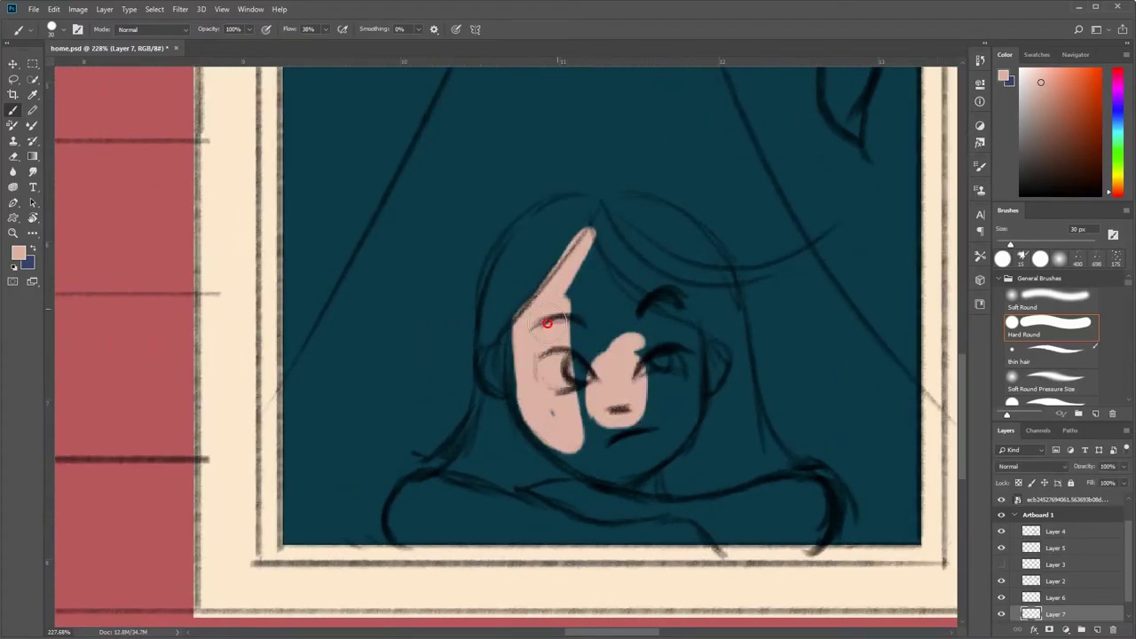
{"action": "mouse_move", "coordinate": [572, 373]}
{"action": "left_mouse_down"}
{"action": "mouse_move", "coordinate": [591, 287]}
{"action": "mouse_move", "coordinate": [577, 359]}
{"action": "mouse_move", "coordinate": [520, 382]}
{"action": "mouse_move", "coordinate": [609, 470]}
{"action": "mouse_move", "coordinate": [639, 418]}
{"action": "mouse_move", "coordinate": [637, 316]}
{"action": "mouse_move", "coordinate": [680, 413]}
{"action": "mouse_move", "coordinate": [680, 367]}
{"action": "mouse_move", "coordinate": [642, 456]}
{"action": "left_mouse_up"}
{"action": "left_click_drag", "start_coordinate": [501, 350], "coordinate": [495, 389]}
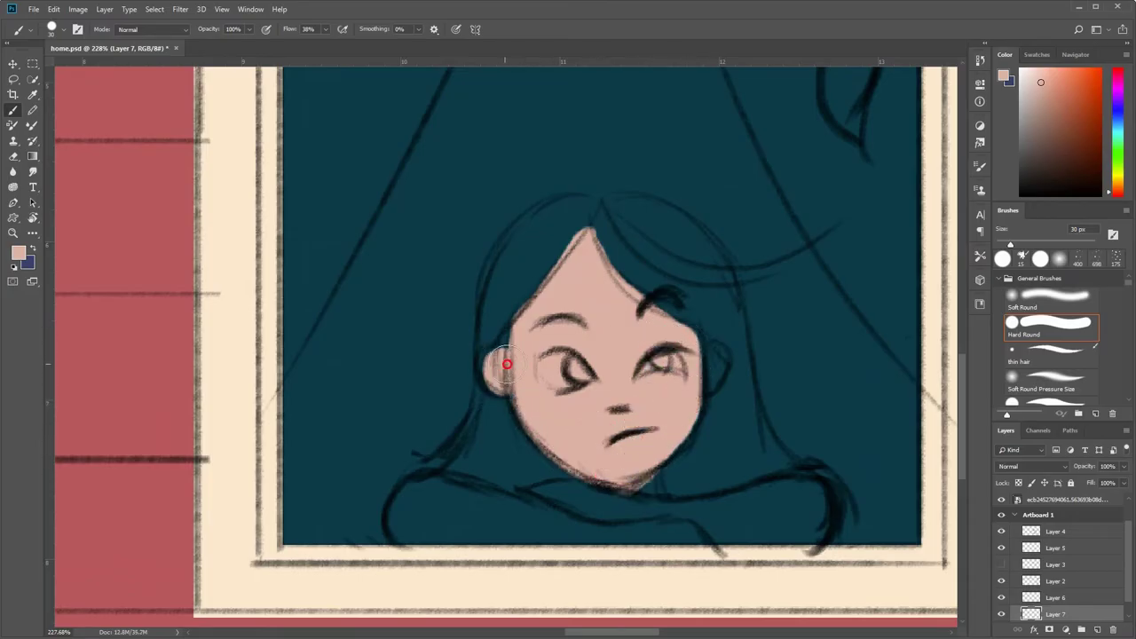
{"action": "left_click_drag", "start_coordinate": [708, 350], "coordinate": [715, 387]}
- Paint the girl's hand, forearm and left shoulder in the same pink
{"action": "scroll", "coordinate": [639, 360], "scroll_direction": "down", "scroll_amount": 3}
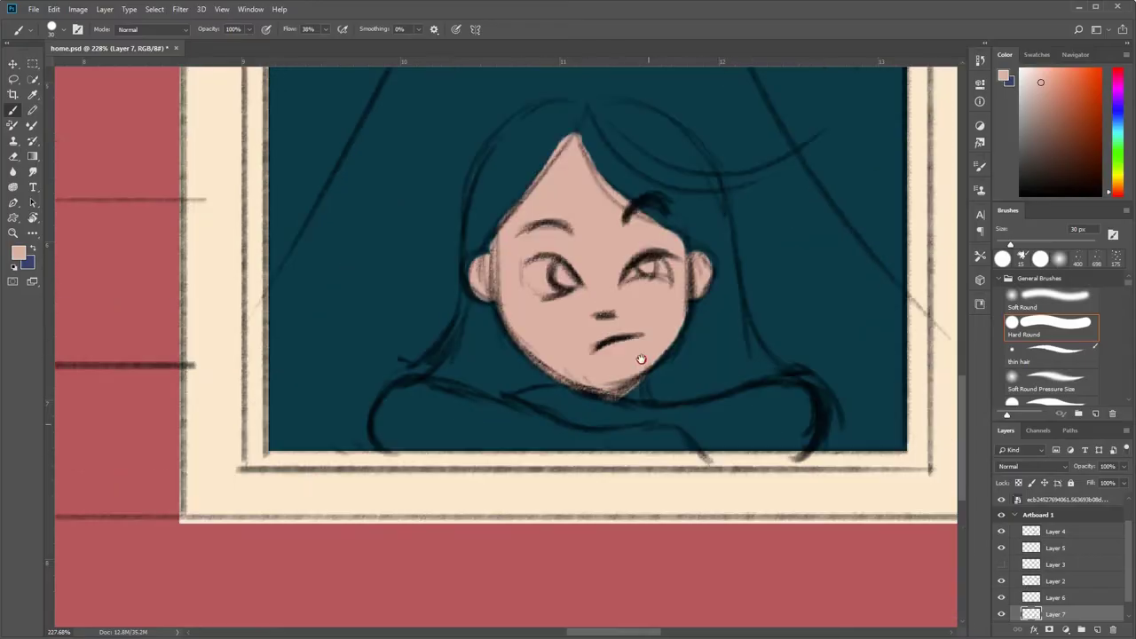
{"action": "mouse_move", "coordinate": [466, 362]}
{"action": "left_mouse_down"}
{"action": "mouse_move", "coordinate": [430, 418]}
{"action": "mouse_move", "coordinate": [512, 393]}
{"action": "mouse_move", "coordinate": [524, 408]}
{"action": "mouse_move", "coordinate": [500, 375]}
{"action": "mouse_move", "coordinate": [555, 410]}
{"action": "mouse_move", "coordinate": [732, 396]}
{"action": "mouse_move", "coordinate": [665, 424]}
{"action": "mouse_move", "coordinate": [744, 424]}
{"action": "mouse_move", "coordinate": [540, 374]}
{"action": "mouse_move", "coordinate": [507, 380]}
{"action": "mouse_move", "coordinate": [606, 414]}
{"action": "mouse_move", "coordinate": [730, 390]}
{"action": "mouse_move", "coordinate": [634, 413]}
{"action": "mouse_move", "coordinate": [728, 413]}
{"action": "mouse_move", "coordinate": [773, 399]}
{"action": "mouse_move", "coordinate": [736, 385]}
{"action": "left_mouse_up"}
{"action": "scroll", "coordinate": [539, 373], "scroll_direction": "down", "scroll_amount": 5}
{"action": "scroll", "coordinate": [760, 372], "scroll_direction": "up", "scroll_amount": 5}
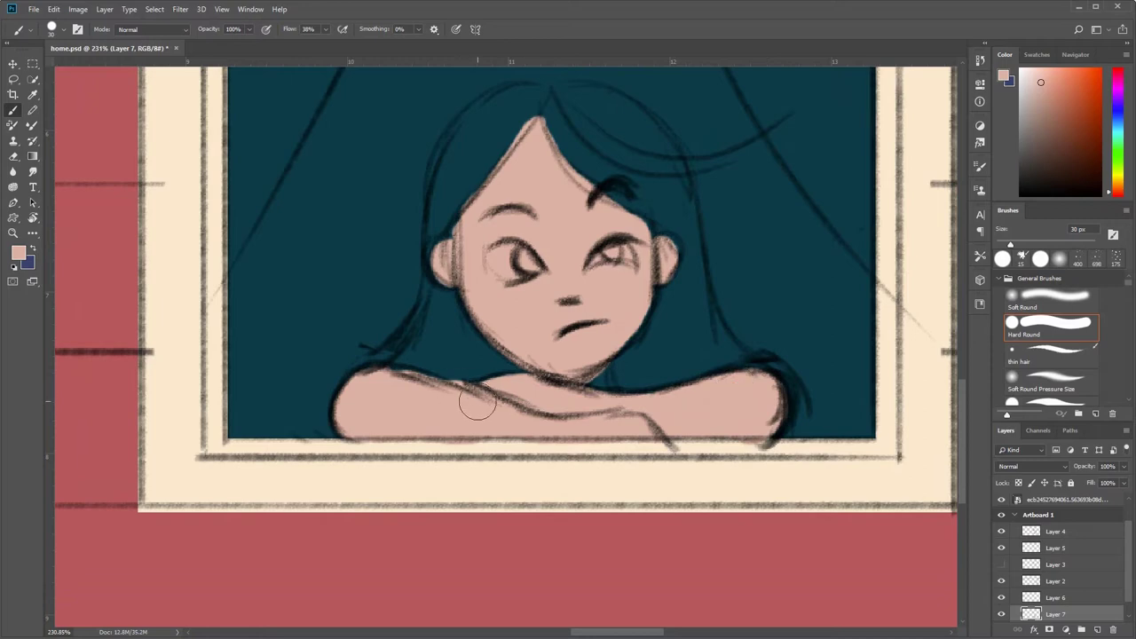
{"action": "mouse_move", "coordinate": [476, 398]}
{"action": "left_mouse_down"}
{"action": "mouse_move", "coordinate": [373, 385]}
{"action": "mouse_move", "coordinate": [481, 398]}
{"action": "left_mouse_up"}
{"action": "left_click_drag", "start_coordinate": [399, 372], "coordinate": [337, 408]}
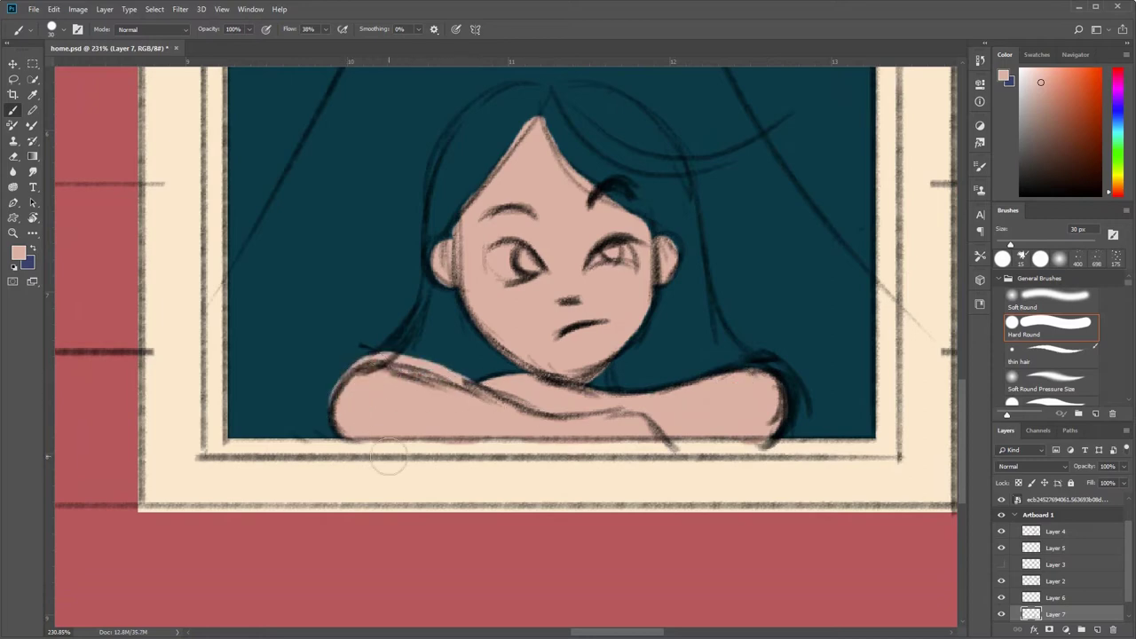
{"action": "left_click_drag", "start_coordinate": [418, 381], "coordinate": [425, 379]}
{"action": "scroll", "coordinate": [595, 406], "scroll_direction": "down", "scroll_amount": 3}
{"action": "scroll", "coordinate": [660, 350], "scroll_direction": "down", "scroll_amount": 2}
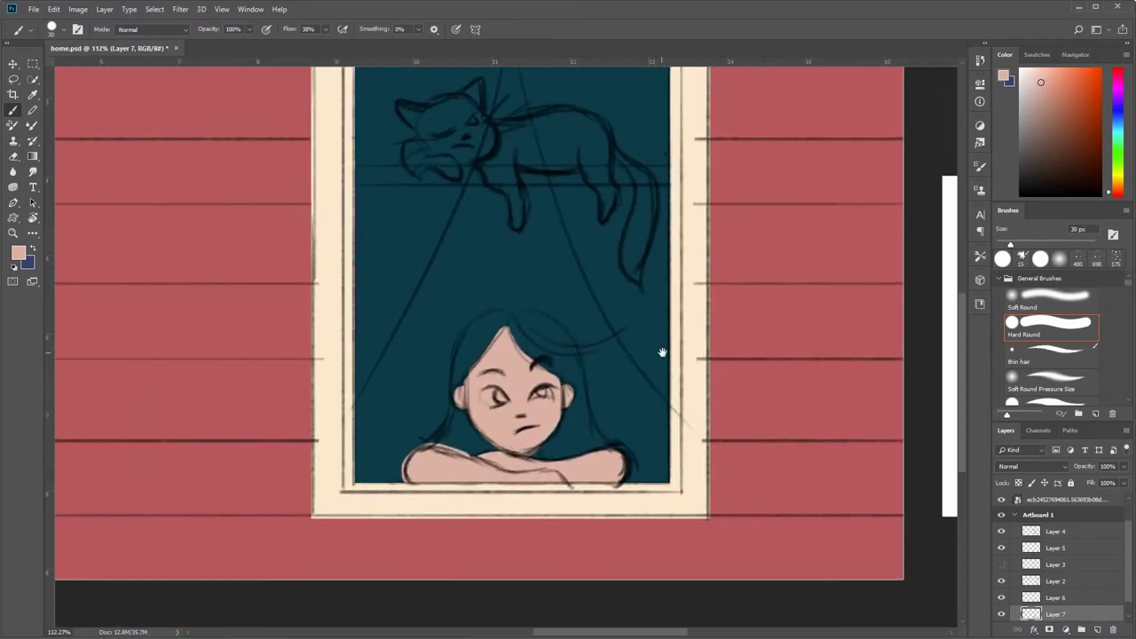
{"action": "scroll", "coordinate": [551, 417], "scroll_direction": "up", "scroll_amount": 4}
{"action": "scroll", "coordinate": [534, 432], "scroll_direction": "up", "scroll_amount": 1}
{"action": "scroll", "coordinate": [534, 433], "scroll_direction": "down", "scroll_amount": 3}
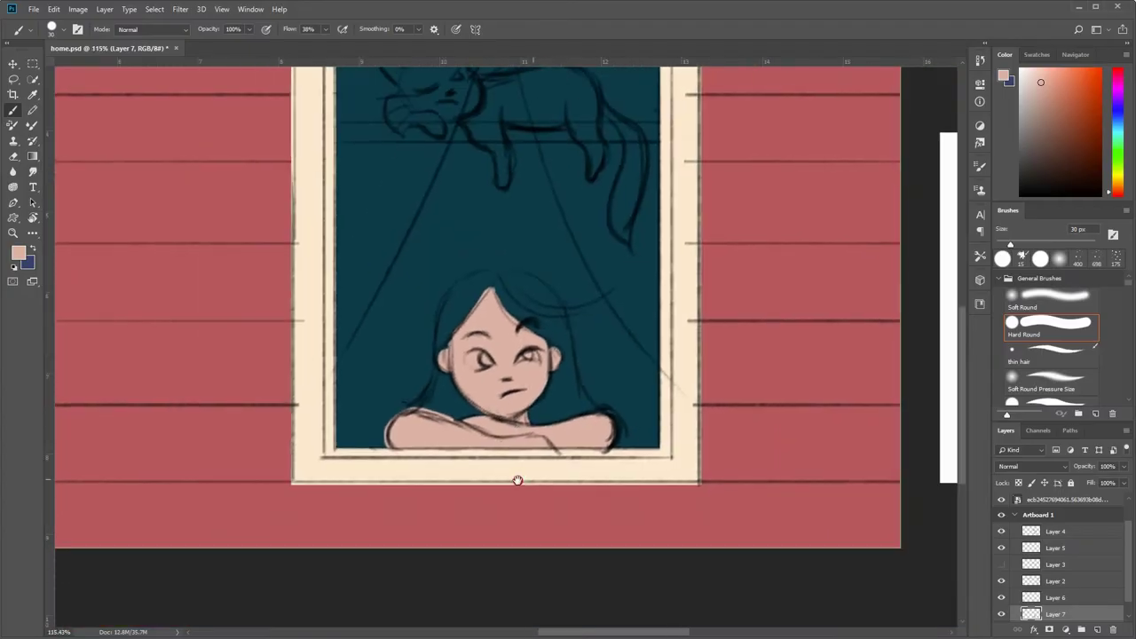
- Add Layer 8 for the hair, test brown and orange strokes, and undo the orange one
{"action": "scroll", "coordinate": [1124, 575], "scroll_direction": "down", "scroll_amount": 1}
{"action": "left_click", "coordinate": [1097, 630]}
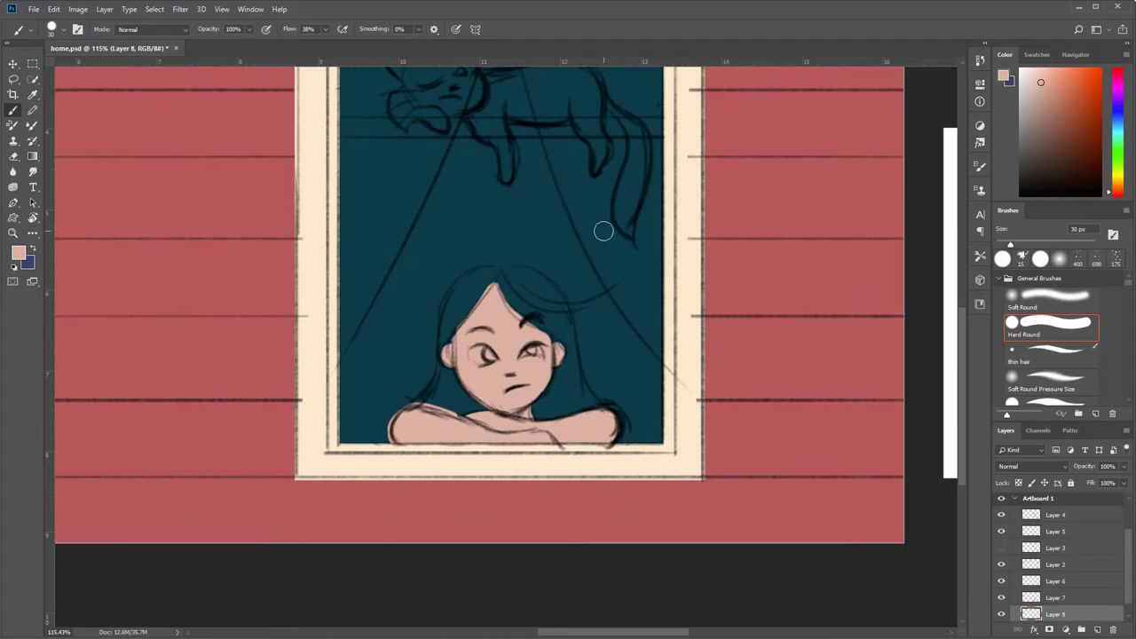
{"action": "left_click", "coordinate": [892, 236], "text": "alt"}
{"action": "left_click_drag", "start_coordinate": [512, 285], "coordinate": [530, 313]}
{"action": "left_click", "coordinate": [1072, 111]}
{"action": "left_click_drag", "start_coordinate": [508, 272], "coordinate": [530, 312]}
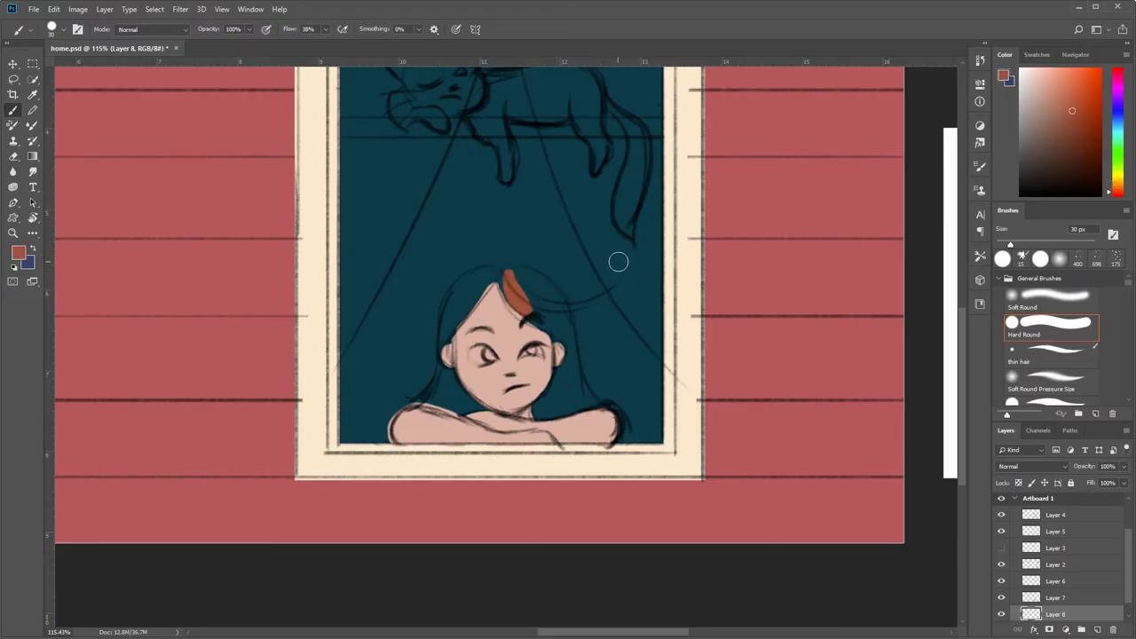
{"action": "key", "text": "ctrl+z"}
- Paint the hair dark brown over the top, bangs, left side and right edge
{"action": "left_click", "coordinate": [1047, 152]}
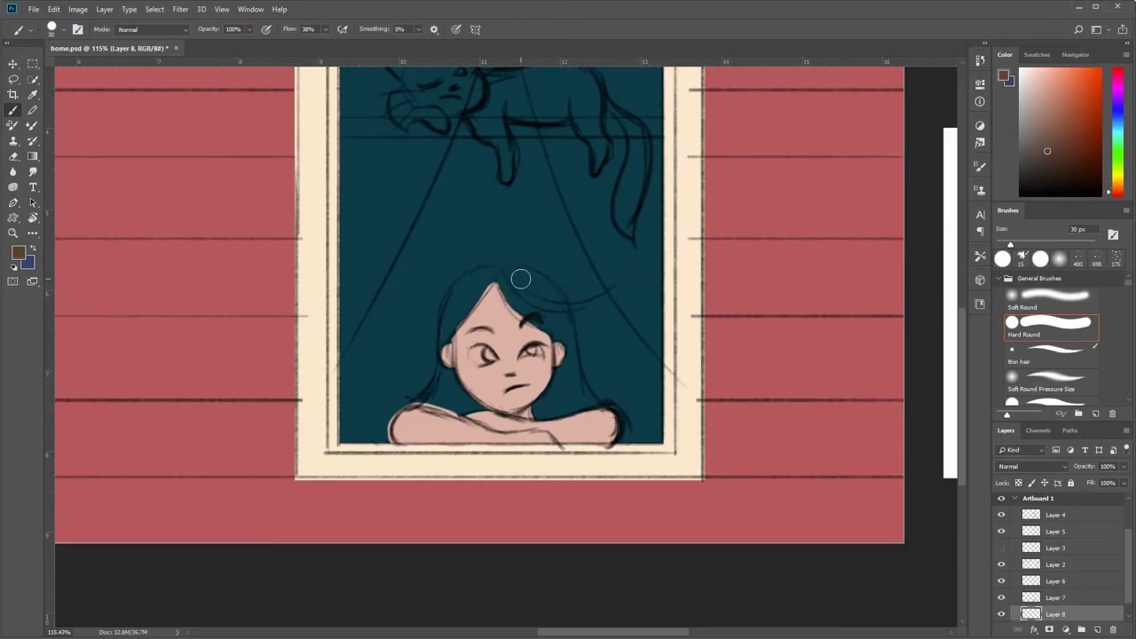
{"action": "left_click_drag", "start_coordinate": [512, 282], "coordinate": [540, 311]}
{"action": "left_click", "coordinate": [1054, 169]}
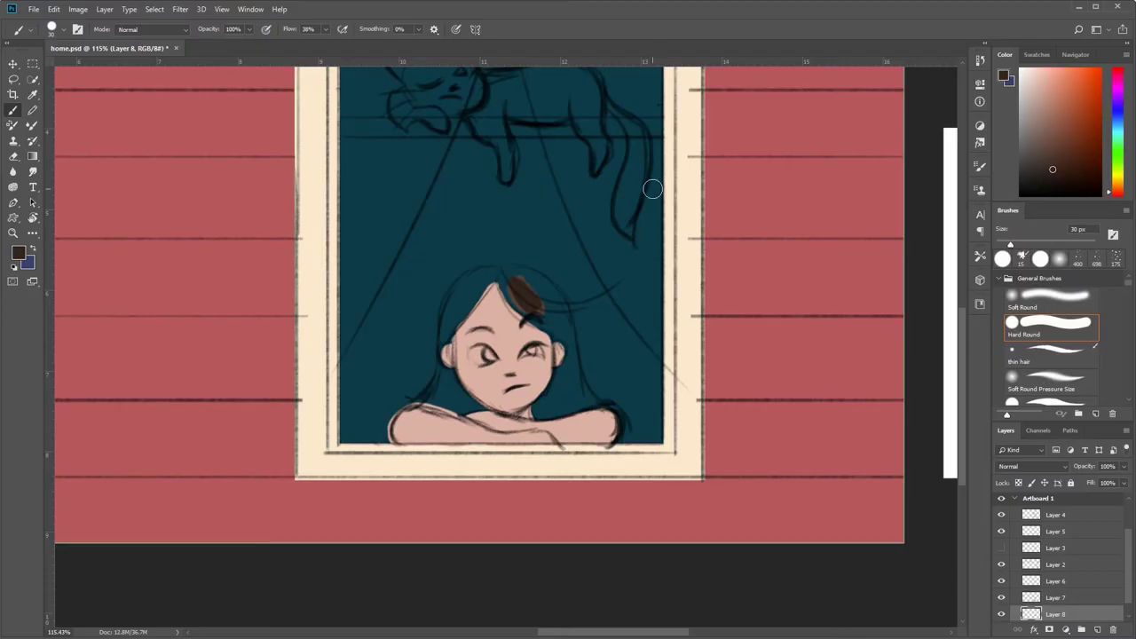
{"action": "scroll", "coordinate": [528, 309], "scroll_direction": "up", "scroll_amount": 3}
{"action": "scroll", "coordinate": [527, 309], "scroll_direction": "up", "scroll_amount": 3}
{"action": "mouse_move", "coordinate": [391, 368]}
{"action": "left_mouse_down"}
{"action": "mouse_move", "coordinate": [459, 258]}
{"action": "mouse_move", "coordinate": [385, 426]}
{"action": "mouse_move", "coordinate": [398, 488]}
{"action": "mouse_move", "coordinate": [402, 436]}
{"action": "mouse_move", "coordinate": [469, 474]}
{"action": "left_mouse_up"}
{"action": "mouse_move", "coordinate": [514, 241]}
{"action": "left_mouse_down"}
{"action": "mouse_move", "coordinate": [541, 322]}
{"action": "mouse_move", "coordinate": [514, 245]}
{"action": "mouse_move", "coordinate": [590, 349]}
{"action": "left_mouse_up"}
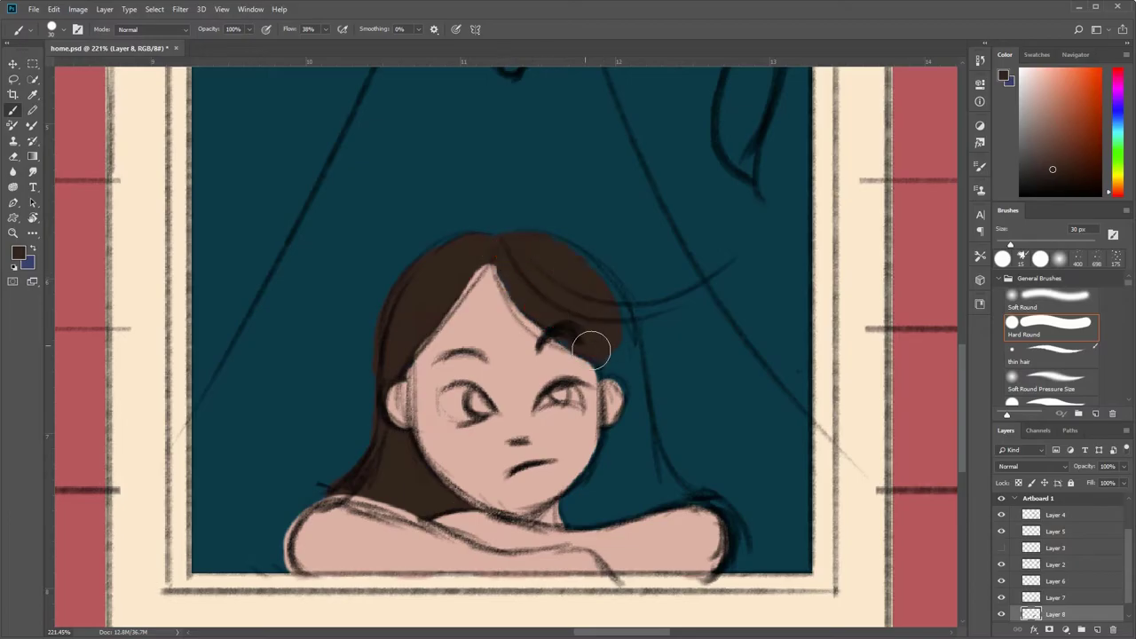
{"action": "left_click_drag", "start_coordinate": [506, 254], "coordinate": [628, 376]}
{"action": "scroll", "coordinate": [379, 462], "scroll_direction": "down", "scroll_amount": 5}
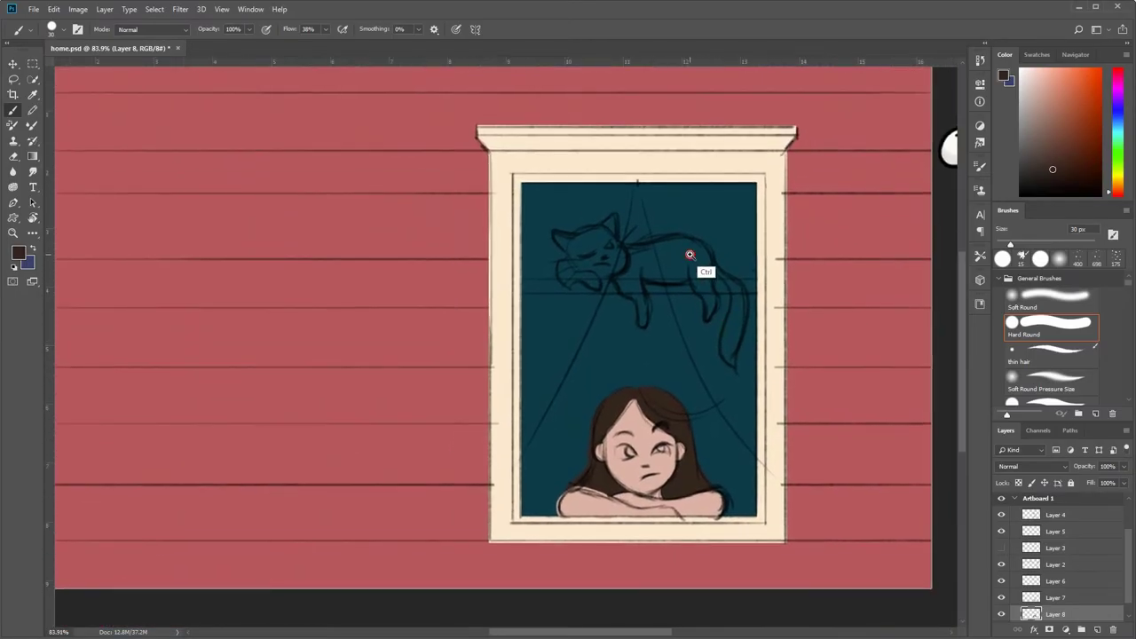
- Paint the cat grey from head, shoulder and belly to the tail tip using a 35 px brush
{"action": "scroll", "coordinate": [690, 254], "scroll_direction": "up", "scroll_amount": 3}
{"action": "scroll", "coordinate": [782, 209], "scroll_direction": "down", "scroll_amount": 5}
{"action": "scroll", "coordinate": [641, 362], "scroll_direction": "up", "scroll_amount": 1}
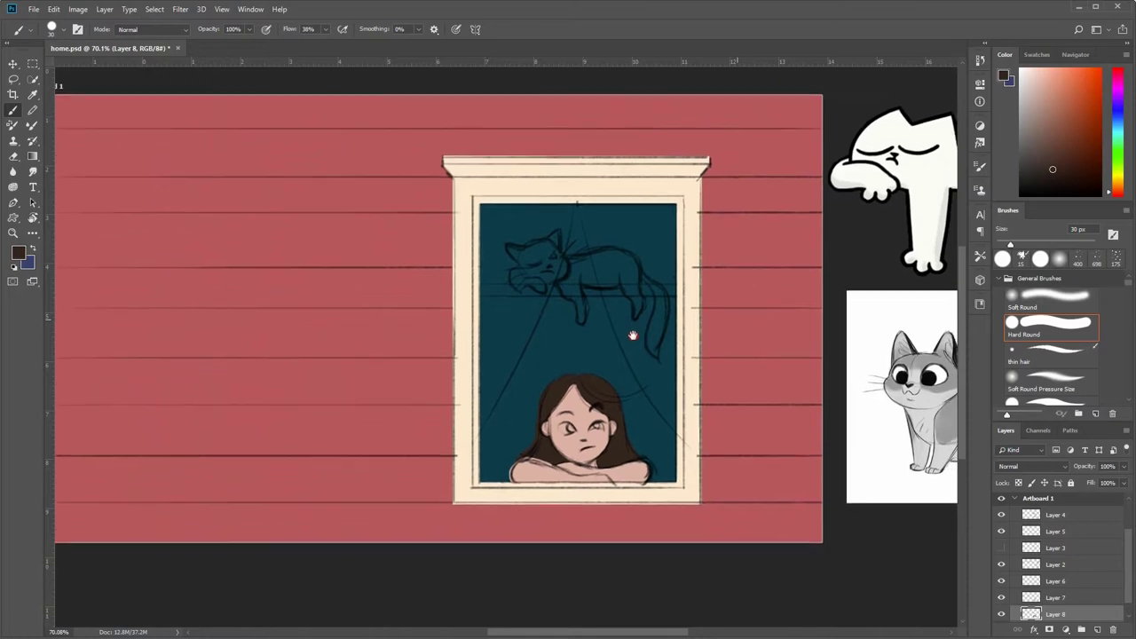
{"action": "scroll", "coordinate": [554, 229], "scroll_direction": "up", "scroll_amount": 2}
{"action": "scroll", "coordinate": [554, 229], "scroll_direction": "up", "scroll_amount": 5}
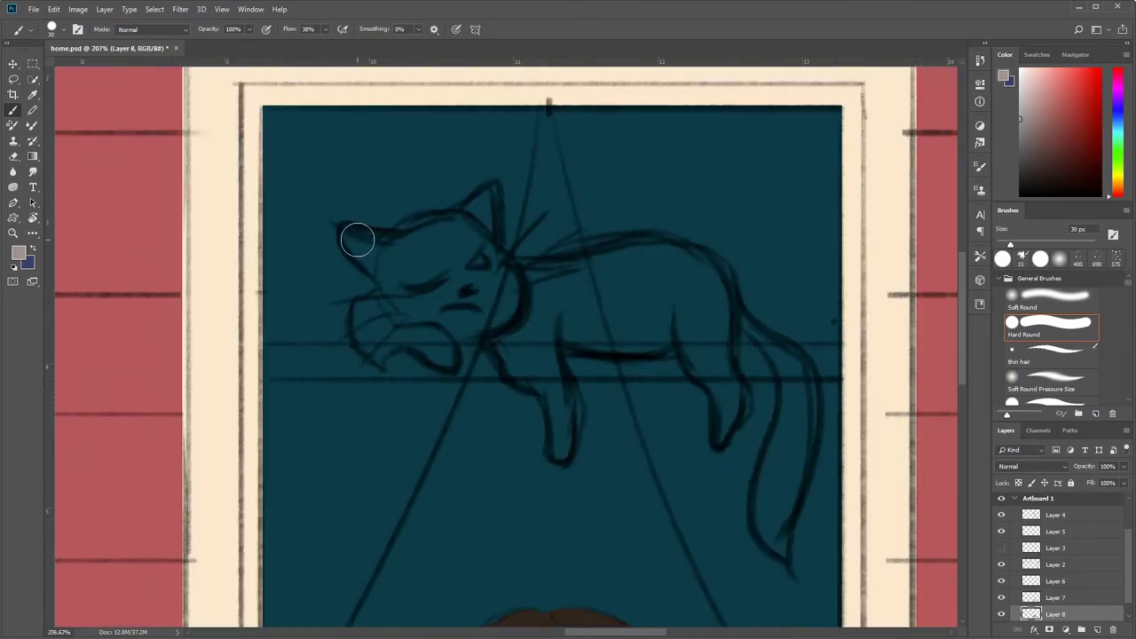
{"action": "mouse_move", "coordinate": [355, 240]}
{"action": "left_mouse_down"}
{"action": "mouse_move", "coordinate": [405, 242]}
{"action": "mouse_move", "coordinate": [397, 275]}
{"action": "mouse_move", "coordinate": [441, 236]}
{"action": "mouse_move", "coordinate": [471, 261]}
{"action": "mouse_move", "coordinate": [494, 299]}
{"action": "mouse_move", "coordinate": [388, 297]}
{"action": "mouse_move", "coordinate": [393, 311]}
{"action": "mouse_move", "coordinate": [539, 405]}
{"action": "mouse_move", "coordinate": [560, 355]}
{"action": "left_mouse_up"}
{"action": "key", "text": "bracketright"}
{"action": "key", "text": "bracketright"}
{"action": "key", "text": "bracketright"}
{"action": "mouse_move", "coordinate": [572, 282]}
{"action": "left_mouse_down"}
{"action": "mouse_move", "coordinate": [550, 292]}
{"action": "mouse_move", "coordinate": [517, 367]}
{"action": "mouse_move", "coordinate": [520, 358]}
{"action": "mouse_move", "coordinate": [564, 435]}
{"action": "left_mouse_up"}
{"action": "mouse_move", "coordinate": [562, 329]}
{"action": "left_mouse_down"}
{"action": "mouse_move", "coordinate": [639, 336]}
{"action": "mouse_move", "coordinate": [586, 263]}
{"action": "mouse_move", "coordinate": [692, 302]}
{"action": "mouse_move", "coordinate": [532, 253]}
{"action": "mouse_move", "coordinate": [577, 244]}
{"action": "mouse_move", "coordinate": [698, 260]}
{"action": "mouse_move", "coordinate": [702, 375]}
{"action": "mouse_move", "coordinate": [725, 391]}
{"action": "mouse_move", "coordinate": [781, 347]}
{"action": "mouse_move", "coordinate": [794, 497]}
{"action": "mouse_move", "coordinate": [783, 547]}
{"action": "mouse_move", "coordinate": [800, 435]}
{"action": "left_mouse_up"}
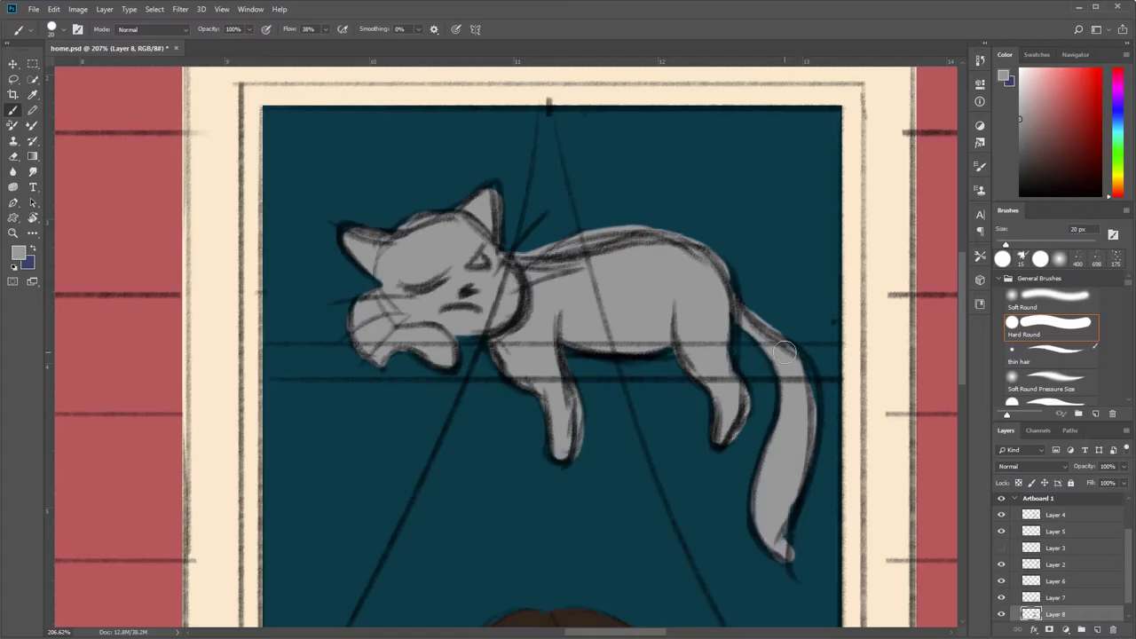
{"action": "mouse_move", "coordinate": [783, 353]}
{"action": "left_mouse_down"}
{"action": "mouse_move", "coordinate": [803, 366]}
{"action": "mouse_move", "coordinate": [781, 532]}
{"action": "left_mouse_up"}
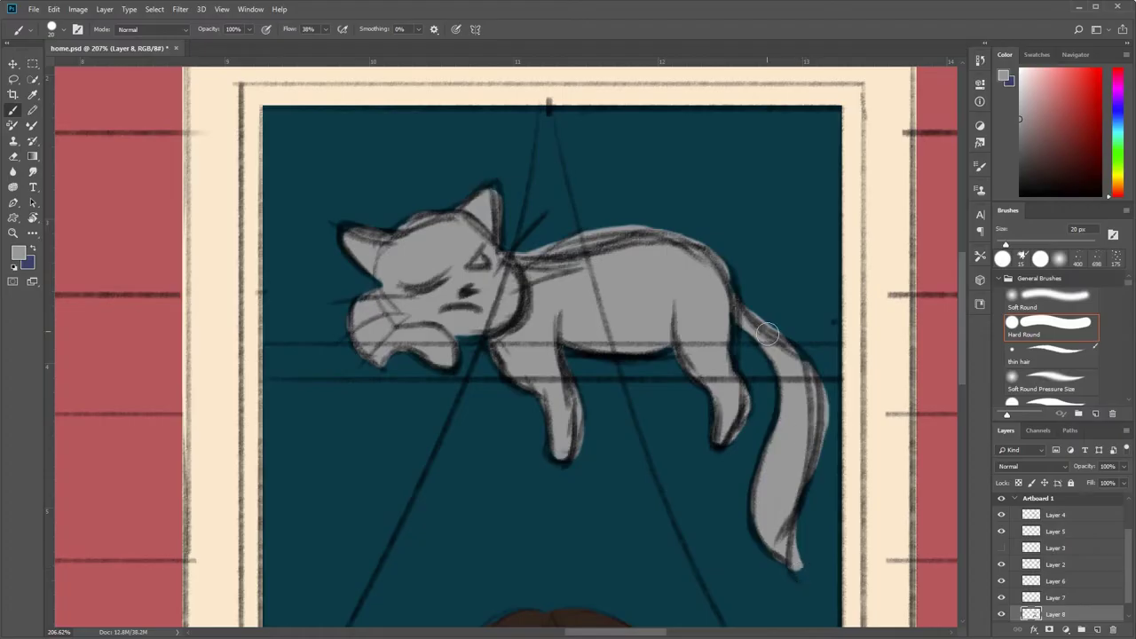
{"action": "scroll", "coordinate": [588, 268], "scroll_direction": "down", "scroll_amount": 6}
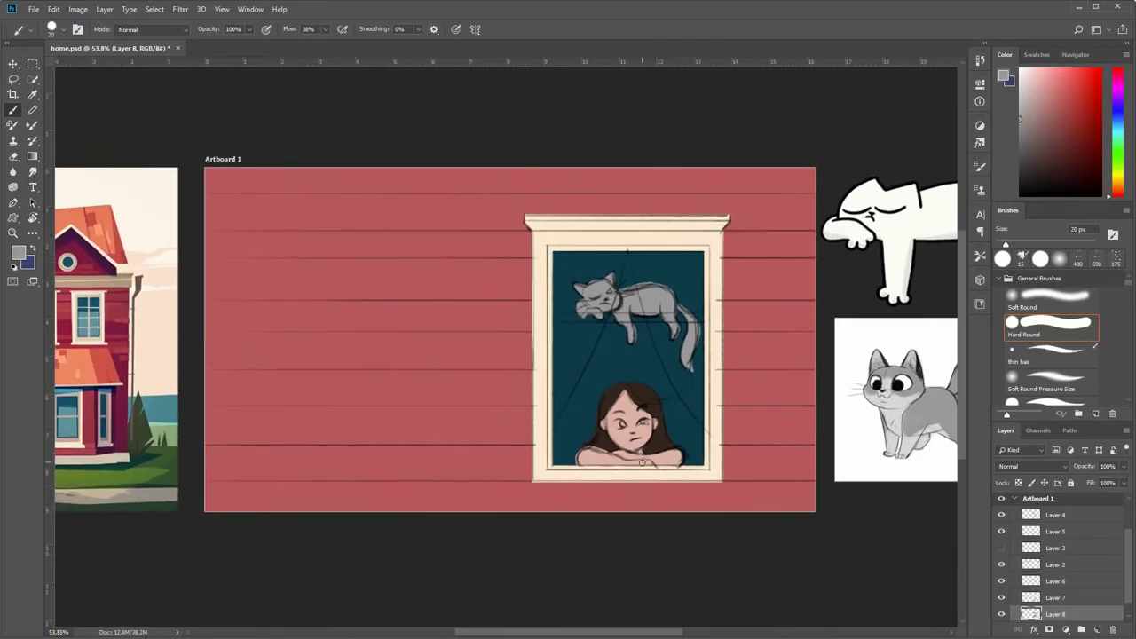
{"action": "scroll", "coordinate": [649, 295], "scroll_direction": "up", "scroll_amount": 3}
- On the red wall layer, fill a strip under the cat with the sampled cream frame colour
{"action": "scroll", "coordinate": [1128, 552], "scroll_direction": "down", "scroll_amount": 2}
{"action": "left_click", "coordinate": [1055, 614]}
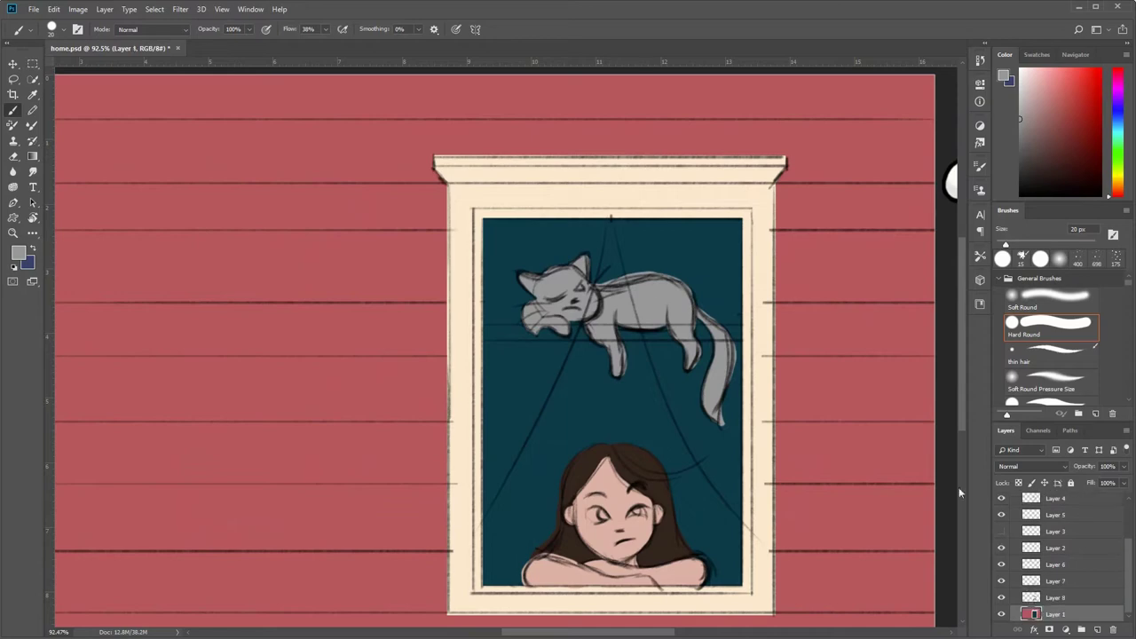
{"action": "scroll", "coordinate": [641, 304], "scroll_direction": "up", "scroll_amount": 2}
{"action": "key", "text": "m"}
{"action": "left_click_drag", "start_coordinate": [408, 333], "coordinate": [798, 353]}
{"action": "key", "text": "i"}
{"action": "left_click", "coordinate": [798, 222]}
{"action": "key", "text": "alt+BackSpace"}
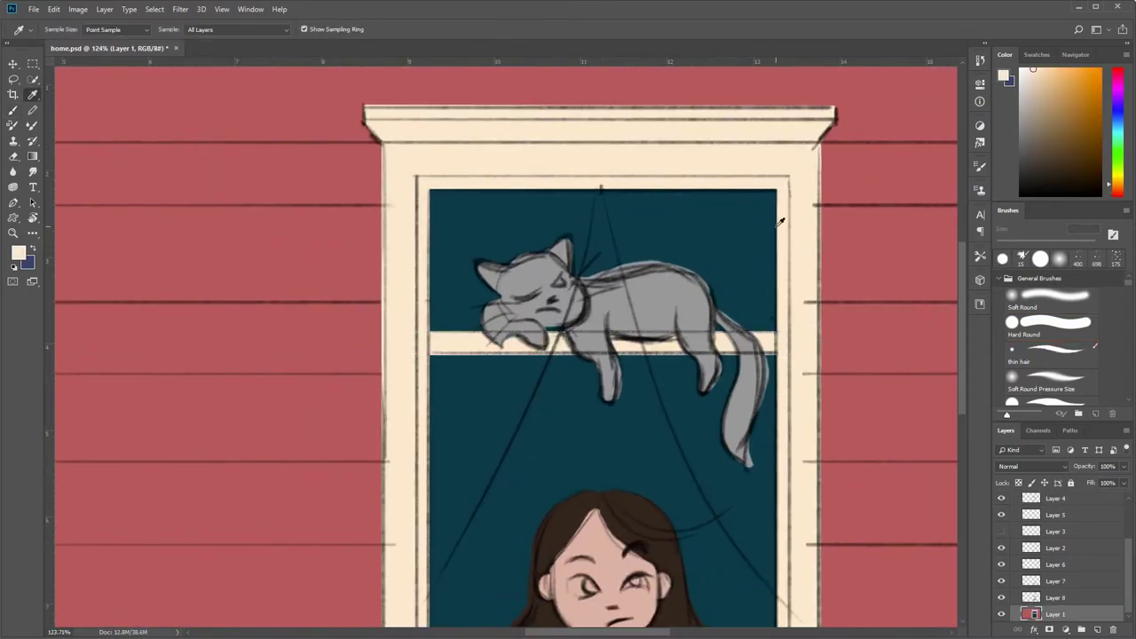
{"action": "scroll", "coordinate": [568, 393], "scroll_direction": "down", "scroll_amount": 3}
{"action": "scroll", "coordinate": [572, 399], "scroll_direction": "up", "scroll_amount": 1}
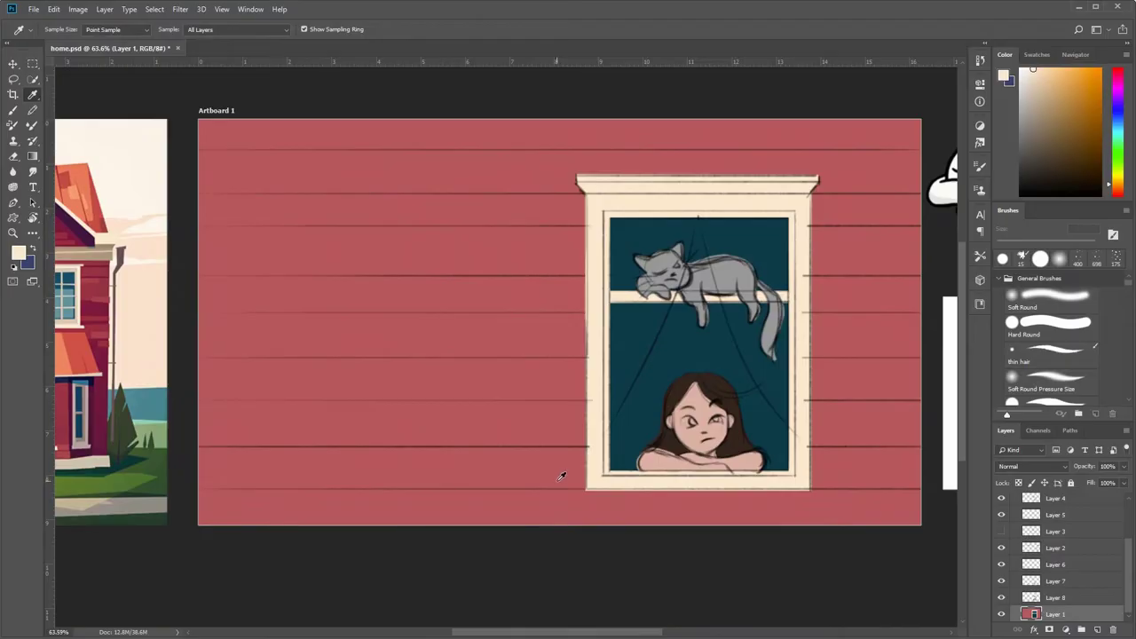
{"action": "scroll", "coordinate": [752, 432], "scroll_direction": "up", "scroll_amount": 2}
{"action": "key", "text": "b"}
{"action": "left_click", "coordinate": [1055, 580]}
- Paint white into both of the girl's eyes on the skin layer
{"action": "scroll", "coordinate": [661, 413], "scroll_direction": "up", "scroll_amount": 6}
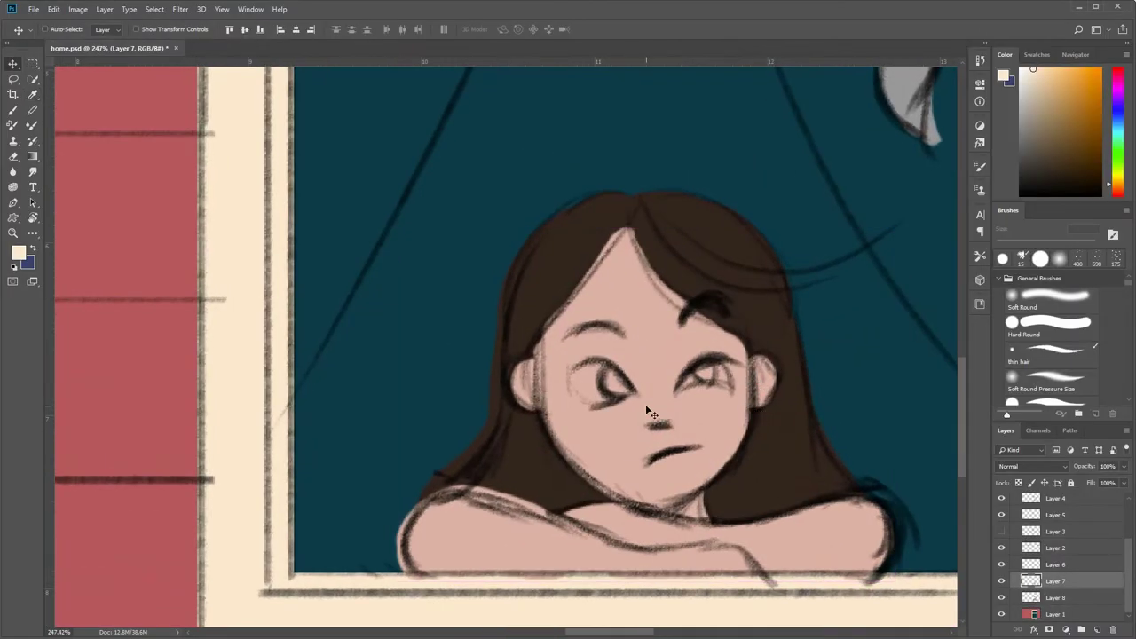
{"action": "left_click", "coordinate": [1020, 69]}
{"action": "left_click_drag", "start_coordinate": [582, 378], "coordinate": [600, 381]}
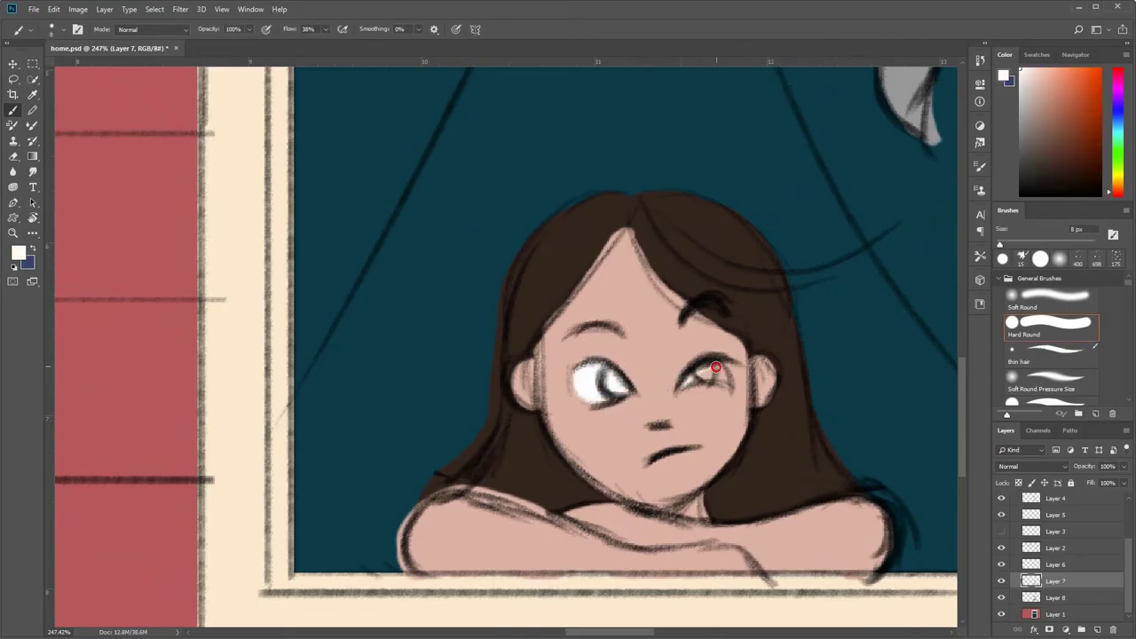
{"action": "left_click_drag", "start_coordinate": [689, 383], "coordinate": [659, 343]}
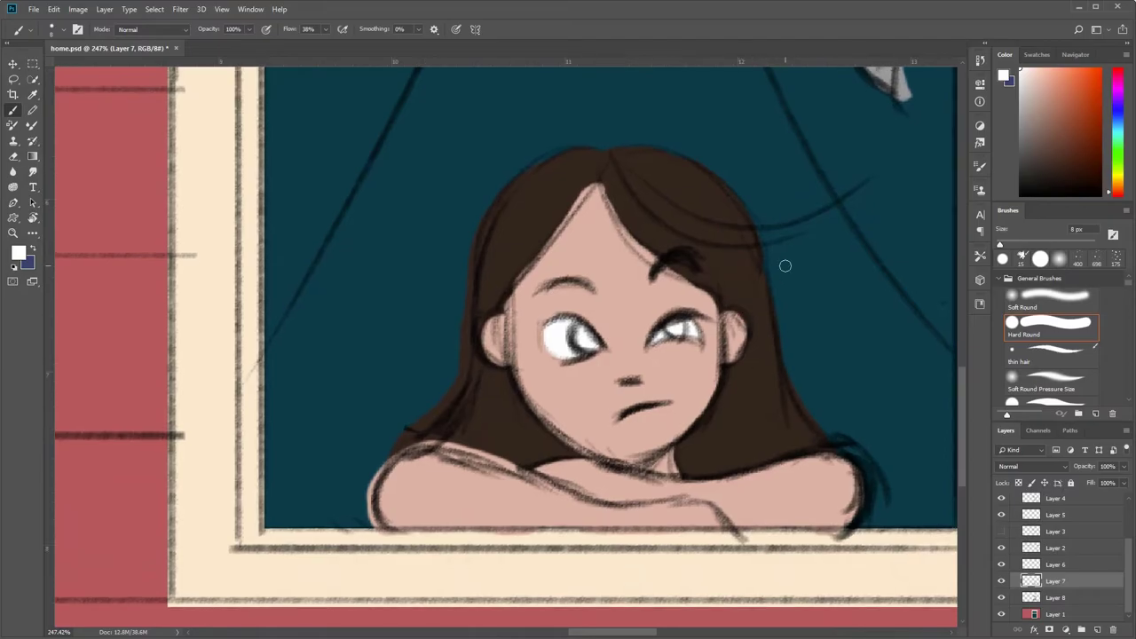
{"action": "scroll", "coordinate": [767, 372], "scroll_direction": "down", "scroll_amount": 4}
{"action": "scroll", "coordinate": [768, 373], "scroll_direction": "down", "scroll_amount": 2}
{"action": "left_click_drag", "start_coordinate": [669, 432], "coordinate": [677, 455]}
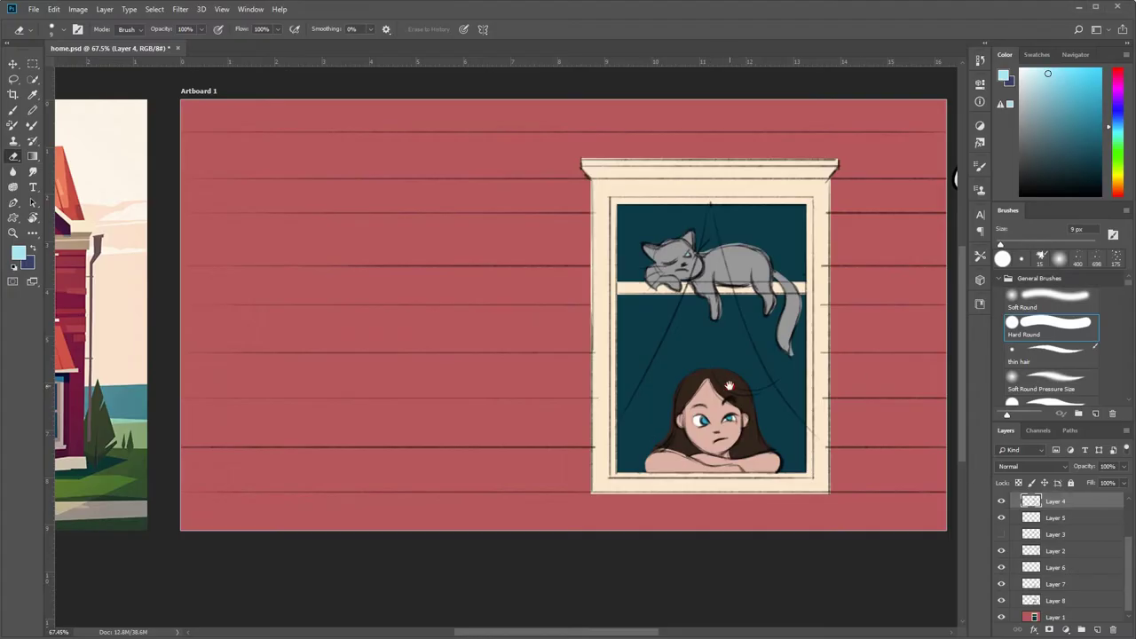
- Set Layer 4 and the wall plank lines Layer 2 to Overlay blend mode
{"action": "left_click_drag", "start_coordinate": [728, 385], "coordinate": [658, 392]}
{"action": "left_click", "coordinate": [1030, 465]}
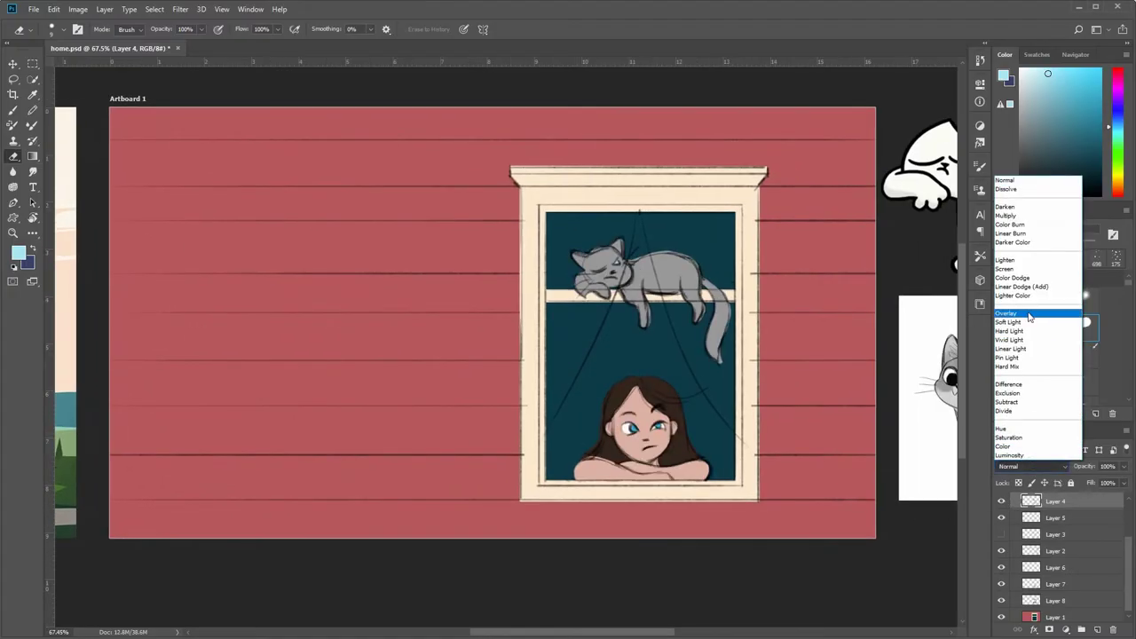
{"action": "left_click", "coordinate": [1029, 315]}
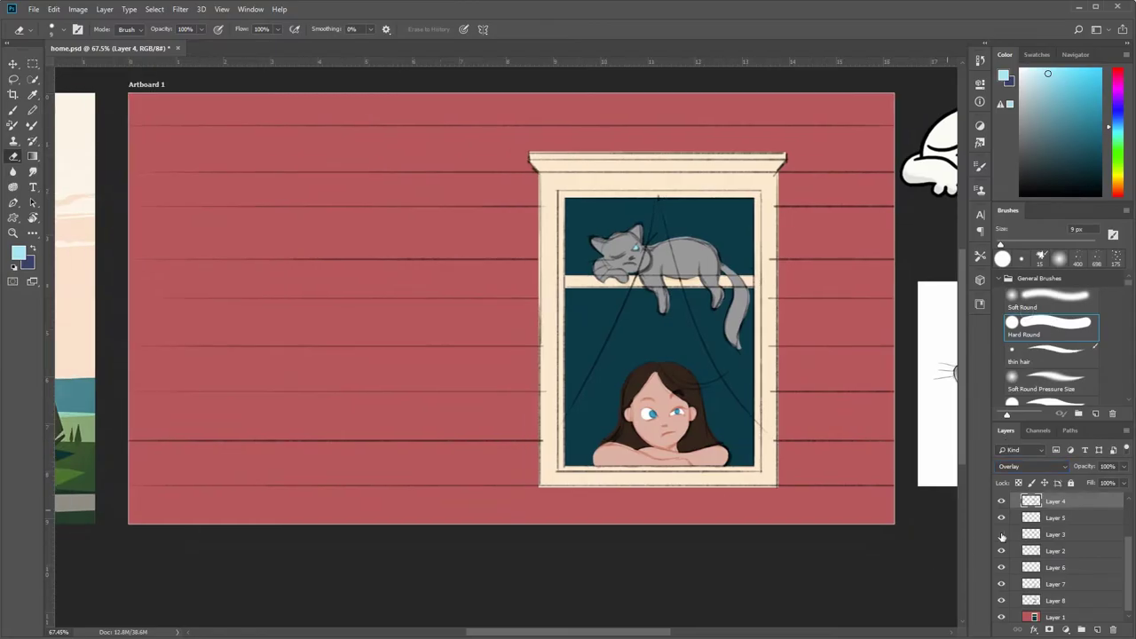
{"action": "left_click", "coordinate": [1001, 551]}
{"action": "left_click", "coordinate": [1001, 551]}
{"action": "left_click", "coordinate": [1056, 551]}
{"action": "left_click", "coordinate": [1030, 466]}
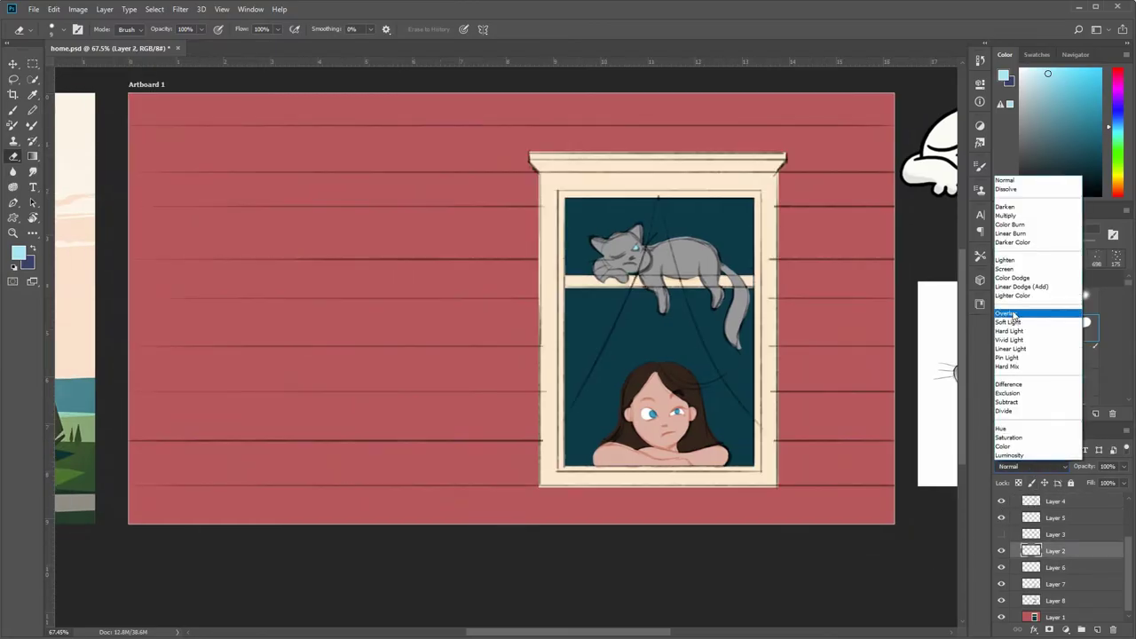
{"action": "left_click", "coordinate": [1030, 312]}
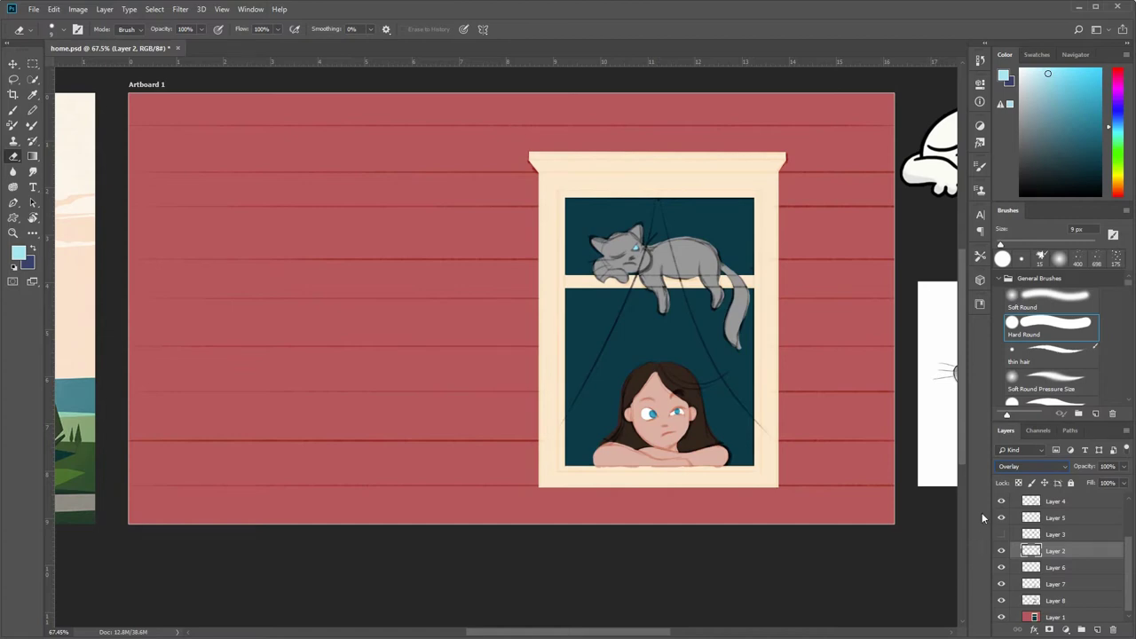
{"action": "left_click", "coordinate": [1097, 613]}
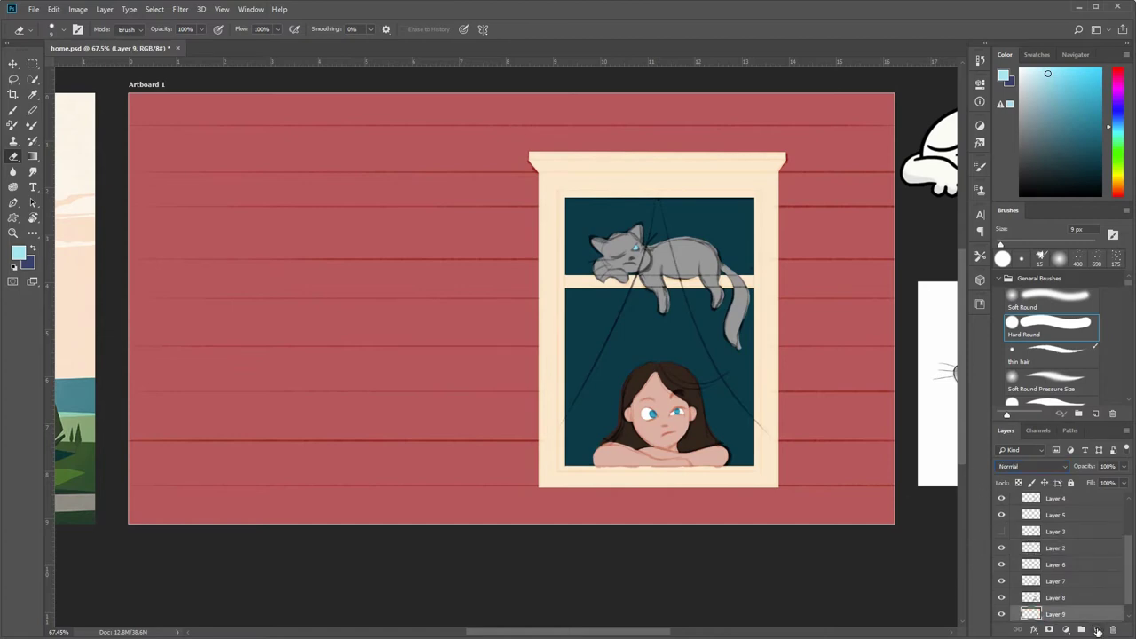
- Pick the 100 px charcoal texture brush, dismiss the history brush error, and sample the wall red
{"action": "scroll", "coordinate": [1126, 576], "scroll_direction": "down", "scroll_amount": 1}
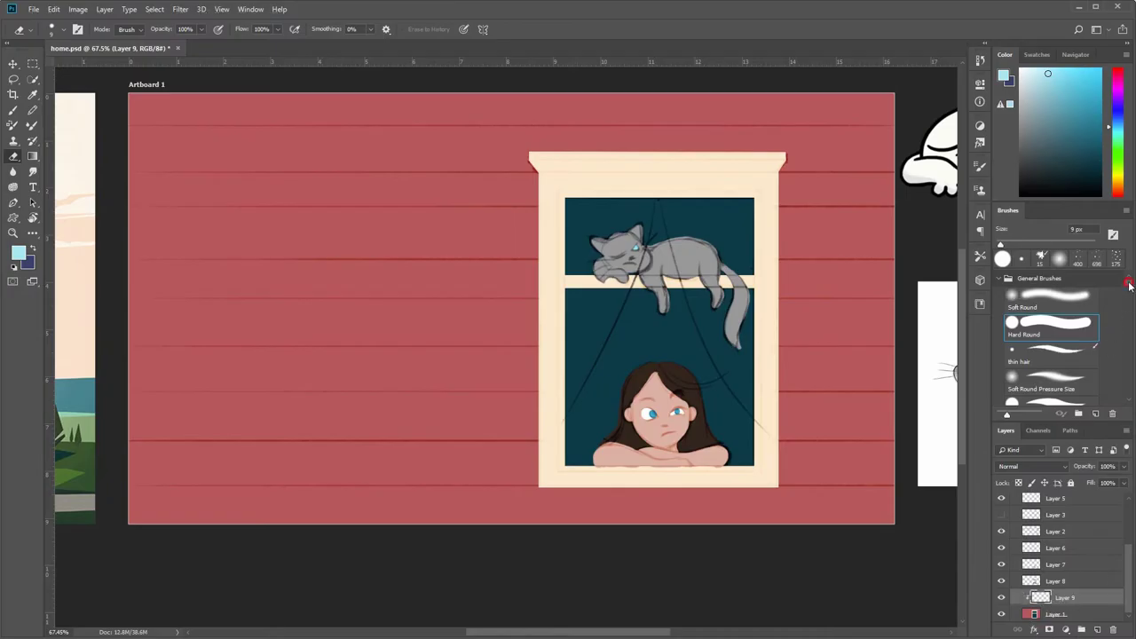
{"action": "left_click_drag", "start_coordinate": [1129, 285], "coordinate": [1129, 330]}
{"action": "left_click", "coordinate": [1051, 305]}
{"action": "left_click_drag", "start_coordinate": [601, 342], "coordinate": [686, 410]}
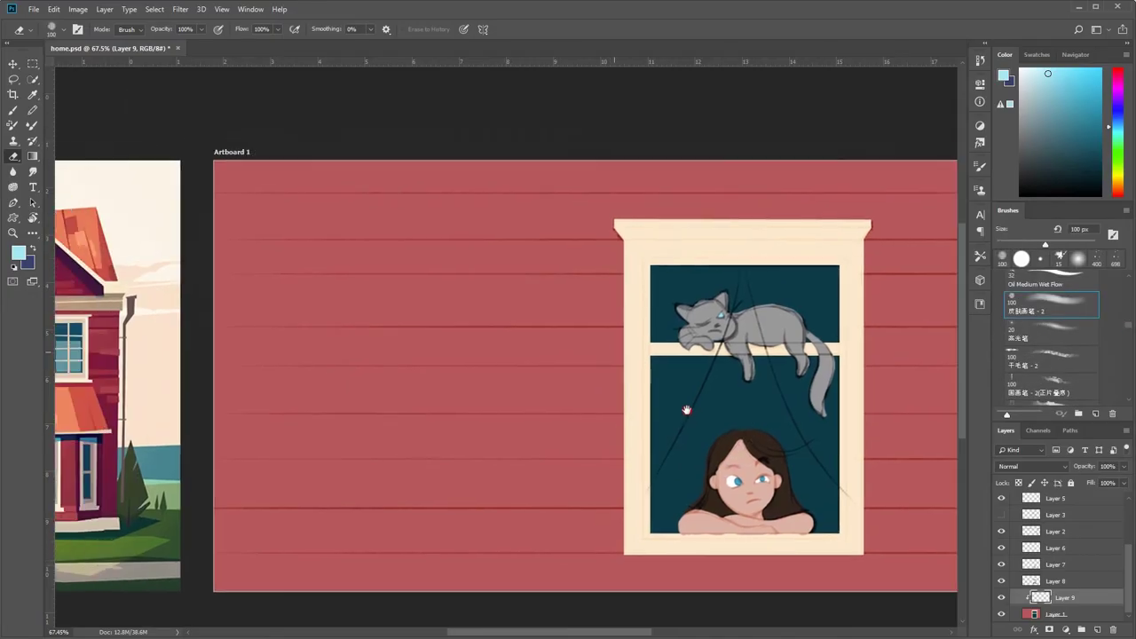
{"action": "left_click", "coordinate": [585, 417]}
{"action": "left_click", "coordinate": [550, 248]}
{"action": "key", "text": "b"}
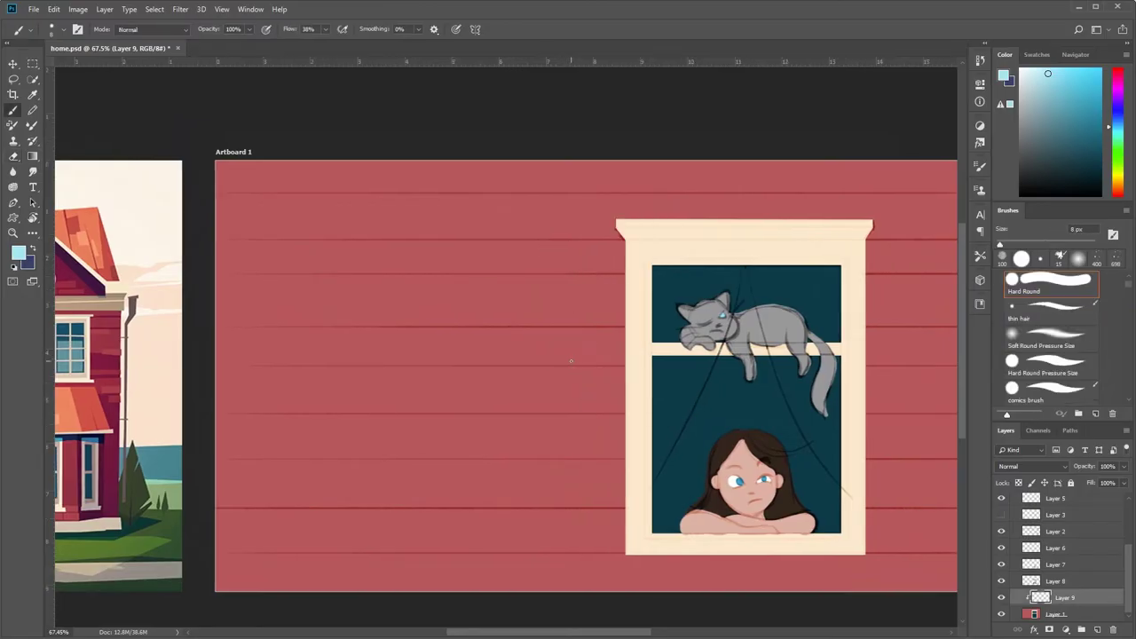
{"action": "left_click", "coordinate": [572, 361], "text": "alt"}
- Switch to the Scratch lz 1 texture brush at 30 px
{"action": "left_click_drag", "start_coordinate": [1128, 299], "coordinate": [1129, 364]}
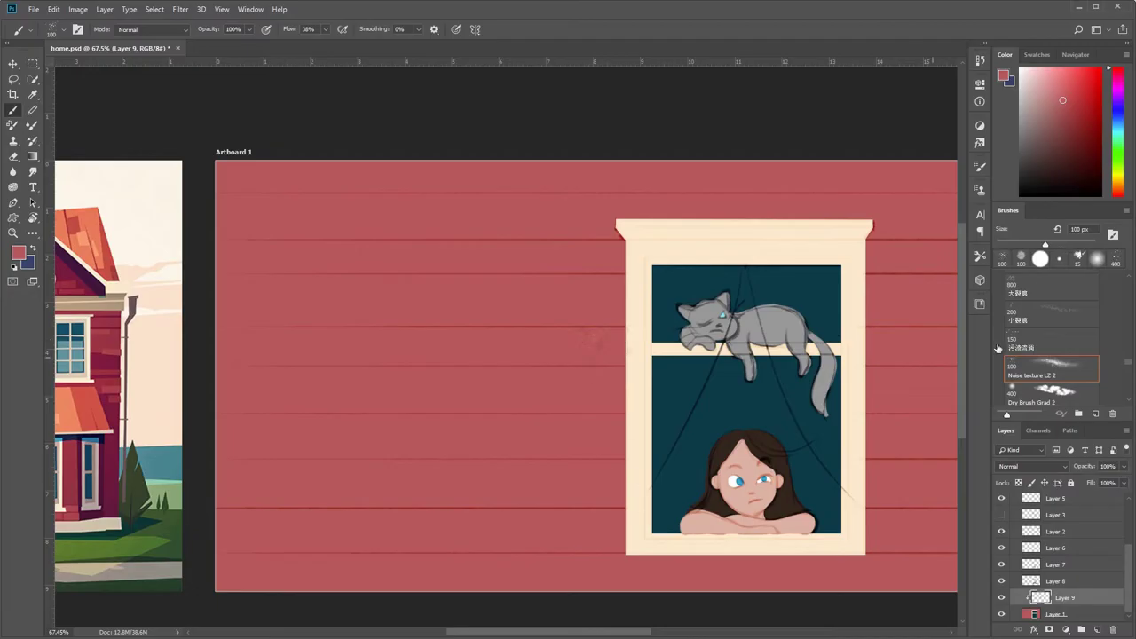
{"action": "mouse_move", "coordinate": [1128, 360]}
{"action": "left_mouse_down"}
{"action": "mouse_move", "coordinate": [1133, 299]}
{"action": "mouse_move", "coordinate": [1131, 338]}
{"action": "left_mouse_up"}
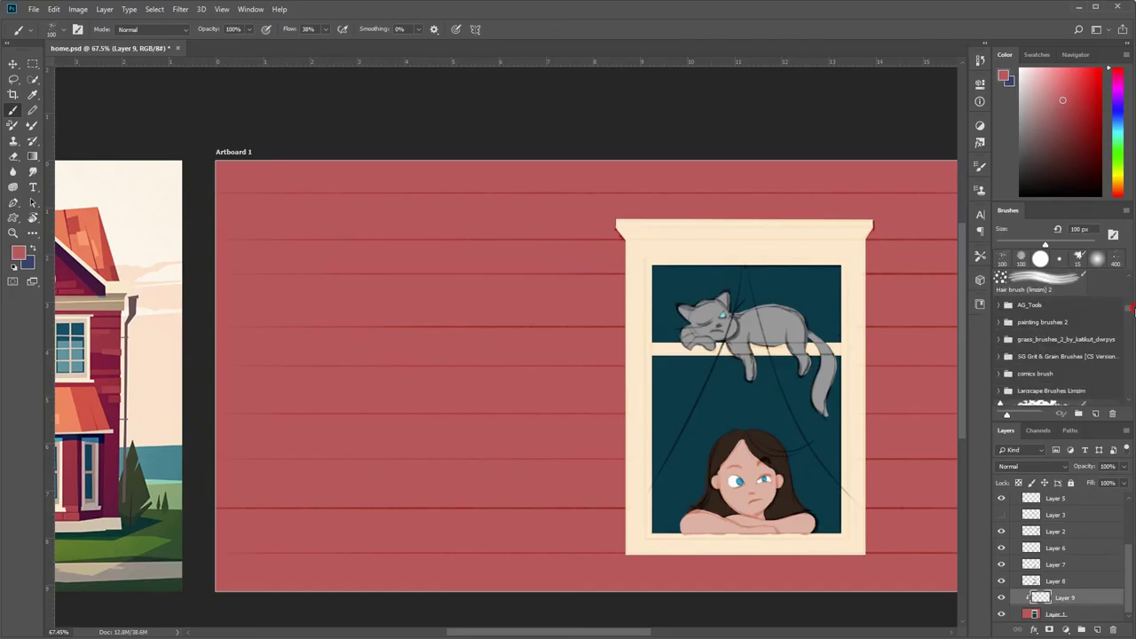
{"action": "scroll", "coordinate": [612, 217], "scroll_direction": "up", "scroll_amount": 5, "text": "alt"}
{"action": "scroll", "coordinate": [600, 296], "scroll_direction": "down", "scroll_amount": 3}
{"action": "scroll", "coordinate": [603, 257], "scroll_direction": "down", "scroll_amount": 1}
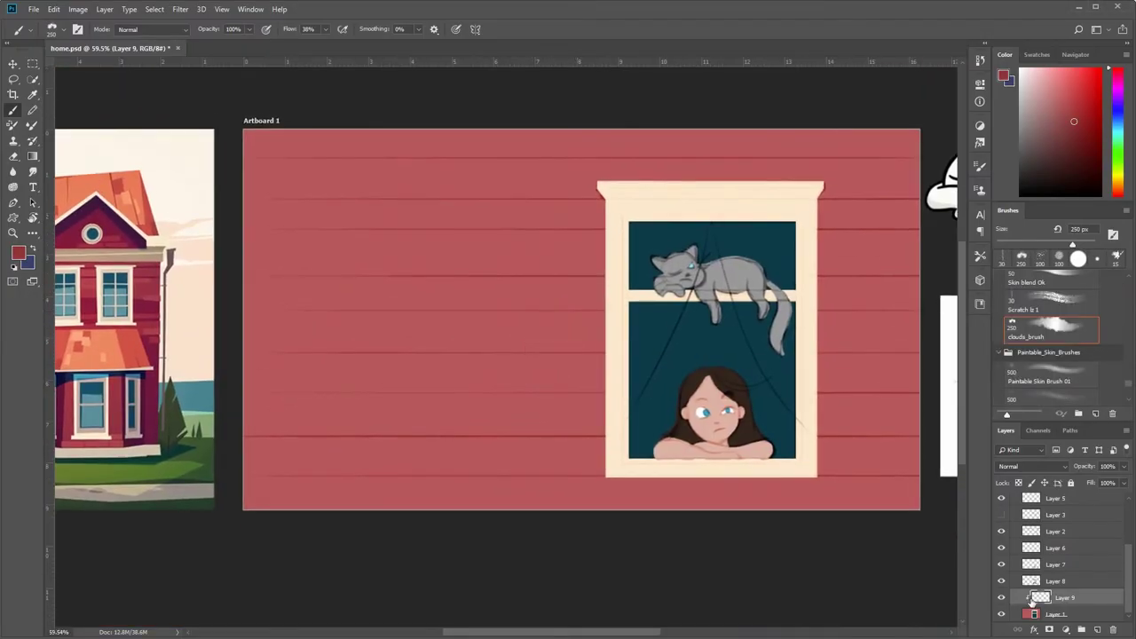
{"action": "left_click", "coordinate": [1074, 305]}
{"action": "mouse_move", "coordinate": [527, 311]}
{"action": "left_mouse_down"}
{"action": "mouse_move", "coordinate": [555, 309]}
{"action": "mouse_move", "coordinate": [524, 347]}
{"action": "mouse_move", "coordinate": [566, 360]}
{"action": "mouse_move", "coordinate": [527, 331]}
{"action": "left_mouse_up"}
- On the red wall layer, fill a plank-wide band left of the window with sampled dark red
{"action": "key", "text": "m"}
{"action": "key", "text": "alt+bracketleft"}
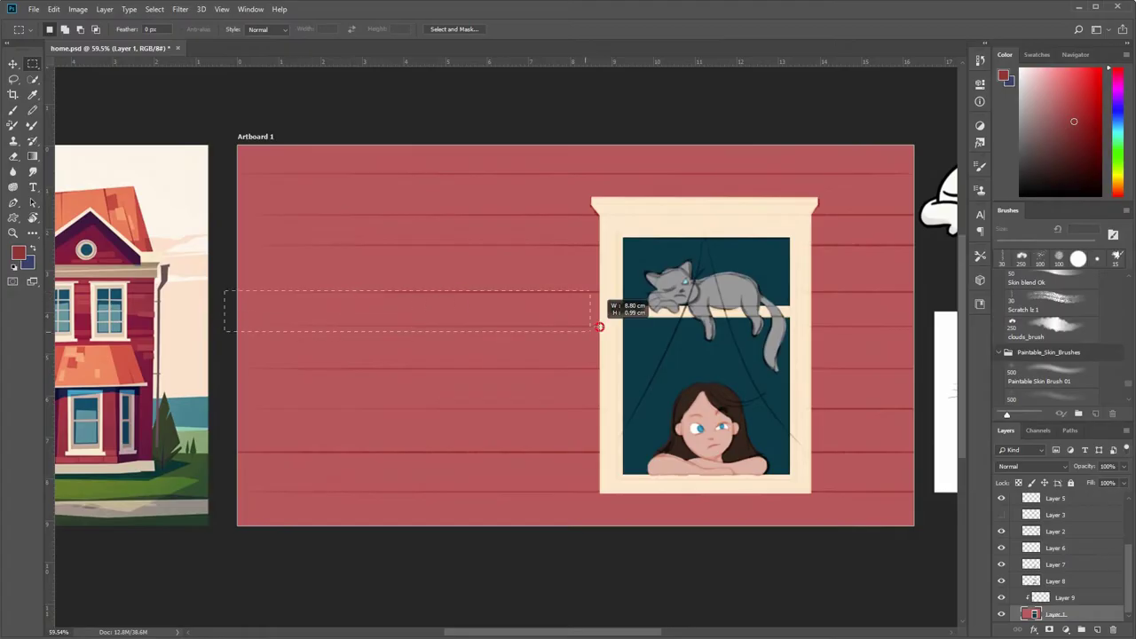
{"action": "mouse_move", "coordinate": [587, 329]}
{"action": "left_mouse_down"}
{"action": "mouse_move", "coordinate": [692, 256]}
{"action": "mouse_move", "coordinate": [590, 338]}
{"action": "mouse_move", "coordinate": [573, 337]}
{"action": "left_mouse_up"}
{"action": "key", "text": "i"}
{"action": "left_click", "coordinate": [304, 302]}
{"action": "key", "text": "alt+BackSpace"}
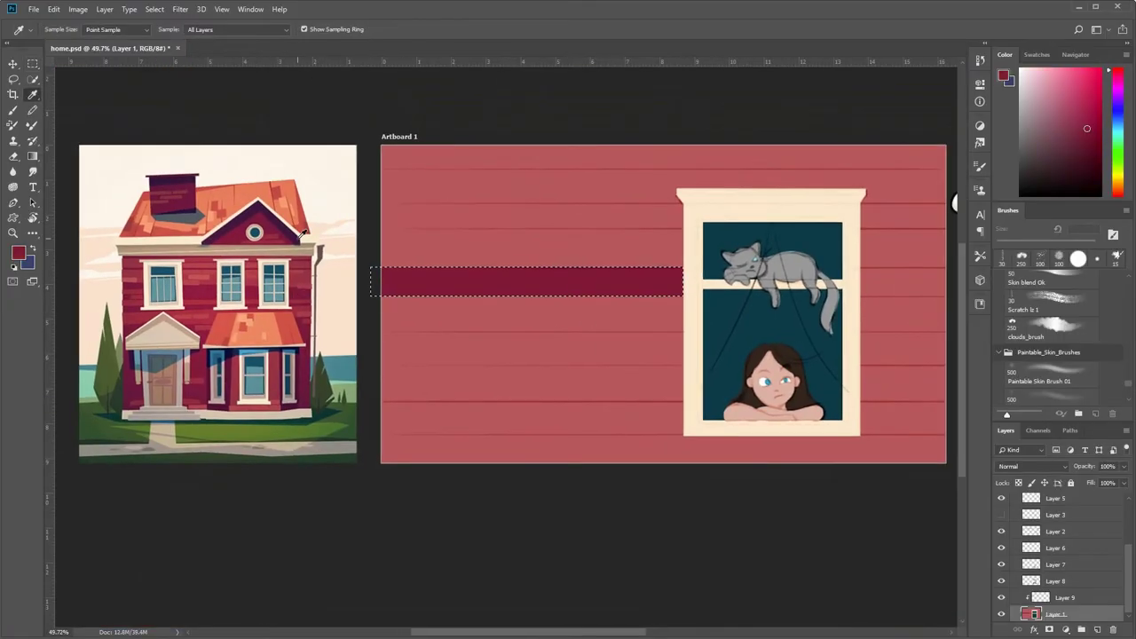
- Fill the matching plank band right of the window with dark red
{"action": "mouse_move", "coordinate": [631, 276]}
{"action": "left_mouse_down"}
{"action": "mouse_move", "coordinate": [383, 313]}
{"action": "mouse_move", "coordinate": [880, 312]}
{"action": "left_mouse_up"}
{"action": "key", "text": "m"}
{"action": "scroll", "coordinate": [626, 323], "scroll_direction": "up", "scroll_amount": 5}
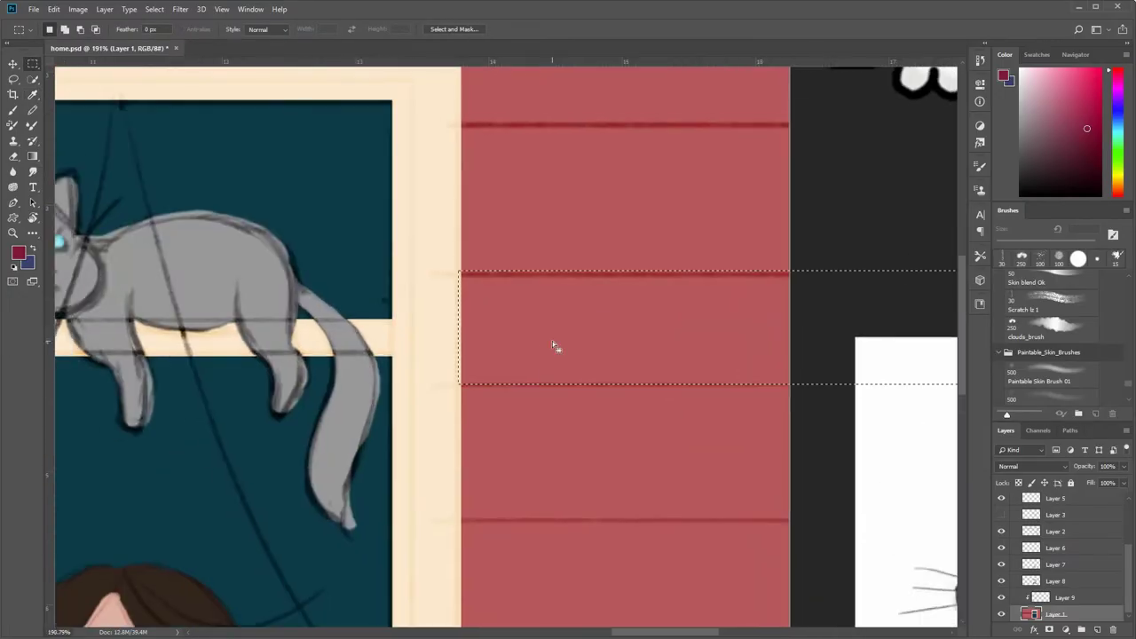
{"action": "left_click_drag", "start_coordinate": [536, 348], "coordinate": [541, 344]}
{"action": "key", "text": "alt+BackSpace"}
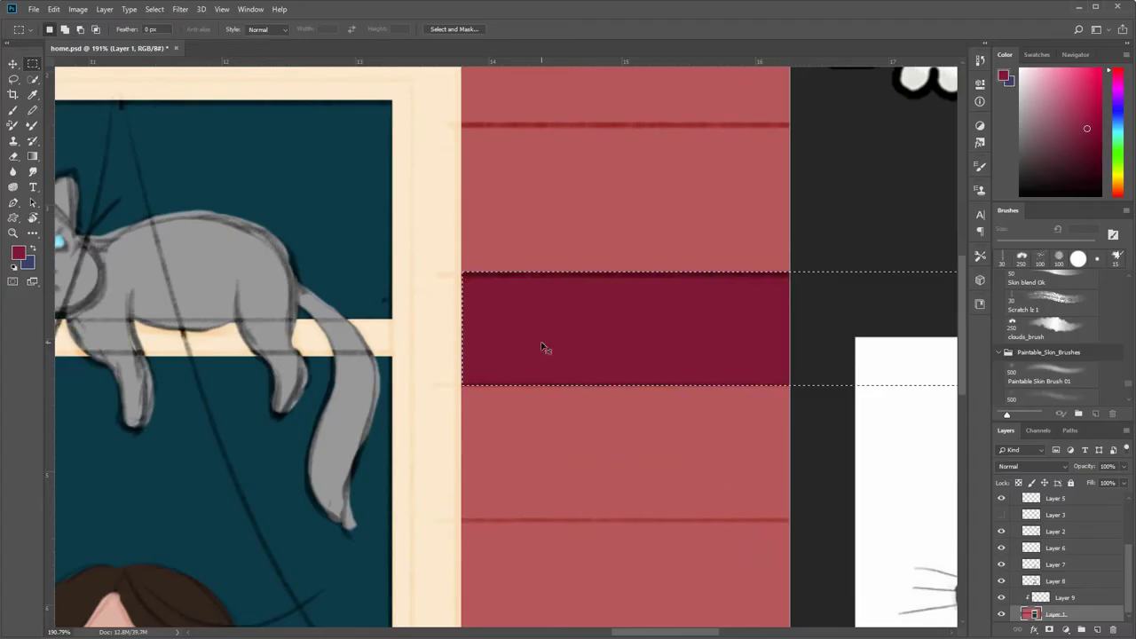
{"action": "key", "text": "ctrl+0"}
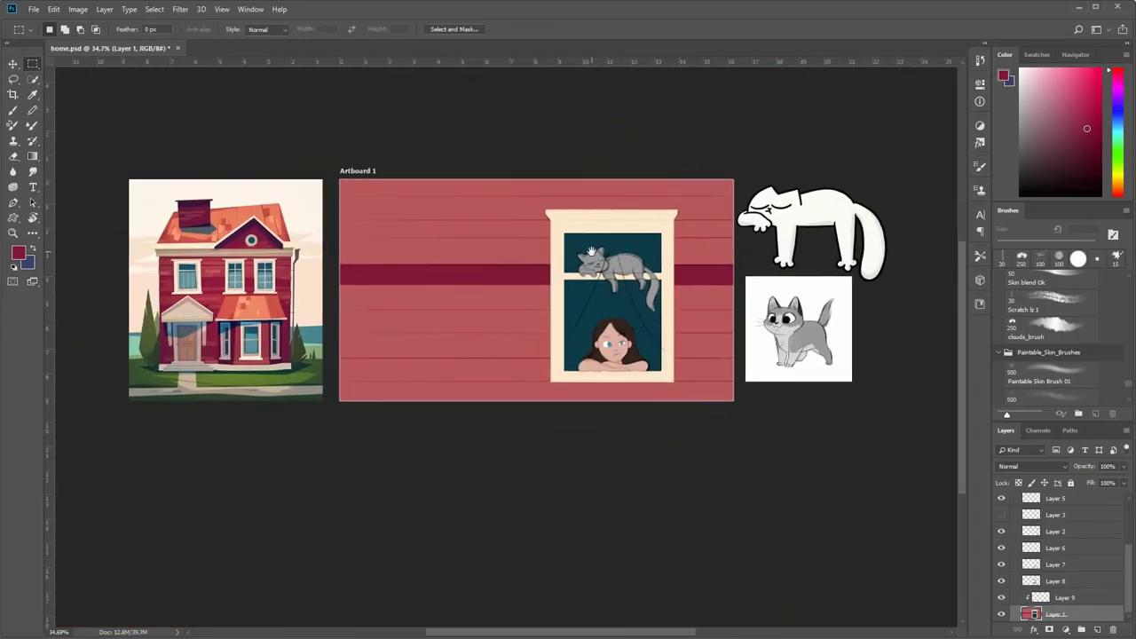
{"action": "scroll", "coordinate": [577, 284], "scroll_direction": "up", "scroll_amount": 2}
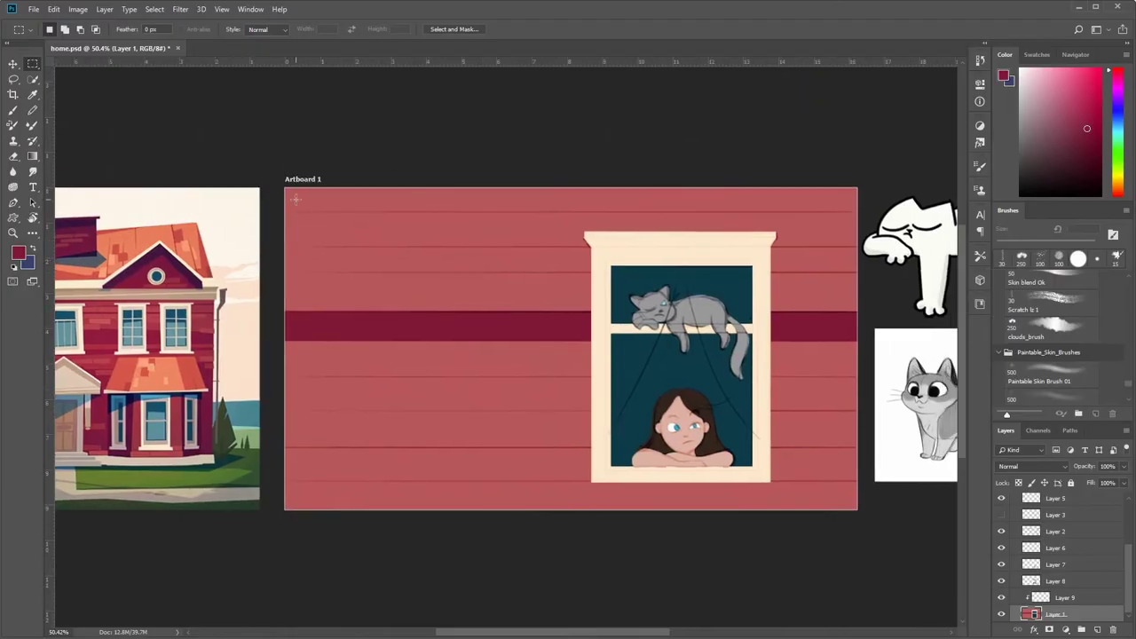
- Select a top-edge wall strip, then fill another plank band left of the window dark crimson
{"action": "left_click_drag", "start_coordinate": [257, 187], "coordinate": [868, 209]}
{"action": "key", "text": "ctrl+d"}
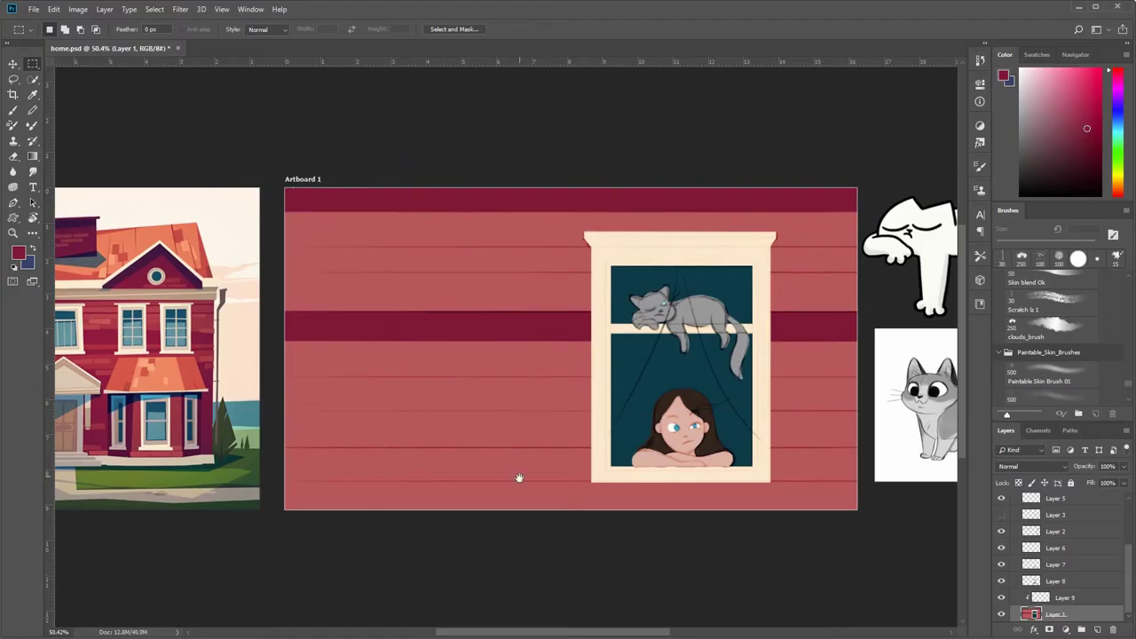
{"action": "scroll", "coordinate": [361, 366], "scroll_direction": "down", "scroll_amount": 2}
{"action": "left_click_drag", "start_coordinate": [260, 336], "coordinate": [585, 373]}
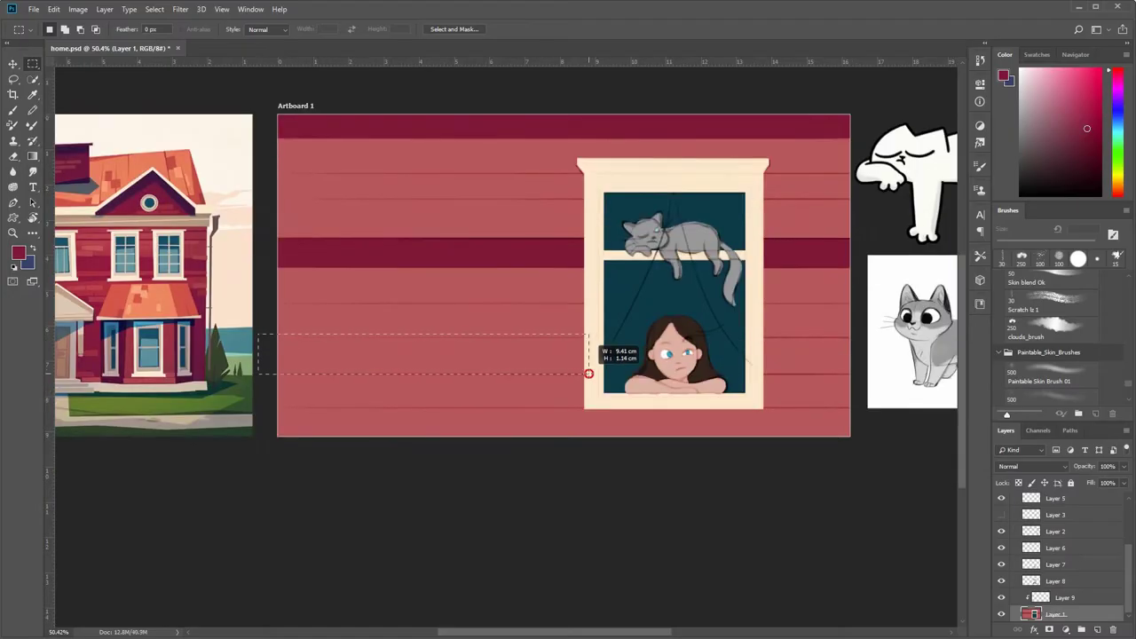
{"action": "scroll", "coordinate": [523, 382], "scroll_direction": "up", "scroll_amount": 5}
{"action": "key", "text": "alt+BackSpace"}
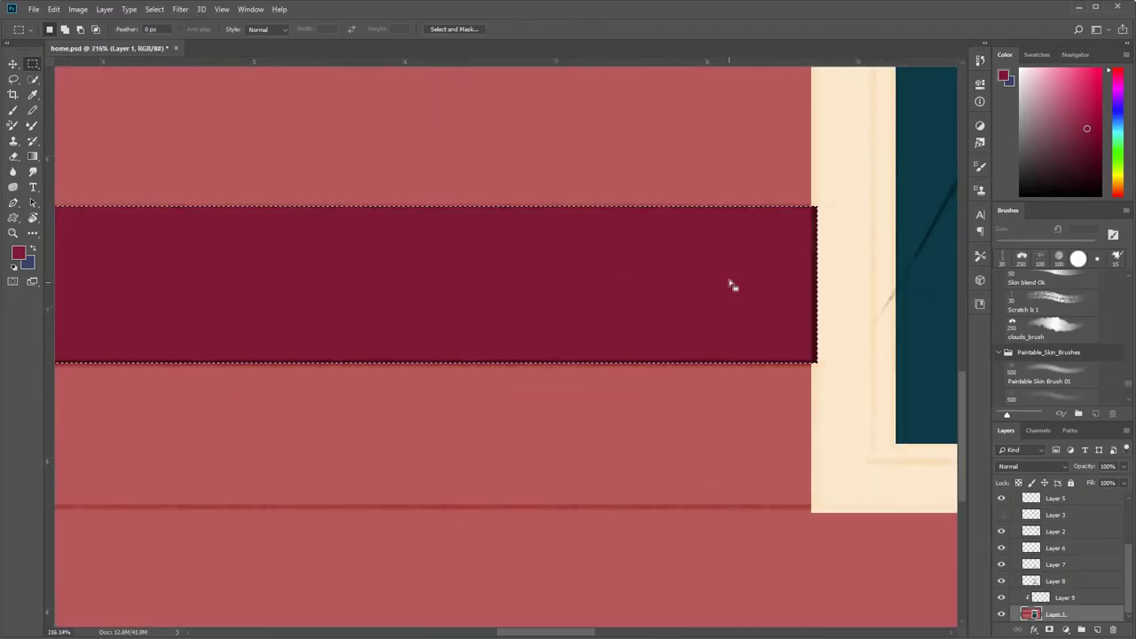
{"action": "key", "text": "ctrl+z"}
{"action": "key", "text": "ctrl+z"}
- Extend the dark crimson stripe to the wall right of the window
{"action": "scroll", "coordinate": [720, 298], "scroll_direction": "down", "scroll_amount": 3}
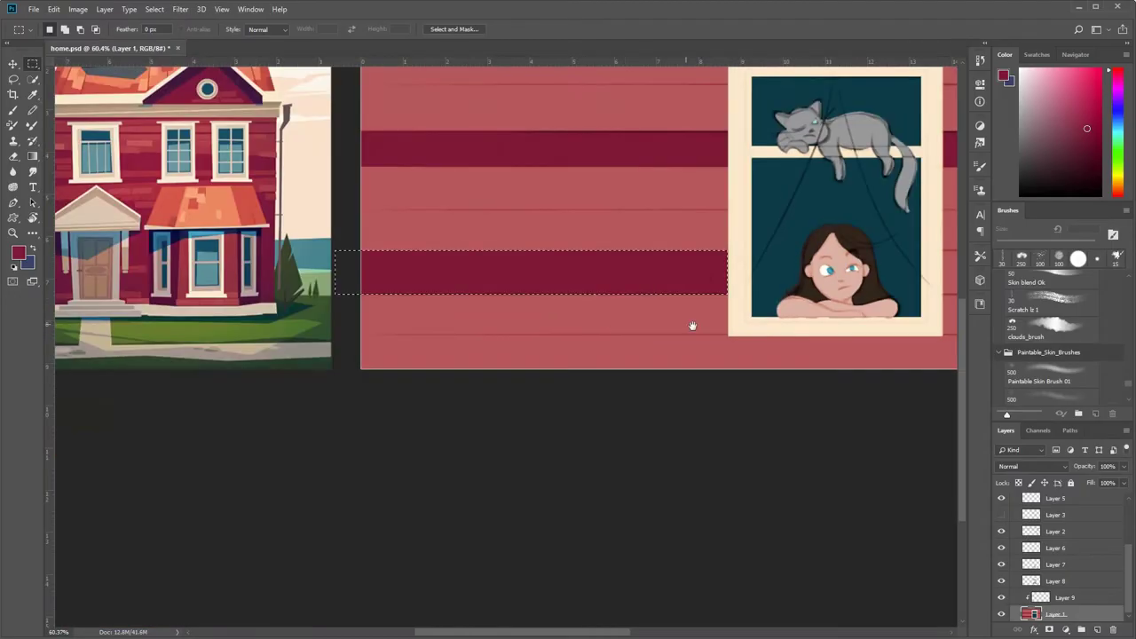
{"action": "scroll", "coordinate": [692, 324], "scroll_direction": "down", "scroll_amount": 3}
{"action": "left_click_drag", "start_coordinate": [488, 285], "coordinate": [710, 364]}
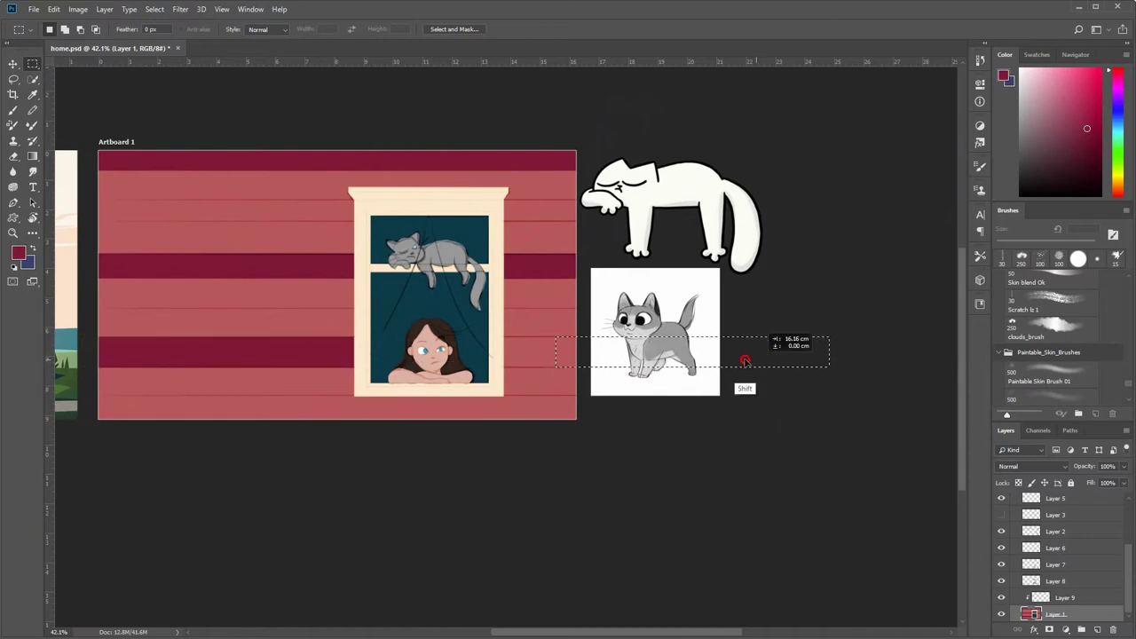
{"action": "scroll", "coordinate": [570, 374], "scroll_direction": "up", "scroll_amount": 5}
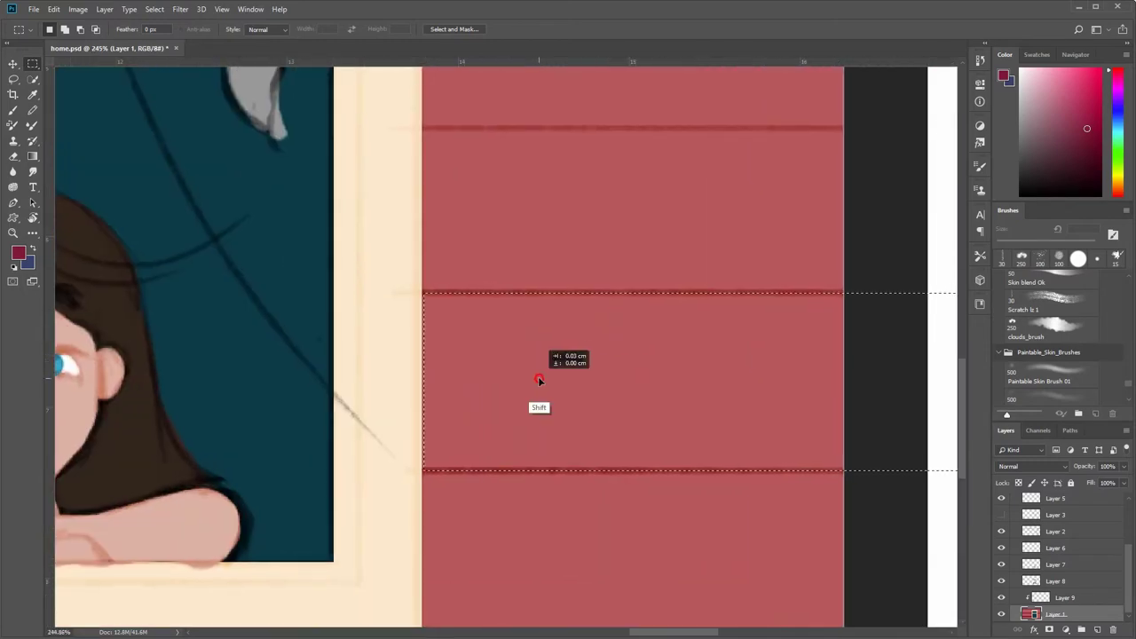
{"action": "key", "text": "alt+BackSpace"}
{"action": "scroll", "coordinate": [602, 262], "scroll_direction": "down", "scroll_amount": 5}
{"action": "scroll", "coordinate": [509, 368], "scroll_direction": "down", "scroll_amount": 1}
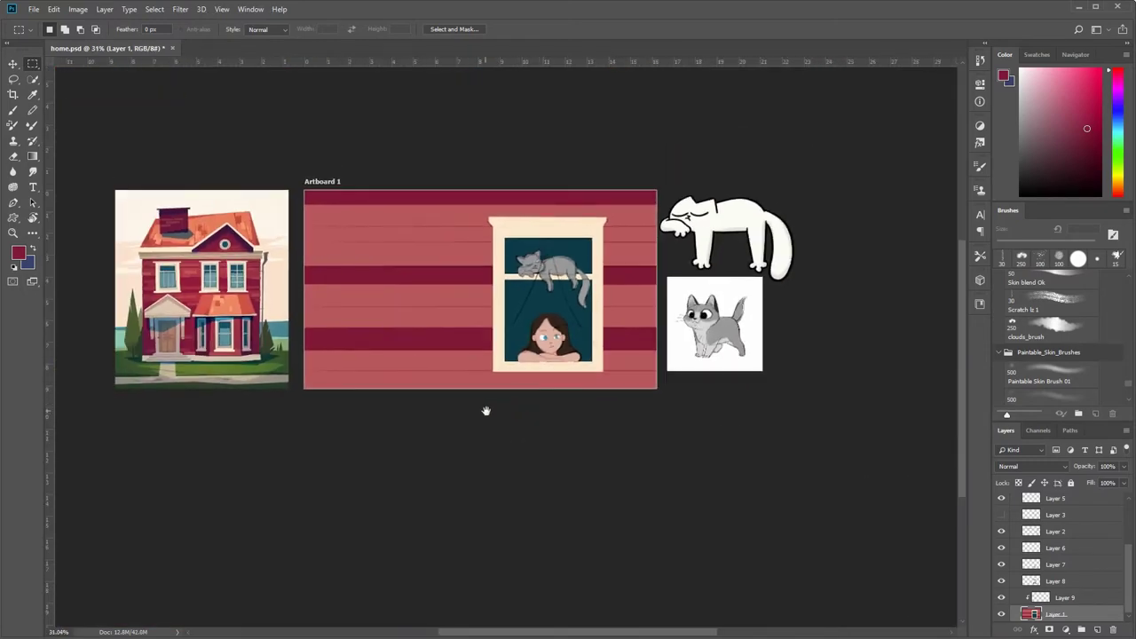
{"action": "scroll", "coordinate": [508, 368], "scroll_direction": "up", "scroll_amount": 2}
{"action": "key", "text": "b"}
{"action": "left_click_drag", "start_coordinate": [566, 351], "coordinate": [663, 376]}
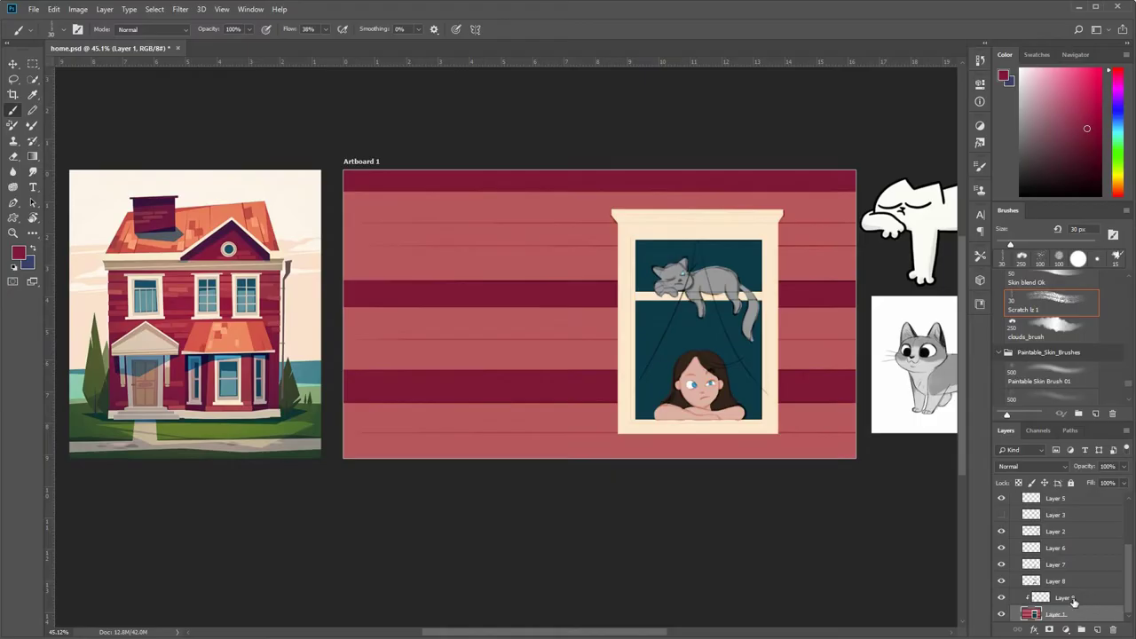
- On Layer 9, draw dark straight plank lines across the upper red wall
{"action": "left_click", "coordinate": [1072, 599]}
{"action": "scroll", "coordinate": [524, 271], "scroll_direction": "up", "scroll_amount": 2}
{"action": "scroll", "coordinate": [523, 271], "scroll_direction": "up", "scroll_amount": 1}
{"action": "key", "text": "bracketright"}
{"action": "left_click_drag", "start_coordinate": [547, 248], "coordinate": [608, 252]}
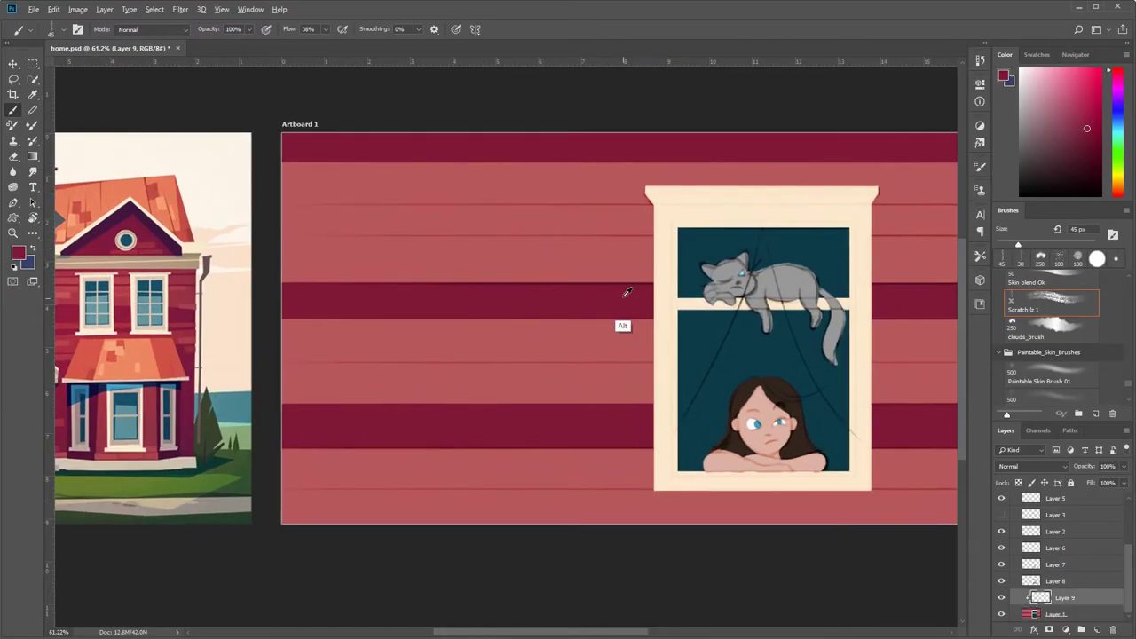
{"action": "left_click_drag", "start_coordinate": [284, 236], "coordinate": [682, 237]}
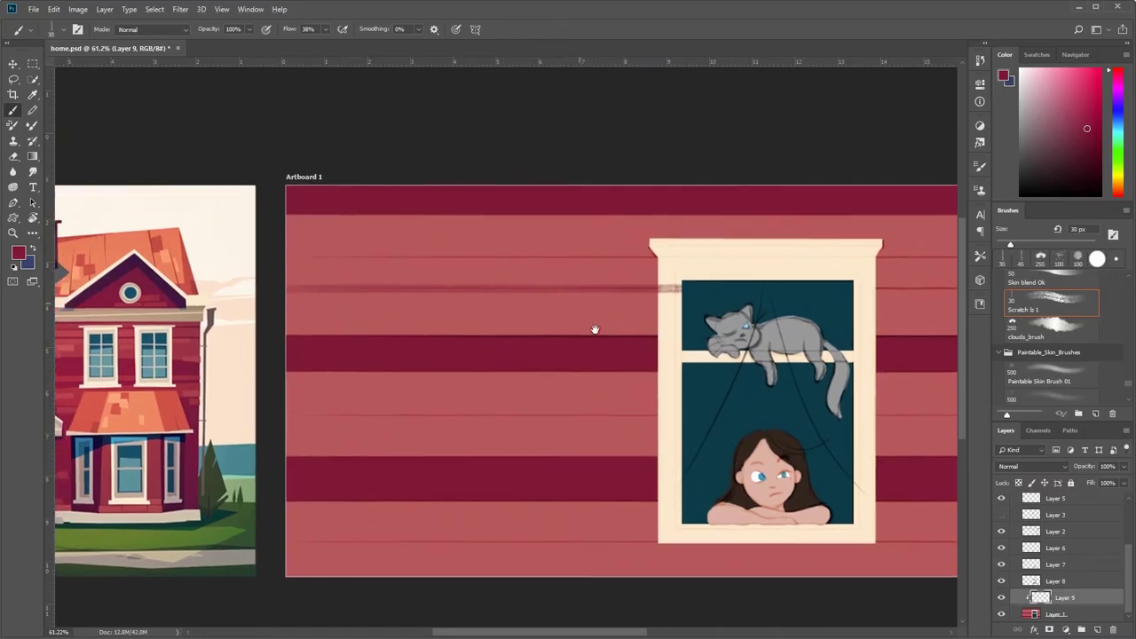
{"action": "scroll", "coordinate": [621, 293], "scroll_direction": "up", "scroll_amount": 1}
{"action": "left_click_drag", "start_coordinate": [295, 284], "coordinate": [594, 284]}
{"action": "left_click", "coordinate": [642, 286], "text": "shift"}
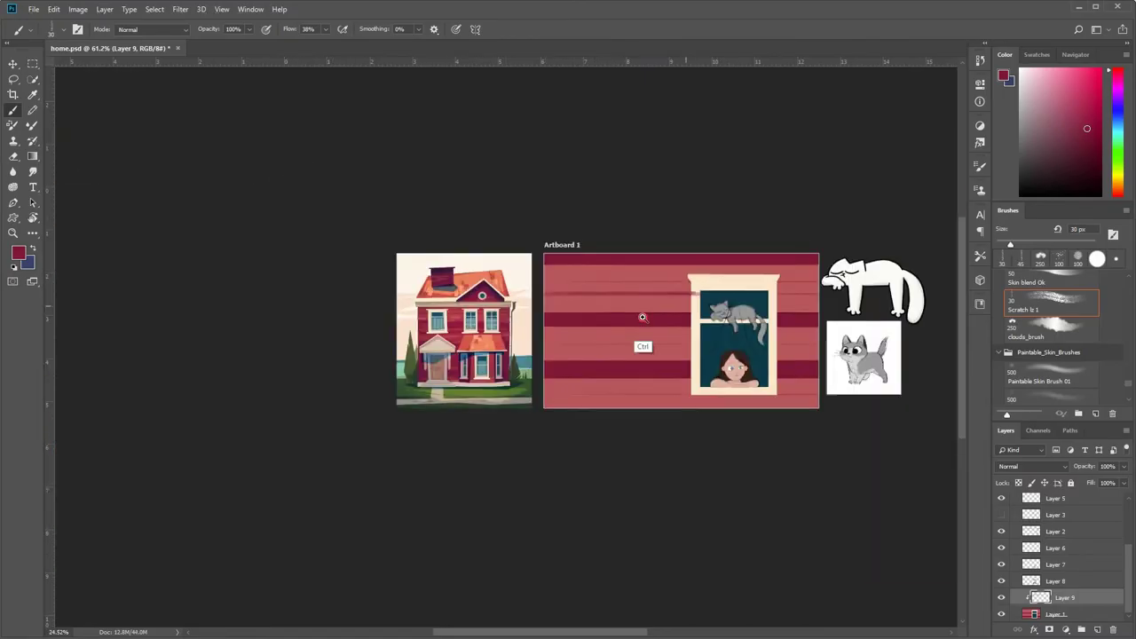
{"action": "scroll", "coordinate": [643, 292], "scroll_direction": "down", "scroll_amount": 3}
{"action": "scroll", "coordinate": [800, 279], "scroll_direction": "up", "scroll_amount": 3}
{"action": "left_click", "coordinate": [800, 278], "text": "shift"}
- Add more straight plank lines left of the window and across the lower and upper wall
{"action": "scroll", "coordinate": [746, 293], "scroll_direction": "down", "scroll_amount": 2}
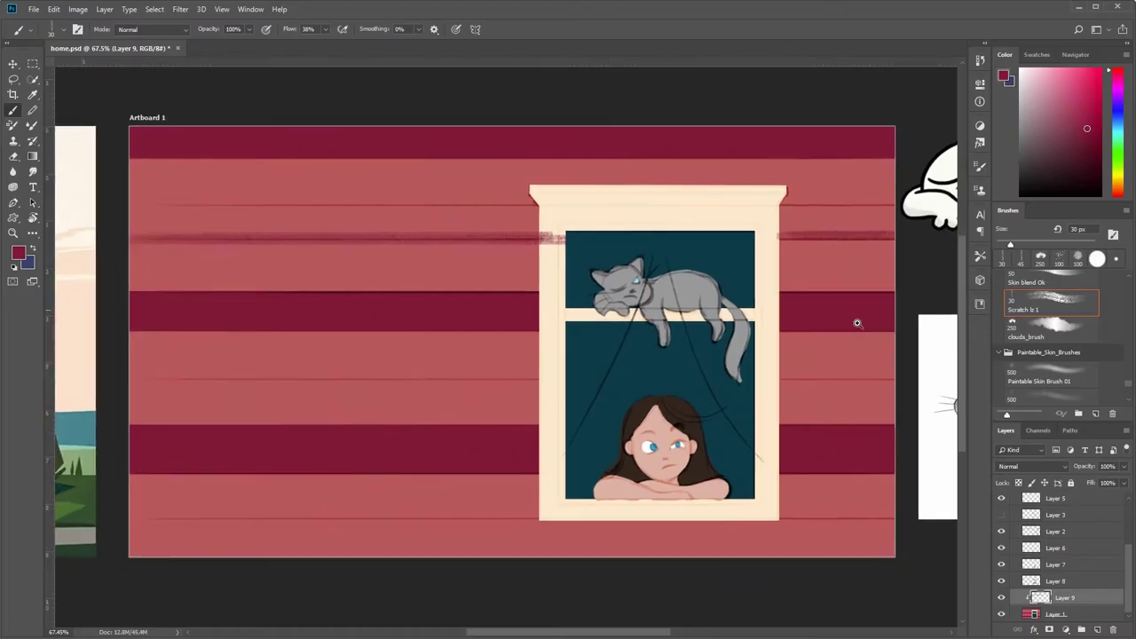
{"action": "left_click_drag", "start_coordinate": [257, 369], "coordinate": [593, 369]}
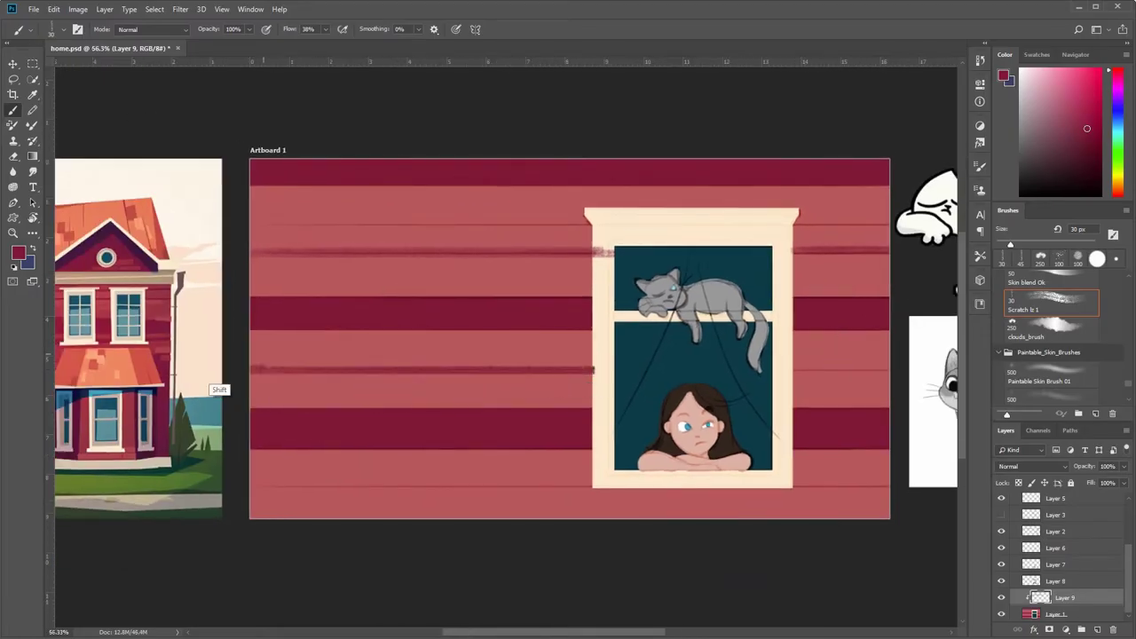
{"action": "left_click", "coordinate": [887, 367], "text": "shift"}
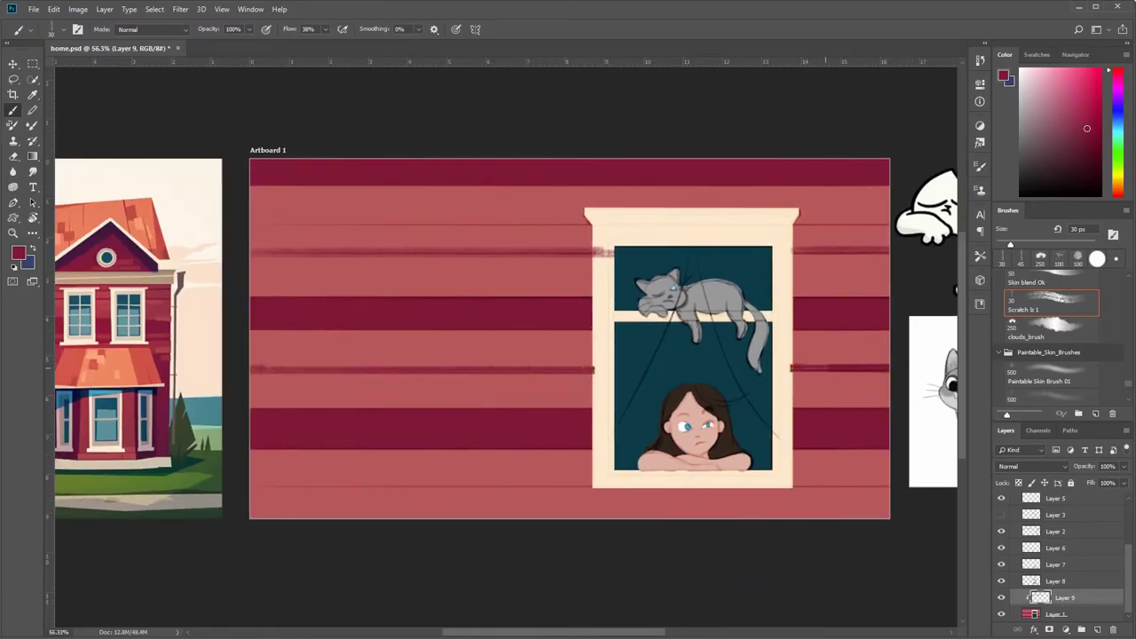
{"action": "left_click_drag", "start_coordinate": [932, 405], "coordinate": [941, 373]}
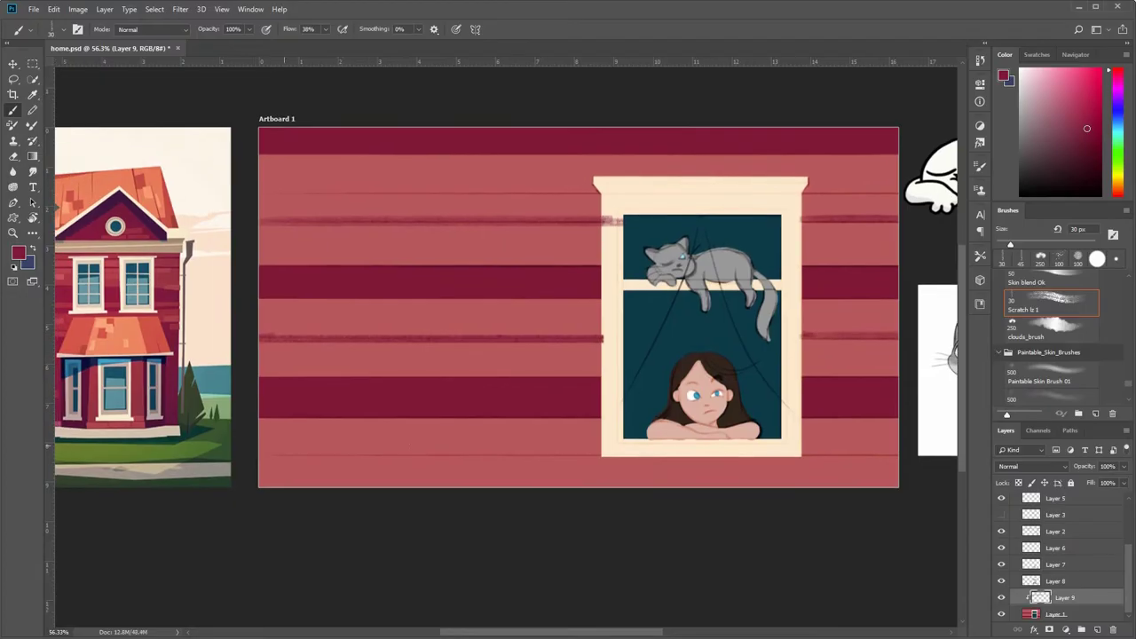
{"action": "left_click_drag", "start_coordinate": [313, 459], "coordinate": [939, 456]}
{"action": "mouse_move", "coordinate": [638, 276]}
{"action": "left_mouse_down"}
{"action": "mouse_move", "coordinate": [595, 276]}
{"action": "mouse_move", "coordinate": [603, 333]}
{"action": "left_mouse_up"}
{"action": "left_click_drag", "start_coordinate": [225, 247], "coordinate": [878, 250]}
{"action": "scroll", "coordinate": [550, 266], "scroll_direction": "down", "scroll_amount": 1}
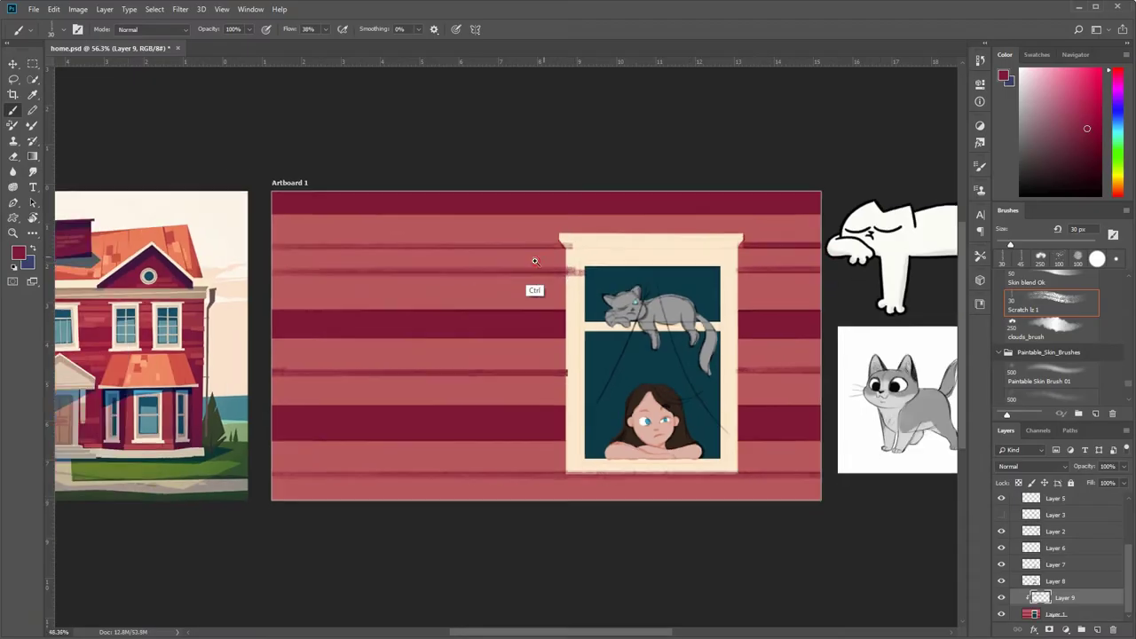
{"action": "scroll", "coordinate": [532, 289], "scroll_direction": "up", "scroll_amount": 2}
{"action": "scroll", "coordinate": [550, 257], "scroll_direction": "up", "scroll_amount": 1}
- Erase the stray red marks from the window frame's corner and bottom edge
{"action": "key", "text": "e"}
{"action": "left_click_drag", "start_coordinate": [538, 284], "coordinate": [530, 236]}
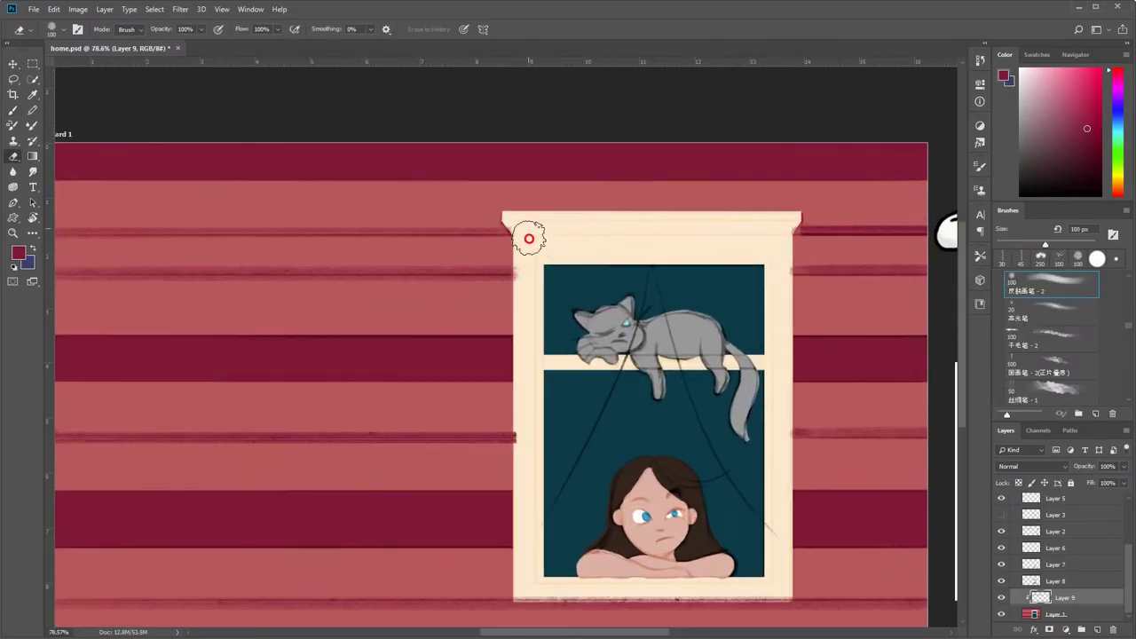
{"action": "left_click_drag", "start_coordinate": [529, 579], "coordinate": [763, 587]}
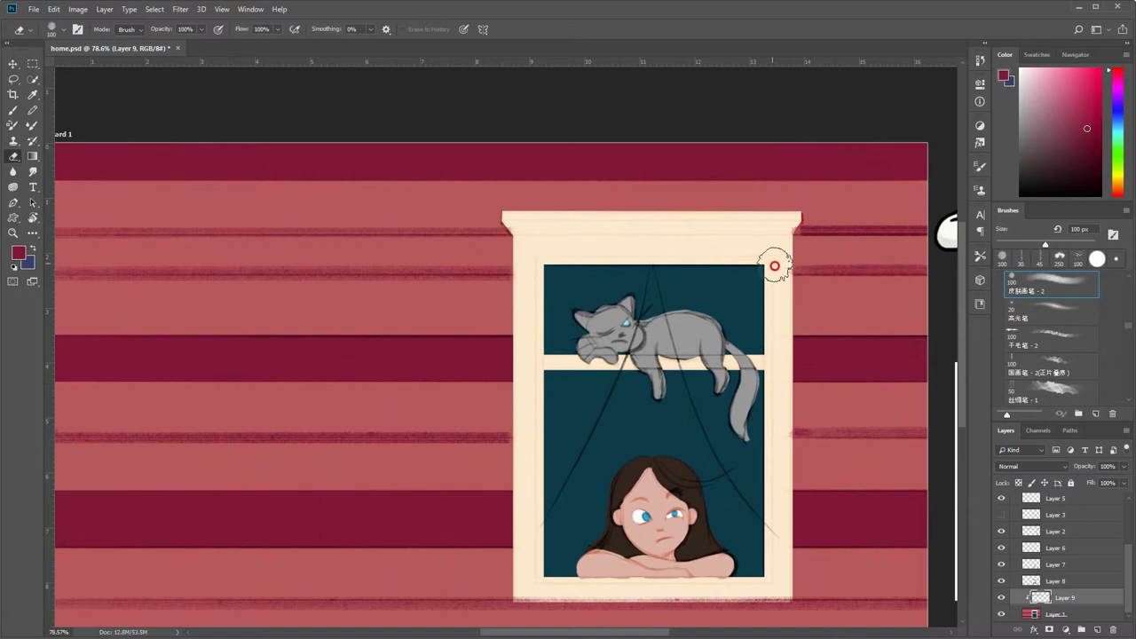
{"action": "scroll", "coordinate": [775, 266], "scroll_direction": "down", "scroll_amount": 2}
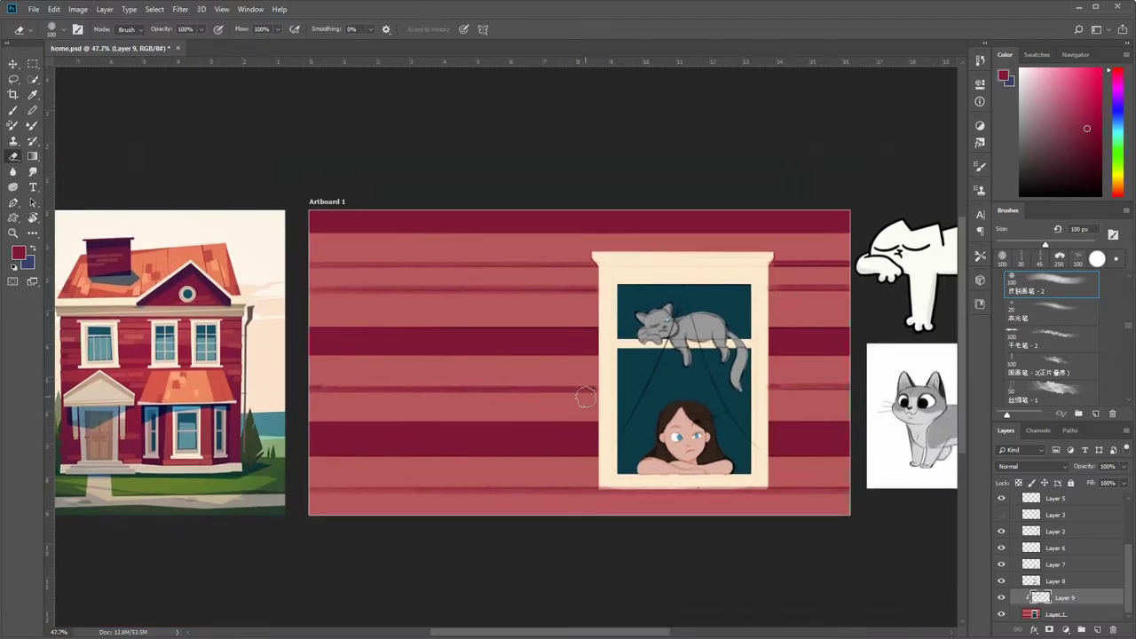
{"action": "scroll", "coordinate": [585, 397], "scroll_direction": "up", "scroll_amount": 2}
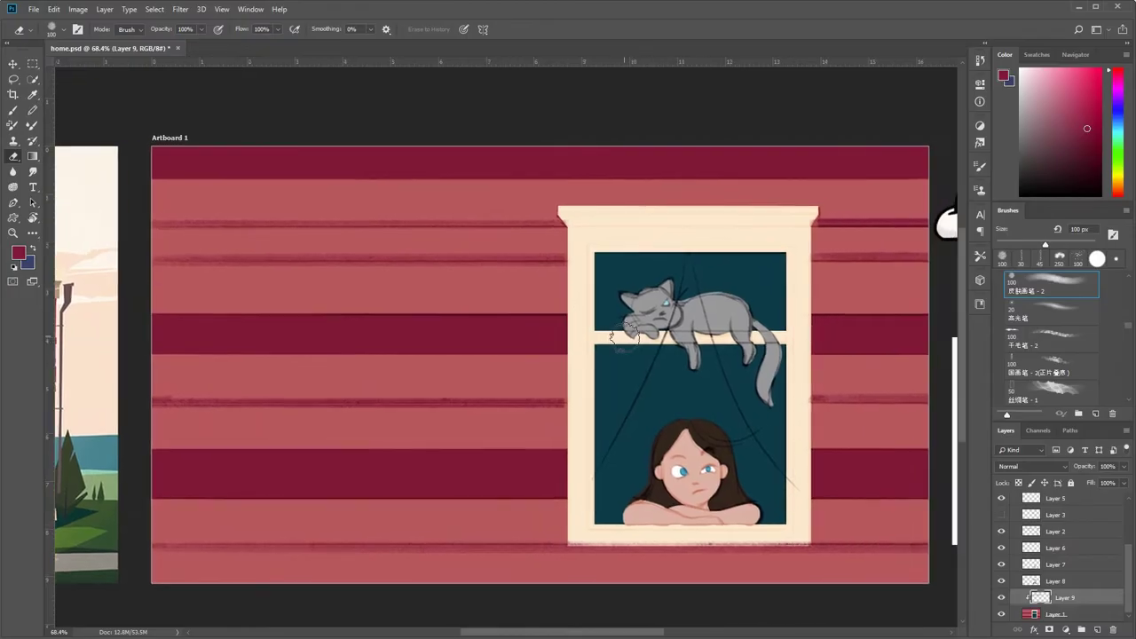
{"action": "mouse_move", "coordinate": [457, 379]}
{"action": "left_mouse_down"}
{"action": "mouse_move", "coordinate": [677, 362]}
{"action": "mouse_move", "coordinate": [515, 337]}
{"action": "left_mouse_up"}
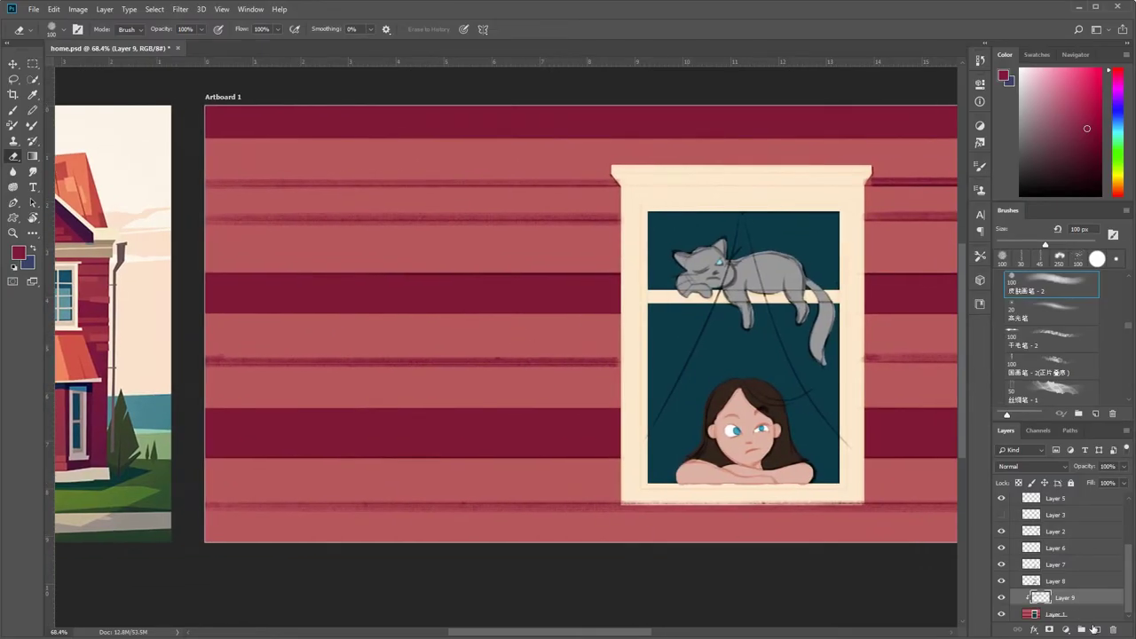
{"action": "left_click", "coordinate": [1095, 629]}
- Switch to the Brush tool and pick the Watercolor_Digital brush preset
{"action": "left_click_drag", "start_coordinate": [716, 293], "coordinate": [634, 290]}
{"action": "key", "text": "b"}
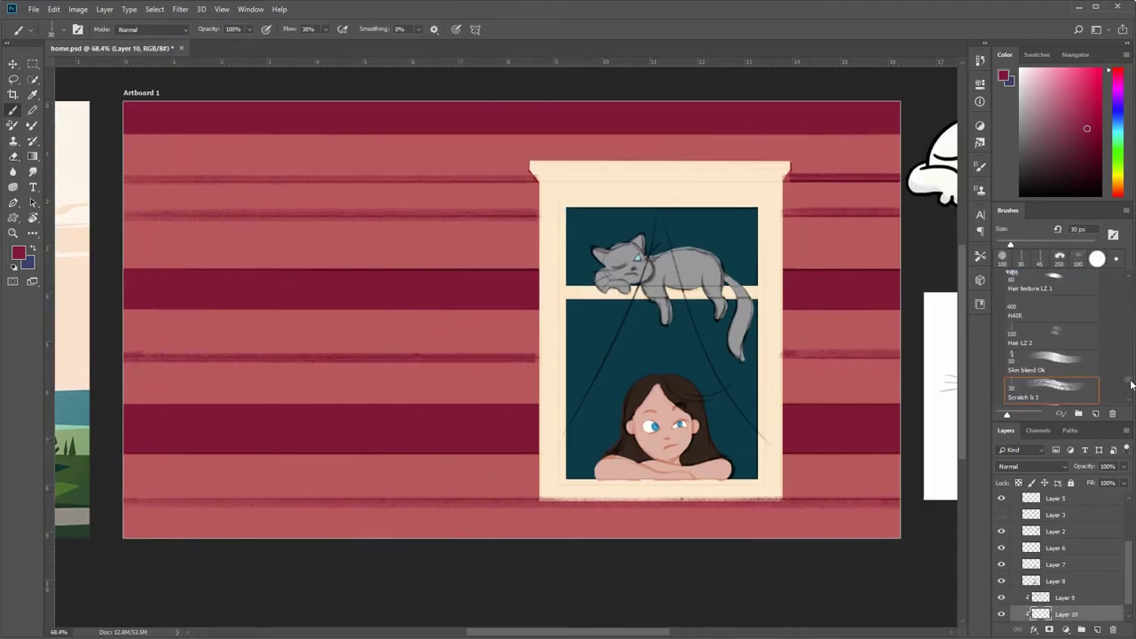
{"action": "scroll", "coordinate": [1131, 354], "scroll_direction": "down", "scroll_amount": 2}
{"action": "scroll", "coordinate": [1132, 331], "scroll_direction": "down", "scroll_amount": 2}
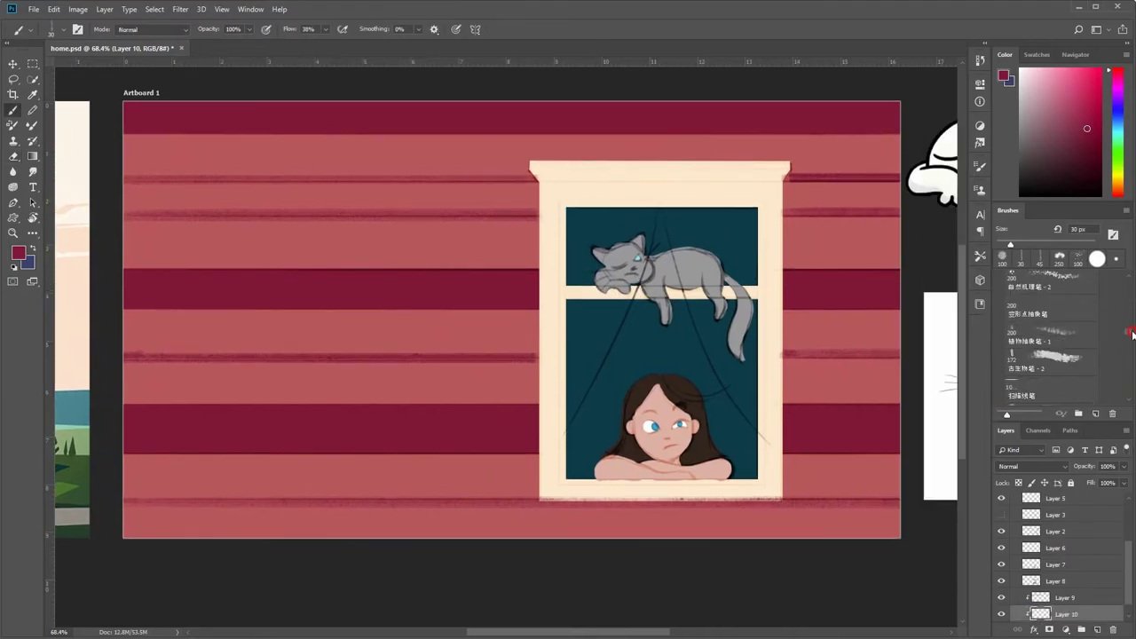
{"action": "scroll", "coordinate": [1131, 331], "scroll_direction": "down", "scroll_amount": 2}
{"action": "scroll", "coordinate": [1132, 331], "scroll_direction": "down", "scroll_amount": 2}
{"action": "scroll", "coordinate": [1132, 330], "scroll_direction": "down", "scroll_amount": 2}
{"action": "left_click", "coordinate": [1047, 344]}
{"action": "key", "text": "comma"}
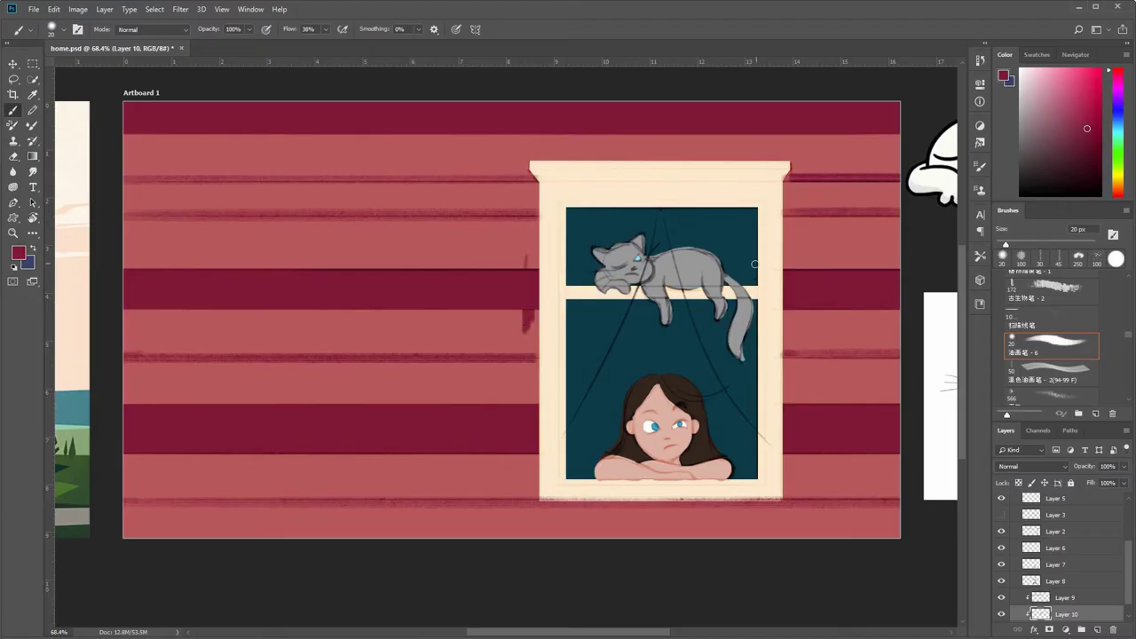
{"action": "key", "text": "comma"}
- Move the view along the window frame, then zoom out to see the whole window
{"action": "scroll", "coordinate": [1128, 401], "scroll_direction": "up", "scroll_amount": 2}
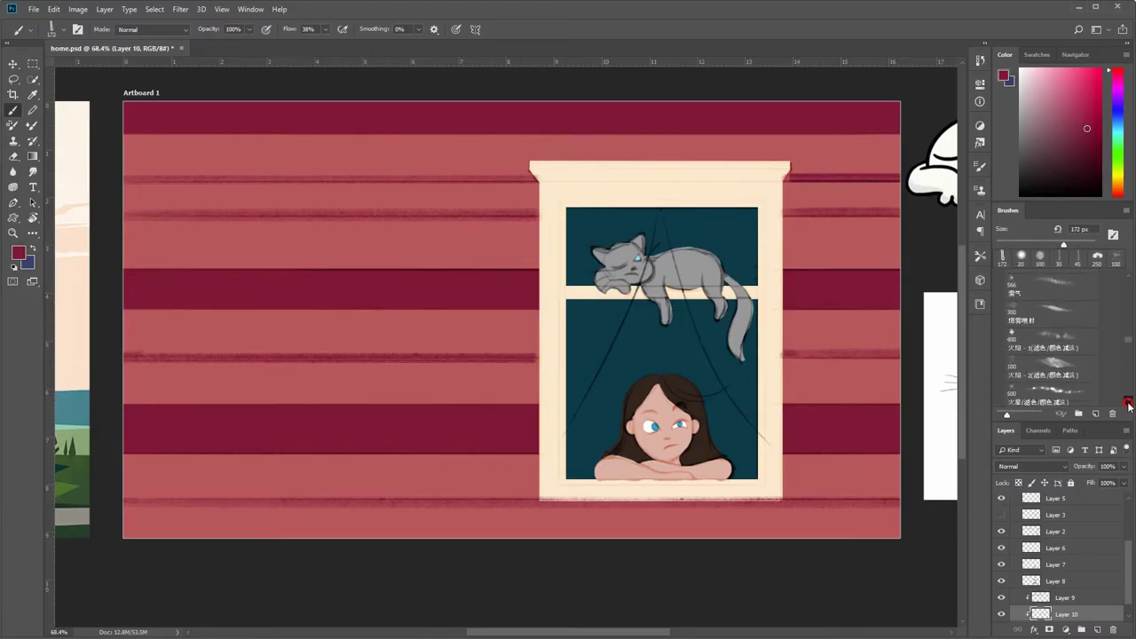
{"action": "scroll", "coordinate": [1127, 400], "scroll_direction": "up", "scroll_amount": 2}
{"action": "scroll", "coordinate": [1127, 400], "scroll_direction": "up", "scroll_amount": 2}
{"action": "scroll", "coordinate": [1129, 318], "scroll_direction": "up", "scroll_amount": 3}
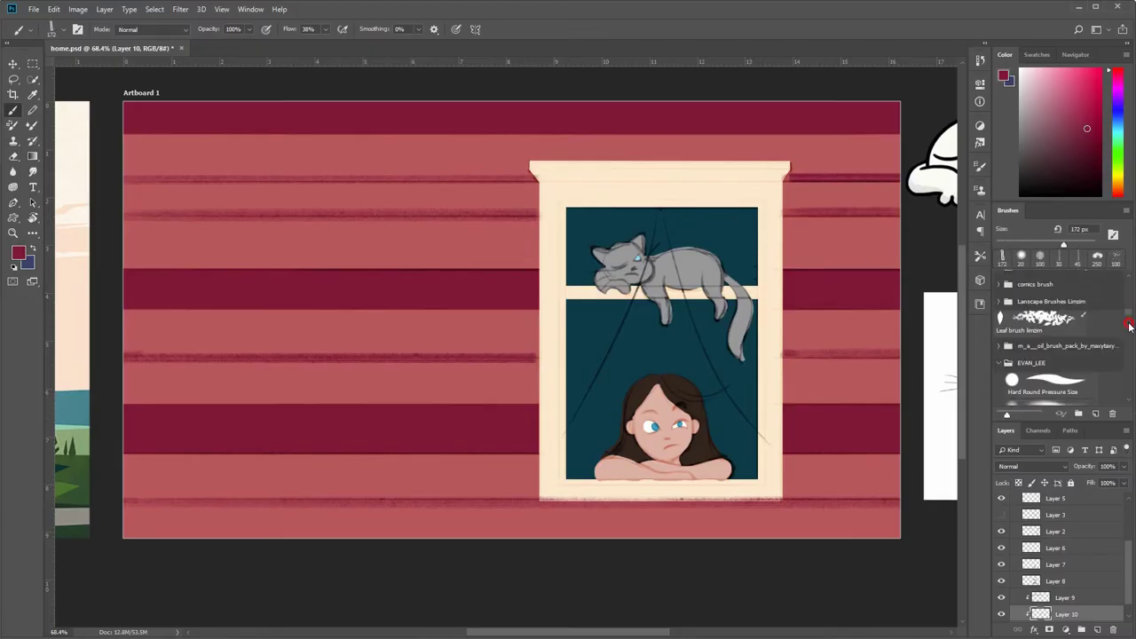
{"action": "scroll", "coordinate": [1125, 409], "scroll_direction": "down", "scroll_amount": 2}
{"action": "scroll", "coordinate": [1125, 410], "scroll_direction": "down", "scroll_amount": 2}
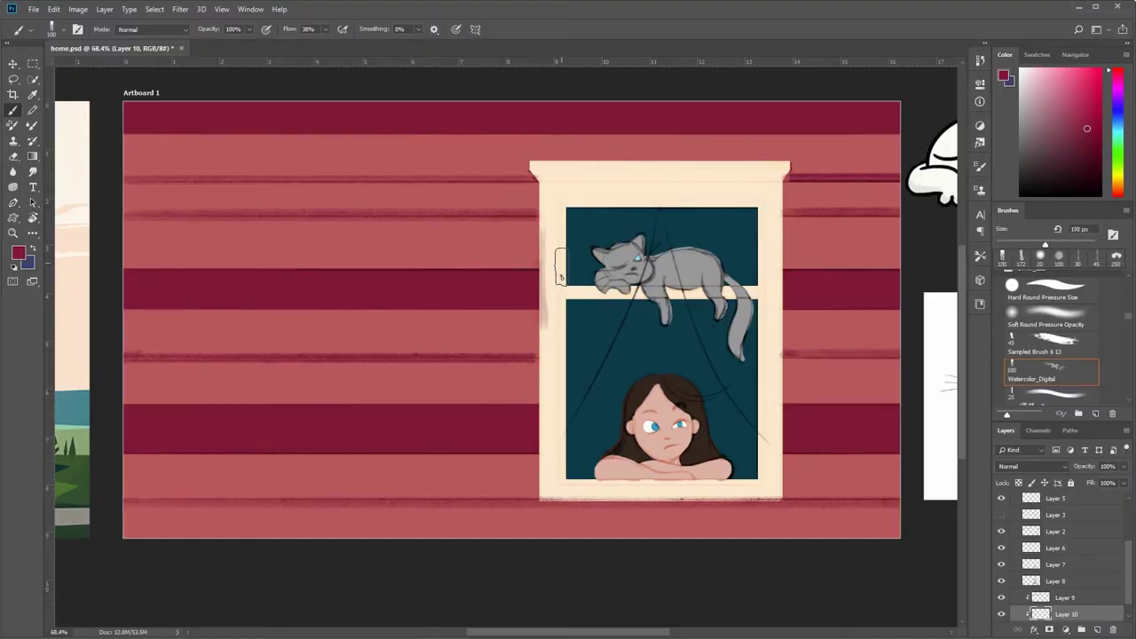
{"action": "scroll", "coordinate": [554, 242], "scroll_direction": "up", "scroll_amount": 2}
{"action": "scroll", "coordinate": [532, 267], "scroll_direction": "up", "scroll_amount": 2}
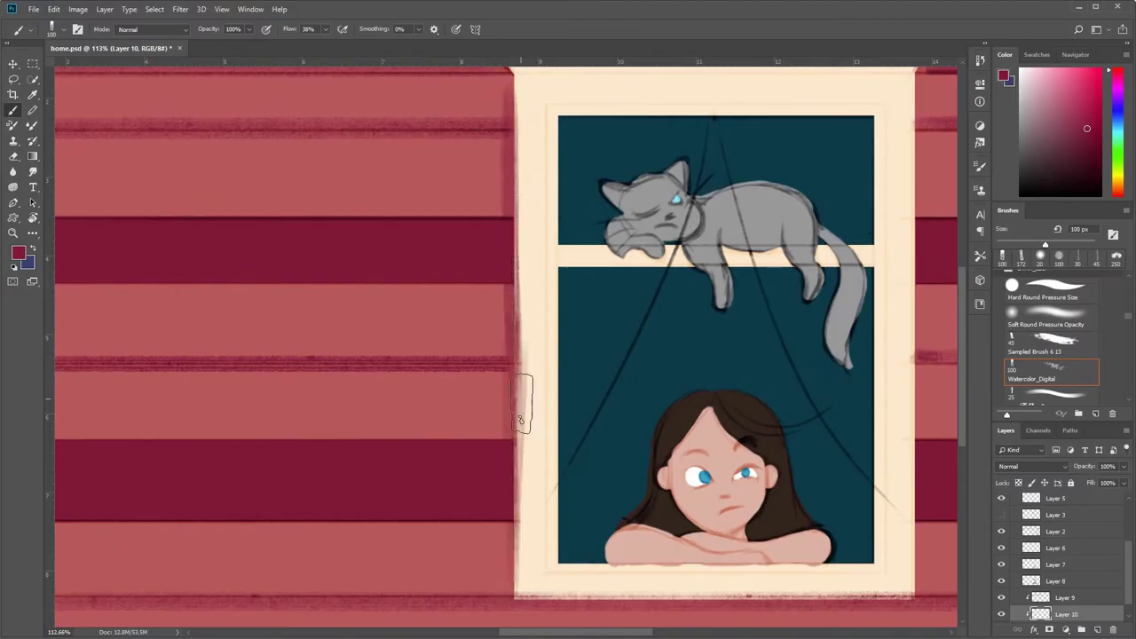
{"action": "mouse_move", "coordinate": [573, 367]}
{"action": "left_mouse_down"}
{"action": "mouse_move", "coordinate": [559, 540]}
{"action": "mouse_move", "coordinate": [499, 363]}
{"action": "left_mouse_up"}
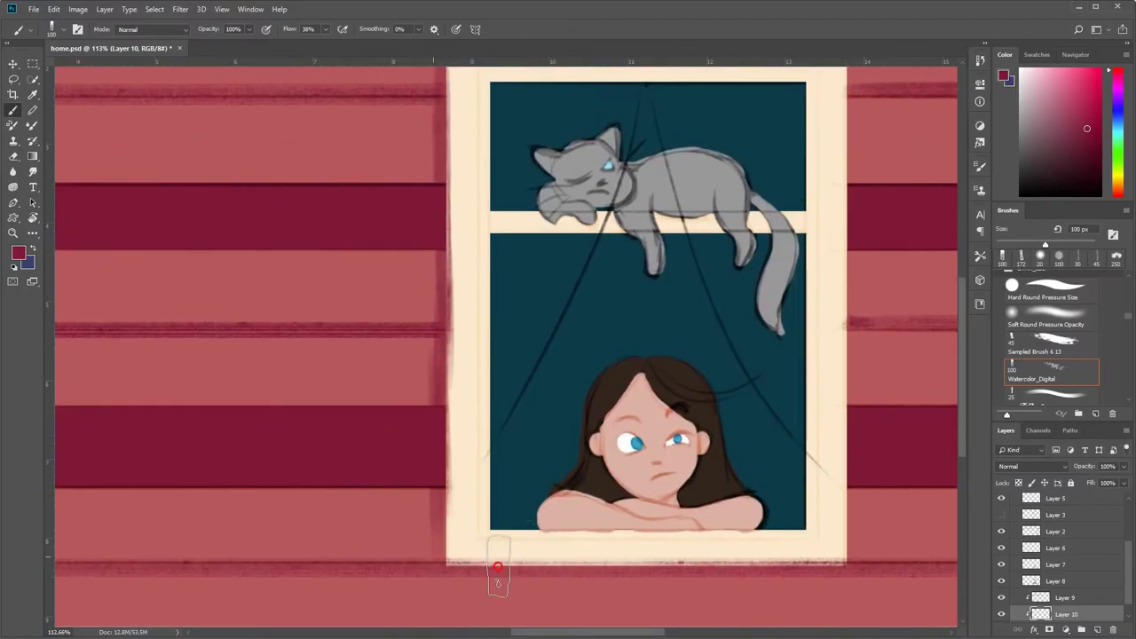
{"action": "scroll", "coordinate": [900, 525], "scroll_direction": "down", "scroll_amount": 1}
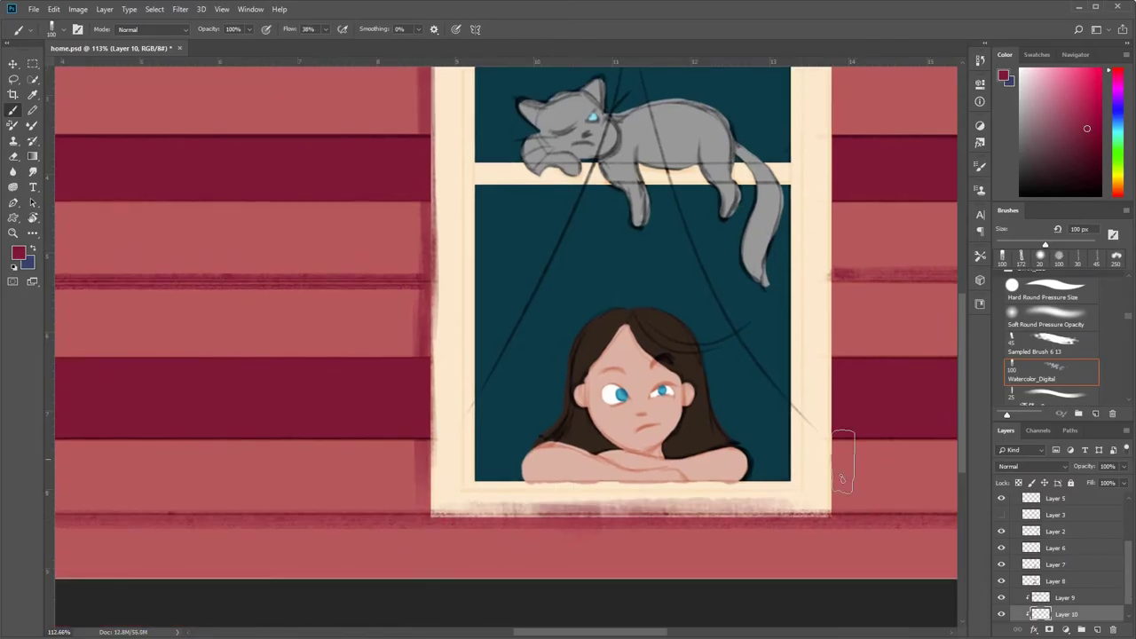
{"action": "scroll", "coordinate": [842, 477], "scroll_direction": "up", "scroll_amount": 4}
{"action": "scroll", "coordinate": [842, 477], "scroll_direction": "right", "scroll_amount": 2}
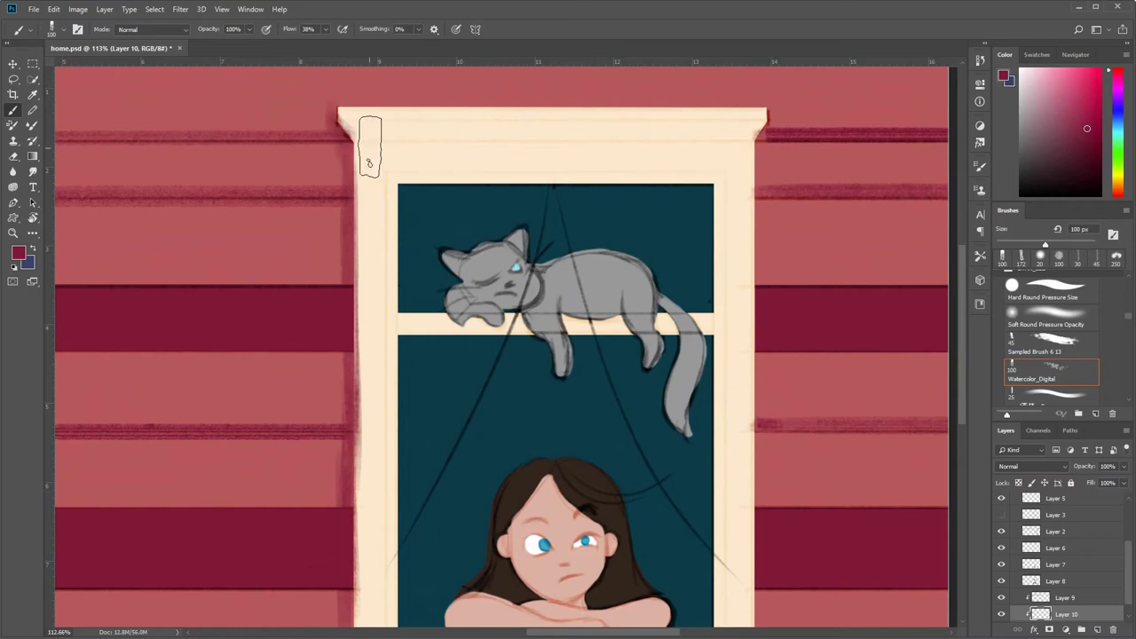
{"action": "mouse_move", "coordinate": [491, 317]}
{"action": "left_mouse_down"}
{"action": "mouse_move", "coordinate": [527, 192]}
{"action": "mouse_move", "coordinate": [536, 205]}
{"action": "mouse_move", "coordinate": [602, 193]}
{"action": "left_mouse_up"}
- Sample the frame's cream colour and draw a straight shadow line under the cornice
{"action": "left_click", "coordinate": [601, 193], "text": "alt"}
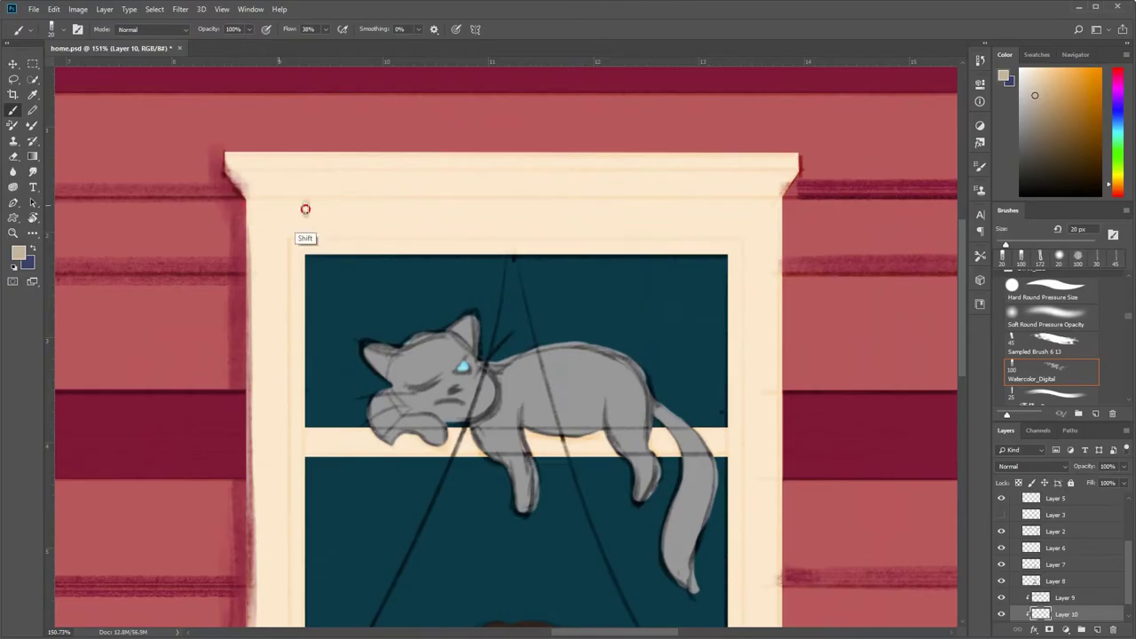
{"action": "mouse_move", "coordinate": [304, 203]}
{"action": "left_mouse_down"}
{"action": "mouse_move", "coordinate": [858, 193]}
{"action": "mouse_move", "coordinate": [781, 231]}
{"action": "mouse_move", "coordinate": [794, 257]}
{"action": "left_mouse_up"}
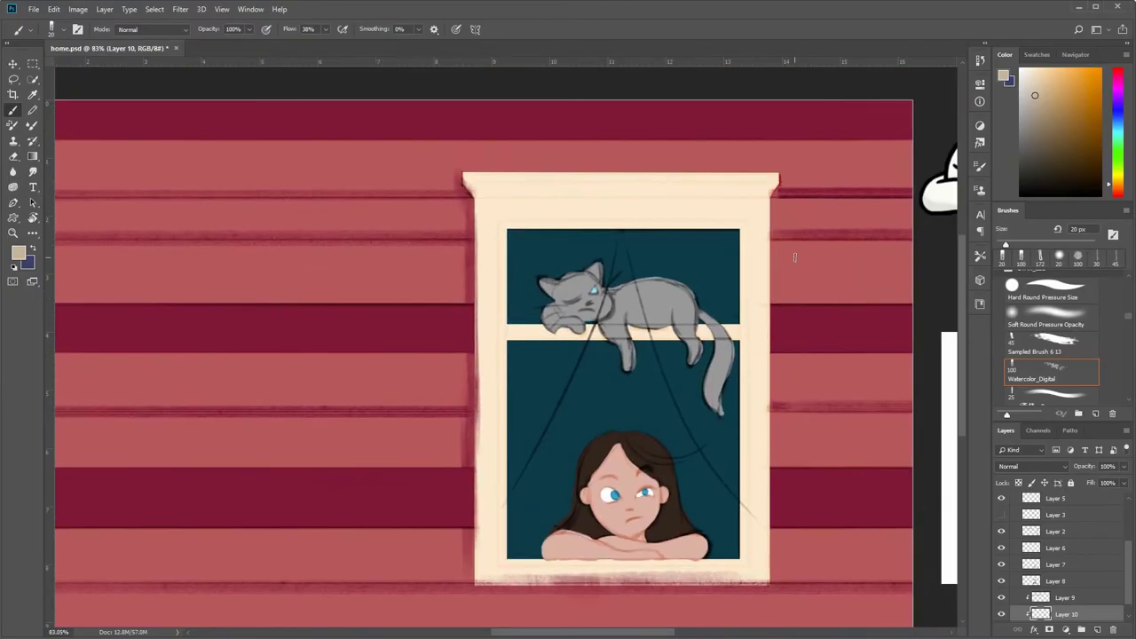
{"action": "scroll", "coordinate": [1095, 573], "scroll_direction": "down", "scroll_amount": 2}
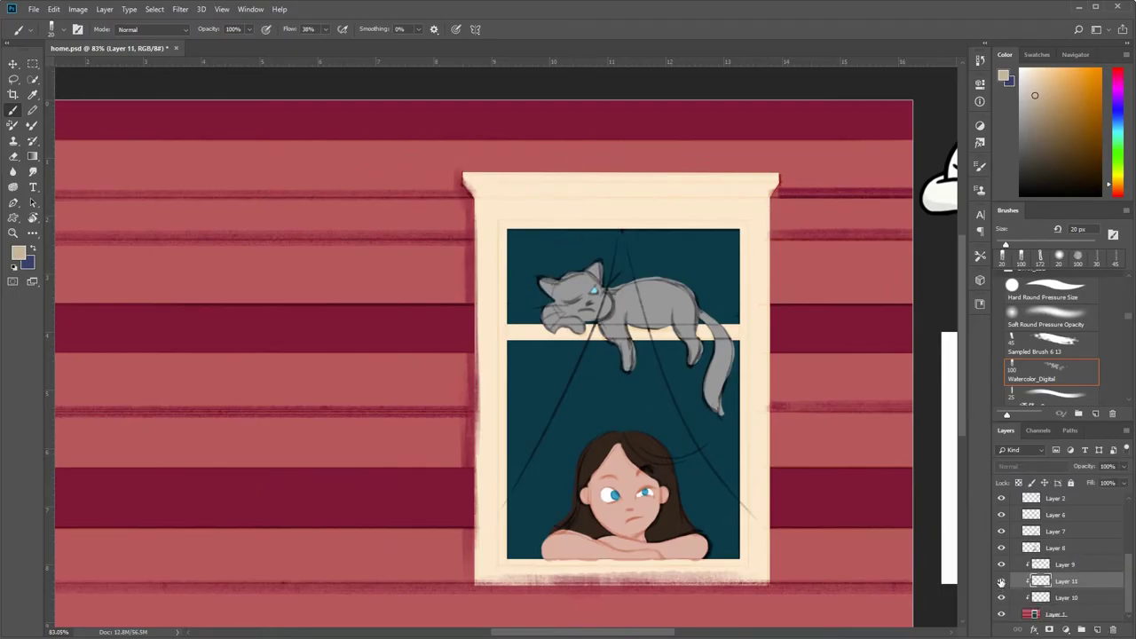
{"action": "scroll", "coordinate": [605, 193], "scroll_direction": "up", "scroll_amount": 4}
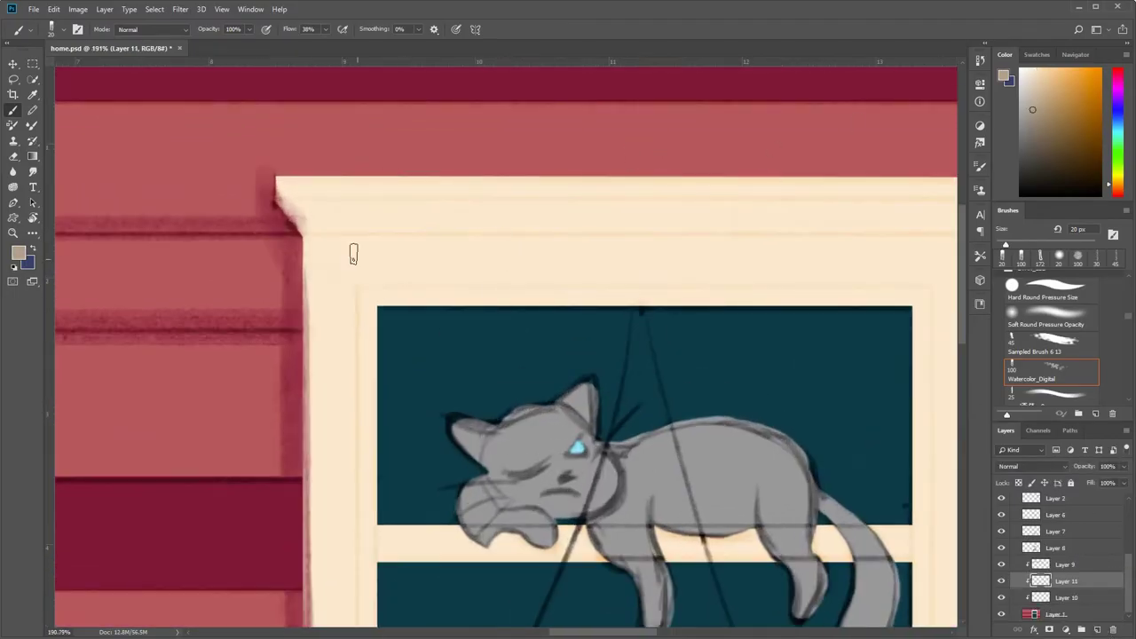
{"action": "left_click", "coordinate": [302, 235]}
{"action": "left_click", "coordinate": [891, 235], "text": "shift"}
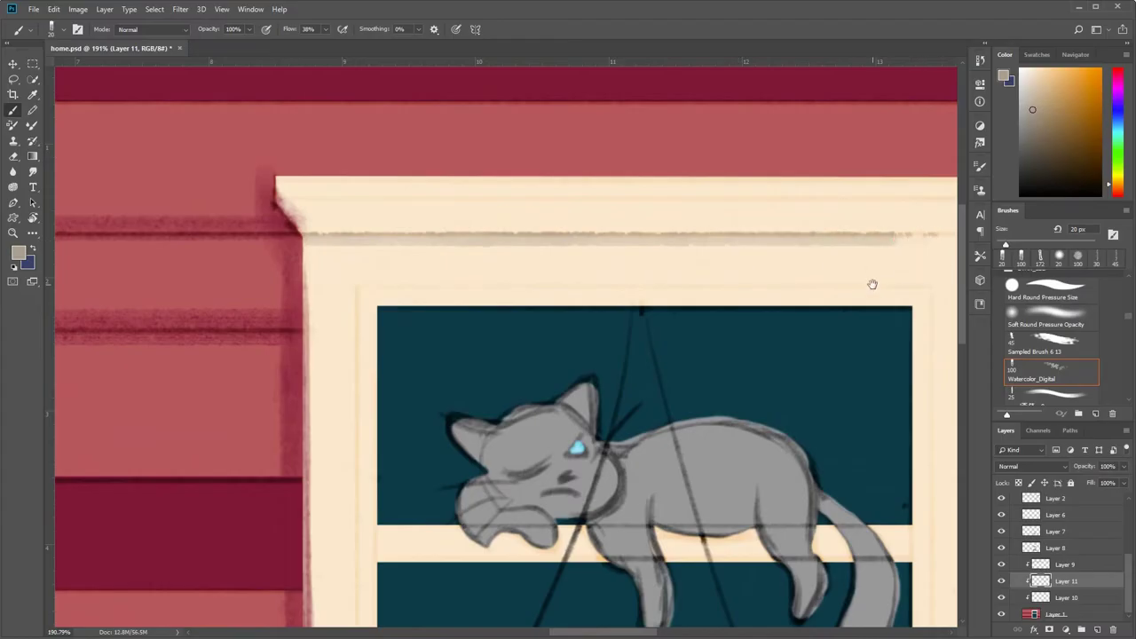
- Enlarge the brush to 35 px and shade the window's top inner edge
{"action": "left_click_drag", "start_coordinate": [872, 283], "coordinate": [700, 249]}
{"action": "scroll", "coordinate": [621, 288], "scroll_direction": "down", "scroll_amount": 3}
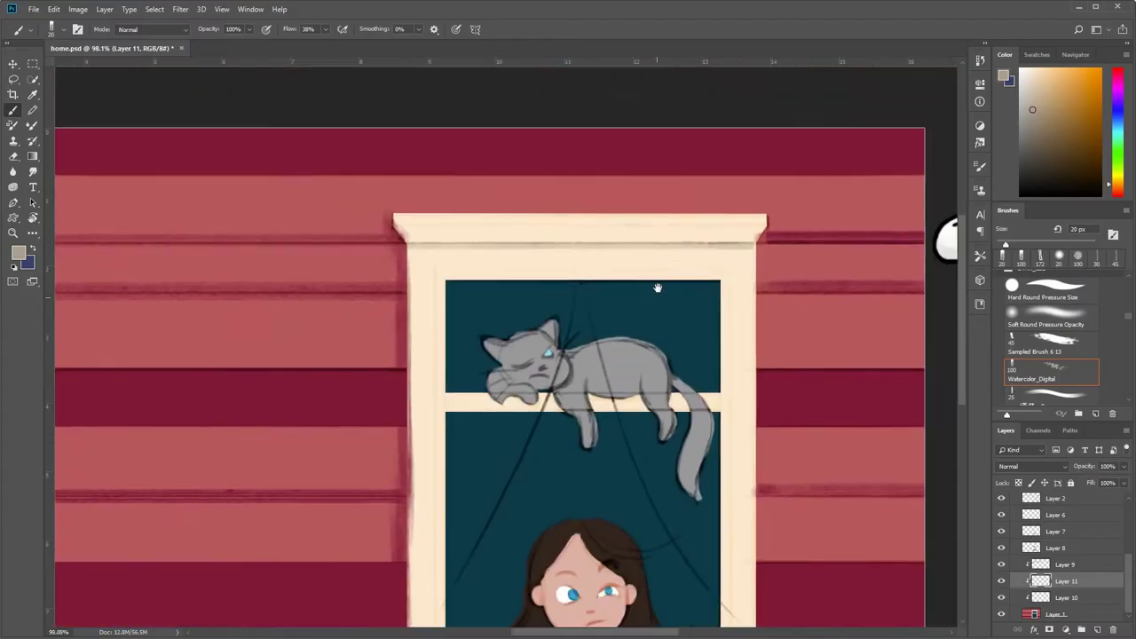
{"action": "left_click_drag", "start_coordinate": [657, 288], "coordinate": [674, 205]}
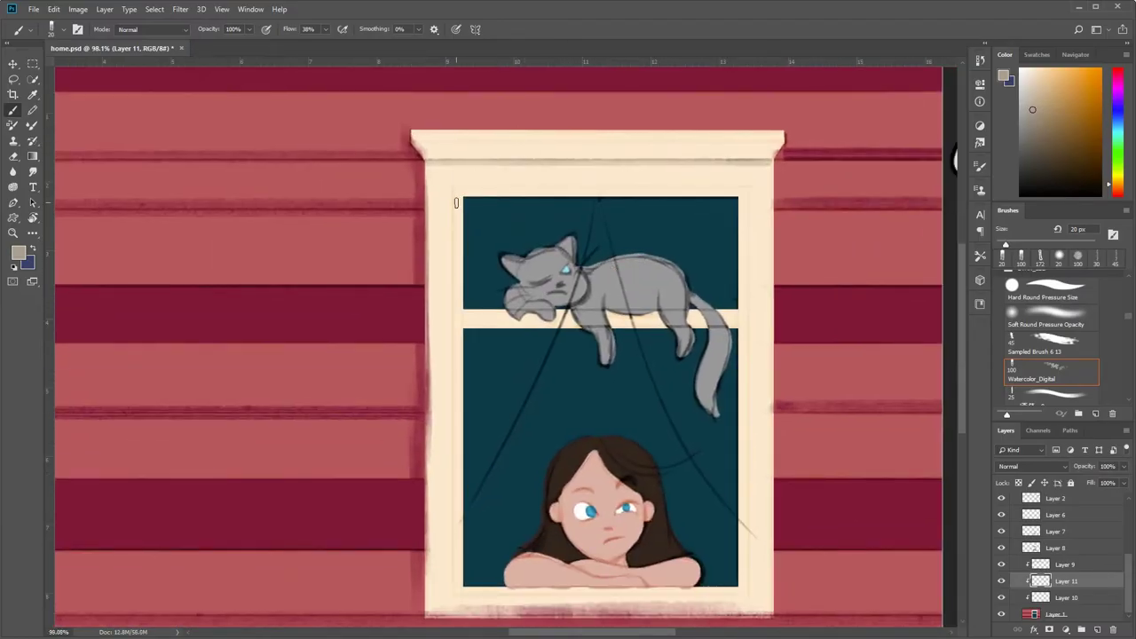
{"action": "scroll", "coordinate": [430, 150], "scroll_direction": "up", "scroll_amount": 2}
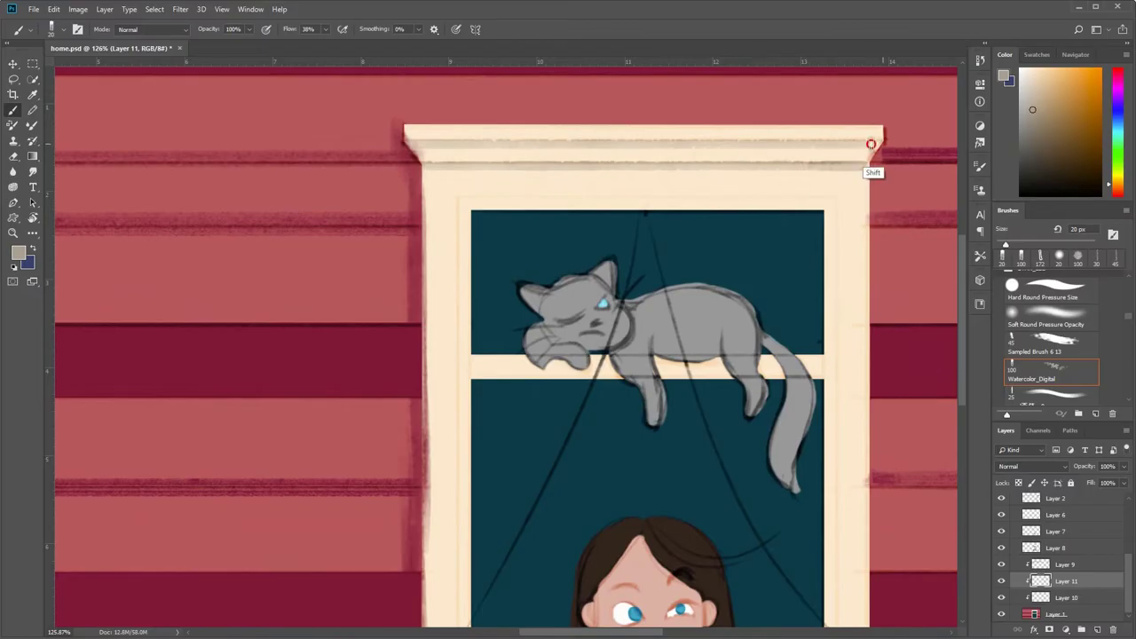
{"action": "scroll", "coordinate": [733, 253], "scroll_direction": "down", "scroll_amount": 1}
{"action": "scroll", "coordinate": [488, 587], "scroll_direction": "down", "scroll_amount": 1}
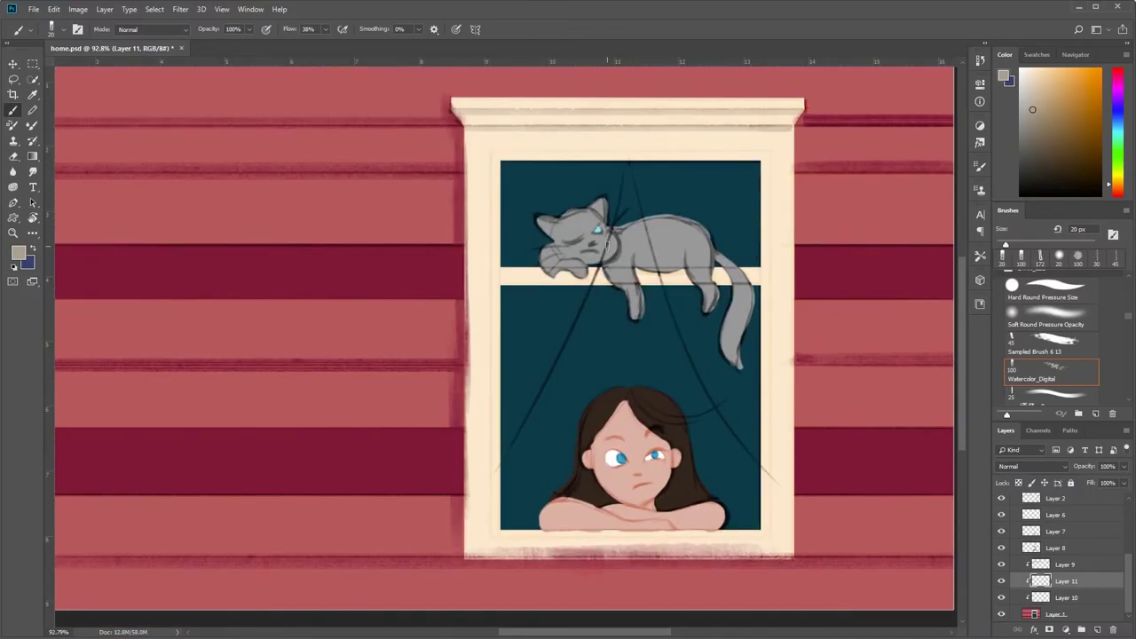
{"action": "scroll", "coordinate": [606, 241], "scroll_direction": "up", "scroll_amount": 2}
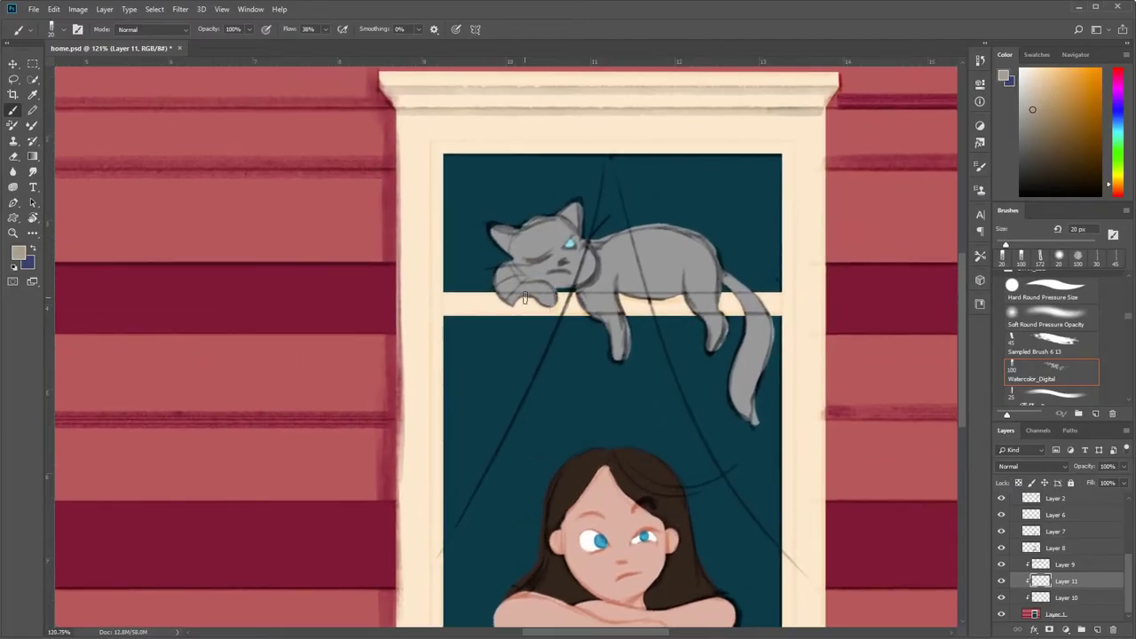
{"action": "key", "text": "bracketright"}
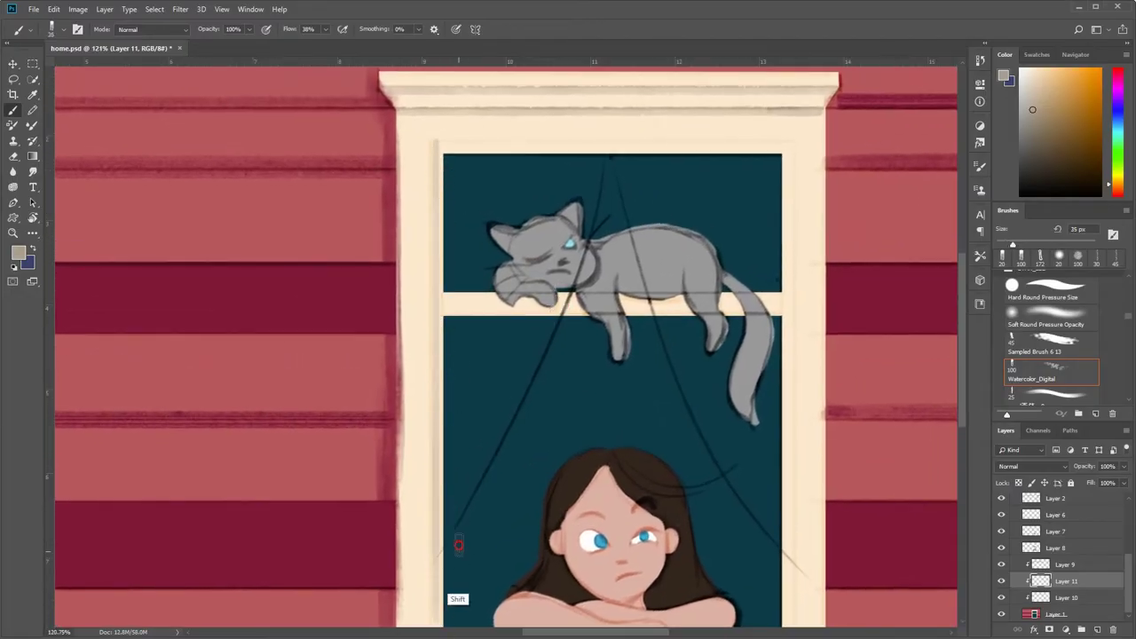
{"action": "left_click", "coordinate": [436, 621], "text": "shift"}
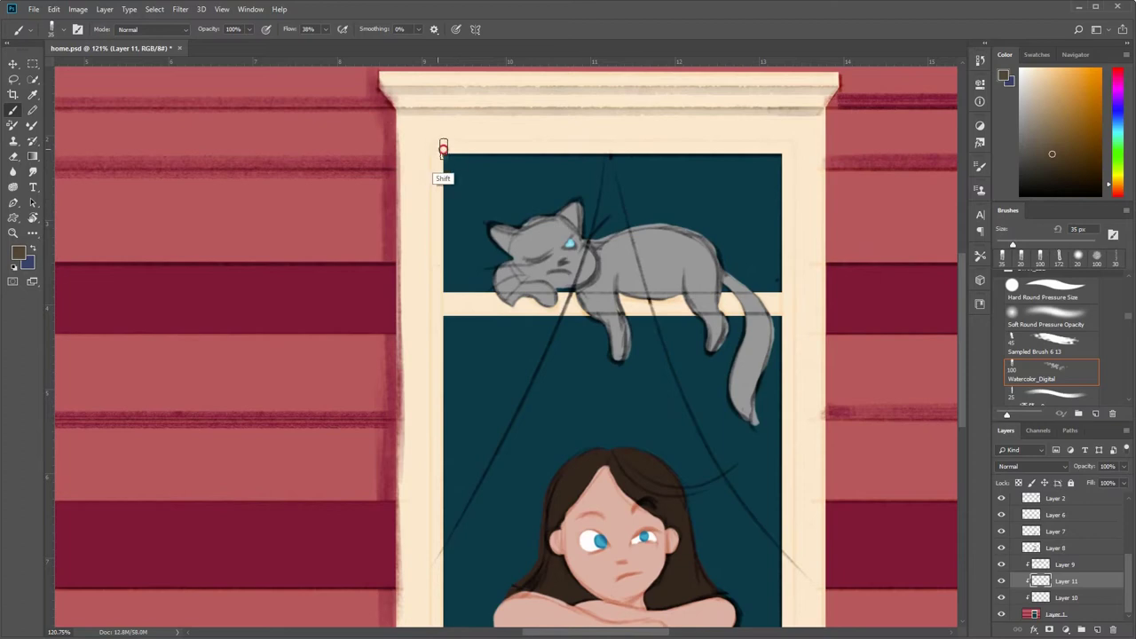
{"action": "left_click_drag", "start_coordinate": [444, 147], "coordinate": [778, 157]}
{"action": "left_click_drag", "start_coordinate": [441, 147], "coordinate": [438, 622]}
- Shade the window's left inner edge and the bottom inner edge above the sill
{"action": "scroll", "coordinate": [439, 532], "scroll_direction": "down", "scroll_amount": 3}
{"action": "left_click_drag", "start_coordinate": [439, 411], "coordinate": [429, 480]}
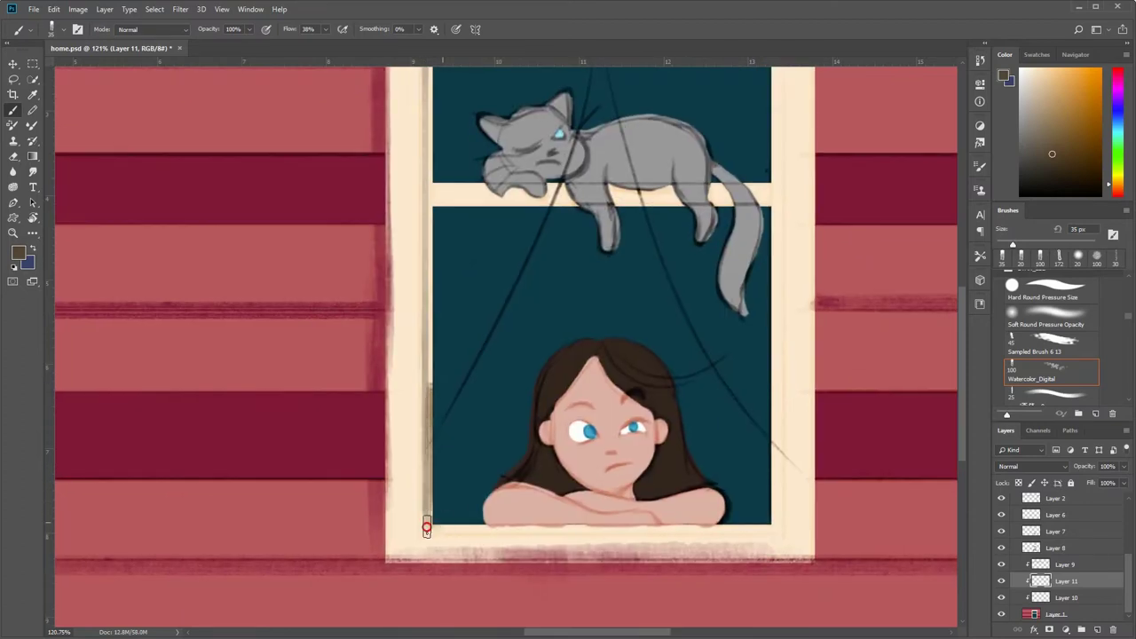
{"action": "left_click_drag", "start_coordinate": [455, 217], "coordinate": [456, 324]}
{"action": "left_click_drag", "start_coordinate": [429, 147], "coordinate": [427, 345]}
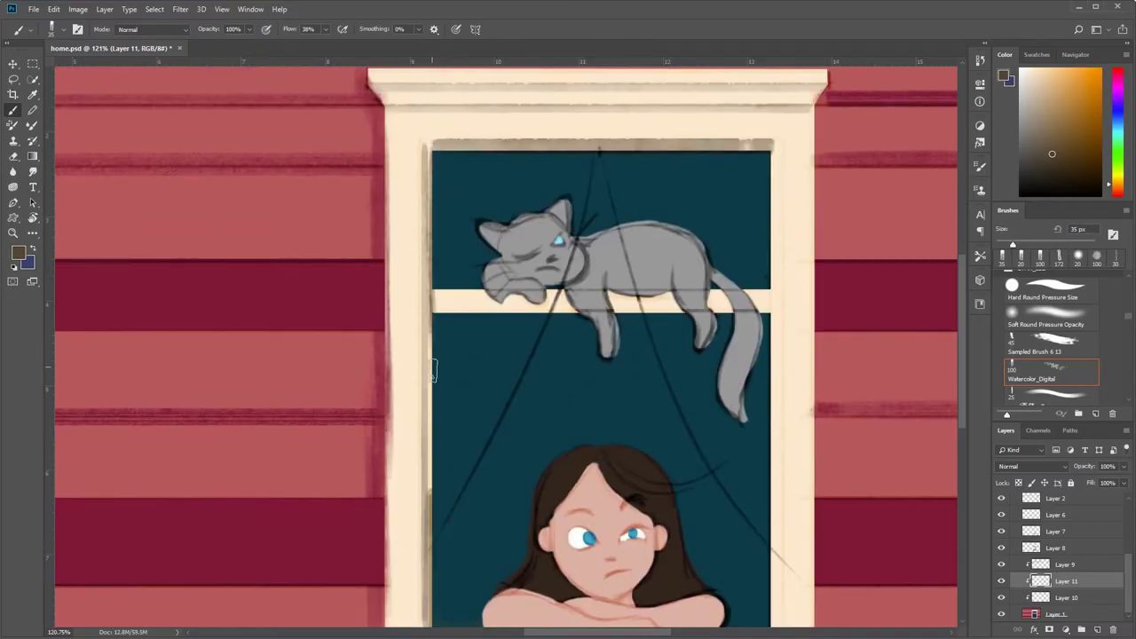
{"action": "mouse_move", "coordinate": [426, 297]}
{"action": "left_mouse_down"}
{"action": "mouse_move", "coordinate": [423, 514]}
{"action": "mouse_move", "coordinate": [424, 344]}
{"action": "mouse_move", "coordinate": [423, 486]}
{"action": "left_mouse_up"}
{"action": "scroll", "coordinate": [422, 487], "scroll_direction": "down", "scroll_amount": 3}
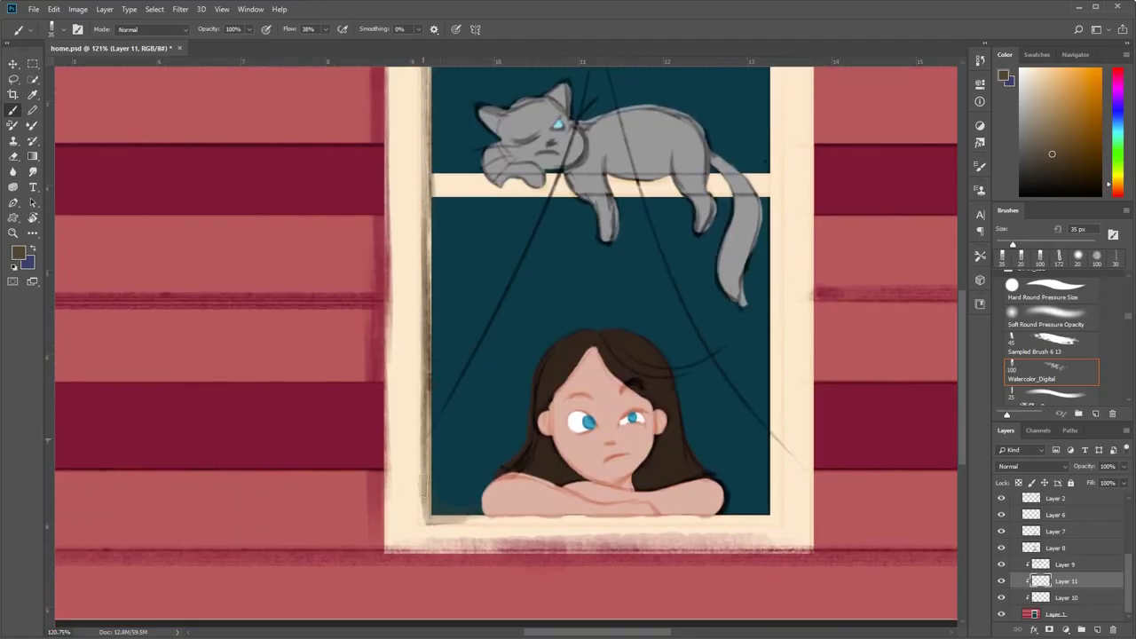
{"action": "left_click_drag", "start_coordinate": [516, 522], "coordinate": [772, 514]}
- Paint dark shadow down the window's right inner edge, top to bottom
{"action": "scroll", "coordinate": [421, 497], "scroll_direction": "up", "scroll_amount": 2}
{"action": "scroll", "coordinate": [474, 497], "scroll_direction": "up", "scroll_amount": 2}
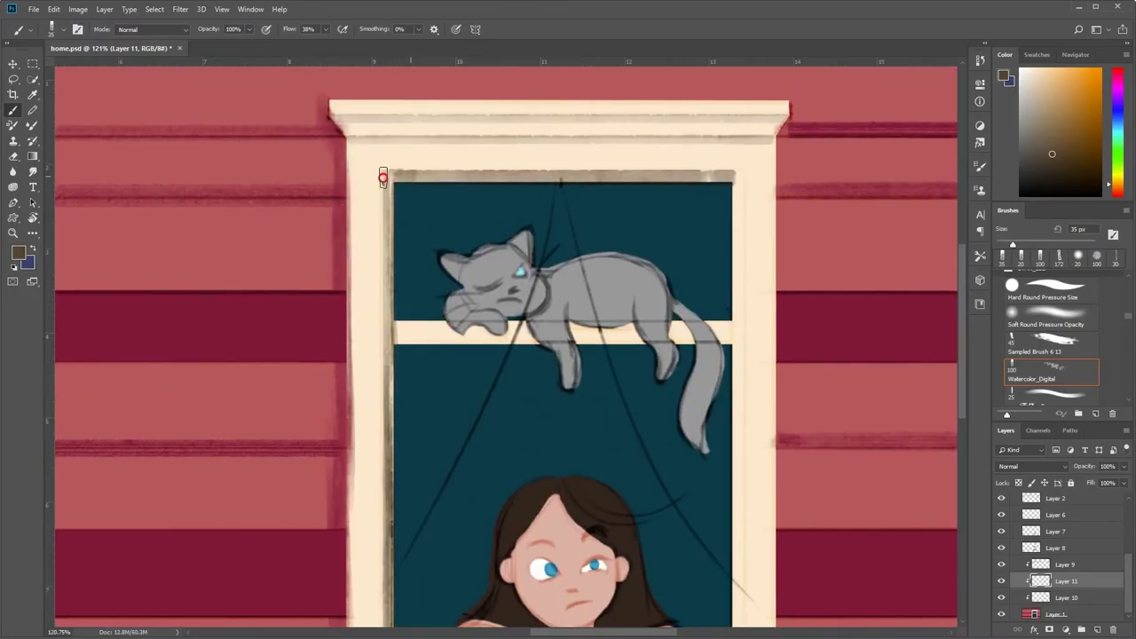
{"action": "mouse_move", "coordinate": [381, 174]}
{"action": "left_mouse_down"}
{"action": "mouse_move", "coordinate": [743, 173]}
{"action": "mouse_move", "coordinate": [736, 257]}
{"action": "left_mouse_up"}
{"action": "scroll", "coordinate": [736, 257], "scroll_direction": "down", "scroll_amount": 1}
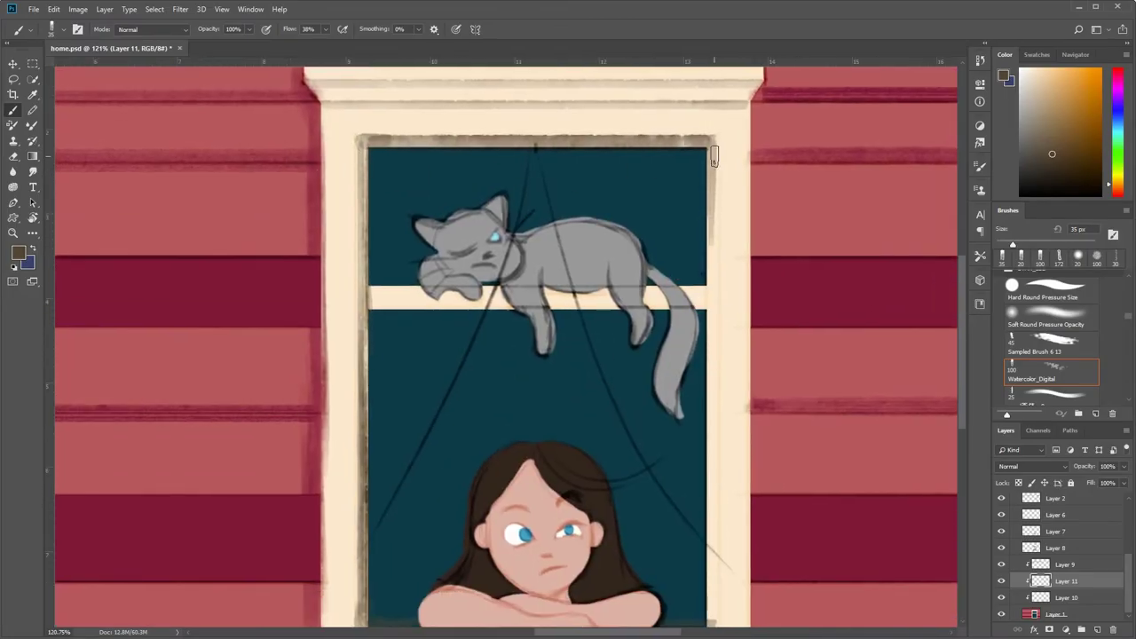
{"action": "left_click_drag", "start_coordinate": [713, 147], "coordinate": [712, 302]}
{"action": "left_click", "coordinate": [710, 393], "text": "shift"}
{"action": "scroll", "coordinate": [710, 393], "scroll_direction": "down", "scroll_amount": 1}
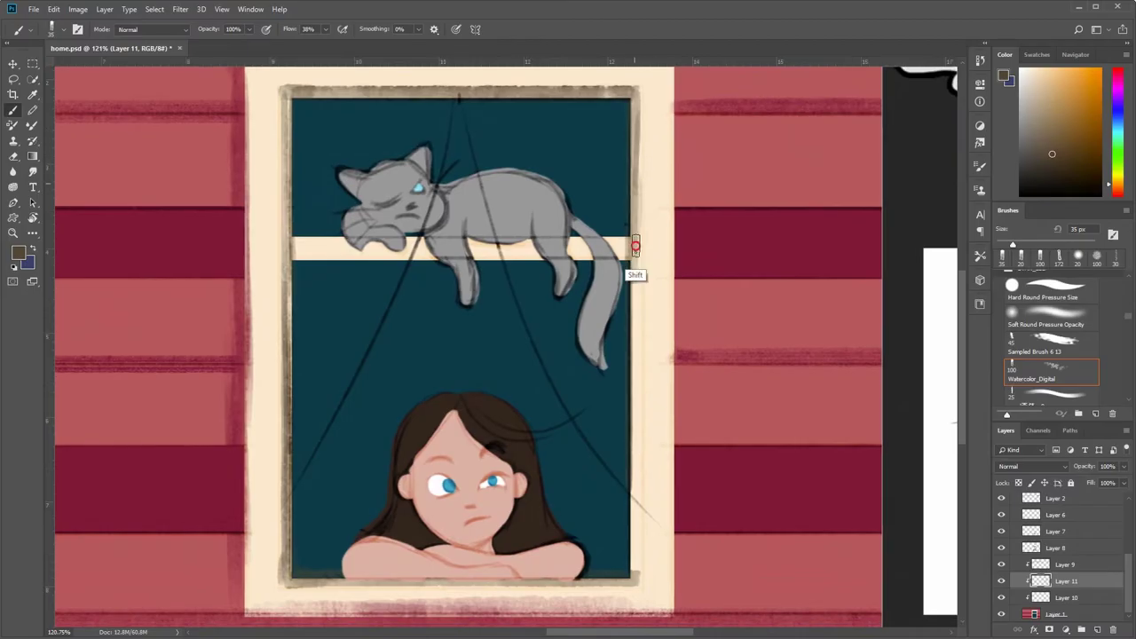
{"action": "left_click_drag", "start_coordinate": [634, 246], "coordinate": [633, 468]}
{"action": "left_click_drag", "start_coordinate": [632, 417], "coordinate": [637, 558]}
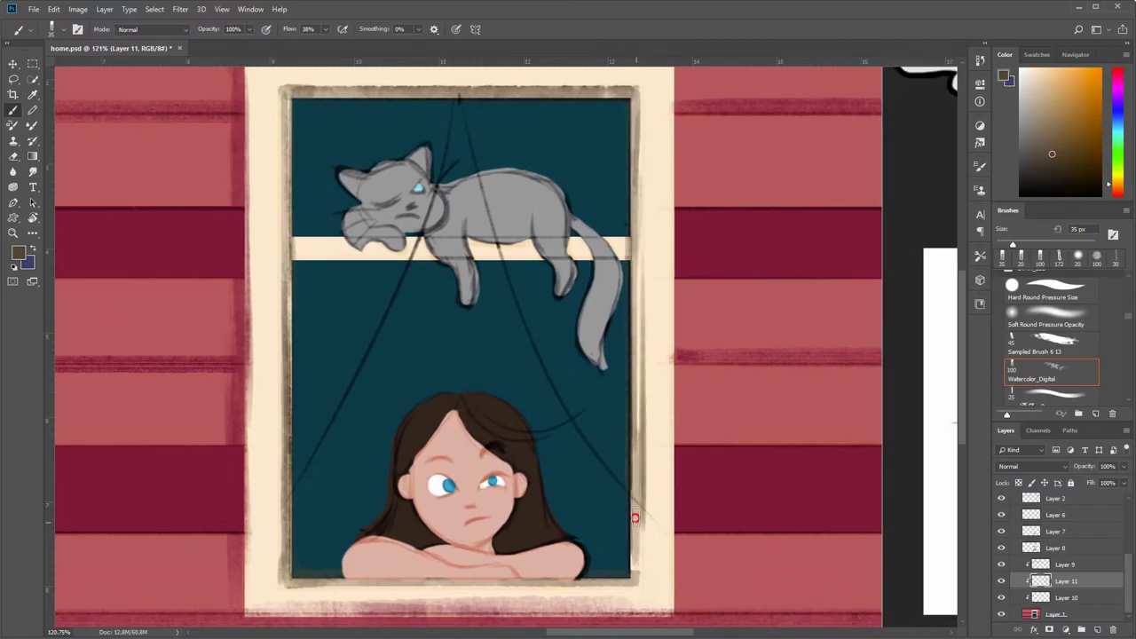
{"action": "left_click_drag", "start_coordinate": [633, 106], "coordinate": [633, 363]}
{"action": "left_click_drag", "start_coordinate": [633, 169], "coordinate": [635, 490]}
{"action": "left_click_drag", "start_coordinate": [637, 281], "coordinate": [637, 387]}
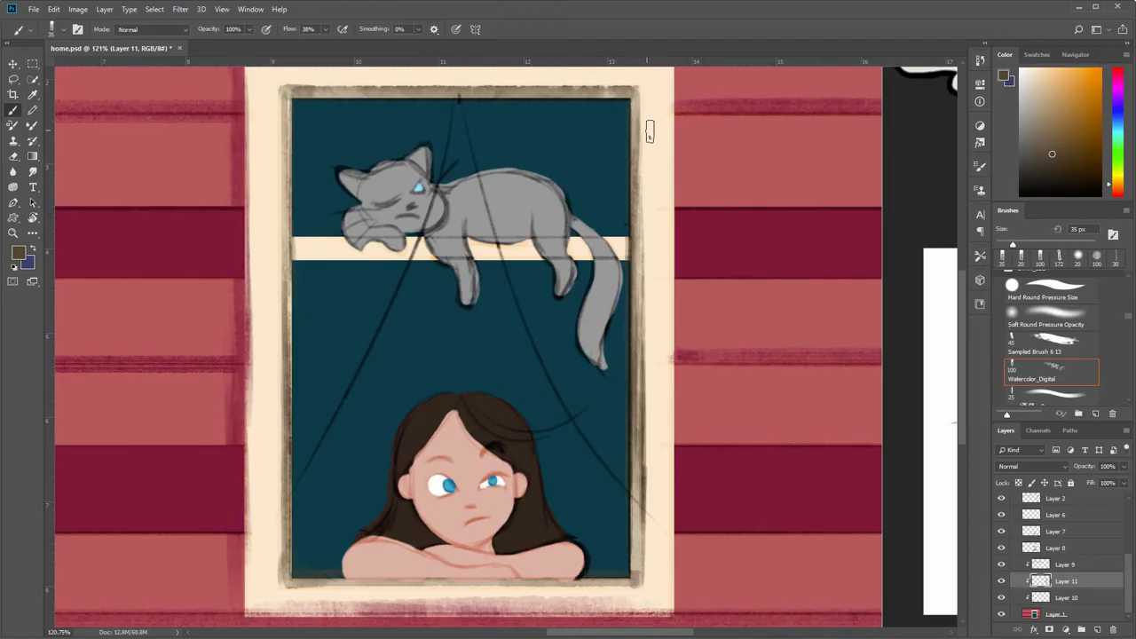
{"action": "left_click_drag", "start_coordinate": [635, 110], "coordinate": [635, 341]}
- Darken the cornice with strokes from left to right
{"action": "scroll", "coordinate": [696, 349], "scroll_direction": "down", "scroll_amount": 2}
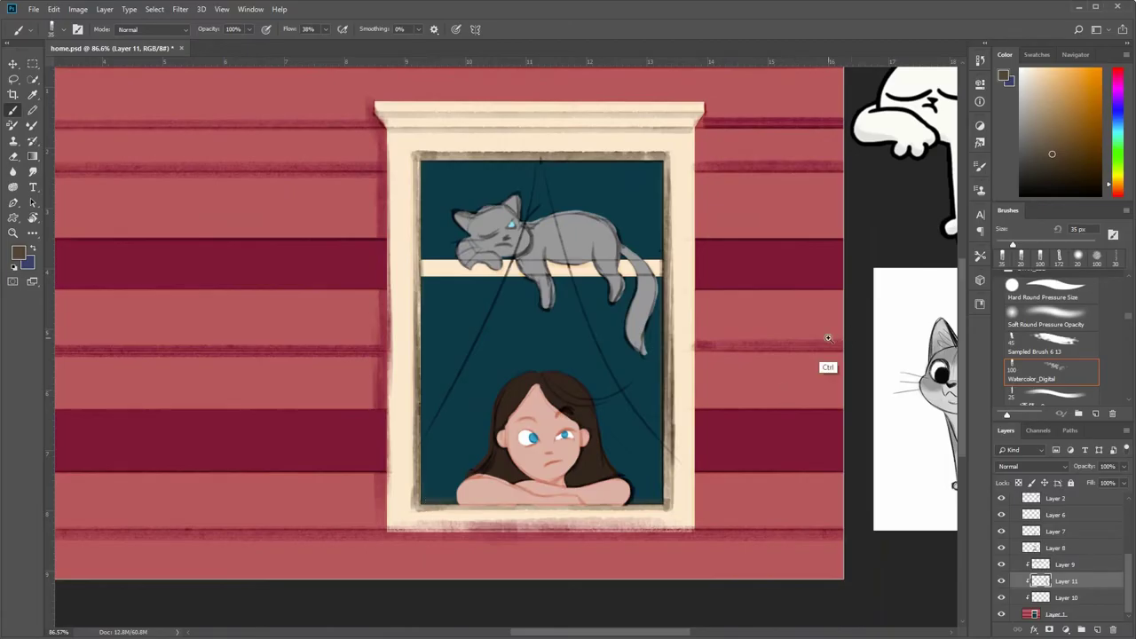
{"action": "scroll", "coordinate": [827, 337], "scroll_direction": "down", "scroll_amount": 1}
{"action": "scroll", "coordinate": [661, 209], "scroll_direction": "up", "scroll_amount": 2}
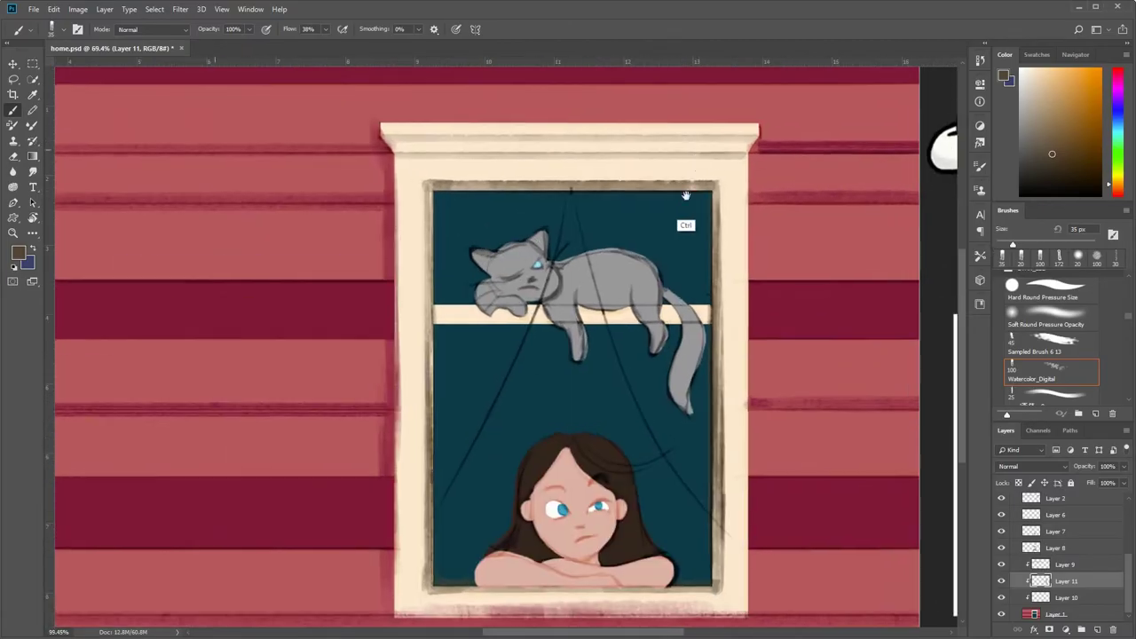
{"action": "left_click_drag", "start_coordinate": [650, 234], "coordinate": [634, 182]}
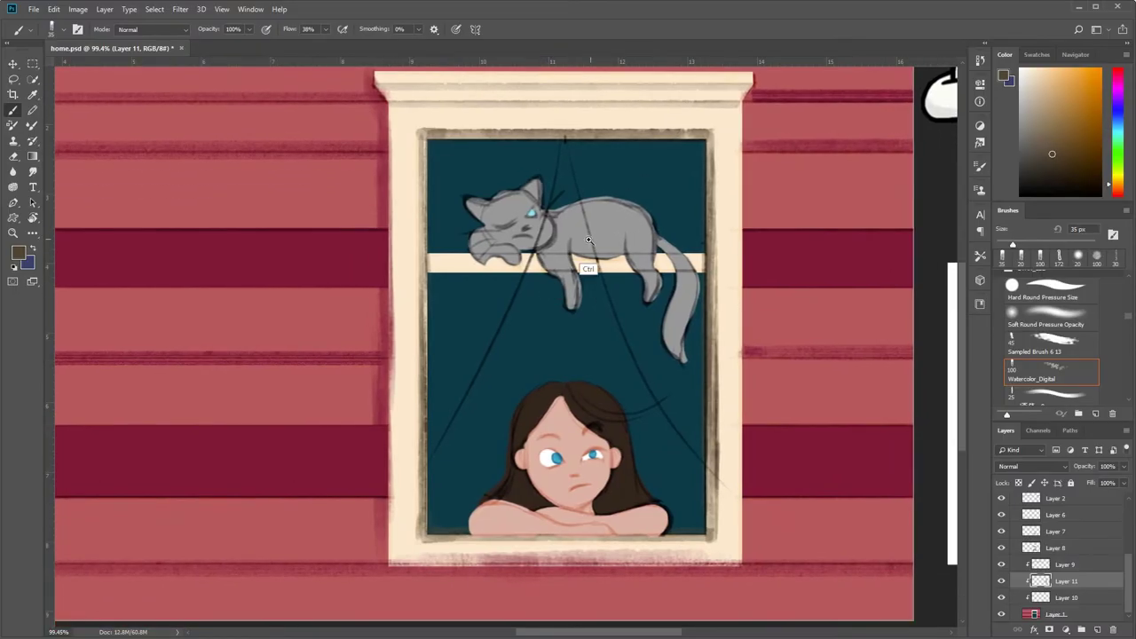
{"action": "scroll", "coordinate": [612, 302], "scroll_direction": "down", "scroll_amount": 1}
{"action": "left_click_drag", "start_coordinate": [545, 307], "coordinate": [593, 343]}
{"action": "scroll", "coordinate": [593, 342], "scroll_direction": "down", "scroll_amount": 1}
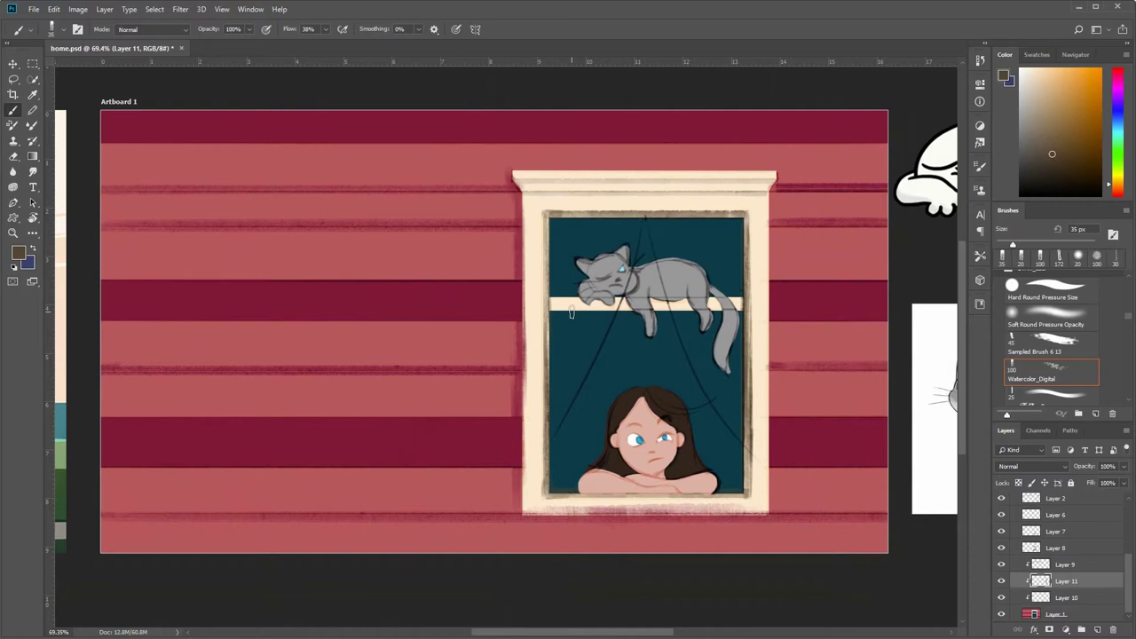
{"action": "scroll", "coordinate": [733, 183], "scroll_direction": "up", "scroll_amount": 3}
{"action": "scroll", "coordinate": [716, 190], "scroll_direction": "down", "scroll_amount": 1}
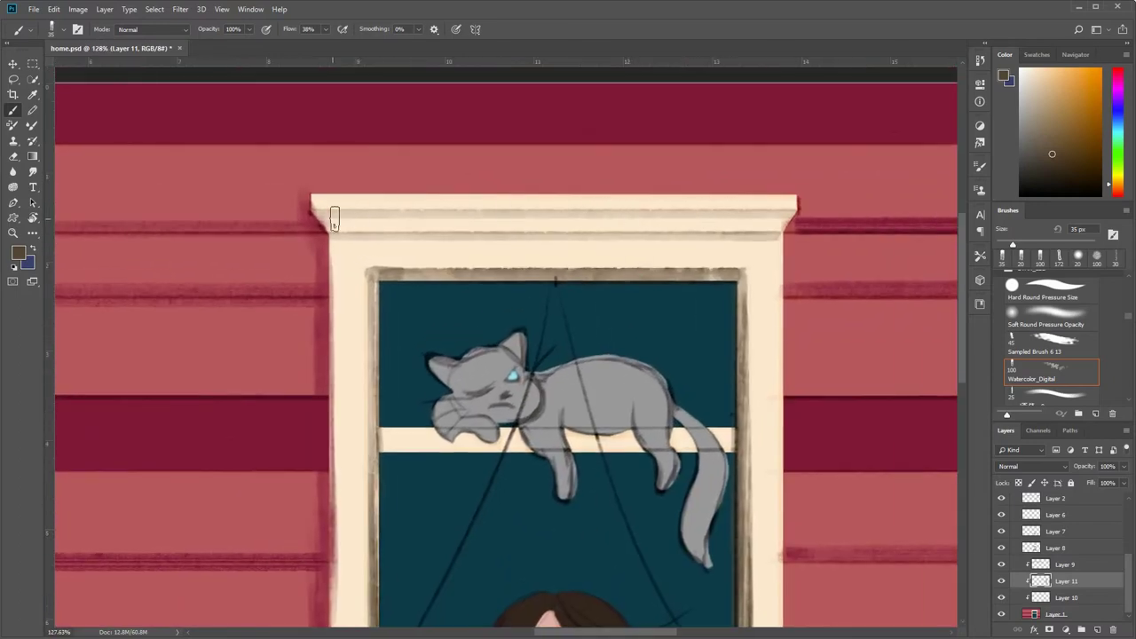
{"action": "left_click_drag", "start_coordinate": [335, 219], "coordinate": [347, 210]}
{"action": "scroll", "coordinate": [617, 191], "scroll_direction": "down", "scroll_amount": 2}
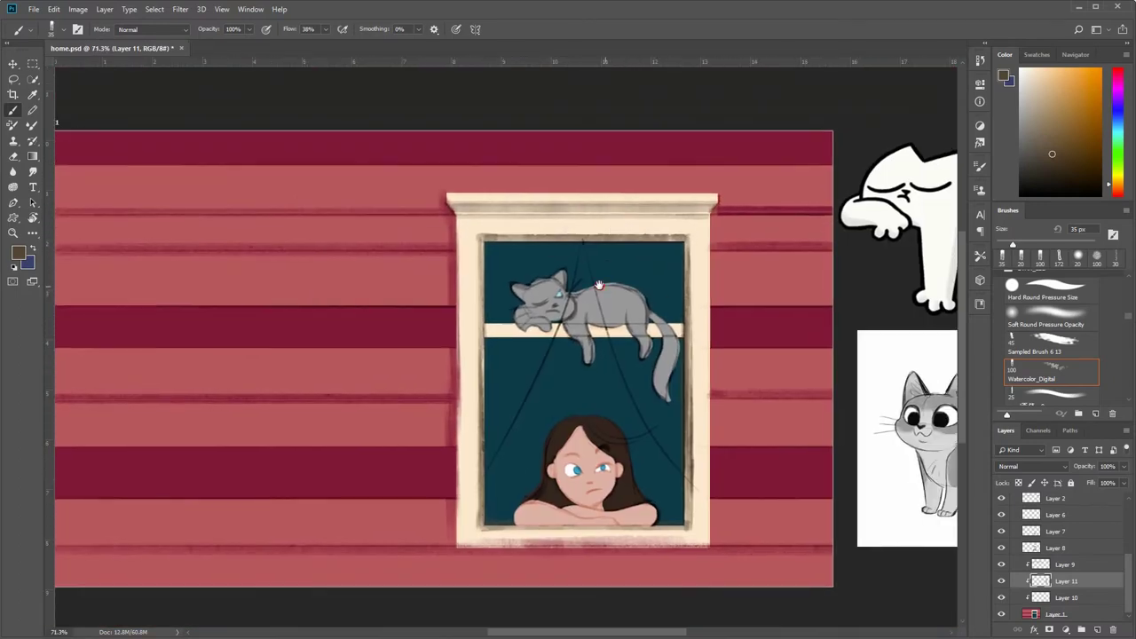
{"action": "scroll", "coordinate": [599, 285], "scroll_direction": "up", "scroll_amount": 2}
{"action": "left_click_drag", "start_coordinate": [451, 208], "coordinate": [745, 215]}
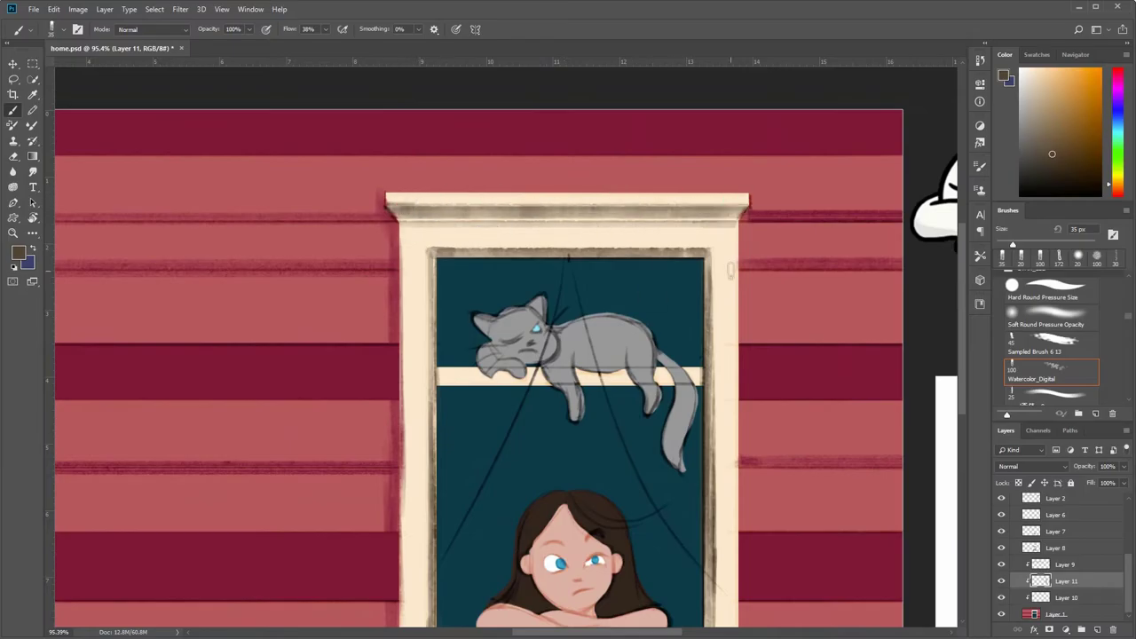
{"action": "scroll", "coordinate": [733, 285], "scroll_direction": "down", "scroll_amount": 2}
{"action": "scroll", "coordinate": [545, 359], "scroll_direction": "up", "scroll_amount": 2}
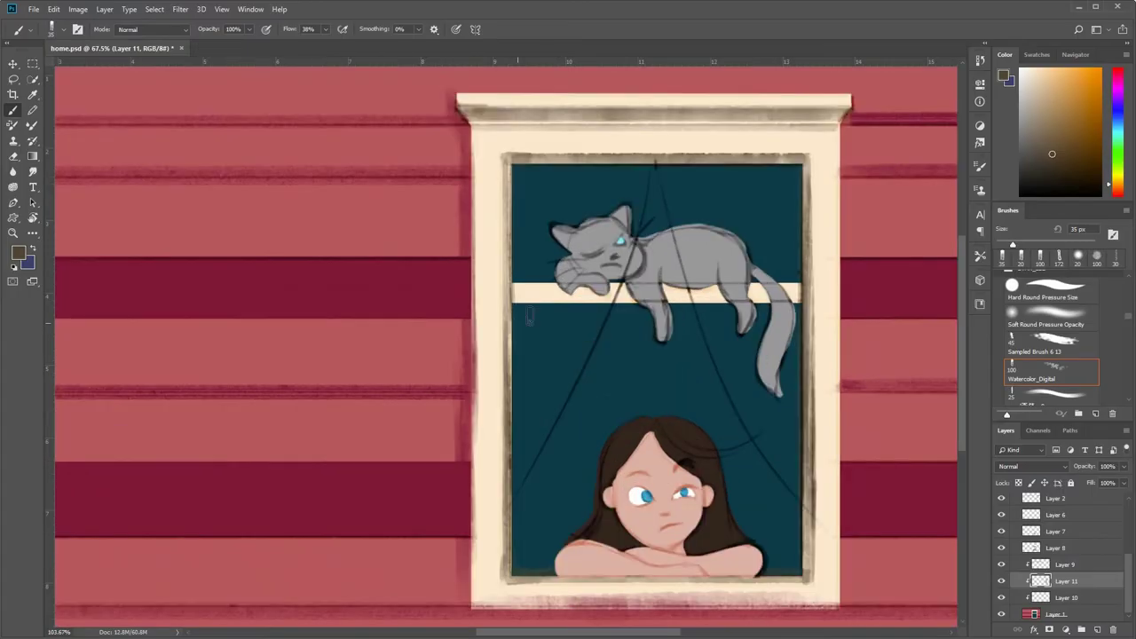
- Add faint shadows low on the left and right inner edges
{"action": "left_click_drag", "start_coordinate": [505, 381], "coordinate": [508, 550]}
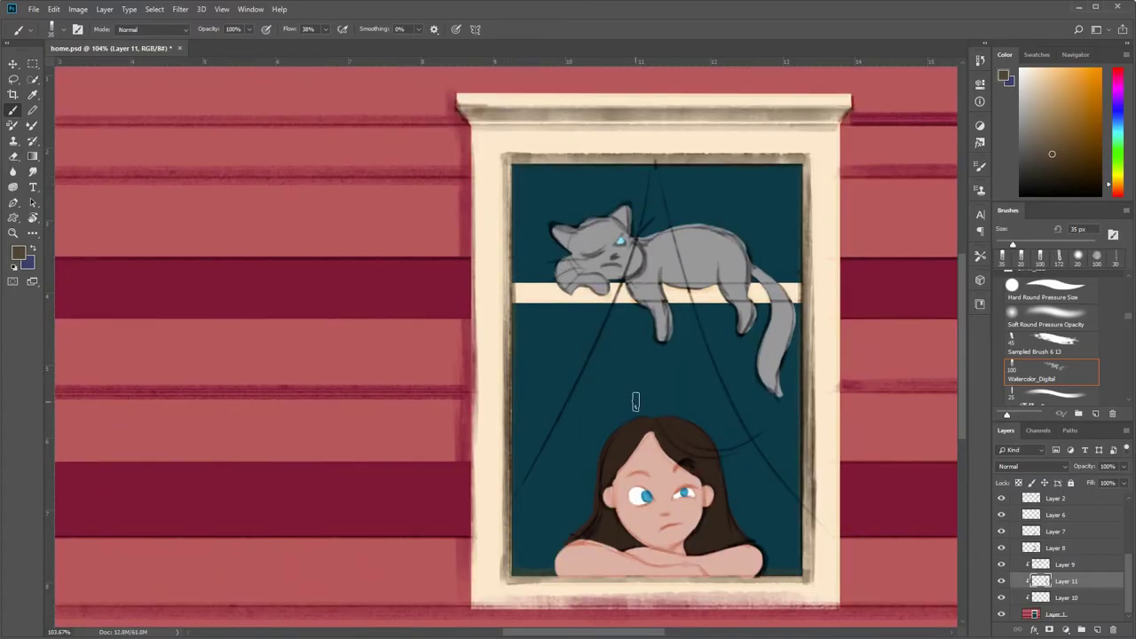
{"action": "left_click_drag", "start_coordinate": [804, 466], "coordinate": [807, 576]}
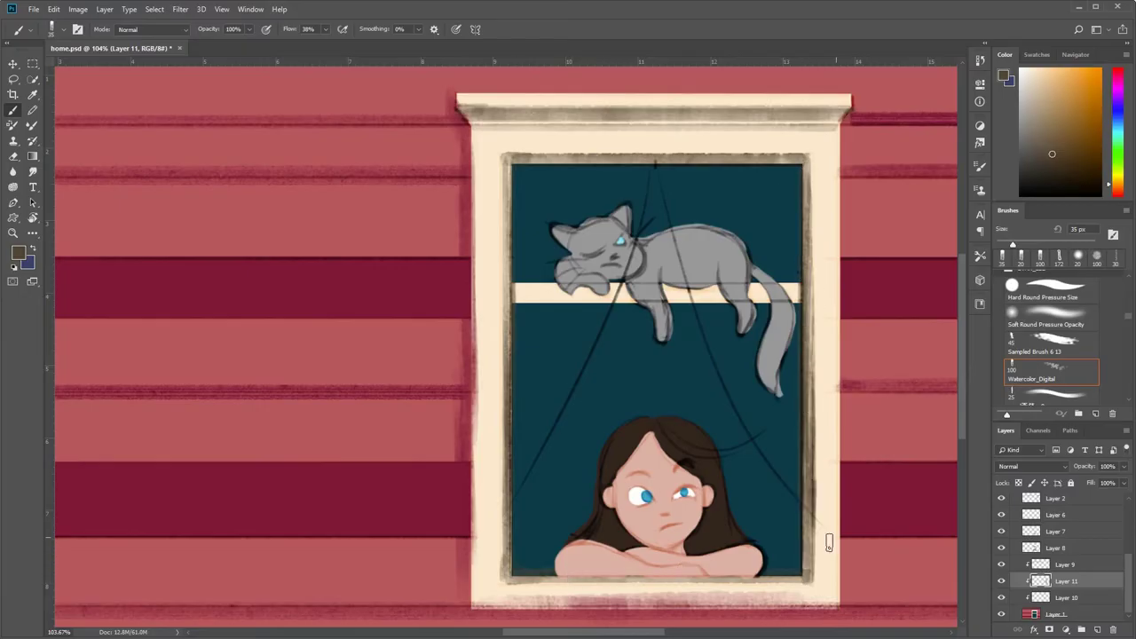
{"action": "scroll", "coordinate": [828, 543], "scroll_direction": "down", "scroll_amount": 2}
{"action": "scroll", "coordinate": [850, 419], "scroll_direction": "down", "scroll_amount": 1}
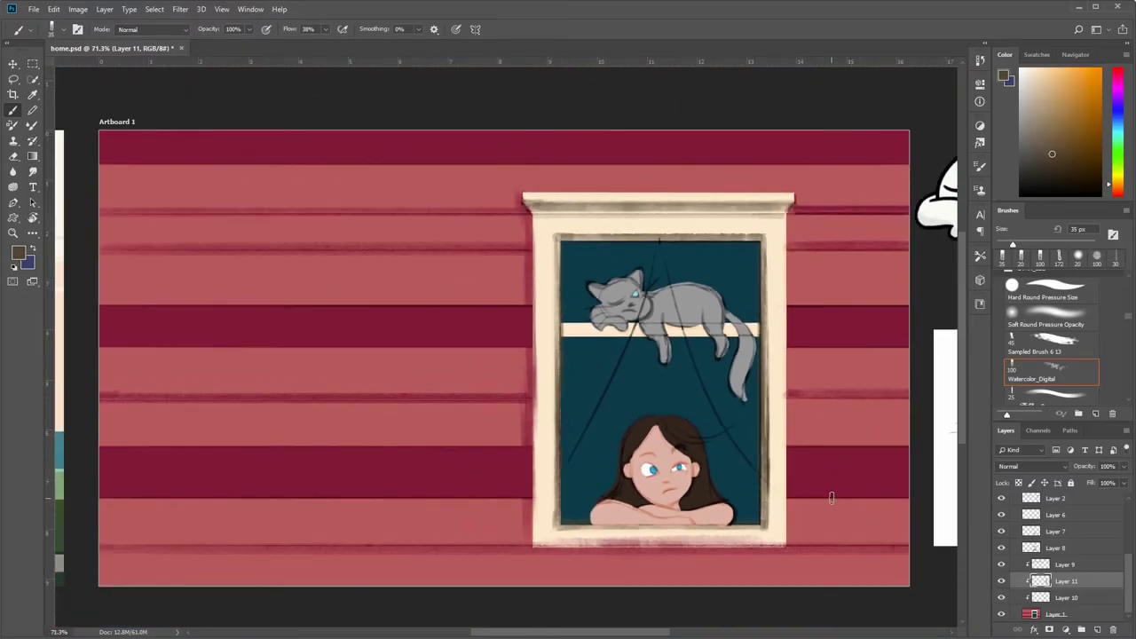
{"action": "scroll", "coordinate": [756, 453], "scroll_direction": "right", "scroll_amount": 1}
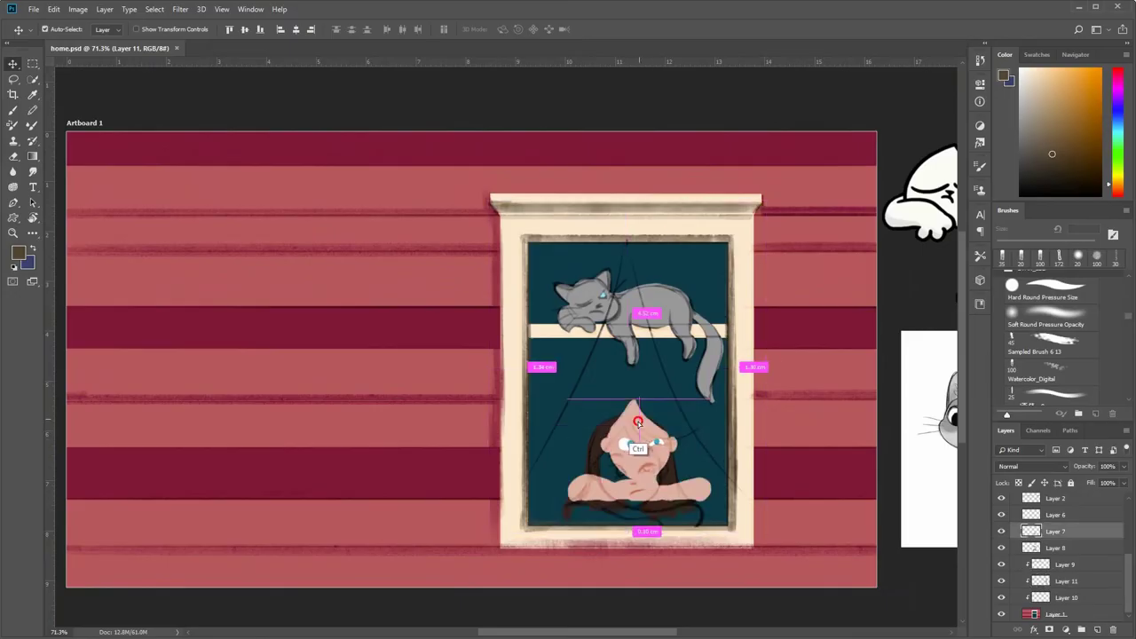
- Add a layer clipped to Layer 7 and load the cloud brush in skin pink at about 33% opacity
{"action": "left_click", "coordinate": [611, 539], "text": "ctrl"}
{"action": "scroll", "coordinate": [600, 456], "scroll_direction": "down", "scroll_amount": 1}
{"action": "scroll", "coordinate": [600, 456], "scroll_direction": "right", "scroll_amount": 1}
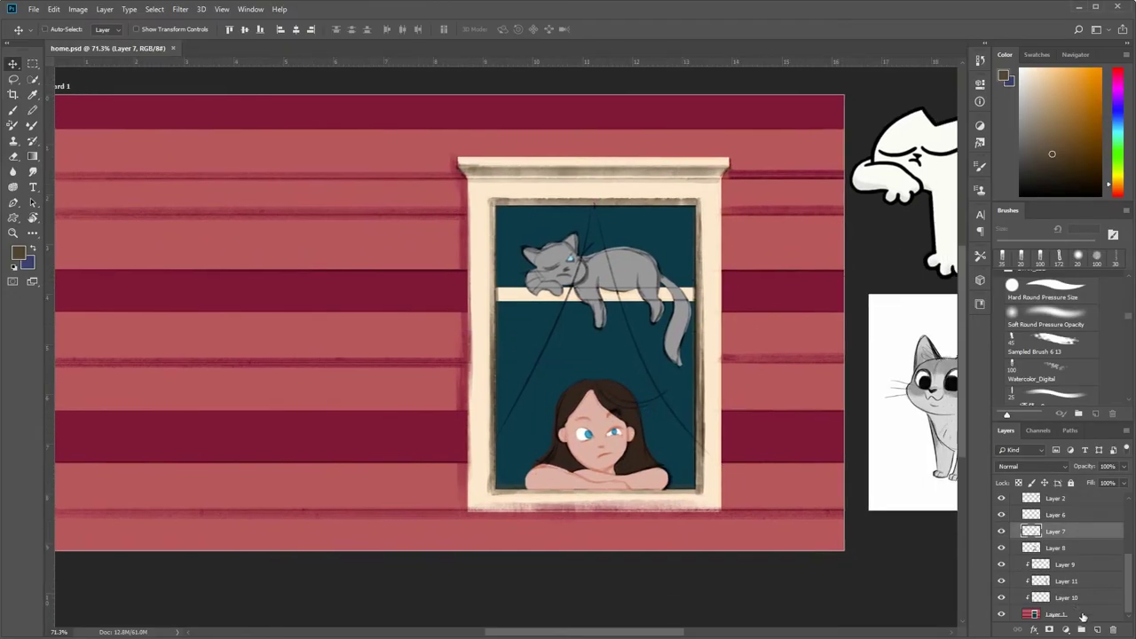
{"action": "left_click", "coordinate": [1098, 629]}
{"action": "left_click", "coordinate": [1065, 539], "text": "alt"}
{"action": "key", "text": "b"}
{"action": "scroll", "coordinate": [1131, 299], "scroll_direction": "down", "scroll_amount": 2}
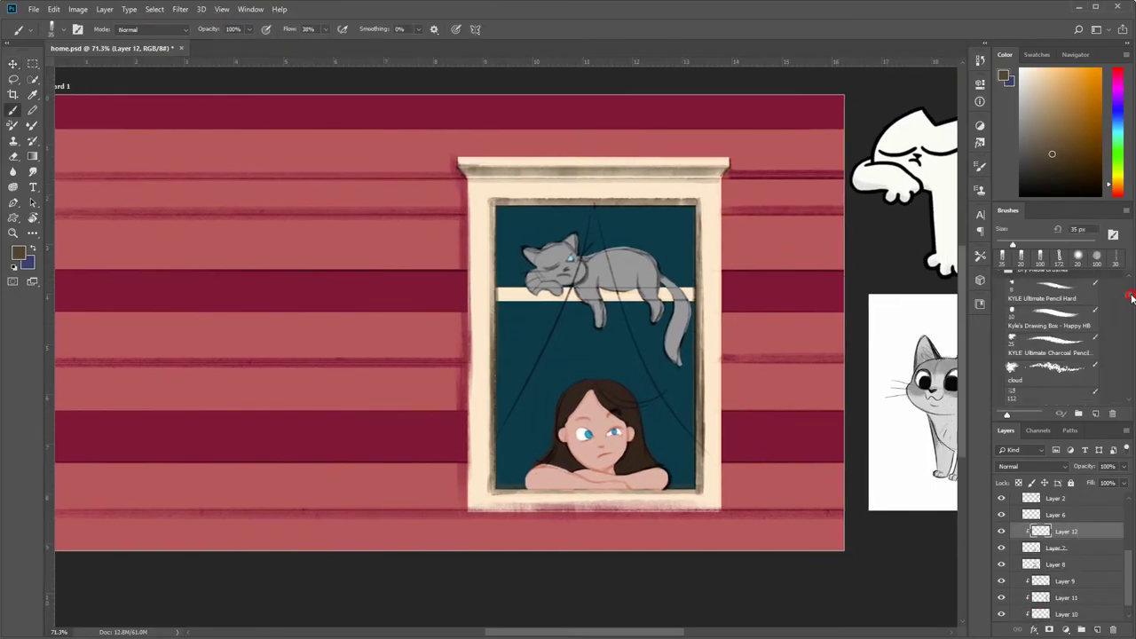
{"action": "left_click", "coordinate": [1047, 367]}
{"action": "scroll", "coordinate": [600, 427], "scroll_direction": "up", "scroll_amount": 5}
{"action": "left_click", "coordinate": [552, 380], "text": "alt"}
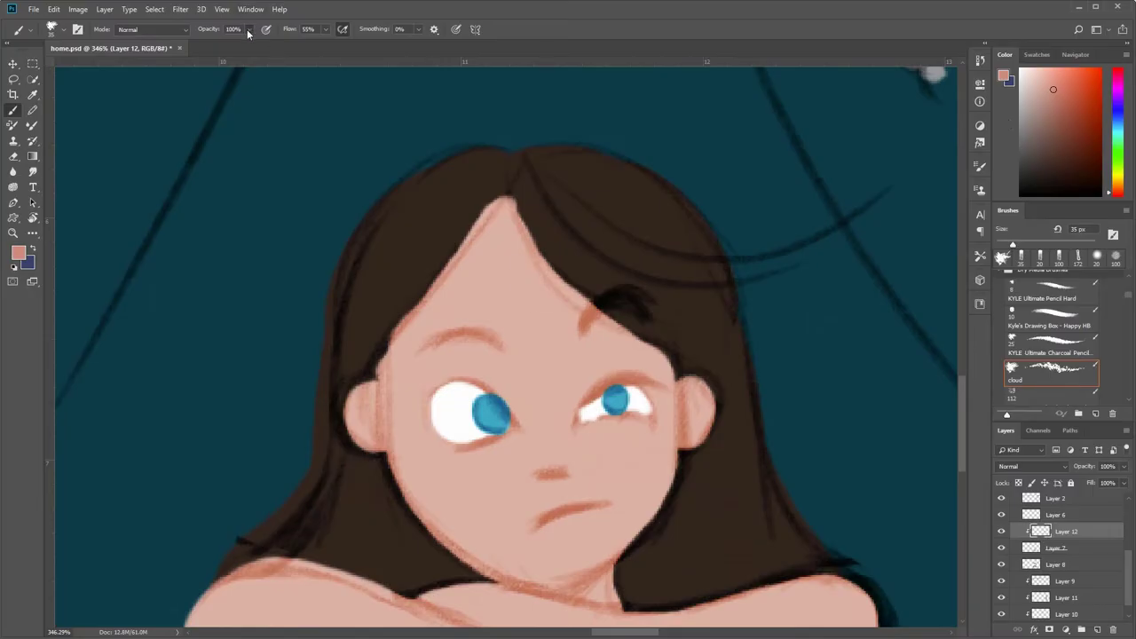
{"action": "left_click_drag", "start_coordinate": [248, 33], "coordinate": [211, 42]}
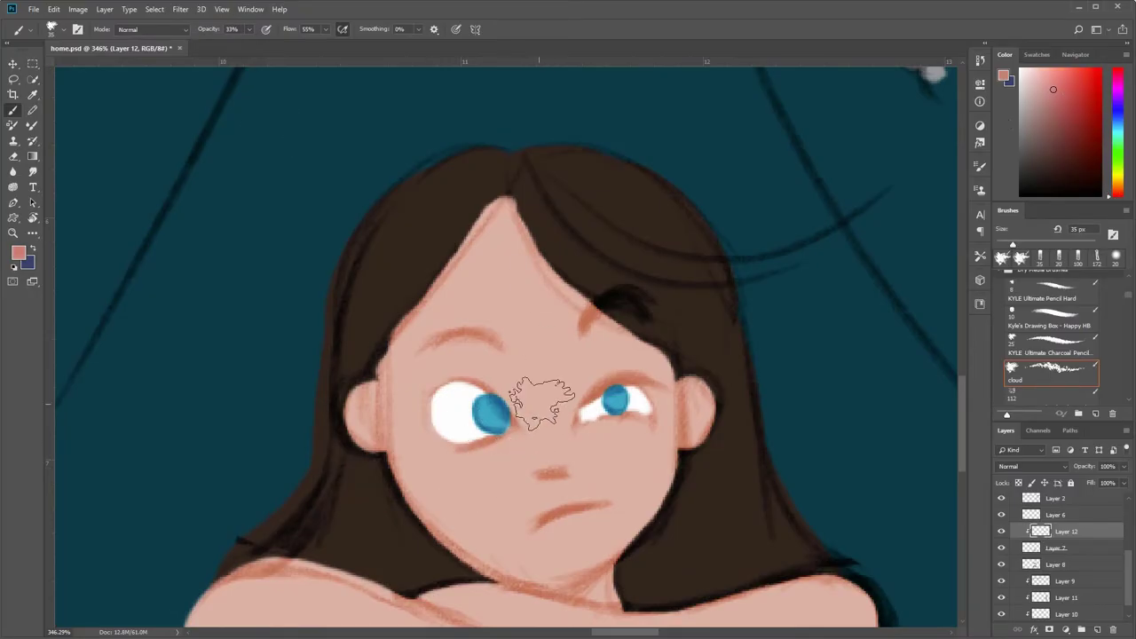
- Dab pink blush on both cheeks and tint the forehead reddish
{"action": "left_click", "coordinate": [476, 475]}
{"action": "left_click", "coordinate": [637, 448]}
{"action": "scroll", "coordinate": [657, 450], "scroll_direction": "down", "scroll_amount": 5}
{"action": "scroll", "coordinate": [715, 350], "scroll_direction": "up", "scroll_amount": 3}
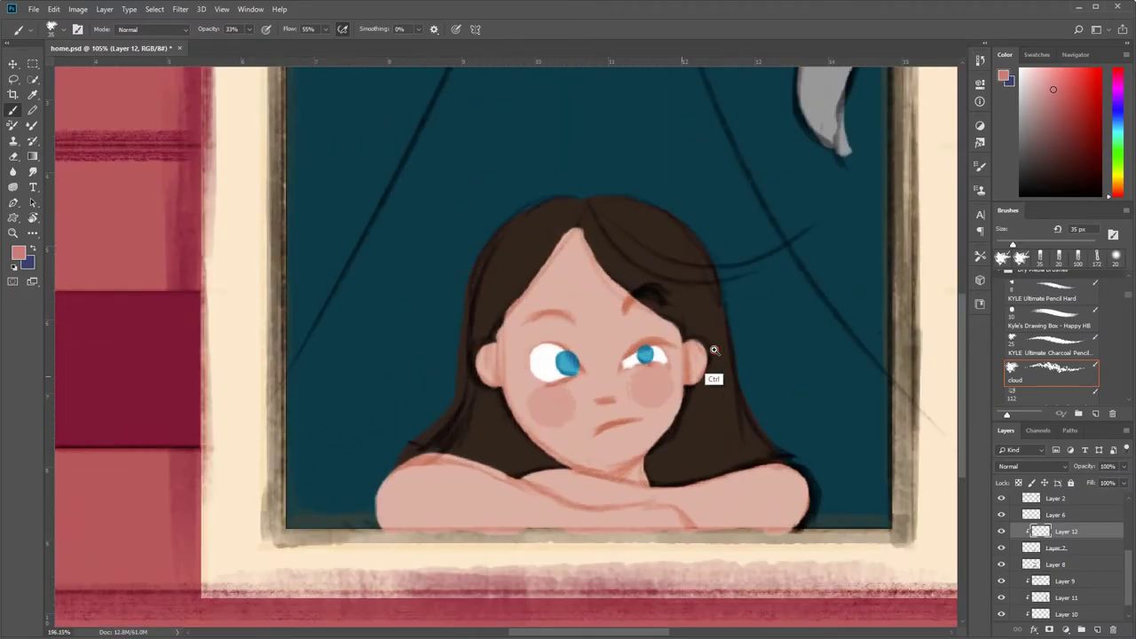
{"action": "scroll", "coordinate": [714, 351], "scroll_direction": "up", "scroll_amount": 1}
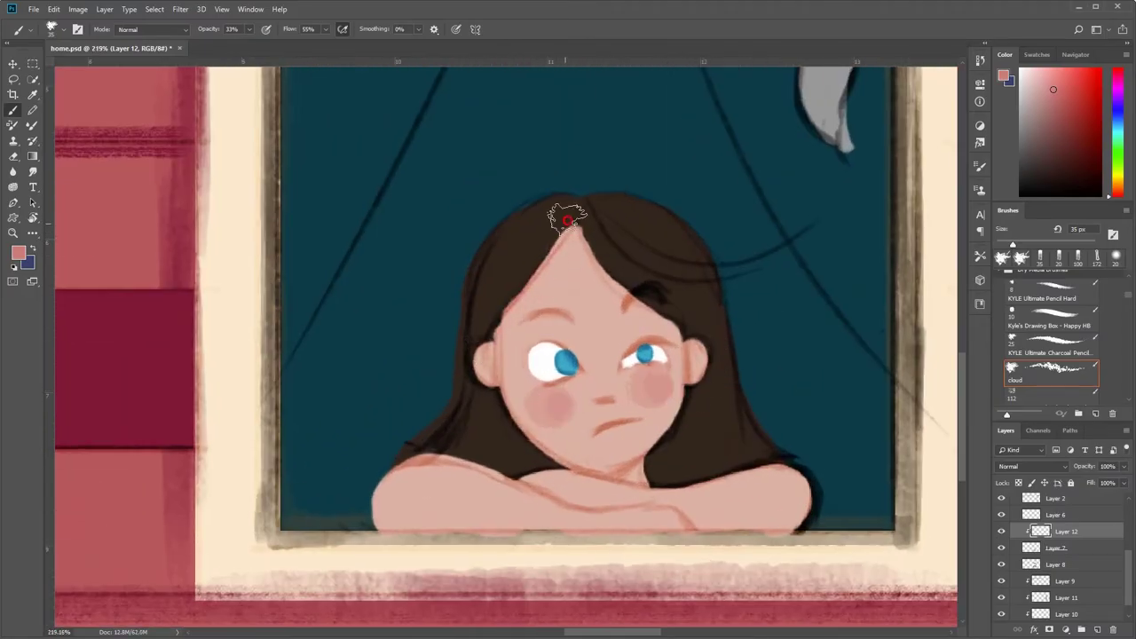
{"action": "left_click_drag", "start_coordinate": [566, 218], "coordinate": [598, 221]}
{"action": "mouse_move", "coordinate": [734, 353]}
{"action": "left_mouse_down"}
{"action": "mouse_move", "coordinate": [710, 300]}
{"action": "mouse_move", "coordinate": [682, 328]}
{"action": "left_mouse_up"}
- Paint brighter red on the ears, neck, forehead hairline and upper eyelids
{"action": "left_click", "coordinate": [1072, 100]}
{"action": "left_click_drag", "start_coordinate": [456, 282], "coordinate": [486, 333]}
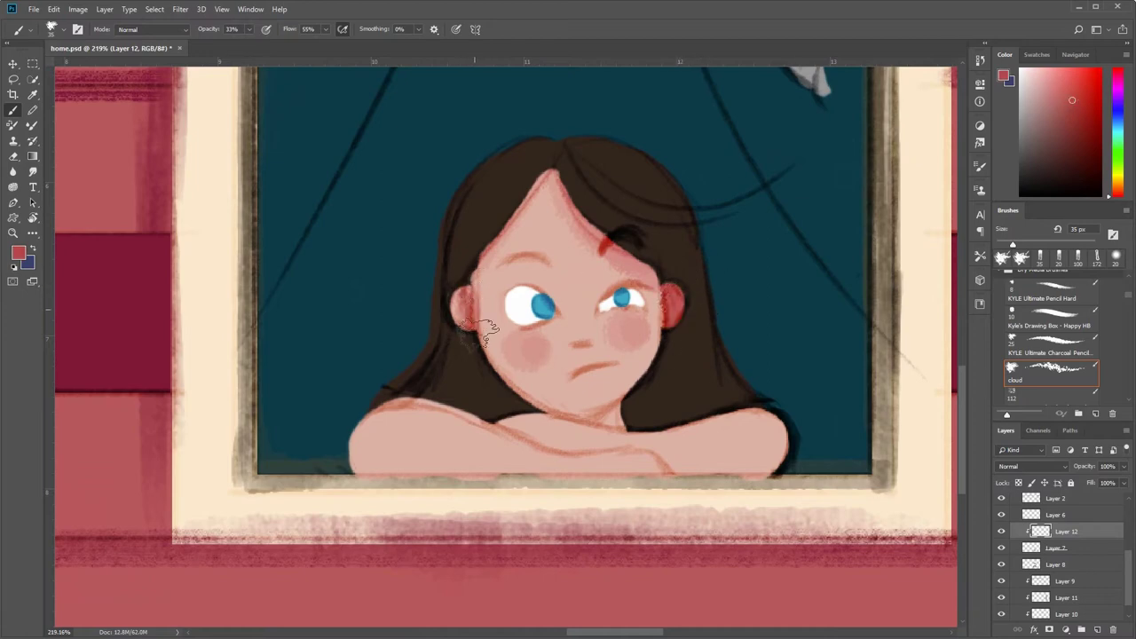
{"action": "left_click_drag", "start_coordinate": [635, 407], "coordinate": [615, 412]}
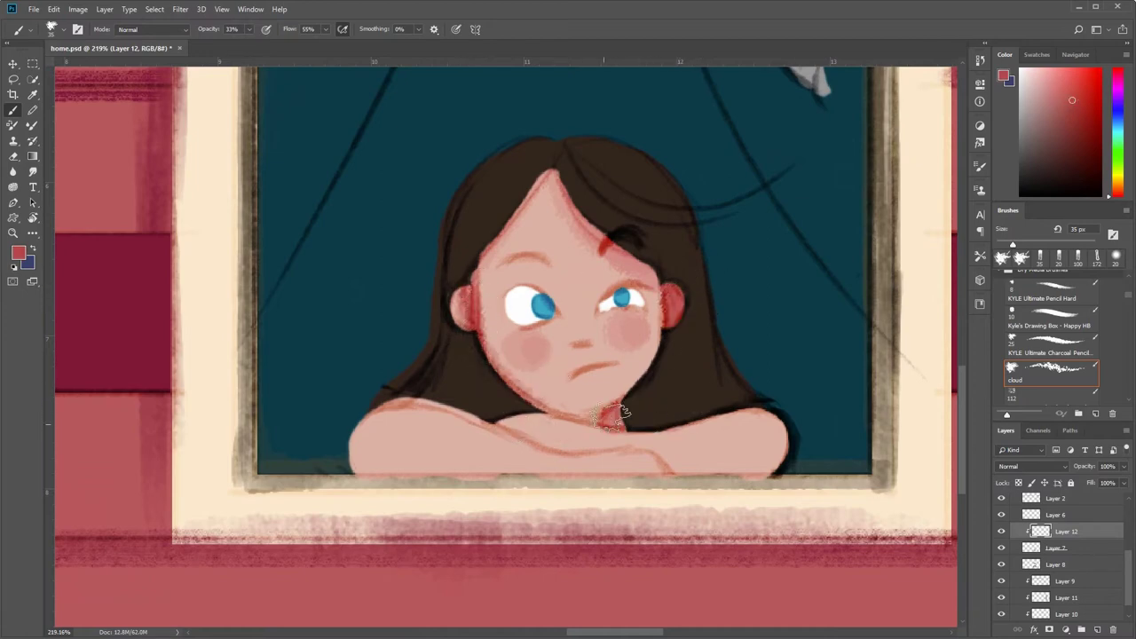
{"action": "left_click_drag", "start_coordinate": [550, 176], "coordinate": [500, 248]}
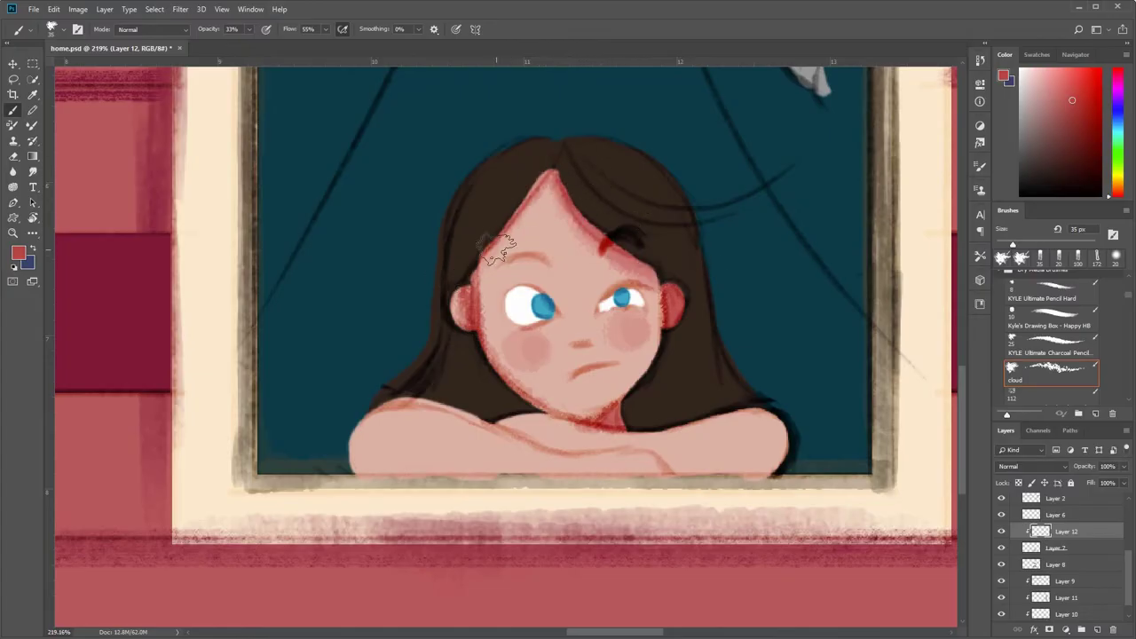
{"action": "scroll", "coordinate": [737, 292], "scroll_direction": "down", "scroll_amount": 3}
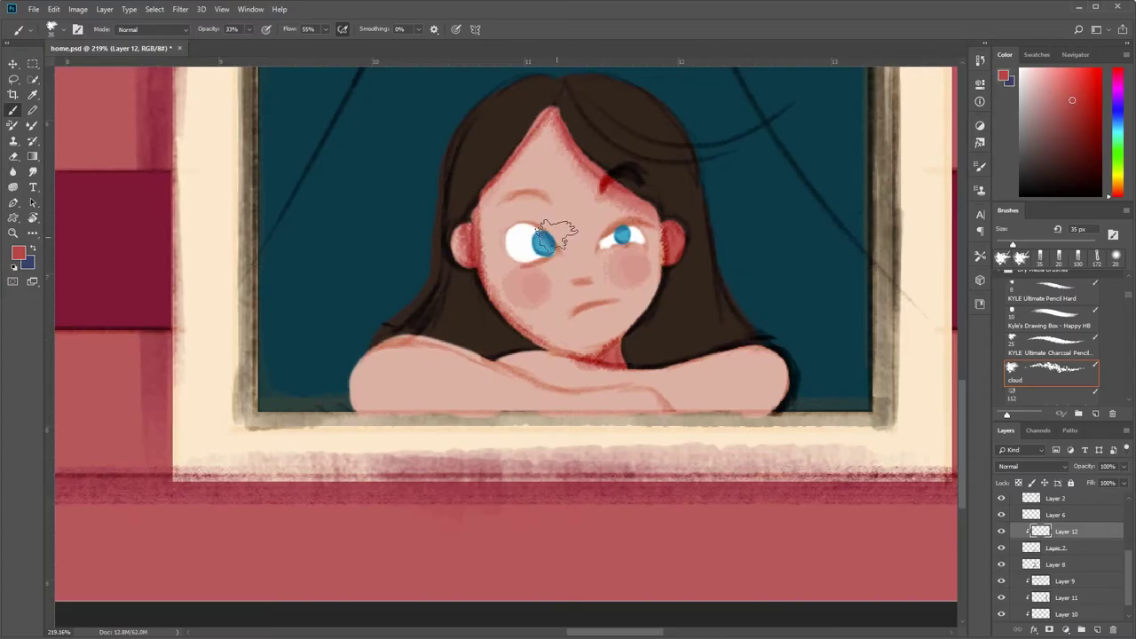
{"action": "key", "text": "bracketleft"}
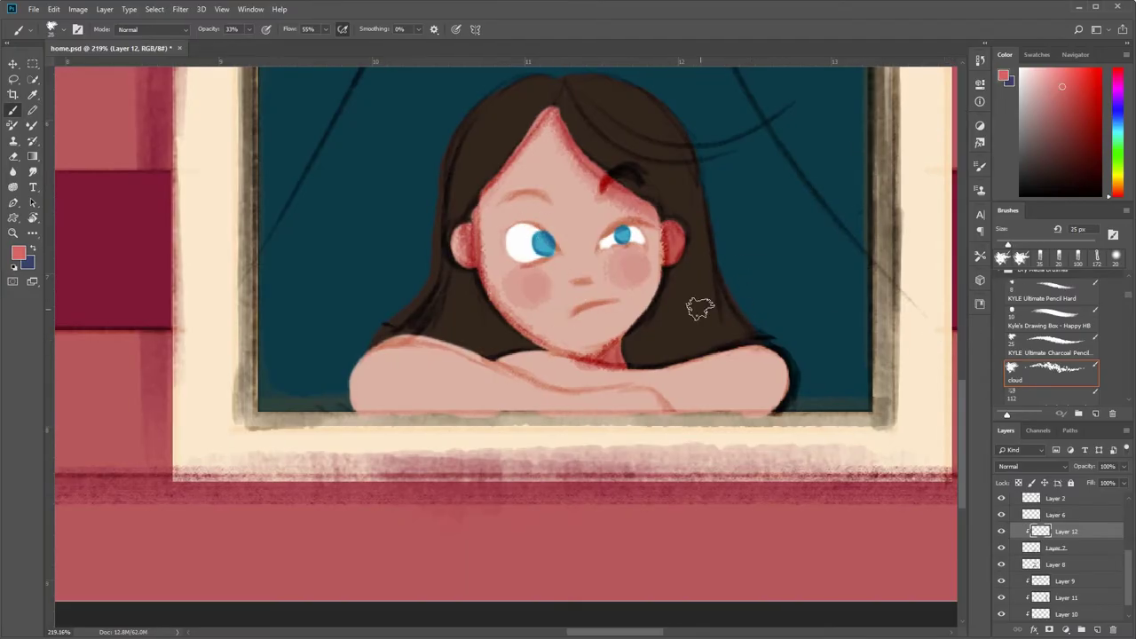
{"action": "scroll", "coordinate": [553, 243], "scroll_direction": "up", "scroll_amount": 2}
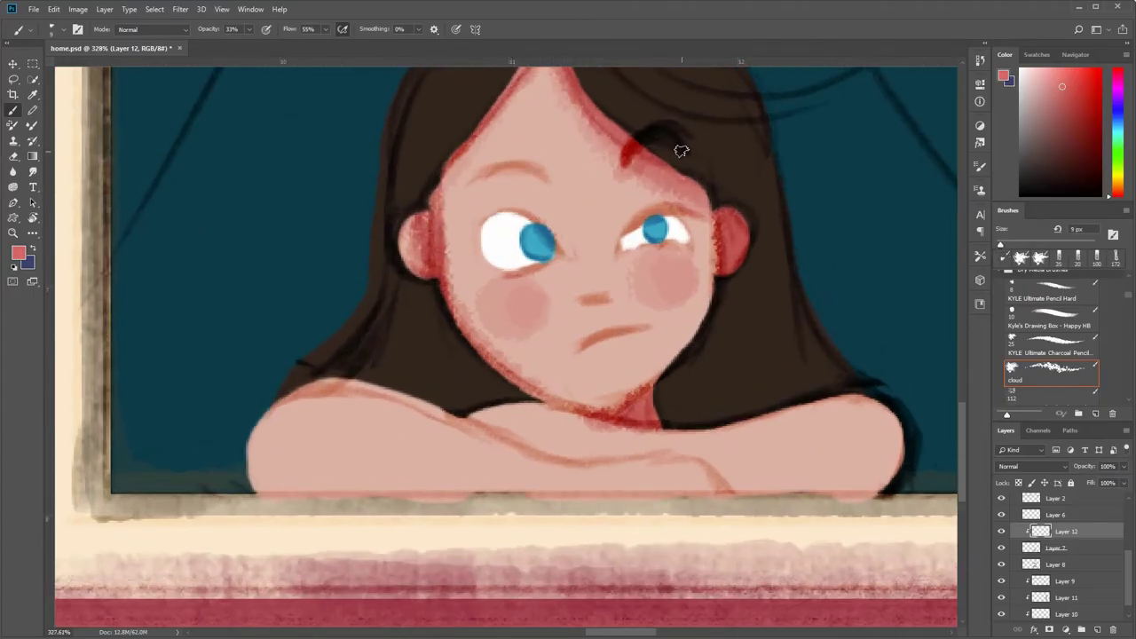
{"action": "key", "text": "bracketright"}
{"action": "key", "text": "bracketright"}
{"action": "key", "text": "bracketright"}
{"action": "left_click_drag", "start_coordinate": [628, 231], "coordinate": [621, 246]}
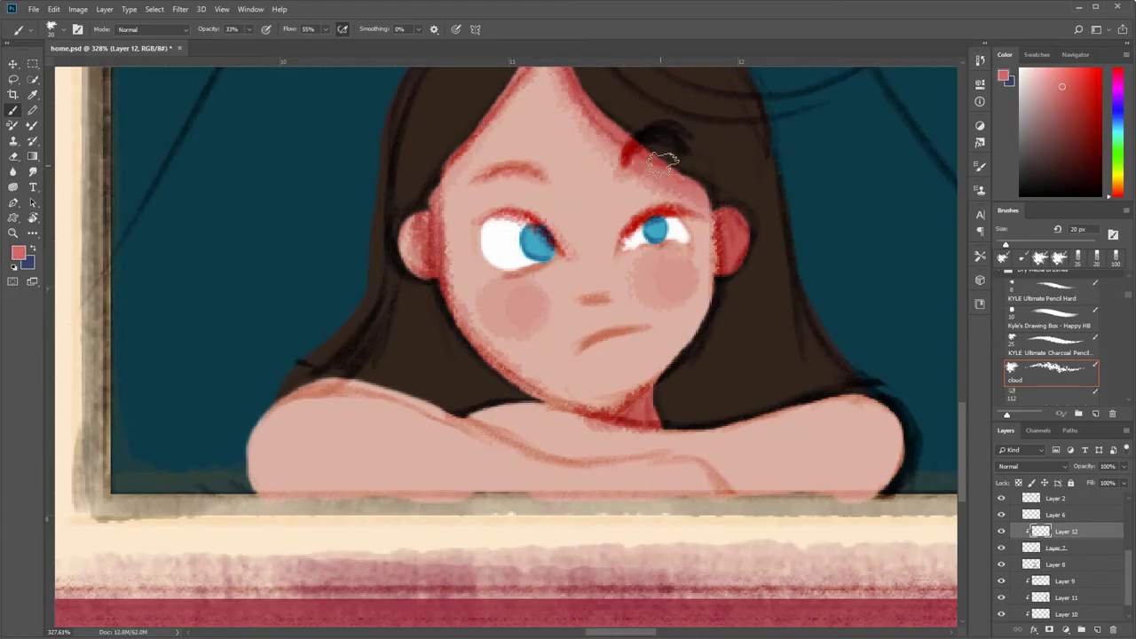
- Shade both of the girl's folded arms with darker pink
{"action": "left_click_drag", "start_coordinate": [666, 313], "coordinate": [673, 268]}
{"action": "scroll", "coordinate": [673, 268], "scroll_direction": "down", "scroll_amount": 2}
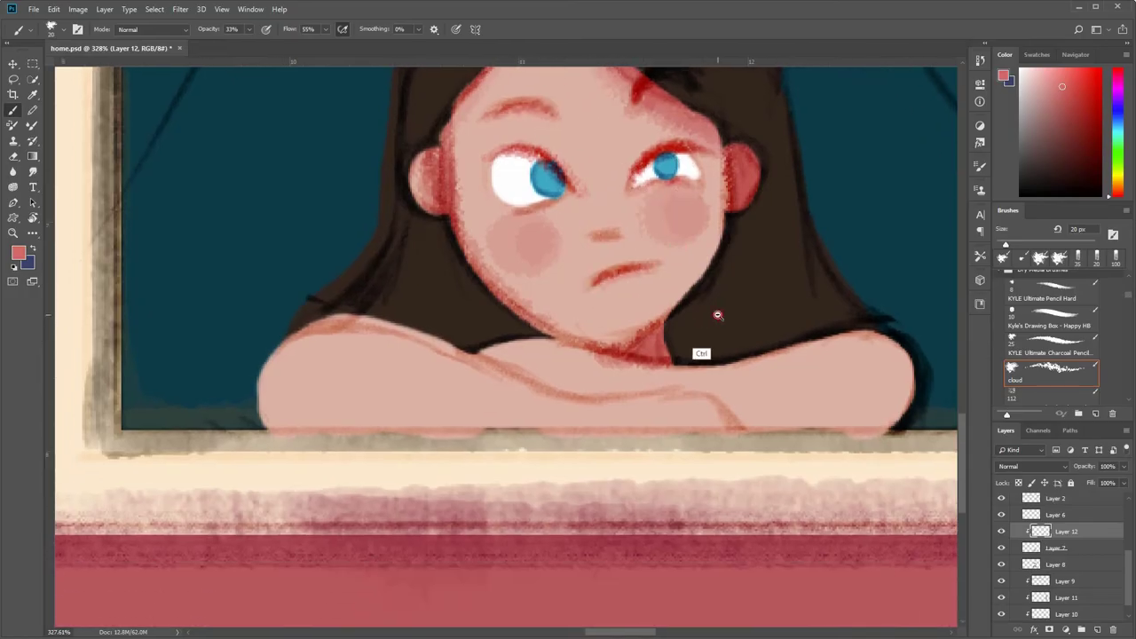
{"action": "scroll", "coordinate": [717, 311], "scroll_direction": "down", "scroll_amount": 2}
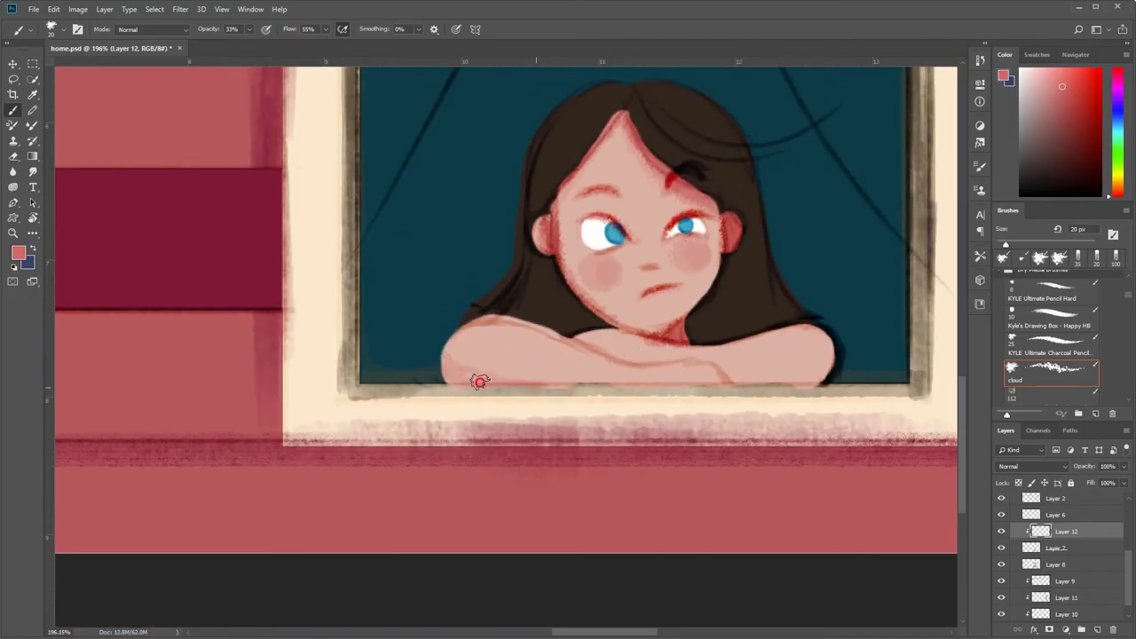
{"action": "left_click_drag", "start_coordinate": [774, 381], "coordinate": [865, 359]}
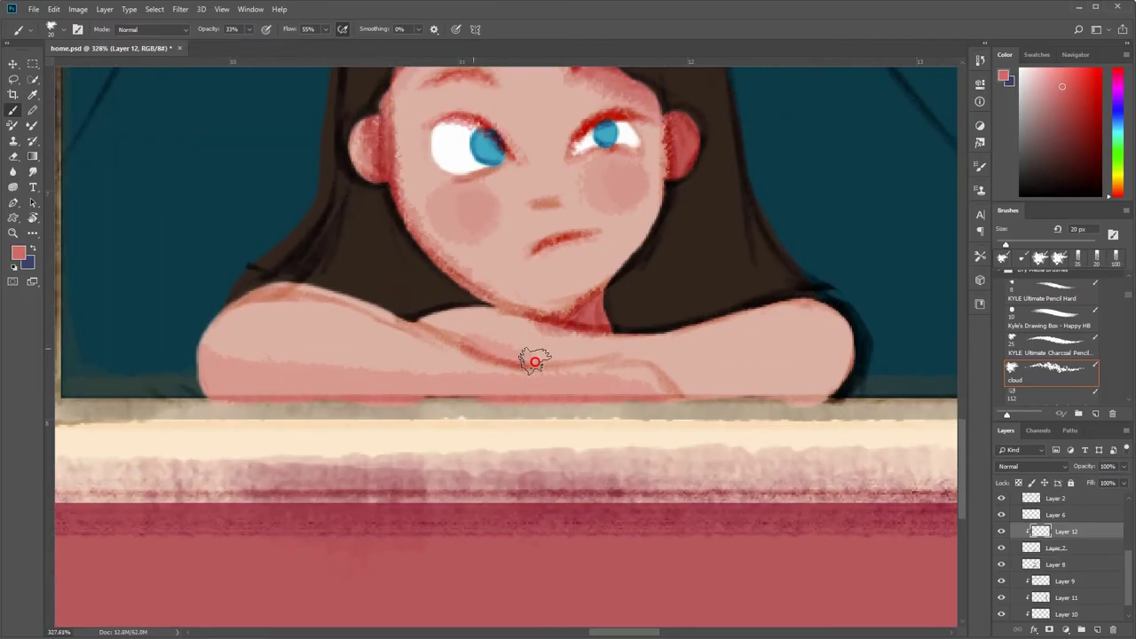
{"action": "mouse_move", "coordinate": [778, 392]}
{"action": "left_mouse_down"}
{"action": "mouse_move", "coordinate": [786, 367]}
{"action": "mouse_move", "coordinate": [789, 378]}
{"action": "left_mouse_up"}
{"action": "left_click_drag", "start_coordinate": [665, 359], "coordinate": [778, 388]}
{"action": "mouse_move", "coordinate": [259, 353]}
{"action": "left_mouse_down"}
{"action": "mouse_move", "coordinate": [223, 375]}
{"action": "mouse_move", "coordinate": [233, 391]}
{"action": "mouse_move", "coordinate": [223, 324]}
{"action": "left_mouse_up"}
{"action": "mouse_move", "coordinate": [408, 284]}
{"action": "left_mouse_down"}
{"action": "mouse_move", "coordinate": [346, 284]}
{"action": "mouse_move", "coordinate": [601, 296]}
{"action": "mouse_move", "coordinate": [675, 374]}
{"action": "left_mouse_up"}
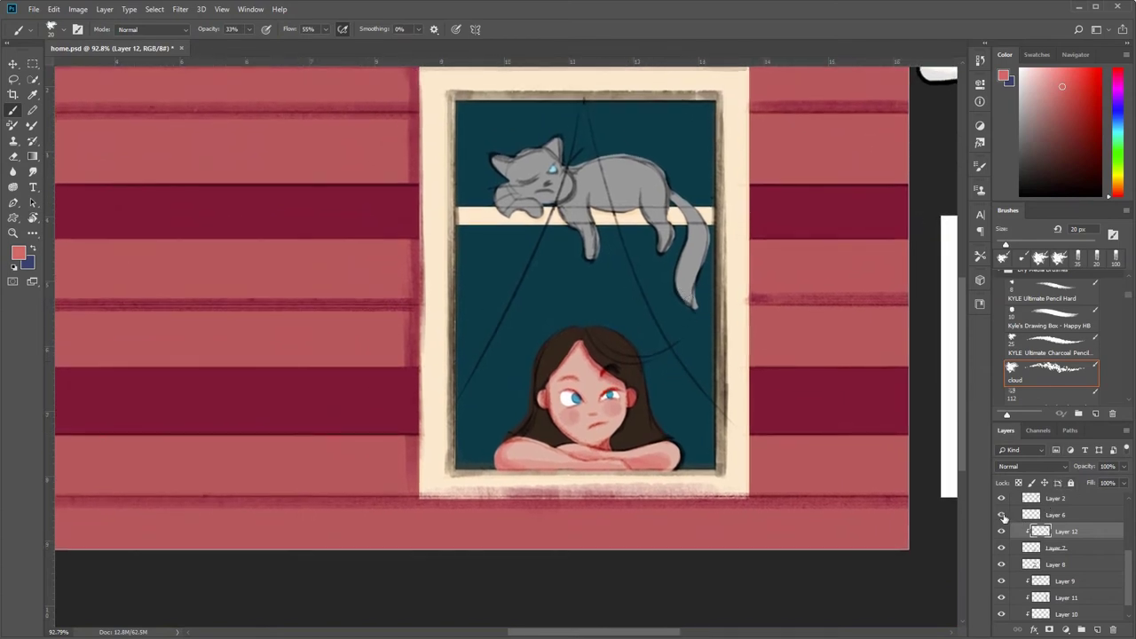
- Select the hair layer, Layer 8, and add a clipped Layer 13 above it
{"action": "key", "text": "ctrl+0"}
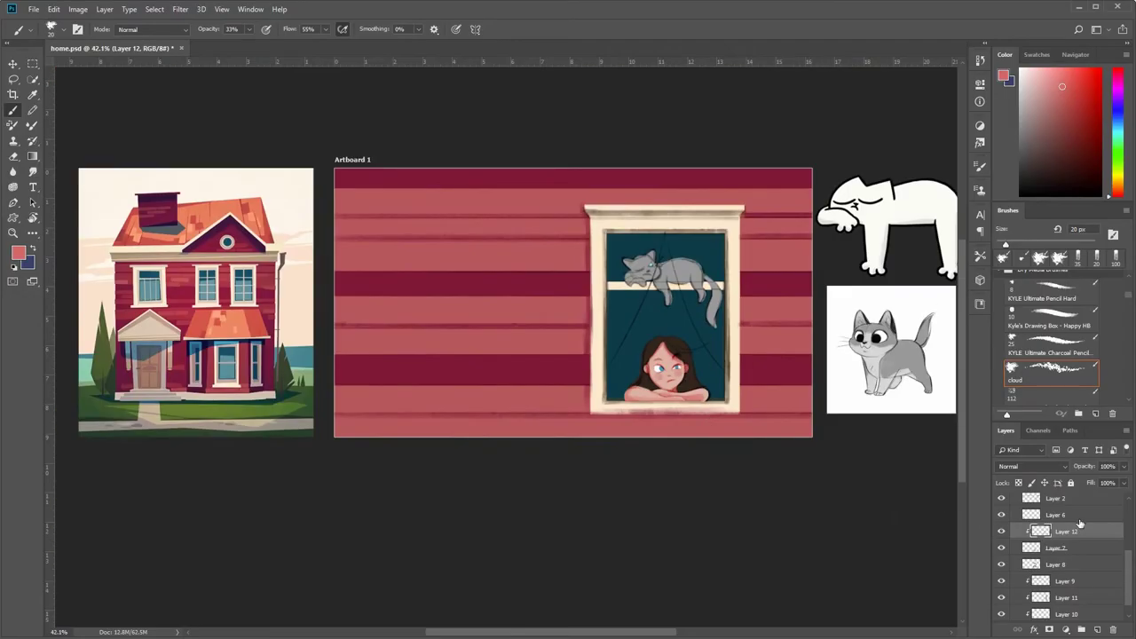
{"action": "scroll", "coordinate": [1079, 524], "scroll_direction": "down", "scroll_amount": 1}
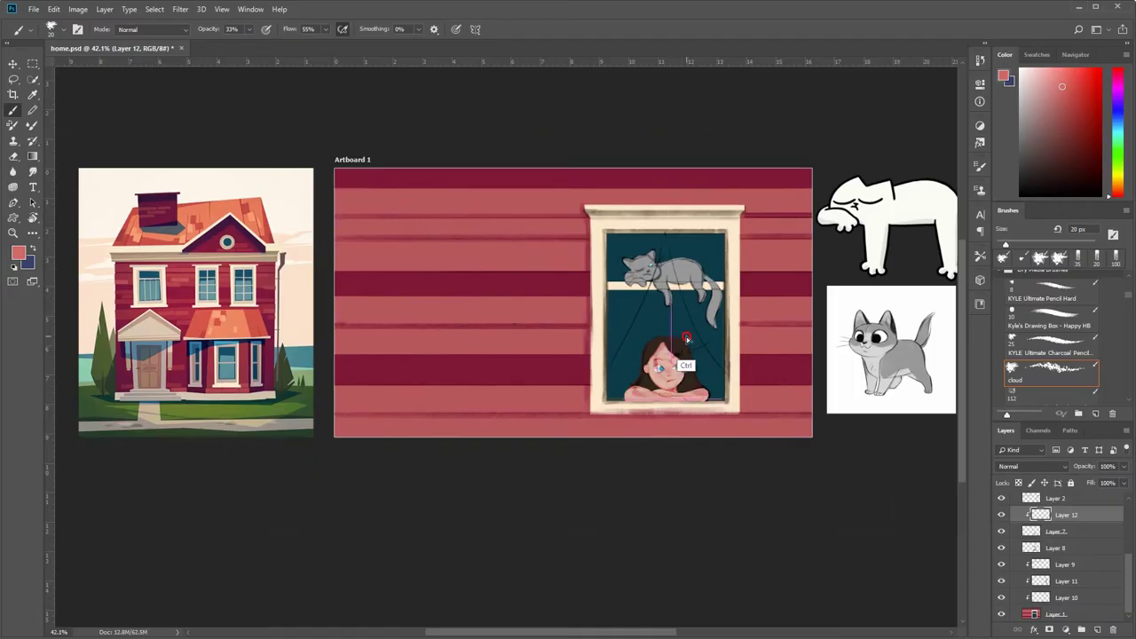
{"action": "left_click_drag", "start_coordinate": [679, 347], "coordinate": [600, 367]}
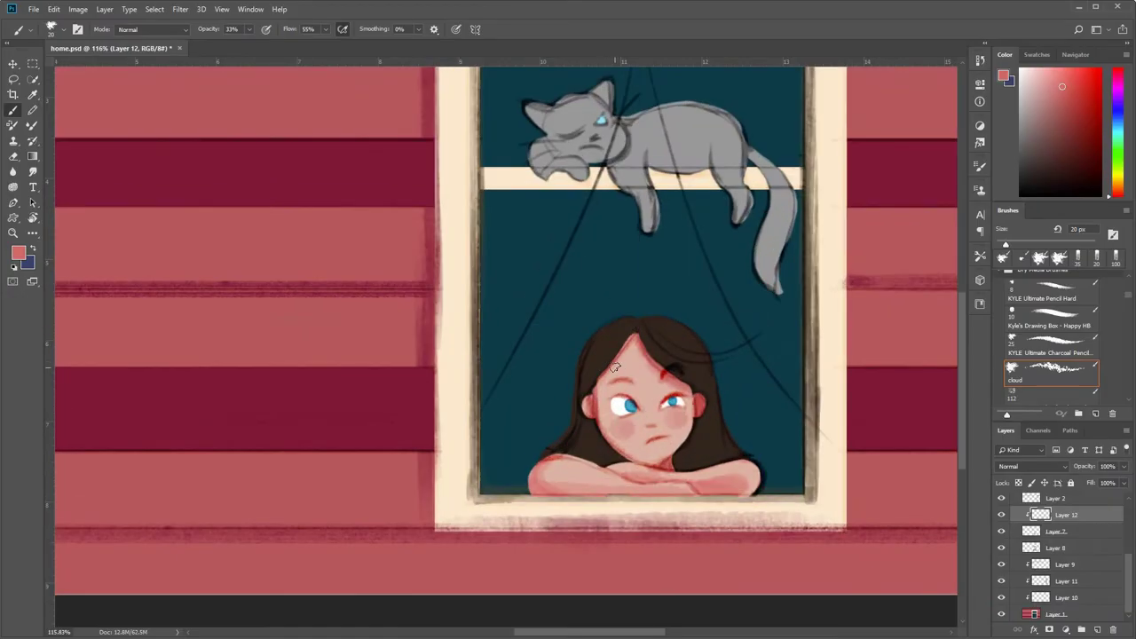
{"action": "left_click", "coordinate": [613, 362], "text": "ctrl"}
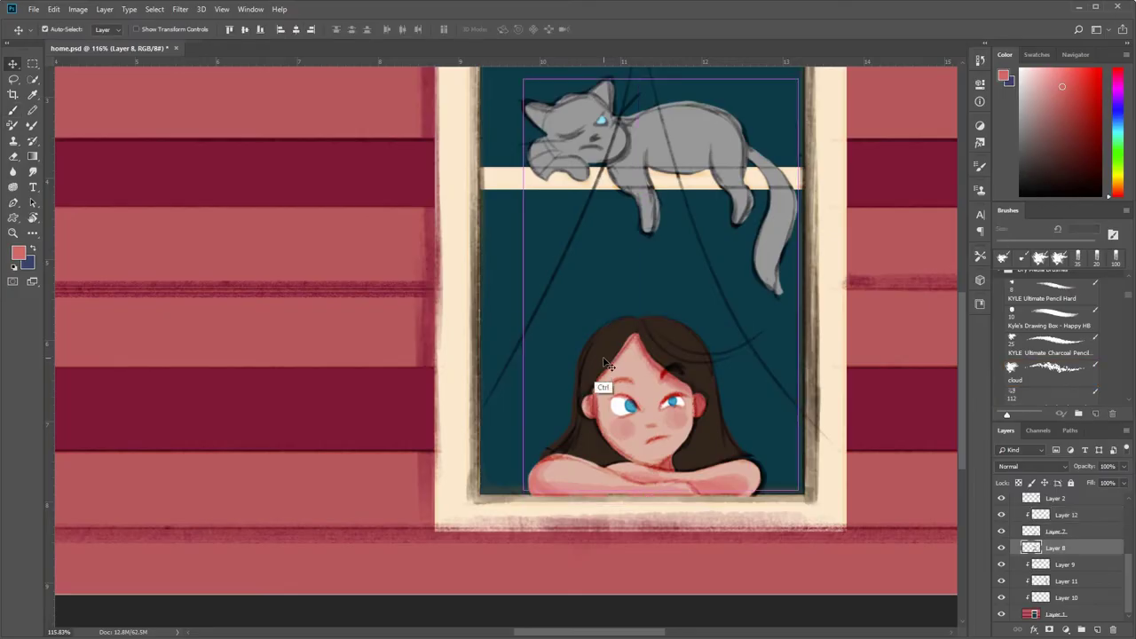
{"action": "left_click", "coordinate": [1099, 629]}
{"action": "key", "text": "ctrl+alt+g"}
{"action": "key", "text": "b"}
- Brush a lighter cloudy texture over the brown hair with a 70 px cloud brush
{"action": "left_click_drag", "start_coordinate": [654, 362], "coordinate": [778, 346]}
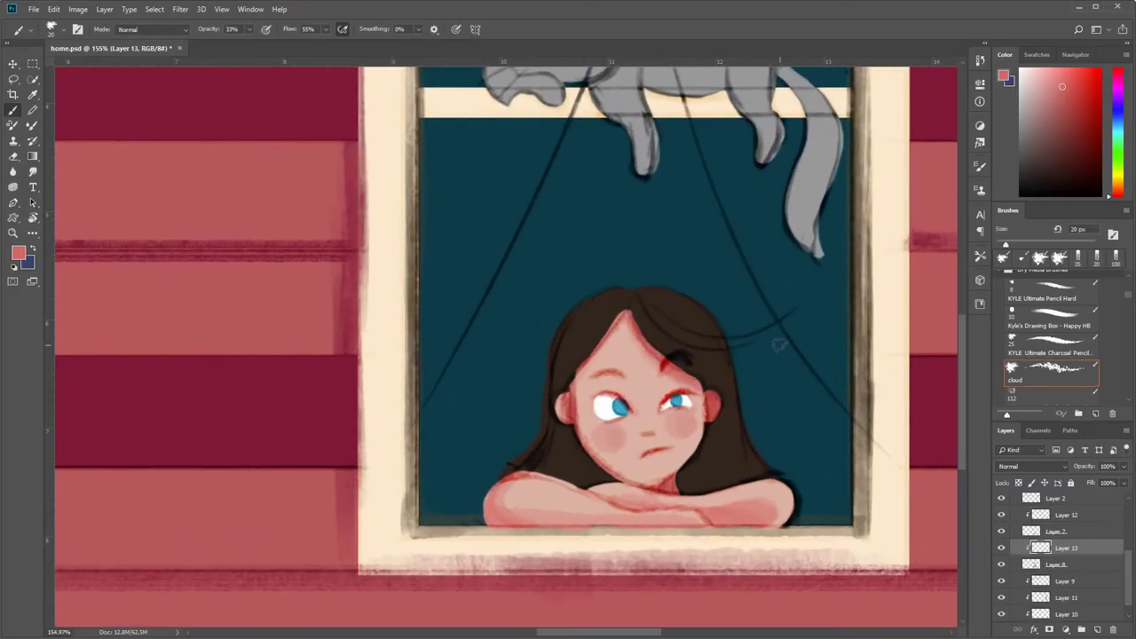
{"action": "left_click", "coordinate": [690, 314], "text": "alt"}
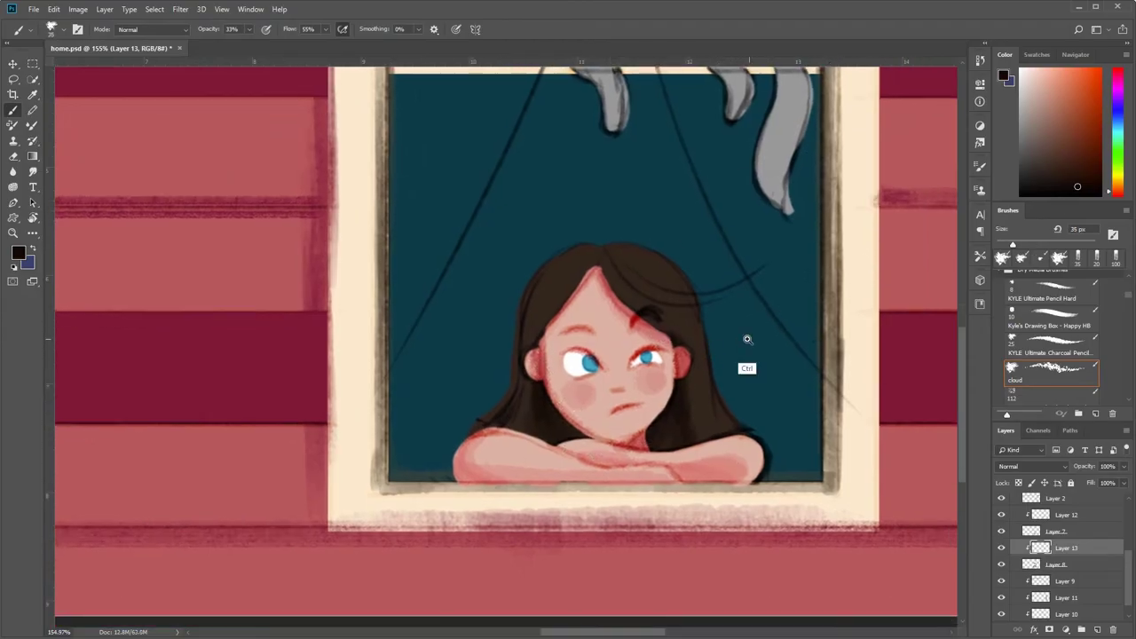
{"action": "left_click_drag", "start_coordinate": [813, 452], "coordinate": [717, 325]}
{"action": "left_click", "coordinate": [690, 279], "text": "alt"}
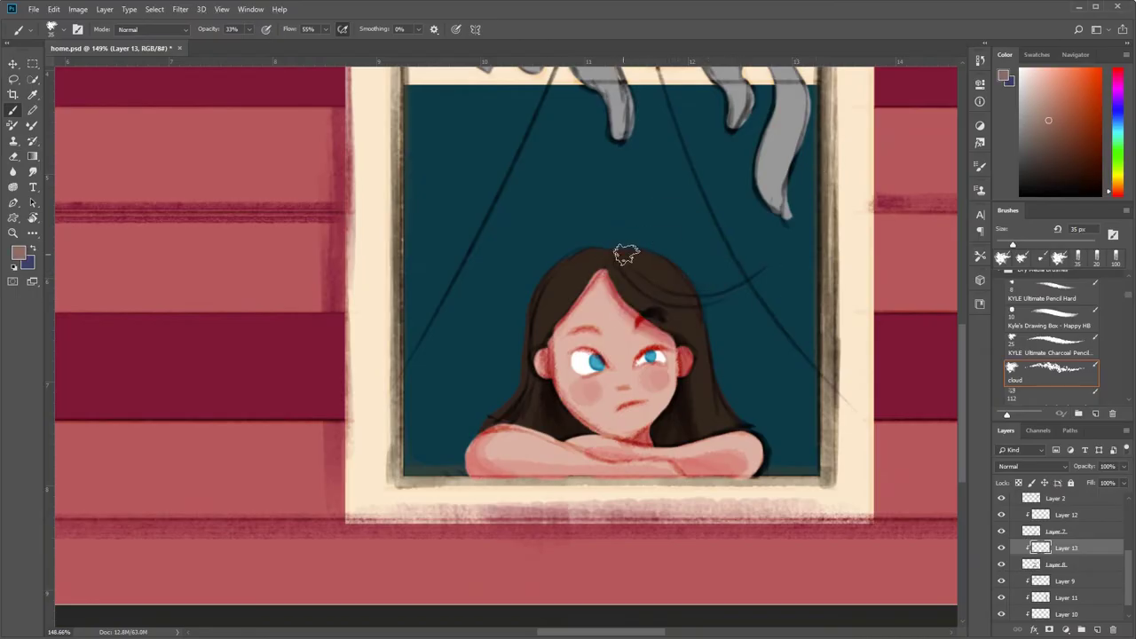
{"action": "key", "text": "bracketright"}
{"action": "key", "text": "bracketright"}
{"action": "key", "text": "bracketright"}
{"action": "left_click_drag", "start_coordinate": [709, 289], "coordinate": [761, 310]}
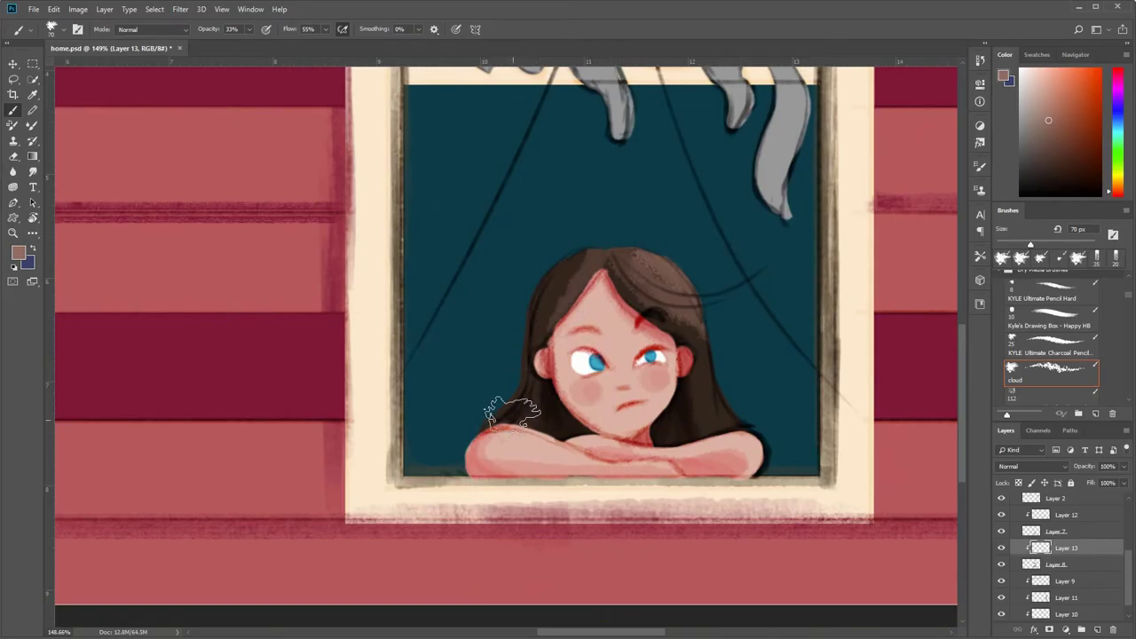
{"action": "scroll", "coordinate": [652, 415], "scroll_direction": "down", "scroll_amount": 5}
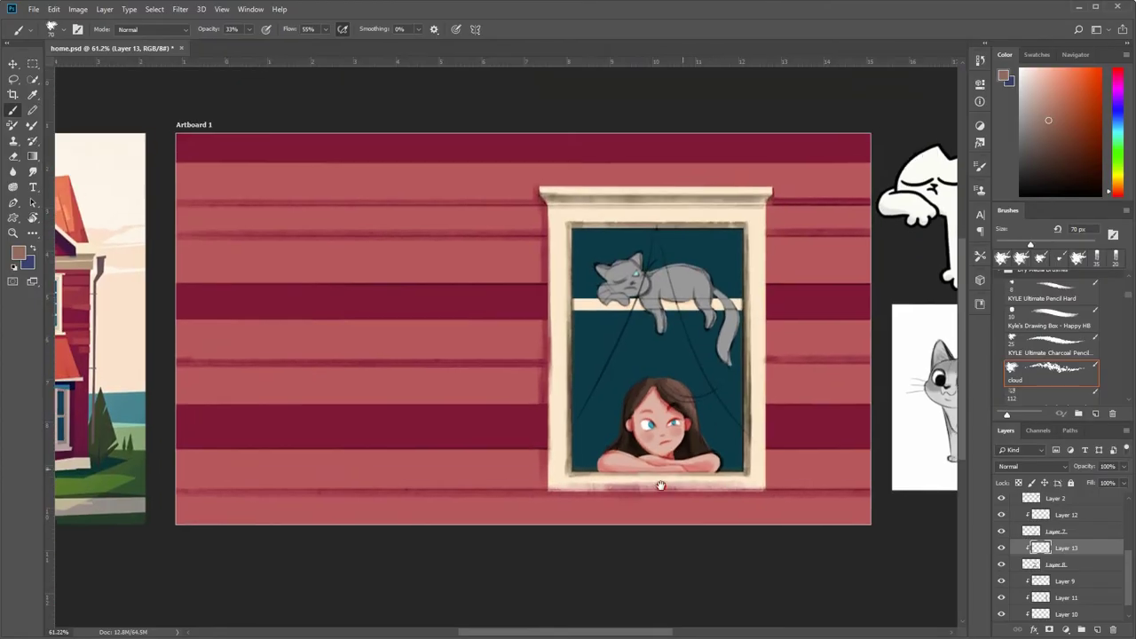
{"action": "scroll", "coordinate": [773, 332], "scroll_direction": "up", "scroll_amount": 3}
{"action": "scroll", "coordinate": [740, 343], "scroll_direction": "down", "scroll_amount": 1}
{"action": "scroll", "coordinate": [660, 416], "scroll_direction": "up", "scroll_amount": 5}
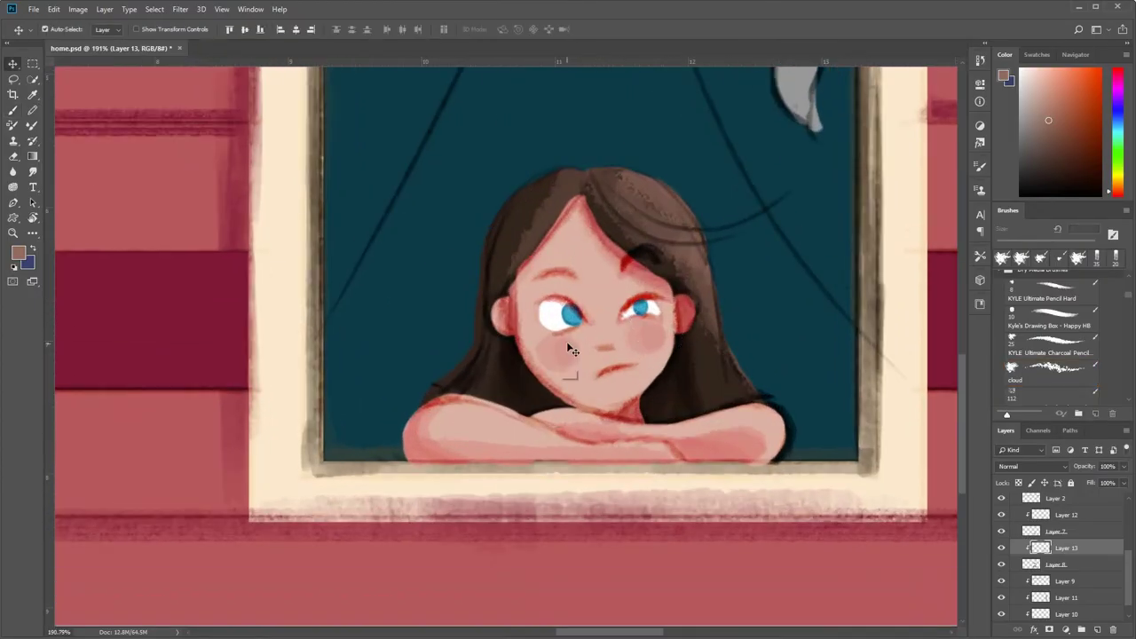
- Select the girl's skin colour layer and toggle its visibility to check it
{"action": "left_click", "coordinate": [586, 344], "text": "ctrl"}
{"action": "left_click", "coordinate": [1002, 547]}
{"action": "left_click", "coordinate": [1001, 547]}
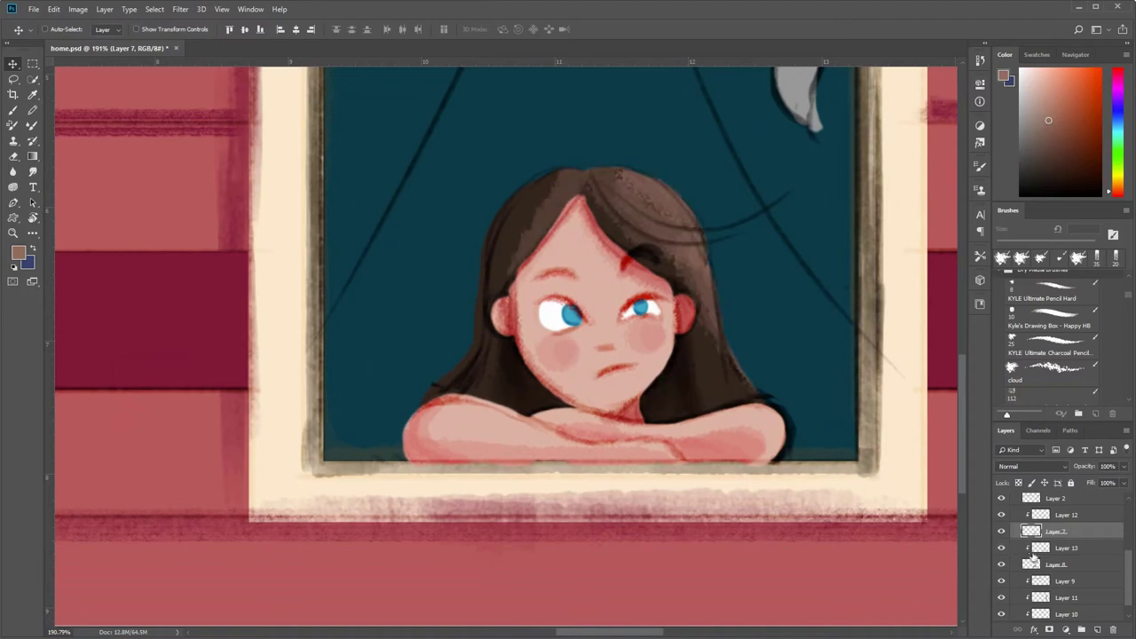
{"action": "left_click", "coordinate": [1002, 531]}
{"action": "left_click", "coordinate": [1002, 530]}
{"action": "left_click", "coordinate": [1002, 531]}
{"action": "left_click", "coordinate": [1001, 531]}
- Repaint the girl's left eyebrow in red
{"action": "key", "text": "b"}
{"action": "scroll", "coordinate": [647, 331], "scroll_direction": "up", "scroll_amount": 2}
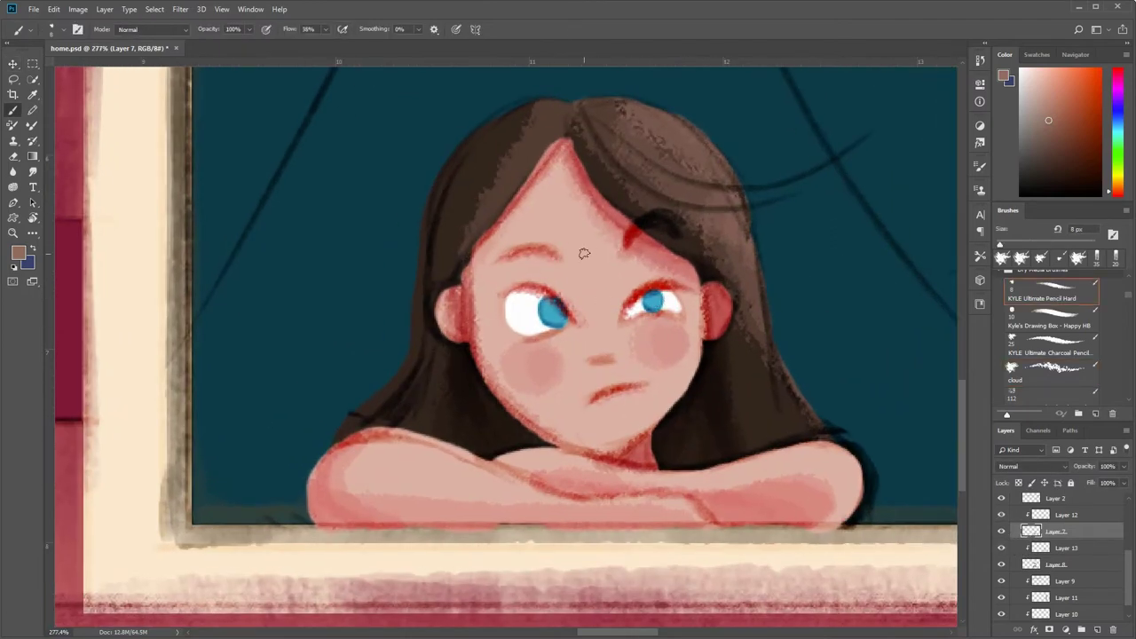
{"action": "left_click", "coordinate": [1071, 94]}
{"action": "left_click_drag", "start_coordinate": [493, 254], "coordinate": [503, 260]}
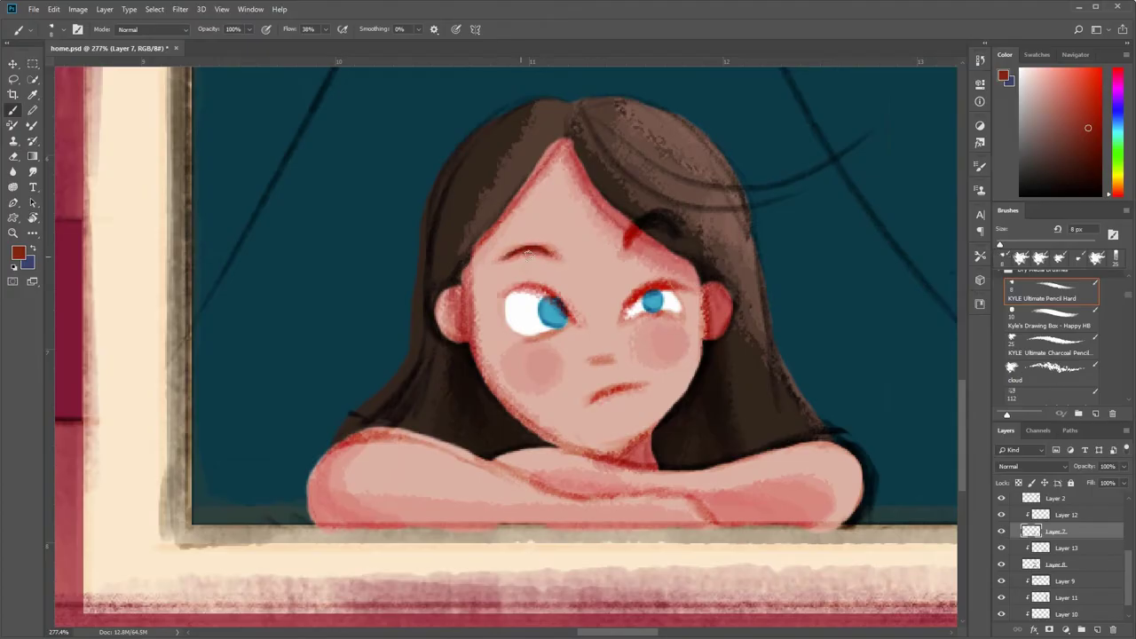
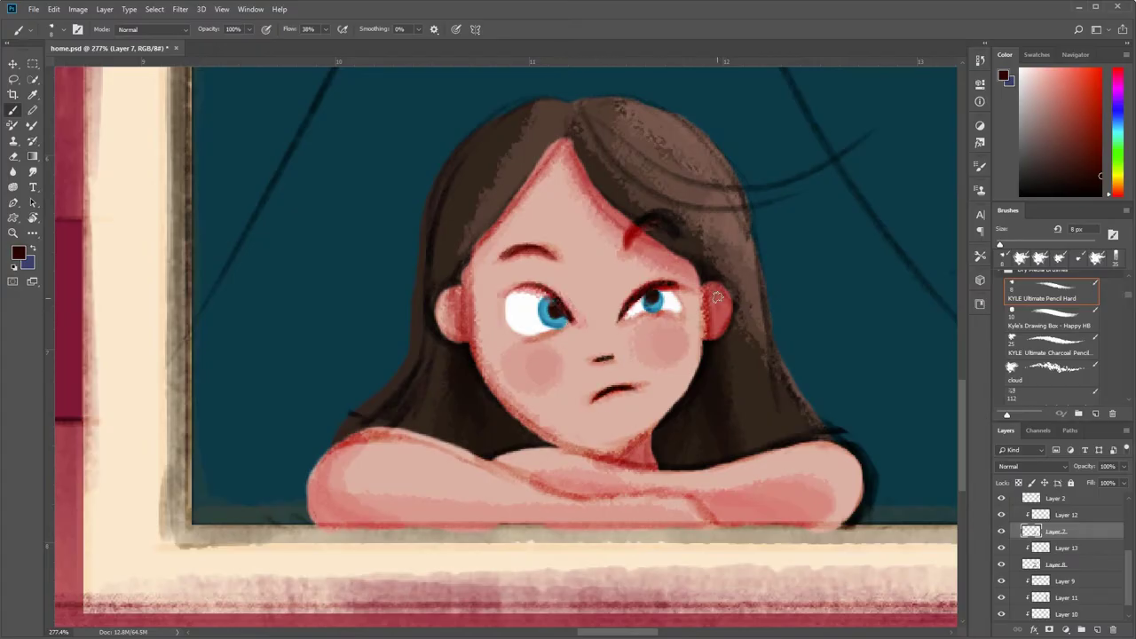
- On Layer 8, try a thin hair strand across the girl's forehead, then undo it
{"action": "scroll", "coordinate": [623, 426], "scroll_direction": "down", "scroll_amount": 5}
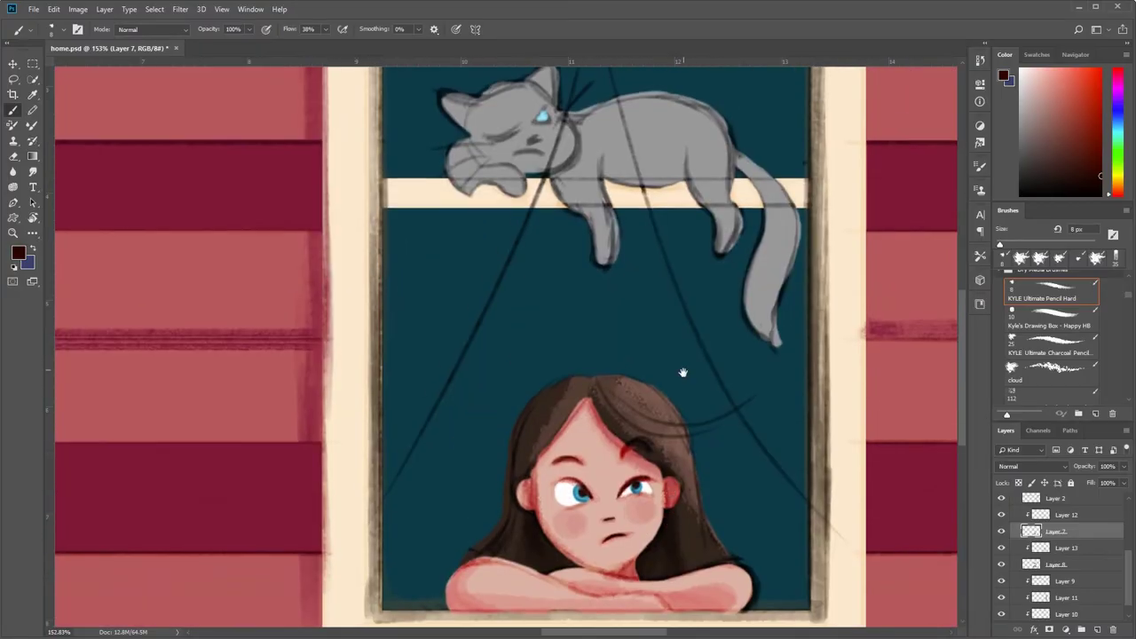
{"action": "scroll", "coordinate": [623, 444], "scroll_direction": "up", "scroll_amount": 5}
{"action": "left_click_drag", "start_coordinate": [573, 339], "coordinate": [486, 468]}
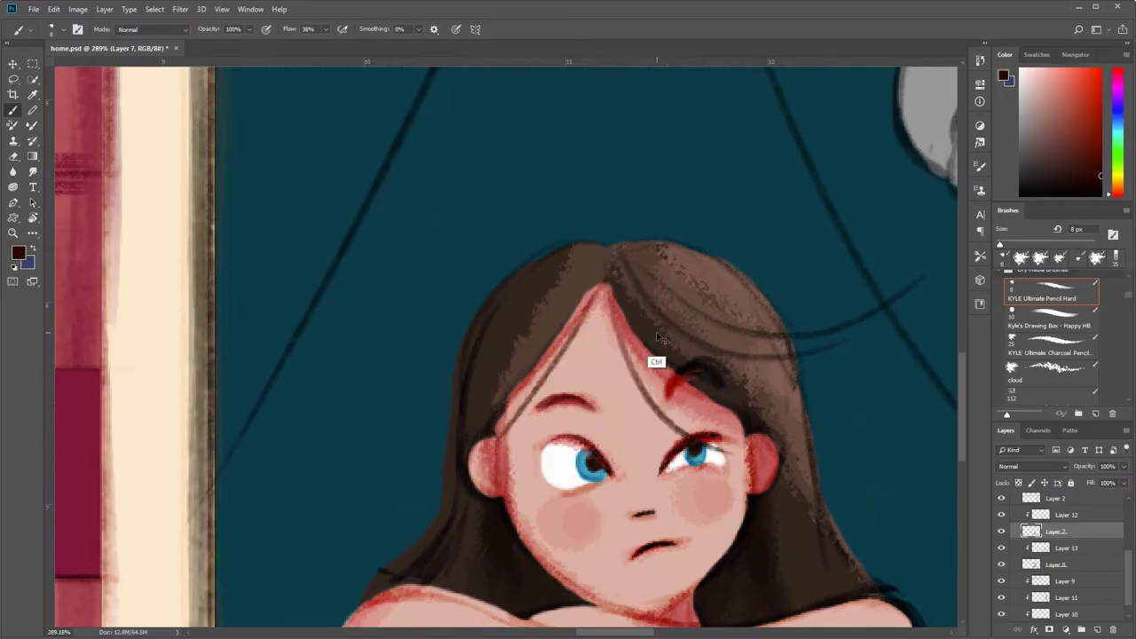
{"action": "scroll", "coordinate": [674, 355], "scroll_direction": "down", "scroll_amount": 3}
{"action": "scroll", "coordinate": [721, 336], "scroll_direction": "down", "scroll_amount": 2}
{"action": "scroll", "coordinate": [720, 335], "scroll_direction": "up", "scroll_amount": 2}
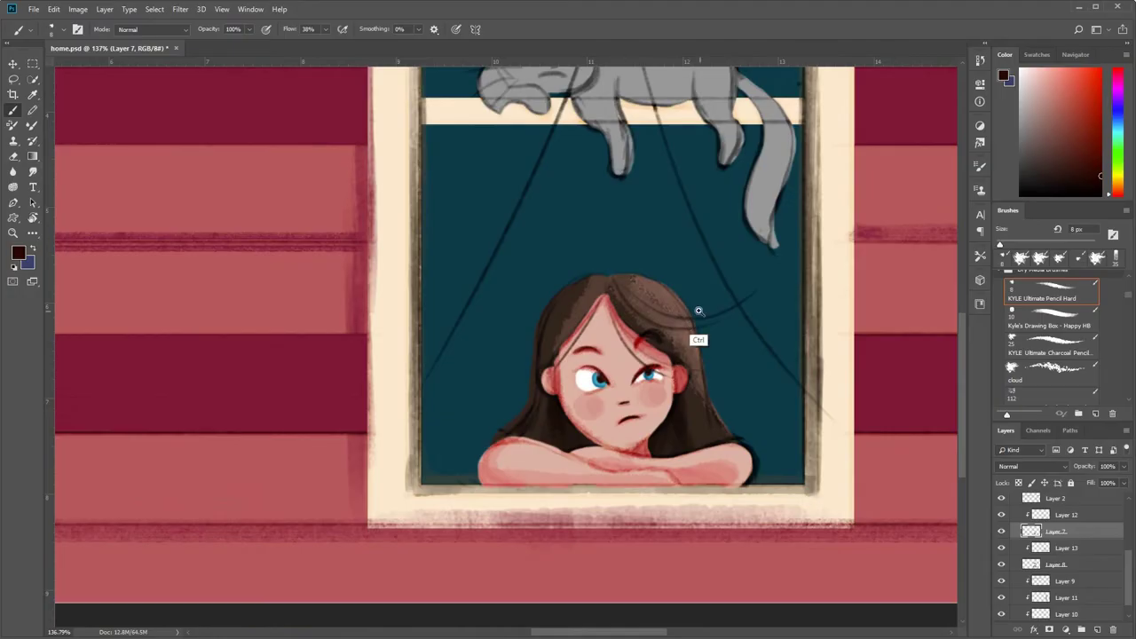
{"action": "scroll", "coordinate": [698, 310], "scroll_direction": "up", "scroll_amount": 1}
{"action": "left_click", "coordinate": [621, 337], "text": "ctrl"}
{"action": "scroll", "coordinate": [506, 284], "scroll_direction": "up", "scroll_amount": 2}
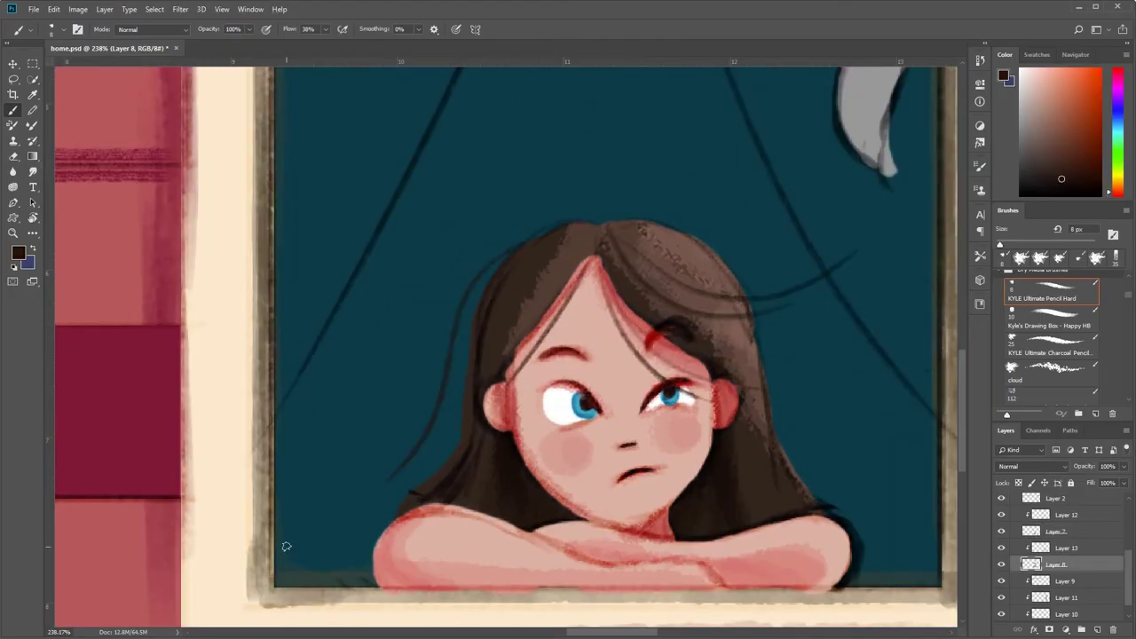
{"action": "key", "text": "ctrl+z"}
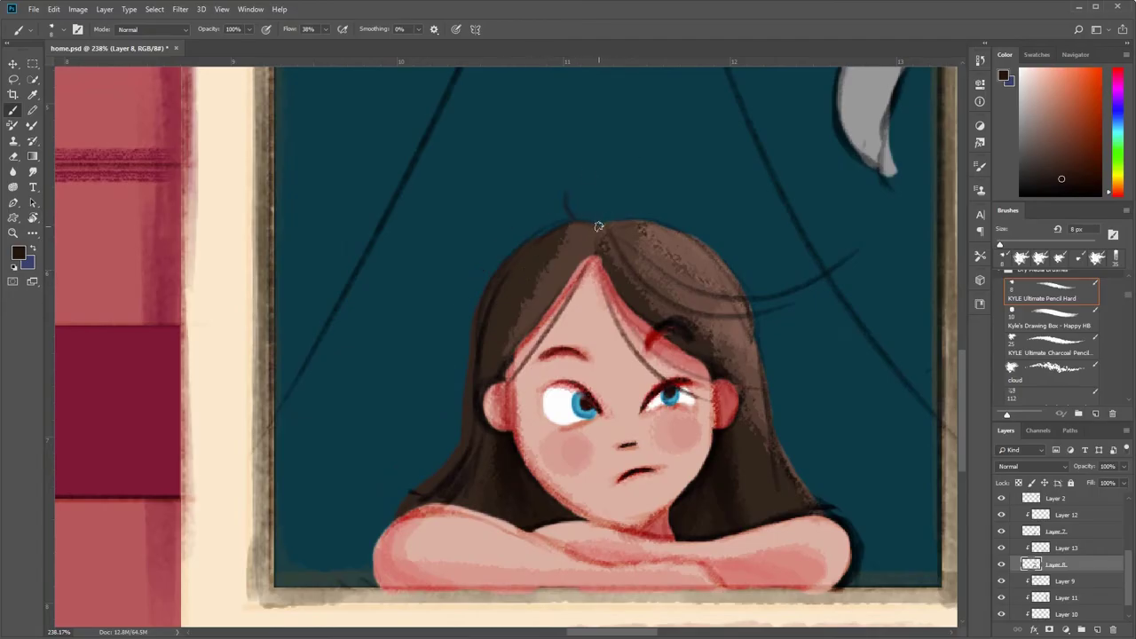
- Draw flyaway hair strands curving off the left side and top-right of the head
{"action": "left_click_drag", "start_coordinate": [499, 251], "coordinate": [435, 399]}
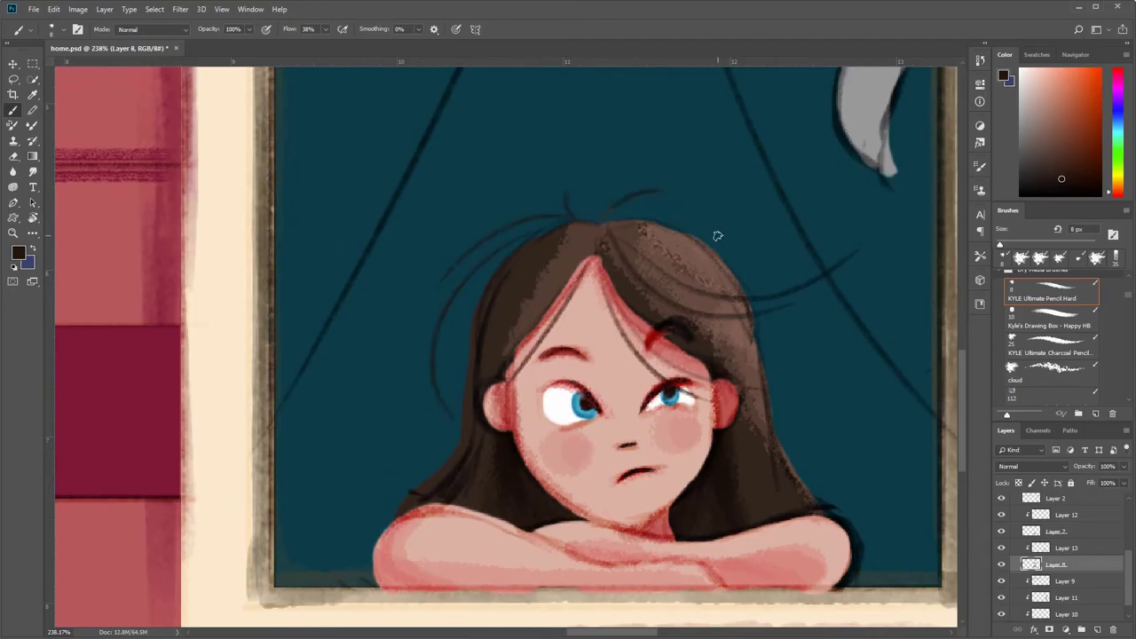
{"action": "key", "text": "ctrl+z"}
{"action": "left_click_drag", "start_coordinate": [621, 193], "coordinate": [780, 259]}
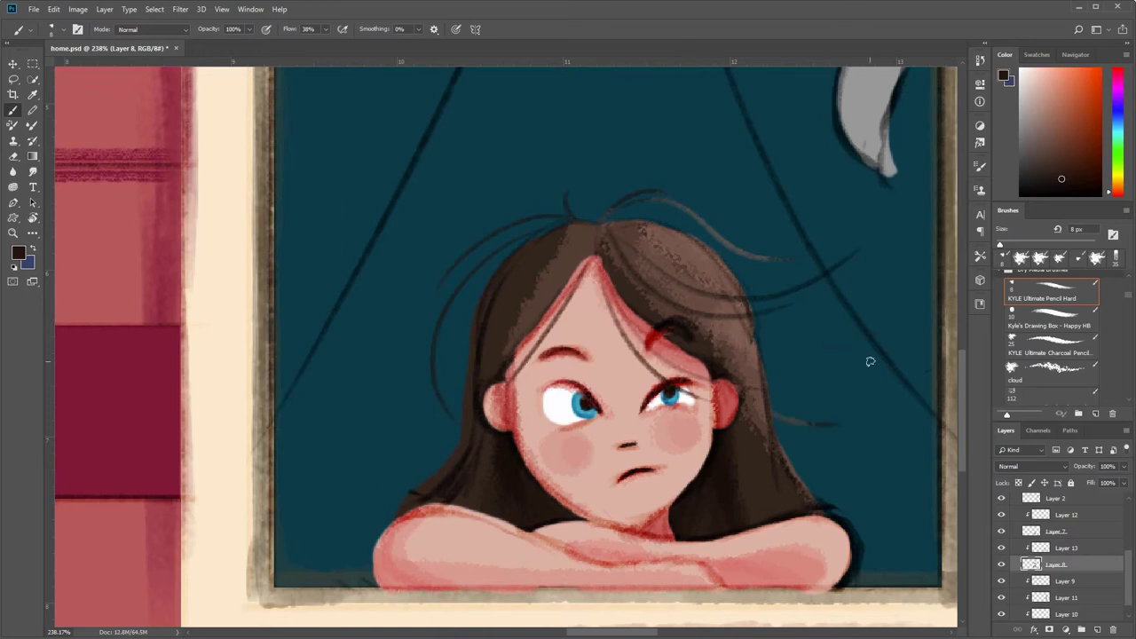
{"action": "scroll", "coordinate": [761, 510], "scroll_direction": "down", "scroll_amount": 5}
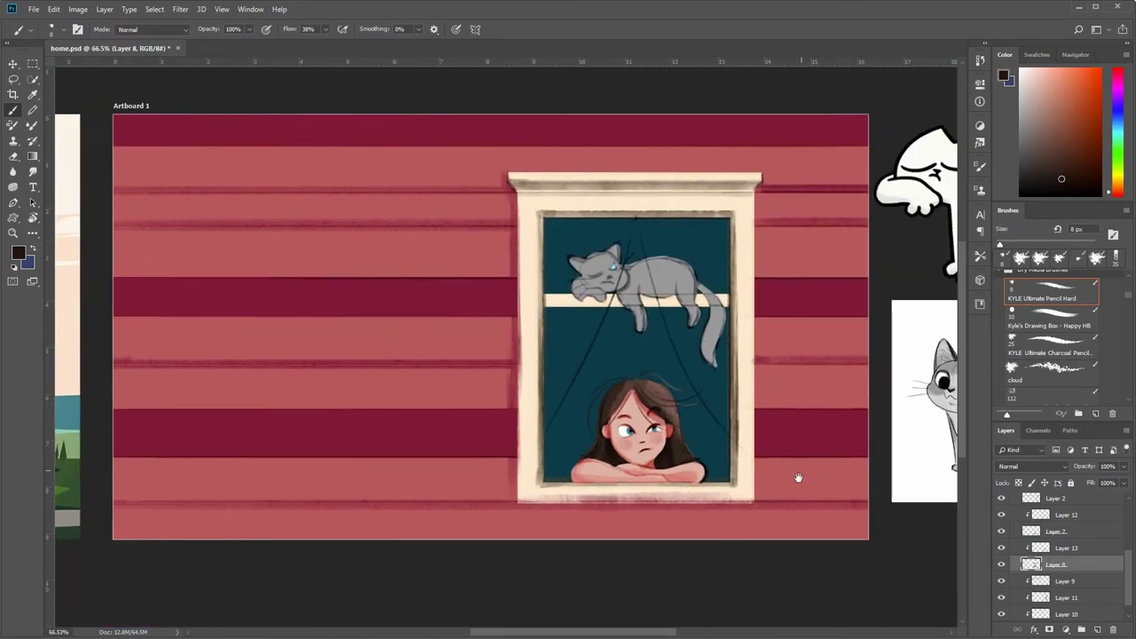
{"action": "scroll", "coordinate": [794, 497], "scroll_direction": "up", "scroll_amount": 2}
{"action": "scroll", "coordinate": [763, 426], "scroll_direction": "up", "scroll_amount": 1}
{"action": "scroll", "coordinate": [759, 355], "scroll_direction": "up", "scroll_amount": 1}
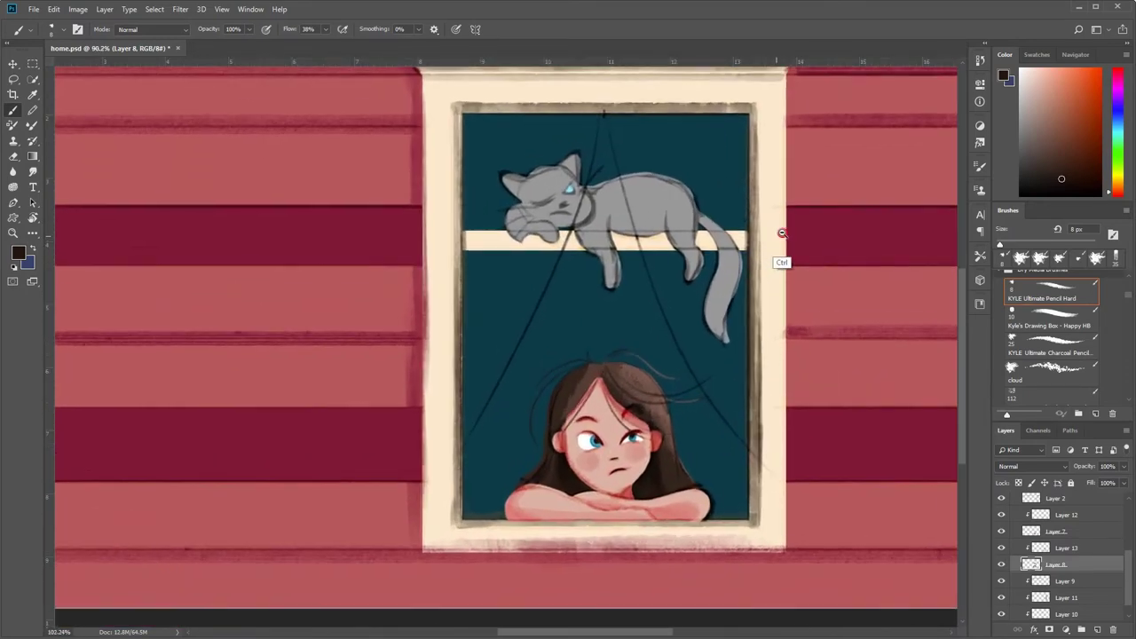
- On Layer 13, set the cloud brush to the cat's sampled grey at 35% opacity, 30 px
{"action": "key", "text": "v"}
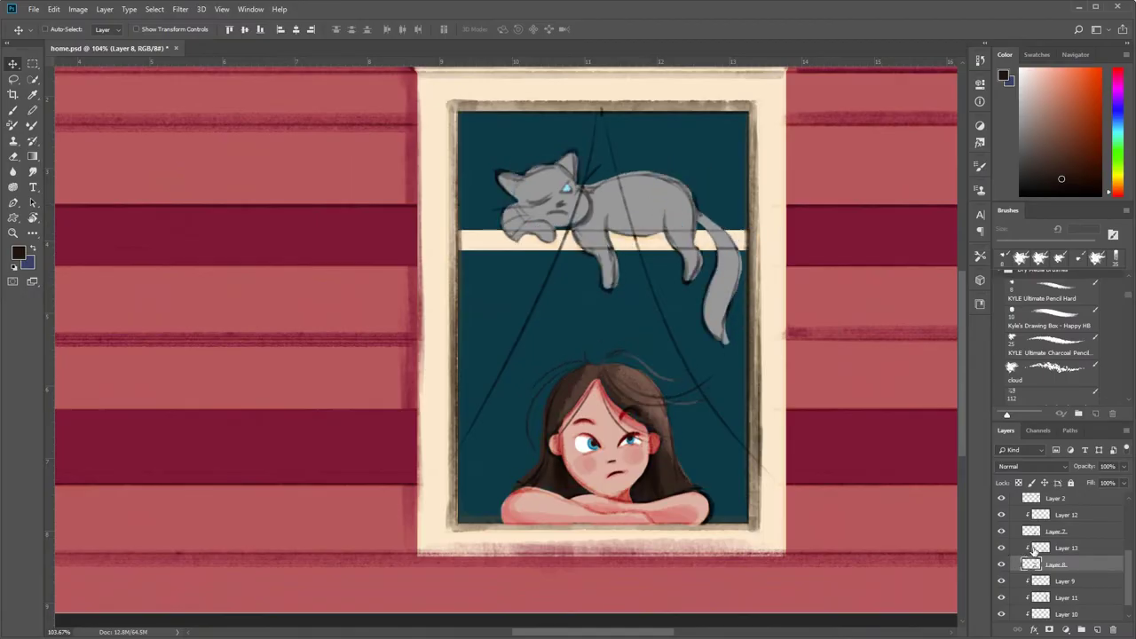
{"action": "left_click", "coordinate": [1056, 547]}
{"action": "key", "text": "b"}
{"action": "left_click", "coordinate": [1051, 290]}
{"action": "left_click", "coordinate": [1051, 370]}
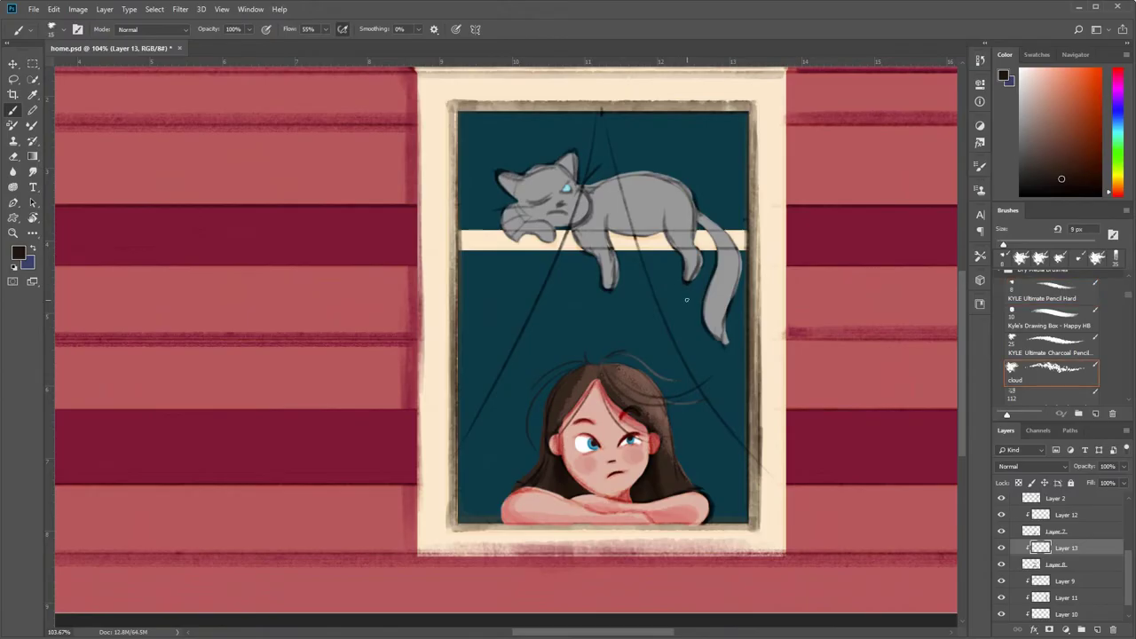
{"action": "left_click", "coordinate": [658, 197], "text": "alt"}
{"action": "scroll", "coordinate": [605, 229], "scroll_direction": "up", "scroll_amount": 3}
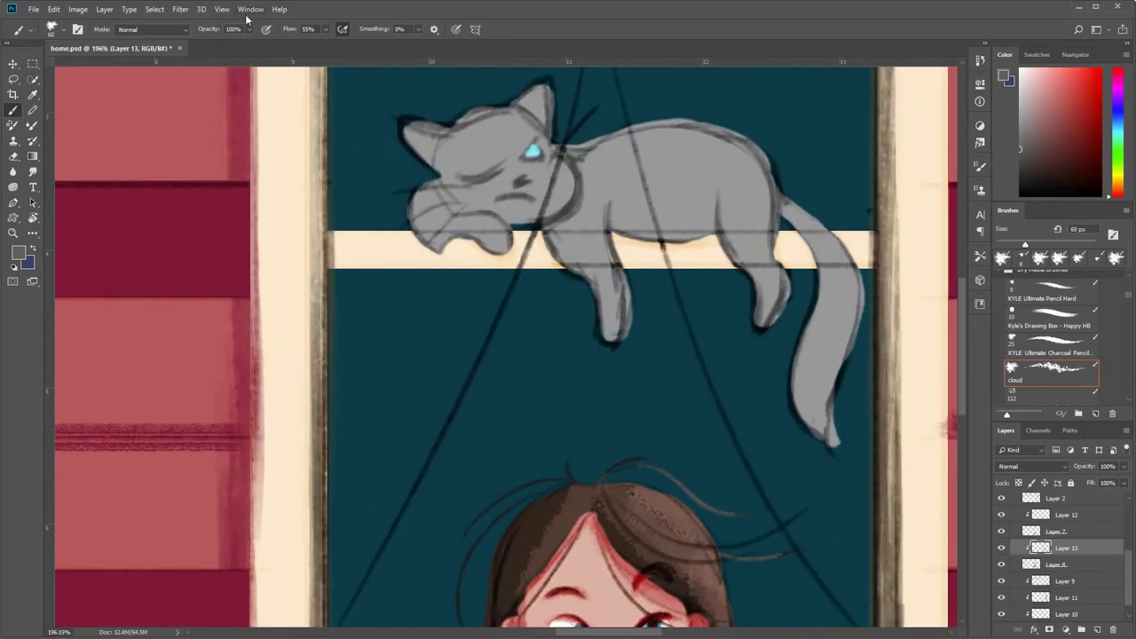
{"action": "key", "text": "3"}
{"action": "key", "text": "5"}
{"action": "key", "text": "bracketleft"}
{"action": "key", "text": "bracketleft"}
{"action": "key", "text": "bracketleft"}
- Shade the cat's neck, belly, face, back leg and tail darker, then add a new layer above
{"action": "mouse_move", "coordinate": [583, 192]}
{"action": "left_mouse_down"}
{"action": "mouse_move", "coordinate": [538, 291]}
{"action": "mouse_move", "coordinate": [579, 162]}
{"action": "left_mouse_up"}
{"action": "mouse_move", "coordinate": [701, 232]}
{"action": "left_mouse_down"}
{"action": "mouse_move", "coordinate": [688, 222]}
{"action": "mouse_move", "coordinate": [638, 251]}
{"action": "left_mouse_up"}
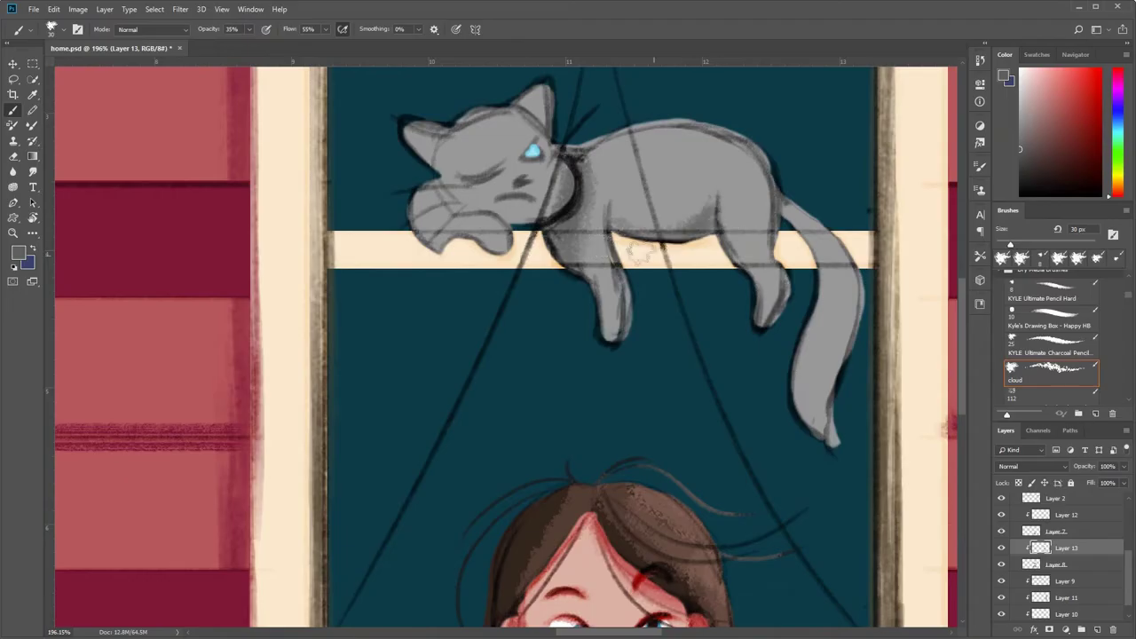
{"action": "mouse_move", "coordinate": [519, 109]}
{"action": "left_mouse_down"}
{"action": "mouse_move", "coordinate": [443, 209]}
{"action": "mouse_move", "coordinate": [526, 228]}
{"action": "left_mouse_up"}
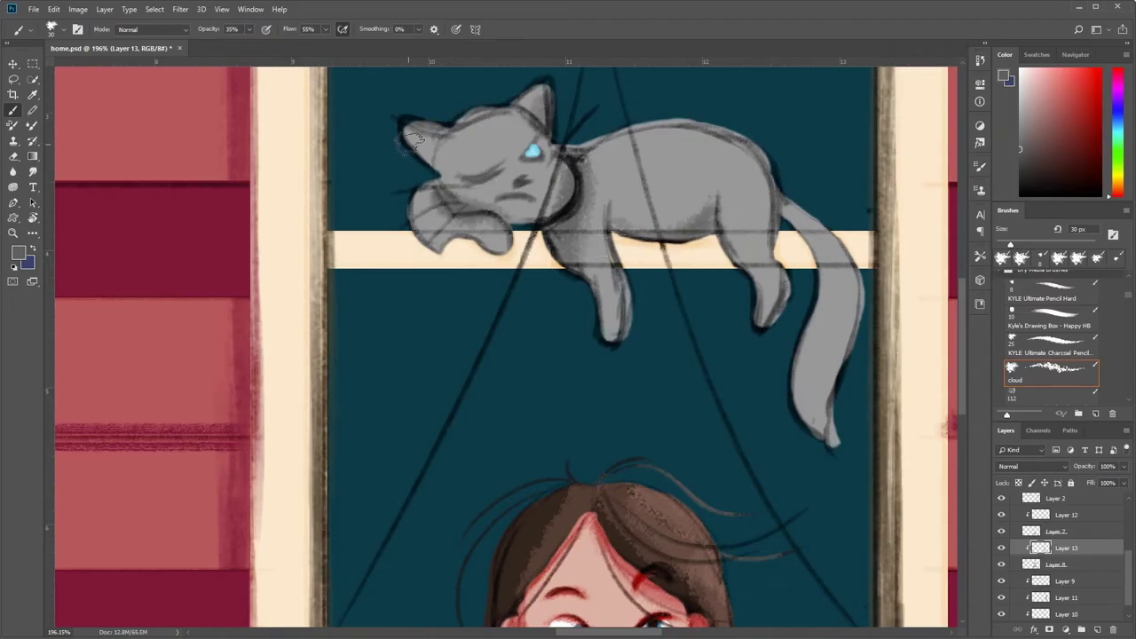
{"action": "mouse_move", "coordinate": [719, 323]}
{"action": "left_mouse_down"}
{"action": "mouse_move", "coordinate": [639, 353]}
{"action": "mouse_move", "coordinate": [653, 362]}
{"action": "mouse_move", "coordinate": [609, 304]}
{"action": "mouse_move", "coordinate": [383, 233]}
{"action": "left_mouse_up"}
{"action": "left_click_drag", "start_coordinate": [597, 303], "coordinate": [639, 392]}
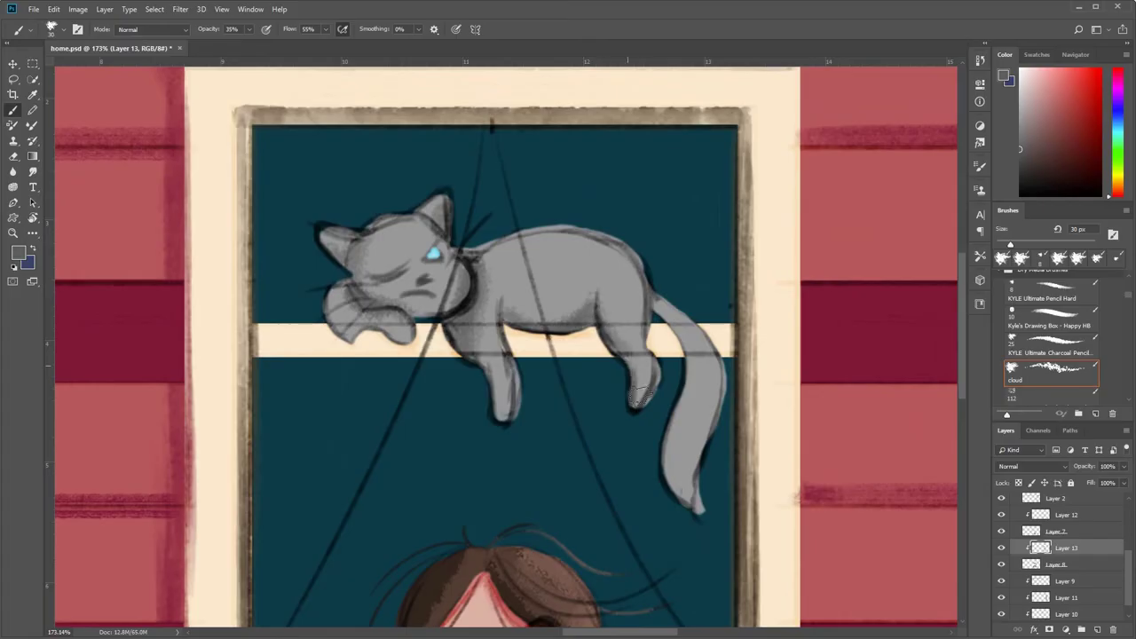
{"action": "mouse_move", "coordinate": [655, 317]}
{"action": "left_mouse_down"}
{"action": "mouse_move", "coordinate": [671, 352]}
{"action": "mouse_move", "coordinate": [669, 323]}
{"action": "mouse_move", "coordinate": [701, 417]}
{"action": "mouse_move", "coordinate": [701, 479]}
{"action": "left_mouse_up"}
{"action": "mouse_move", "coordinate": [696, 342]}
{"action": "left_mouse_down"}
{"action": "mouse_move", "coordinate": [687, 337]}
{"action": "mouse_move", "coordinate": [600, 459]}
{"action": "left_mouse_up"}
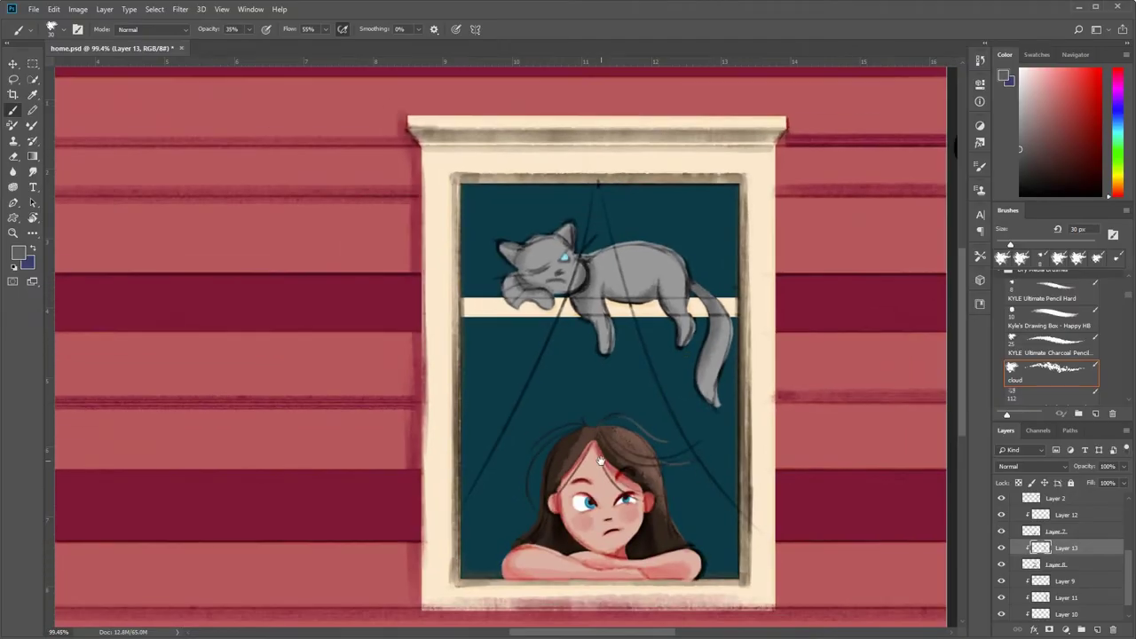
{"action": "left_click", "coordinate": [1100, 629]}
- On Layer 14, brush pale grey cloud texture over the cat's back, head, paw and tail at 40–60 px
{"action": "left_click_drag", "start_coordinate": [695, 235], "coordinate": [763, 235]}
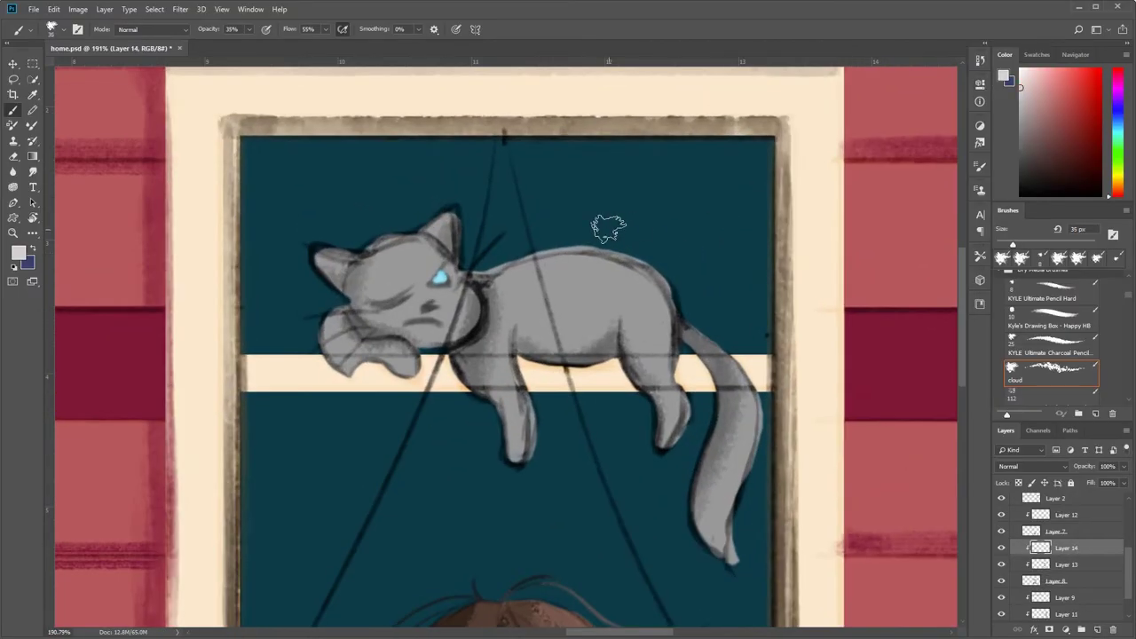
{"action": "key", "text": "bracketright"}
{"action": "key", "text": "bracketright"}
{"action": "key", "text": "bracketright"}
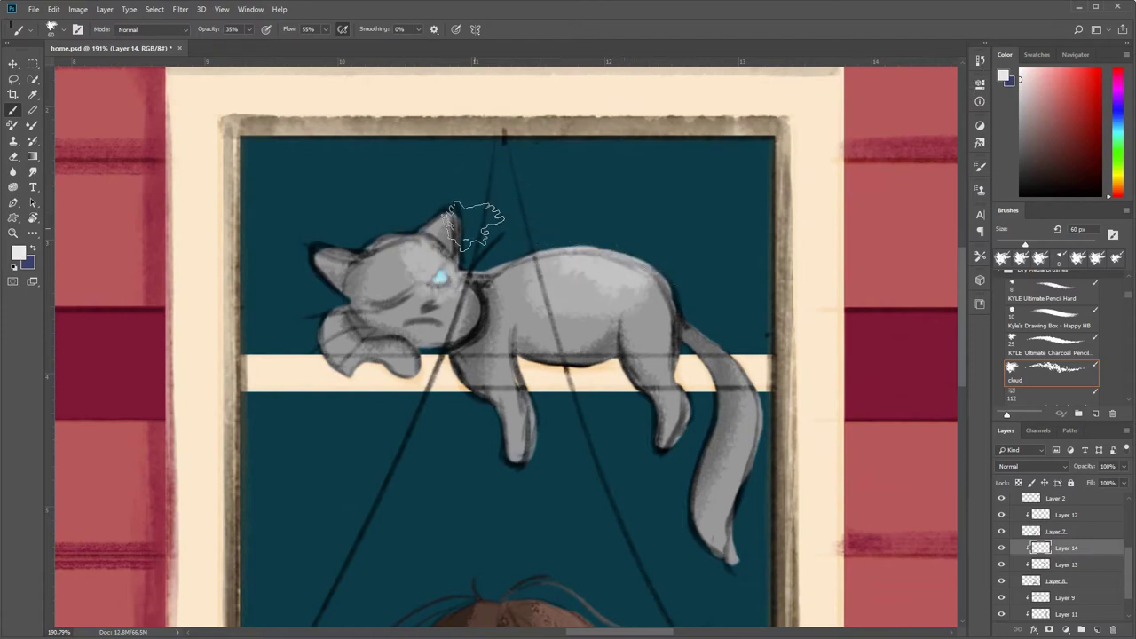
{"action": "key", "text": "bracketleft"}
{"action": "key", "text": "bracketleft"}
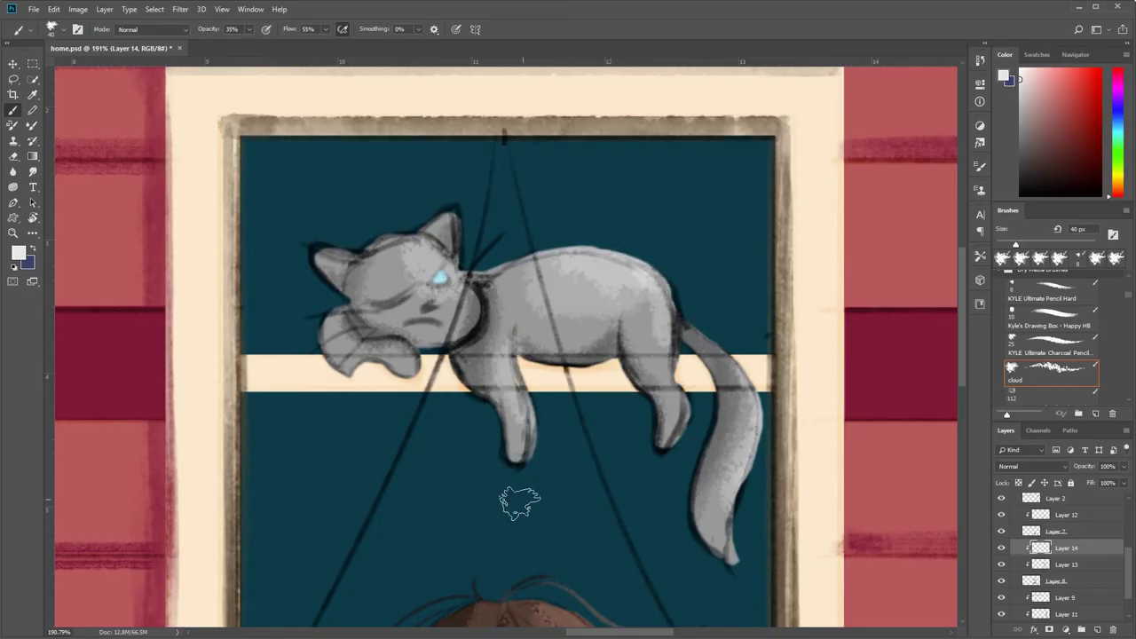
{"action": "mouse_move", "coordinate": [577, 338]}
{"action": "left_mouse_down"}
{"action": "mouse_move", "coordinate": [546, 338]}
{"action": "mouse_move", "coordinate": [484, 231]}
{"action": "left_mouse_up"}
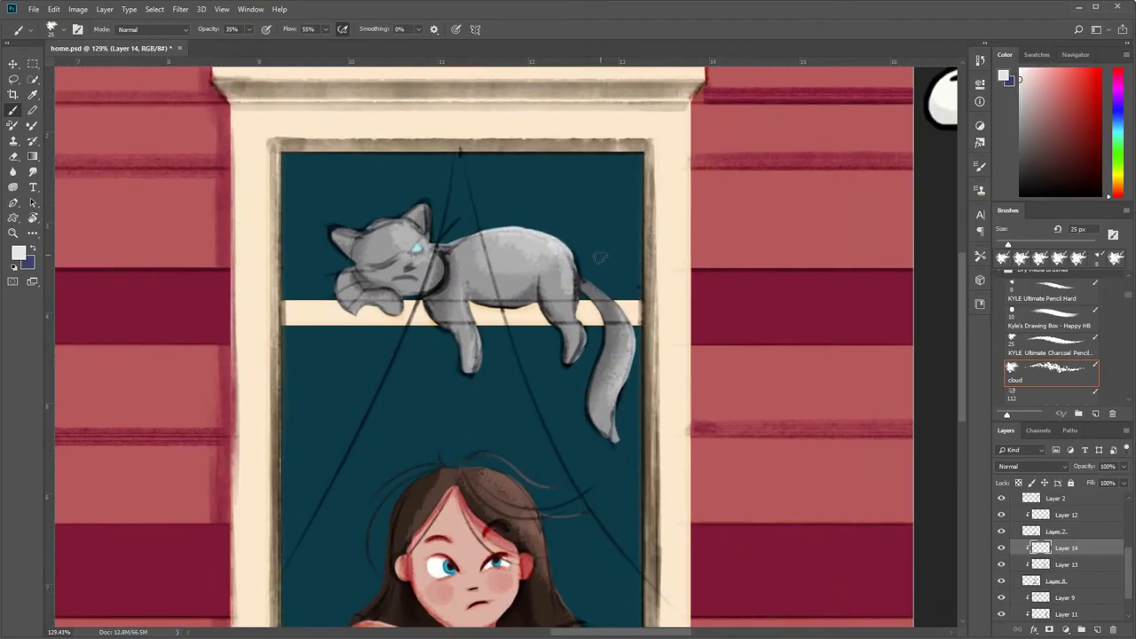
{"action": "left_click_drag", "start_coordinate": [438, 228], "coordinate": [462, 228]}
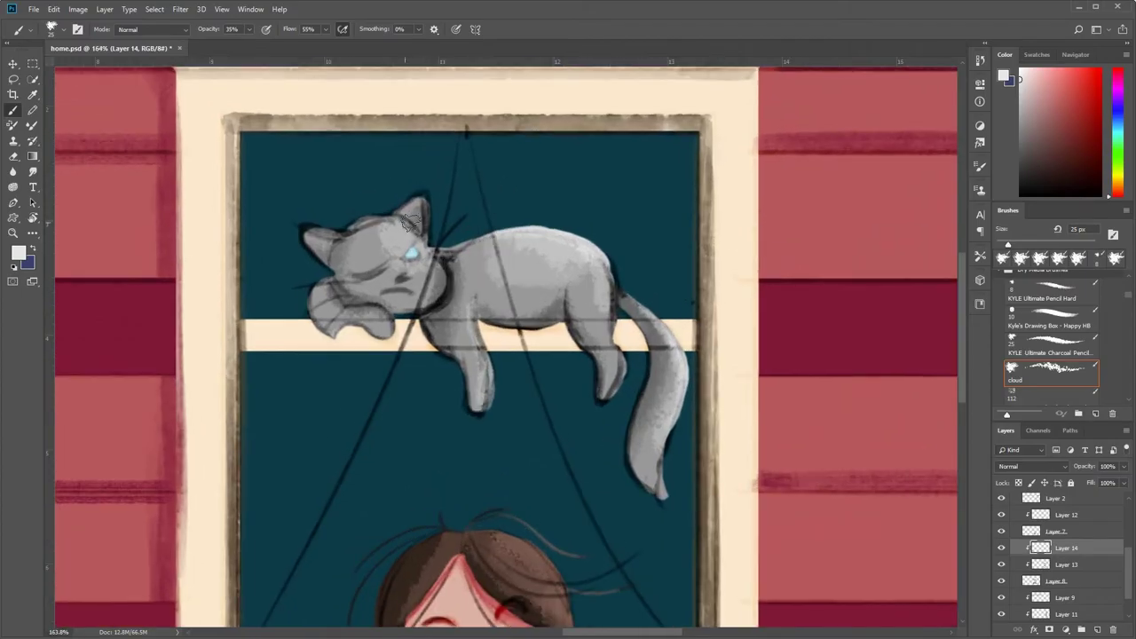
{"action": "left_click_drag", "start_coordinate": [309, 310], "coordinate": [334, 310]}
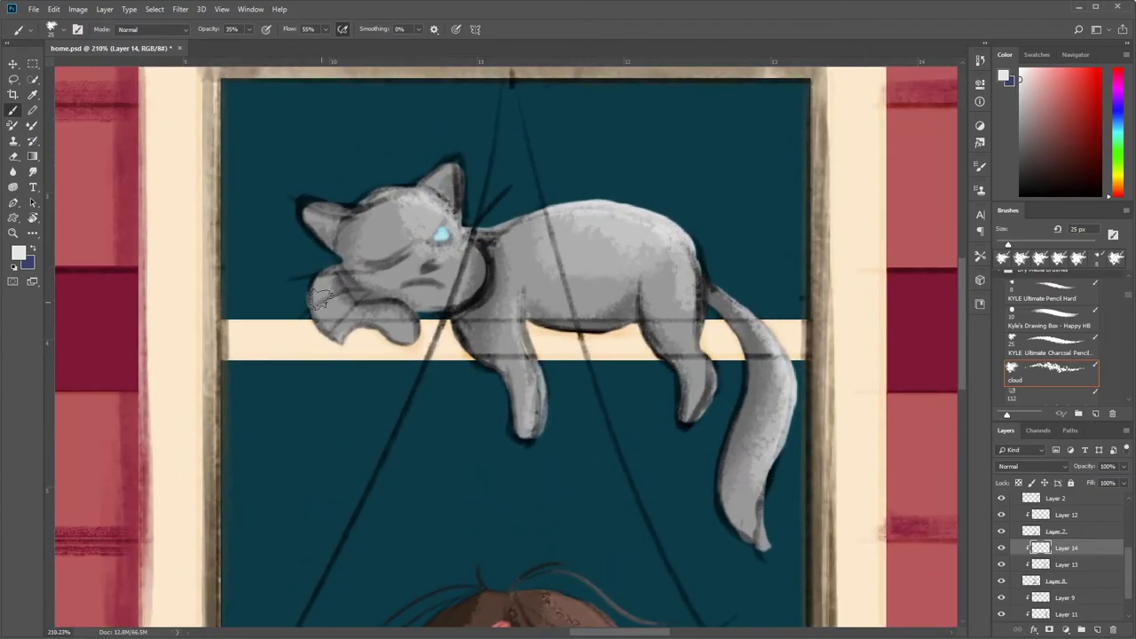
{"action": "left_click_drag", "start_coordinate": [441, 233], "coordinate": [372, 234]}
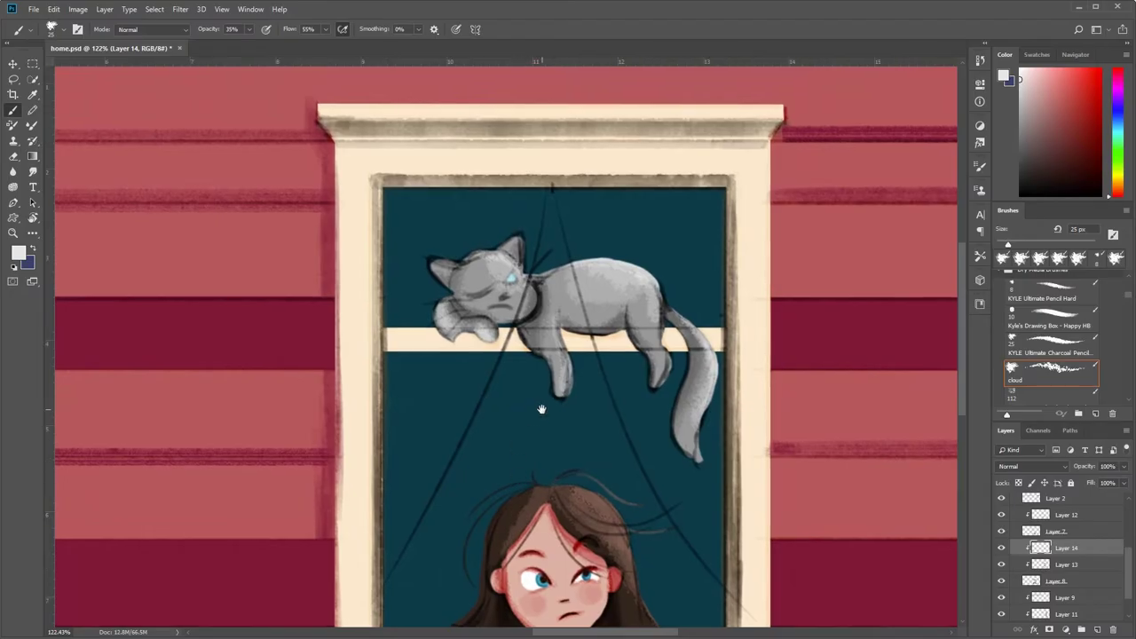
{"action": "left_click_drag", "start_coordinate": [540, 406], "coordinate": [586, 405]}
{"action": "left_click", "coordinate": [1029, 581]}
- Draw a near-black closed-eye line across the cat's face with the hard pencil brush
{"action": "left_click_drag", "start_coordinate": [532, 240], "coordinate": [586, 239]}
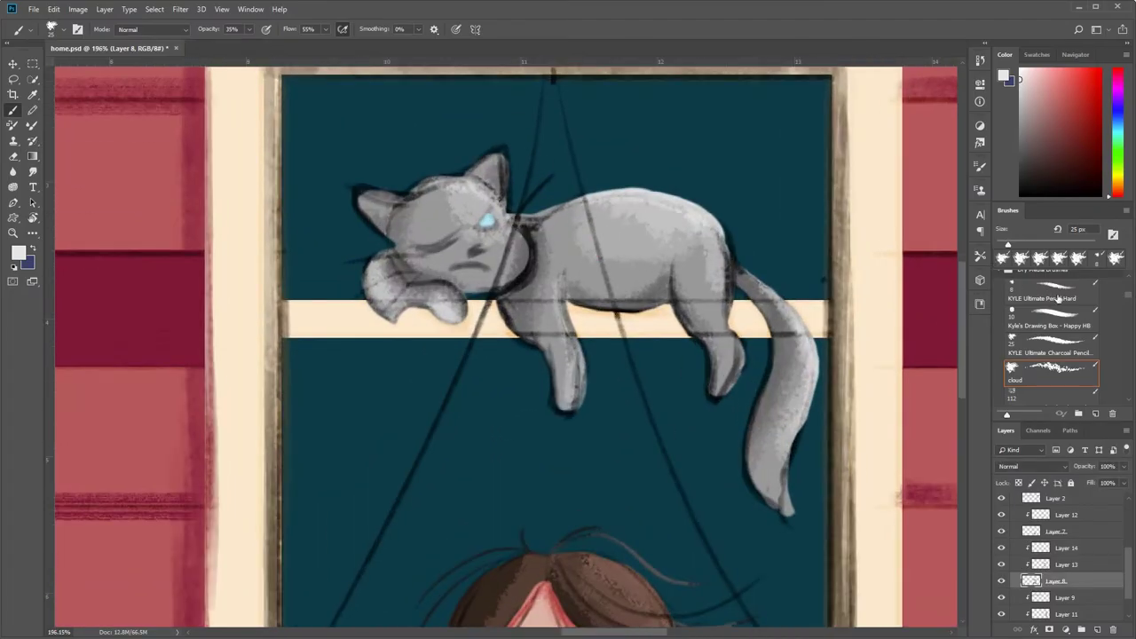
{"action": "left_click", "coordinate": [1051, 288]}
{"action": "left_click_drag", "start_coordinate": [533, 169], "coordinate": [554, 169]}
{"action": "left_click", "coordinate": [412, 272], "text": "alt"}
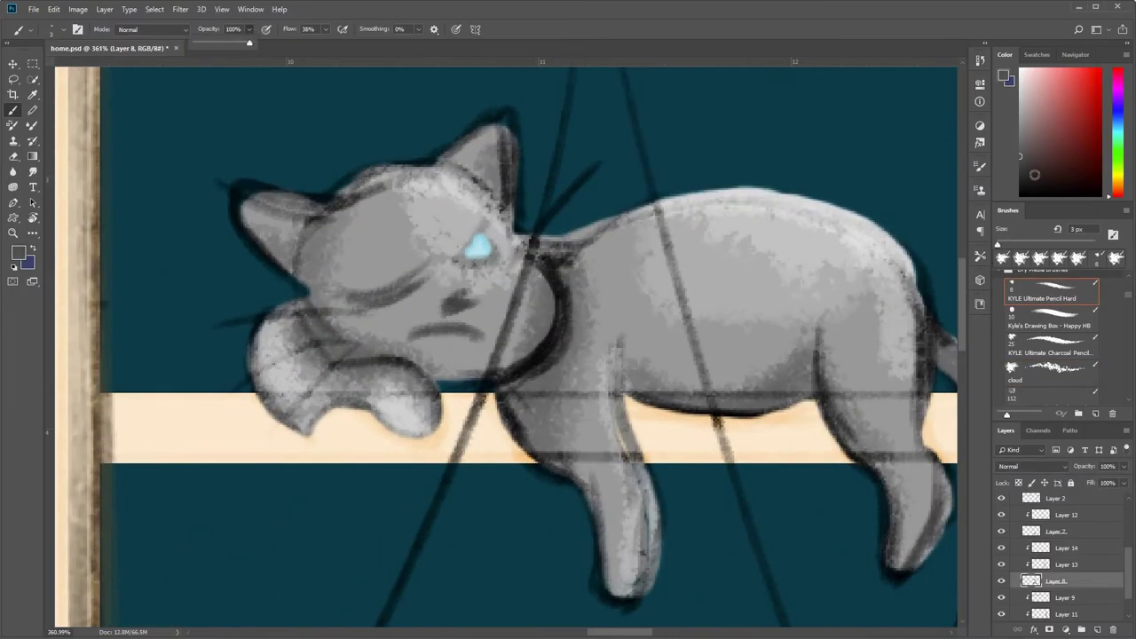
{"action": "left_click", "coordinate": [524, 196], "text": "alt"}
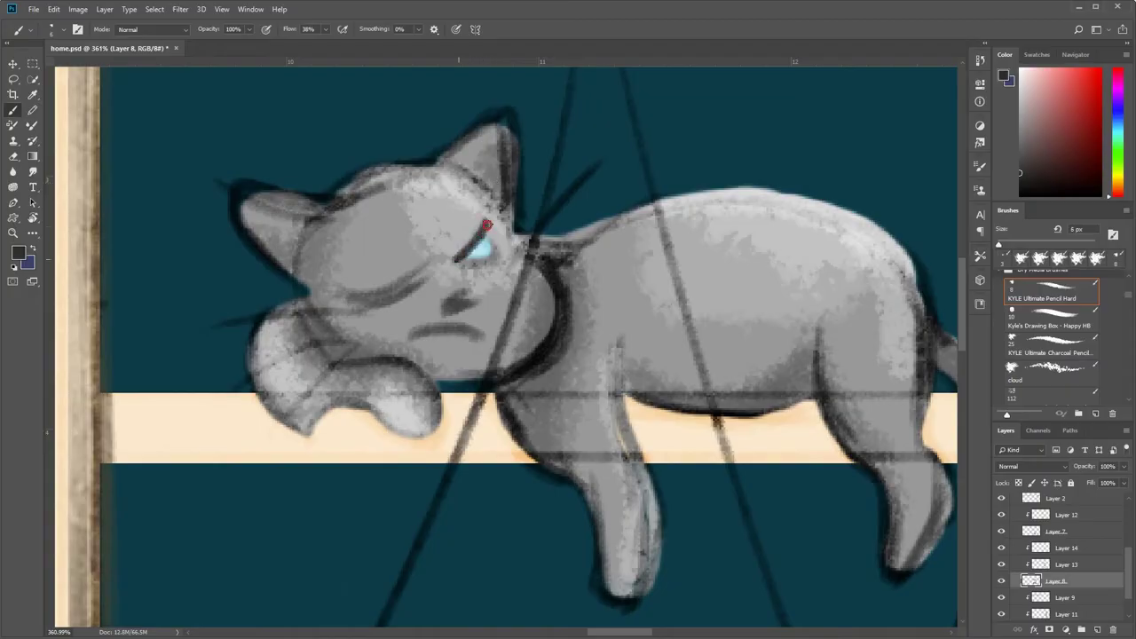
{"action": "left_click_drag", "start_coordinate": [421, 270], "coordinate": [355, 295]}
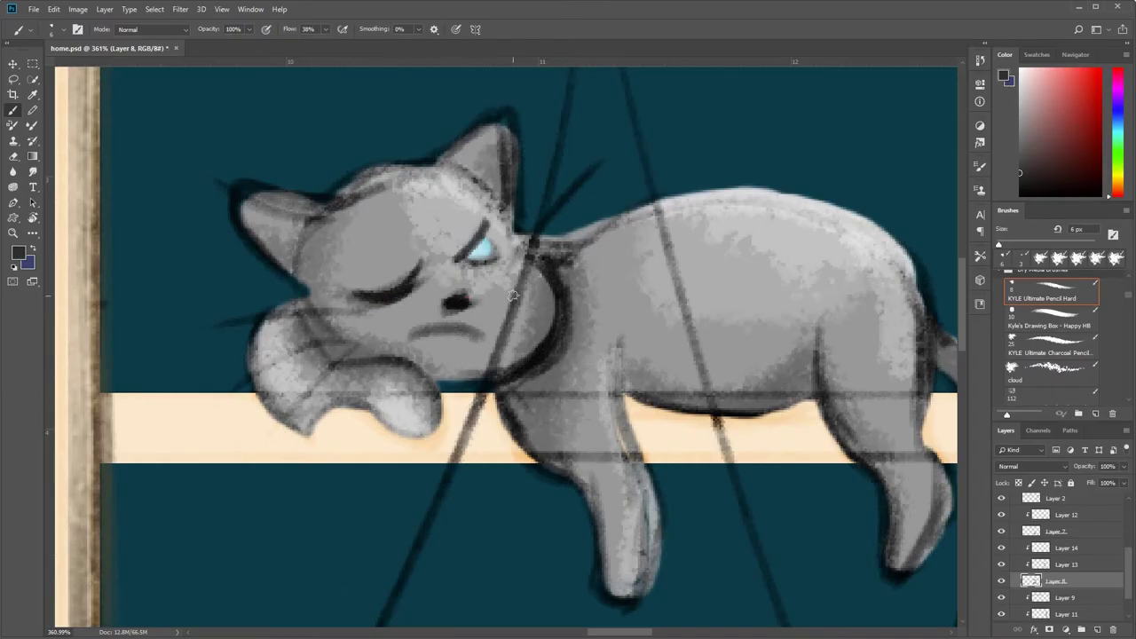
- Zoom in and out to review the sleeping cat in the window scene
{"action": "scroll", "coordinate": [644, 208], "scroll_direction": "down", "scroll_amount": 3}
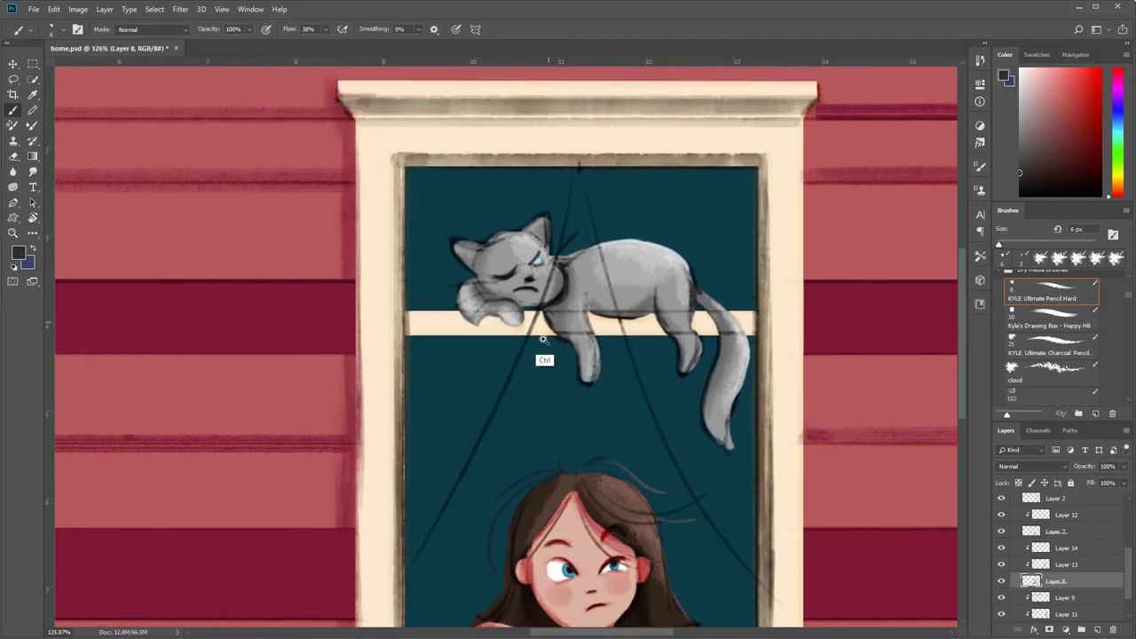
{"action": "scroll", "coordinate": [564, 247], "scroll_direction": "up", "scroll_amount": 3}
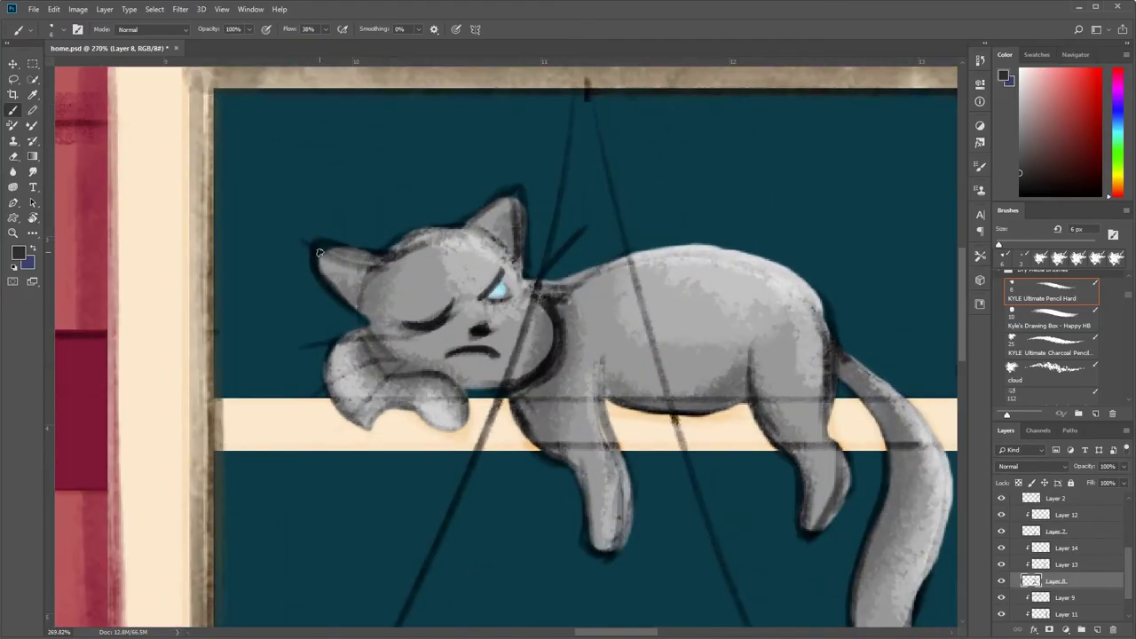
{"action": "scroll", "coordinate": [596, 180], "scroll_direction": "down", "scroll_amount": 2}
{"action": "scroll", "coordinate": [638, 228], "scroll_direction": "down", "scroll_amount": 3}
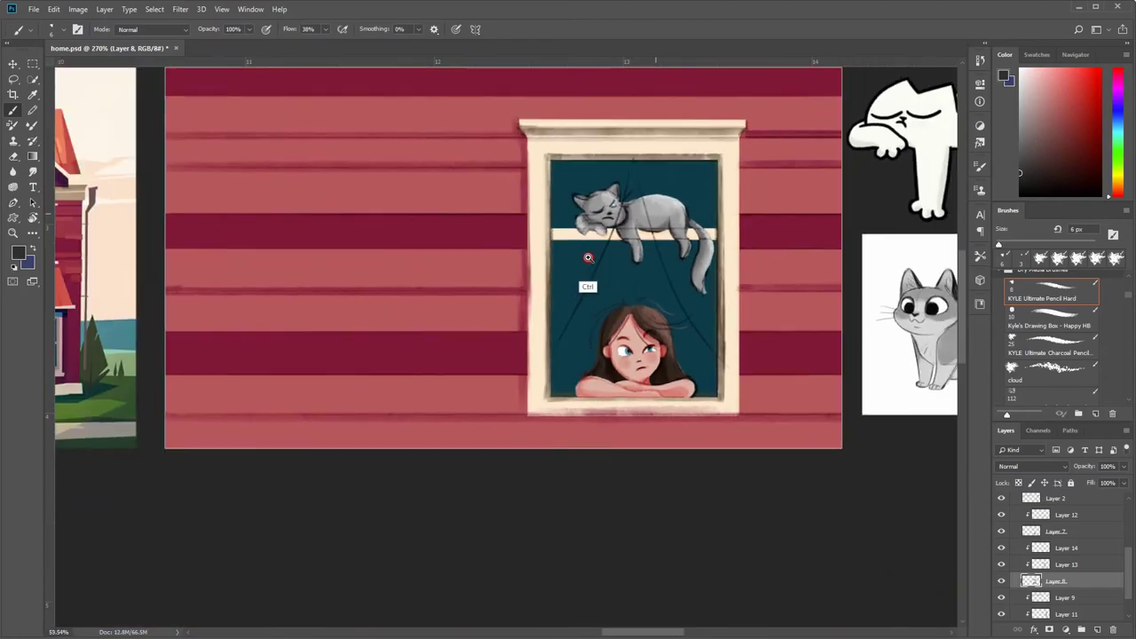
{"action": "scroll", "coordinate": [540, 284], "scroll_direction": "up", "scroll_amount": 3}
{"action": "scroll", "coordinate": [540, 284], "scroll_direction": "up", "scroll_amount": 2}
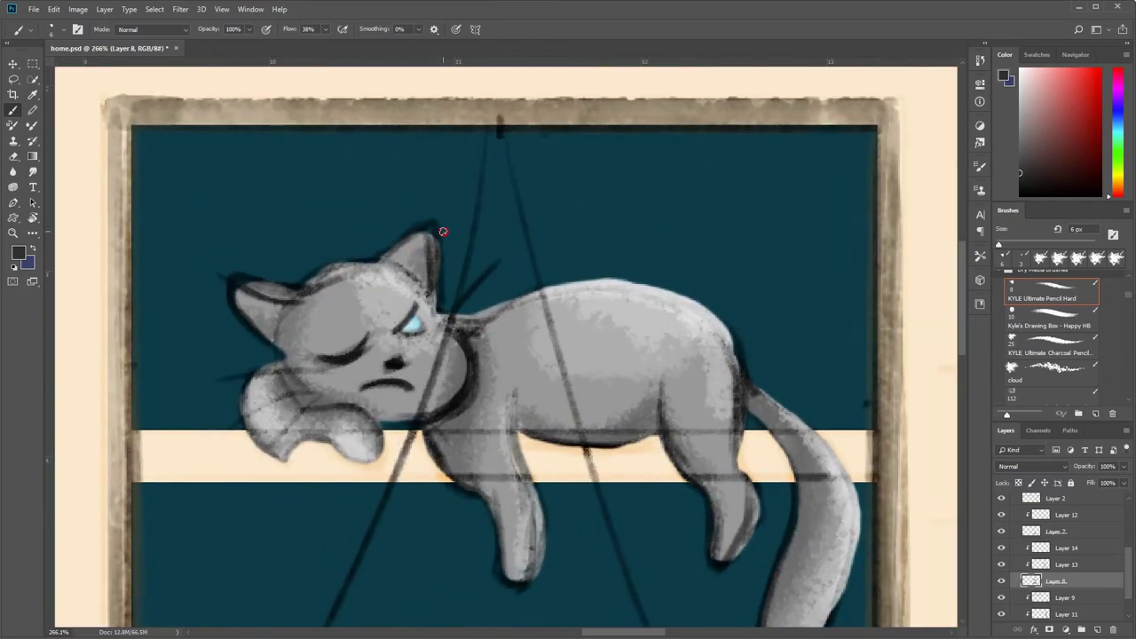
{"action": "scroll", "coordinate": [564, 238], "scroll_direction": "down", "scroll_amount": 3}
{"action": "scroll", "coordinate": [648, 441], "scroll_direction": "down", "scroll_amount": 1}
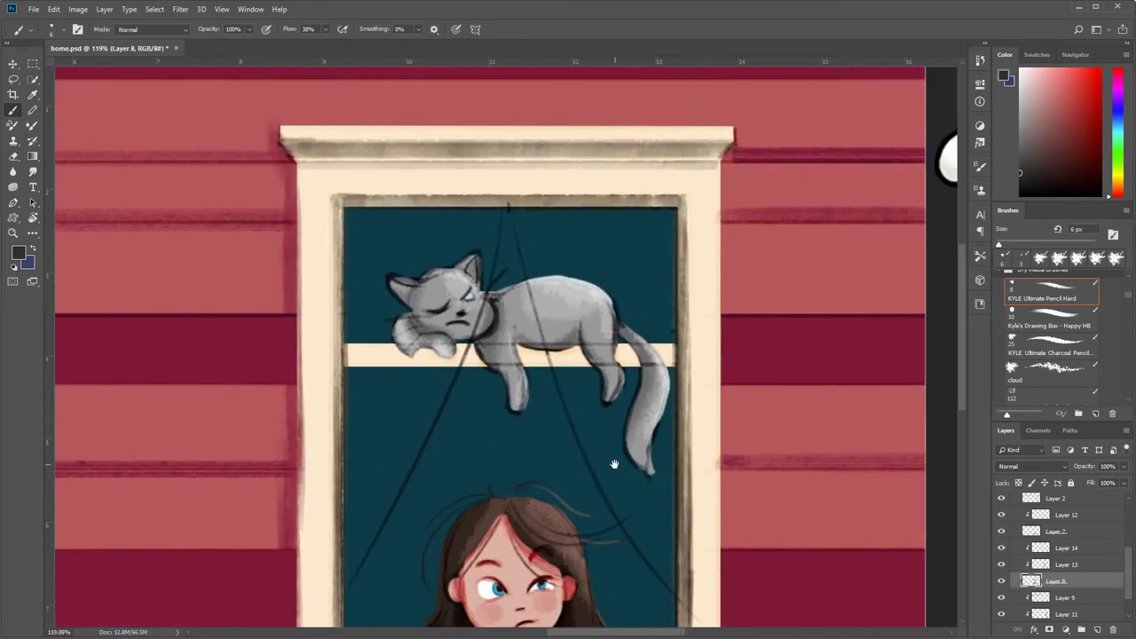
- On Layer 13, lighten the top of the cat's left ear with the cloud brush at lower opacity
{"action": "left_click", "coordinate": [1039, 565]}
{"action": "scroll", "coordinate": [546, 298], "scroll_direction": "up", "scroll_amount": 2}
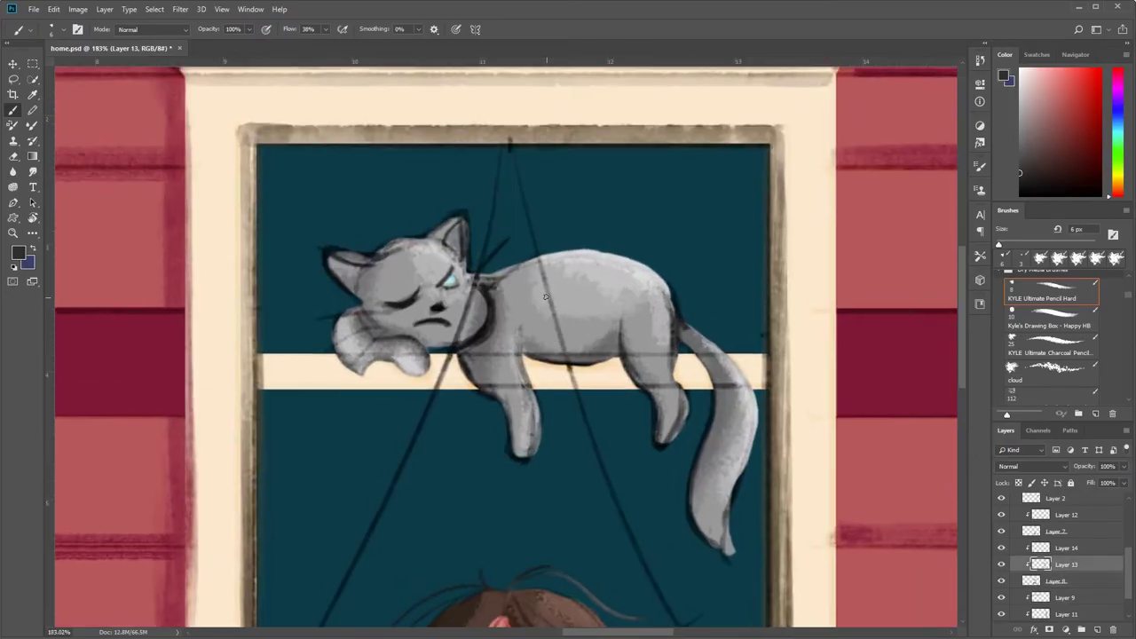
{"action": "left_click", "coordinate": [1051, 369]}
{"action": "left_click", "coordinate": [246, 35]}
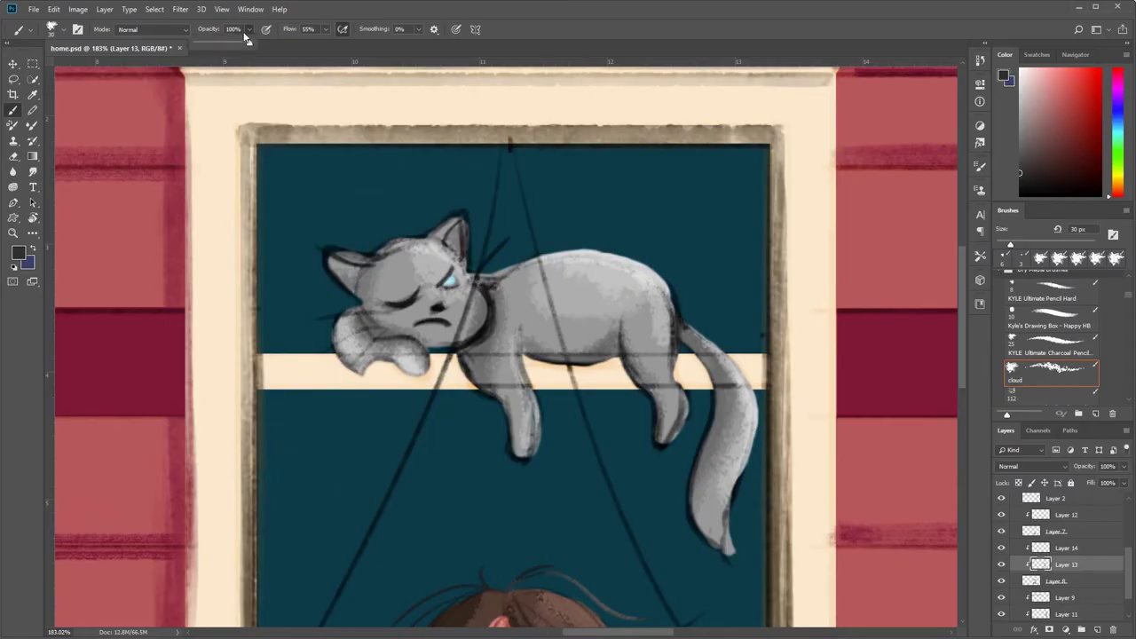
{"action": "type", "text": "35"}
{"action": "left_click_drag", "start_coordinate": [404, 257], "coordinate": [436, 228]}
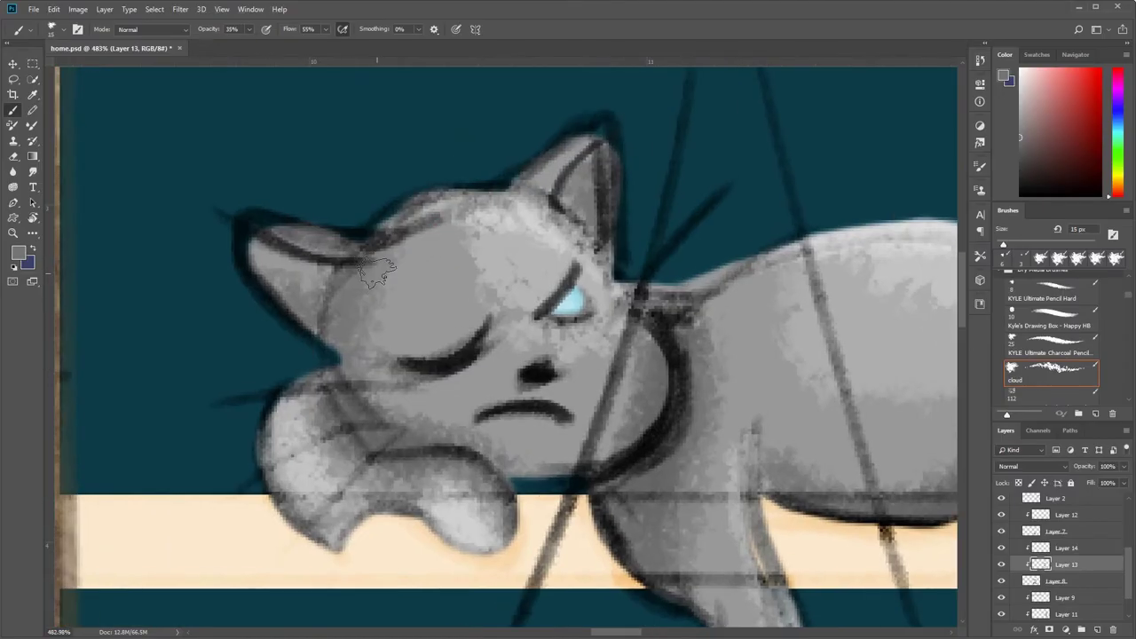
{"action": "left_click_drag", "start_coordinate": [253, 232], "coordinate": [346, 271]}
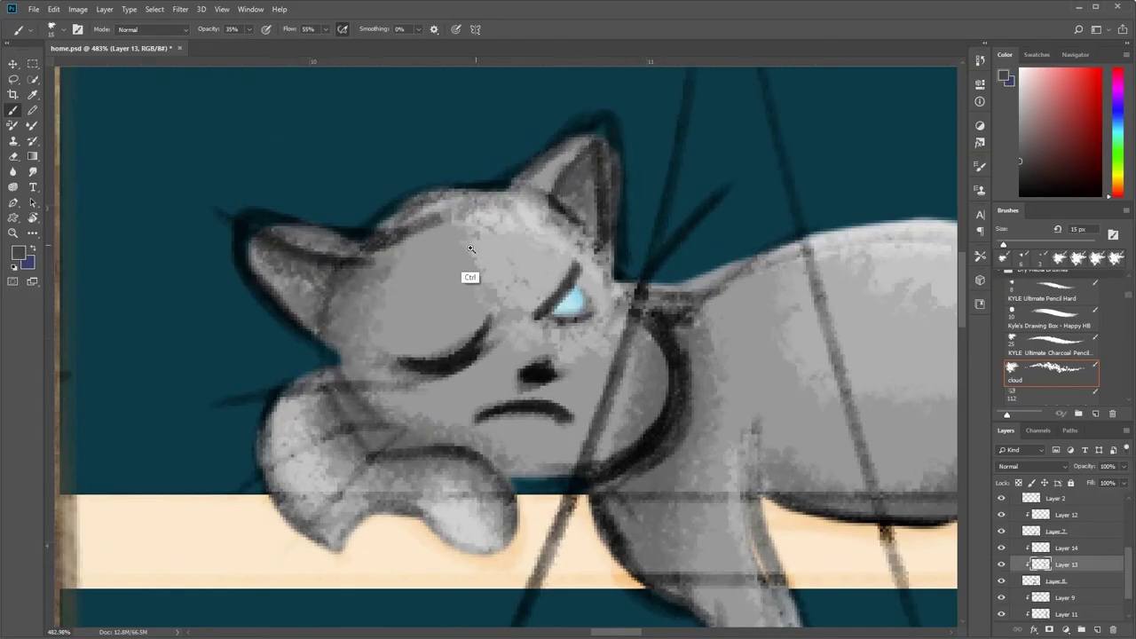
{"action": "mouse_move", "coordinate": [462, 266]}
{"action": "left_mouse_down"}
{"action": "mouse_move", "coordinate": [436, 335]}
{"action": "mouse_move", "coordinate": [470, 357]}
{"action": "left_mouse_up"}
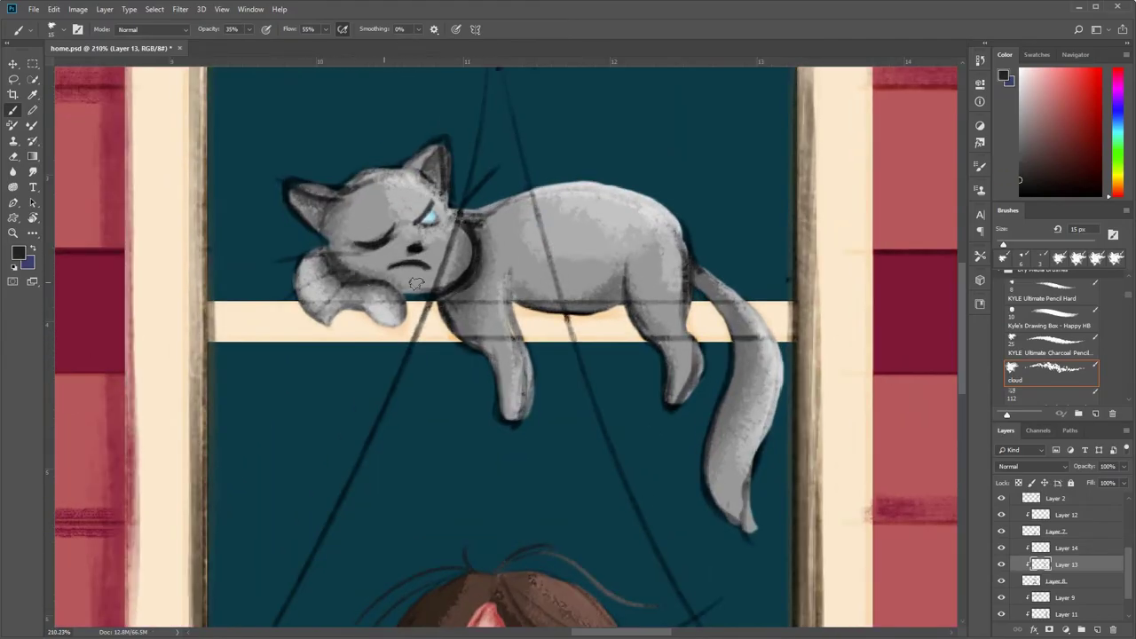
{"action": "left_click_drag", "start_coordinate": [329, 327], "coordinate": [307, 299]}
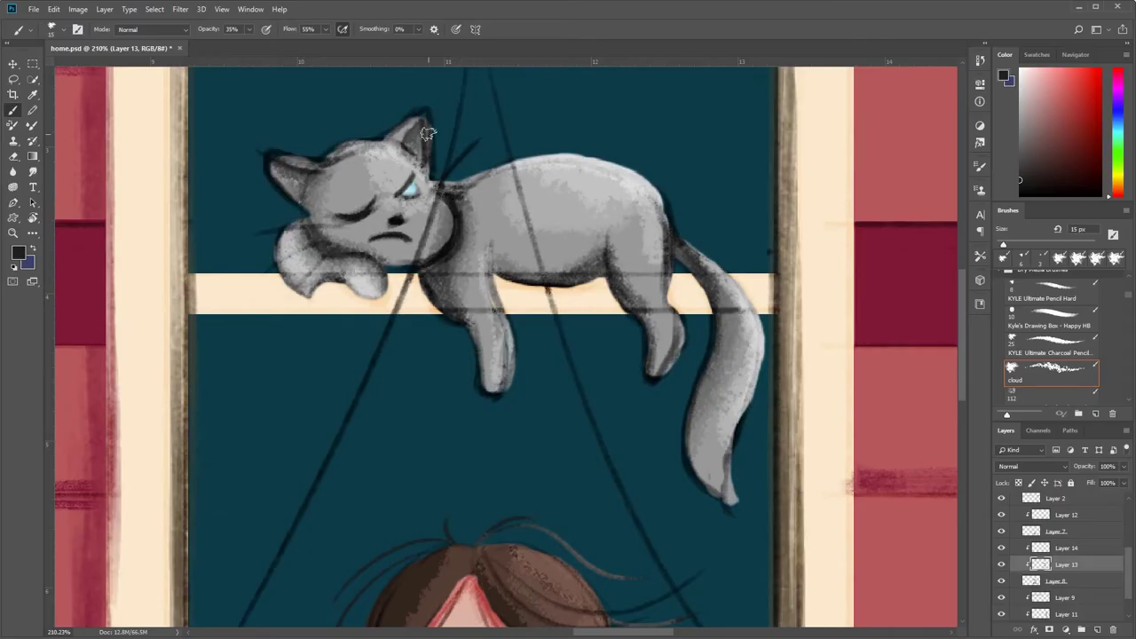
- Zoom in and out to check the softened ear against the whole window scene
{"action": "scroll", "coordinate": [427, 133], "scroll_direction": "down", "scroll_amount": 3}
{"action": "scroll", "coordinate": [494, 177], "scroll_direction": "down", "scroll_amount": 2}
{"action": "scroll", "coordinate": [666, 319], "scroll_direction": "up", "scroll_amount": 3}
{"action": "scroll", "coordinate": [675, 346], "scroll_direction": "up", "scroll_amount": 1}
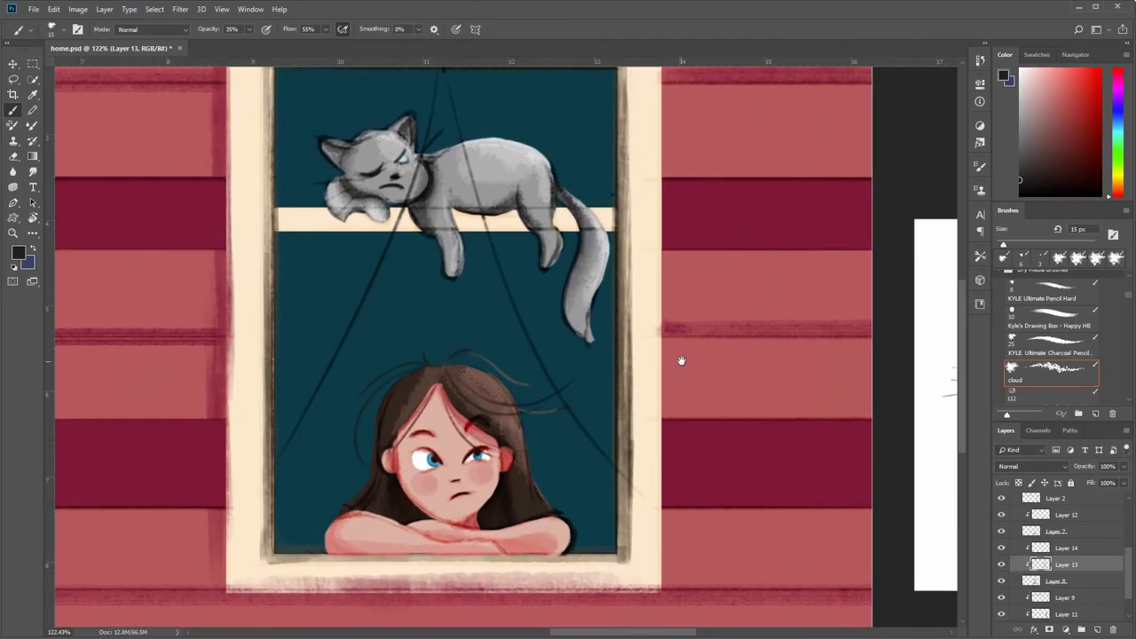
{"action": "scroll", "coordinate": [681, 360], "scroll_direction": "down", "scroll_amount": 3}
{"action": "scroll", "coordinate": [663, 434], "scroll_direction": "up", "scroll_amount": 1}
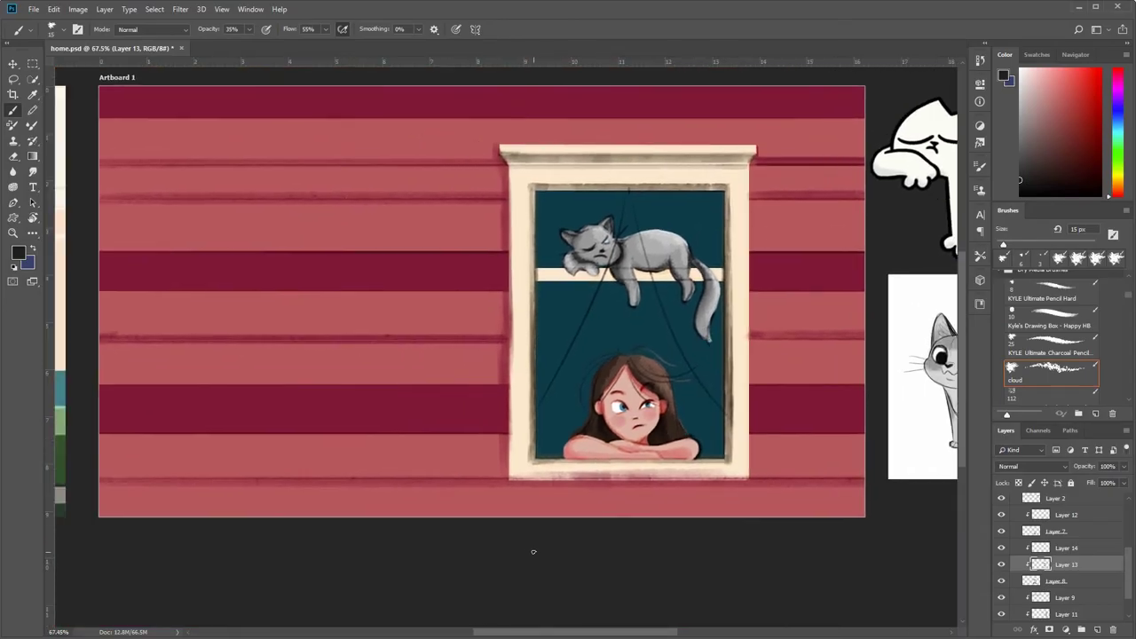
{"action": "scroll", "coordinate": [733, 363], "scroll_direction": "down", "scroll_amount": 1}
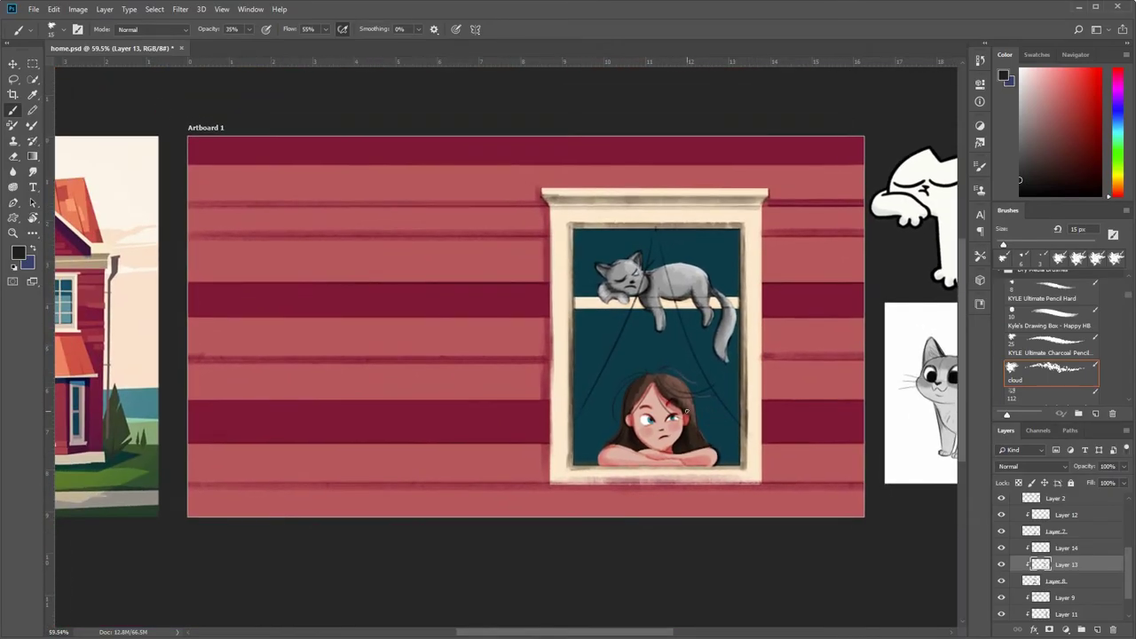
{"action": "scroll", "coordinate": [698, 388], "scroll_direction": "up", "scroll_amount": 3}
{"action": "scroll", "coordinate": [675, 426], "scroll_direction": "down", "scroll_amount": 2}
- Add a new Layer 15 above the red wall's Layer 9 and sample the window's dark teal
{"action": "key", "text": "v"}
{"action": "left_click", "coordinate": [674, 438]}
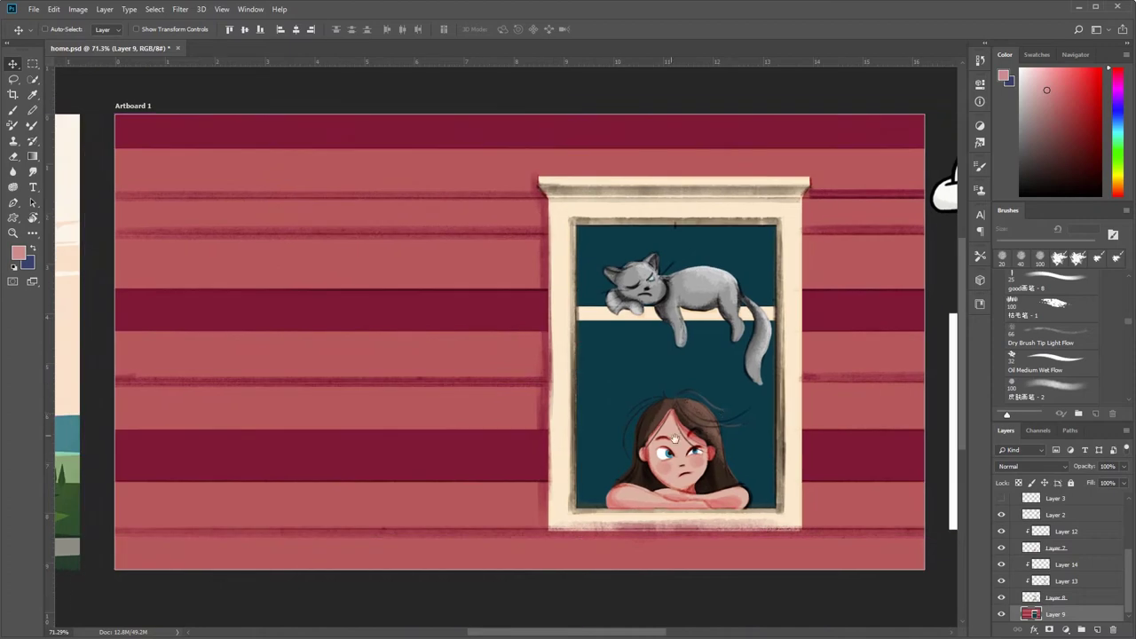
{"action": "scroll", "coordinate": [808, 356], "scroll_direction": "up", "scroll_amount": 2}
{"action": "scroll", "coordinate": [586, 399], "scroll_direction": "up", "scroll_amount": 1}
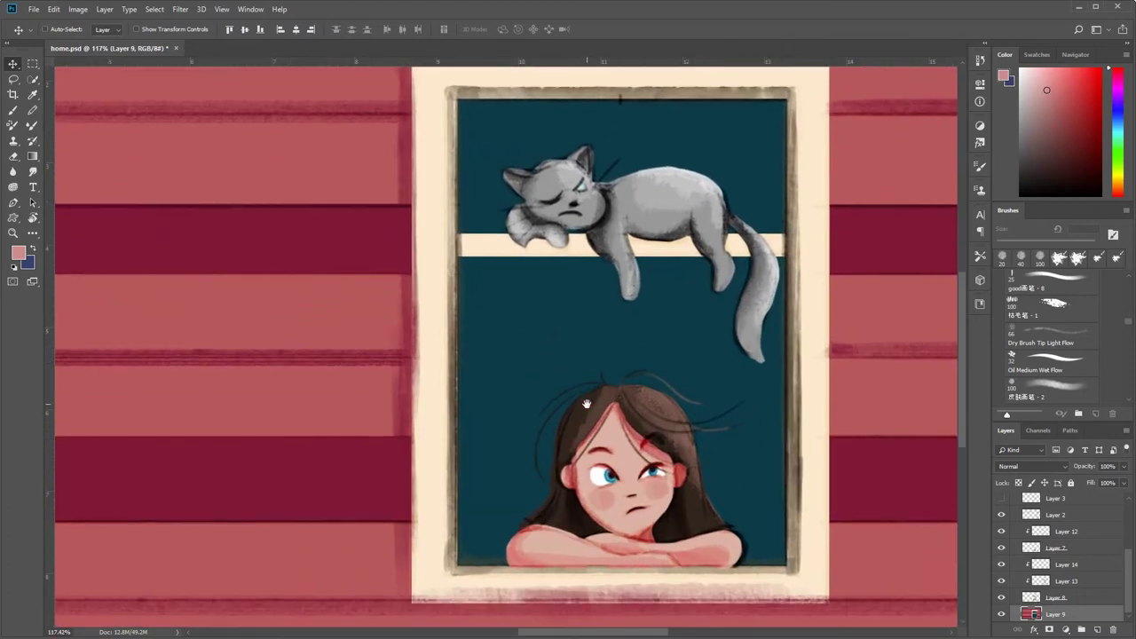
{"action": "left_click", "coordinate": [1096, 629]}
{"action": "key", "text": "b"}
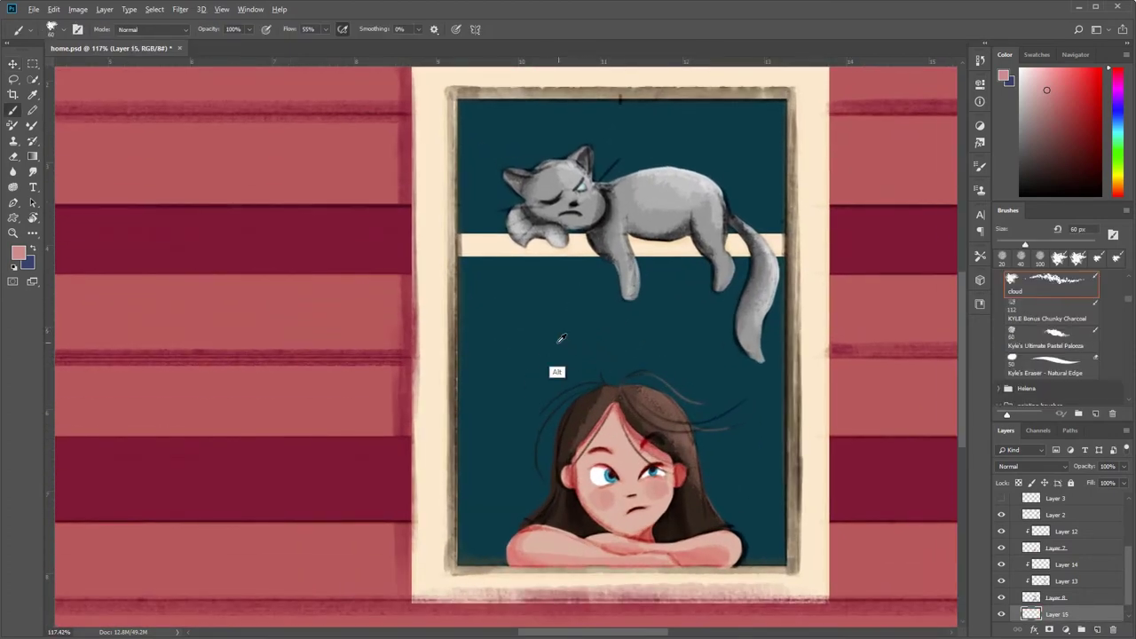
{"action": "left_click", "coordinate": [560, 341], "text": "alt"}
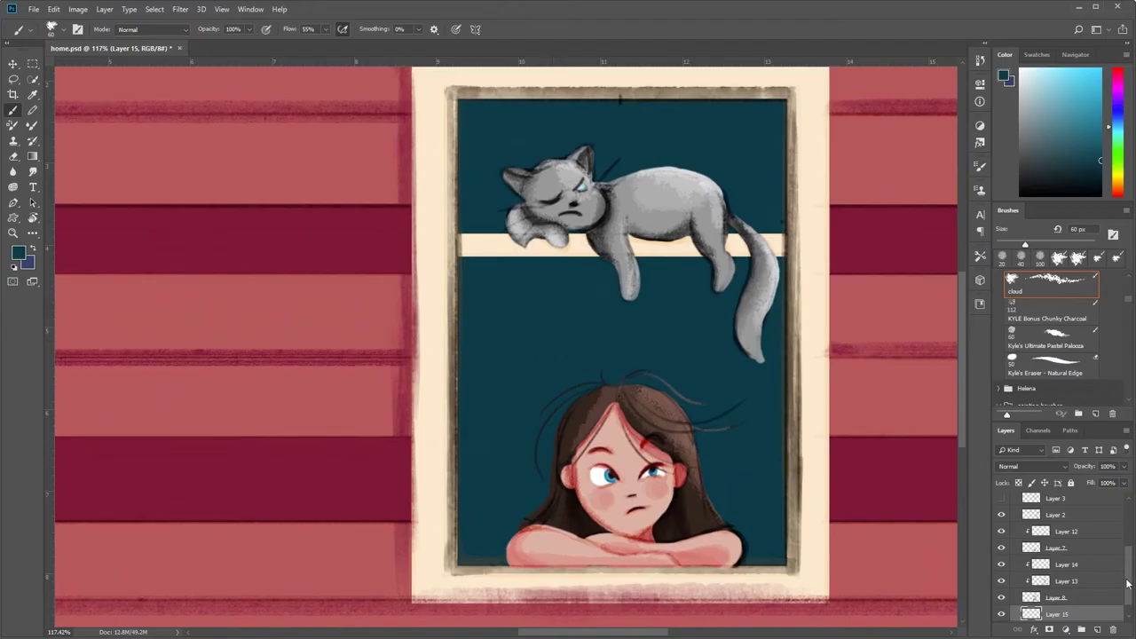
{"action": "scroll", "coordinate": [1127, 583], "scroll_direction": "down", "scroll_amount": 1}
- Quick-select the upper and lower teal window panes and darken them with a Curves adjustment
{"action": "left_click", "coordinate": [35, 81]}
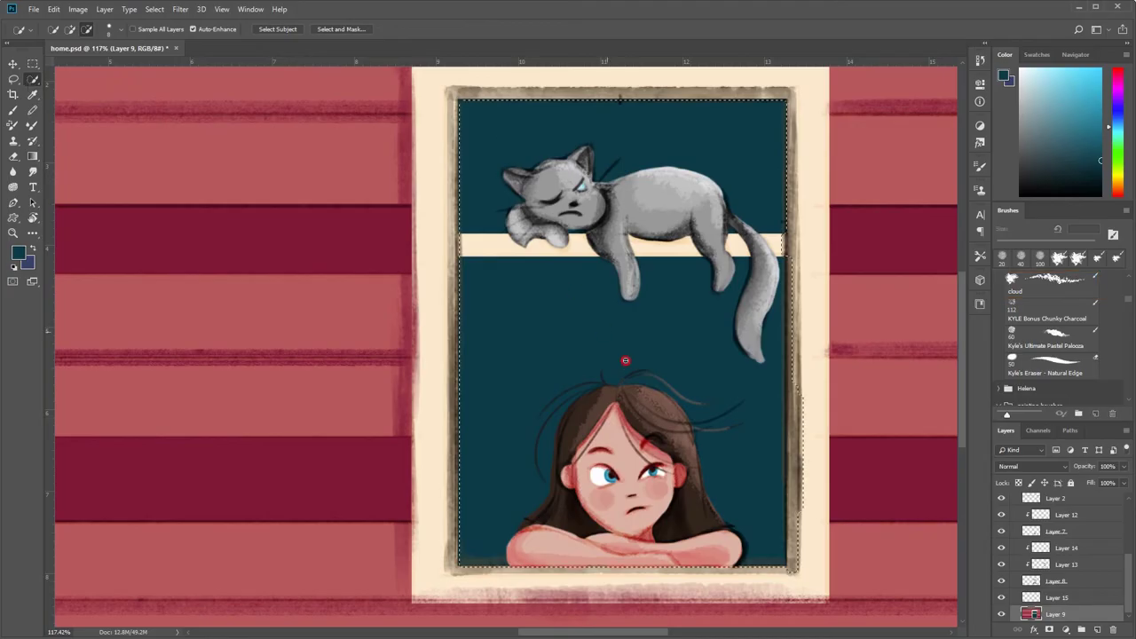
{"action": "left_click_drag", "start_coordinate": [625, 360], "coordinate": [782, 216]}
{"action": "key", "text": "ctrl+d"}
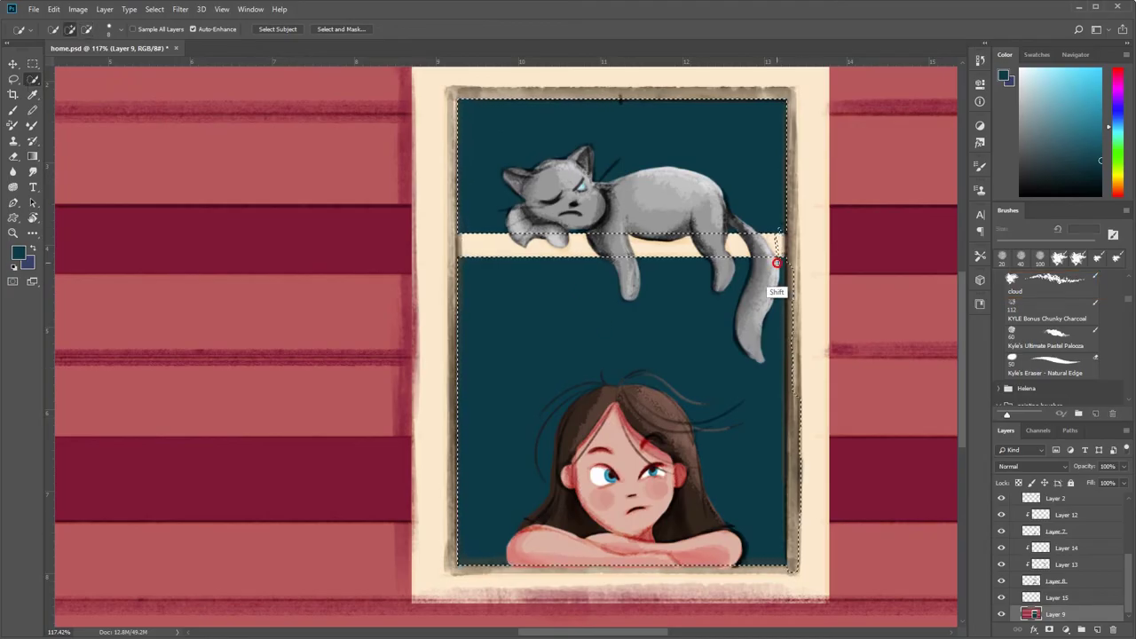
{"action": "mouse_move", "coordinate": [725, 130]}
{"action": "left_mouse_down"}
{"action": "mouse_move", "coordinate": [514, 322]}
{"action": "mouse_move", "coordinate": [583, 399]}
{"action": "left_mouse_up"}
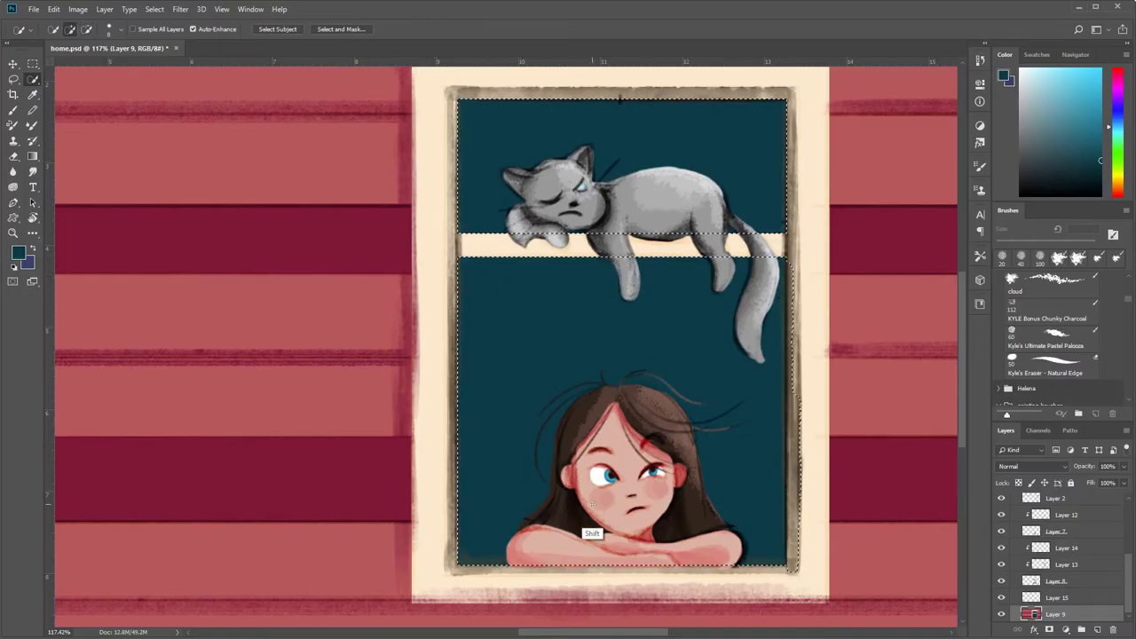
{"action": "key", "text": "ctrl+m"}
{"action": "left_click_drag", "start_coordinate": [878, 281], "coordinate": [875, 299]}
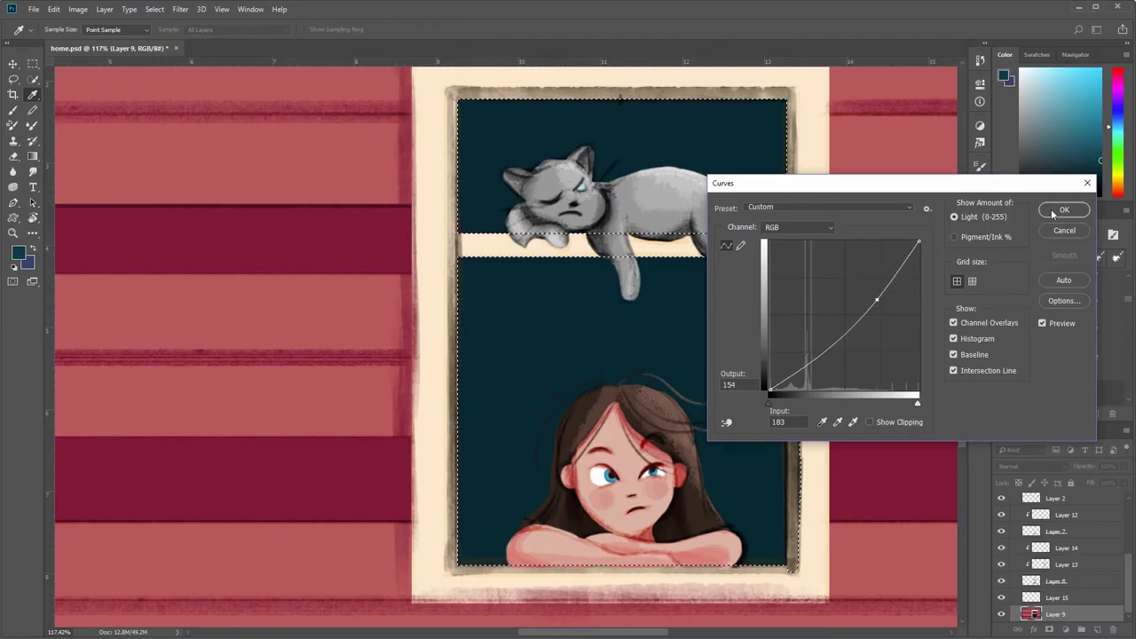
{"action": "left_click", "coordinate": [1064, 210]}
{"action": "key", "text": "ctrl+d"}
{"action": "left_click", "coordinate": [1078, 597]}
- Paint soft lighter-teal vertical bands of light across the dark window interior on Layer 15
{"action": "key", "text": "b"}
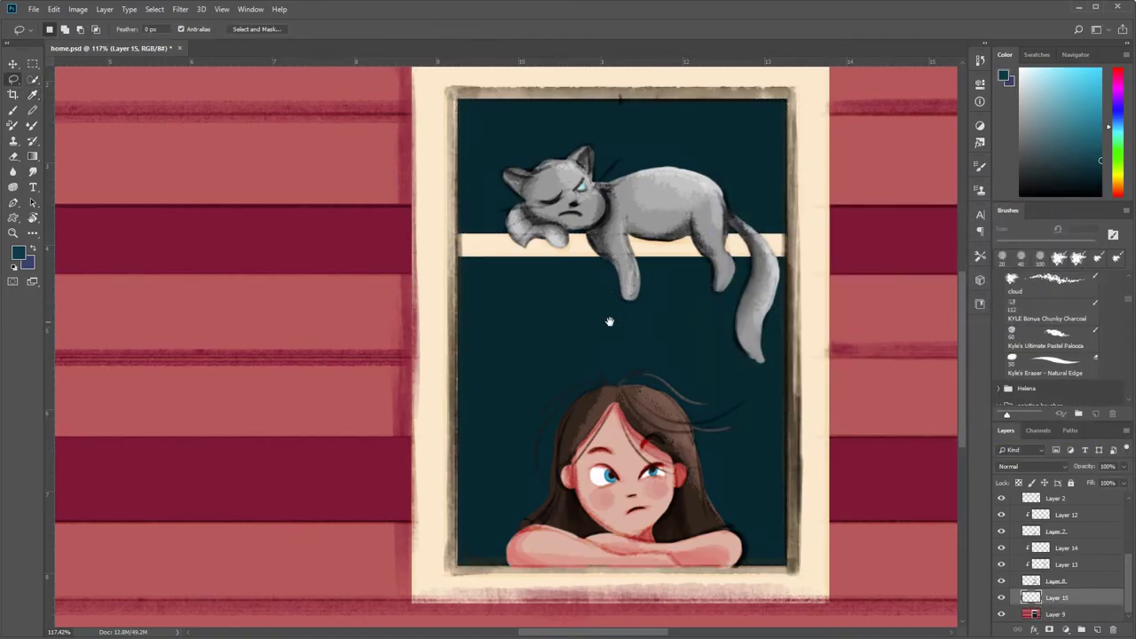
{"action": "left_click_drag", "start_coordinate": [537, 301], "coordinate": [488, 444]}
{"action": "key", "text": "ctrl+z"}
{"action": "left_click_drag", "start_coordinate": [468, 375], "coordinate": [456, 539]}
{"action": "mouse_move", "coordinate": [532, 266]}
{"action": "left_mouse_down"}
{"action": "mouse_move", "coordinate": [559, 257]}
{"action": "mouse_move", "coordinate": [541, 441]}
{"action": "left_mouse_up"}
{"action": "left_click_drag", "start_coordinate": [541, 302], "coordinate": [533, 544]}
{"action": "scroll", "coordinate": [532, 381], "scroll_direction": "down", "scroll_amount": 5}
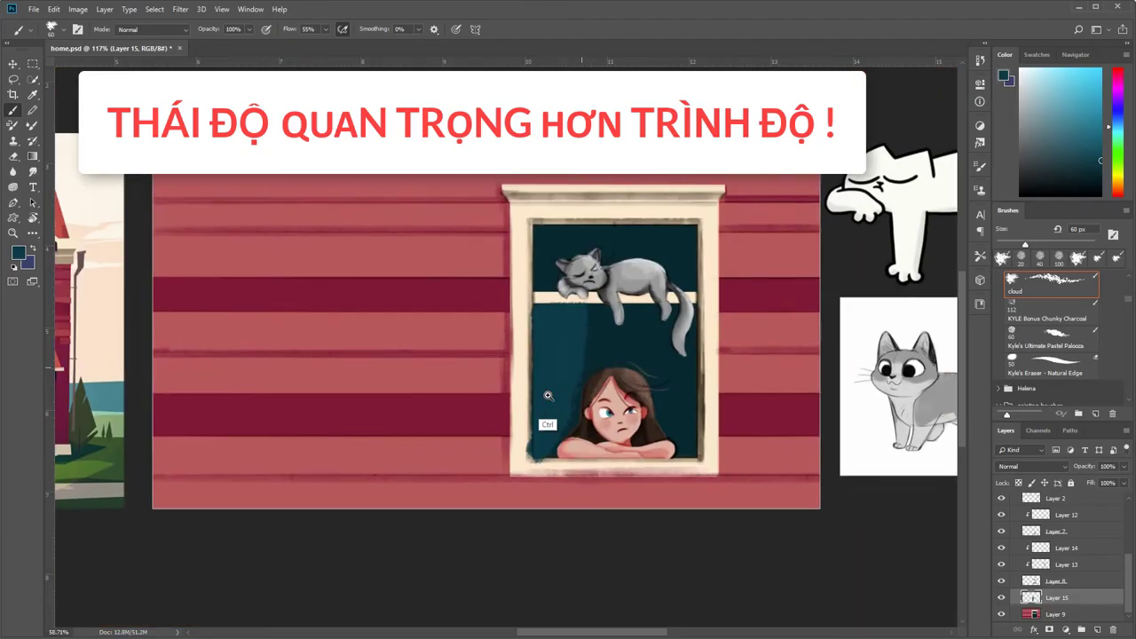
{"action": "scroll", "coordinate": [541, 337], "scroll_direction": "up", "scroll_amount": 5}
- Paint teal over the sill beside the cat's paw and brighten the light bands with Curves
{"action": "left_click_drag", "start_coordinate": [545, 312], "coordinate": [533, 409]}
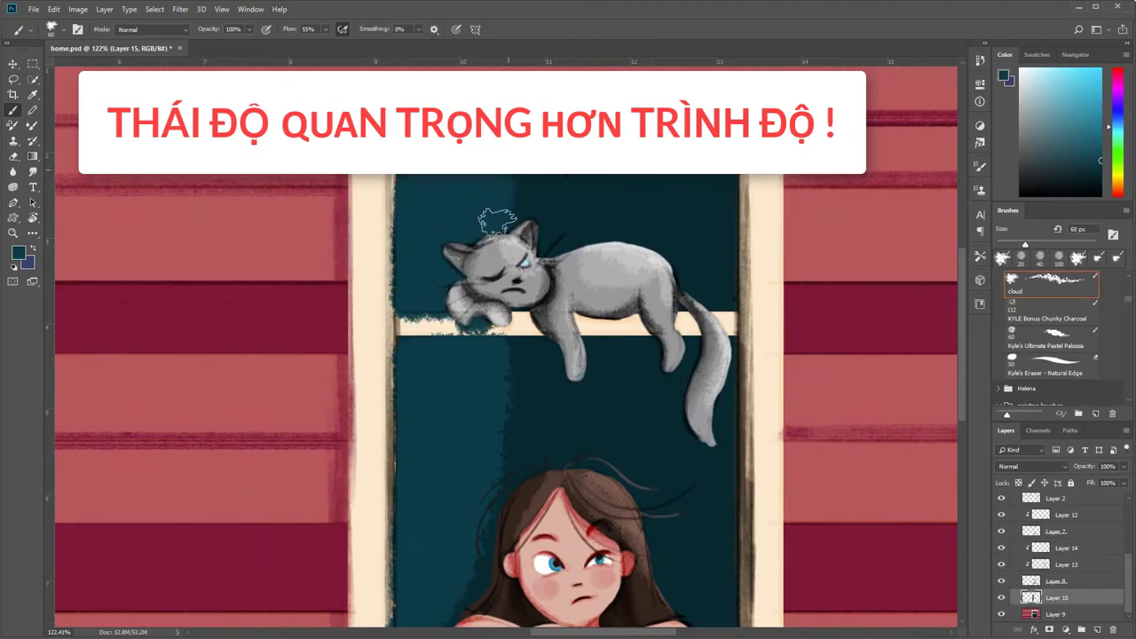
{"action": "left_click_drag", "start_coordinate": [498, 222], "coordinate": [441, 143]}
{"action": "mouse_move", "coordinate": [590, 258]}
{"action": "left_mouse_down"}
{"action": "mouse_move", "coordinate": [603, 229]}
{"action": "mouse_move", "coordinate": [685, 355]}
{"action": "mouse_move", "coordinate": [691, 585]}
{"action": "left_mouse_up"}
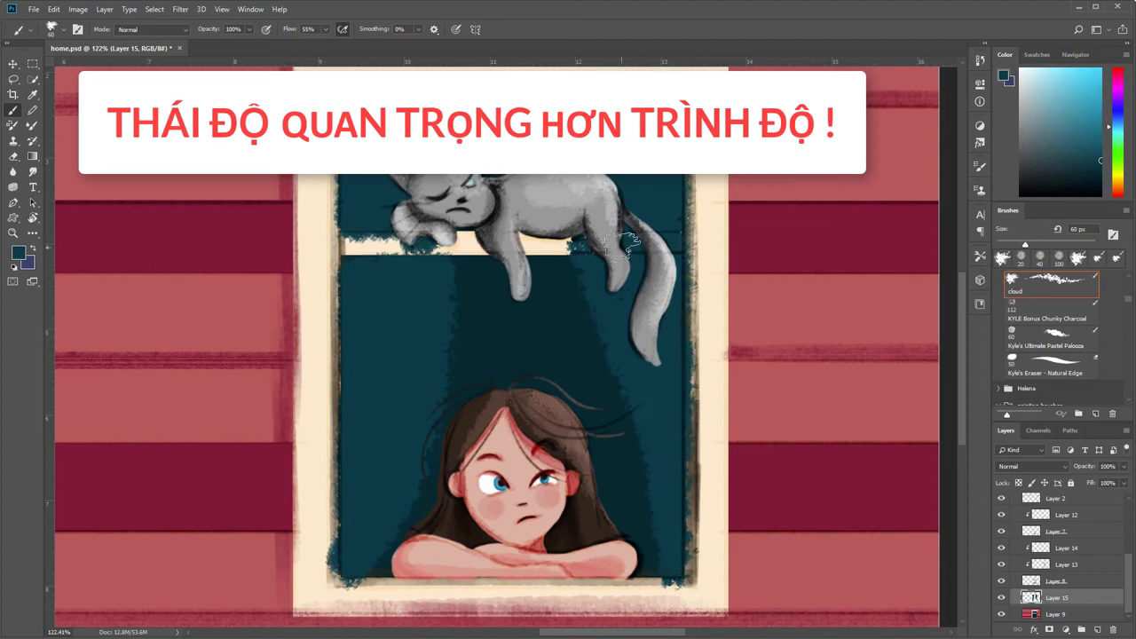
{"action": "scroll", "coordinate": [654, 413], "scroll_direction": "down", "scroll_amount": 3}
{"action": "scroll", "coordinate": [689, 405], "scroll_direction": "up", "scroll_amount": 3}
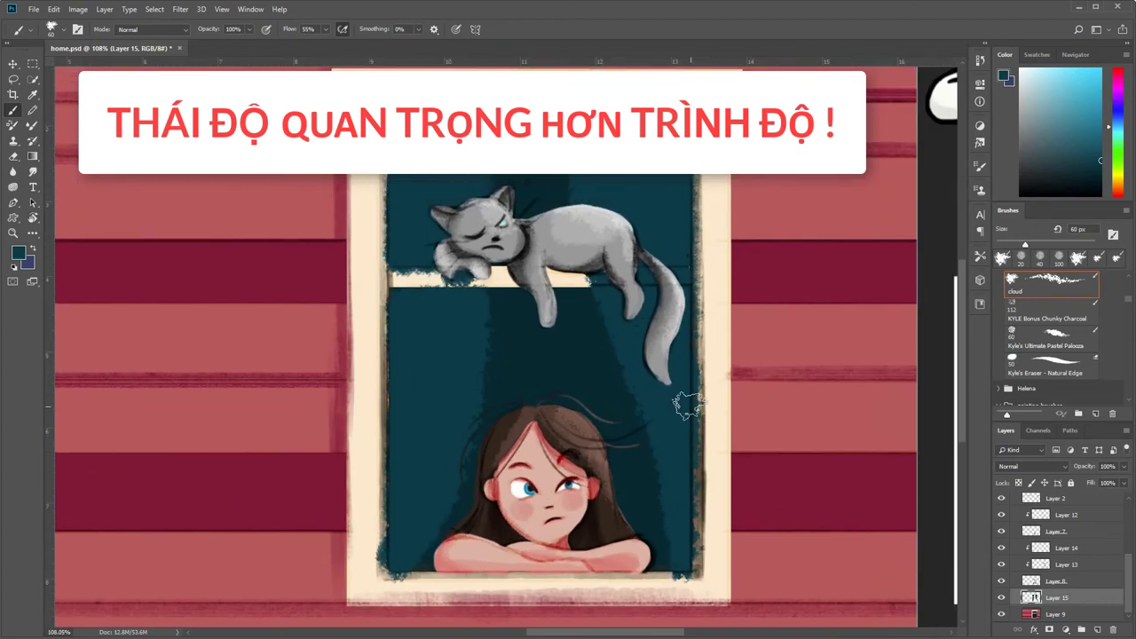
{"action": "key", "text": "ctrl+m"}
{"action": "left_click_drag", "start_coordinate": [869, 292], "coordinate": [869, 280]}
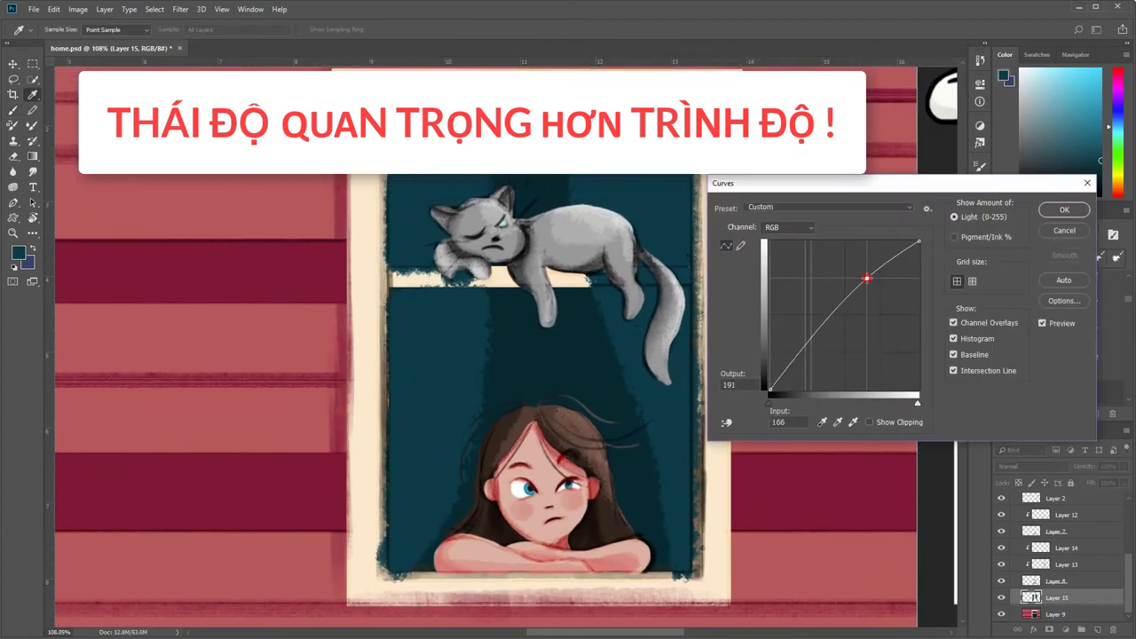
{"action": "left_click", "coordinate": [1063, 211]}
{"action": "key", "text": "e"}
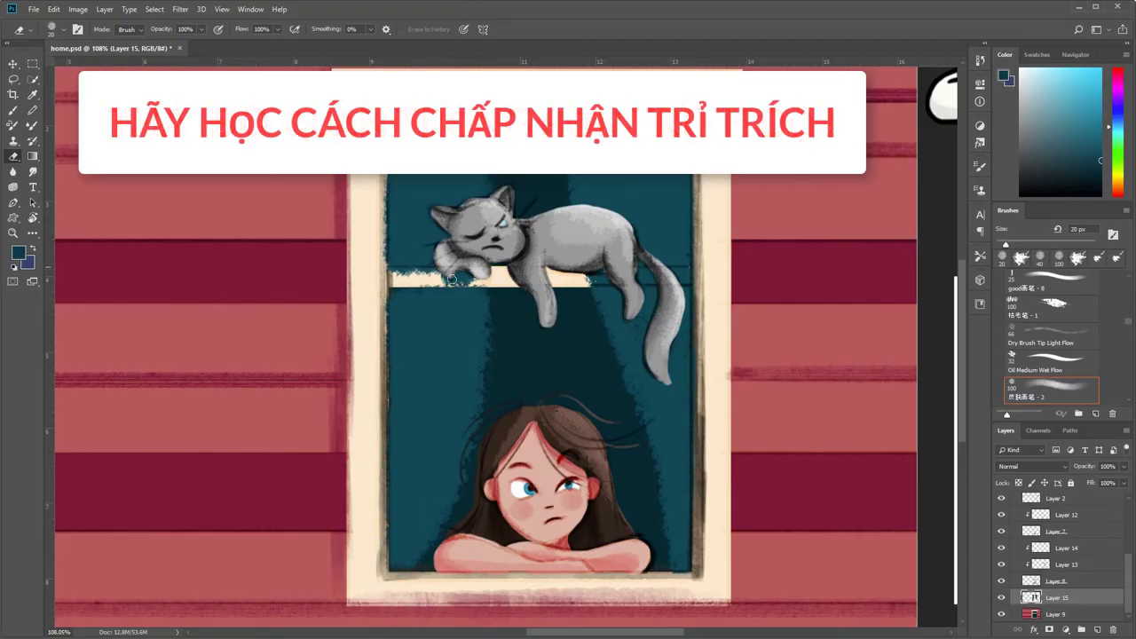
- Erase the stray teal off the shelf under the cat and load a light-blue pastel brush
{"action": "left_click_drag", "start_coordinate": [416, 275], "coordinate": [649, 271]}
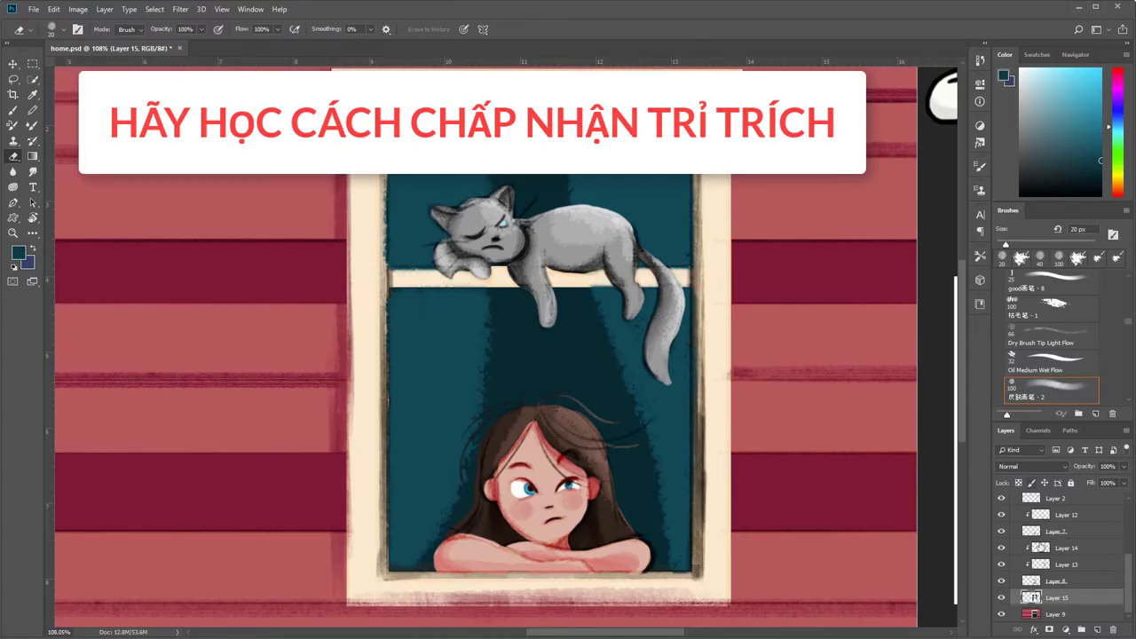
{"action": "left_click", "coordinate": [1031, 613], "text": "ctrl"}
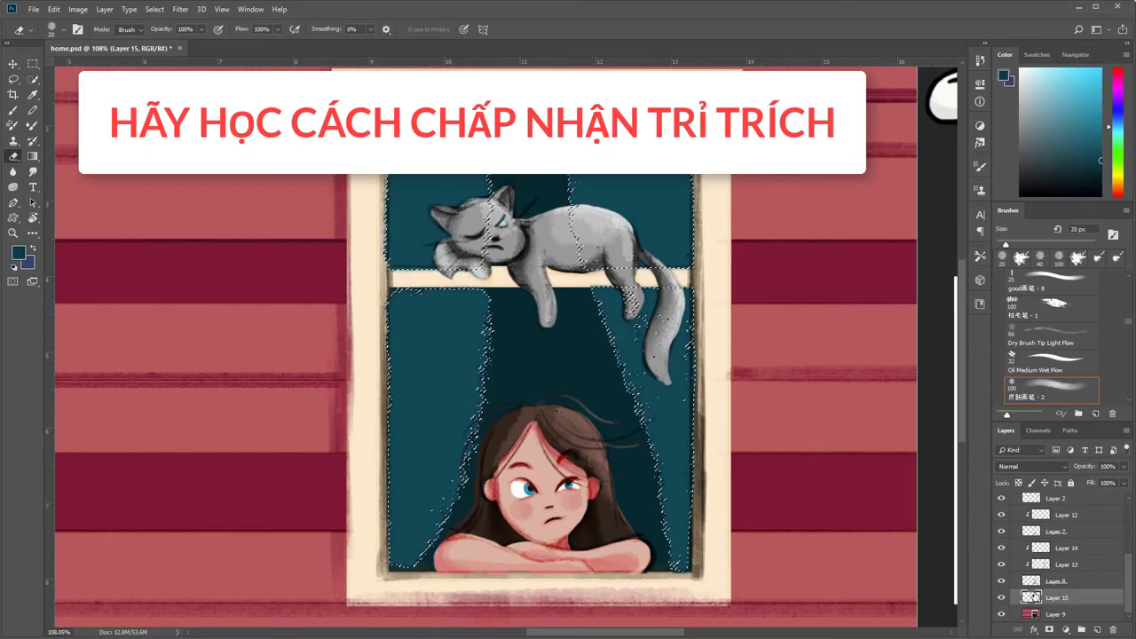
{"action": "key", "text": "b"}
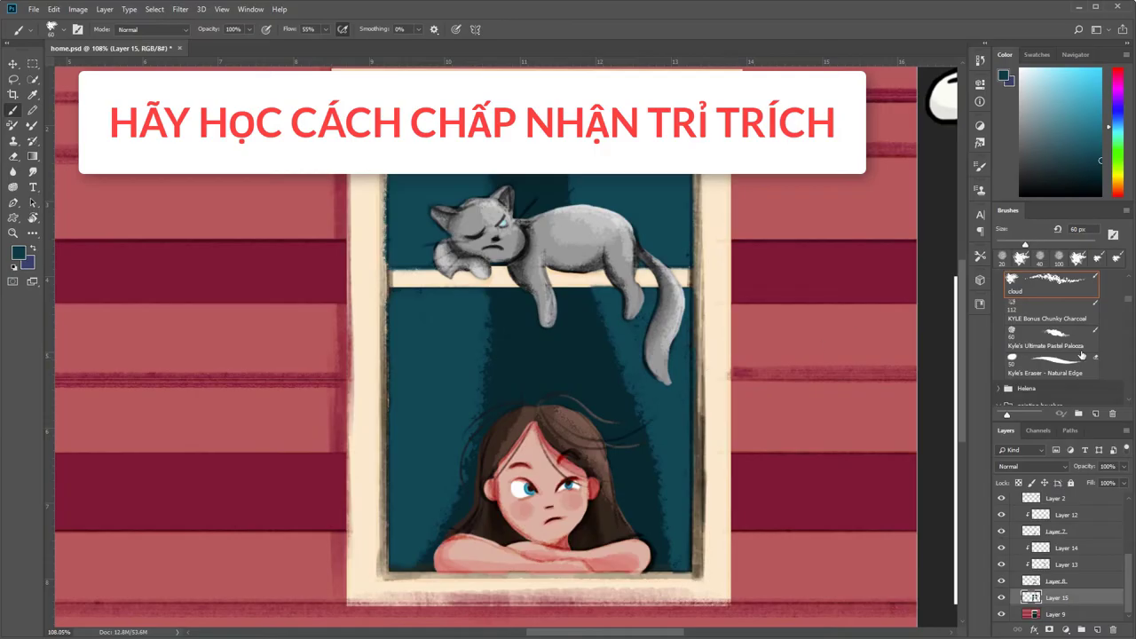
{"action": "left_click", "coordinate": [1081, 348]}
{"action": "left_click", "coordinate": [453, 376], "text": "alt"}
- Paint thin light-blue highlight streaks down the left curtain, redoing the too-wide strokes
{"action": "left_click_drag", "start_coordinate": [431, 289], "coordinate": [390, 581]}
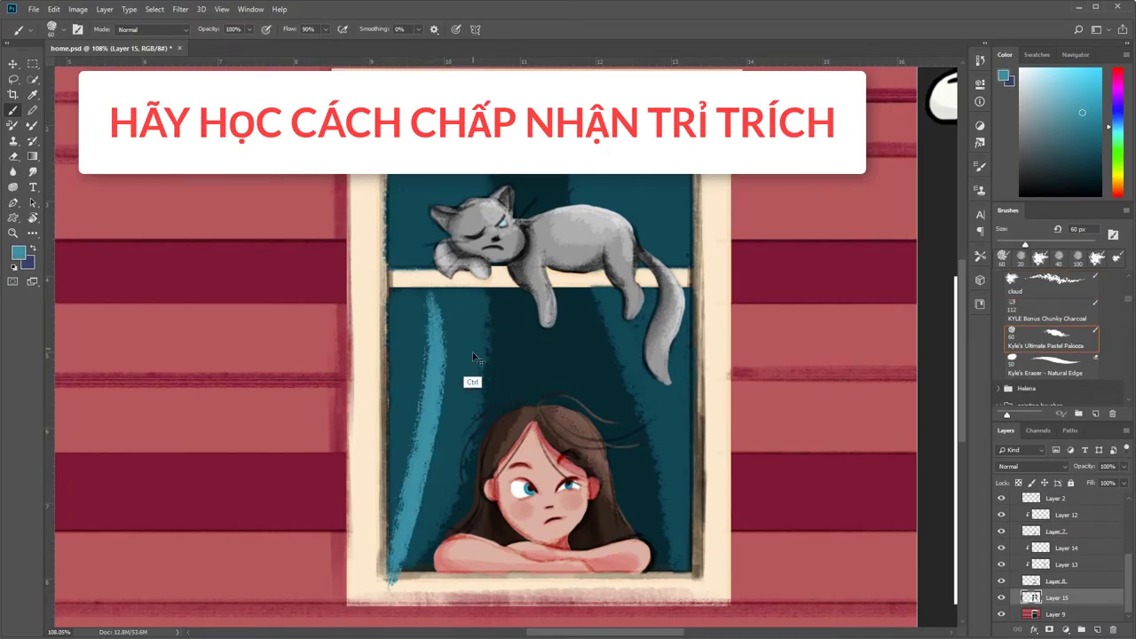
{"action": "key", "text": "ctrl+z"}
{"action": "left_click_drag", "start_coordinate": [441, 297], "coordinate": [391, 541]}
{"action": "left_click_drag", "start_coordinate": [466, 378], "coordinate": [406, 568]}
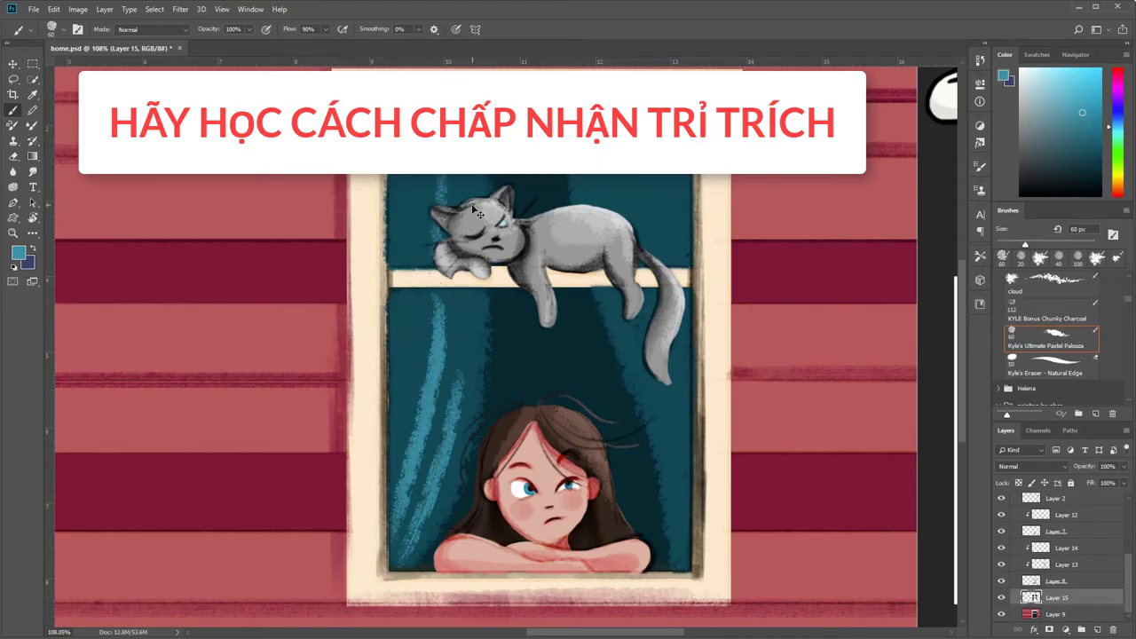
{"action": "key", "text": "ctrl+z"}
{"action": "key", "text": "ctrl+z"}
{"action": "left_click_drag", "start_coordinate": [444, 272], "coordinate": [393, 533]}
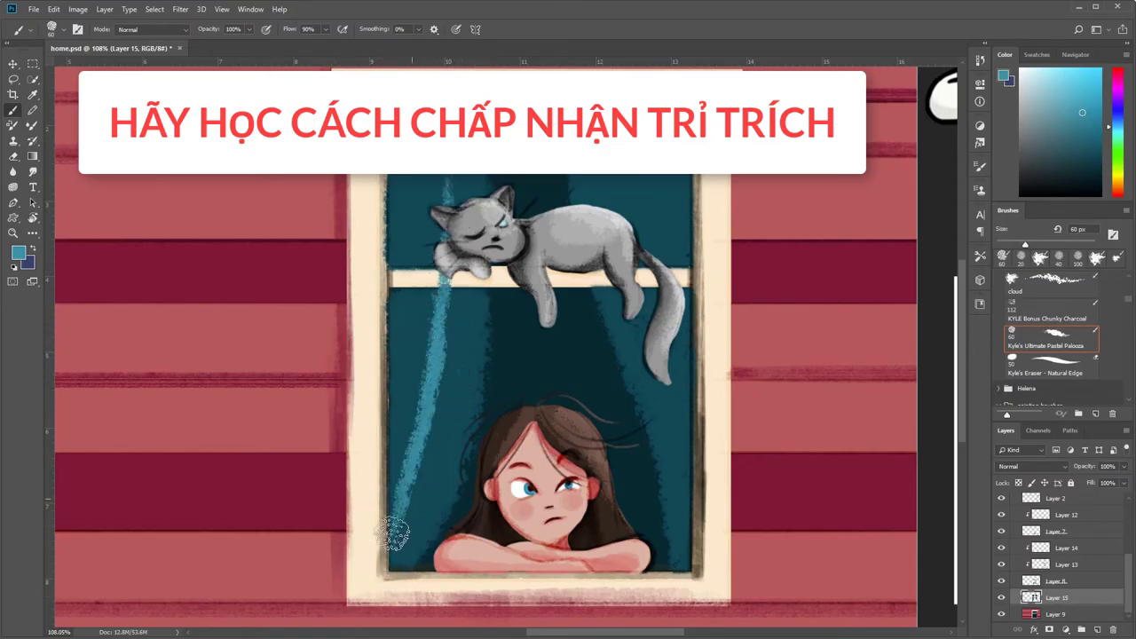
{"action": "left_click_drag", "start_coordinate": [457, 390], "coordinate": [395, 546]}
- Add light-blue highlight streaks down the right curtain beside the cat's tail
{"action": "left_click_drag", "start_coordinate": [625, 182], "coordinate": [697, 412]}
{"action": "left_click_drag", "start_coordinate": [640, 267], "coordinate": [667, 404]}
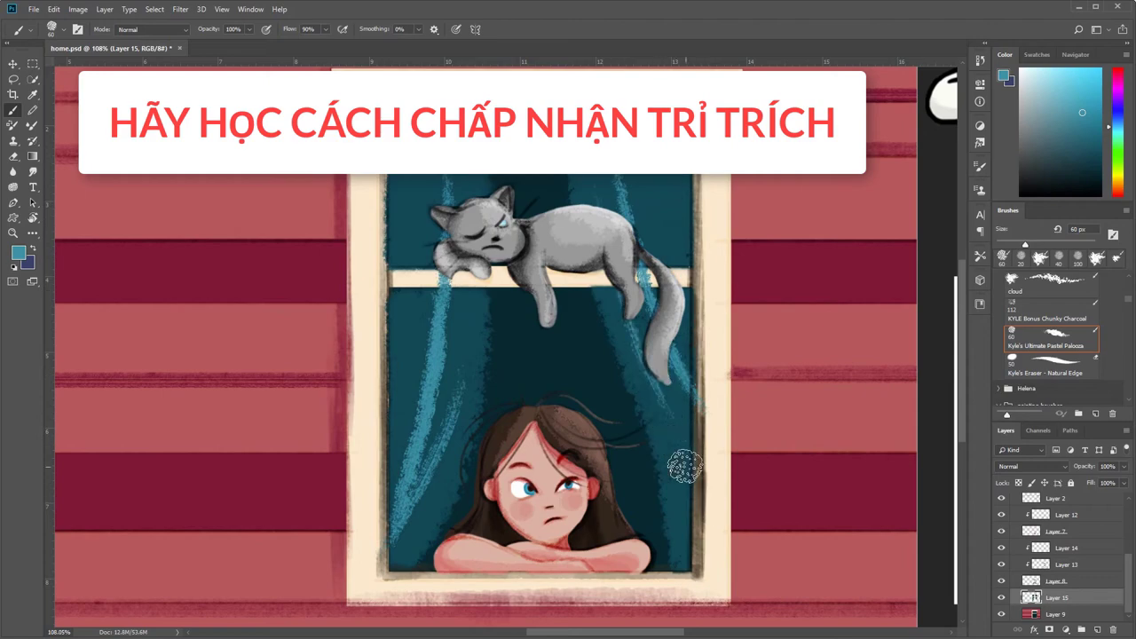
{"action": "scroll", "coordinate": [728, 413], "scroll_direction": "down", "scroll_amount": 2}
{"action": "scroll", "coordinate": [730, 330], "scroll_direction": "up", "scroll_amount": 3}
{"action": "key", "text": "e"}
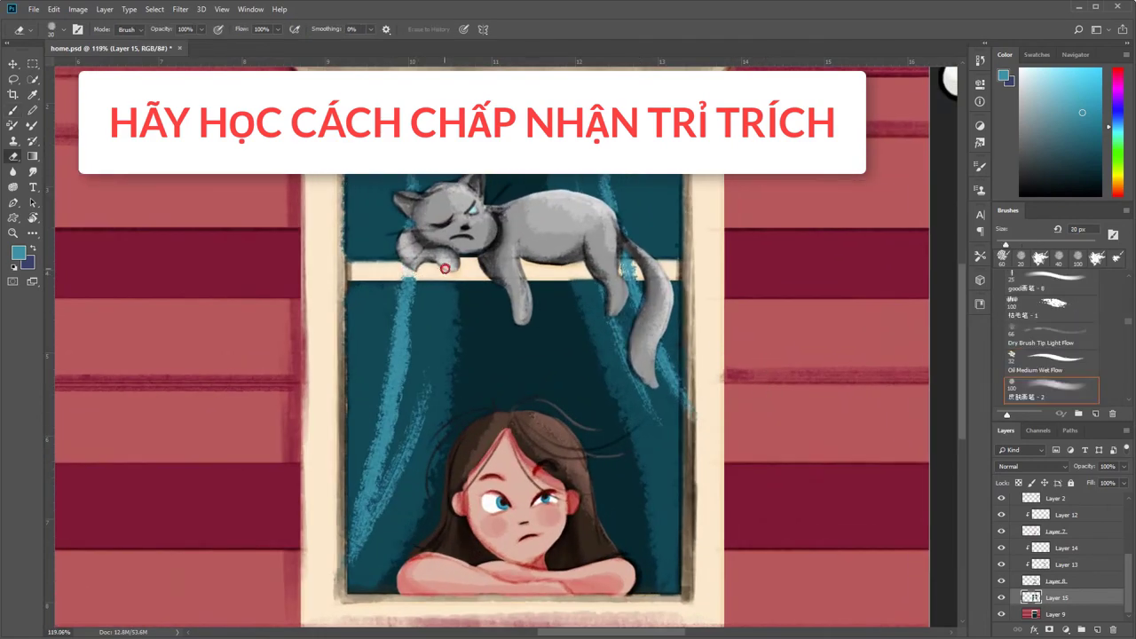
{"action": "scroll", "coordinate": [696, 465], "scroll_direction": "down", "scroll_amount": 1}
{"action": "scroll", "coordinate": [701, 453], "scroll_direction": "down", "scroll_amount": 2}
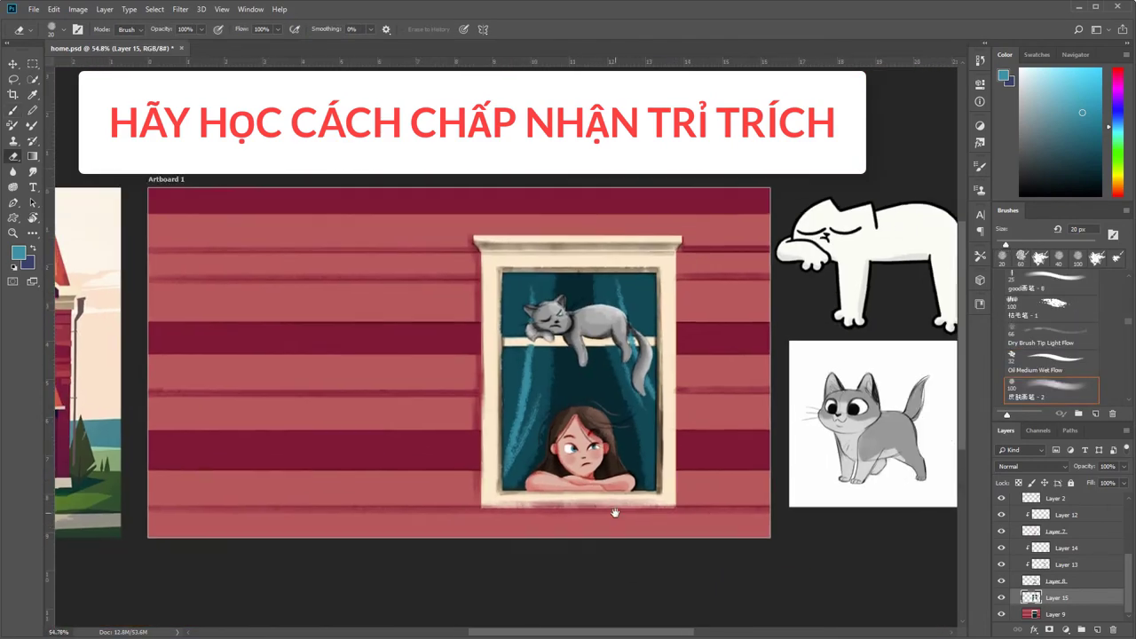
{"action": "scroll", "coordinate": [726, 408], "scroll_direction": "up", "scroll_amount": 2}
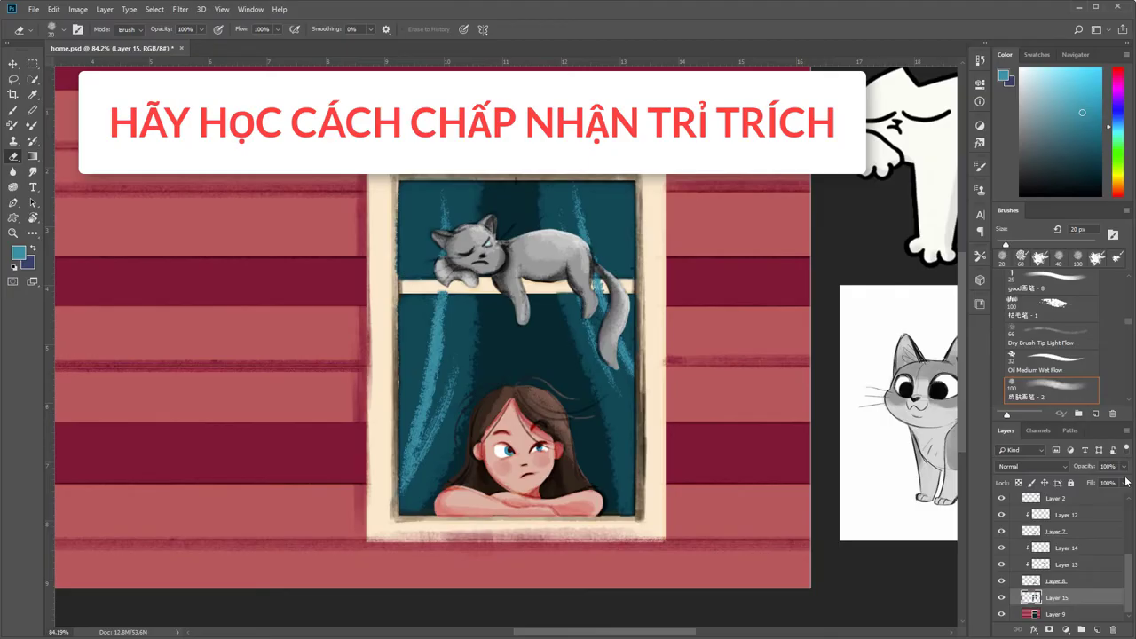
{"action": "scroll", "coordinate": [705, 287], "scroll_direction": "up", "scroll_amount": 3}
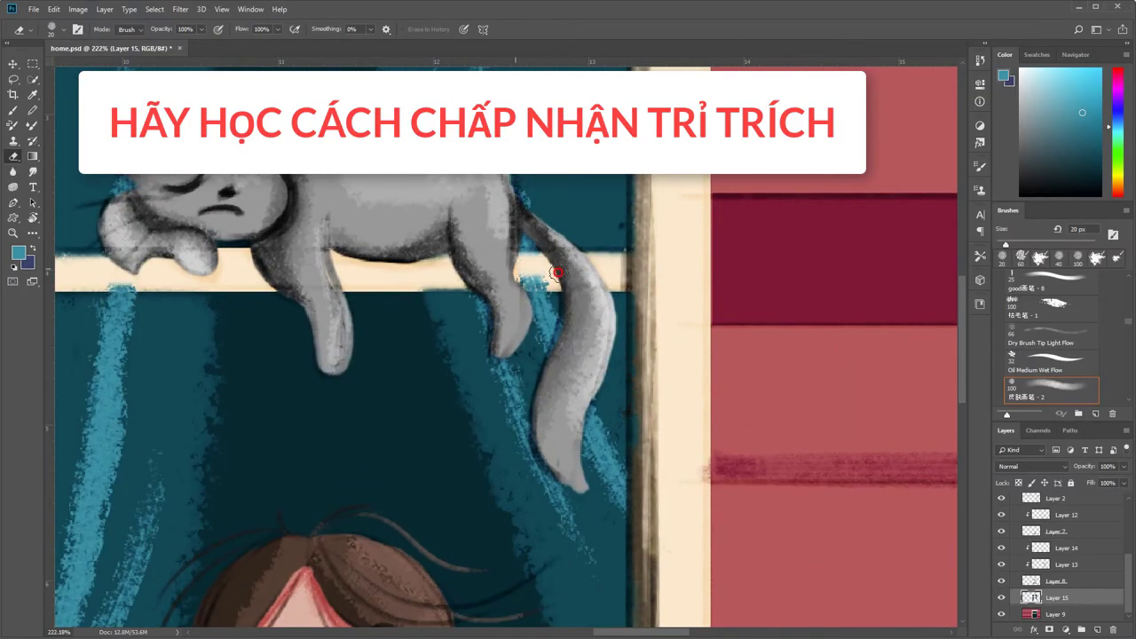
{"action": "scroll", "coordinate": [639, 299], "scroll_direction": "down", "scroll_amount": 2}
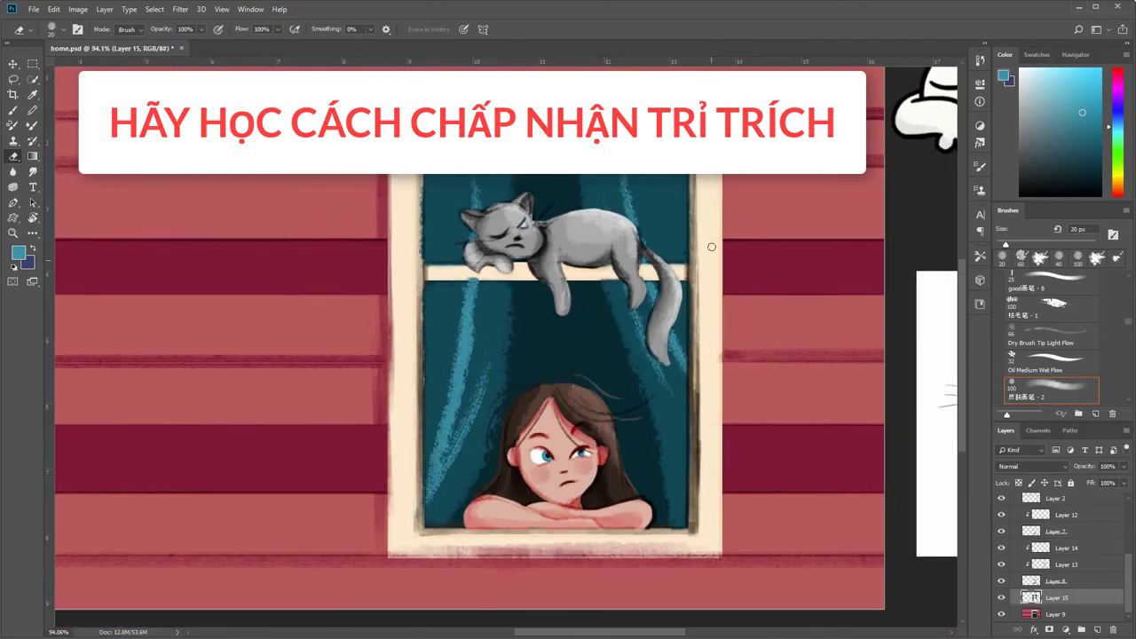
- Add a new Layer 16 clipped to the girl's Layer 12
{"action": "key", "text": "v"}
{"action": "left_click", "coordinate": [575, 461], "text": "ctrl"}
{"action": "mouse_move", "coordinate": [575, 461]}
{"action": "left_mouse_down"}
{"action": "mouse_move", "coordinate": [621, 467]}
{"action": "mouse_move", "coordinate": [603, 467]}
{"action": "left_mouse_up"}
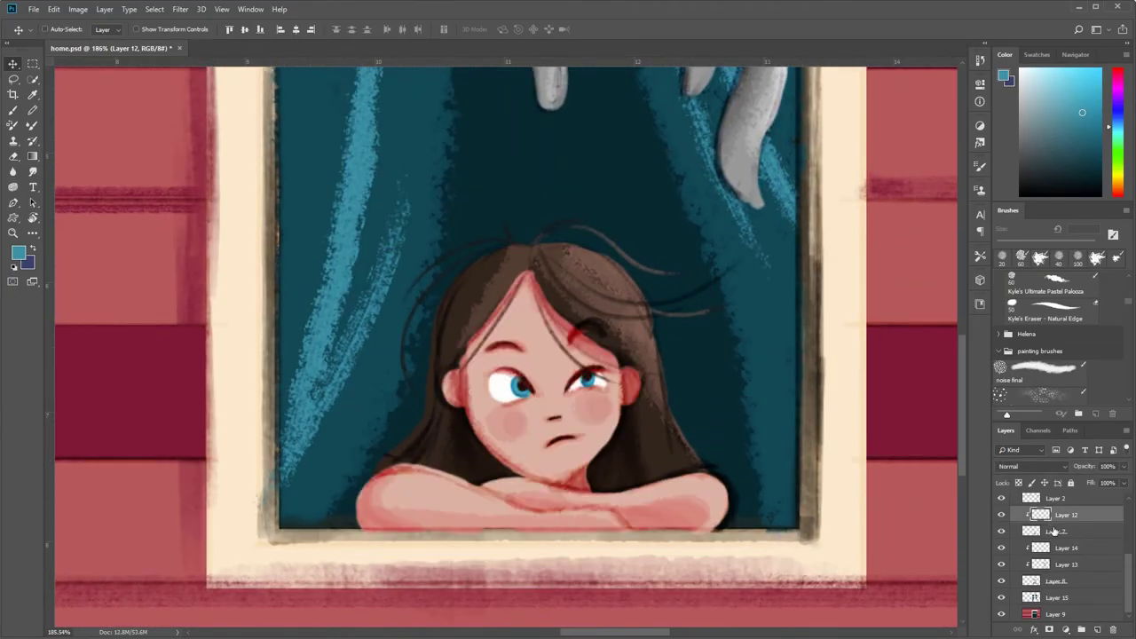
{"action": "key", "text": "ctrl+shift+alt+n"}
{"action": "left_click", "coordinate": [1061, 524], "text": "alt"}
- Paint dark red eyelashes over the girl's left upper eyelid, sampled from near the eye
{"action": "key", "text": "b"}
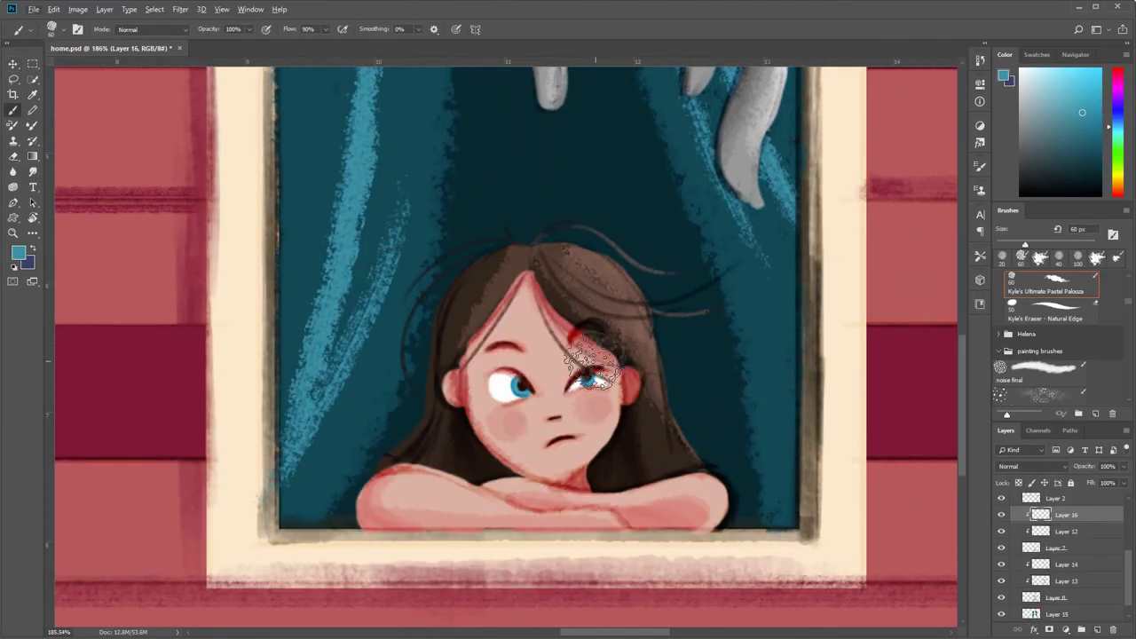
{"action": "scroll", "coordinate": [550, 390], "scroll_direction": "up", "scroll_amount": 4}
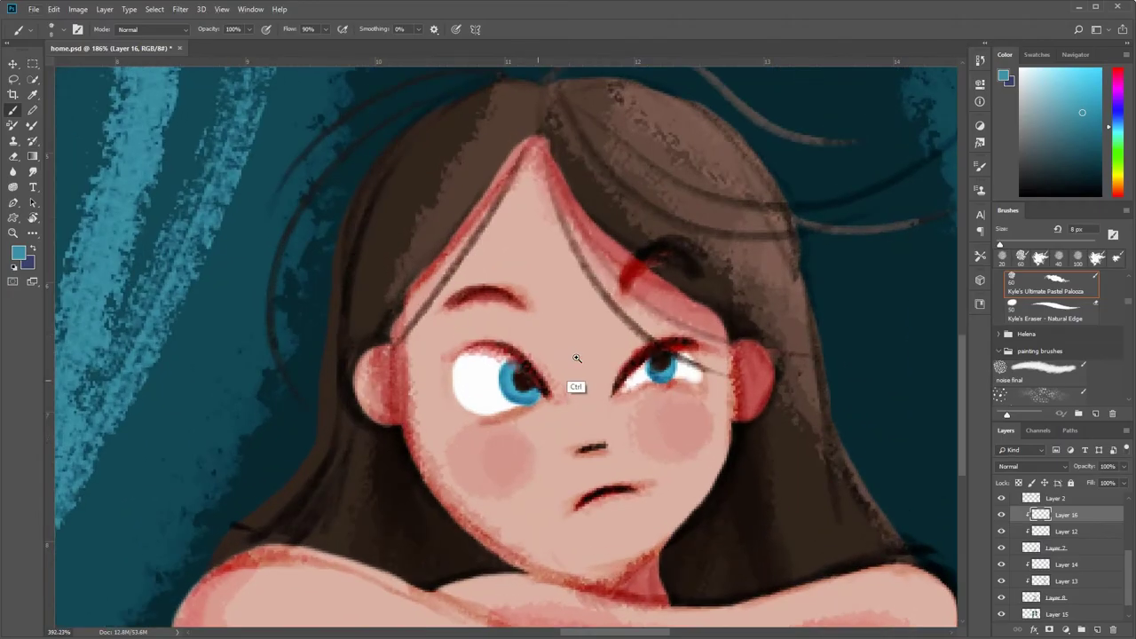
{"action": "left_click", "coordinate": [545, 386], "text": "alt"}
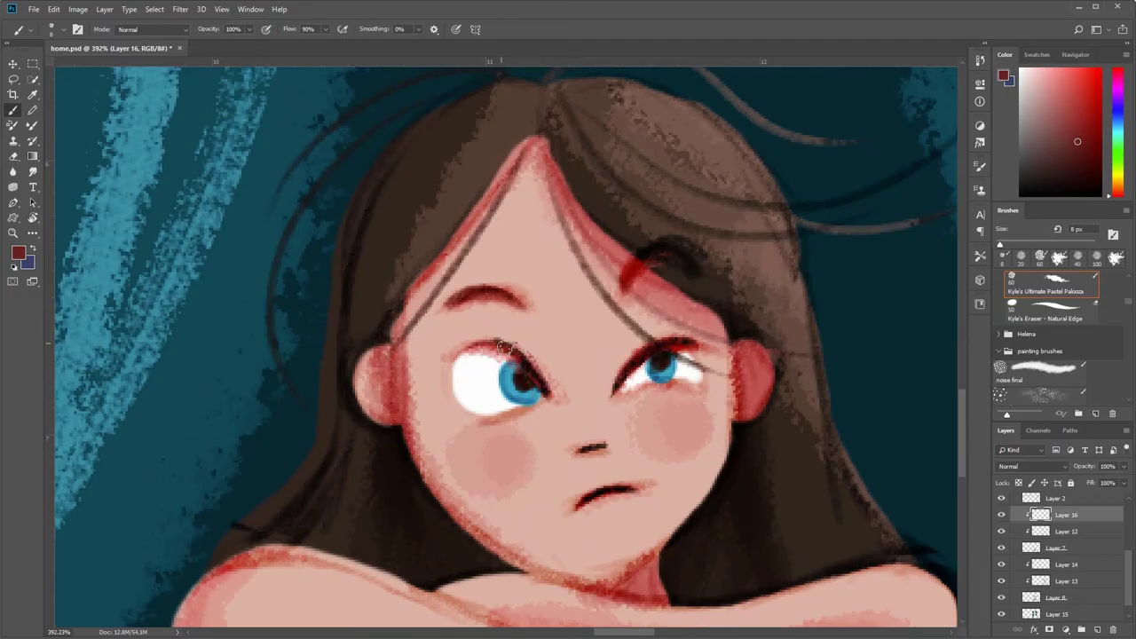
{"action": "mouse_move", "coordinate": [482, 346]}
{"action": "left_mouse_down"}
{"action": "mouse_move", "coordinate": [536, 348]}
{"action": "mouse_move", "coordinate": [493, 347]}
{"action": "left_mouse_up"}
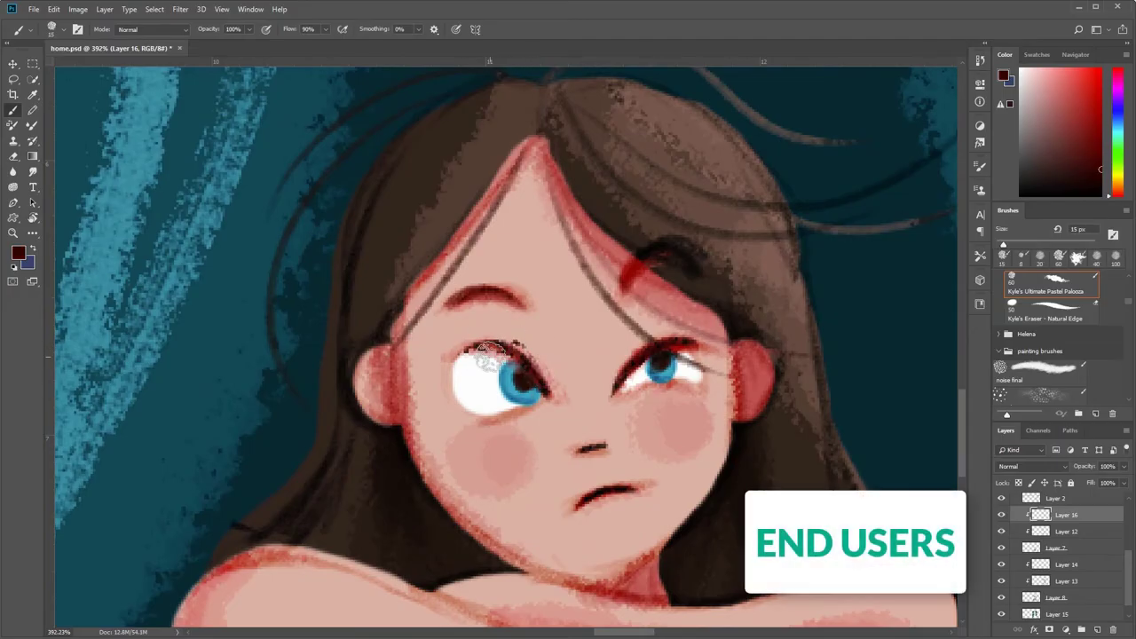
{"action": "scroll", "coordinate": [730, 275], "scroll_direction": "down", "scroll_amount": 5}
{"action": "scroll", "coordinate": [730, 275], "scroll_direction": "up", "scroll_amount": 3}
{"action": "scroll", "coordinate": [731, 275], "scroll_direction": "up", "scroll_amount": 1}
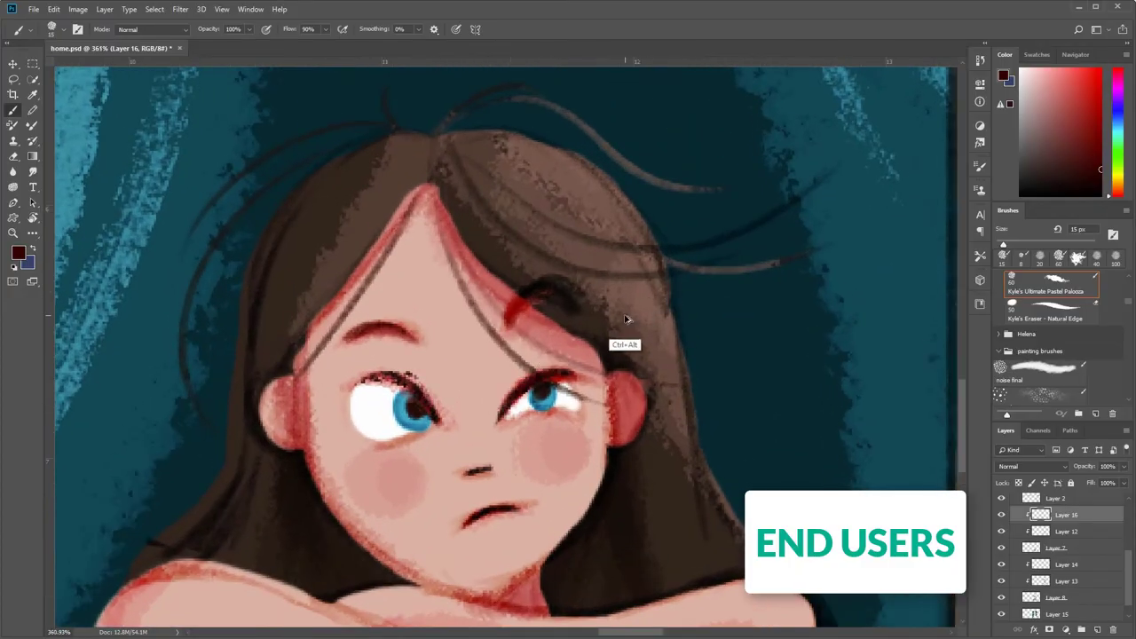
{"action": "scroll", "coordinate": [1127, 278], "scroll_direction": "up", "scroll_amount": 1}
{"action": "scroll", "coordinate": [1055, 337], "scroll_direction": "up", "scroll_amount": 3}
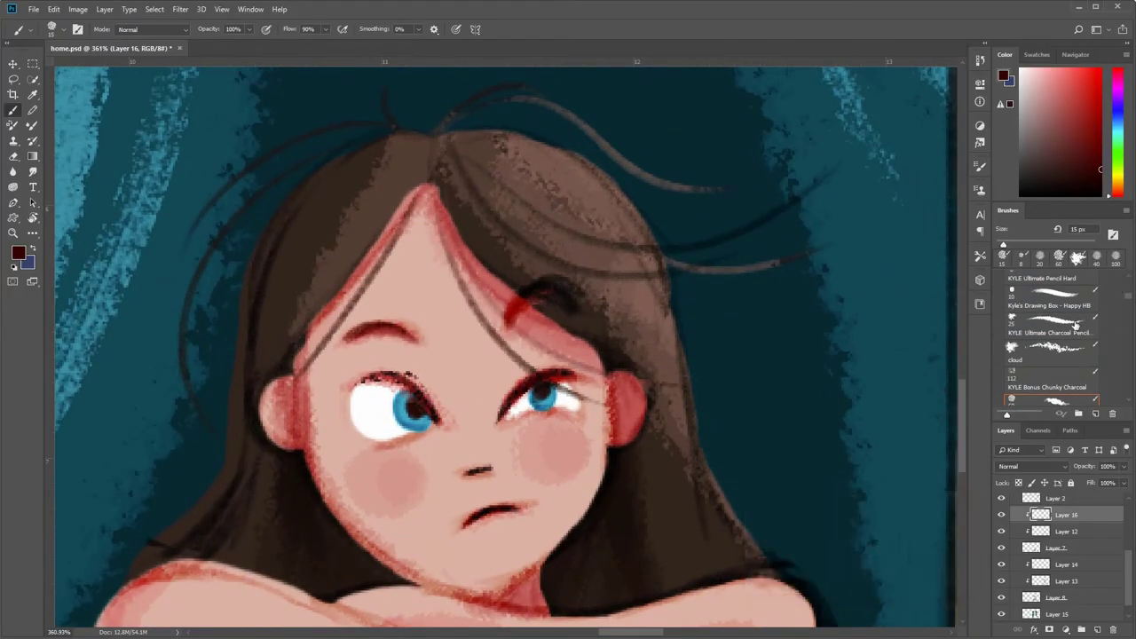
- With KYLE Ultimate Pencil Hard, thicken the left upper eyelid and darken the eyebrow
{"action": "left_click", "coordinate": [1051, 326]}
{"action": "scroll", "coordinate": [1052, 319], "scroll_direction": "up", "scroll_amount": 2}
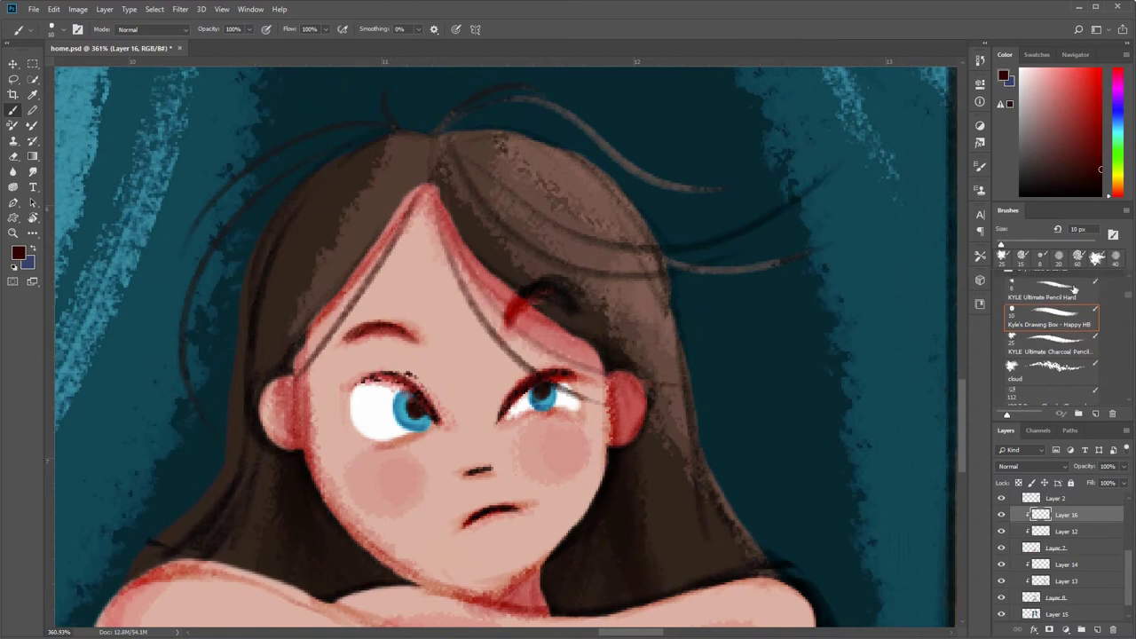
{"action": "left_click", "coordinate": [1051, 291]}
{"action": "left_click_drag", "start_coordinate": [357, 380], "coordinate": [409, 379]}
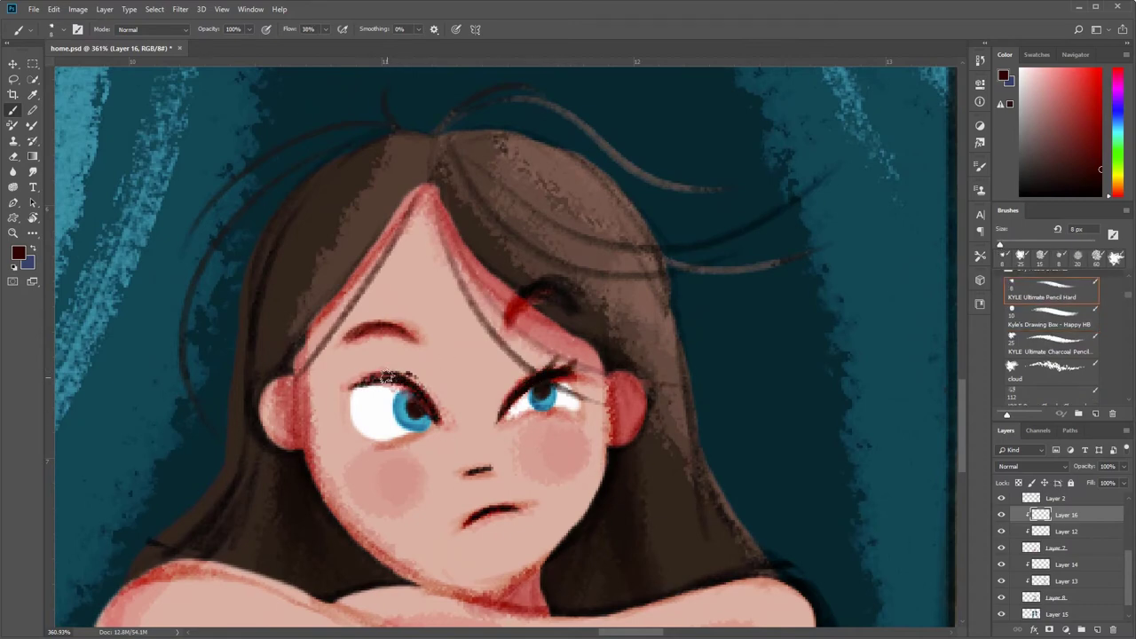
{"action": "scroll", "coordinate": [477, 381], "scroll_direction": "down", "scroll_amount": 5}
{"action": "scroll", "coordinate": [613, 355], "scroll_direction": "up", "scroll_amount": 5}
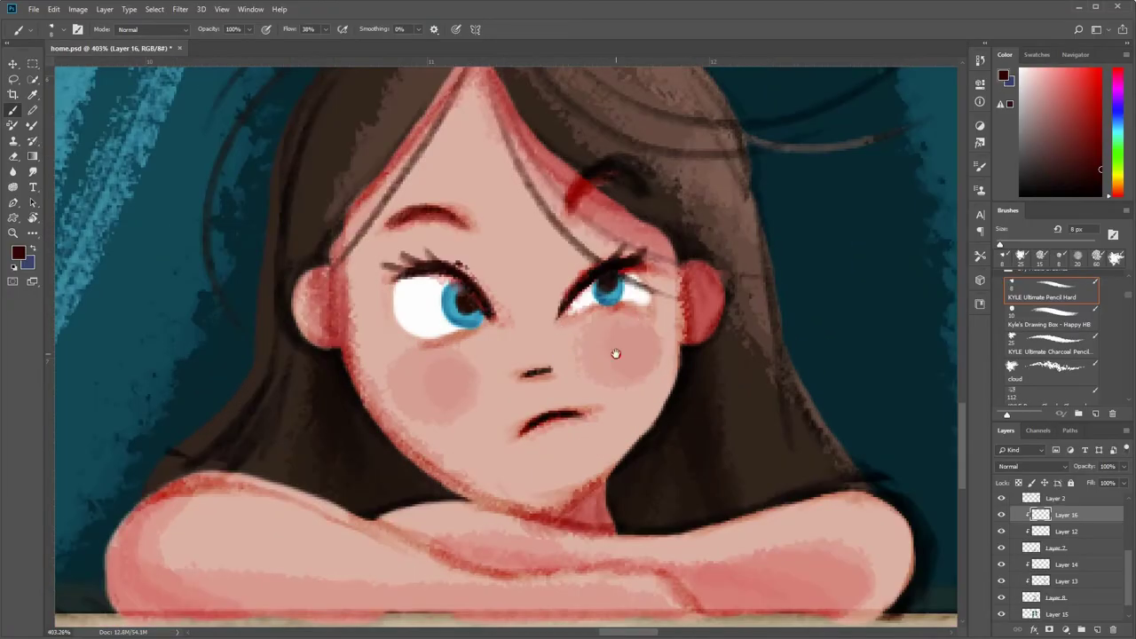
{"action": "scroll", "coordinate": [450, 313], "scroll_direction": "up", "scroll_amount": 1}
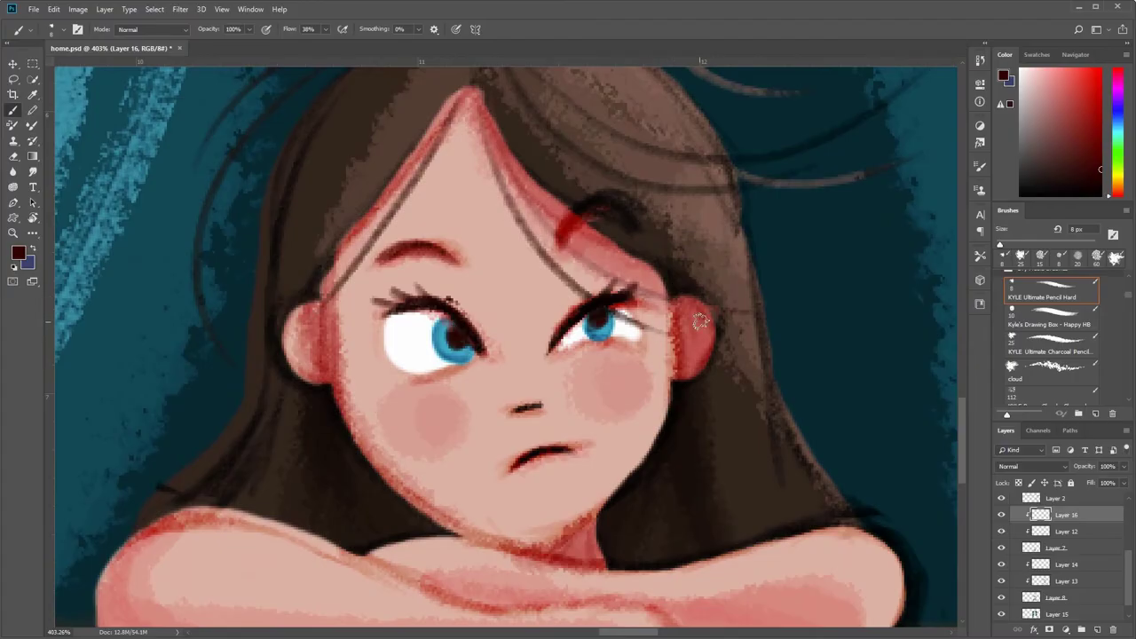
{"action": "left_click_drag", "start_coordinate": [378, 262], "coordinate": [444, 255]}
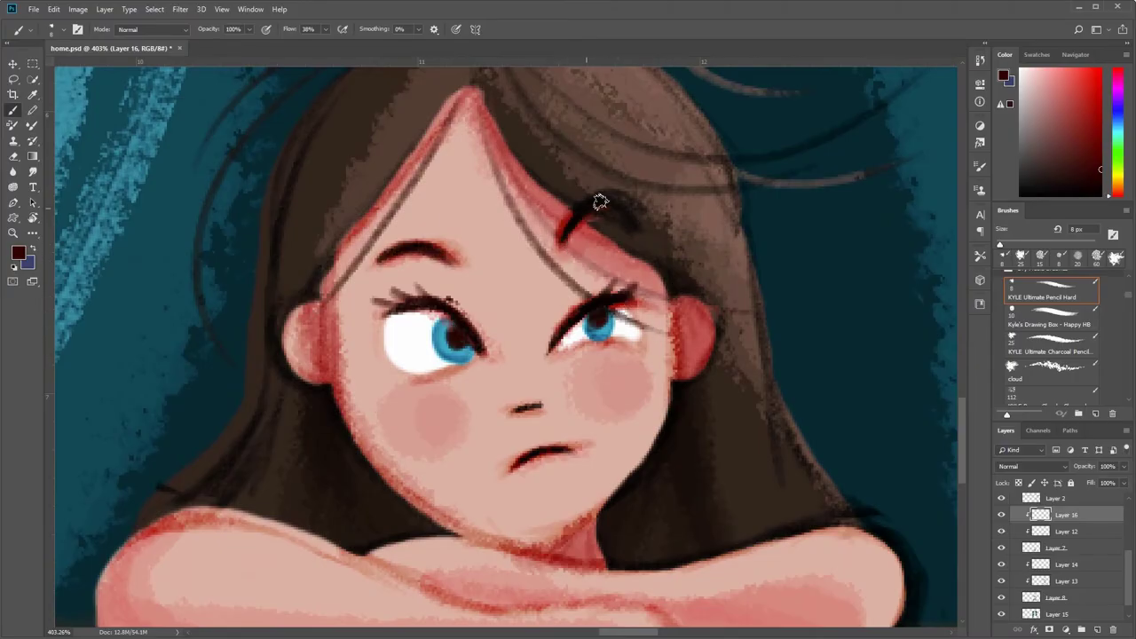
- Zoom out to see the whole window and cat, then back in on the girl's face
{"action": "scroll", "coordinate": [532, 463], "scroll_direction": "down", "scroll_amount": 5}
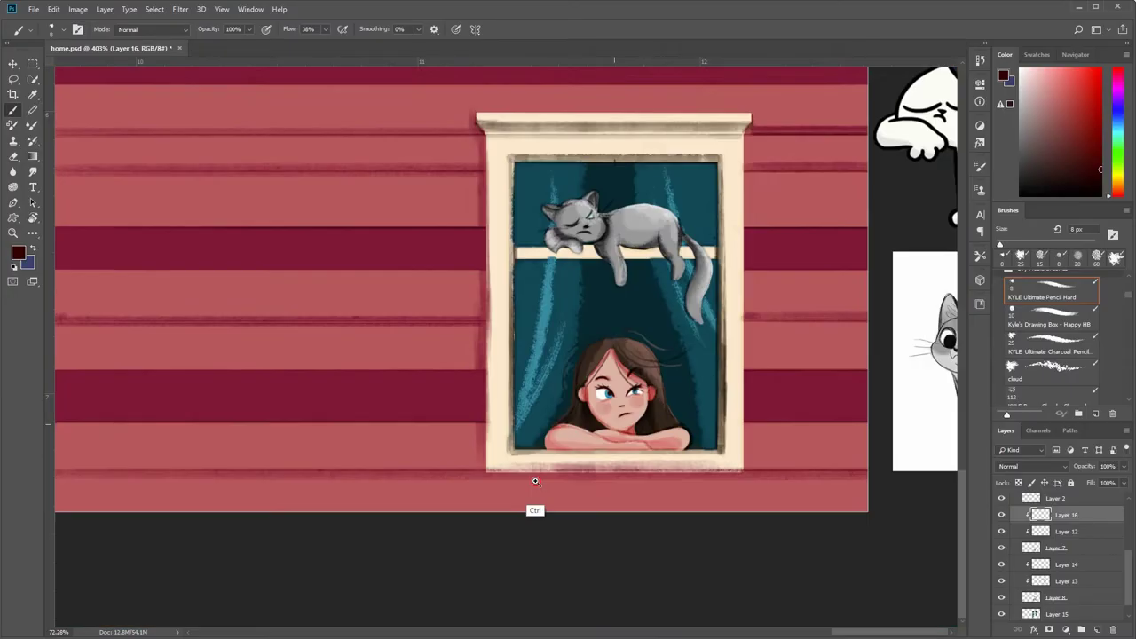
{"action": "scroll", "coordinate": [527, 468], "scroll_direction": "up", "scroll_amount": 5}
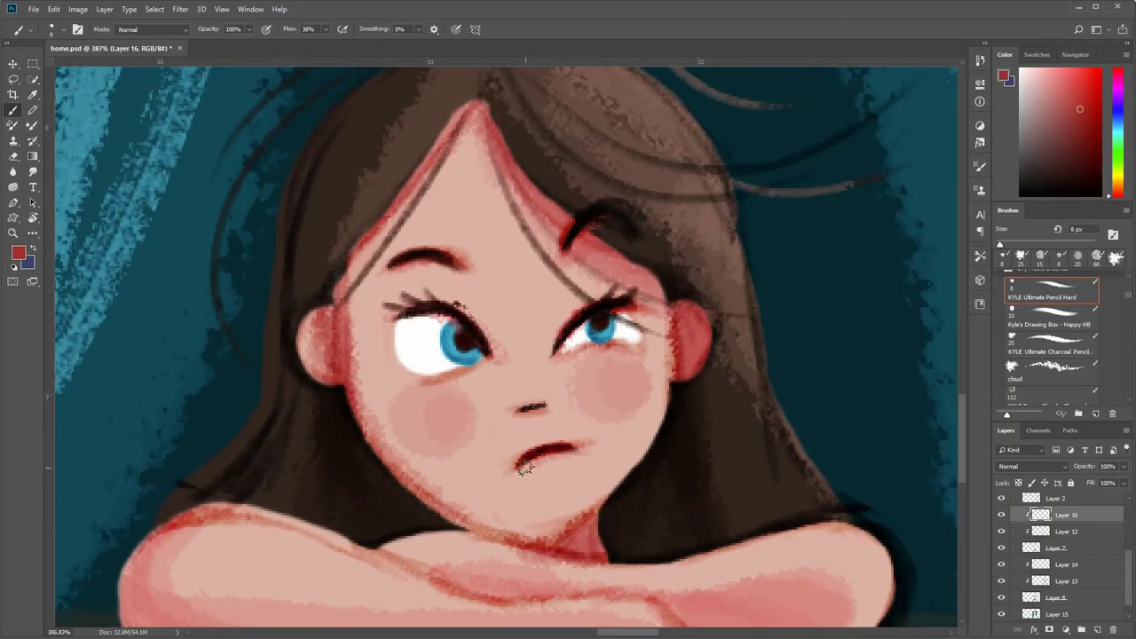
{"action": "left_click_drag", "start_coordinate": [612, 445], "coordinate": [520, 537]}
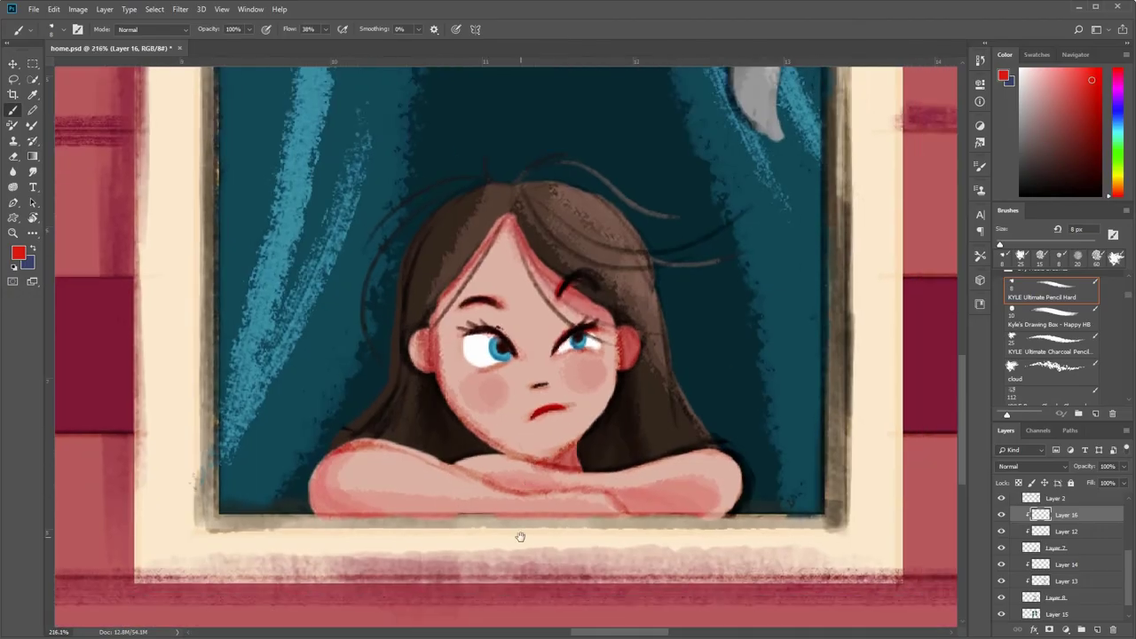
{"action": "left_click_drag", "start_coordinate": [627, 420], "coordinate": [514, 556]}
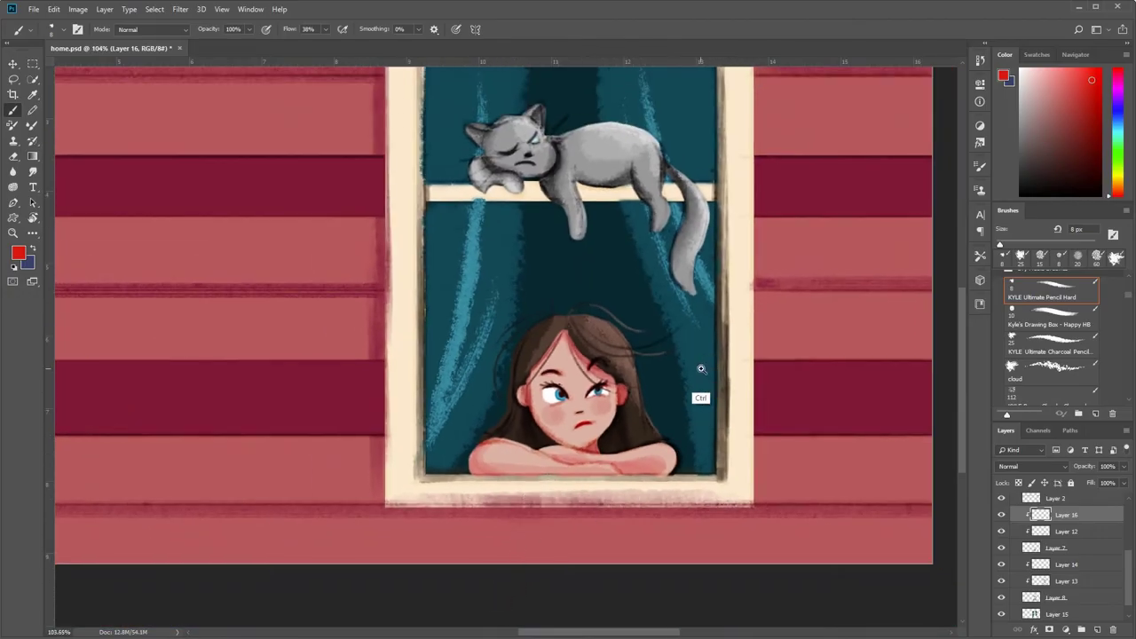
{"action": "mouse_move", "coordinate": [637, 433]}
{"action": "left_mouse_down"}
{"action": "mouse_move", "coordinate": [625, 436]}
{"action": "mouse_move", "coordinate": [626, 417]}
{"action": "left_mouse_up"}
- Sample the face's skin pink and toggle Layers 12 and 14 to compare the eyes
{"action": "key", "text": "e"}
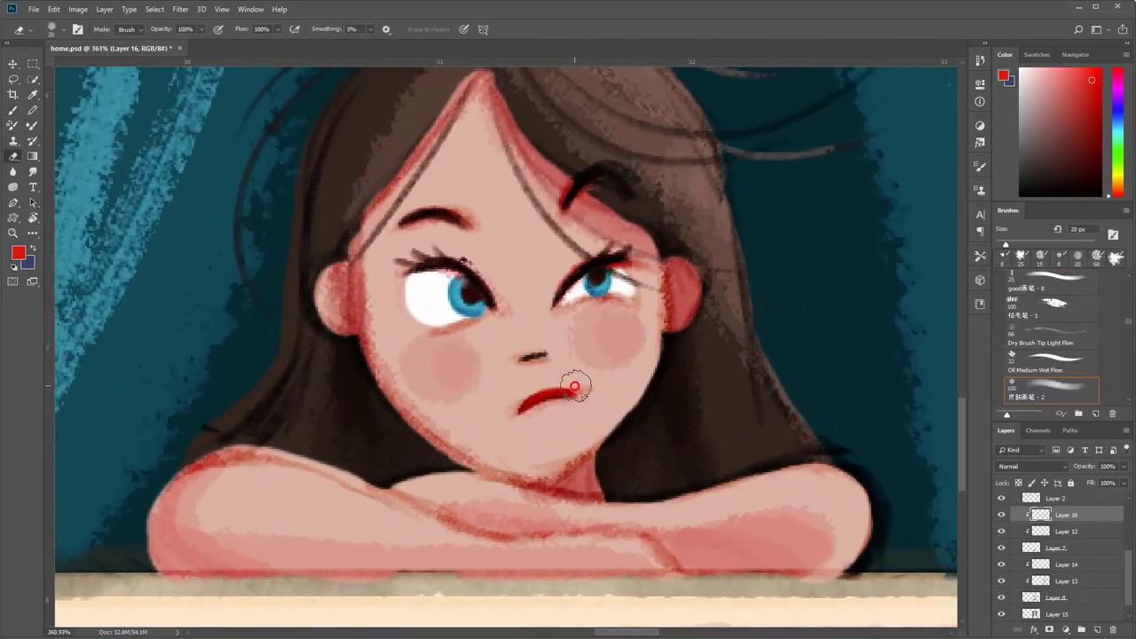
{"action": "key", "text": "alt+bracketleft"}
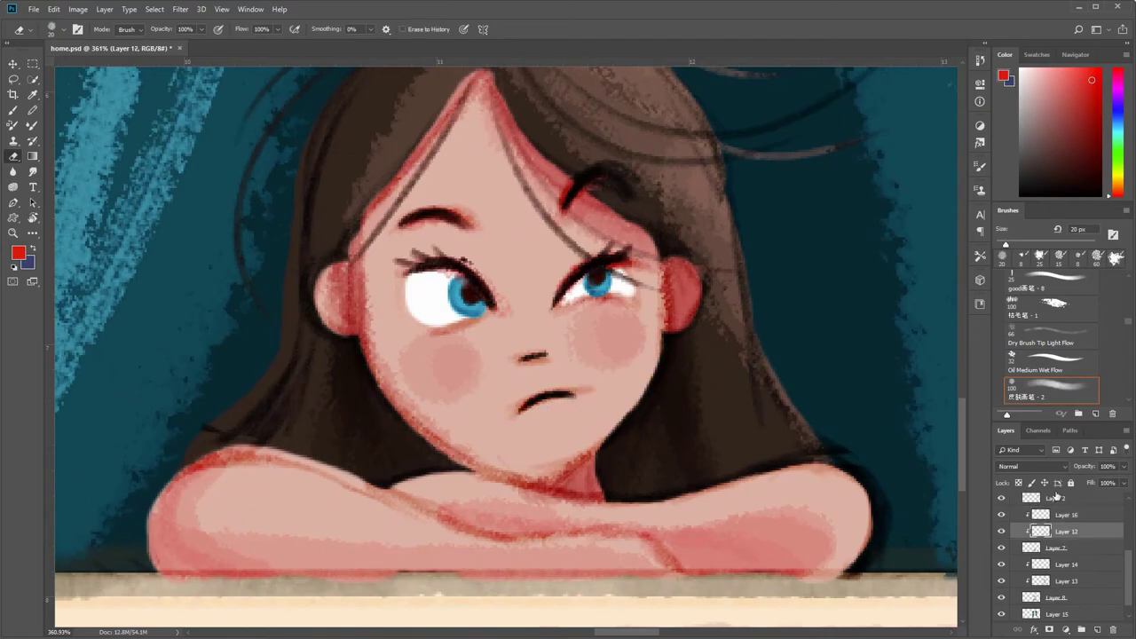
{"action": "key", "text": "alt+bracketleft"}
{"action": "key", "text": "b"}
{"action": "left_click", "coordinate": [572, 410], "text": "alt"}
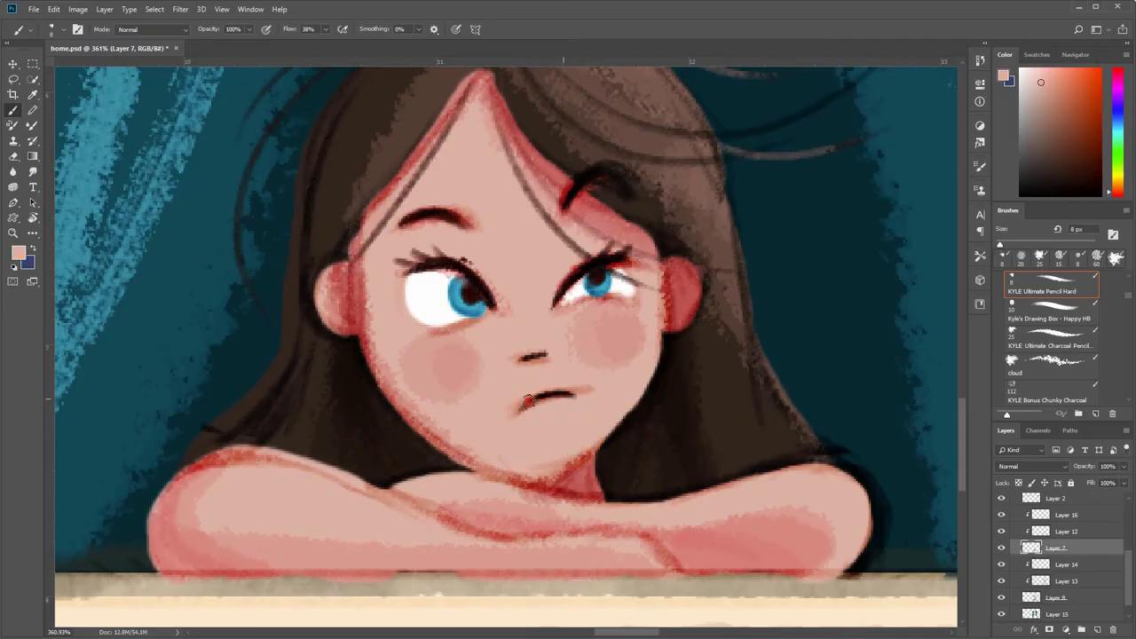
{"action": "left_click", "coordinate": [1001, 530]}
{"action": "left_click", "coordinate": [1001, 531]}
{"action": "left_click", "coordinate": [1001, 564]}
{"action": "left_click", "coordinate": [1001, 564]}
{"action": "left_click", "coordinate": [550, 399], "text": "ctrl"}
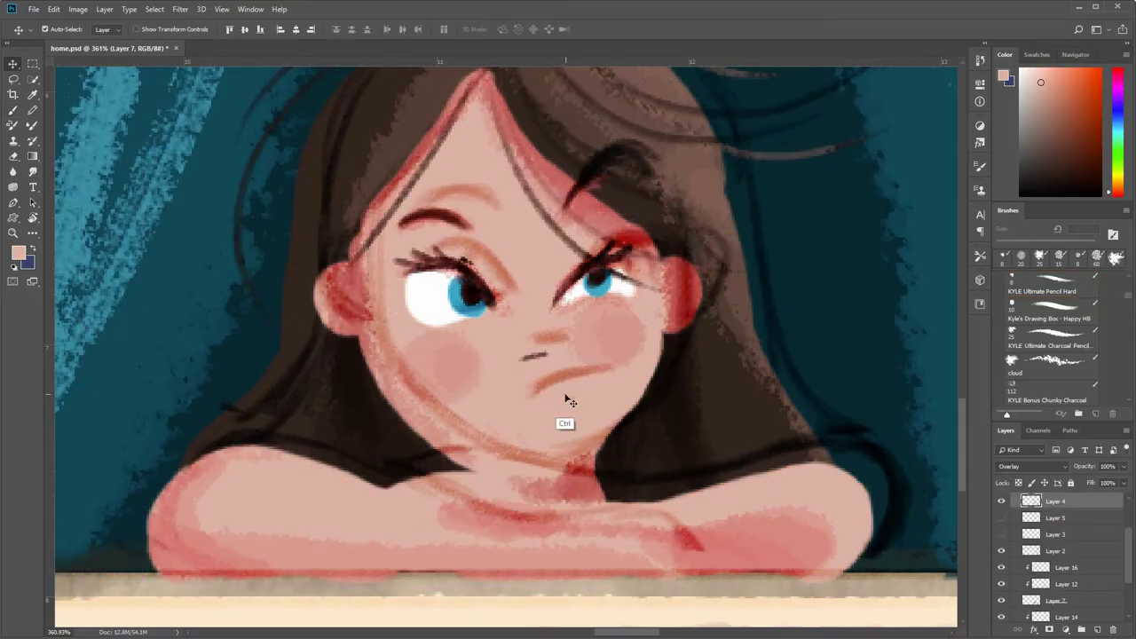
- Back on Layer 16, paint a red downturned mouth using red sampled from the ear
{"action": "key", "text": "e"}
{"action": "key", "text": "b"}
{"action": "left_click", "coordinate": [597, 384], "text": "ctrl"}
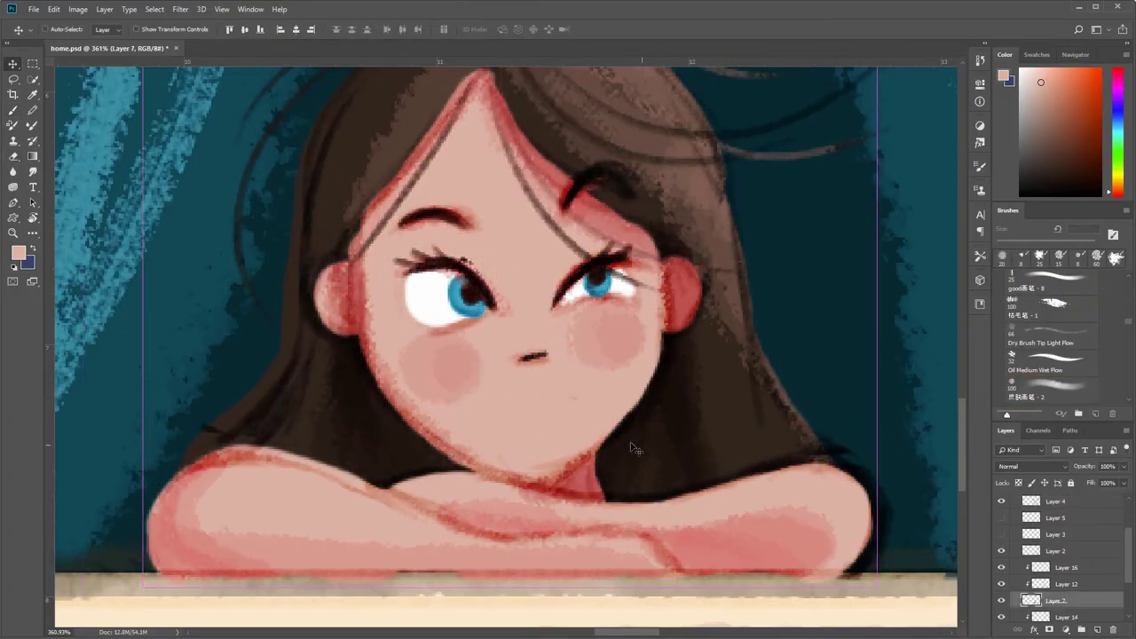
{"action": "left_click", "coordinate": [597, 387], "text": "ctrl"}
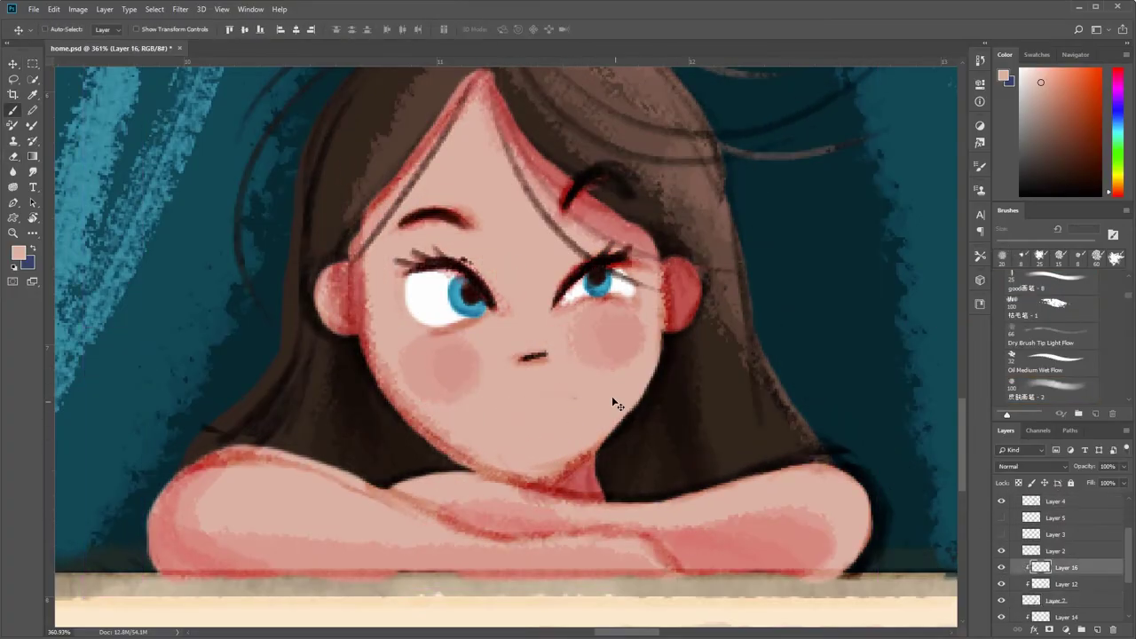
{"action": "left_click", "coordinate": [683, 266], "text": "alt"}
{"action": "left_click_drag", "start_coordinate": [570, 390], "coordinate": [523, 446]}
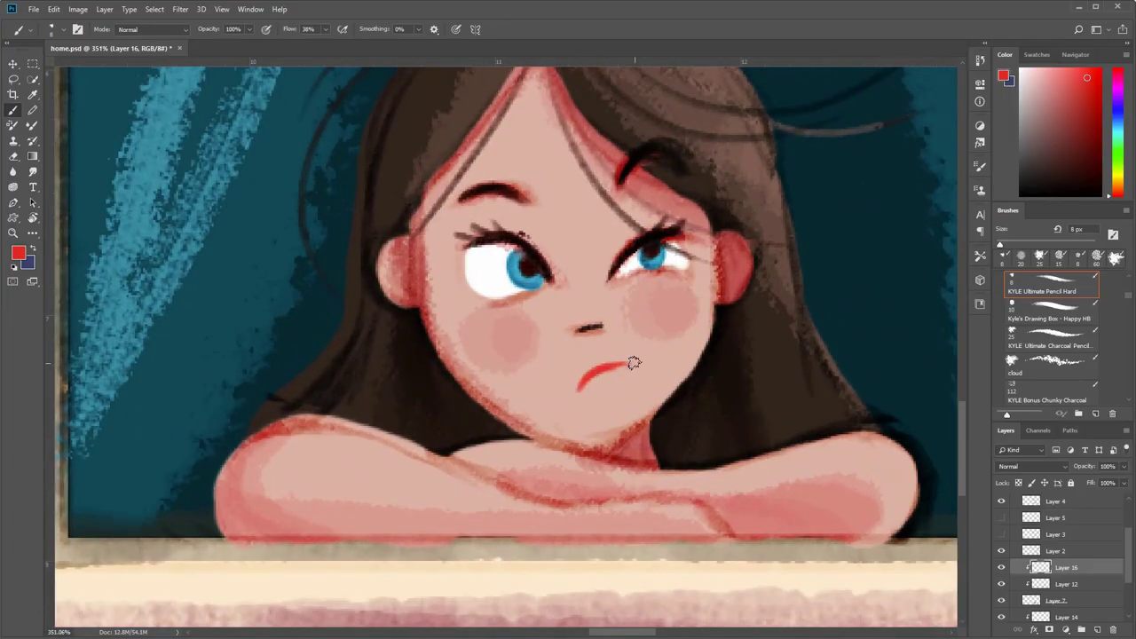
- Paint a dark red-brown line along the jaw edge, undoing the stray stroke
{"action": "left_click_drag", "start_coordinate": [704, 318], "coordinate": [696, 269]}
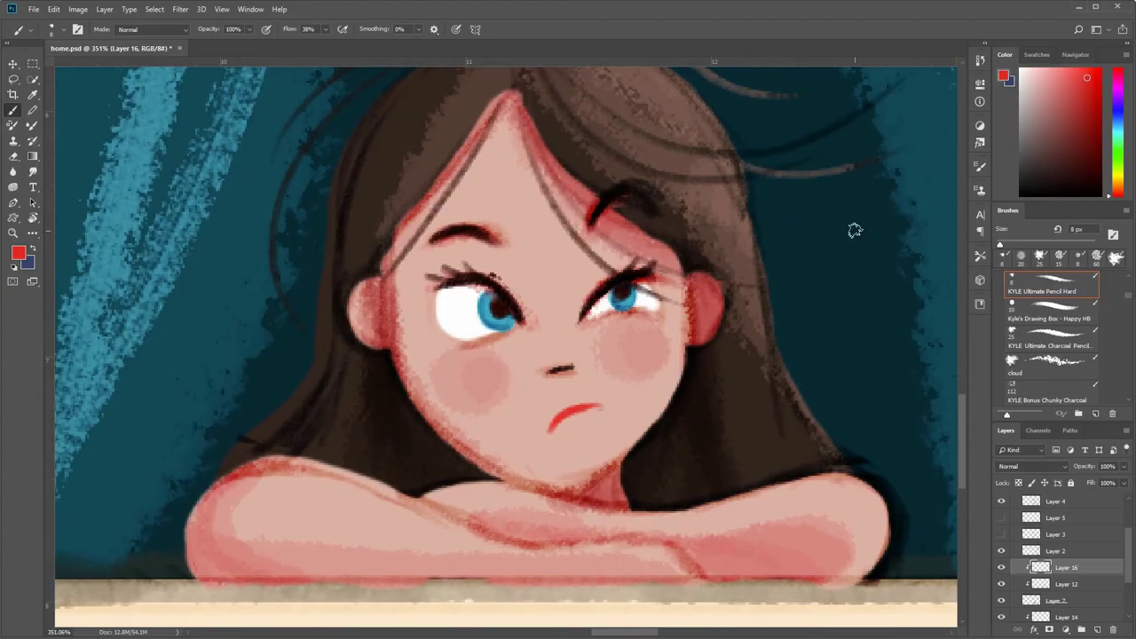
{"action": "left_click", "coordinate": [627, 282], "text": "alt"}
{"action": "left_click_drag", "start_coordinate": [382, 266], "coordinate": [435, 430]}
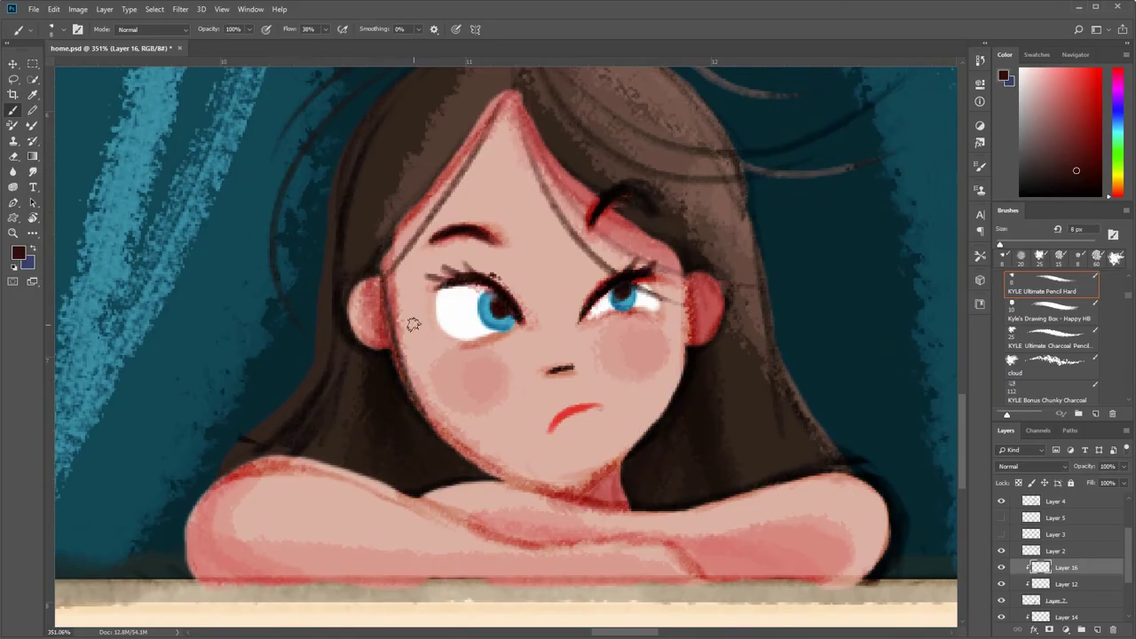
{"action": "key", "text": "ctrl+z"}
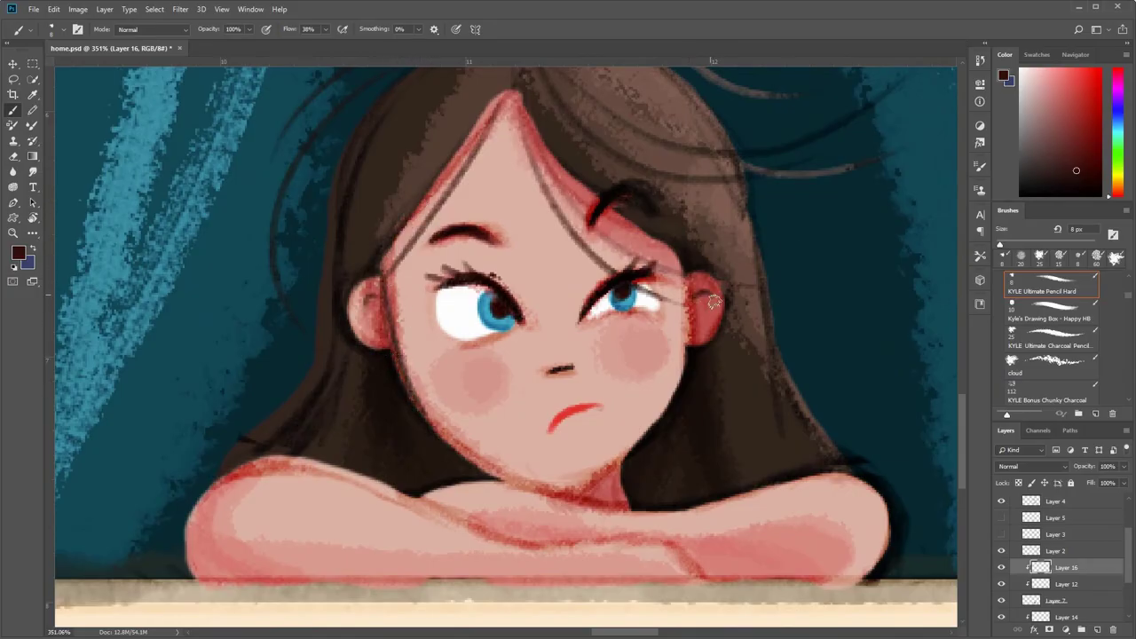
- Undo the stray neck stroke, switch to the cloud-textured brush and lower its opacity
{"action": "scroll", "coordinate": [755, 319], "scroll_direction": "down", "scroll_amount": 2}
{"action": "key", "text": "ctrl+z"}
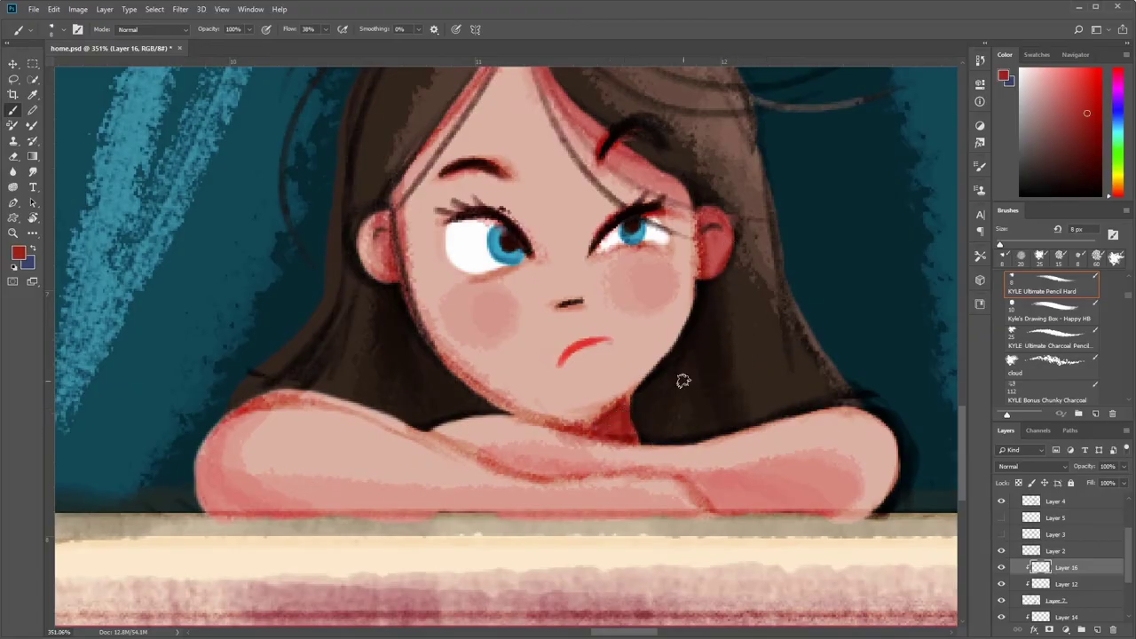
{"action": "scroll", "coordinate": [682, 381], "scroll_direction": "down", "scroll_amount": 5}
{"action": "scroll", "coordinate": [604, 471], "scroll_direction": "up", "scroll_amount": 4}
{"action": "scroll", "coordinate": [710, 287], "scroll_direction": "up", "scroll_amount": 1}
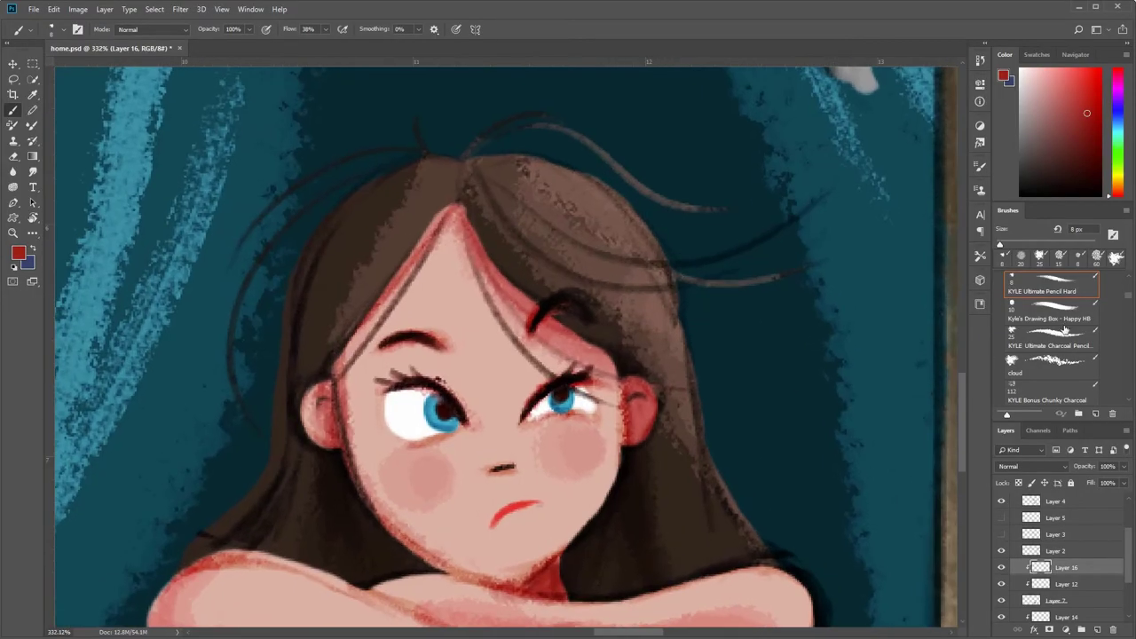
{"action": "left_click", "coordinate": [1065, 330]}
{"action": "key", "text": "period"}
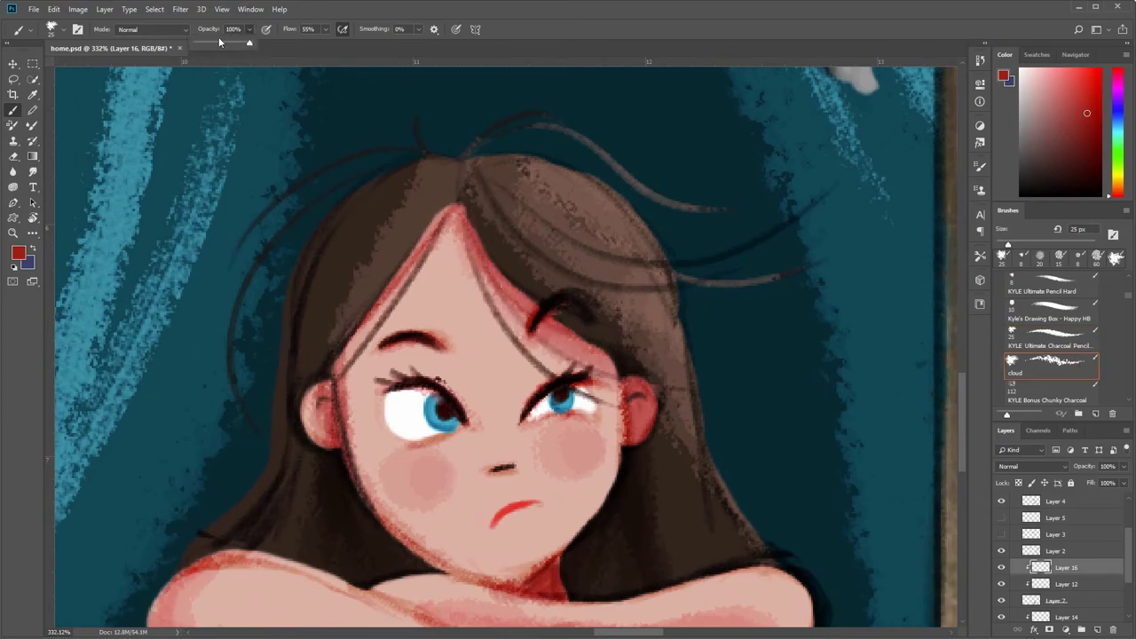
{"action": "left_click_drag", "start_coordinate": [220, 42], "coordinate": [221, 42]}
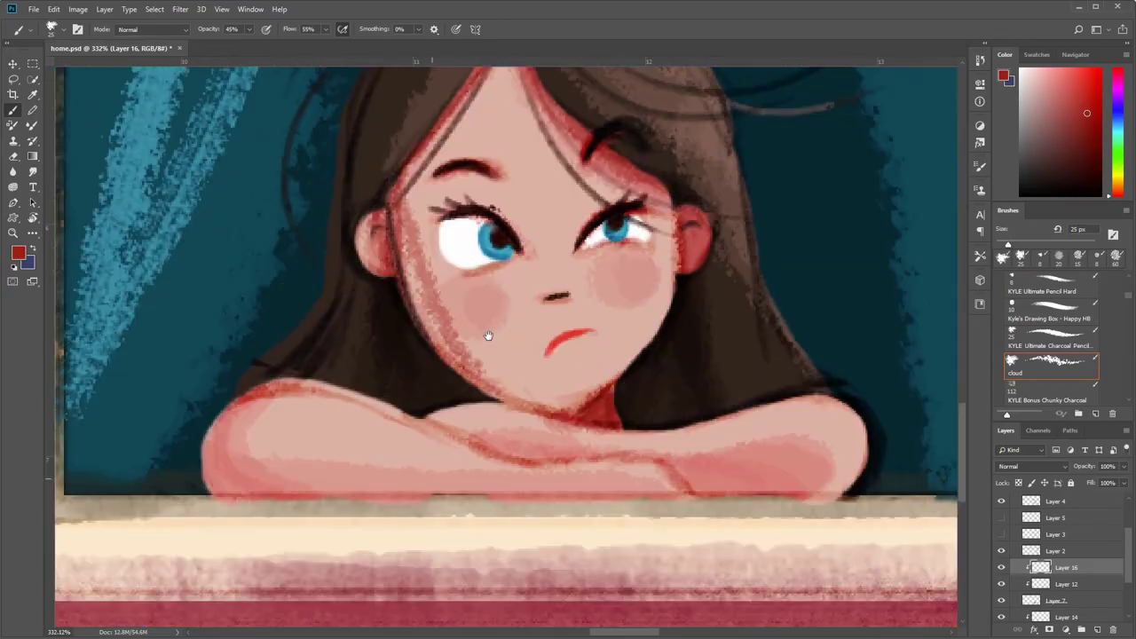
- Float and re-dock the document window, frame the girl, and enlarge the brush to 40 px
{"action": "left_click_drag", "start_coordinate": [435, 501], "coordinate": [488, 333]}
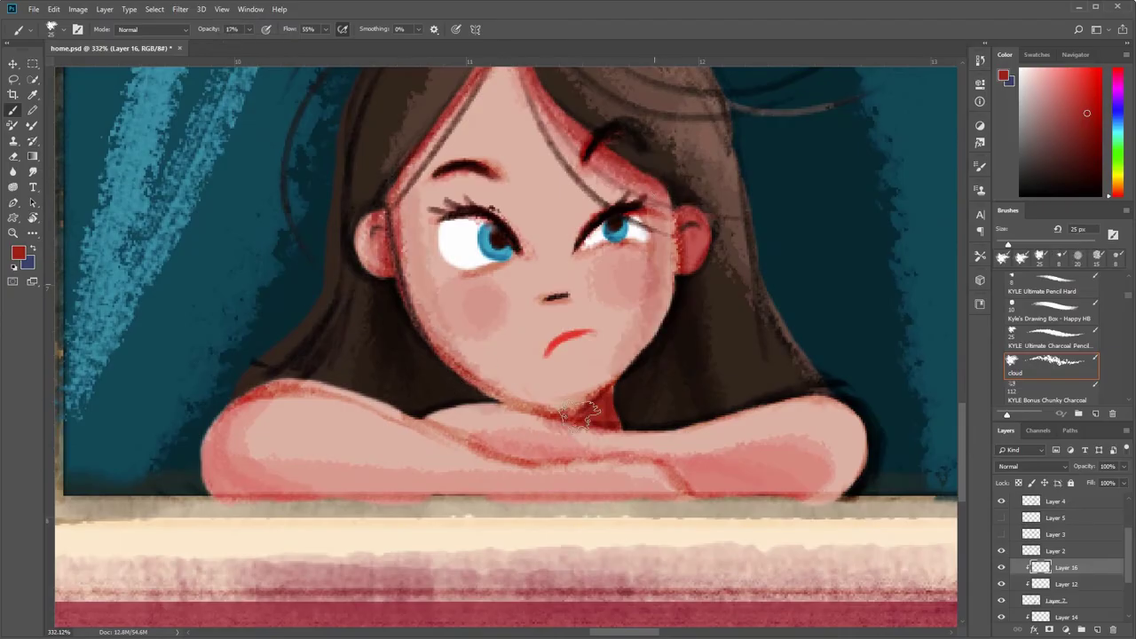
{"action": "mouse_move", "coordinate": [133, 48]}
{"action": "left_mouse_down"}
{"action": "mouse_move", "coordinate": [505, 53]}
{"action": "mouse_move", "coordinate": [538, 413]}
{"action": "mouse_move", "coordinate": [555, 52]}
{"action": "left_mouse_up"}
{"action": "left_click", "coordinate": [902, 435]}
{"action": "double_click", "coordinate": [568, 8]}
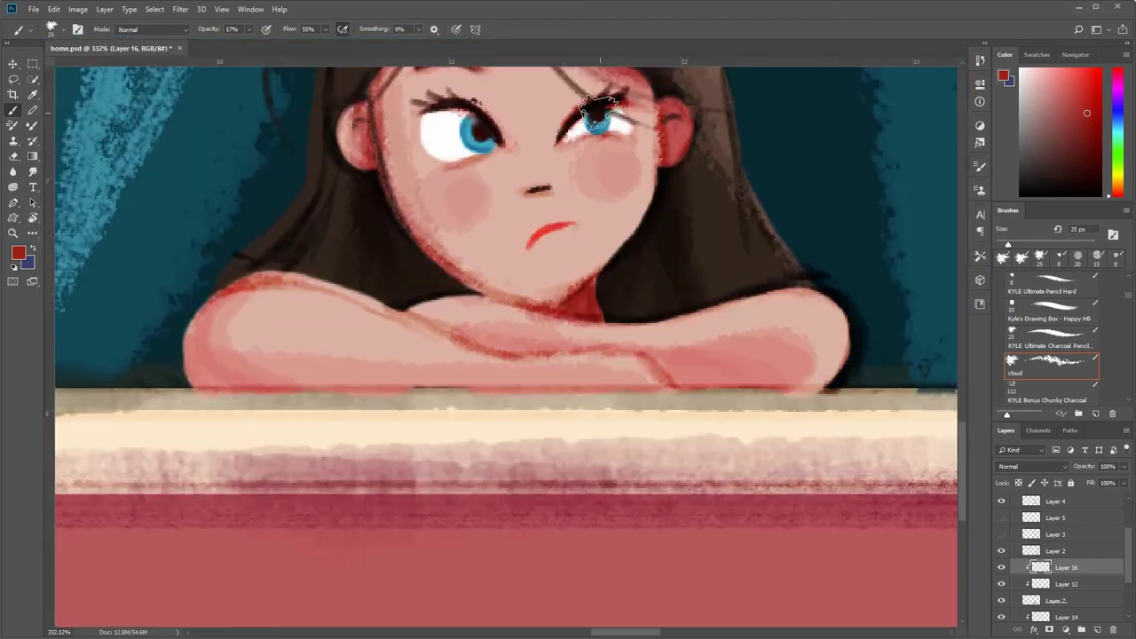
{"action": "mouse_move", "coordinate": [591, 423]}
{"action": "left_mouse_down"}
{"action": "mouse_move", "coordinate": [471, 328]}
{"action": "mouse_move", "coordinate": [561, 506]}
{"action": "left_mouse_up"}
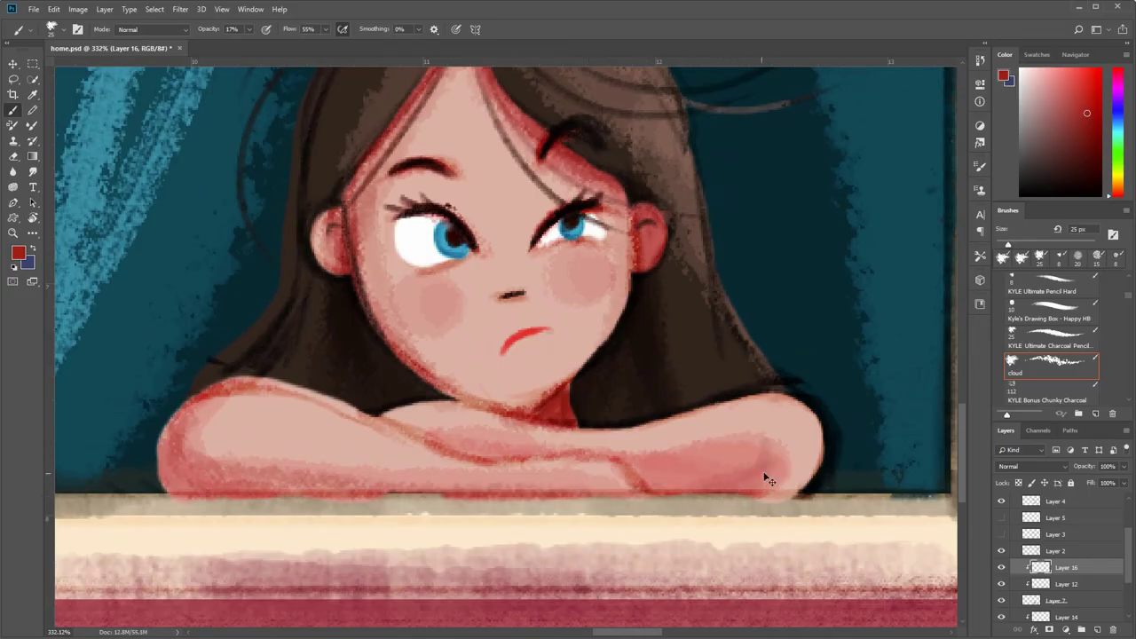
{"action": "left_click_drag", "start_coordinate": [519, 441], "coordinate": [651, 474]}
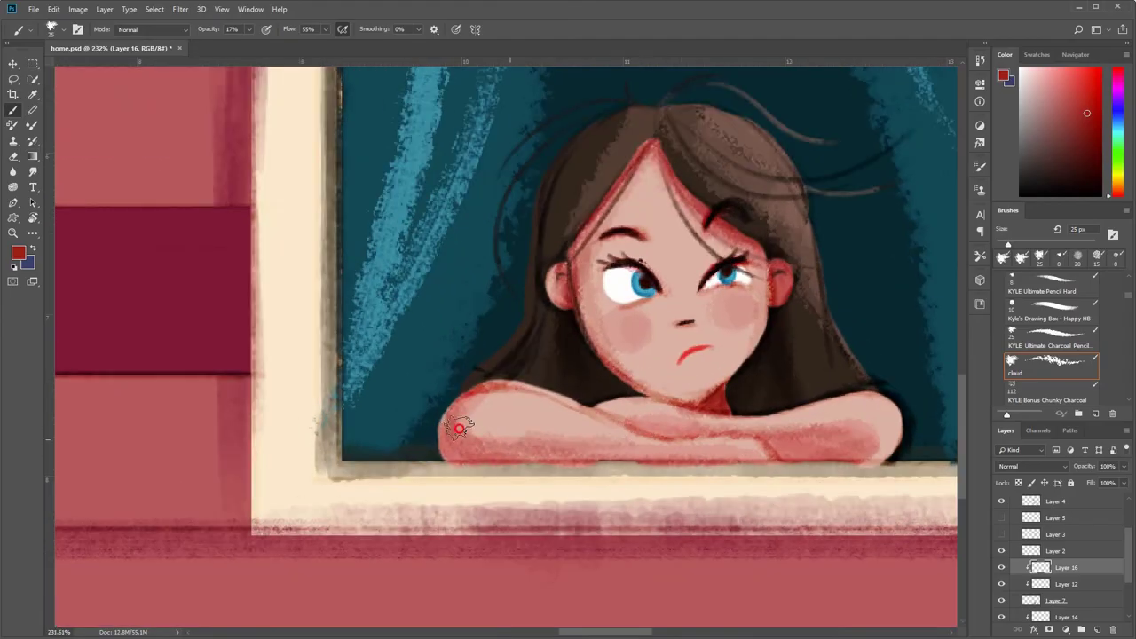
{"action": "key", "text": "bracketright"}
{"action": "key", "text": "bracketright"}
{"action": "key", "text": "bracketright"}
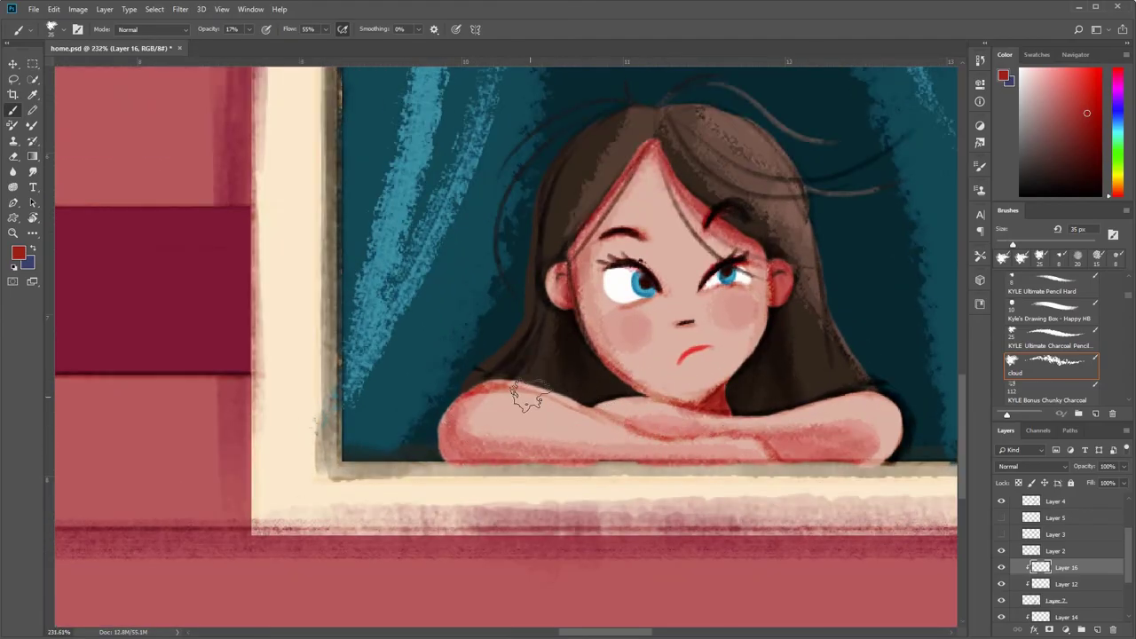
{"action": "mouse_move", "coordinate": [546, 504]}
{"action": "left_mouse_down"}
{"action": "mouse_move", "coordinate": [474, 518]}
{"action": "mouse_move", "coordinate": [550, 515]}
{"action": "left_mouse_up"}
- Brush faint light brown over the right side of the girl's hair on Layer 14
{"action": "left_click", "coordinate": [654, 222], "text": "ctrl"}
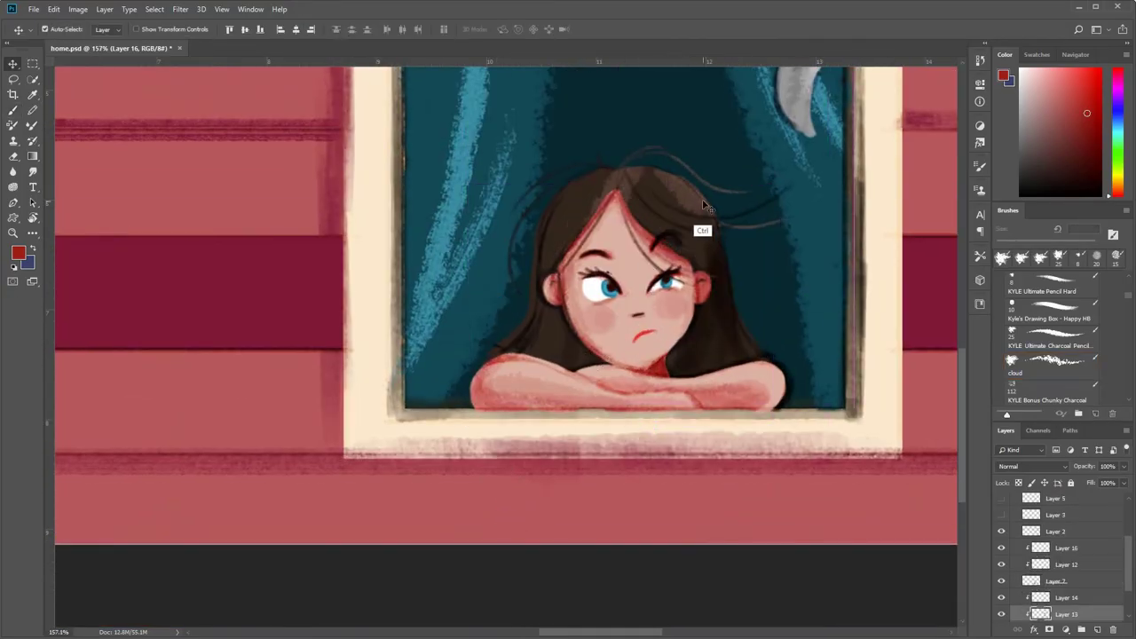
{"action": "left_click", "coordinate": [1007, 597]}
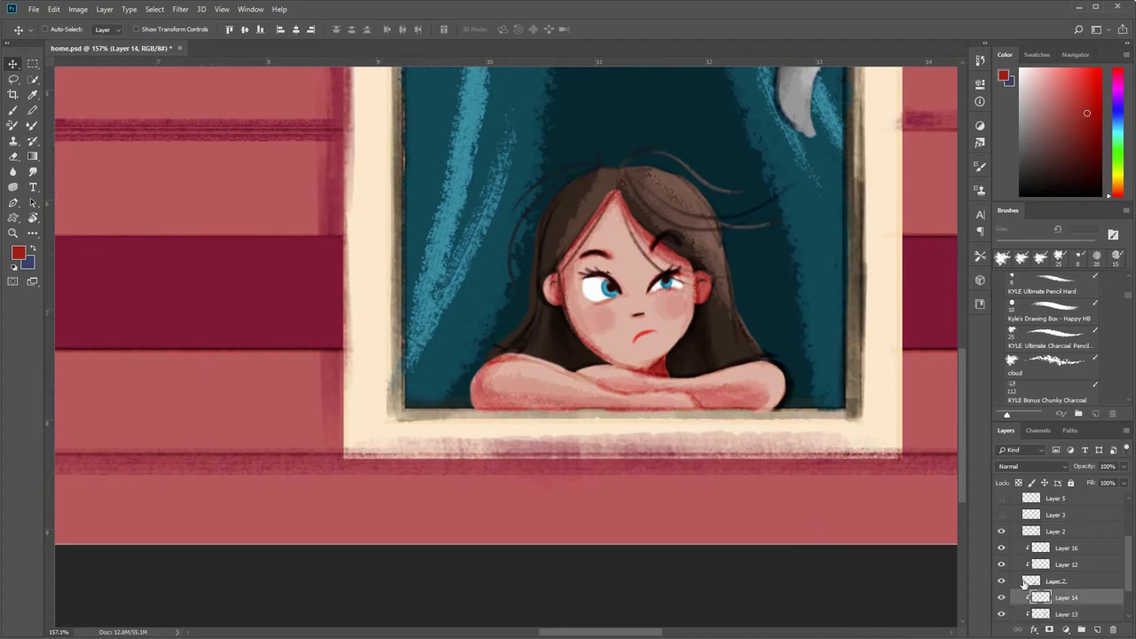
{"action": "key", "text": "b"}
{"action": "left_click", "coordinate": [761, 203], "text": "alt"}
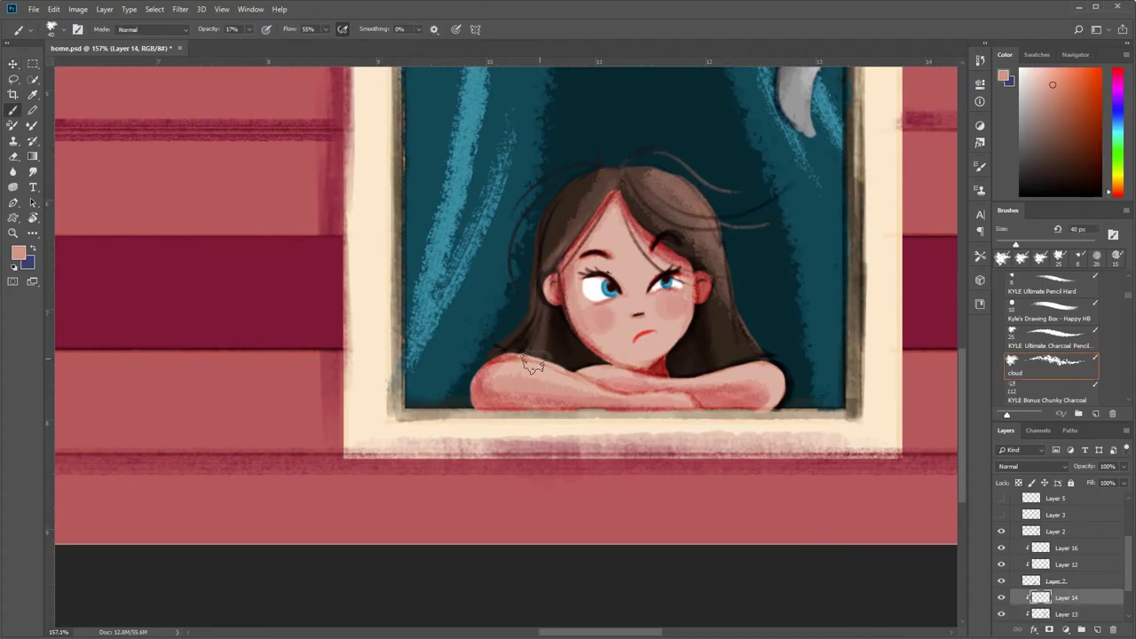
{"action": "left_click_drag", "start_coordinate": [701, 253], "coordinate": [758, 354]}
{"action": "scroll", "coordinate": [807, 359], "scroll_direction": "down", "scroll_amount": 3}
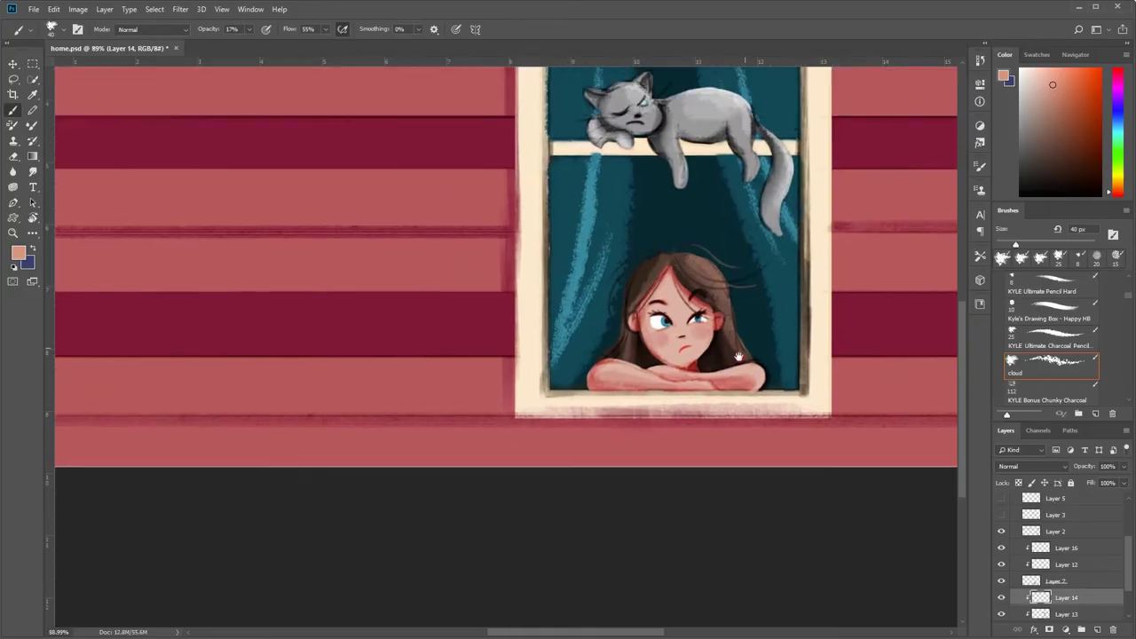
{"action": "scroll", "coordinate": [616, 245], "scroll_direction": "up", "scroll_amount": 4}
{"action": "scroll", "coordinate": [720, 316], "scroll_direction": "down", "scroll_amount": 2}
{"action": "scroll", "coordinate": [720, 316], "scroll_direction": "down", "scroll_amount": 4}
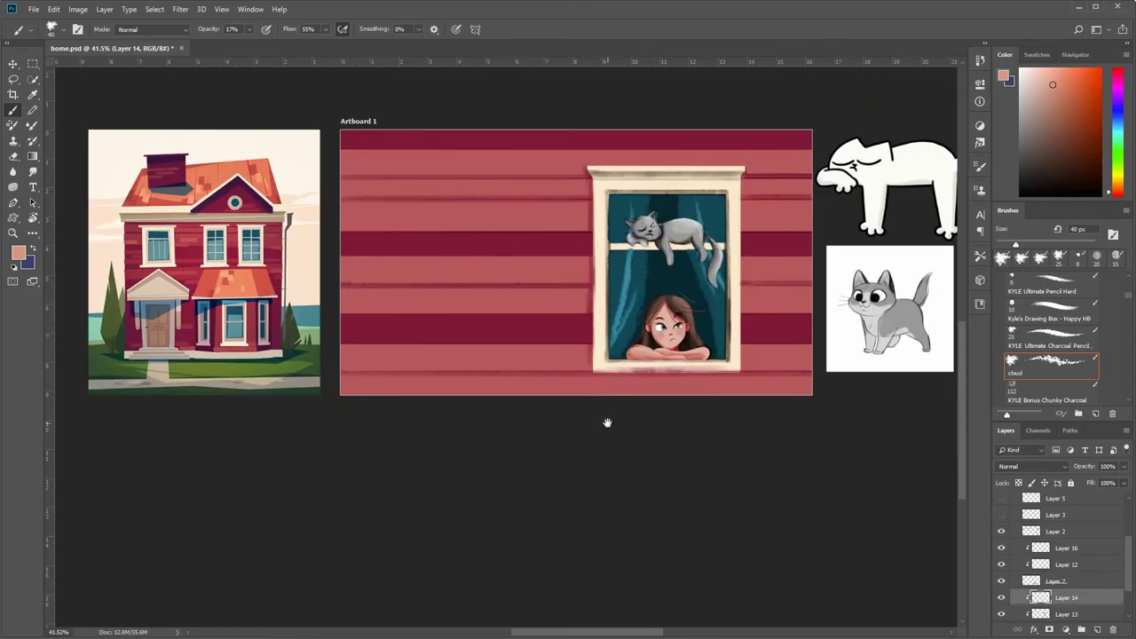
{"action": "scroll", "coordinate": [606, 424], "scroll_direction": "up", "scroll_amount": 3}
{"action": "scroll", "coordinate": [735, 274], "scroll_direction": "up", "scroll_amount": 1}
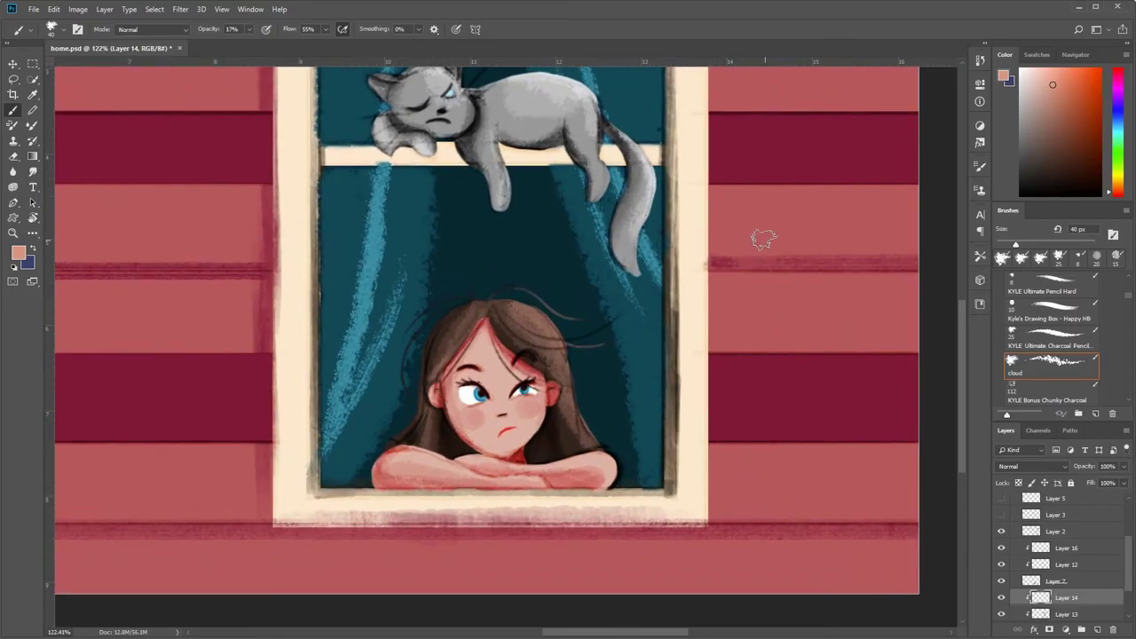
{"action": "scroll", "coordinate": [763, 238], "scroll_direction": "down", "scroll_amount": 4}
{"action": "scroll", "coordinate": [795, 271], "scroll_direction": "up", "scroll_amount": 2}
{"action": "scroll", "coordinate": [825, 355], "scroll_direction": "up", "scroll_amount": 2}
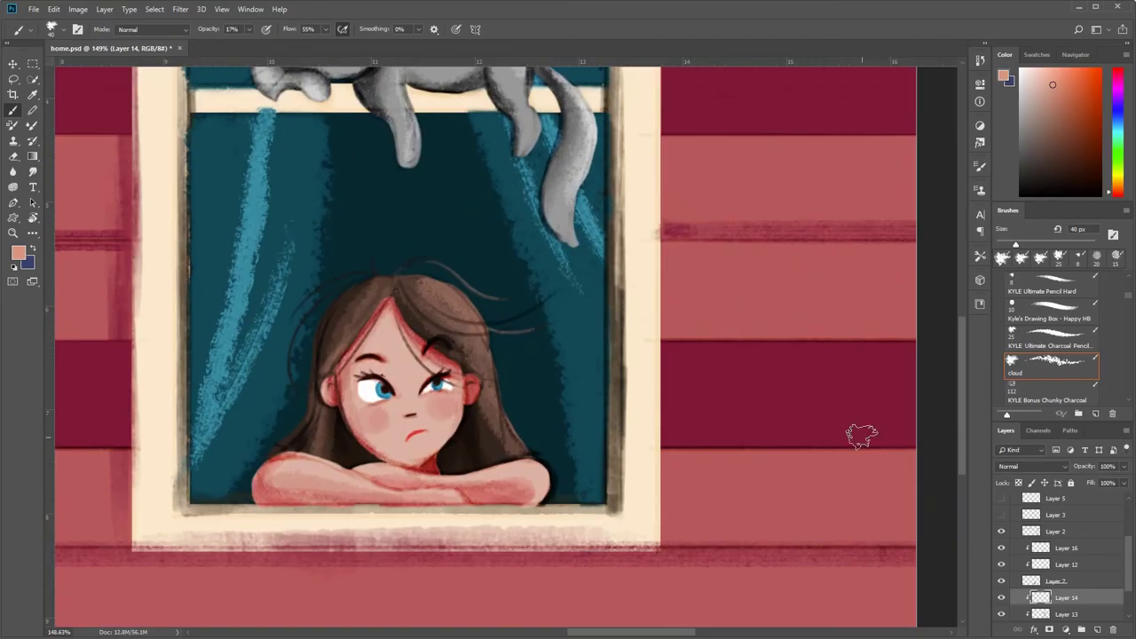
{"action": "scroll", "coordinate": [1065, 568], "scroll_direction": "down", "scroll_amount": 1}
- On Layer 8, lasso the girl and raise Hue/Saturation Lightness by +8
{"action": "left_click", "coordinate": [1056, 580]}
{"action": "key", "text": "l"}
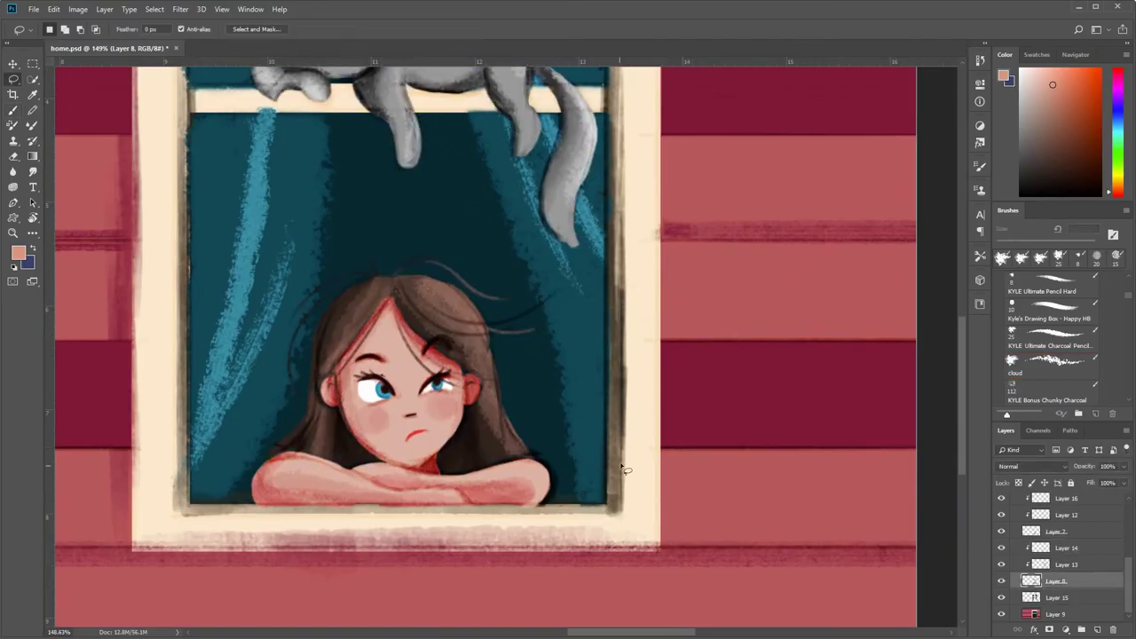
{"action": "left_click_drag", "start_coordinate": [623, 470], "coordinate": [659, 415]}
{"action": "key", "text": "ctrl+u"}
{"action": "left_click_drag", "start_coordinate": [945, 234], "coordinate": [951, 238]}
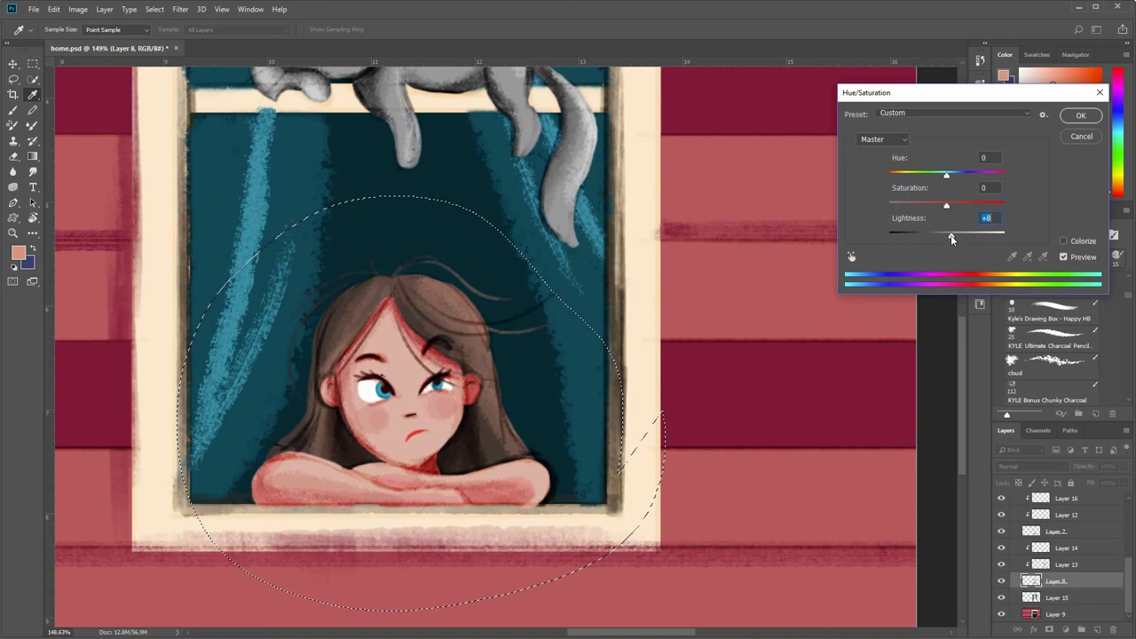
{"action": "key", "text": "Return"}
{"action": "key", "text": "ctrl+d"}
{"action": "left_click", "coordinate": [1064, 548]}
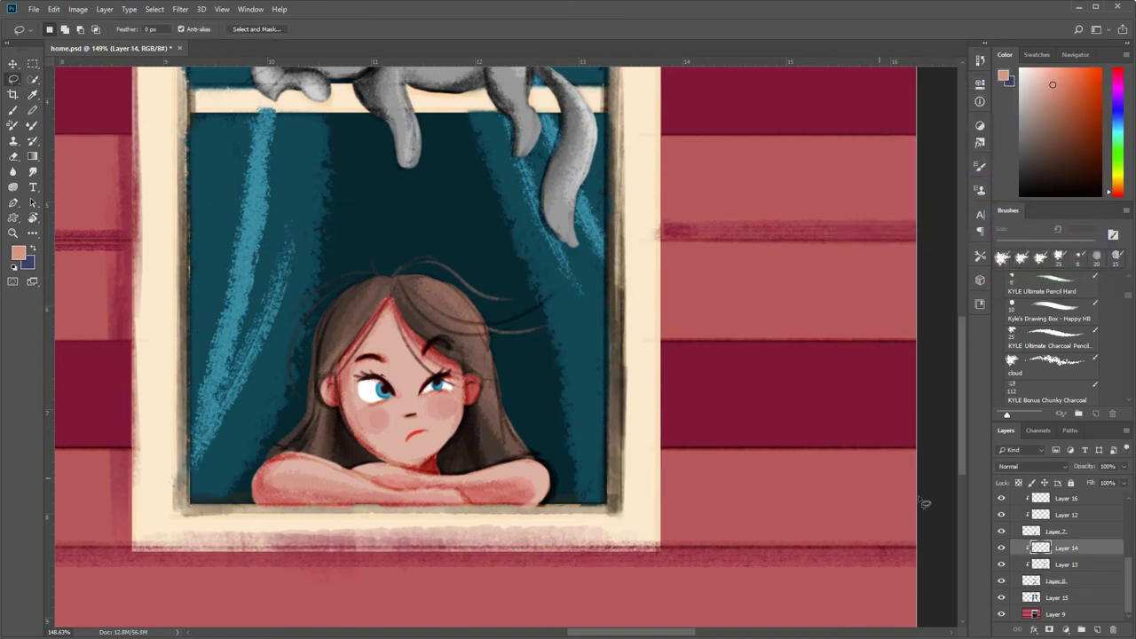
{"action": "key", "text": "b"}
{"action": "scroll", "coordinate": [374, 284], "scroll_direction": "up", "scroll_amount": 3}
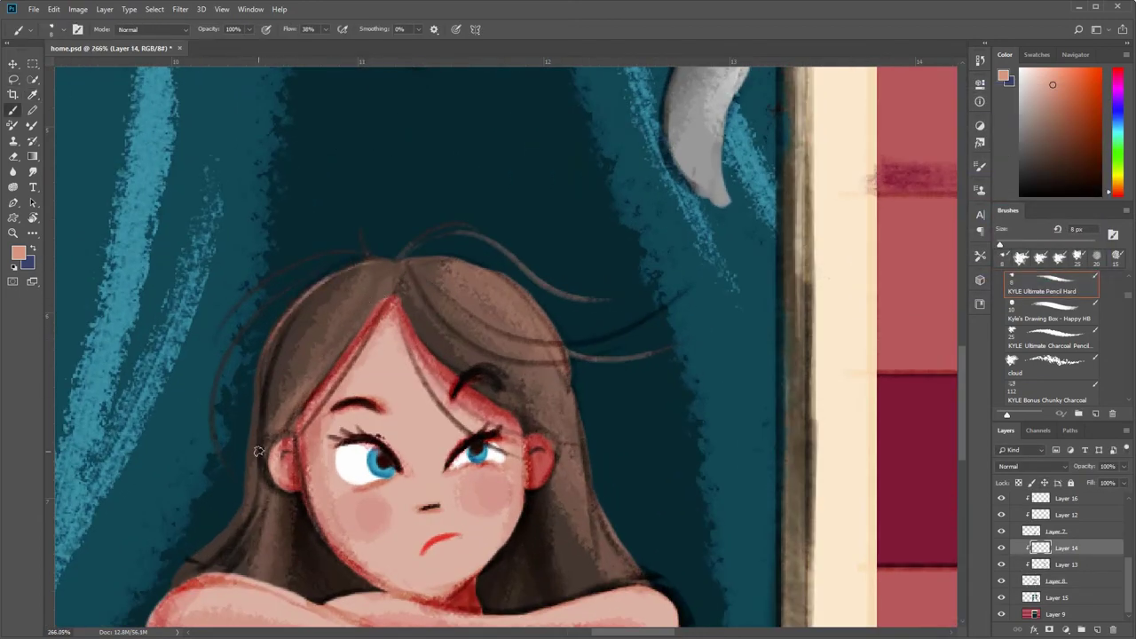
- Paint light strands on the left hair edge and darken the hair's right edge
{"action": "left_click_drag", "start_coordinate": [257, 451], "coordinate": [341, 322]}
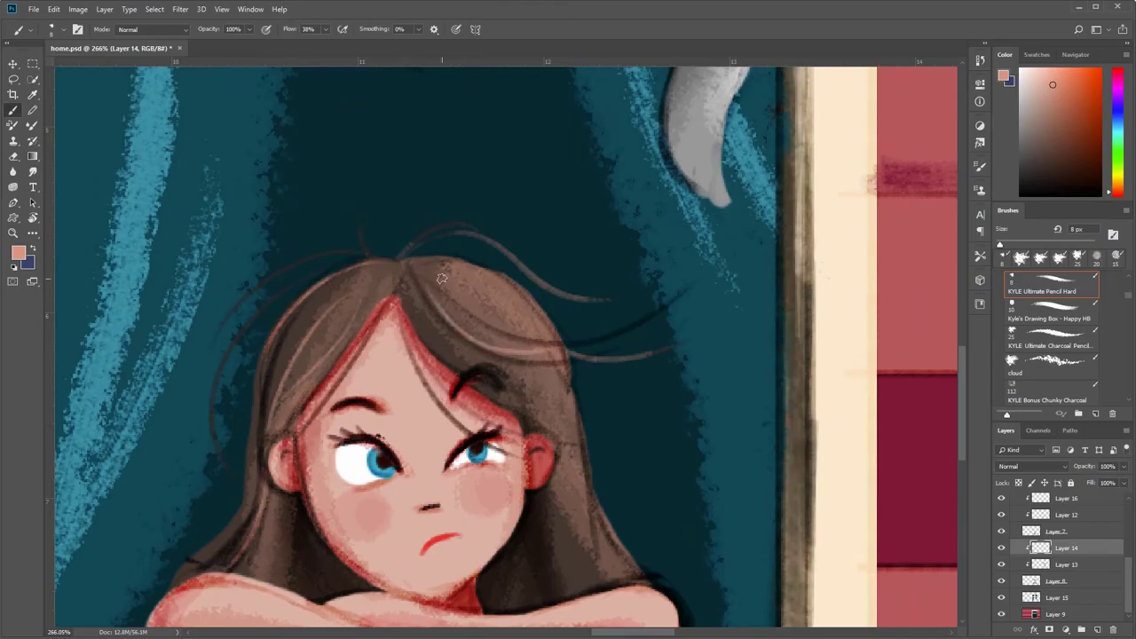
{"action": "scroll", "coordinate": [657, 407], "scroll_direction": "down", "scroll_amount": 6}
{"action": "scroll", "coordinate": [658, 408], "scroll_direction": "up", "scroll_amount": 3}
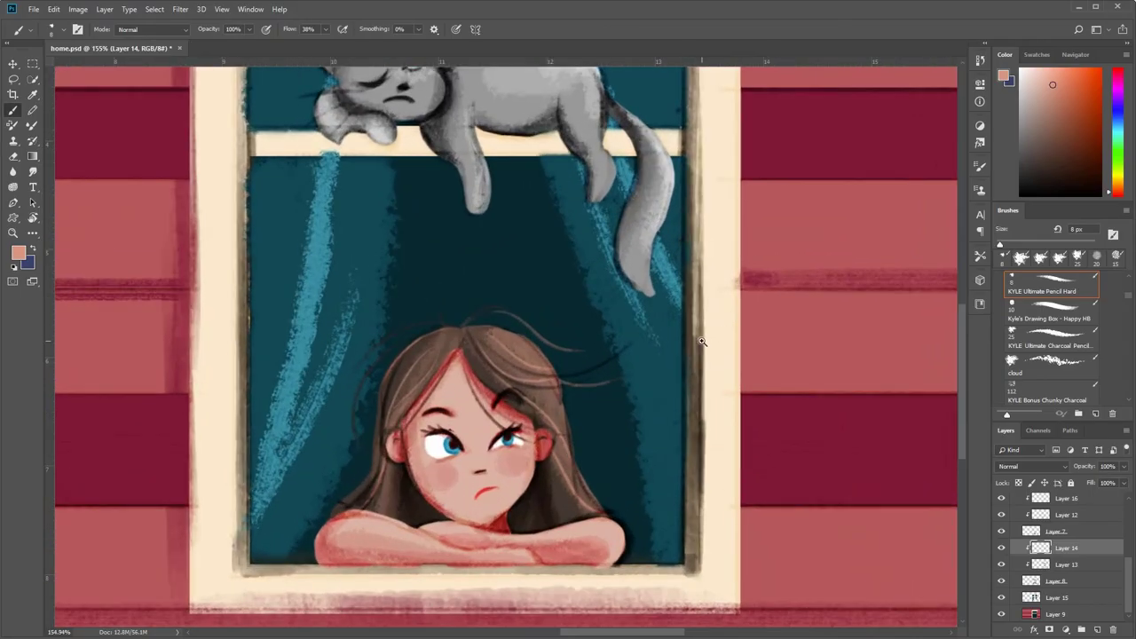
{"action": "scroll", "coordinate": [659, 355], "scroll_direction": "up", "scroll_amount": 1}
{"action": "left_click_drag", "start_coordinate": [334, 436], "coordinate": [395, 353]}
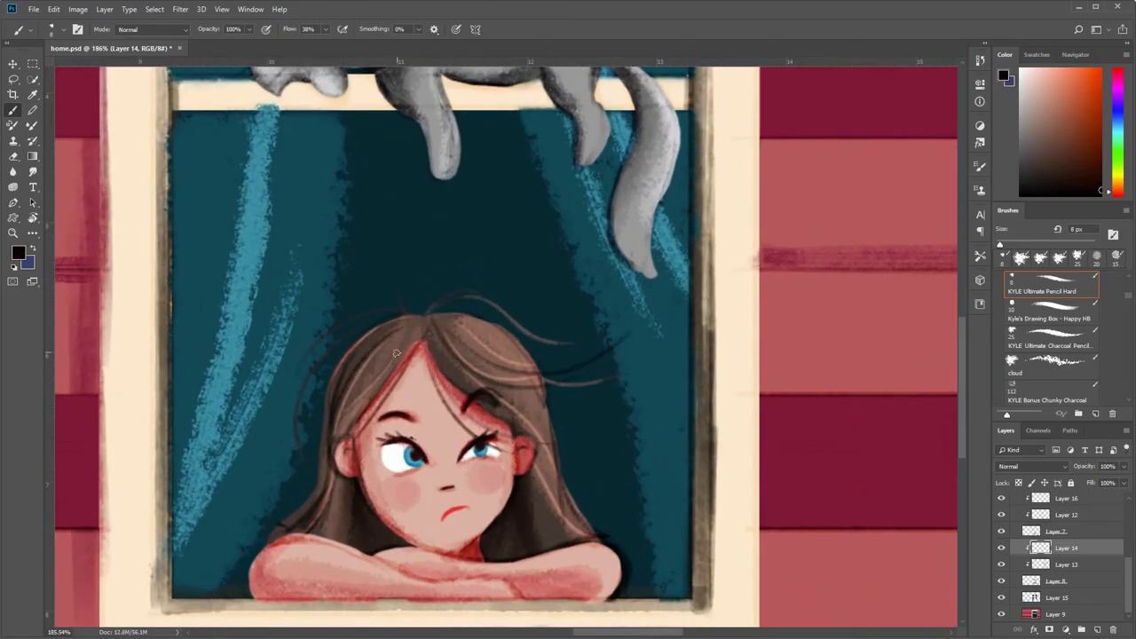
{"action": "left_click_drag", "start_coordinate": [527, 401], "coordinate": [568, 523]}
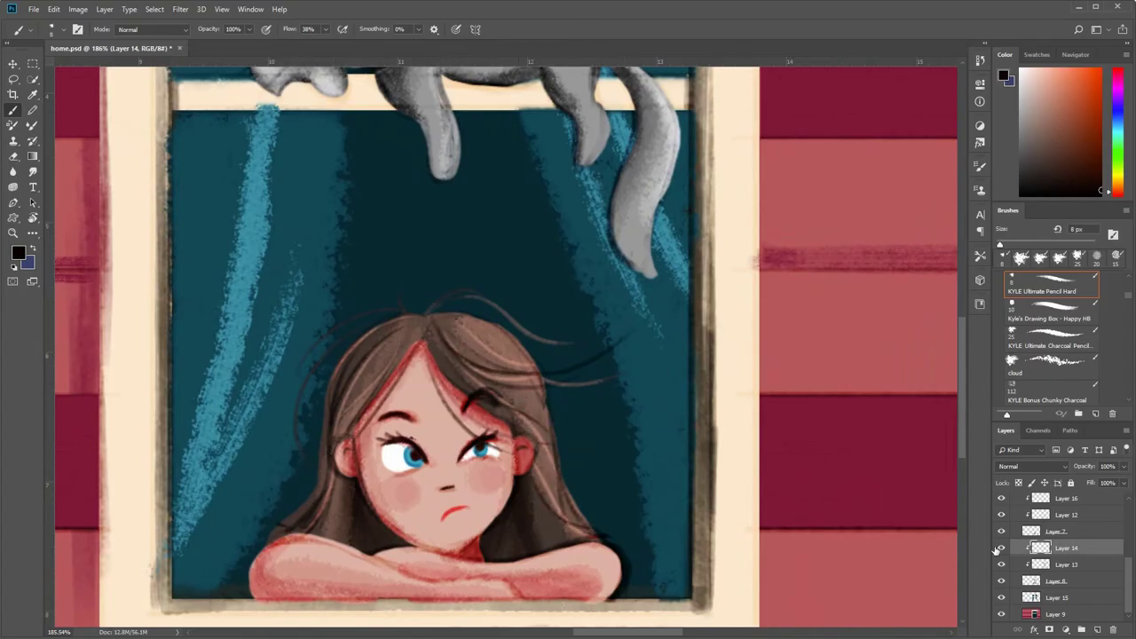
- On a new Layer 17, paint light flyaway strands off the hair's right side
{"action": "left_click", "coordinate": [1098, 630]}
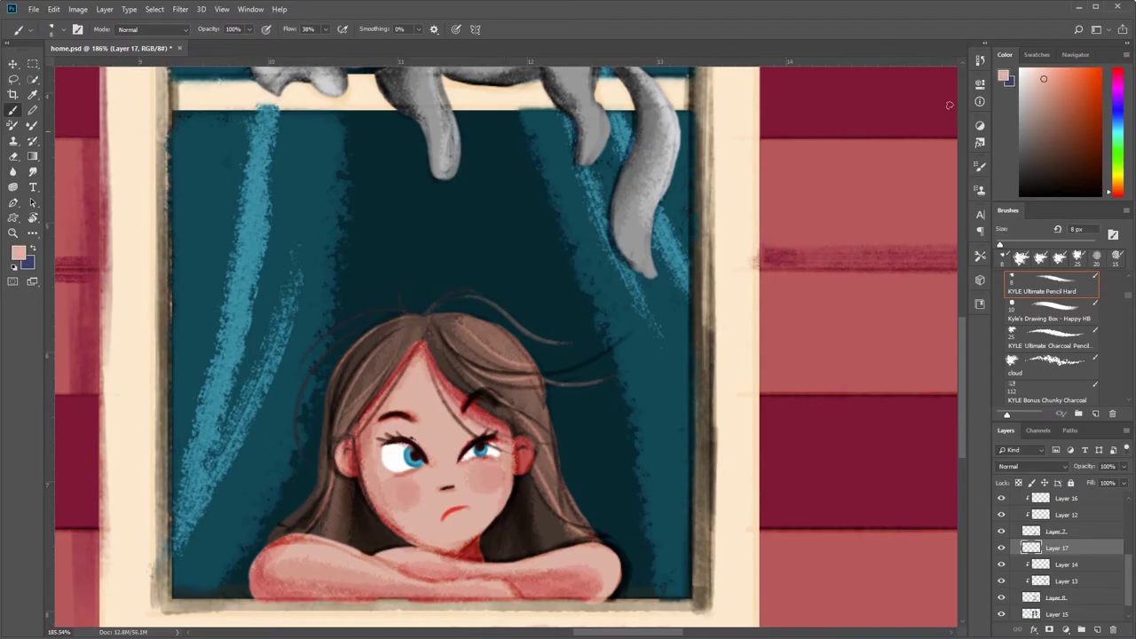
{"action": "left_click_drag", "start_coordinate": [471, 335], "coordinate": [607, 387]}
{"action": "left_click_drag", "start_coordinate": [530, 334], "coordinate": [519, 428]}
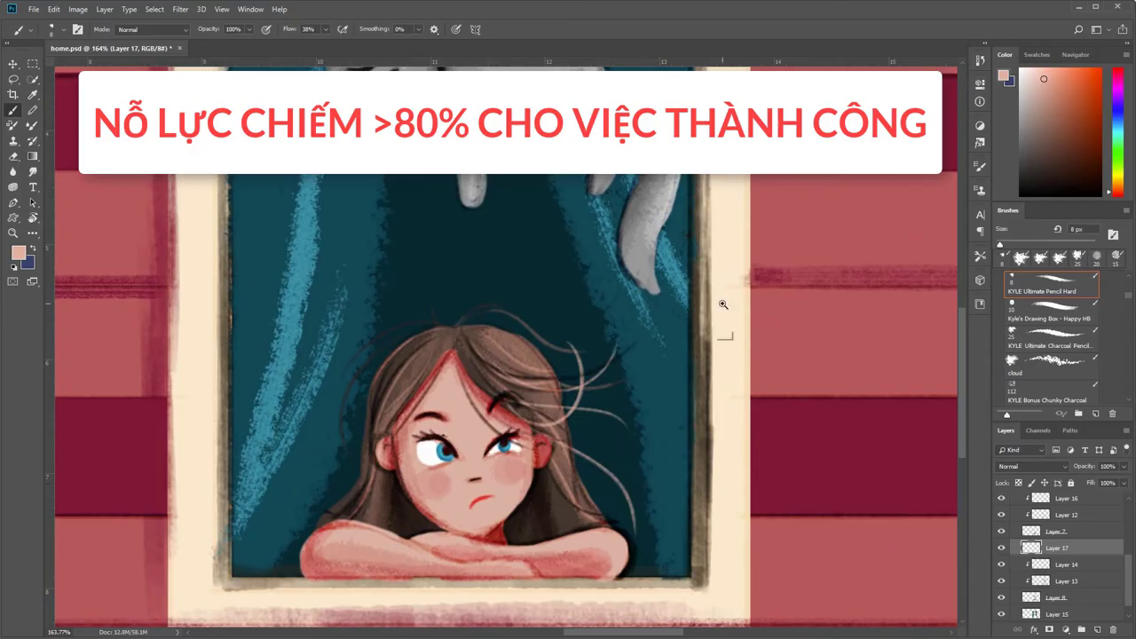
{"action": "mouse_move", "coordinate": [723, 304]}
{"action": "left_mouse_down"}
{"action": "mouse_move", "coordinate": [530, 499]}
{"action": "mouse_move", "coordinate": [733, 284]}
{"action": "left_mouse_up"}
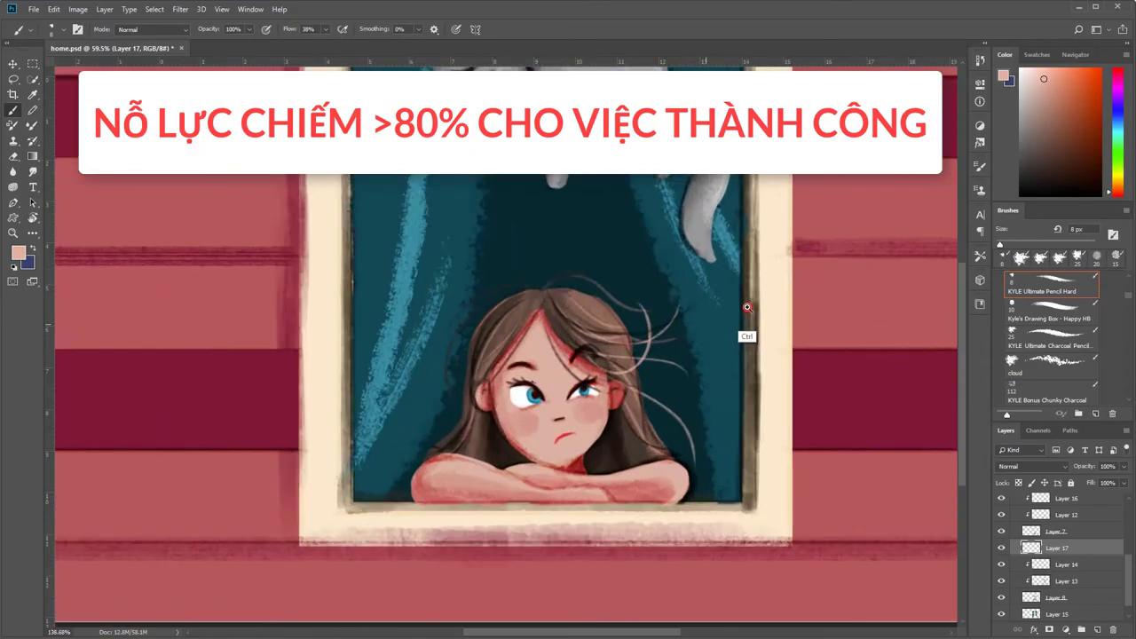
{"action": "key", "text": "ctrl+z"}
{"action": "left_click_drag", "start_coordinate": [556, 391], "coordinate": [654, 483]}
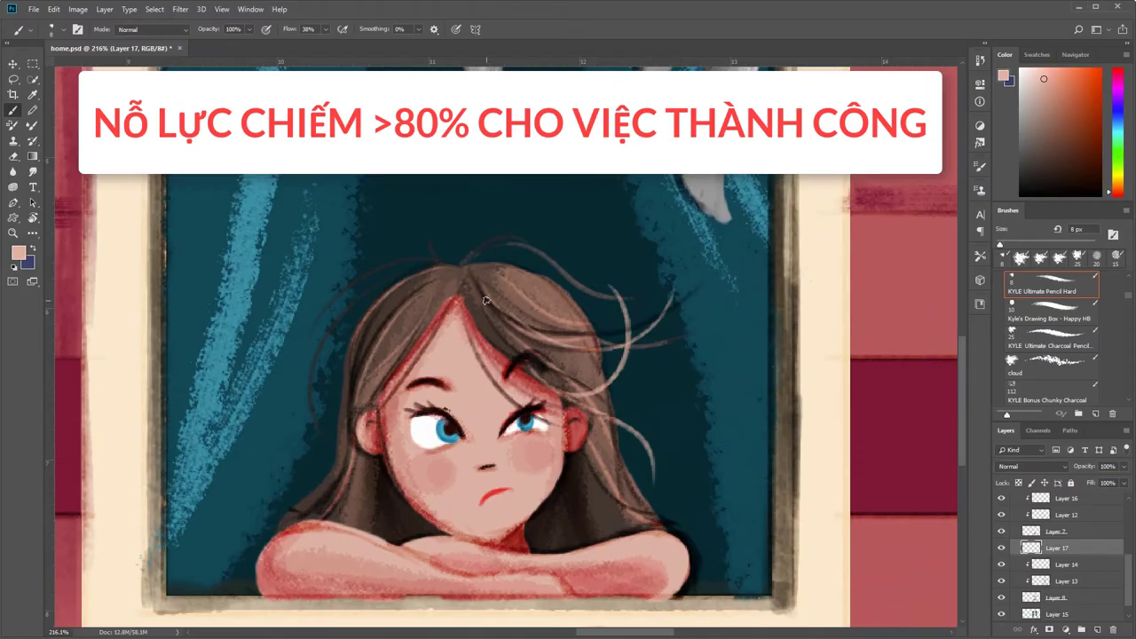
{"action": "key", "text": "ctrl+z"}
{"action": "key", "text": "ctrl+shift+z"}
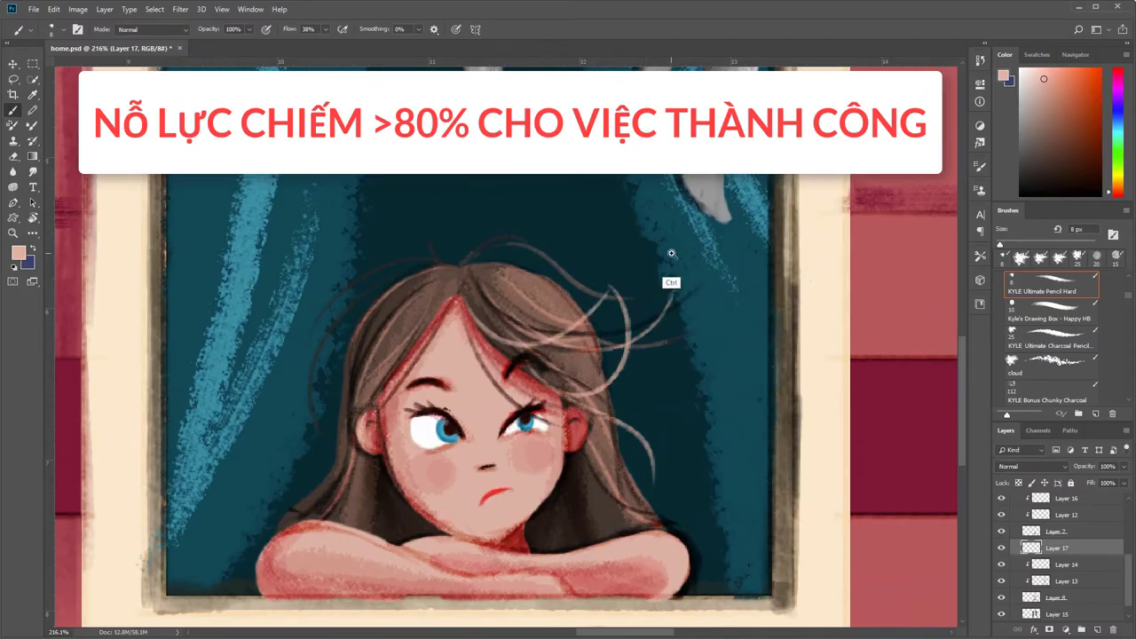
- Pan up to reveal the sleeping cat and make its Layer 13 active
{"action": "mouse_move", "coordinate": [671, 254]}
{"action": "left_mouse_down"}
{"action": "mouse_move", "coordinate": [494, 464]}
{"action": "mouse_move", "coordinate": [647, 287]}
{"action": "mouse_move", "coordinate": [567, 294]}
{"action": "left_mouse_up"}
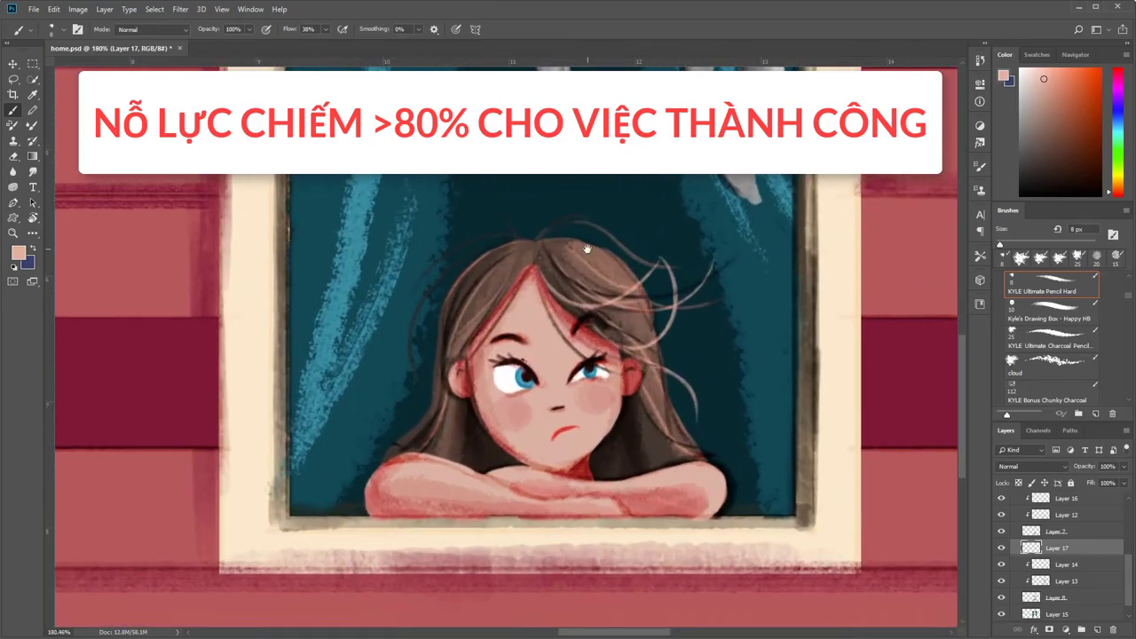
{"action": "scroll", "coordinate": [543, 300], "scroll_direction": "down", "scroll_amount": 5}
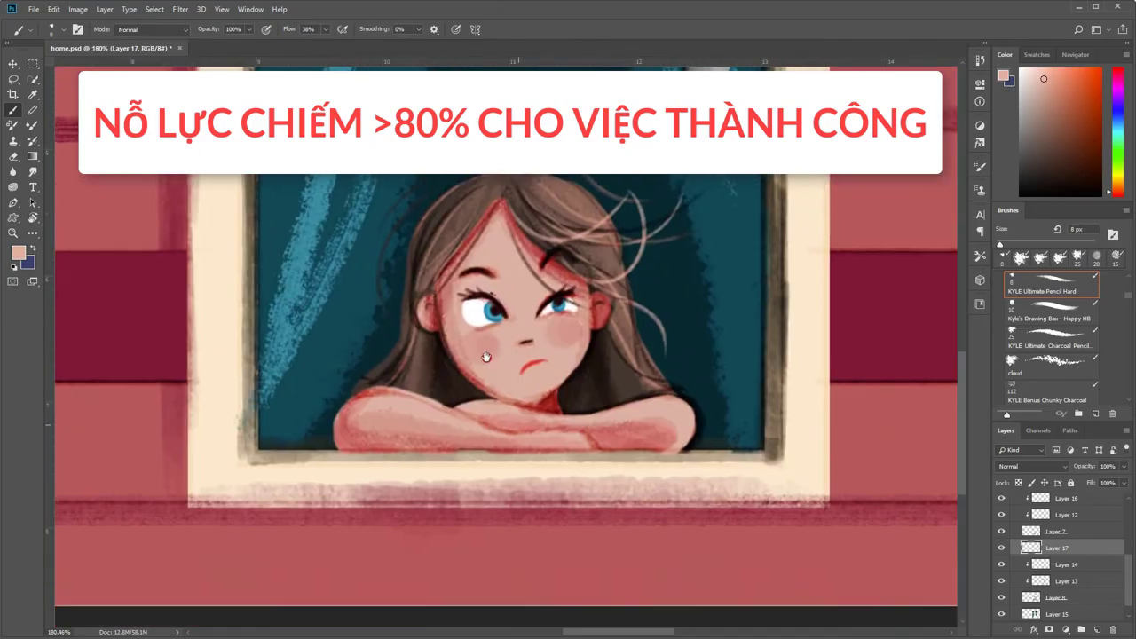
{"action": "scroll", "coordinate": [510, 403], "scroll_direction": "up", "scroll_amount": 5}
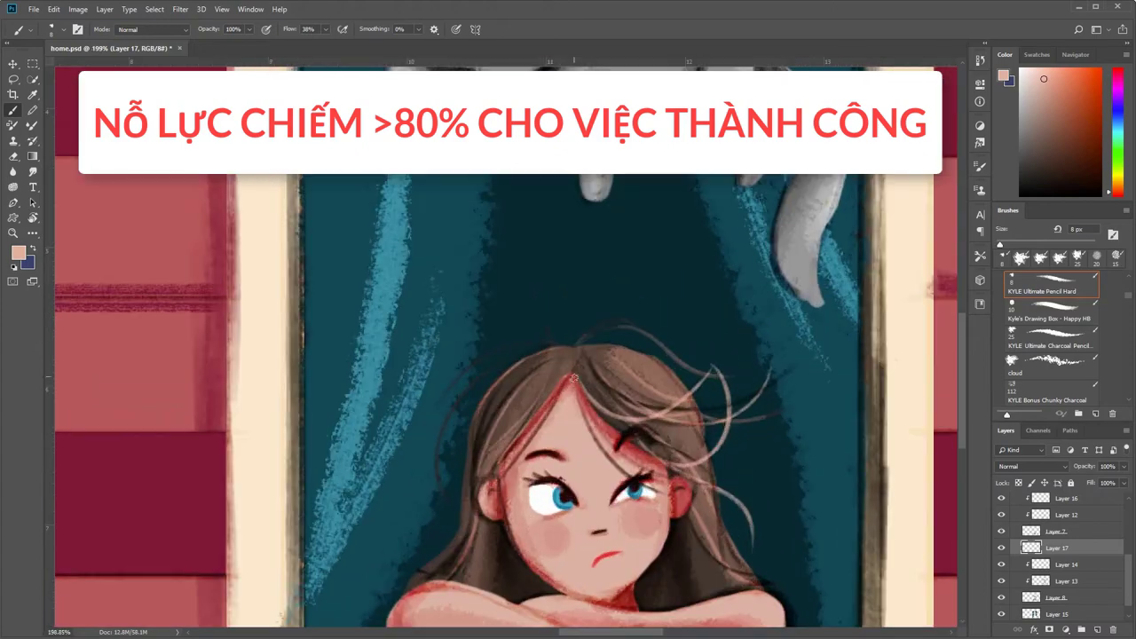
{"action": "scroll", "coordinate": [452, 487], "scroll_direction": "down", "scroll_amount": 5}
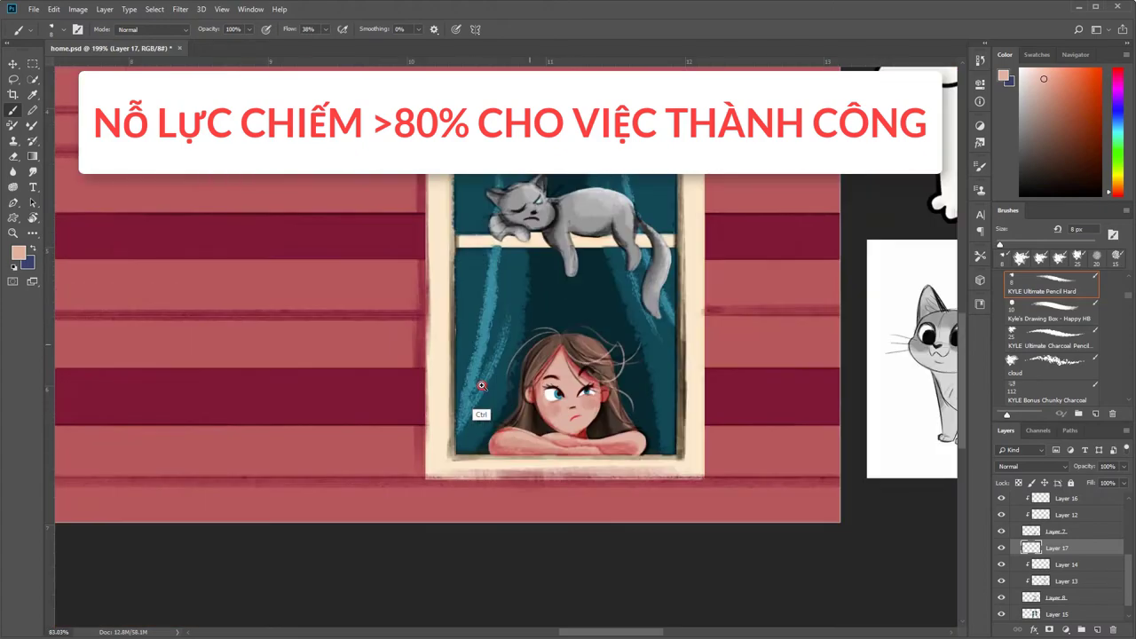
{"action": "scroll", "coordinate": [627, 376], "scroll_direction": "up", "scroll_amount": 5}
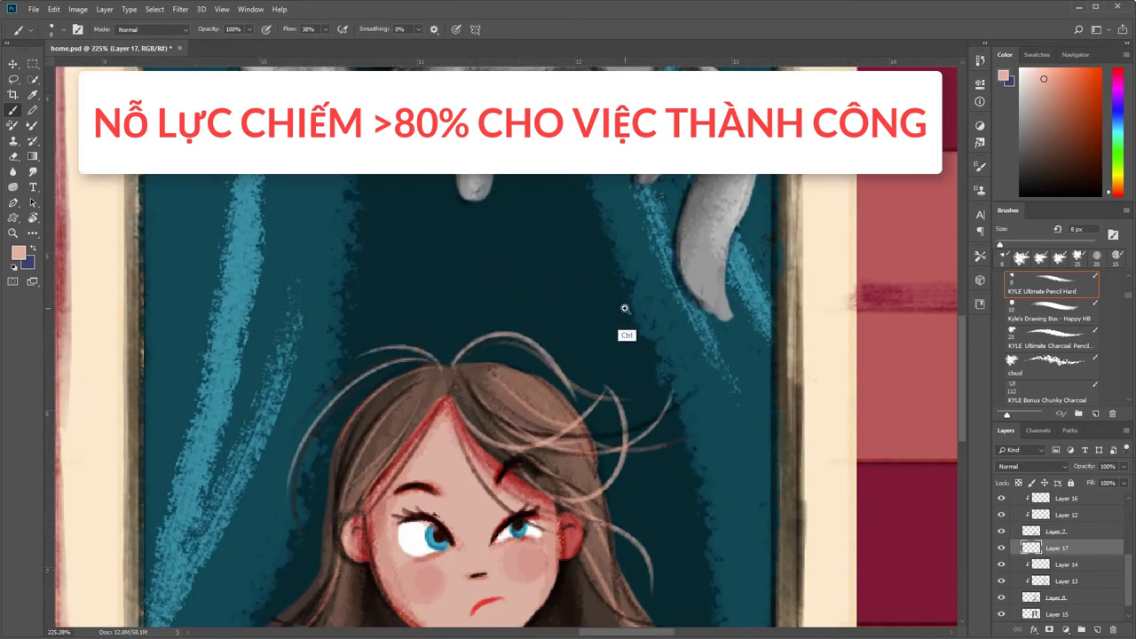
{"action": "scroll", "coordinate": [623, 306], "scroll_direction": "down", "scroll_amount": 5}
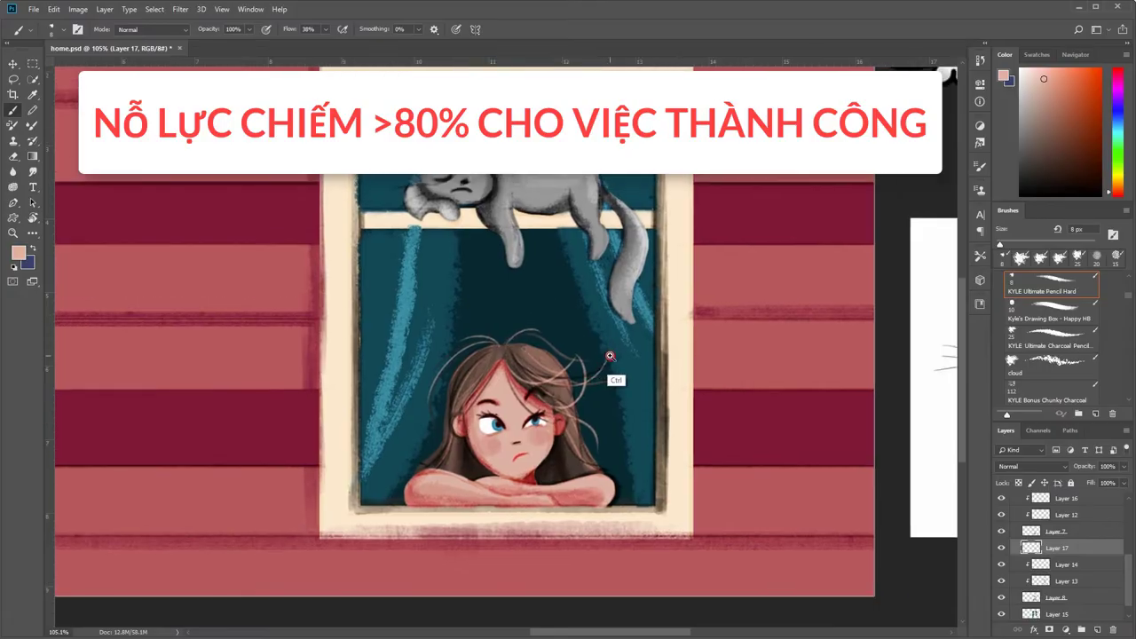
{"action": "scroll", "coordinate": [642, 342], "scroll_direction": "up", "scroll_amount": 3}
{"action": "left_click_drag", "start_coordinate": [643, 341], "coordinate": [639, 421]}
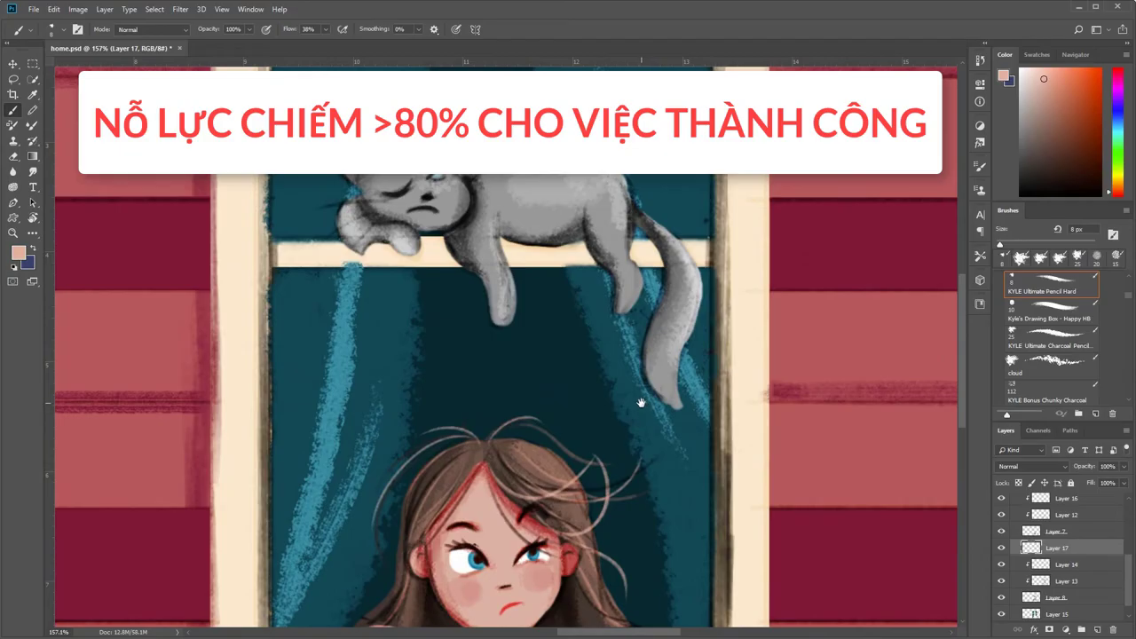
{"action": "left_click", "coordinate": [568, 250], "text": "ctrl"}
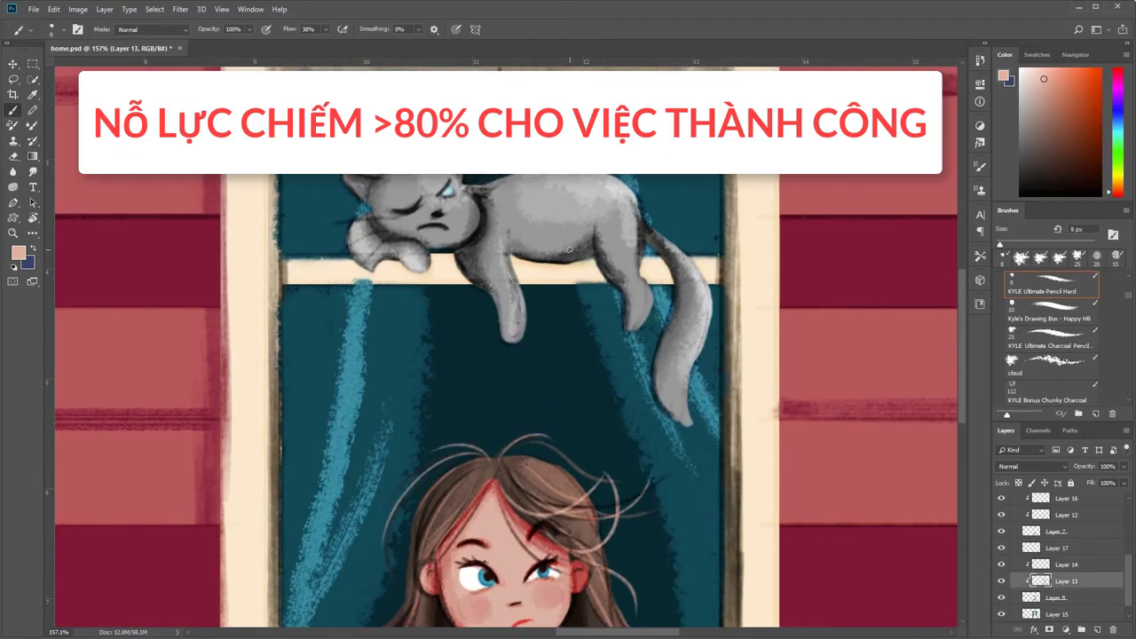
- Choose the cloud brush, sample a grey from the cat and lower opacity to 25%
{"action": "left_click", "coordinate": [1073, 371]}
{"action": "scroll", "coordinate": [566, 223], "scroll_direction": "up", "scroll_amount": 2}
{"action": "left_click", "coordinate": [544, 224], "text": "alt"}
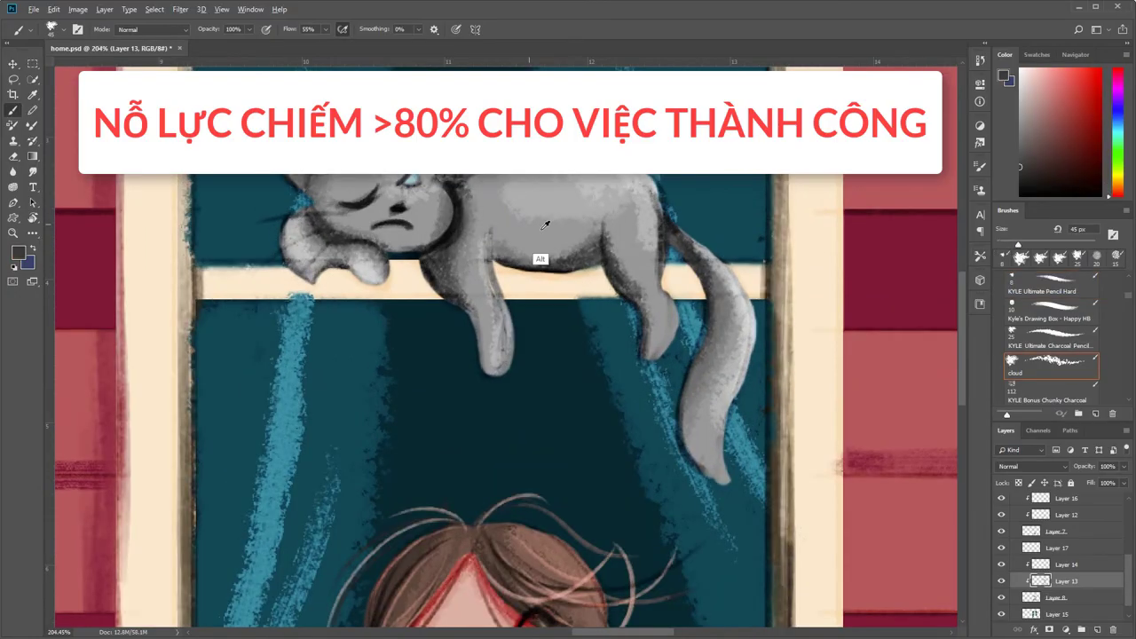
{"action": "left_click_drag", "start_coordinate": [199, 46], "coordinate": [210, 43]}
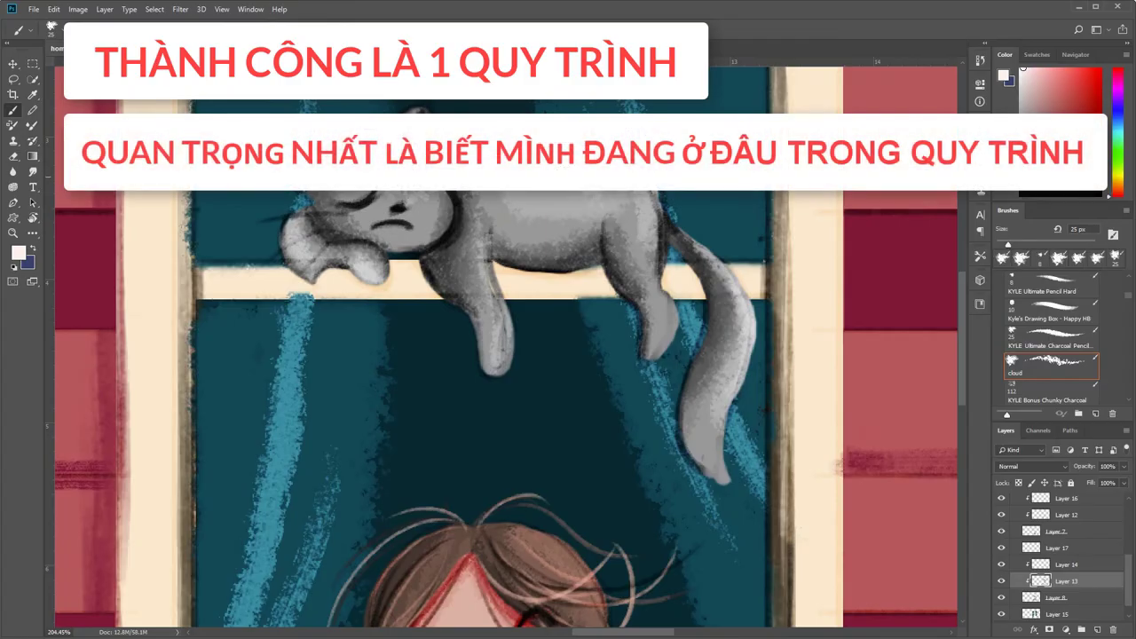
- Try light strokes on the cat's muzzle and forehead, undoing both, and check Layer 8
{"action": "scroll", "coordinate": [621, 223], "scroll_direction": "down", "scroll_amount": 3}
{"action": "left_click_drag", "start_coordinate": [621, 222], "coordinate": [517, 303]}
{"action": "scroll", "coordinate": [603, 200], "scroll_direction": "up", "scroll_amount": 5}
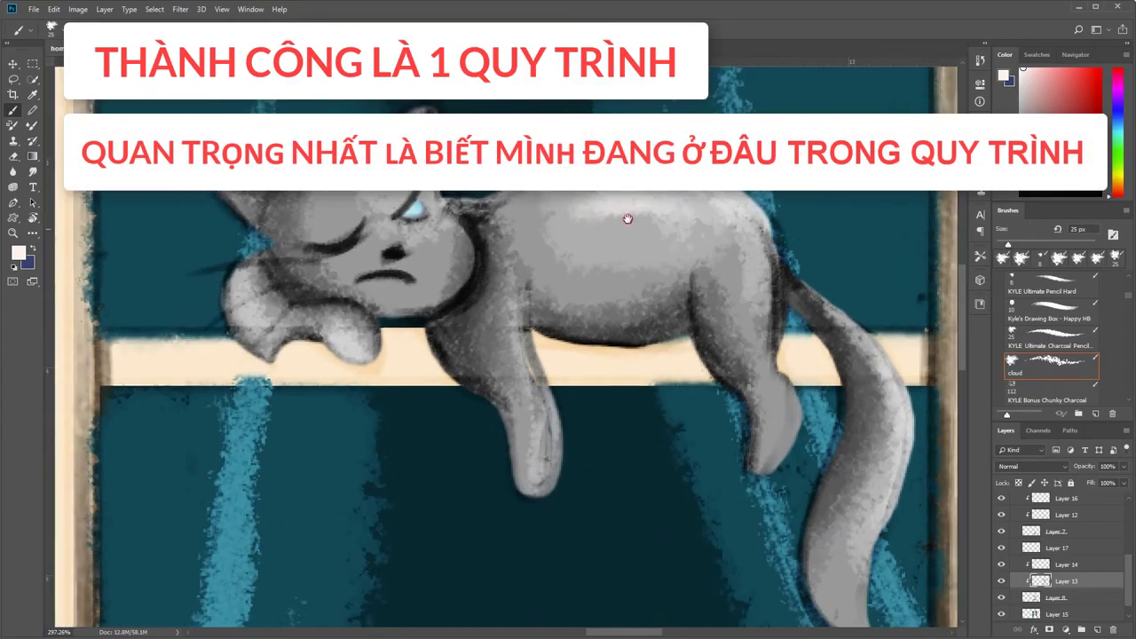
{"action": "left_click", "coordinate": [390, 277], "text": "alt"}
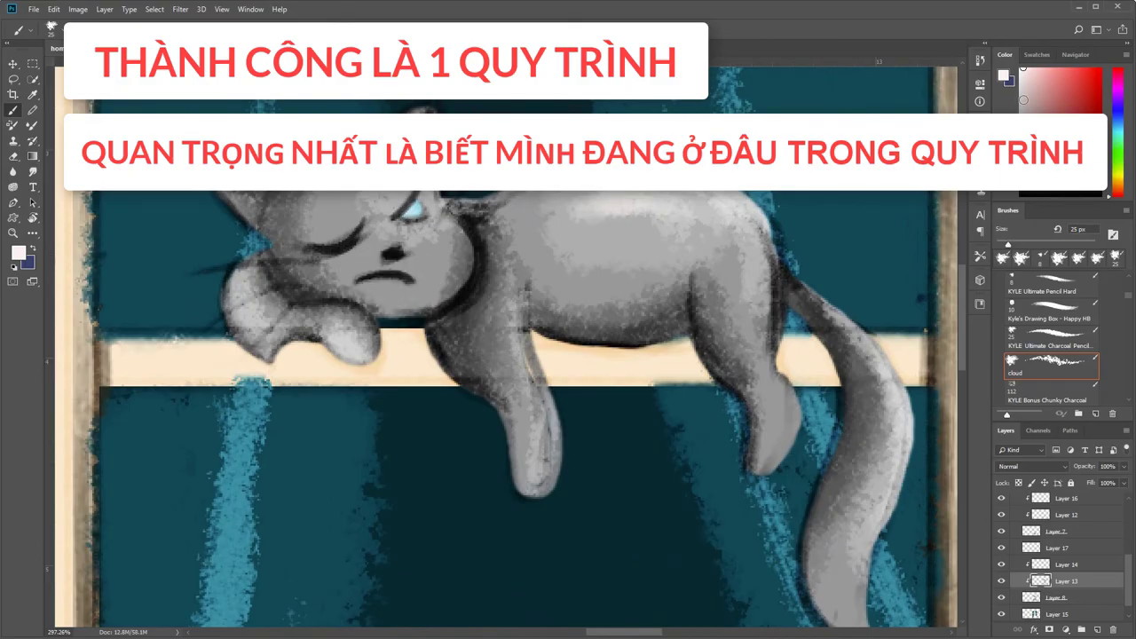
{"action": "left_click_drag", "start_coordinate": [364, 271], "coordinate": [417, 293]}
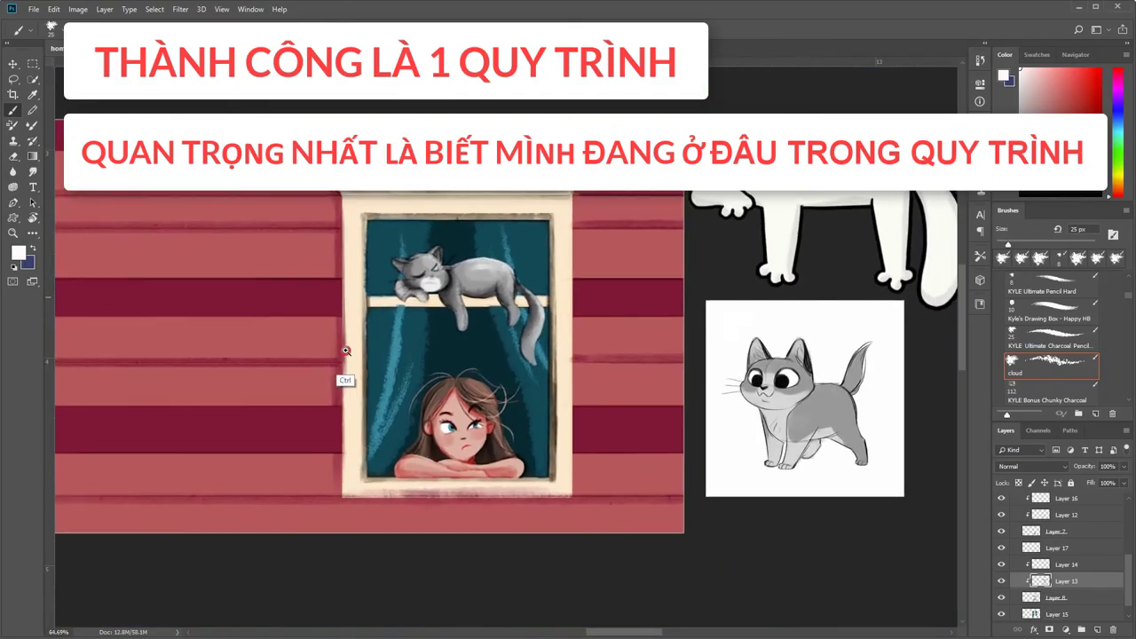
{"action": "mouse_move", "coordinate": [343, 381]}
{"action": "left_mouse_down"}
{"action": "mouse_move", "coordinate": [397, 315]}
{"action": "mouse_move", "coordinate": [388, 328]}
{"action": "left_mouse_up"}
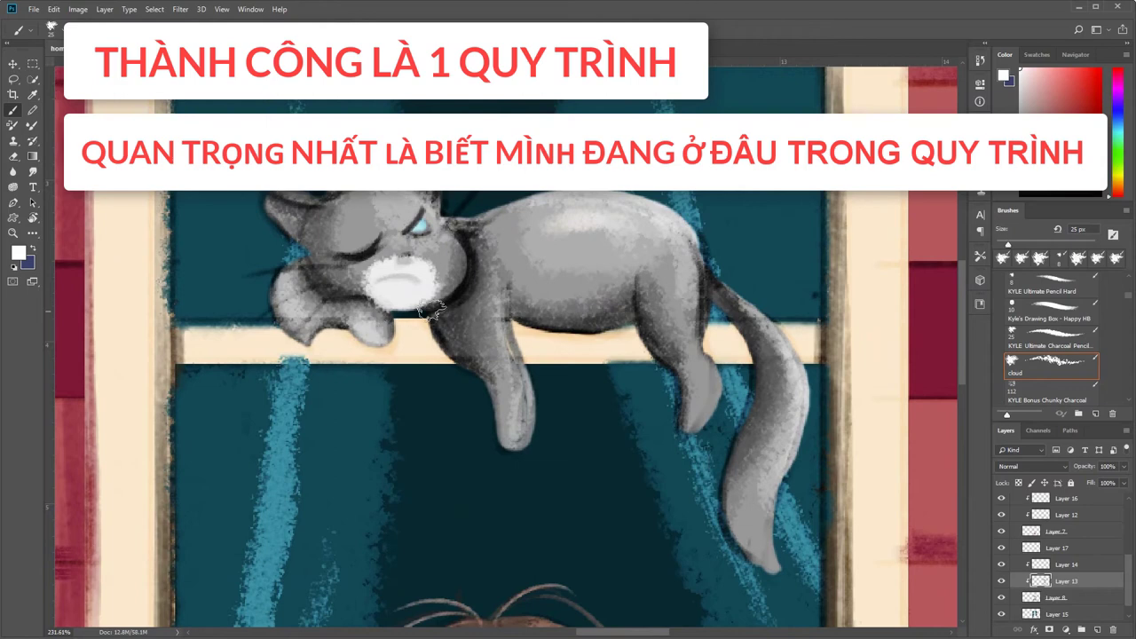
{"action": "key", "text": "ctrl+z"}
{"action": "left_click_drag", "start_coordinate": [390, 229], "coordinate": [404, 248]}
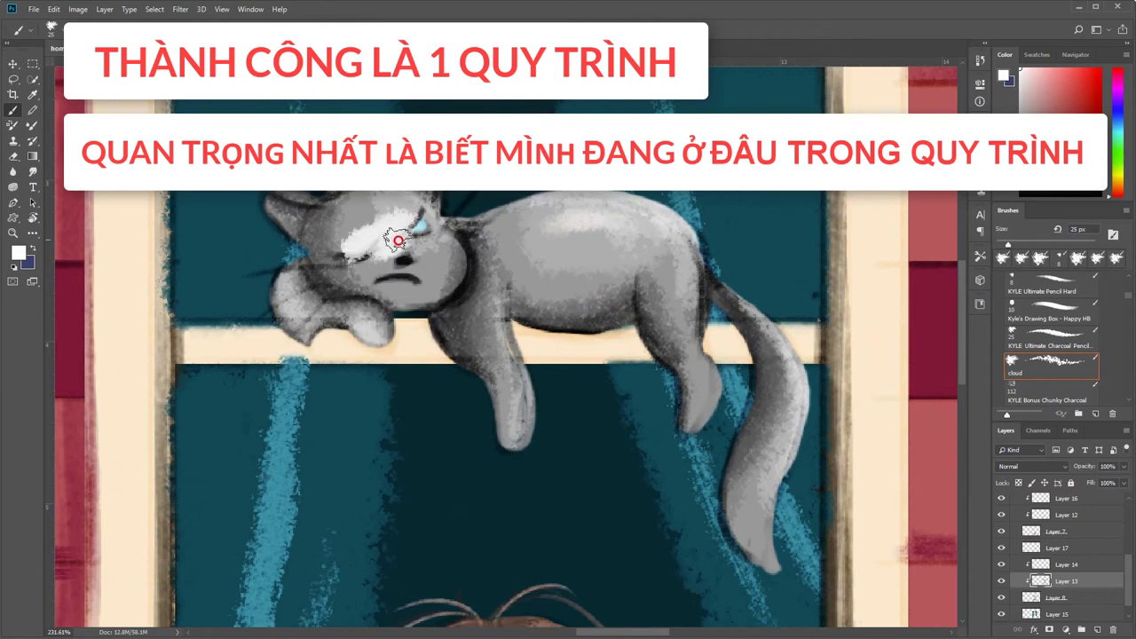
{"action": "key", "text": "ctrl+z"}
{"action": "left_click", "coordinate": [1002, 597]}
{"action": "left_click", "coordinate": [1001, 597]}
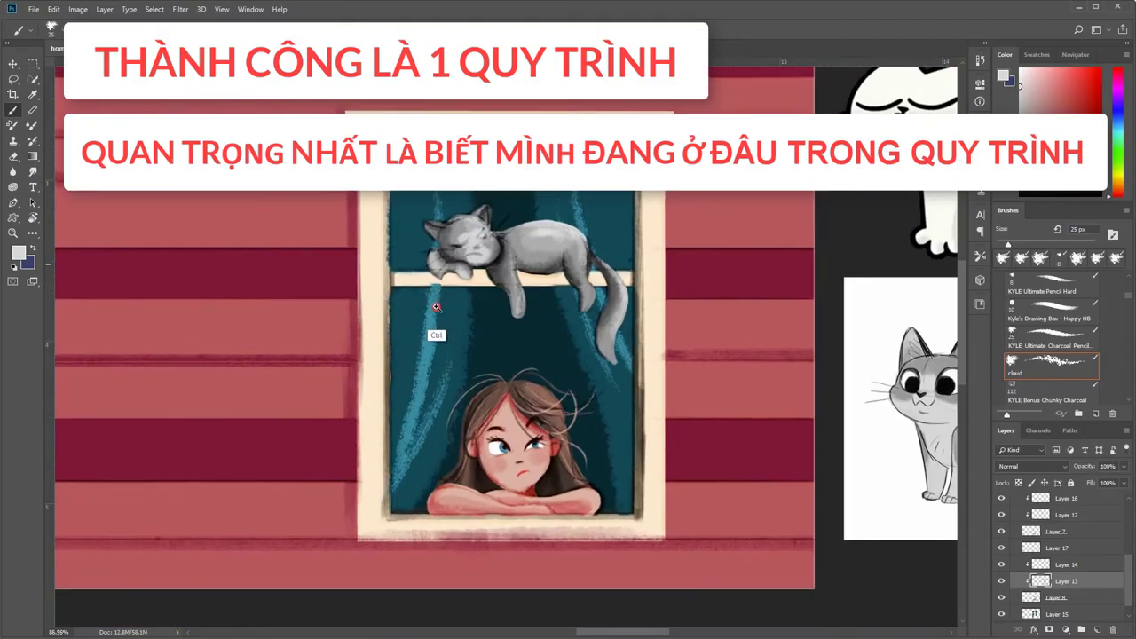
- With a 10 px brush, paint the cat's dark nose and jagged frown, then add a new layer
{"action": "left_click_drag", "start_coordinate": [444, 266], "coordinate": [949, 429]}
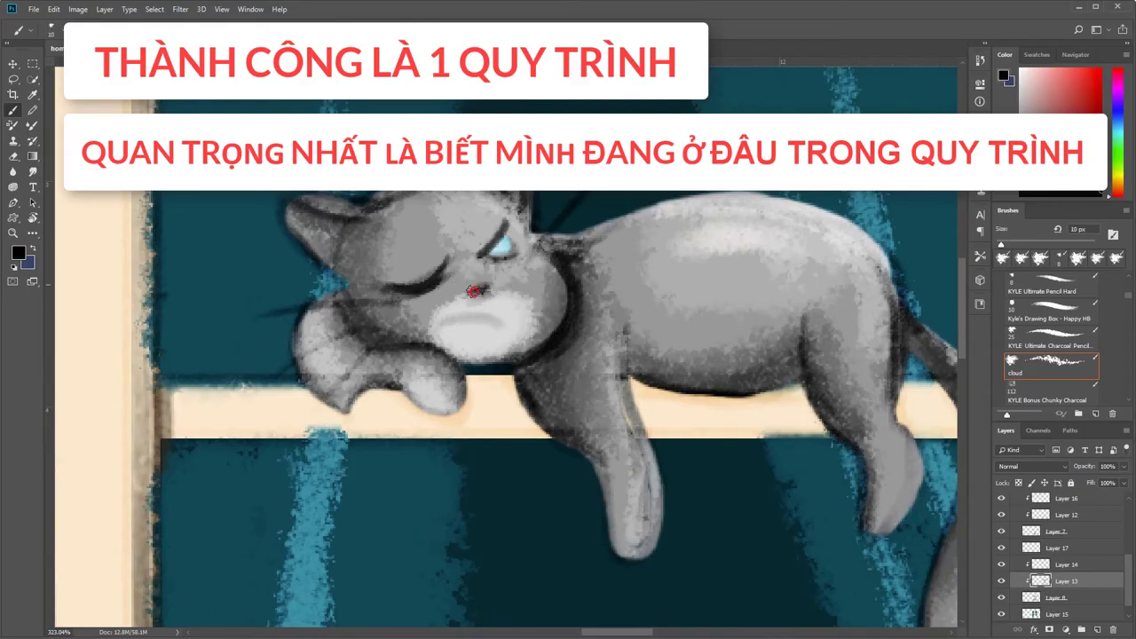
{"action": "key", "text": "bracketleft"}
{"action": "key", "text": "bracketleft"}
{"action": "key", "text": "bracketleft"}
{"action": "left_click_drag", "start_coordinate": [484, 300], "coordinate": [461, 293]}
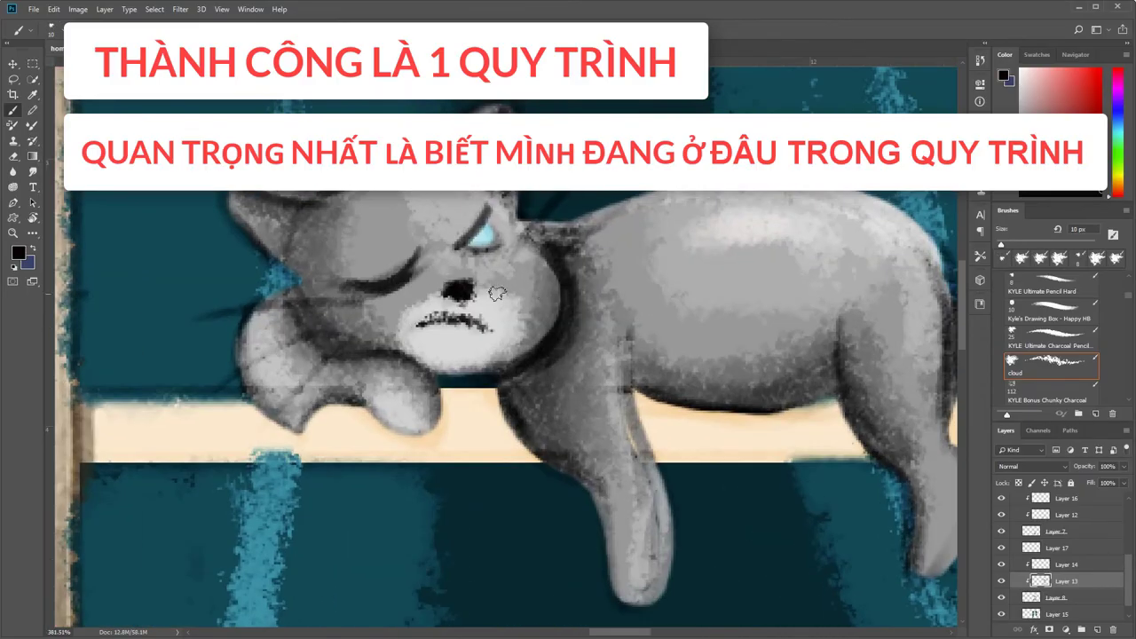
{"action": "left_click_drag", "start_coordinate": [408, 328], "coordinate": [492, 336]}
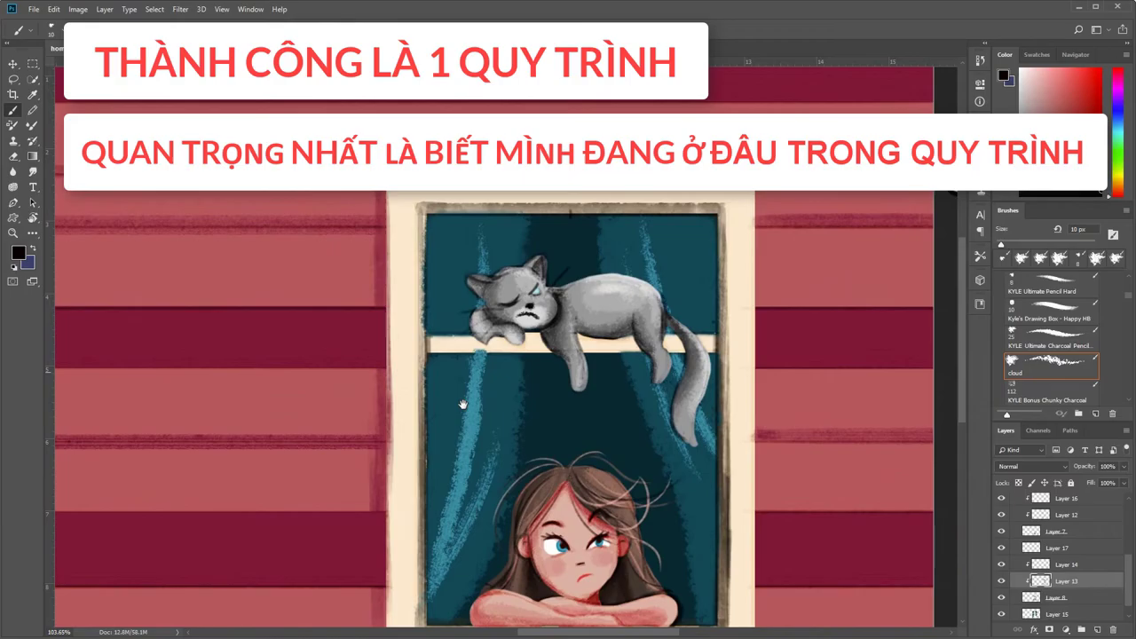
{"action": "left_click_drag", "start_coordinate": [535, 285], "coordinate": [588, 259]}
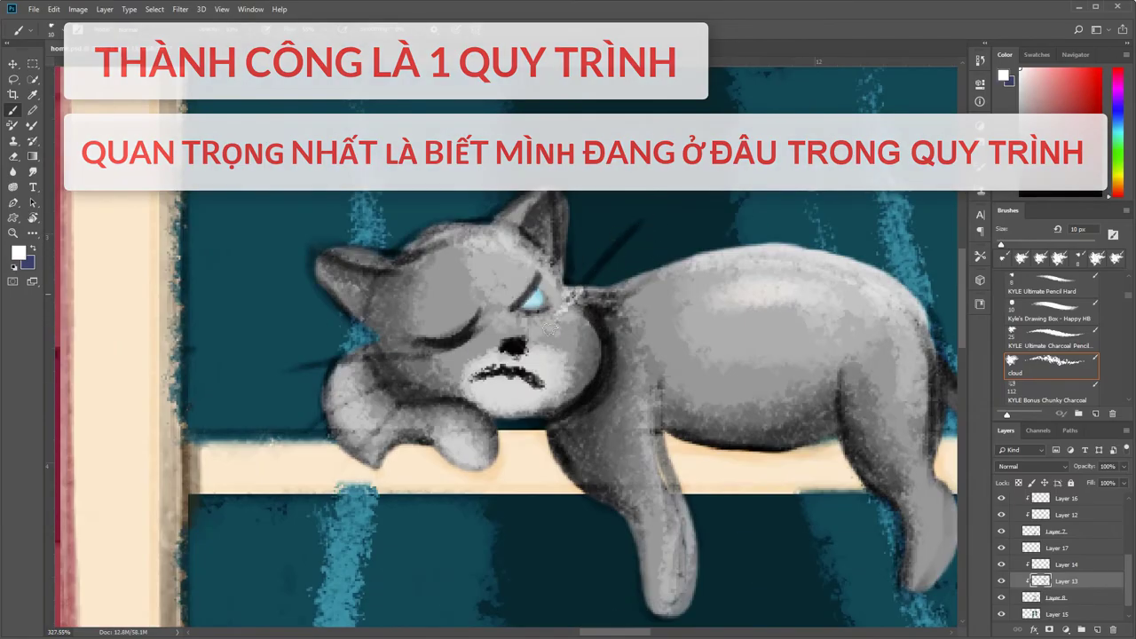
{"action": "key", "text": "ctrl+shift+alt+n"}
{"action": "key", "text": "bracketleft"}
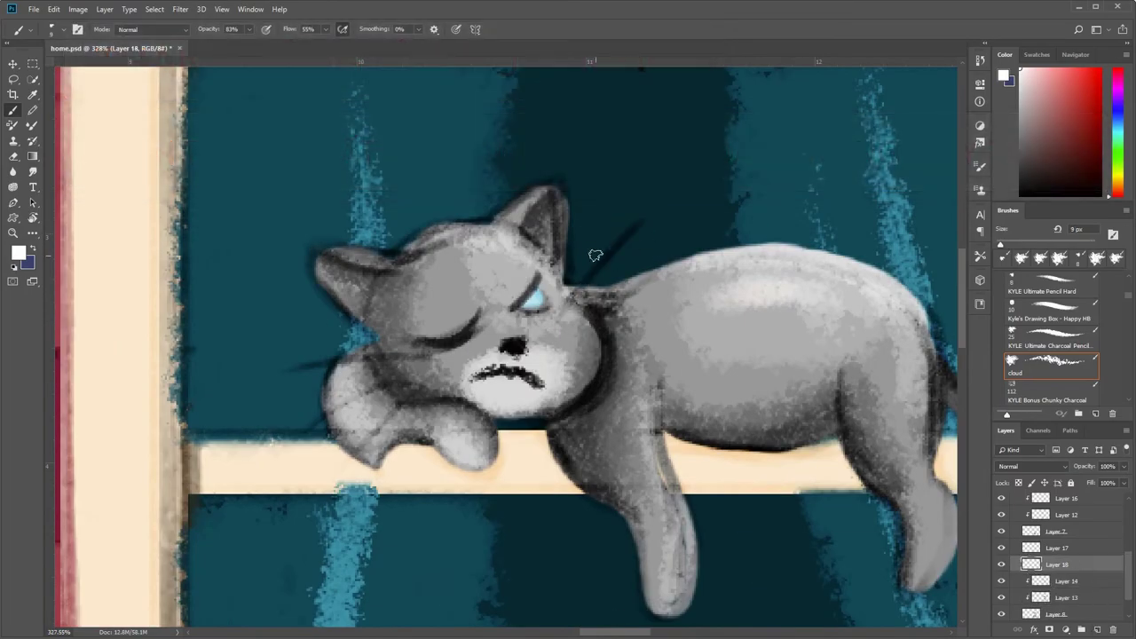
- Draw thin white whiskers on both sides of the cat's face with the hard pencil brush
{"action": "left_click", "coordinate": [1051, 284]}
{"action": "mouse_move", "coordinate": [647, 209]}
{"action": "left_mouse_down"}
{"action": "mouse_move", "coordinate": [541, 350]}
{"action": "mouse_move", "coordinate": [551, 326]}
{"action": "left_mouse_up"}
{"action": "key", "text": "ctrl+z"}
{"action": "left_click_drag", "start_coordinate": [679, 235], "coordinate": [568, 306]}
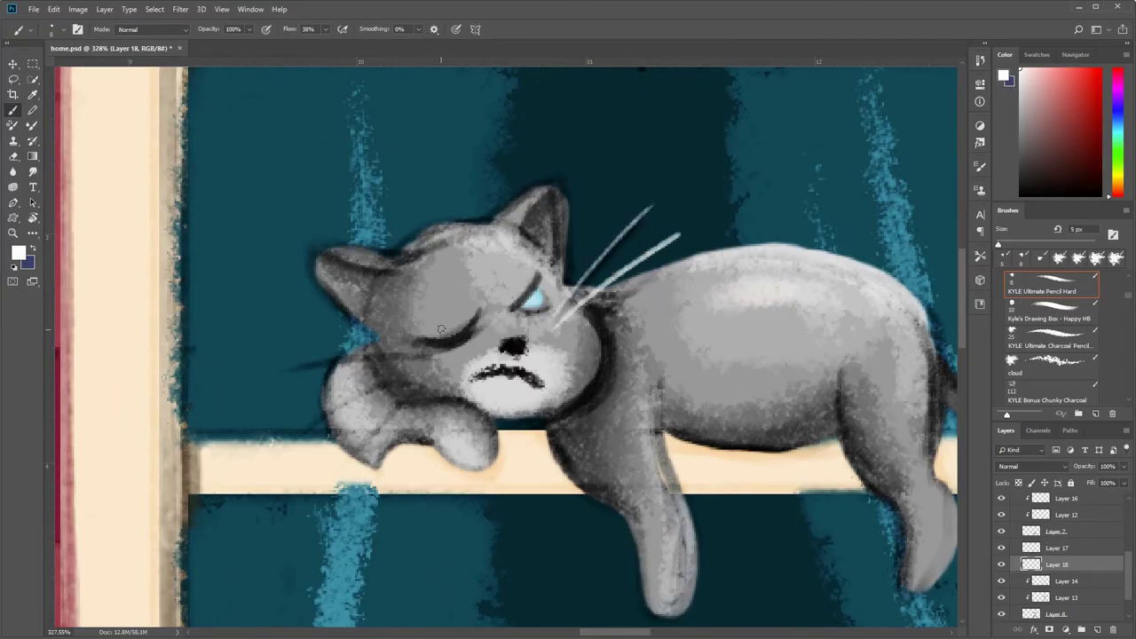
{"action": "mouse_move", "coordinate": [444, 355]}
{"action": "left_mouse_down"}
{"action": "mouse_move", "coordinate": [276, 379]}
{"action": "mouse_move", "coordinate": [295, 449]}
{"action": "left_mouse_up"}
{"action": "left_click_drag", "start_coordinate": [441, 366], "coordinate": [355, 463]}
{"action": "scroll", "coordinate": [625, 340], "scroll_direction": "down", "scroll_amount": 3}
{"action": "scroll", "coordinate": [625, 340], "scroll_direction": "down", "scroll_amount": 3}
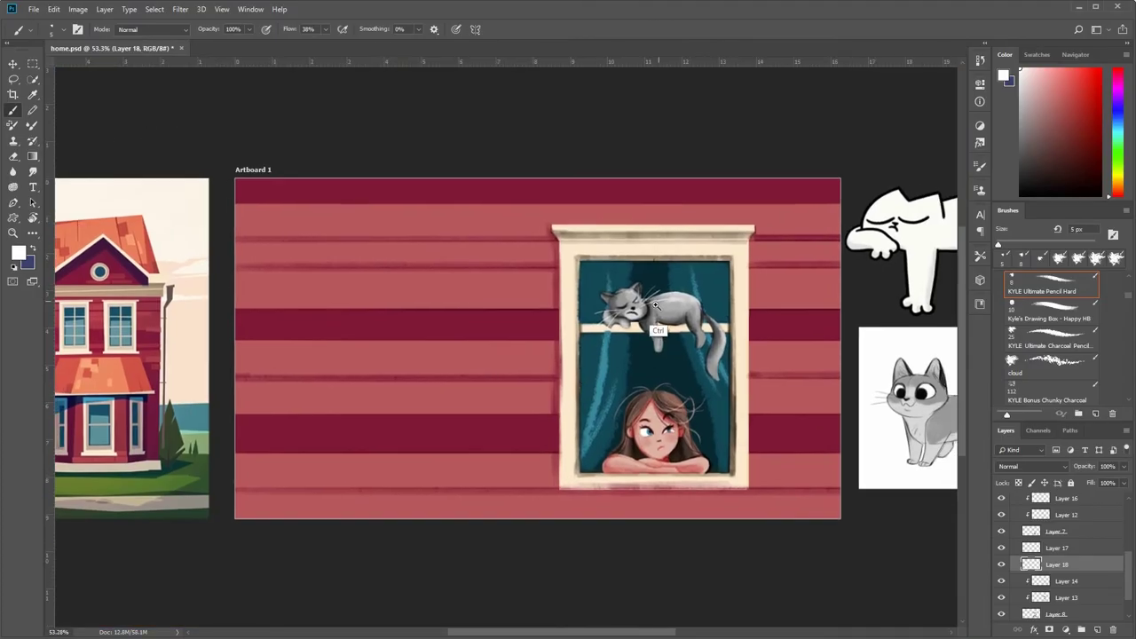
{"action": "scroll", "coordinate": [695, 234], "scroll_direction": "up", "scroll_amount": 3}
{"action": "scroll", "coordinate": [695, 233], "scroll_direction": "up", "scroll_amount": 3}
- Dab dark grey tabby spots on the cat's forehead on Layer 14 with the cloud brush
{"action": "left_click", "coordinate": [1048, 599]}
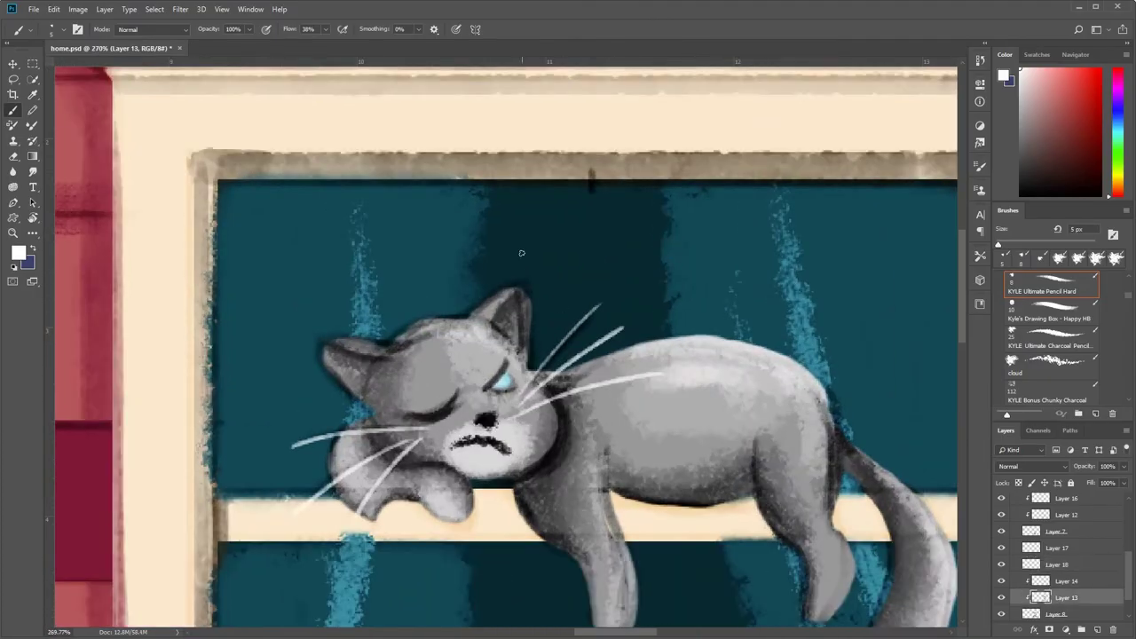
{"action": "left_click", "coordinate": [1051, 362]}
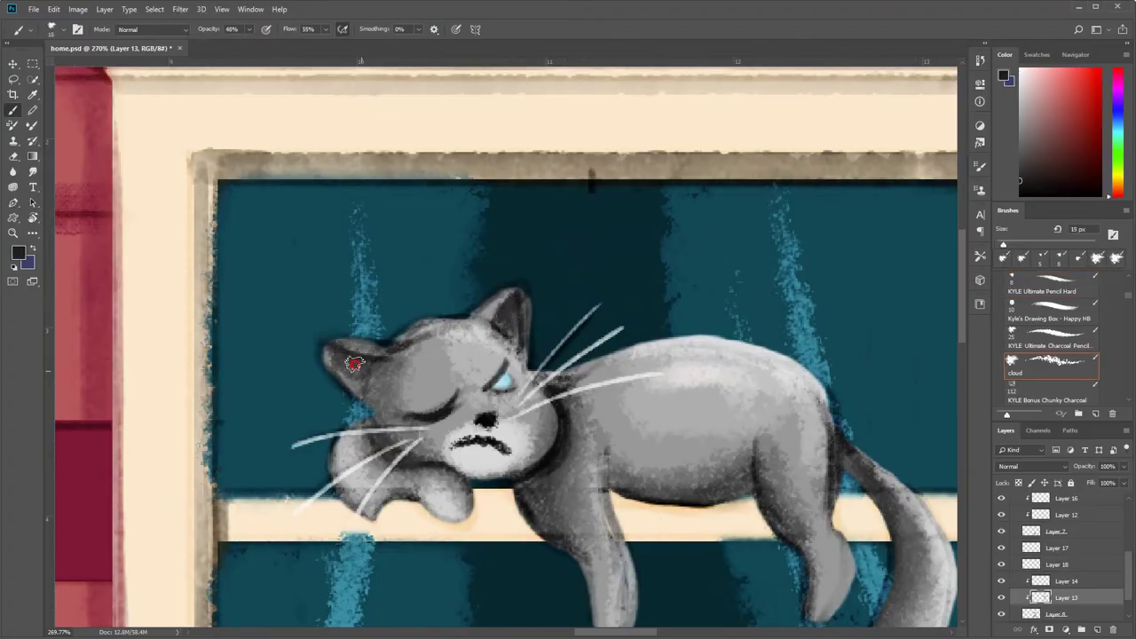
{"action": "key", "text": "alt+bracketright"}
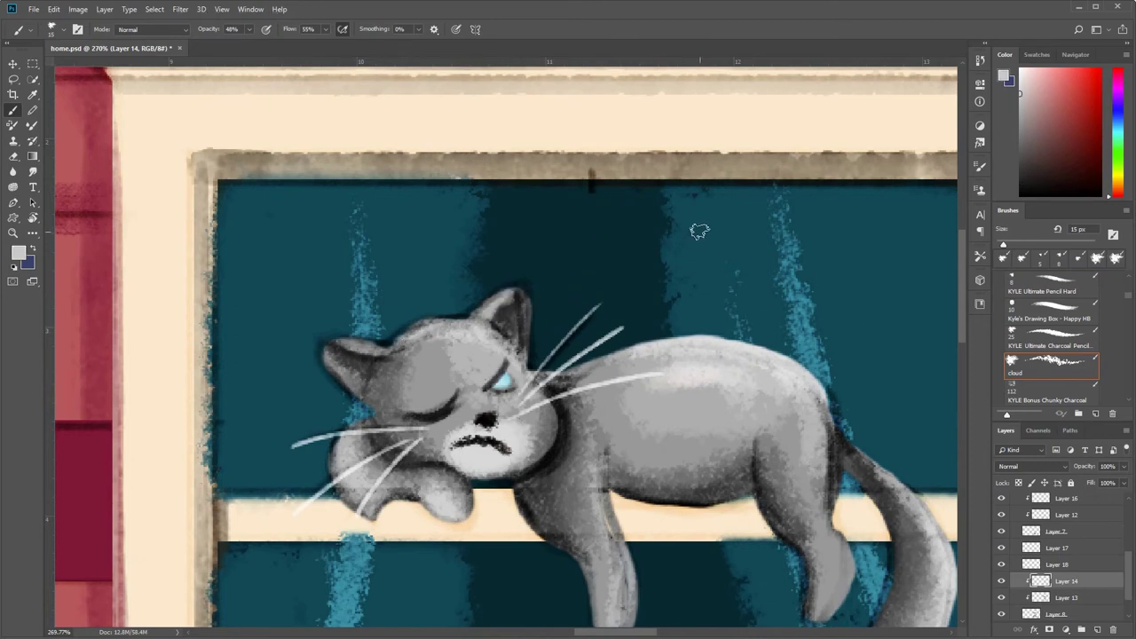
{"action": "scroll", "coordinate": [699, 231], "scroll_direction": "down", "scroll_amount": 2}
{"action": "left_click", "coordinate": [568, 390], "text": "alt"}
{"action": "left_click", "coordinate": [453, 297]}
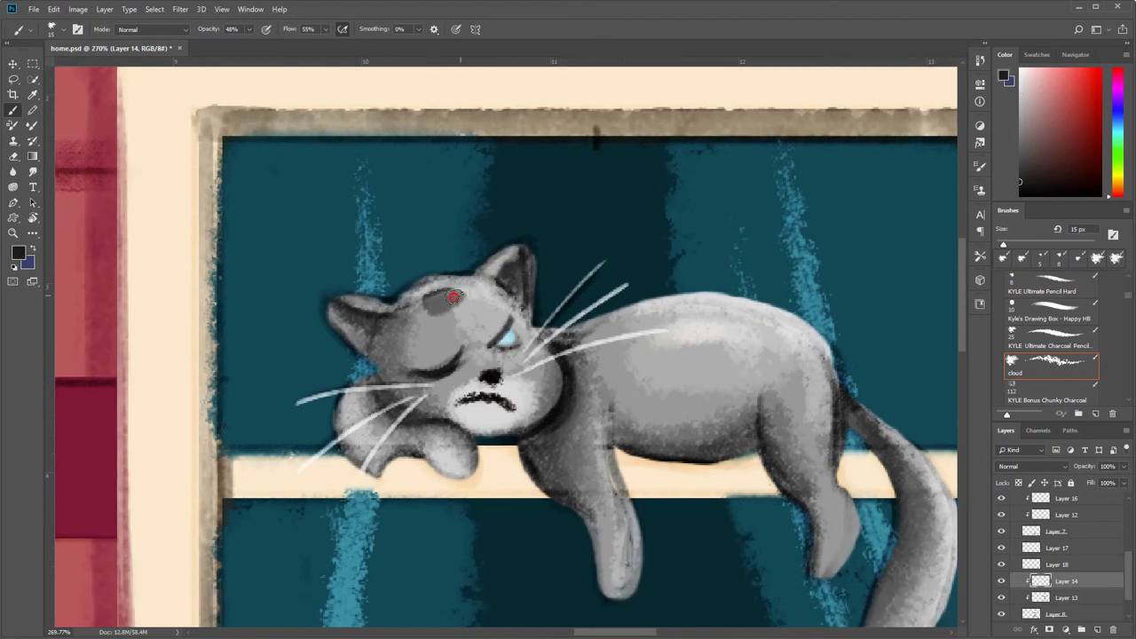
{"action": "mouse_move", "coordinate": [536, 285]}
{"action": "left_mouse_down"}
{"action": "mouse_move", "coordinate": [456, 406]}
{"action": "mouse_move", "coordinate": [432, 325]}
{"action": "mouse_move", "coordinate": [495, 195]}
{"action": "left_mouse_up"}
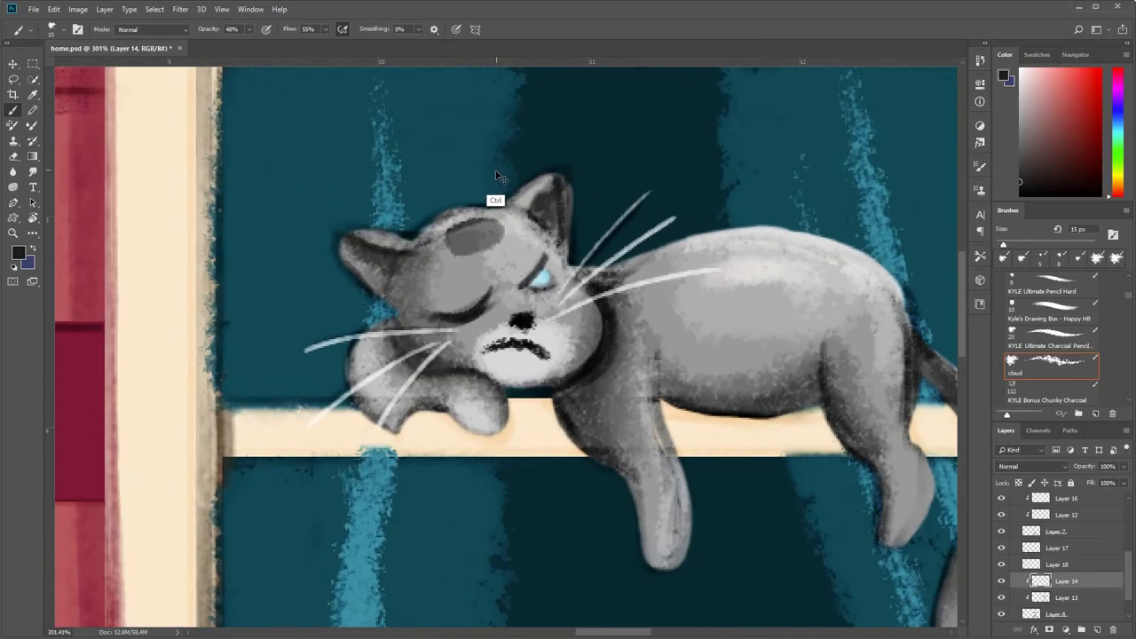
{"action": "mouse_move", "coordinate": [568, 251]}
{"action": "left_mouse_down"}
{"action": "mouse_move", "coordinate": [507, 376]}
{"action": "mouse_move", "coordinate": [522, 330]}
{"action": "left_mouse_up"}
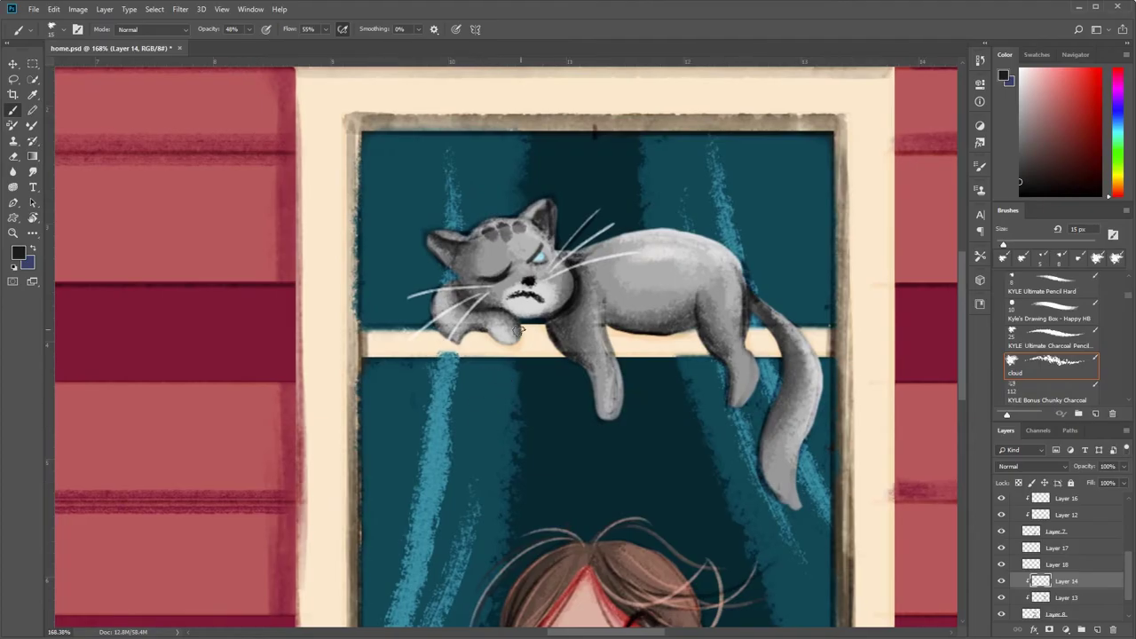
{"action": "mouse_move", "coordinate": [661, 304]}
{"action": "left_mouse_down"}
{"action": "mouse_move", "coordinate": [692, 381]}
{"action": "mouse_move", "coordinate": [733, 207]}
{"action": "left_mouse_up"}
{"action": "left_click_drag", "start_coordinate": [616, 273], "coordinate": [599, 316]}
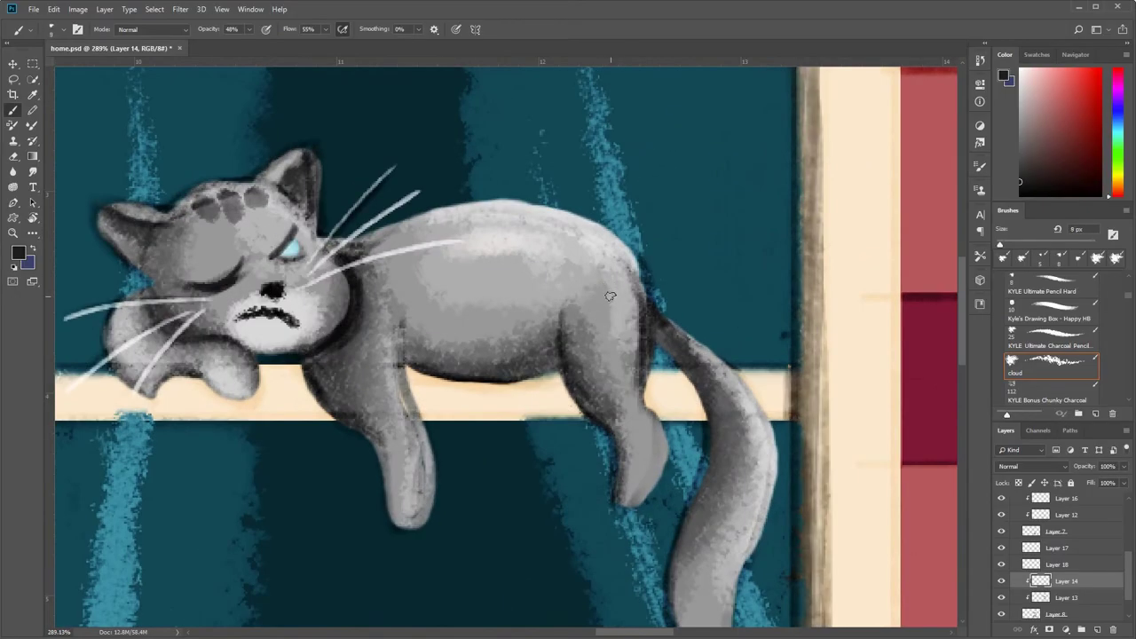
{"action": "left_click_drag", "start_coordinate": [689, 257], "coordinate": [573, 439]}
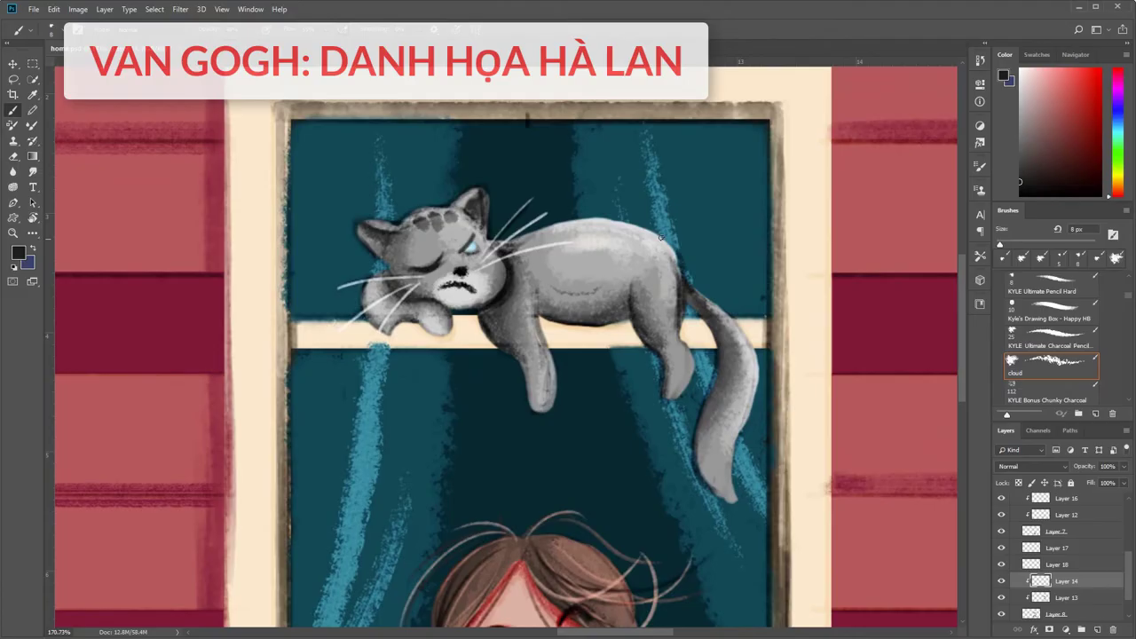
{"action": "left_click_drag", "start_coordinate": [496, 308], "coordinate": [453, 241]}
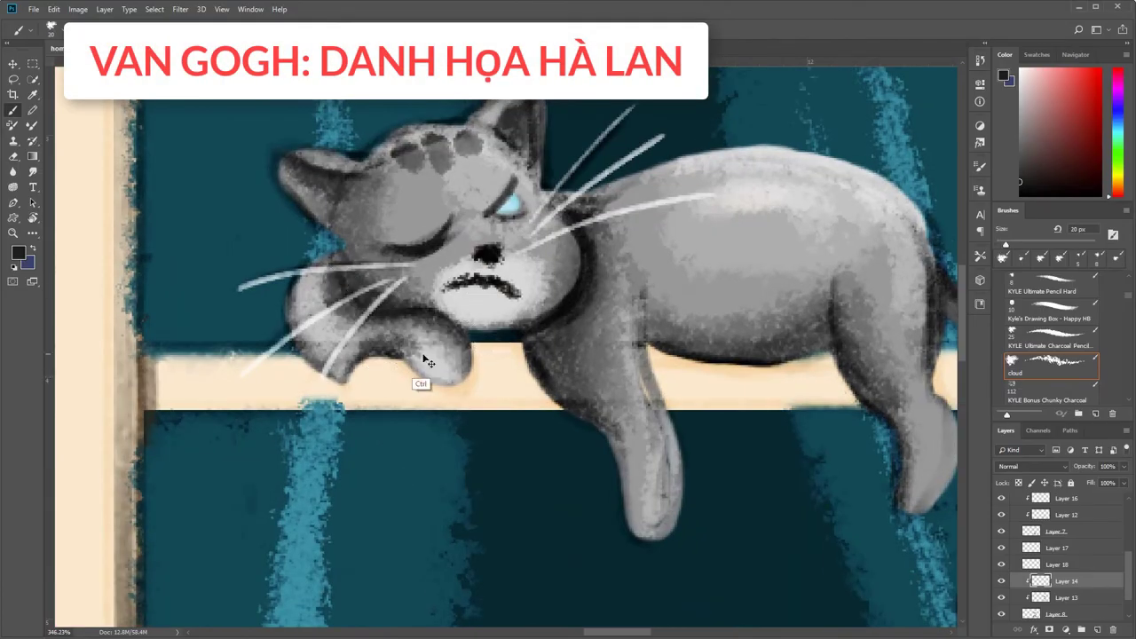
{"action": "mouse_move", "coordinate": [639, 244]}
{"action": "left_mouse_down"}
{"action": "mouse_move", "coordinate": [598, 291]}
{"action": "mouse_move", "coordinate": [668, 212]}
{"action": "mouse_move", "coordinate": [656, 303]}
{"action": "left_mouse_up"}
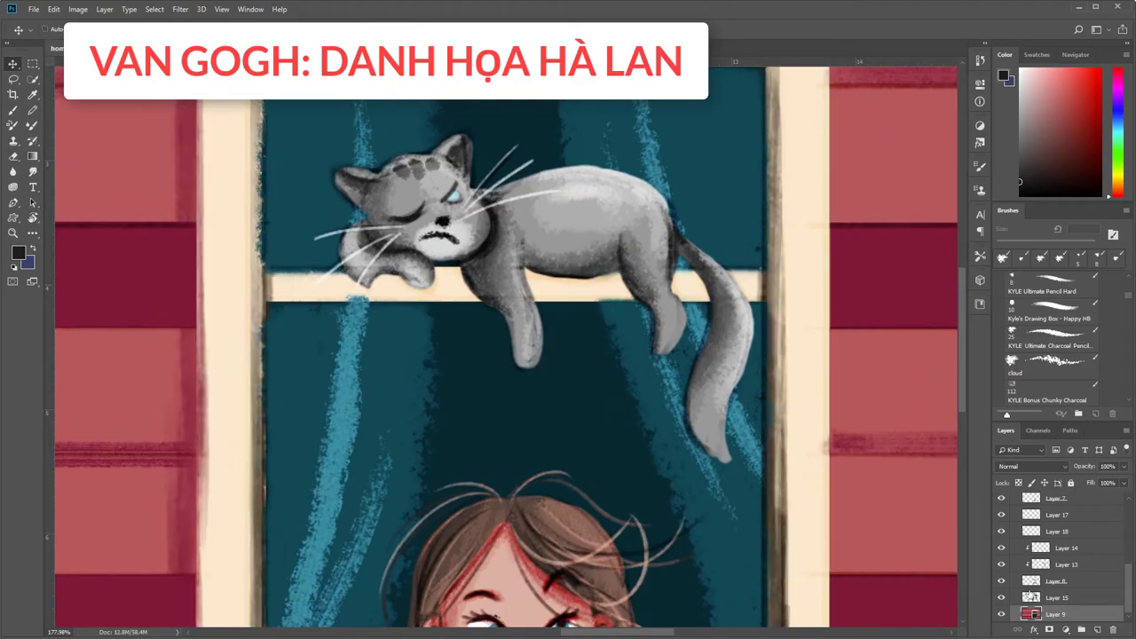
- Paint faint beige shading on the shelf under the cat with a 35 px cloud brush
{"action": "left_click", "coordinate": [1056, 597]}
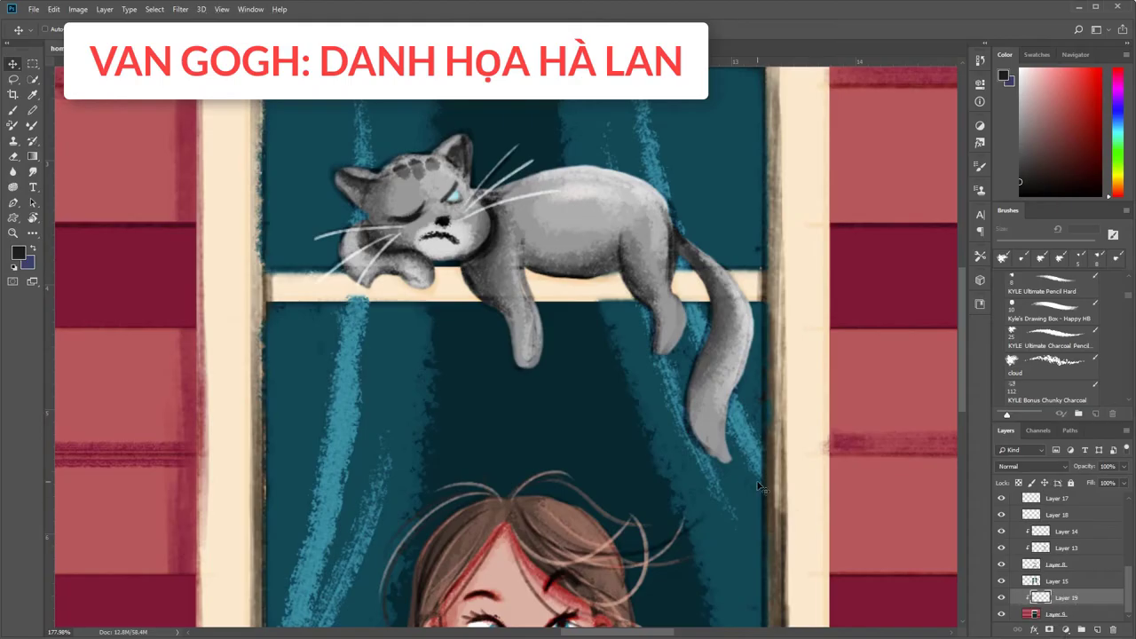
{"action": "left_click", "coordinate": [1051, 361]}
{"action": "left_click", "coordinate": [577, 295], "text": "alt"}
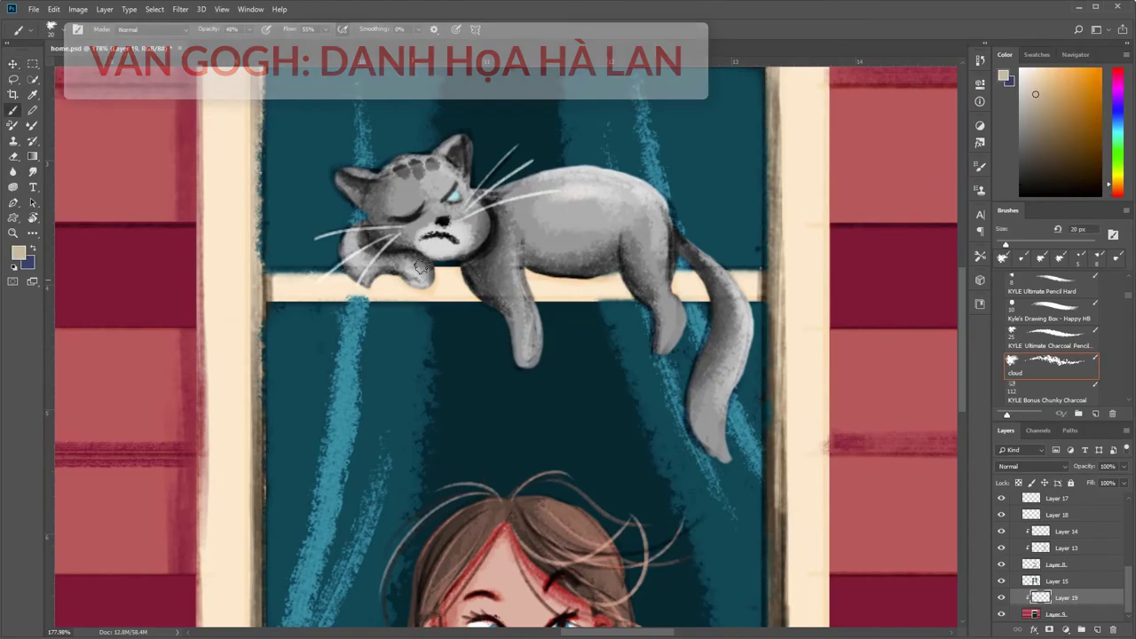
{"action": "left_click", "coordinate": [1044, 111]}
{"action": "key", "text": "bracketright"}
{"action": "key", "text": "bracketright"}
{"action": "key", "text": "bracketright"}
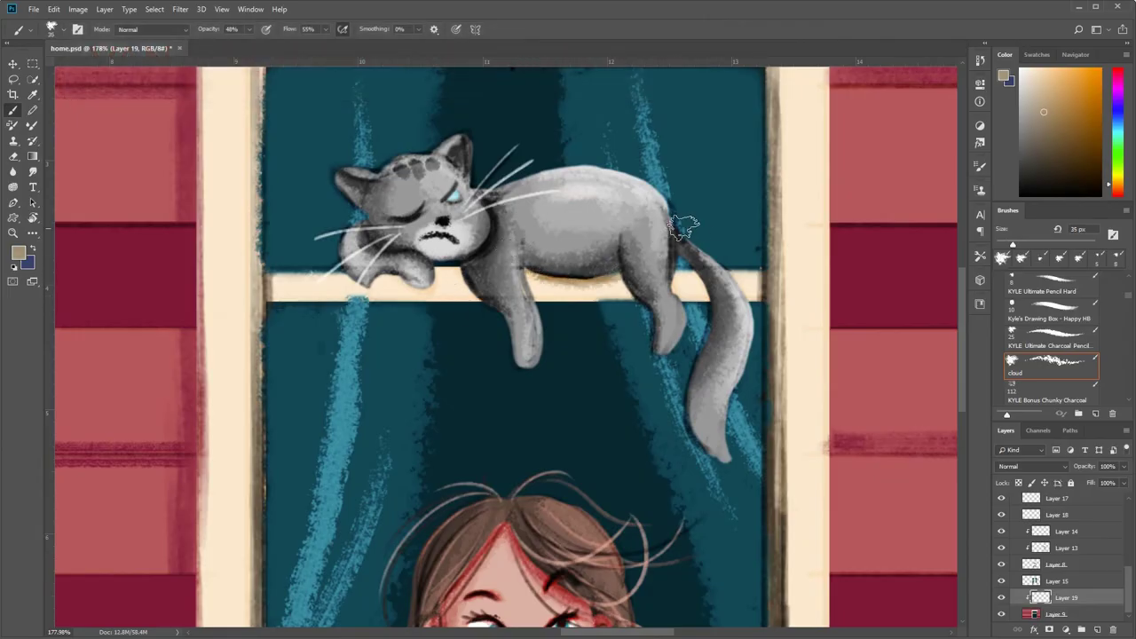
{"action": "left_click_drag", "start_coordinate": [676, 235], "coordinate": [517, 284]}
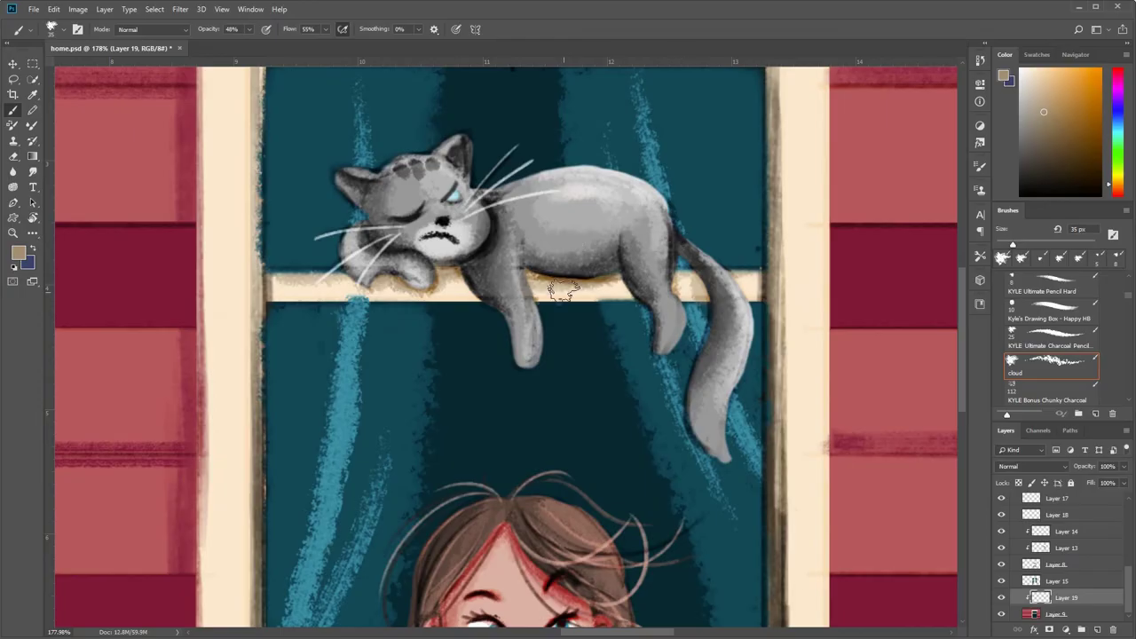
- Add straight shadow lines under the cornice and along the top of the inner frame
{"action": "scroll", "coordinate": [610, 266], "scroll_direction": "down", "scroll_amount": 3, "text": "alt"}
{"action": "scroll", "coordinate": [615, 344], "scroll_direction": "up", "scroll_amount": 2}
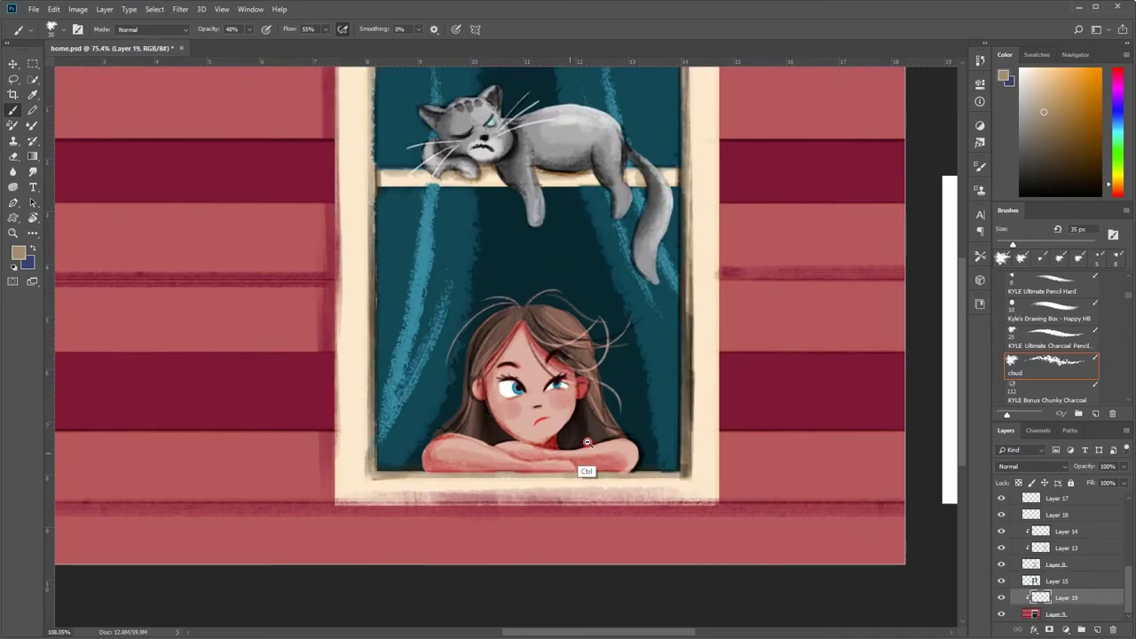
{"action": "scroll", "coordinate": [621, 351], "scroll_direction": "up", "scroll_amount": 1}
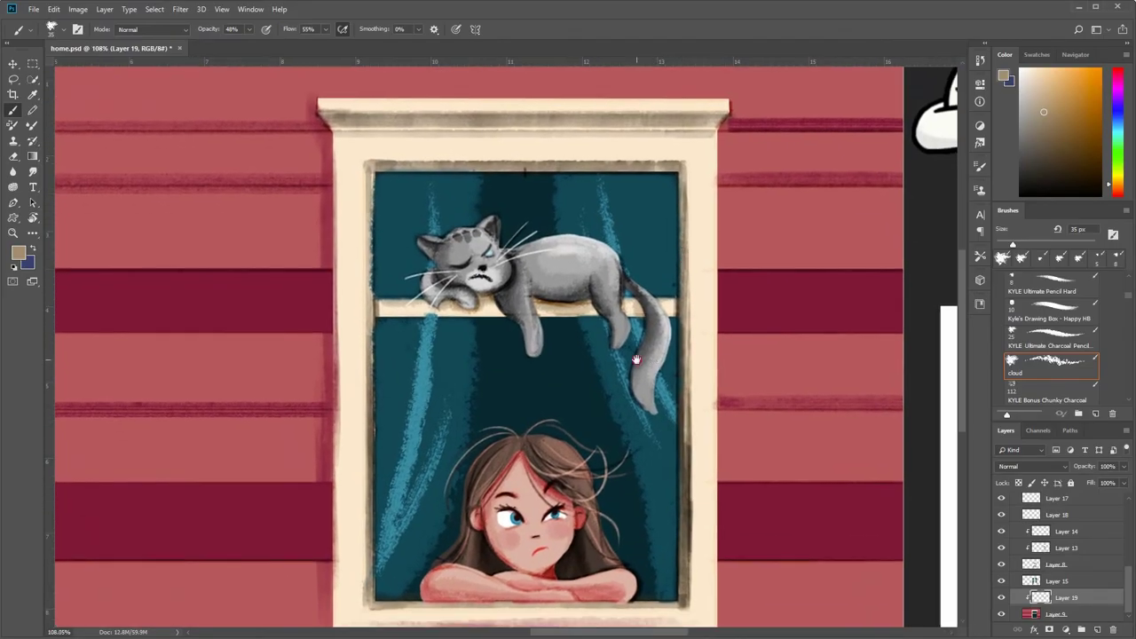
{"action": "left_click_drag", "start_coordinate": [636, 359], "coordinate": [610, 340]}
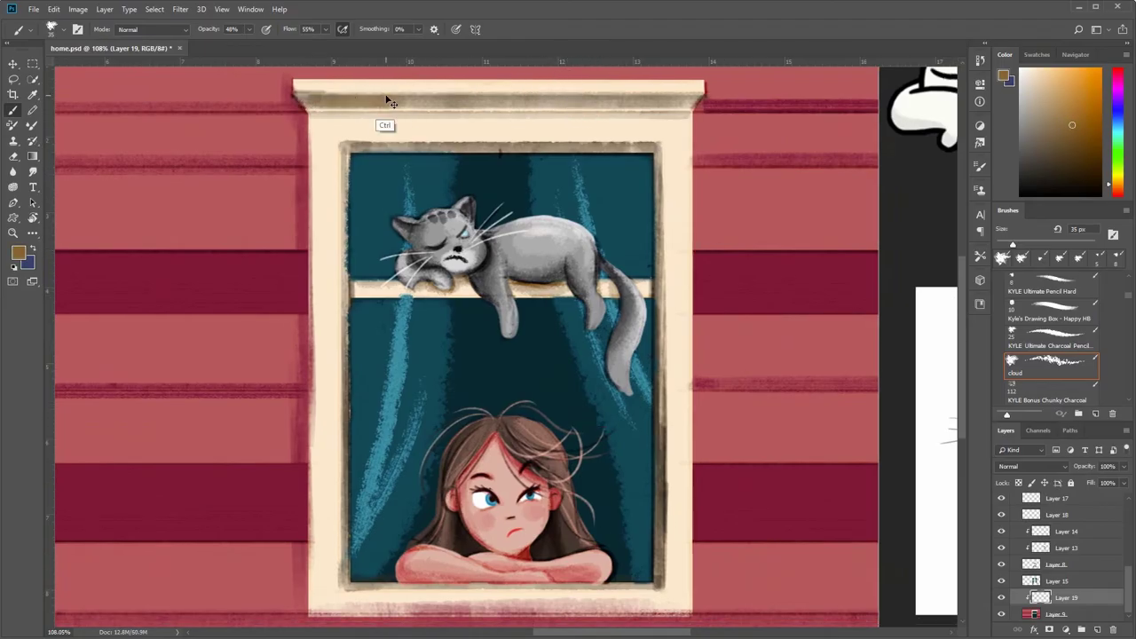
{"action": "left_click", "coordinate": [690, 103], "text": "shift"}
{"action": "left_click", "coordinate": [349, 149]}
{"action": "left_click", "coordinate": [689, 152], "text": "shift"}
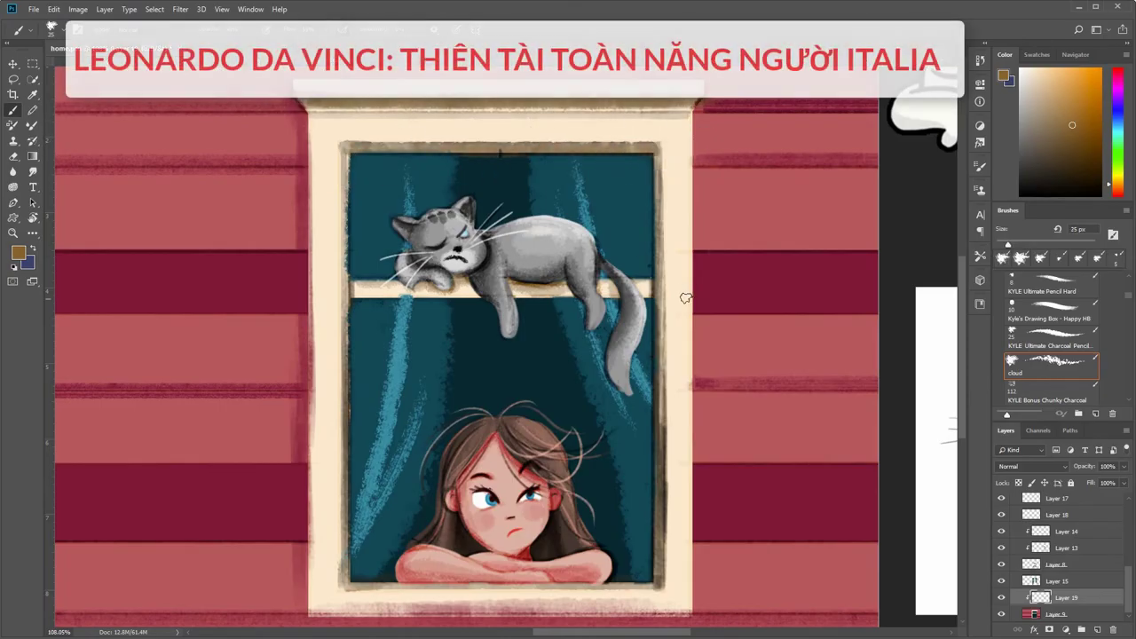
- Paint near-black shadows down the frame's right inner edge and along the cornice
{"action": "left_click", "coordinate": [1079, 180]}
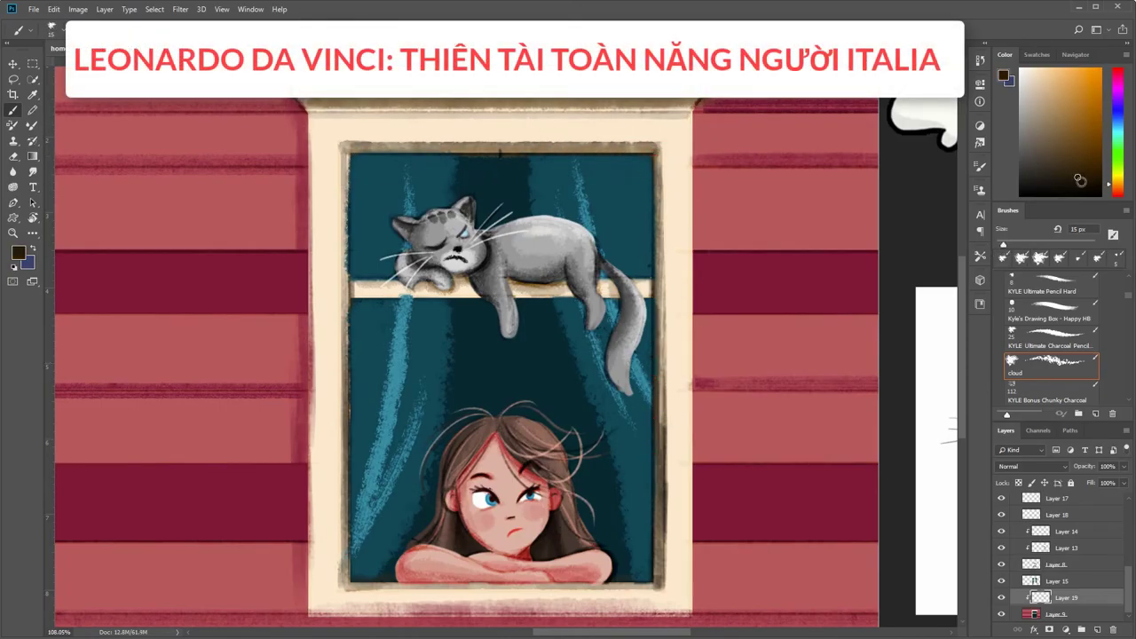
{"action": "left_click_drag", "start_coordinate": [655, 170], "coordinate": [667, 579]}
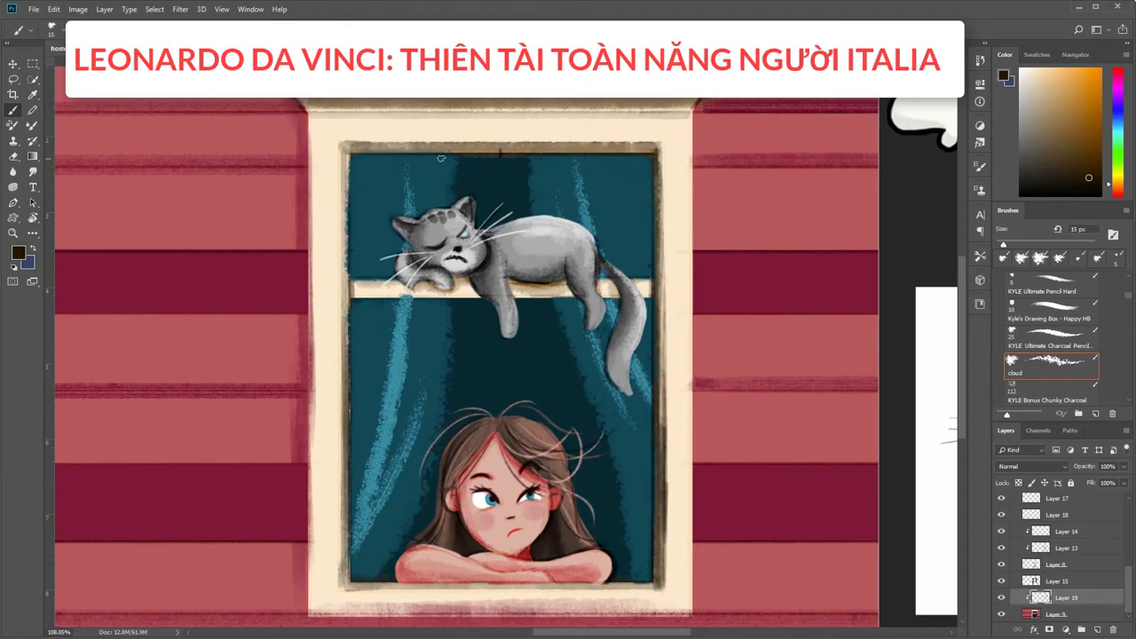
{"action": "scroll", "coordinate": [633, 342], "scroll_direction": "down", "scroll_amount": 2}
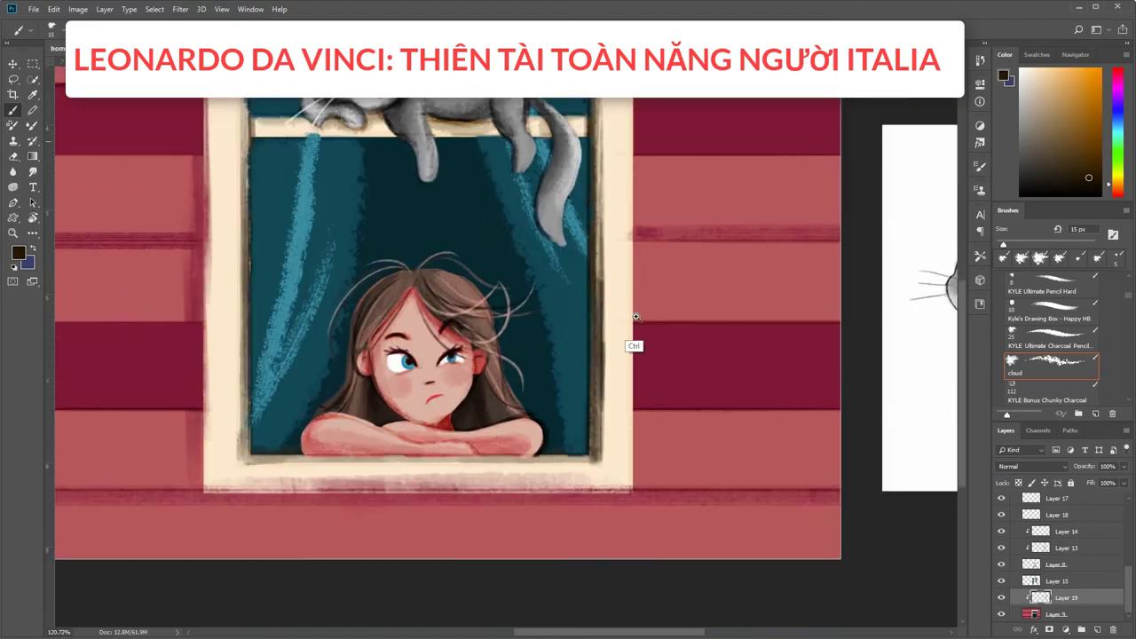
{"action": "scroll", "coordinate": [663, 408], "scroll_direction": "up", "scroll_amount": 3}
{"action": "scroll", "coordinate": [664, 408], "scroll_direction": "down", "scroll_amount": 2}
{"action": "scroll", "coordinate": [652, 283], "scroll_direction": "up", "scroll_amount": 1}
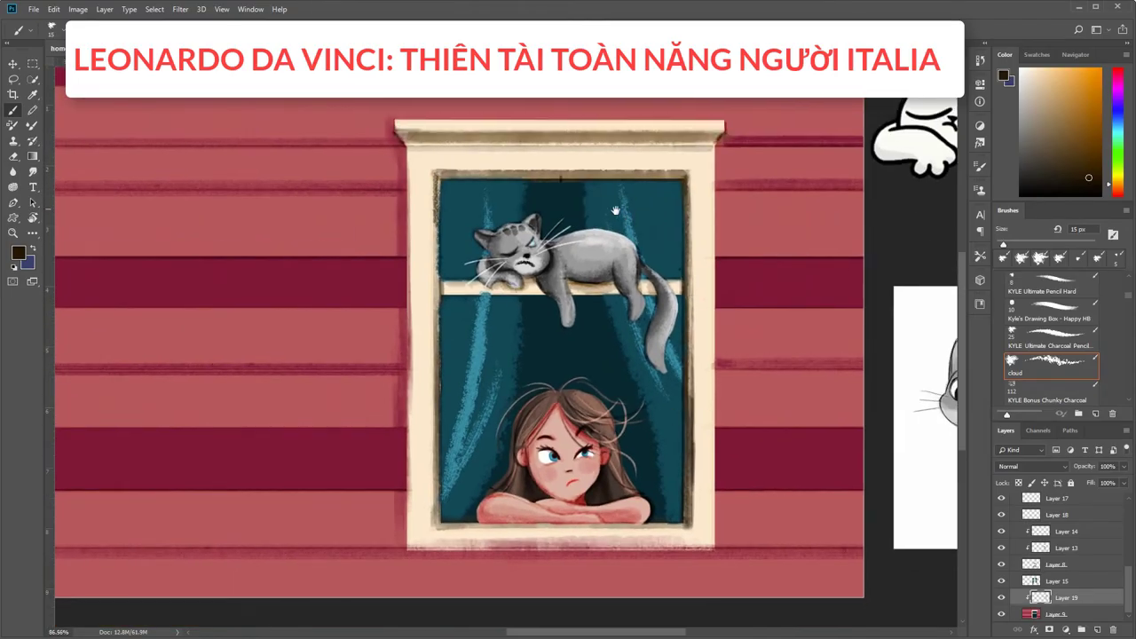
{"action": "scroll", "coordinate": [674, 119], "scroll_direction": "up", "scroll_amount": 2}
{"action": "left_click_drag", "start_coordinate": [280, 173], "coordinate": [531, 174]}
{"action": "left_click", "coordinate": [735, 173], "text": "shift"}
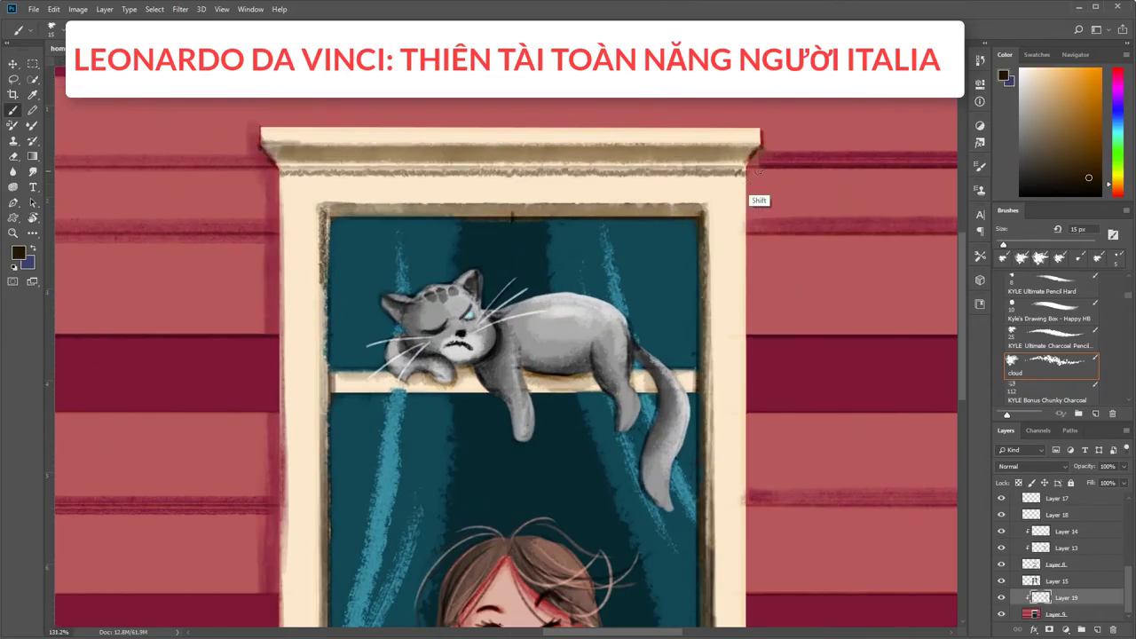
- Select the curtain layer and add a new Layer 20 clipped to the curtains
{"action": "scroll", "coordinate": [638, 289], "scroll_direction": "down", "scroll_amount": 3}
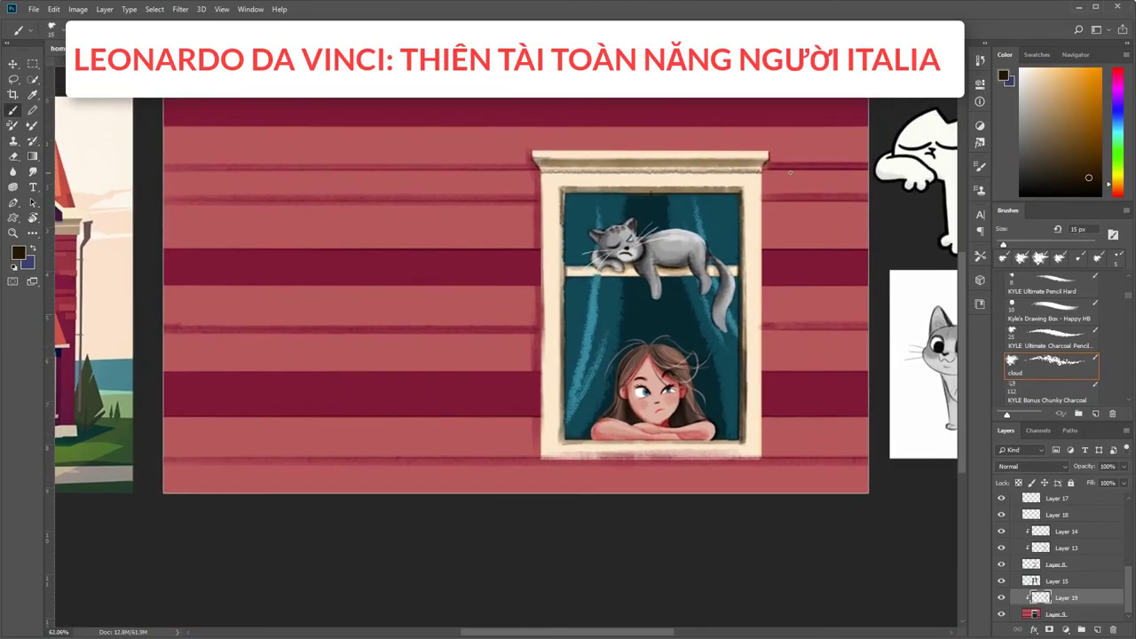
{"action": "scroll", "coordinate": [771, 257], "scroll_direction": "up", "scroll_amount": 1}
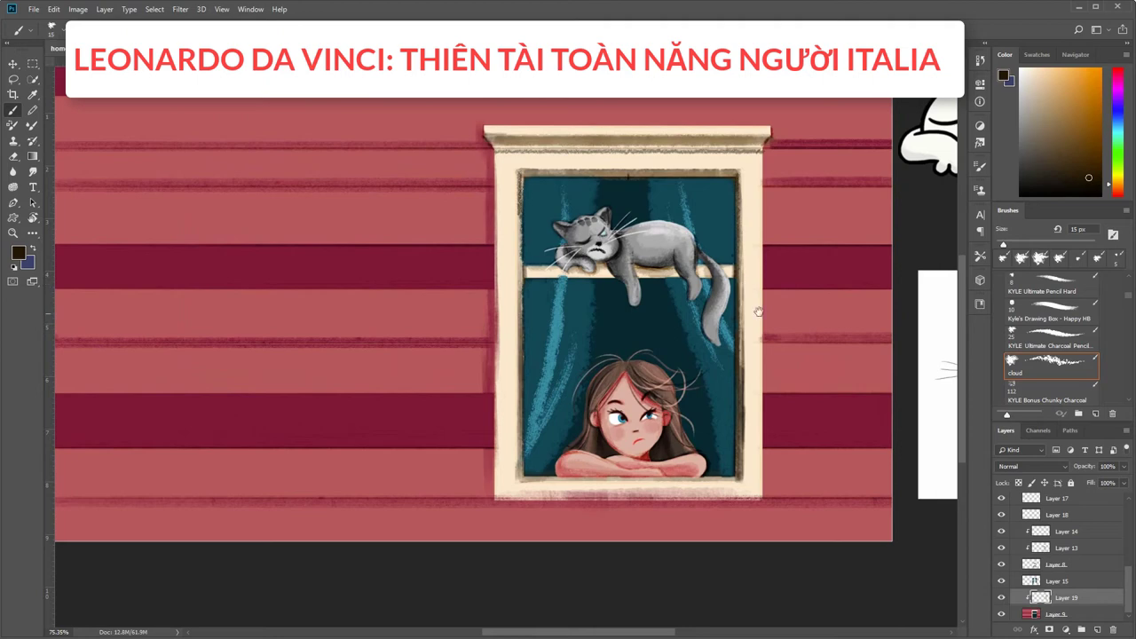
{"action": "scroll", "coordinate": [722, 325], "scroll_direction": "down", "scroll_amount": 1}
{"action": "scroll", "coordinate": [621, 321], "scroll_direction": "up", "scroll_amount": 2}
{"action": "left_click", "coordinate": [496, 329], "text": "ctrl"}
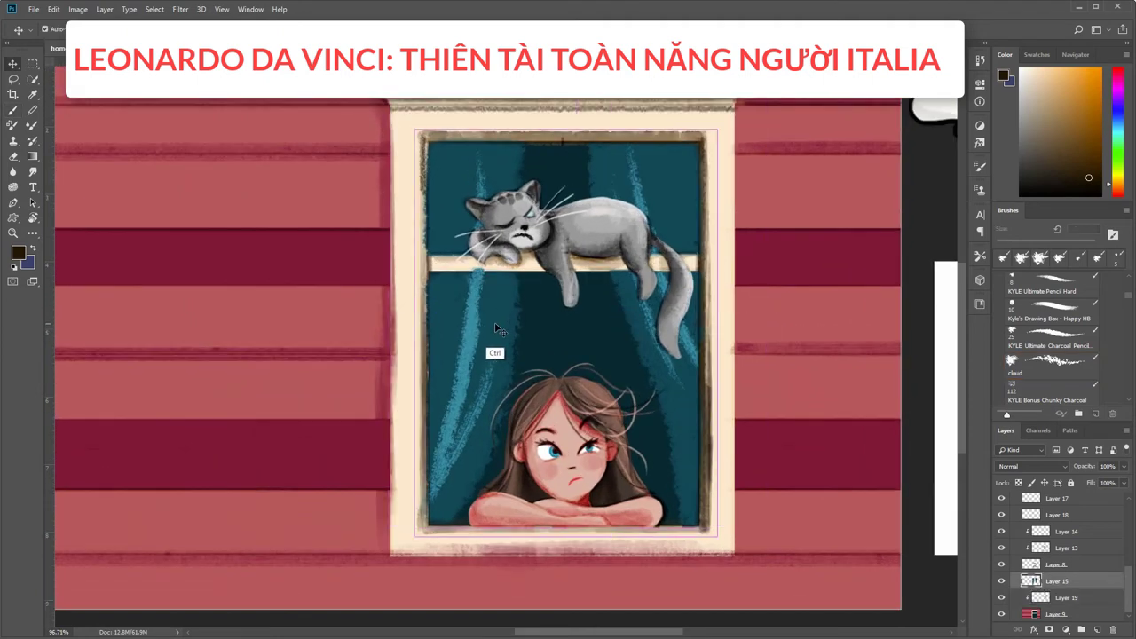
{"action": "left_click", "coordinate": [1096, 629]}
{"action": "left_click", "coordinate": [1051, 361]}
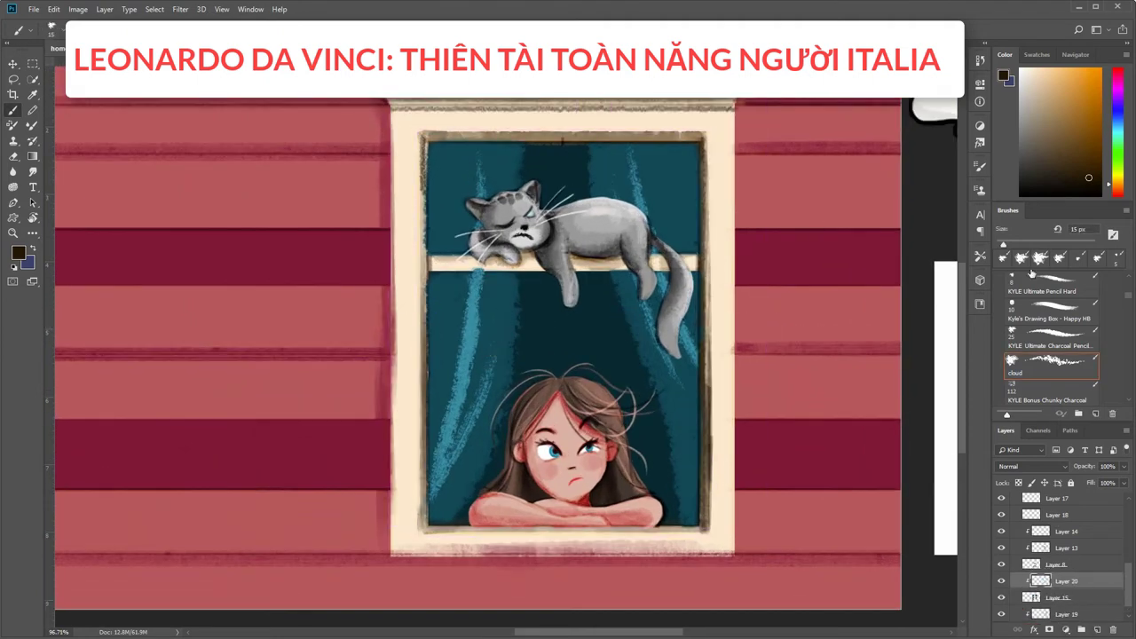
- Add sampled teal texture over the left and right curtains, then pick a darker teal
{"action": "left_click", "coordinate": [449, 300], "text": "alt"}
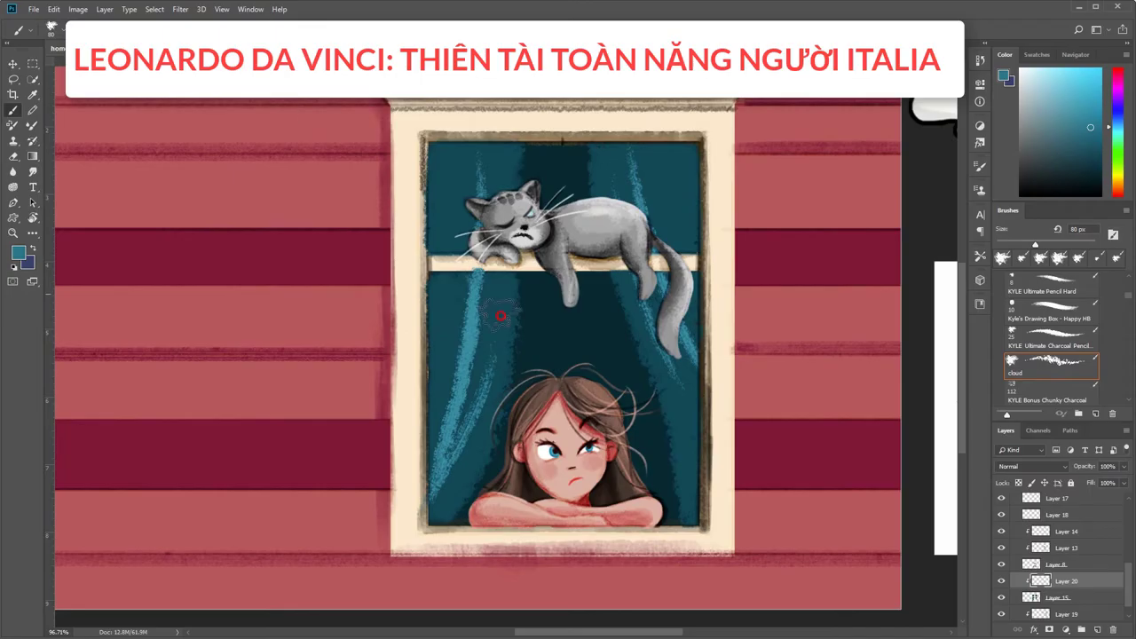
{"action": "left_click_drag", "start_coordinate": [500, 316], "coordinate": [483, 447]}
{"action": "left_click_drag", "start_coordinate": [618, 292], "coordinate": [679, 497]}
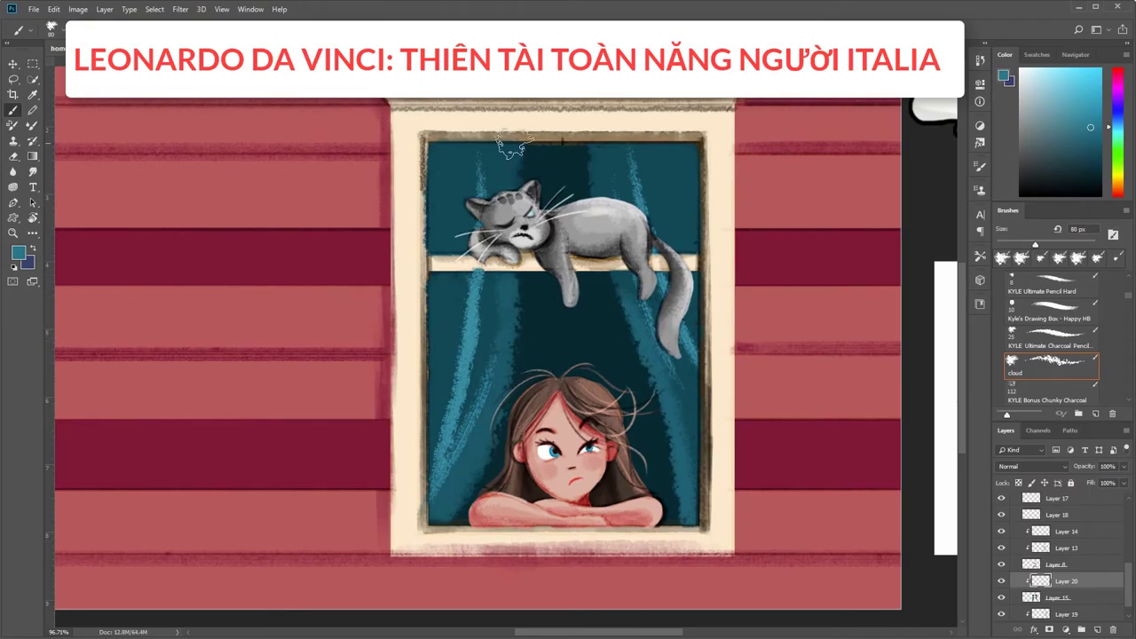
{"action": "left_click", "coordinate": [636, 293], "text": "alt"}
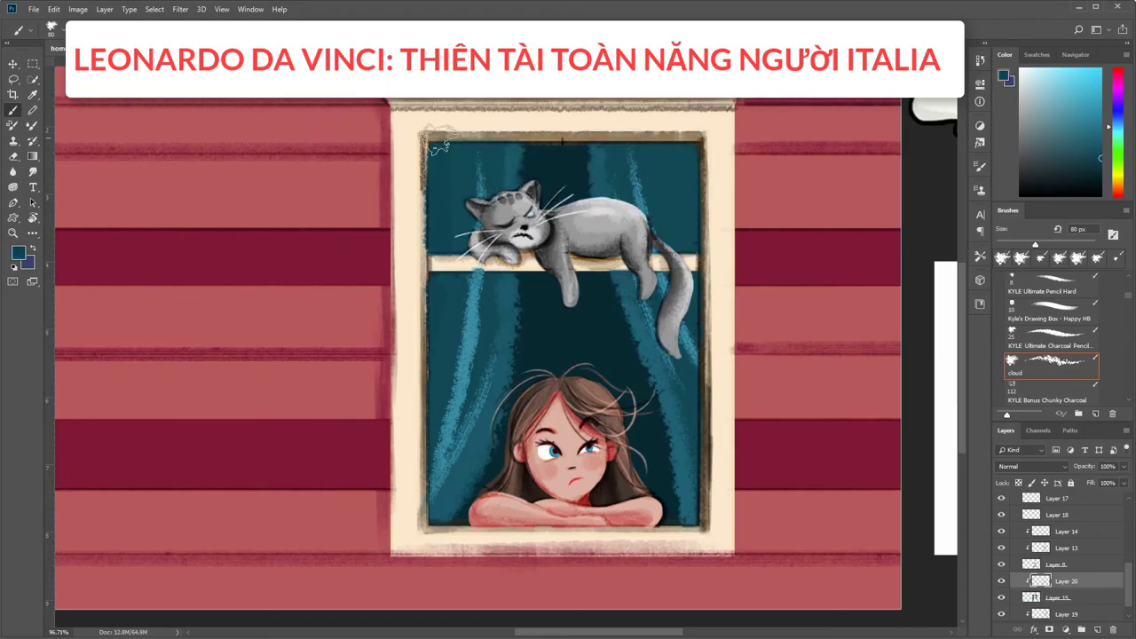
{"action": "left_click", "coordinate": [678, 171], "text": "alt"}
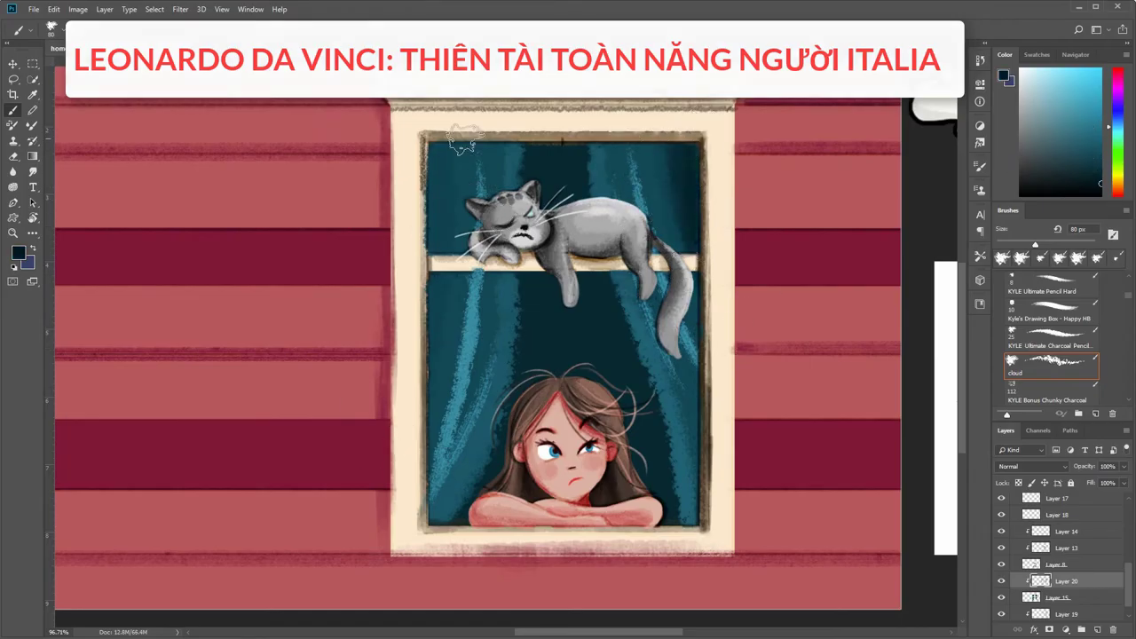
{"action": "scroll", "coordinate": [869, 167], "scroll_direction": "down", "scroll_amount": 3}
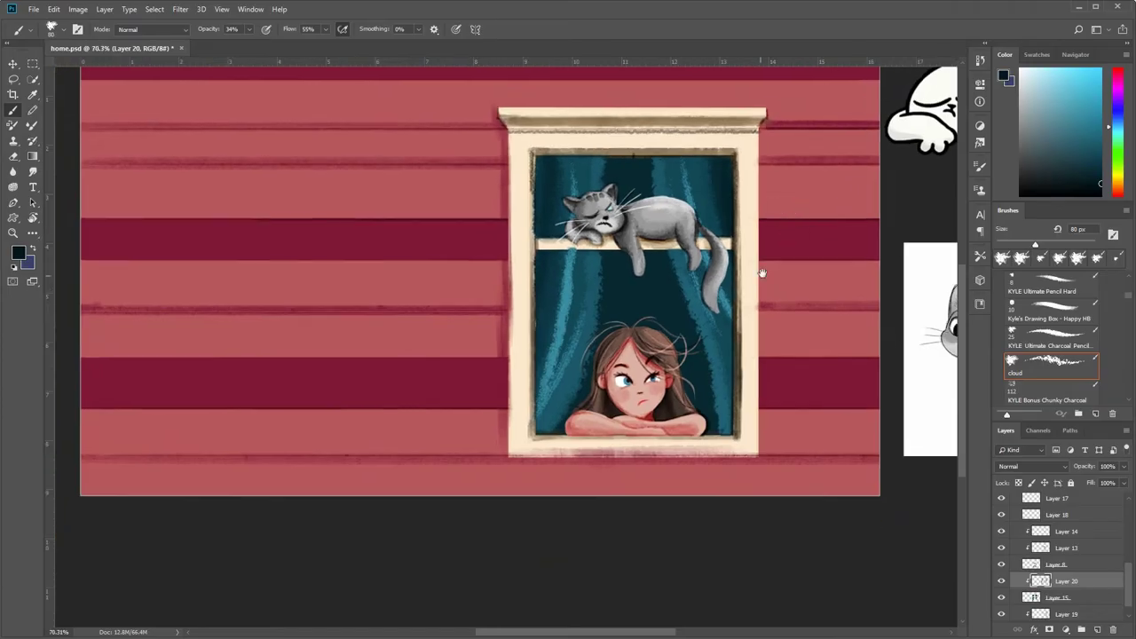
{"action": "left_click_drag", "start_coordinate": [618, 518], "coordinate": [609, 535]}
{"action": "scroll", "coordinate": [660, 359], "scroll_direction": "up", "scroll_amount": 3}
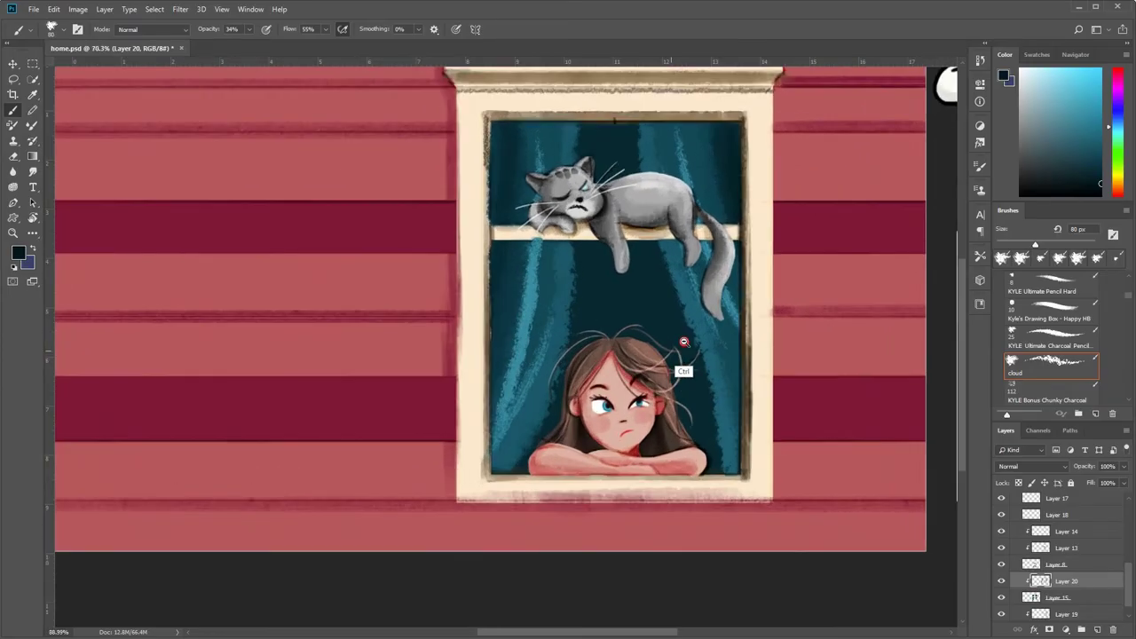
- Shade the ledge under the girl's arms brown with a 40 px brush
{"action": "key", "text": "v"}
{"action": "left_click", "coordinate": [1054, 502]}
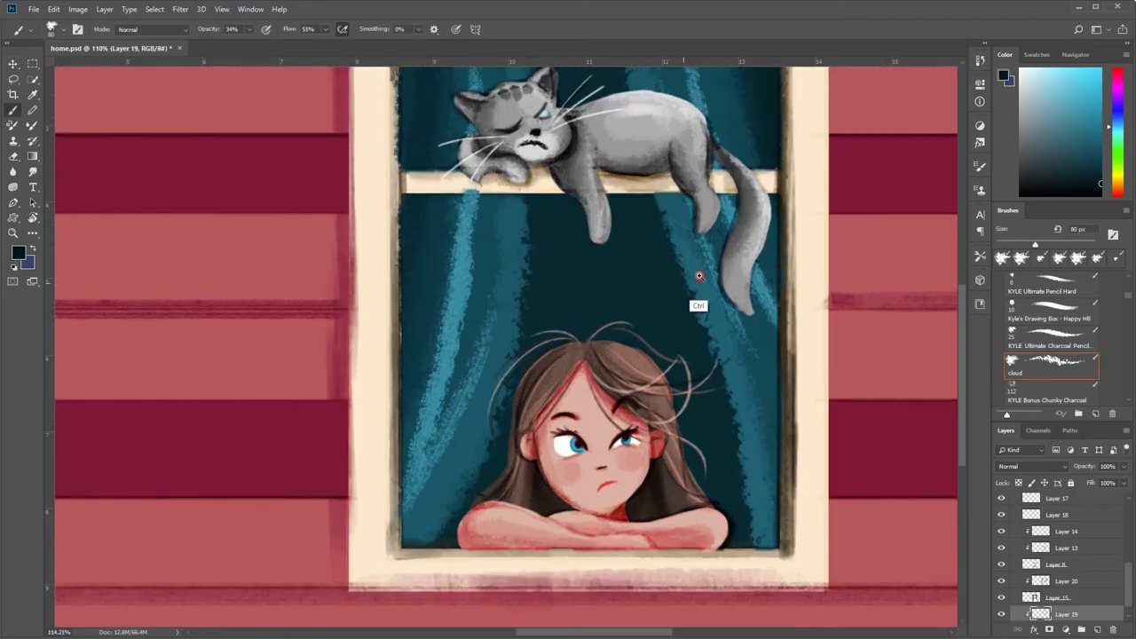
{"action": "scroll", "coordinate": [699, 276], "scroll_direction": "up", "scroll_amount": 3}
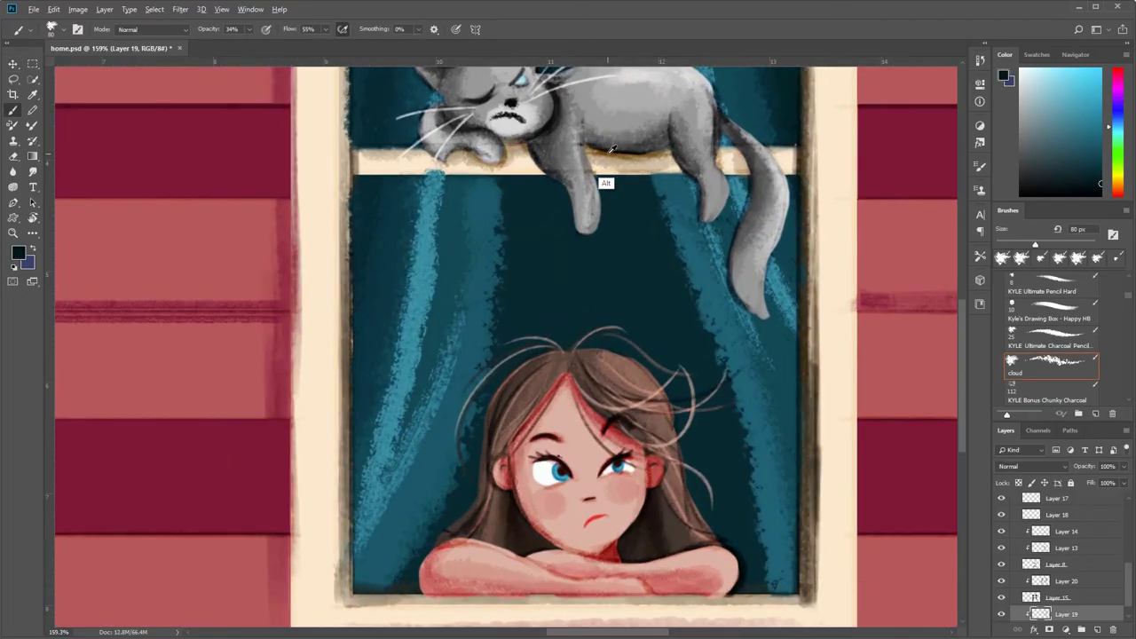
{"action": "left_click", "coordinate": [664, 307], "text": "alt"}
{"action": "key", "text": "bracketleft"}
{"action": "key", "text": "bracketleft"}
{"action": "key", "text": "bracketleft"}
{"action": "scroll", "coordinate": [493, 463], "scroll_direction": "down", "scroll_amount": 3}
{"action": "left_click_drag", "start_coordinate": [493, 464], "coordinate": [653, 467]}
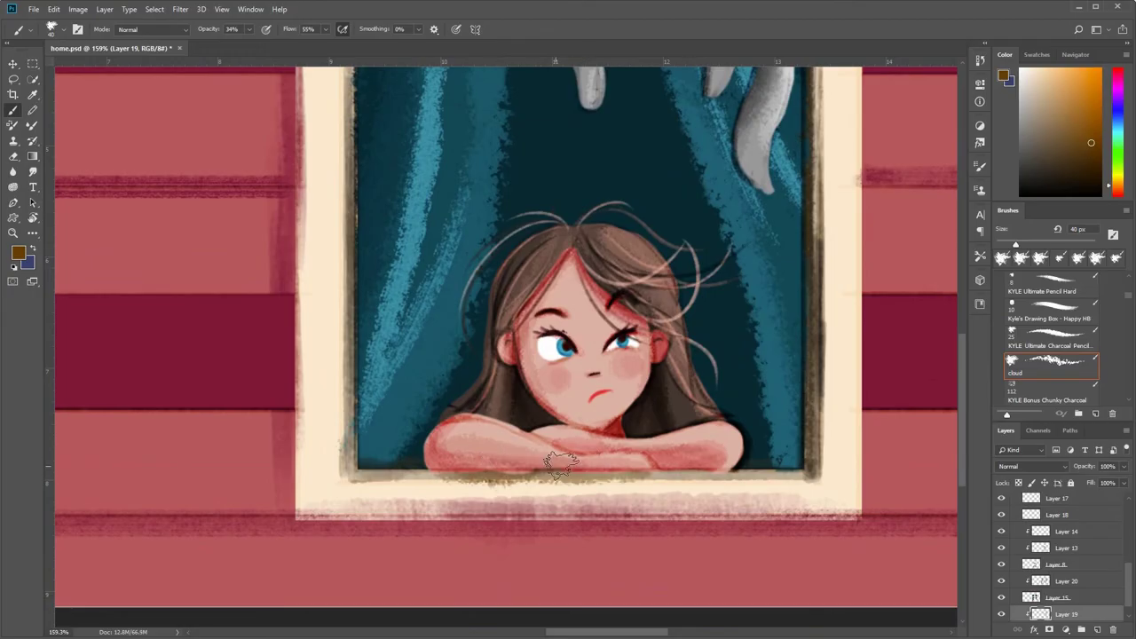
{"action": "left_click_drag", "start_coordinate": [543, 467], "coordinate": [714, 470]}
{"action": "left_click_drag", "start_coordinate": [453, 470], "coordinate": [719, 472]}
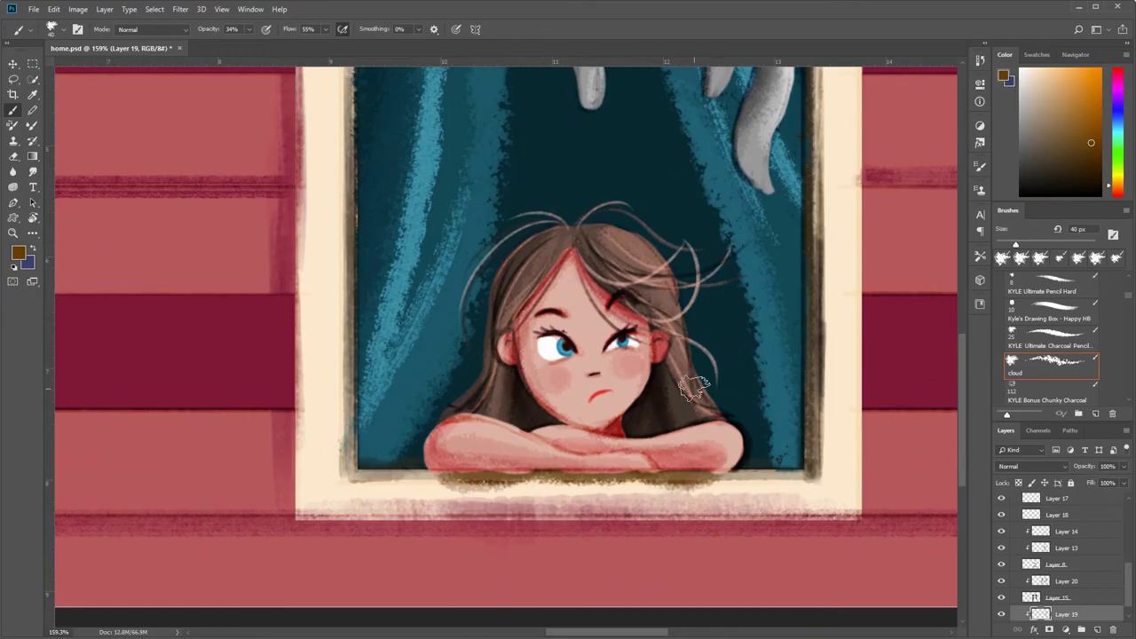
- Draw the final 0 of 2020 on the cream frame with a 6 px hard pencil
{"action": "scroll", "coordinate": [533, 593], "scroll_direction": "down", "scroll_amount": 3}
{"action": "scroll", "coordinate": [614, 414], "scroll_direction": "down", "scroll_amount": 1}
{"action": "scroll", "coordinate": [614, 413], "scroll_direction": "down", "scroll_amount": 2}
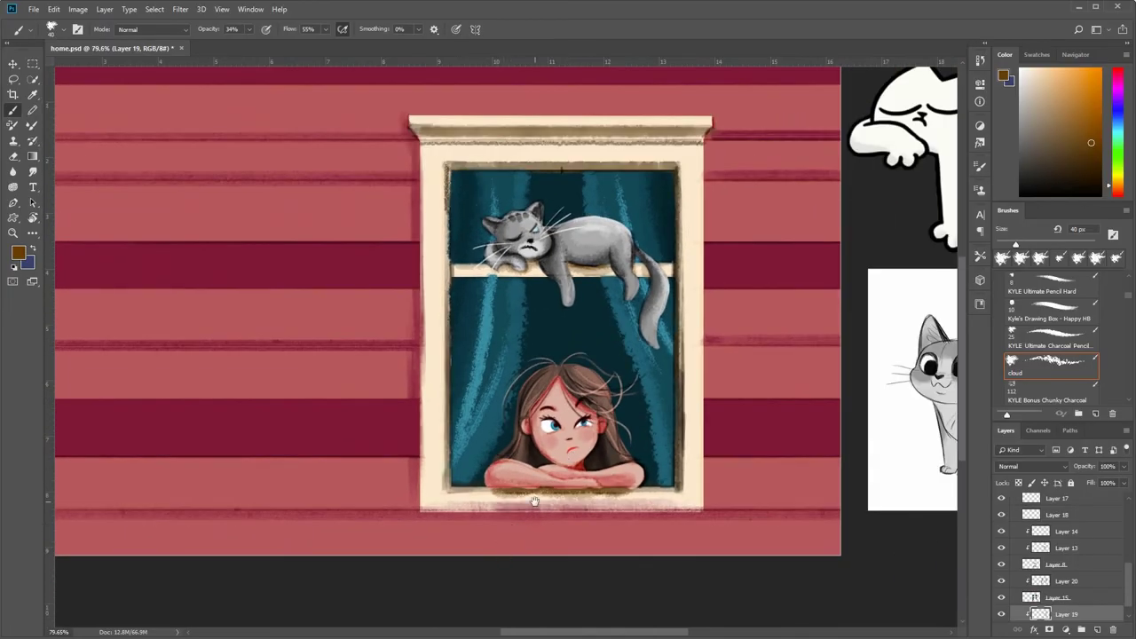
{"action": "left_click_drag", "start_coordinate": [399, 533], "coordinate": [567, 541]}
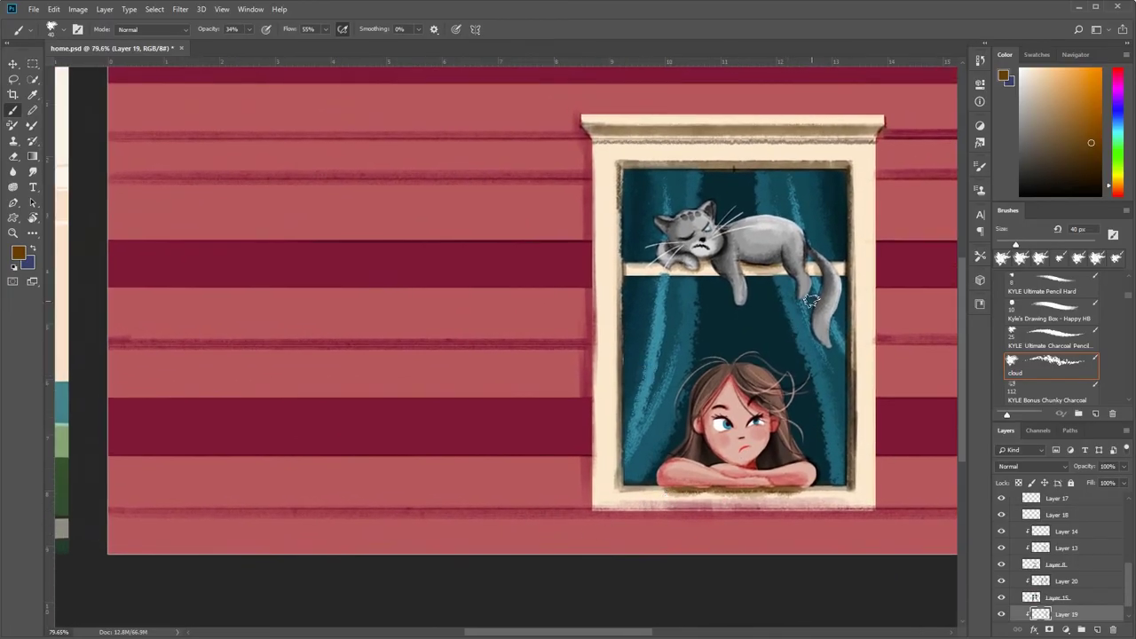
{"action": "left_click_drag", "start_coordinate": [826, 340], "coordinate": [716, 335]}
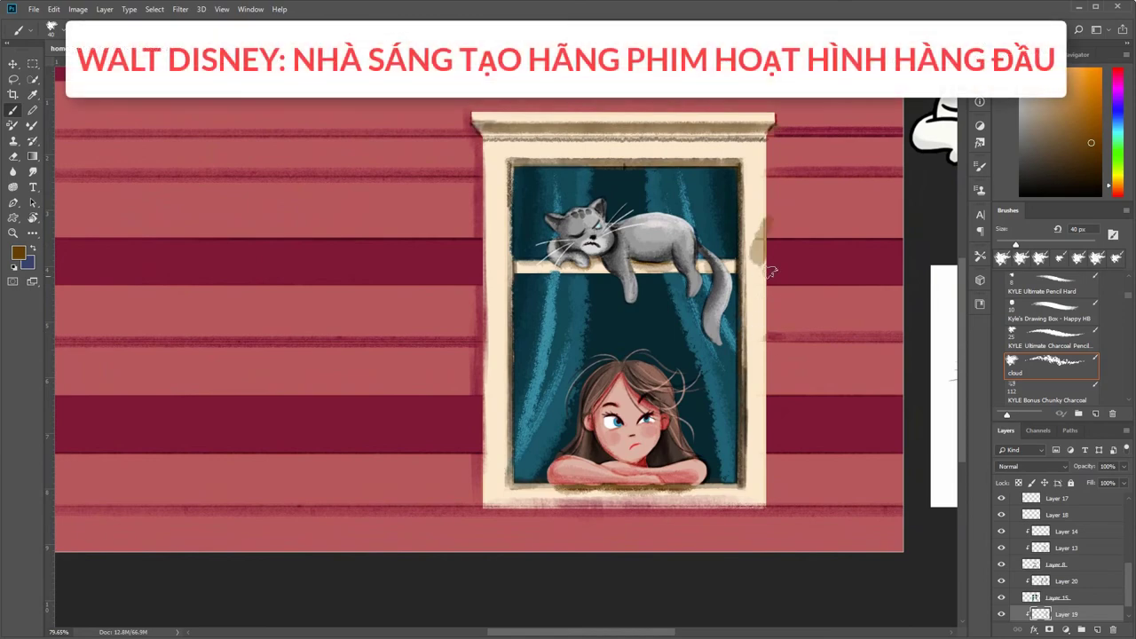
{"action": "scroll", "coordinate": [772, 257], "scroll_direction": "up", "scroll_amount": 3}
{"action": "left_click", "coordinate": [1068, 282]}
{"action": "scroll", "coordinate": [746, 164], "scroll_direction": "up", "scroll_amount": 3}
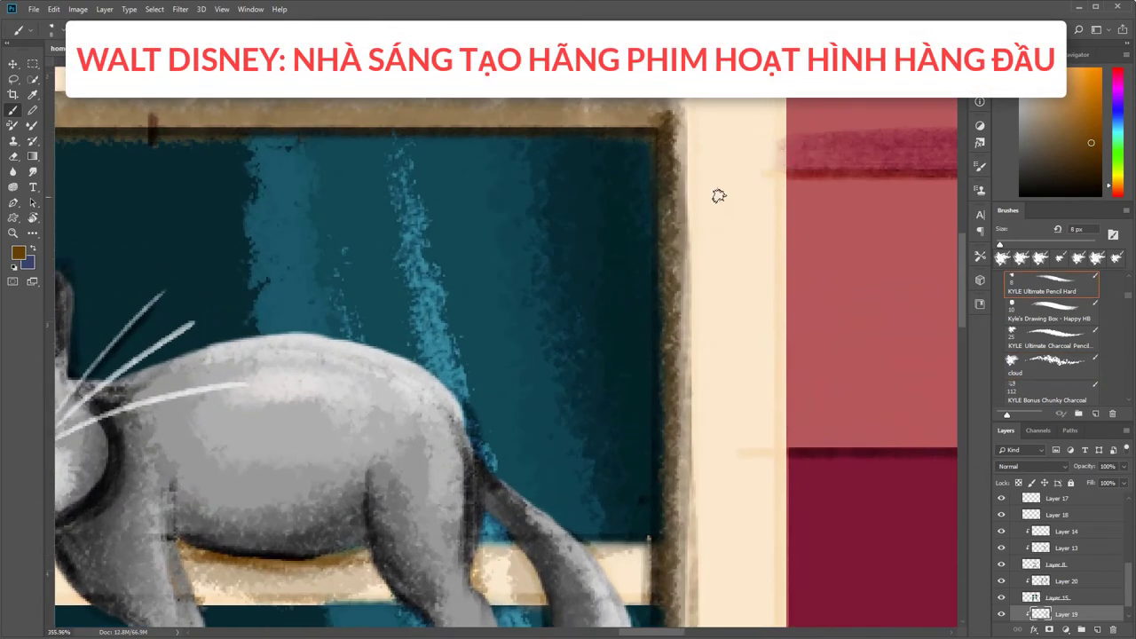
{"action": "mouse_move", "coordinate": [724, 174]}
{"action": "left_mouse_down"}
{"action": "mouse_move", "coordinate": [747, 206]}
{"action": "mouse_move", "coordinate": [761, 204]}
{"action": "mouse_move", "coordinate": [737, 228]}
{"action": "left_mouse_up"}
{"action": "key", "text": "ctrl+z"}
{"action": "key", "text": "bracketleft"}
{"action": "key", "text": "bracketleft"}
{"action": "left_click_drag", "start_coordinate": [744, 337], "coordinate": [745, 338]}
- Zoom out to the whole illustration and scroll the Layers panel to the top
{"action": "key", "text": "ctrl+0"}
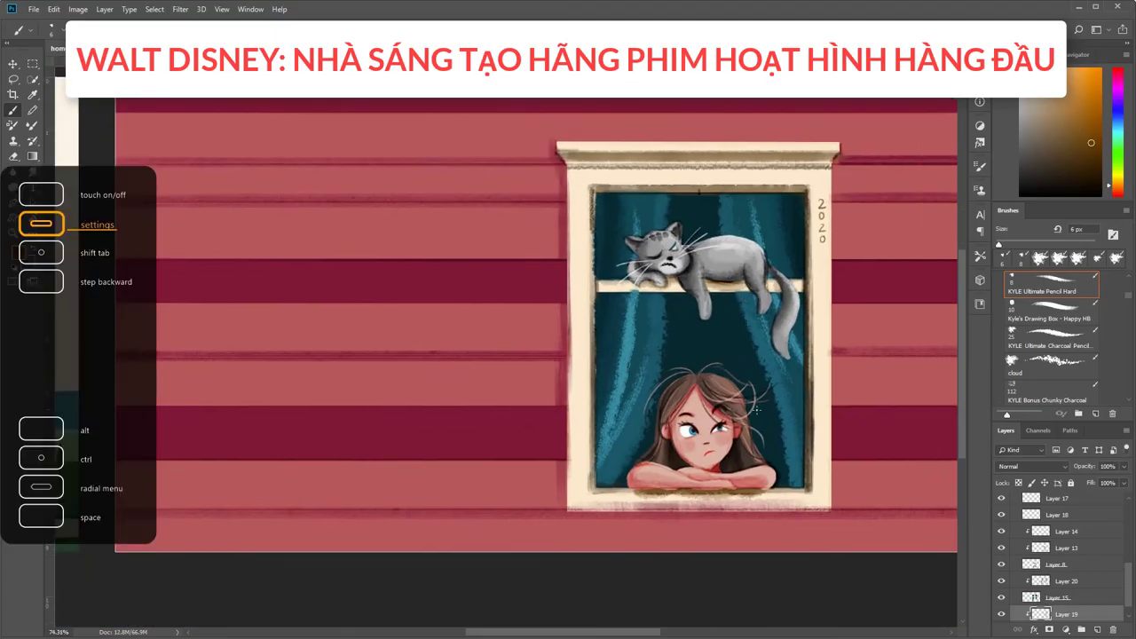
{"action": "scroll", "coordinate": [703, 273], "scroll_direction": "down", "scroll_amount": 1}
{"action": "scroll", "coordinate": [704, 274], "scroll_direction": "down", "scroll_amount": 1}
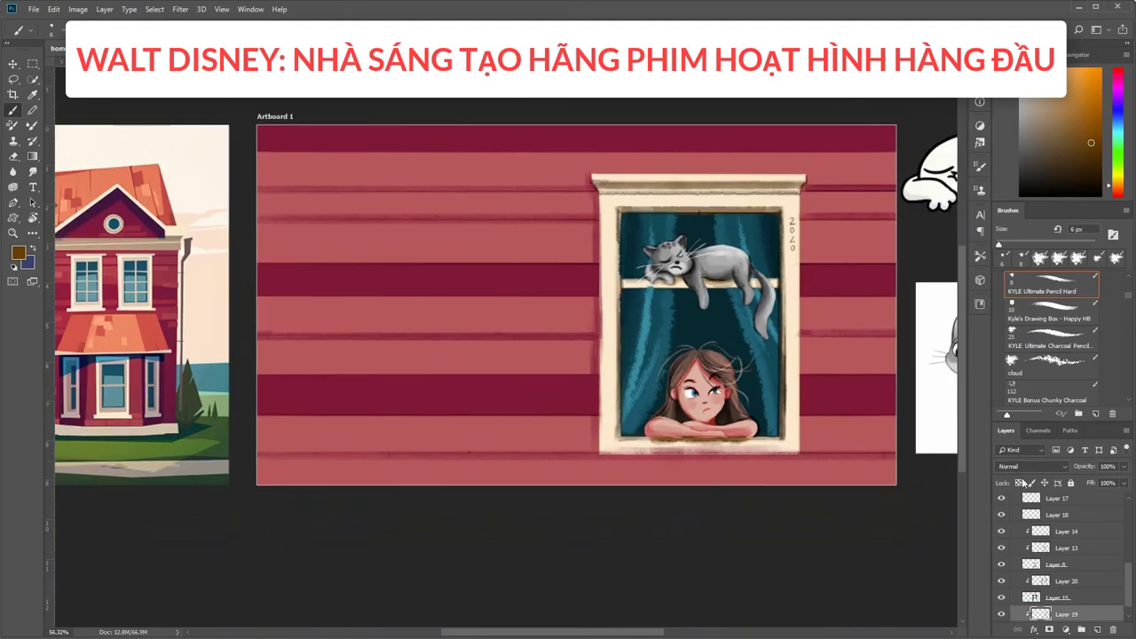
{"action": "left_click_drag", "start_coordinate": [1130, 583], "coordinate": [1130, 501]}
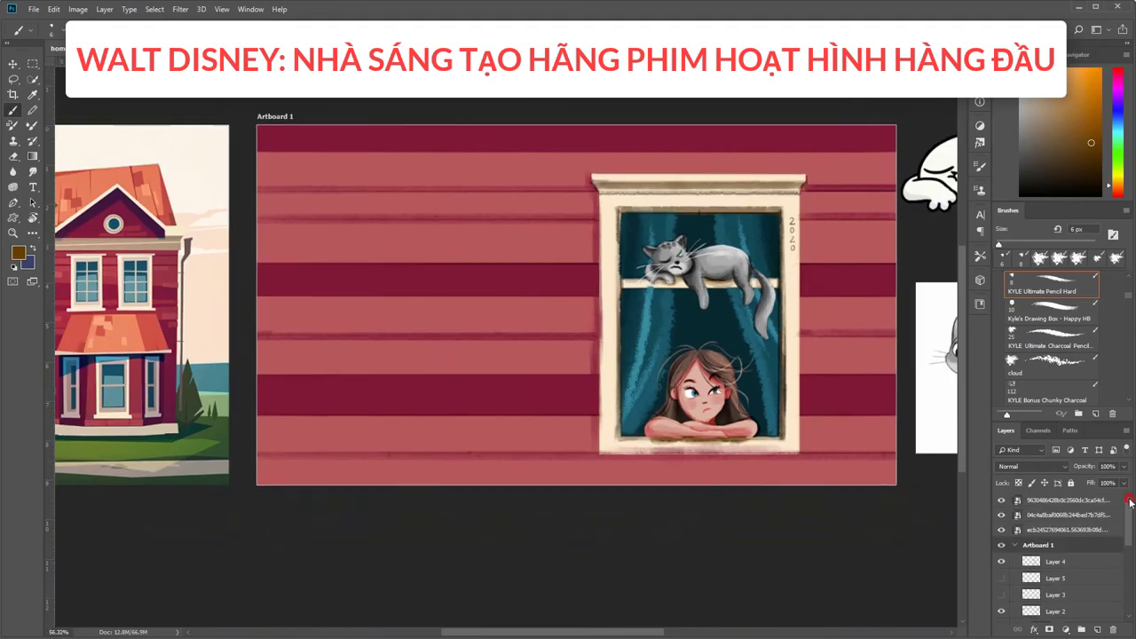
- Turn on the Layer 2 overlay shading, toggling it to compare
{"action": "left_click", "coordinate": [1056, 580]}
{"action": "left_click", "coordinate": [1001, 595]}
{"action": "left_click", "coordinate": [1000, 594]}
{"action": "left_click", "coordinate": [1011, 595]}
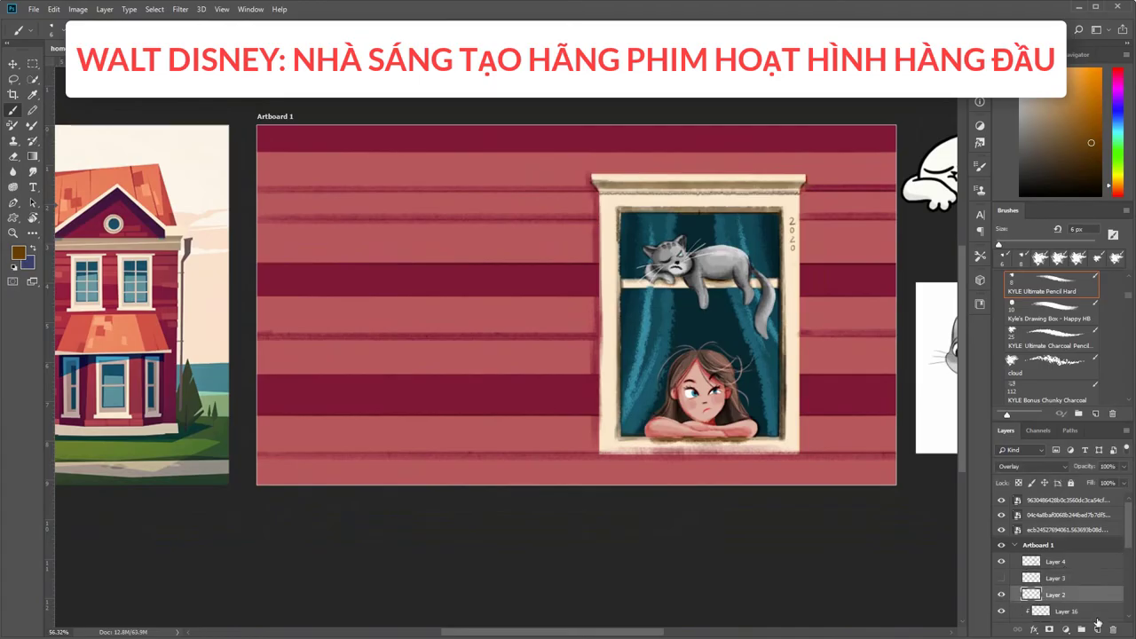
{"action": "scroll", "coordinate": [1003, 568], "scroll_direction": "down", "scroll_amount": 2}
{"action": "left_click", "coordinate": [1003, 543]}
{"action": "left_click", "coordinate": [1002, 540]}
{"action": "left_click", "coordinate": [1001, 556]}
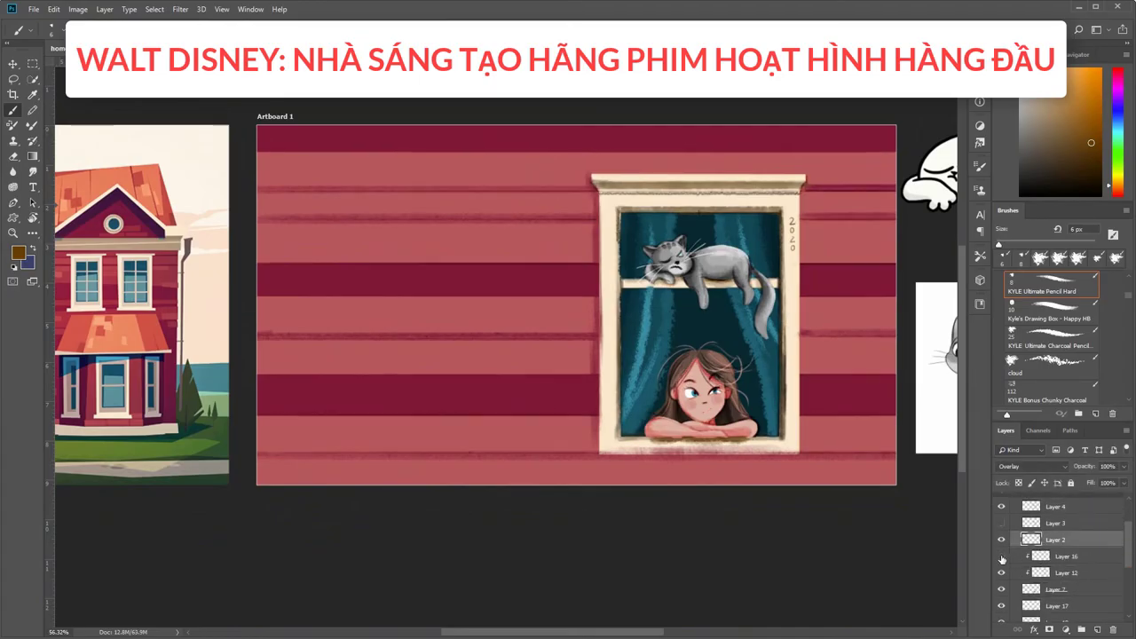
{"action": "left_click", "coordinate": [1001, 557]}
{"action": "left_click", "coordinate": [1001, 556]}
- Create Layer 21 in Multiply mode with the texture skin LZ1 brush loaded
{"action": "left_click", "coordinate": [1002, 556]}
{"action": "left_click", "coordinate": [1097, 629]}
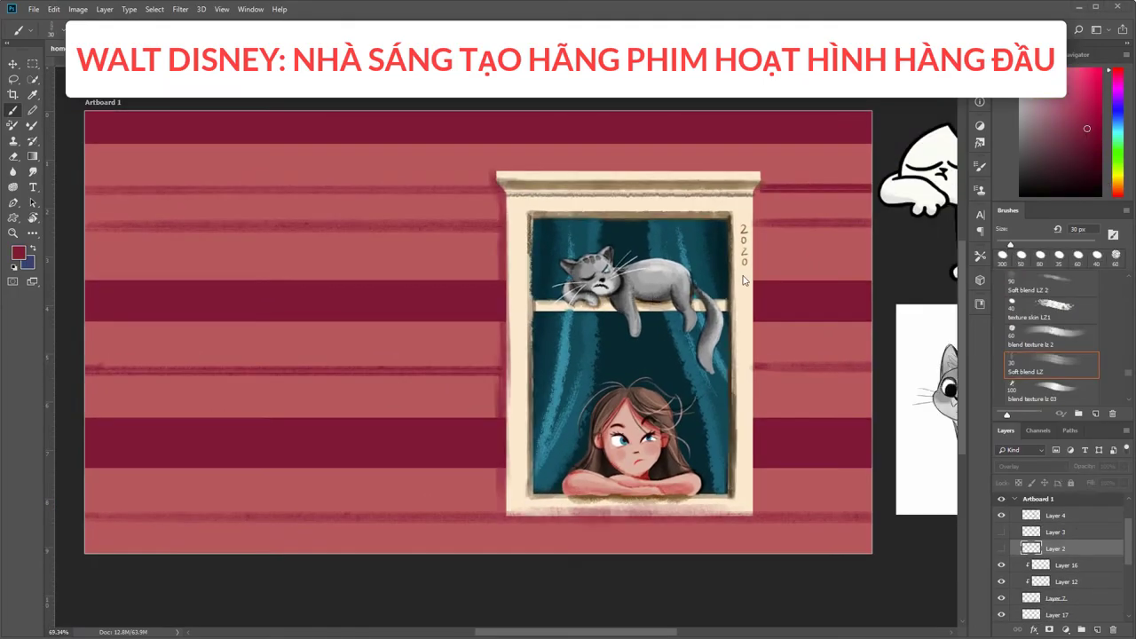
{"action": "left_click", "coordinate": [476, 424]}
{"action": "left_click", "coordinate": [557, 246]}
{"action": "left_click", "coordinate": [1098, 630]}
{"action": "left_click", "coordinate": [1055, 306]}
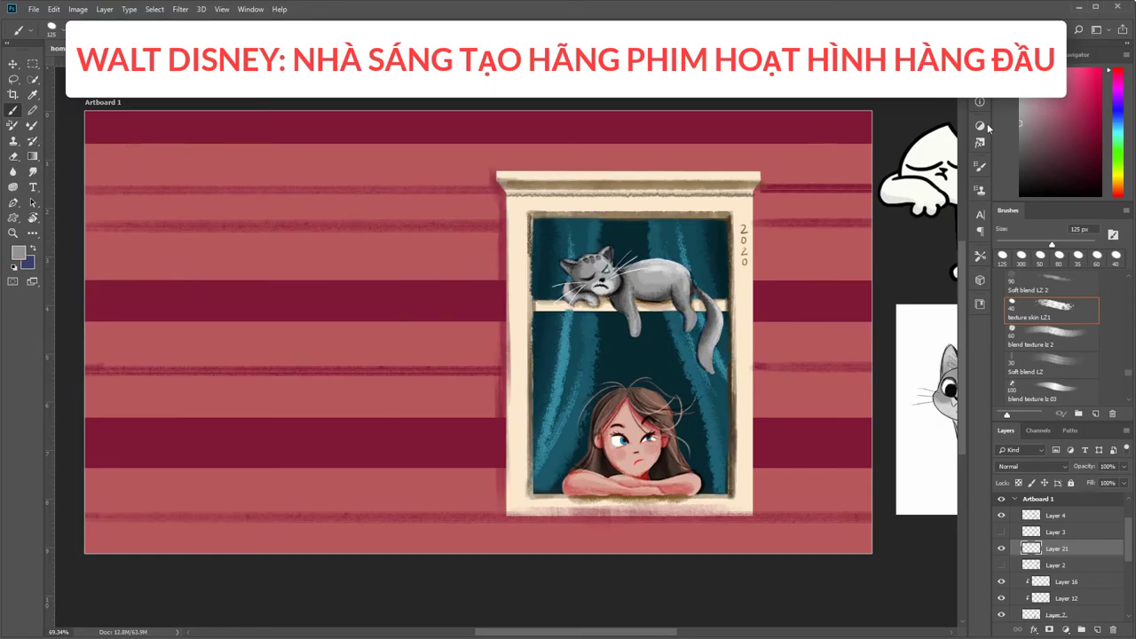
{"action": "left_click", "coordinate": [1030, 465]}
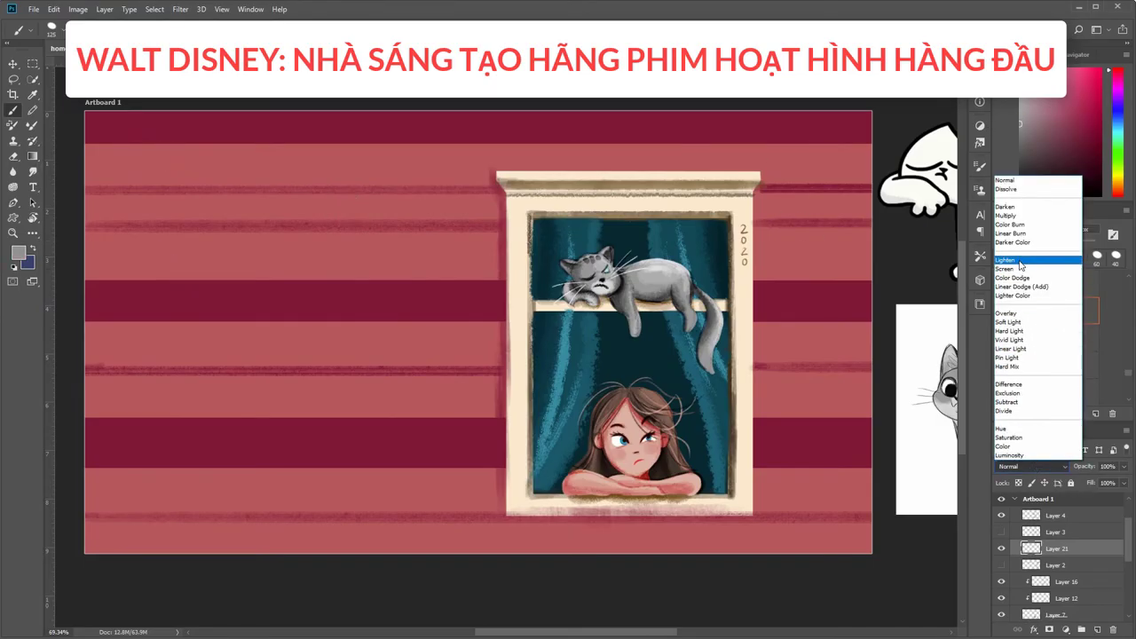
{"action": "left_click", "coordinate": [1020, 315]}
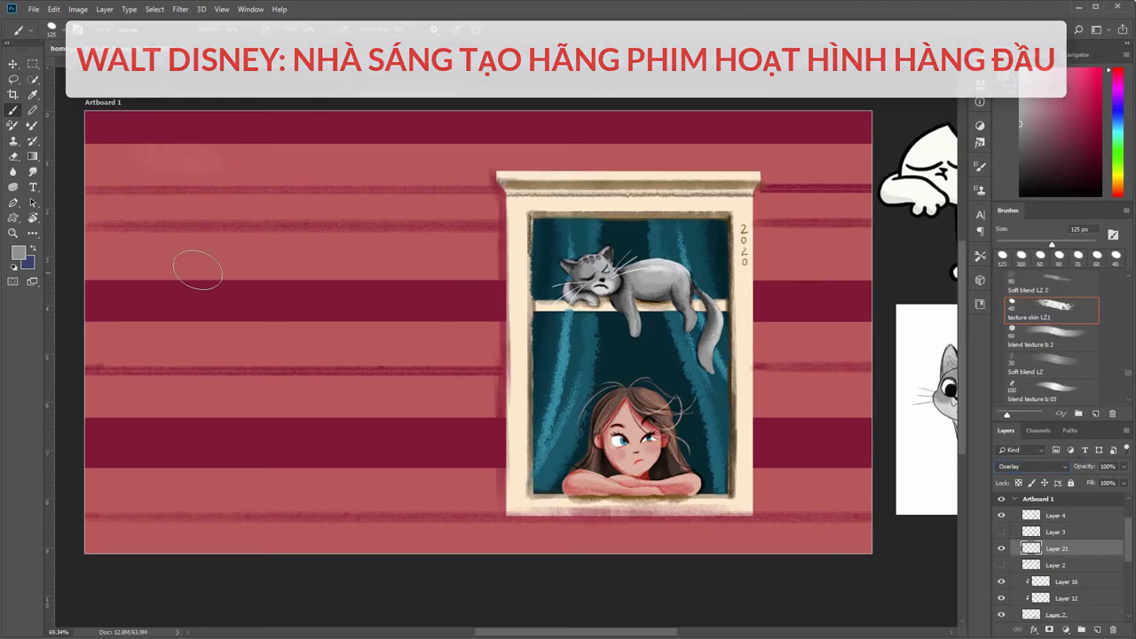
{"action": "left_click", "coordinate": [1030, 466]}
{"action": "left_click", "coordinate": [1029, 204]}
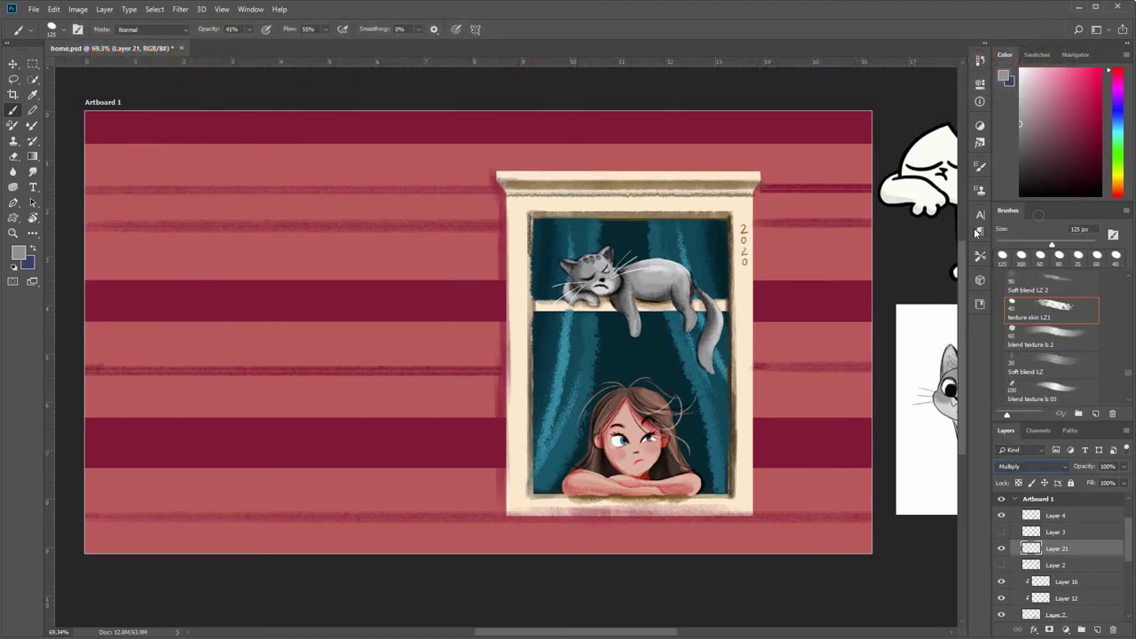
- Paint soft dark leafy shadows over the siding's top-left with the 500 px brush
{"action": "left_click_drag", "start_coordinate": [165, 140], "coordinate": [165, 185]}
{"action": "key", "text": "bracketright"}
{"action": "key", "text": "bracketright"}
{"action": "key", "text": "bracketright"}
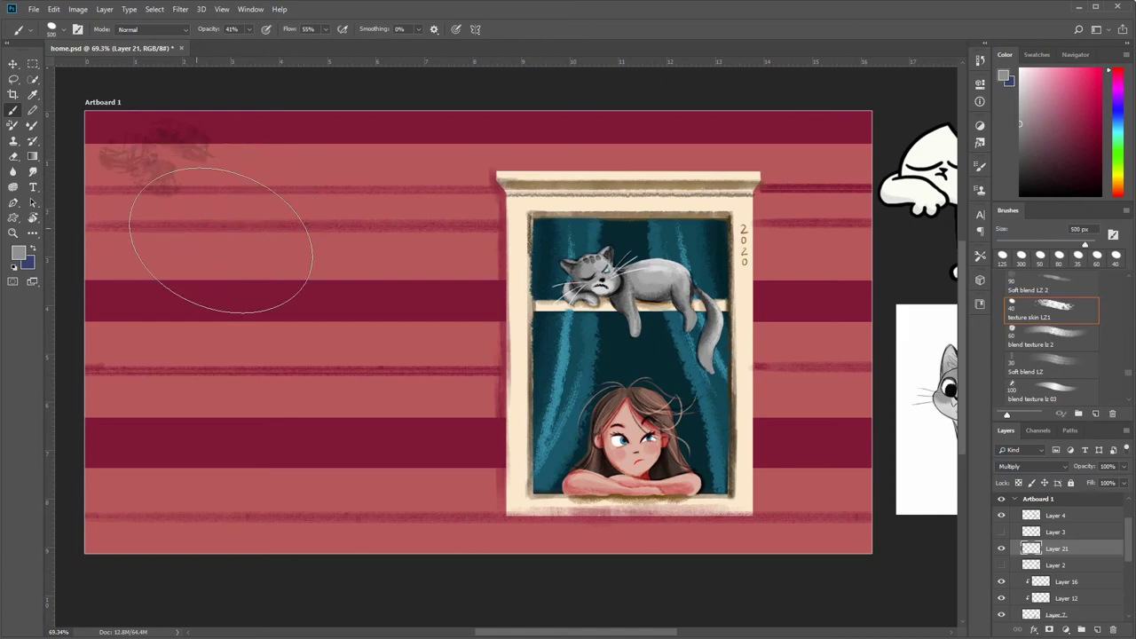
{"action": "mouse_move", "coordinate": [221, 240]}
{"action": "left_mouse_down"}
{"action": "mouse_move", "coordinate": [254, 152]}
{"action": "mouse_move", "coordinate": [113, 329]}
{"action": "left_mouse_up"}
{"action": "mouse_move", "coordinate": [277, 224]}
{"action": "left_mouse_down"}
{"action": "mouse_move", "coordinate": [420, 269]}
{"action": "mouse_move", "coordinate": [228, 375]}
{"action": "mouse_move", "coordinate": [292, 241]}
{"action": "mouse_move", "coordinate": [436, 286]}
{"action": "left_mouse_up"}
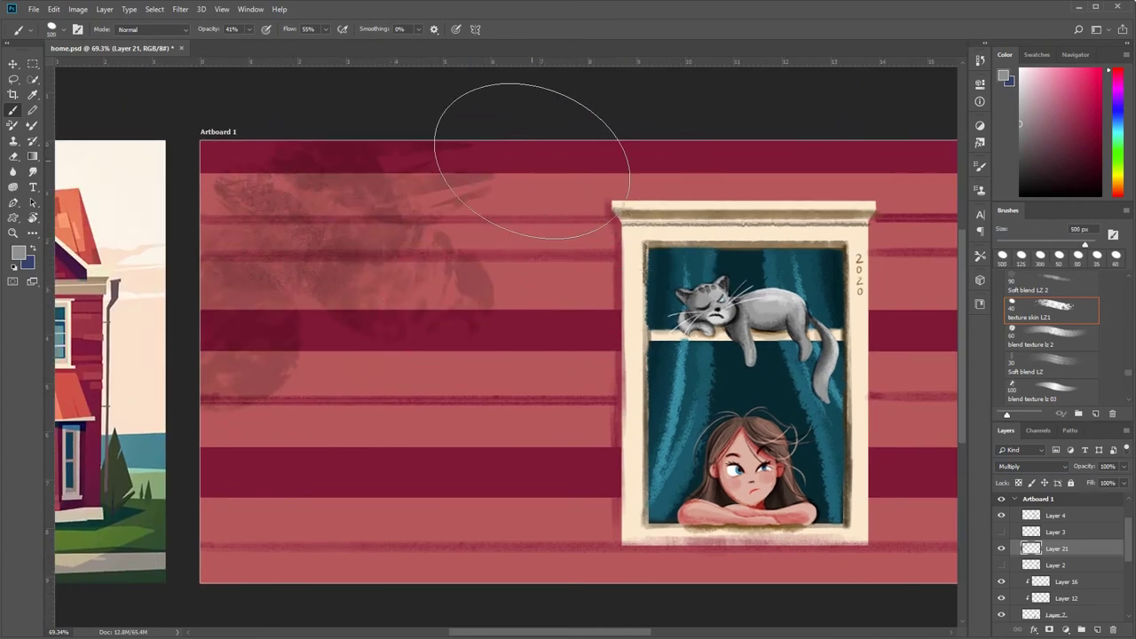
{"action": "key", "text": "ctrl+alt+z"}
{"action": "key", "text": "ctrl+alt+z"}
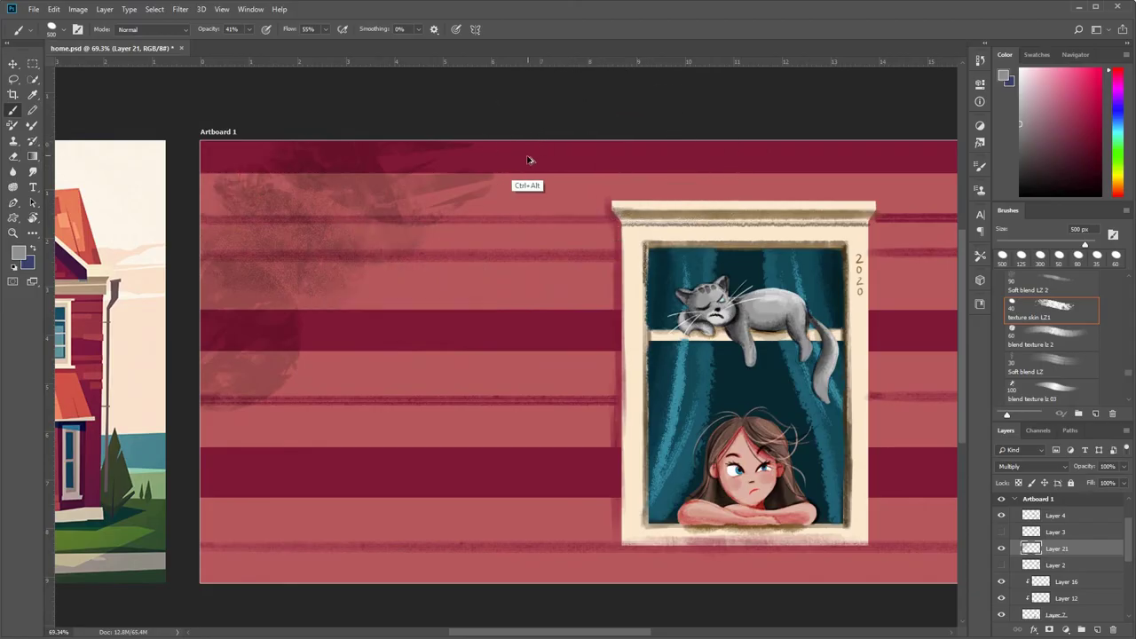
{"action": "left_click_drag", "start_coordinate": [266, 293], "coordinate": [330, 178]}
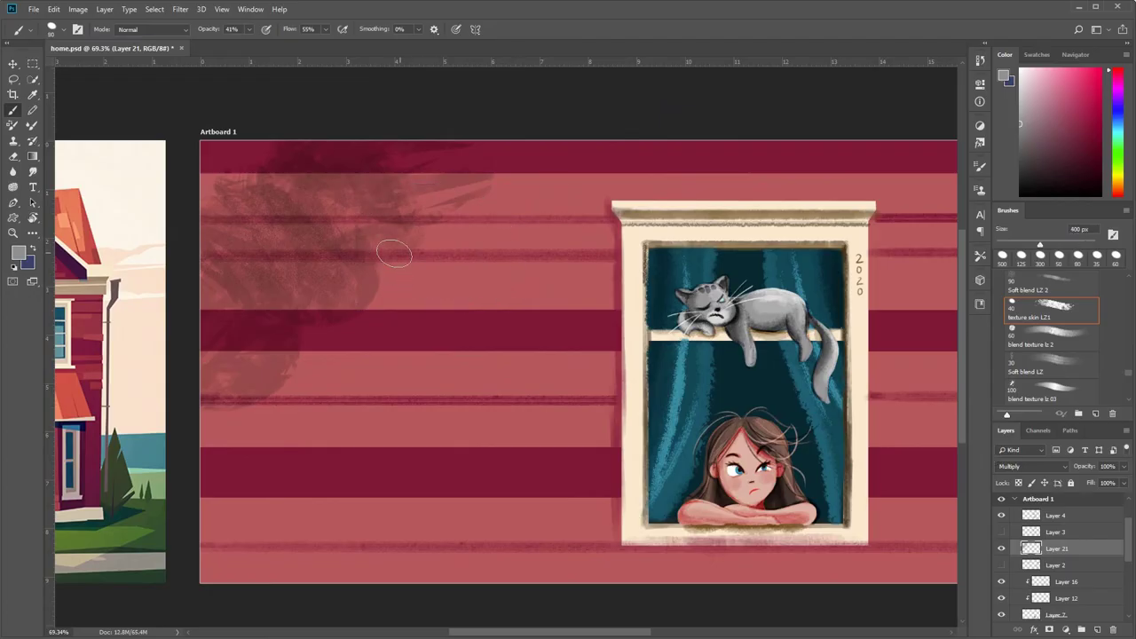
{"action": "scroll", "coordinate": [403, 413], "scroll_direction": "down", "scroll_amount": 2}
{"action": "scroll", "coordinate": [442, 263], "scroll_direction": "up", "scroll_amount": 3}
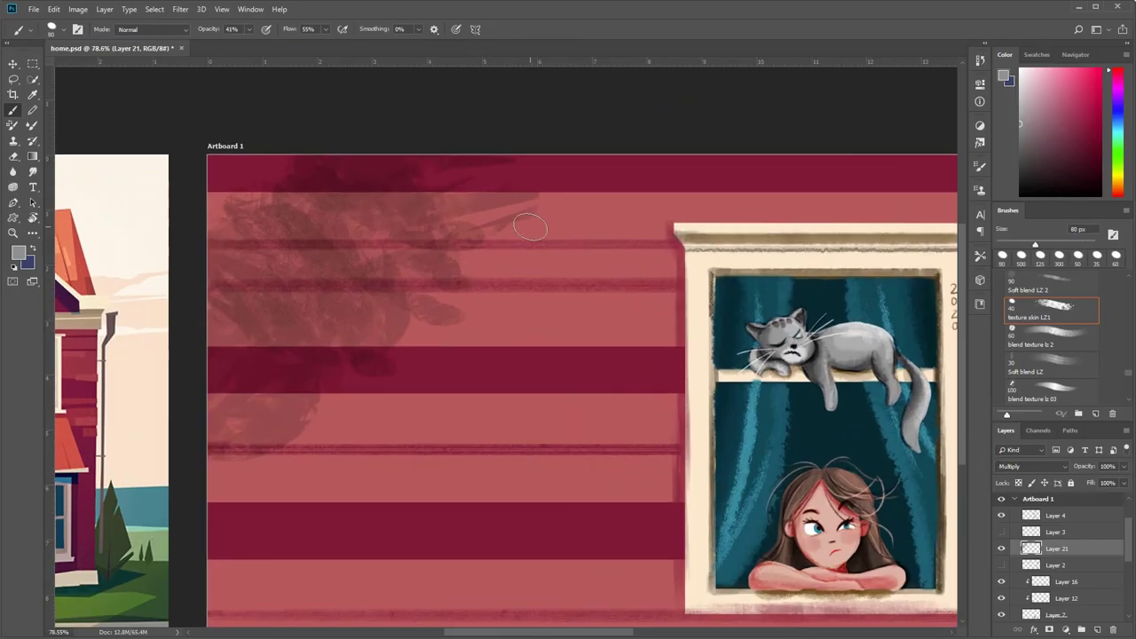
{"action": "left_click", "coordinate": [1097, 628]}
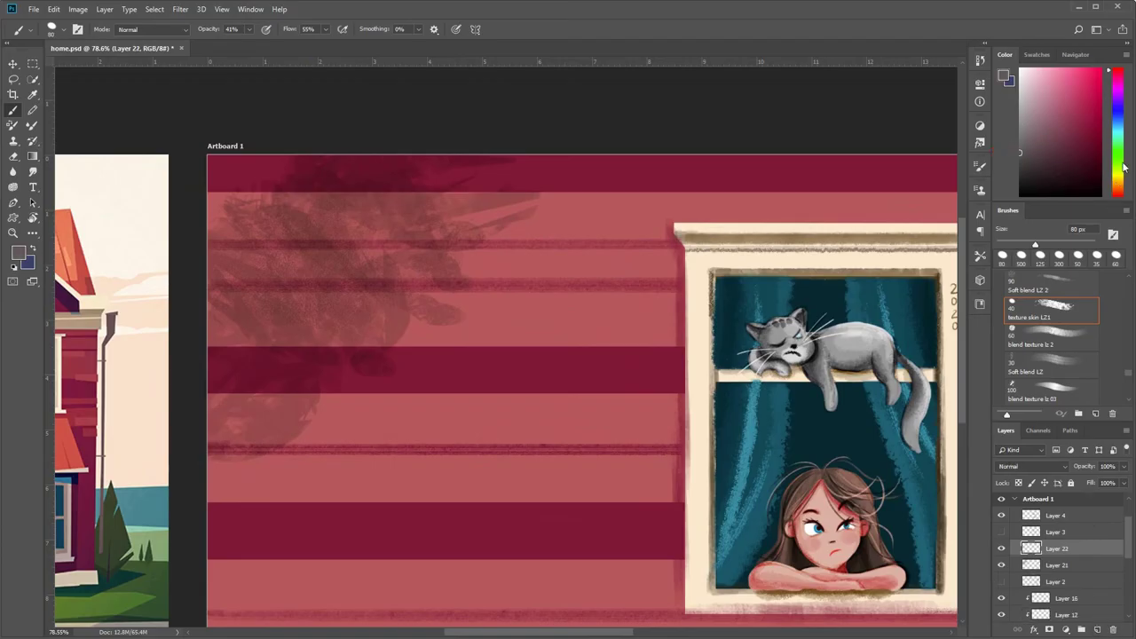
- Sample dark green from the house reference and set a 50 px brush at 77% opacity
{"action": "left_click_drag", "start_coordinate": [202, 399], "coordinate": [327, 322]}
{"action": "left_click", "coordinate": [246, 463], "text": "alt"}
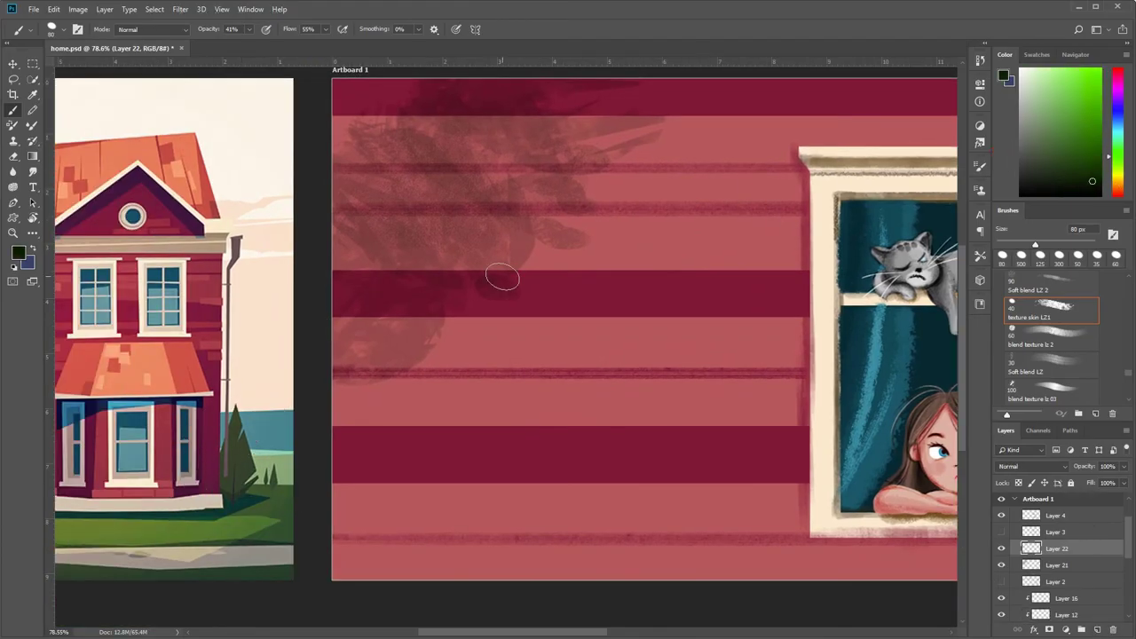
{"action": "left_click_drag", "start_coordinate": [502, 278], "coordinate": [408, 410]}
{"action": "key", "text": "bracketleft"}
{"action": "key", "text": "bracketleft"}
{"action": "key", "text": "bracketleft"}
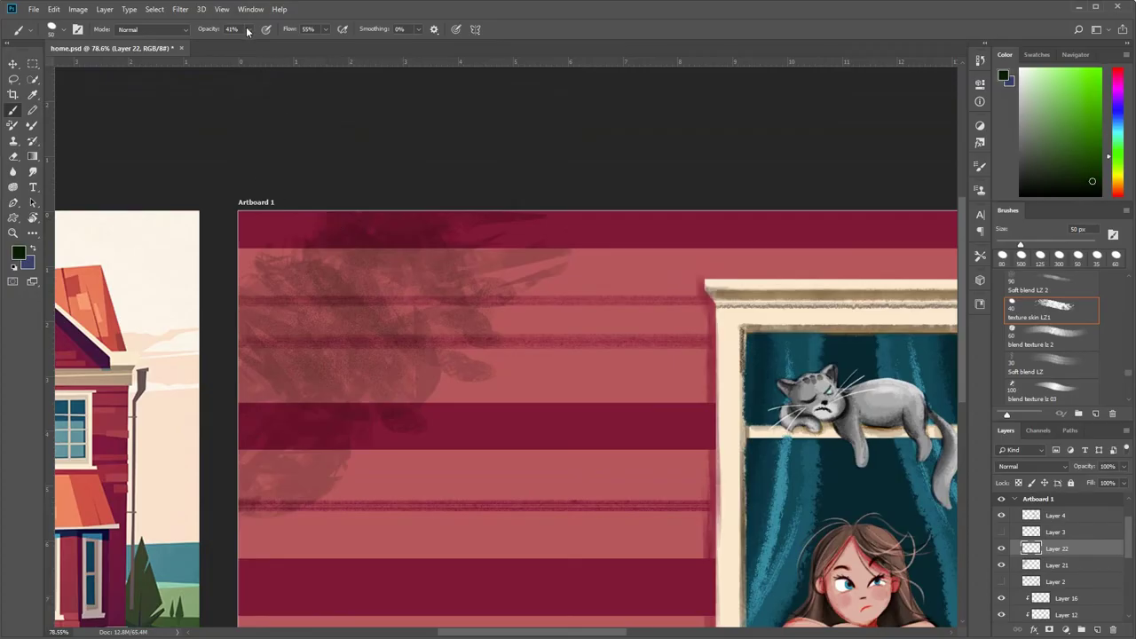
{"action": "left_click_drag", "start_coordinate": [246, 31], "coordinate": [267, 44]}
- Paint a thin 30 px branch with twigs reaching in from the top-left corner
{"action": "mouse_move", "coordinate": [253, 217]}
{"action": "left_mouse_down"}
{"action": "mouse_move", "coordinate": [377, 282]}
{"action": "mouse_move", "coordinate": [306, 243]}
{"action": "left_mouse_up"}
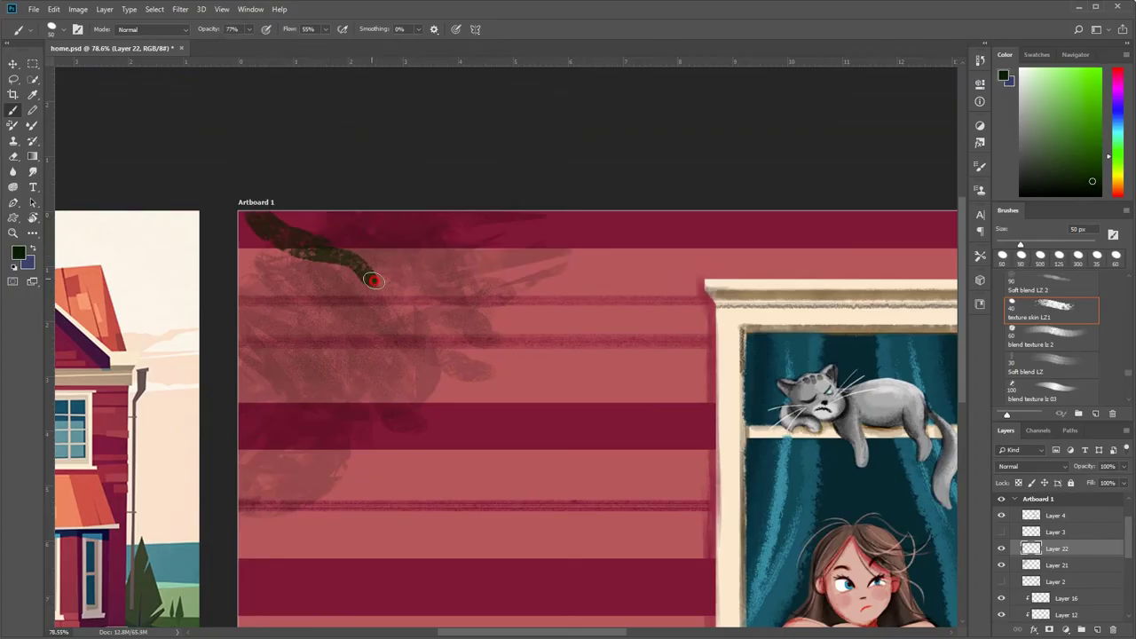
{"action": "left_click_drag", "start_coordinate": [373, 281], "coordinate": [521, 265]}
{"action": "scroll", "coordinate": [470, 266], "scroll_direction": "down", "scroll_amount": 3}
{"action": "scroll", "coordinate": [470, 266], "scroll_direction": "up", "scroll_amount": 2}
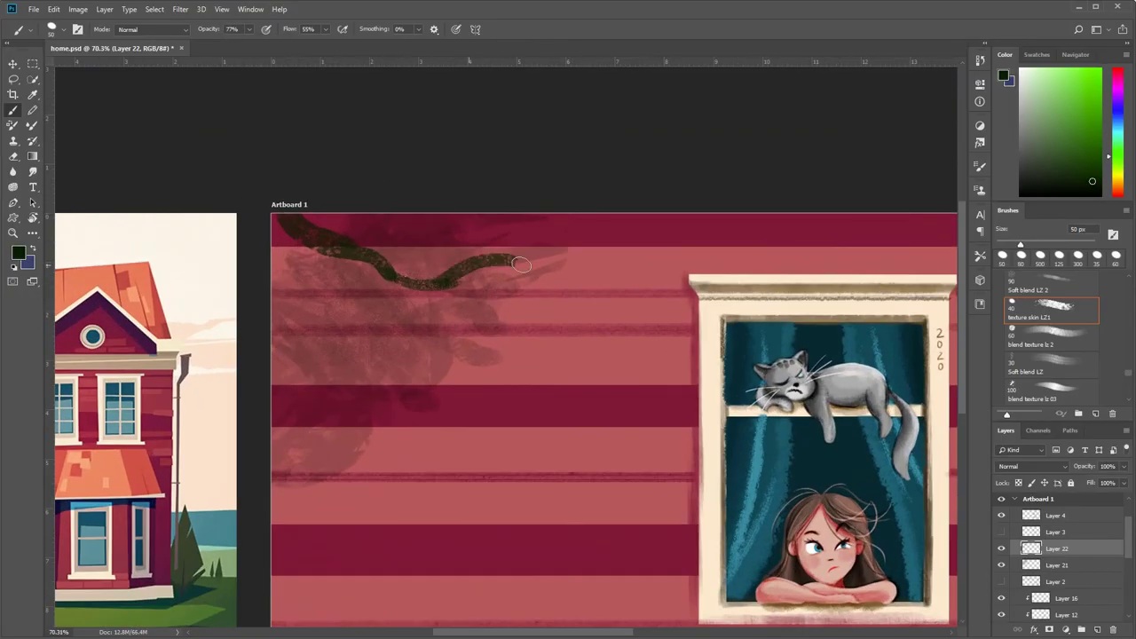
{"action": "key", "text": "ctrl+z"}
{"action": "key", "text": "bracketleft"}
{"action": "key", "text": "bracketleft"}
{"action": "left_click_drag", "start_coordinate": [421, 282], "coordinate": [511, 259]}
{"action": "left_click_drag", "start_coordinate": [470, 270], "coordinate": [515, 284]}
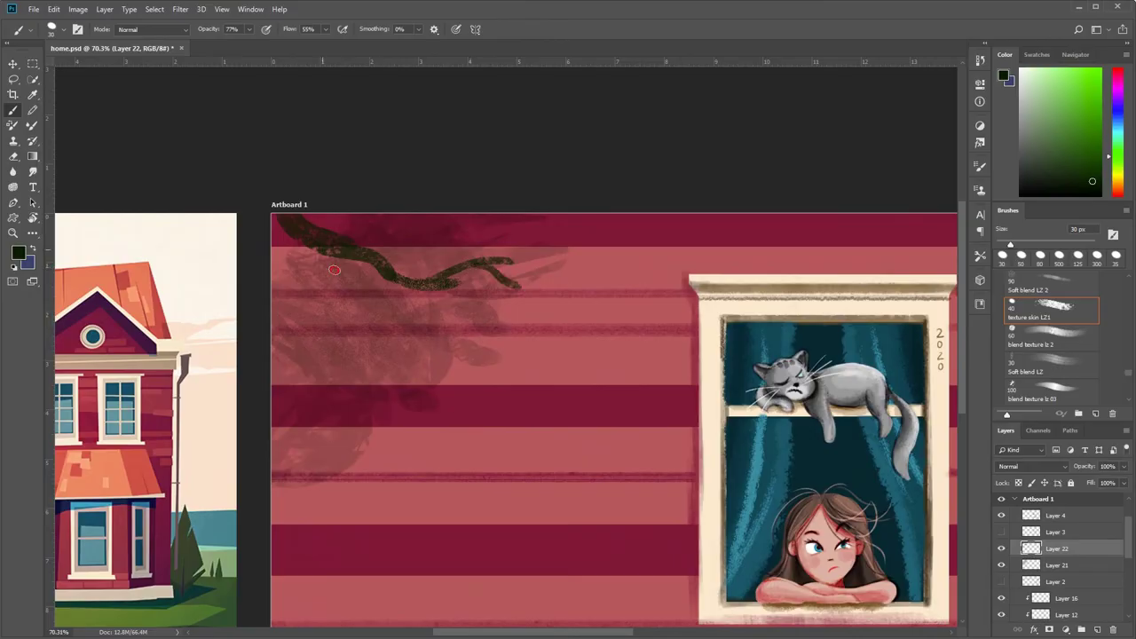
{"action": "mouse_move", "coordinate": [334, 269]}
{"action": "left_mouse_down"}
{"action": "mouse_move", "coordinate": [408, 334]}
{"action": "mouse_move", "coordinate": [414, 377]}
{"action": "left_mouse_up"}
{"action": "key", "text": "ctrl+z"}
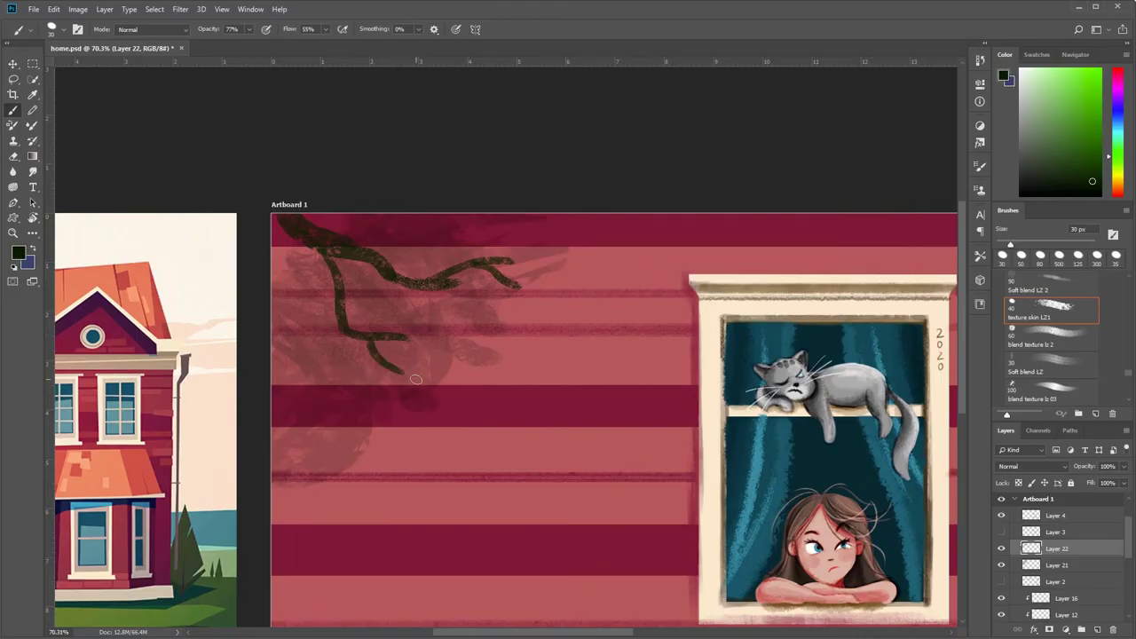
{"action": "left_click_drag", "start_coordinate": [341, 273], "coordinate": [291, 331]}
{"action": "scroll", "coordinate": [307, 400], "scroll_direction": "down", "scroll_amount": 5}
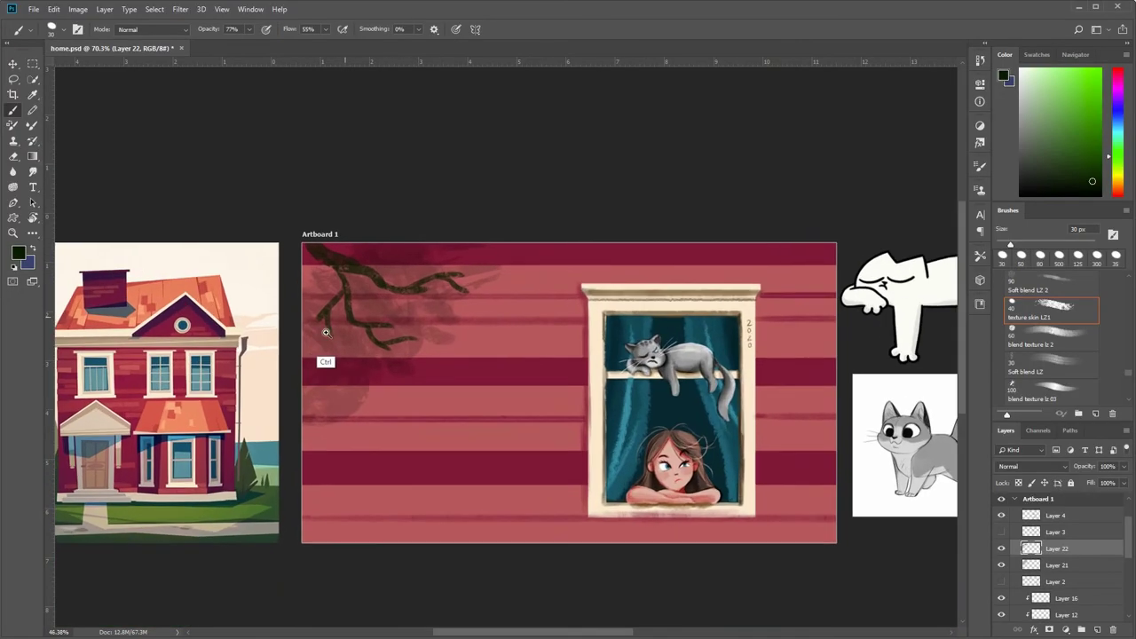
{"action": "scroll", "coordinate": [357, 254], "scroll_direction": "up", "scroll_amount": 5}
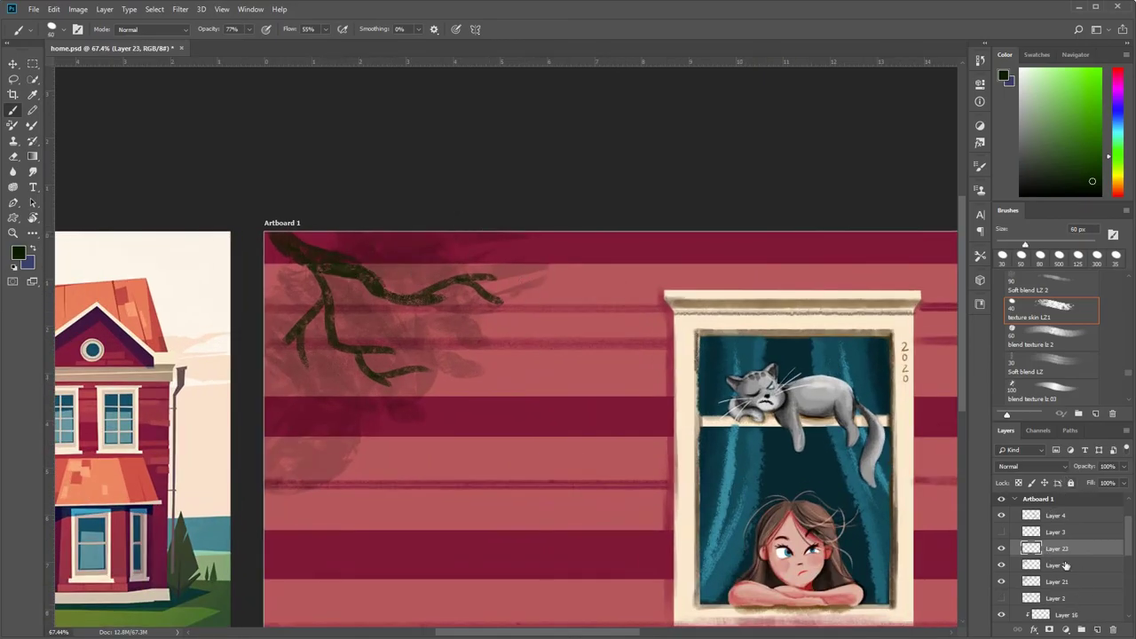
- Recolour the branch on Layer 22 with Hue +180, Lightness -33, and a darkening Curves
{"action": "left_click", "coordinate": [1056, 566]}
{"action": "key", "text": "ctrl+u"}
{"action": "left_click_drag", "start_coordinate": [945, 232], "coordinate": [927, 238]}
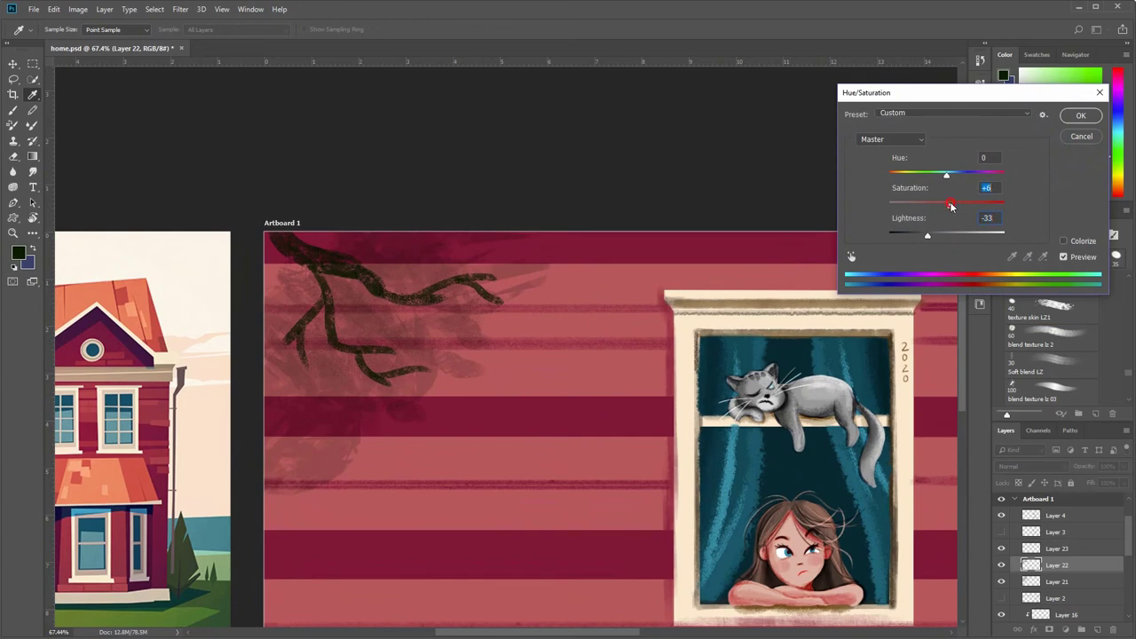
{"action": "left_click_drag", "start_coordinate": [945, 175], "coordinate": [1003, 175]}
{"action": "left_click", "coordinate": [1081, 116]}
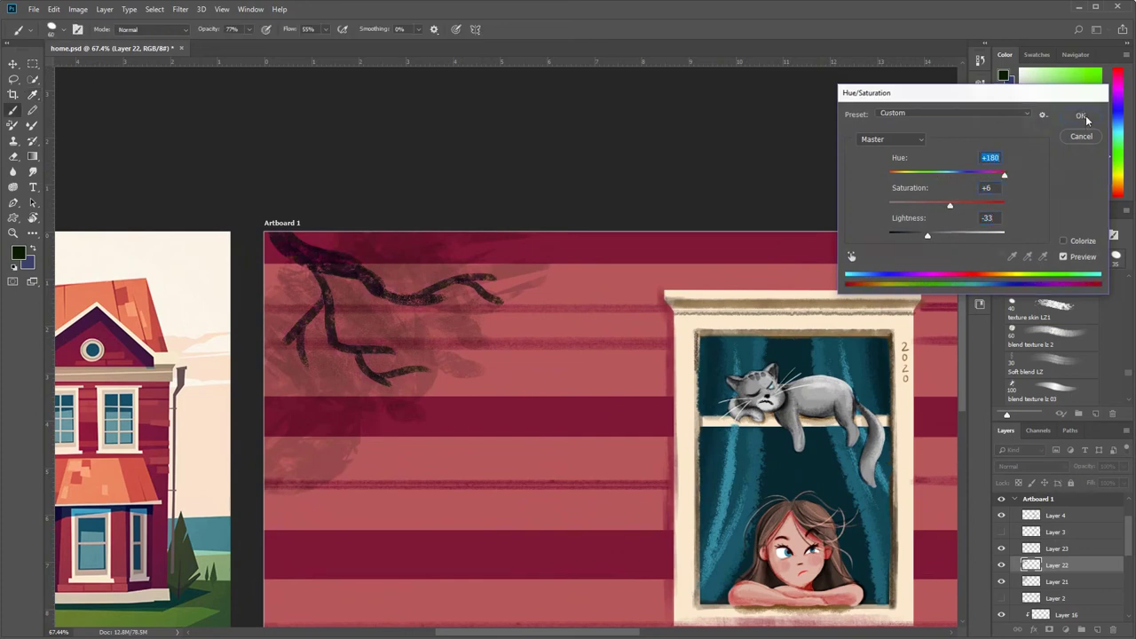
{"action": "key", "text": "ctrl+m"}
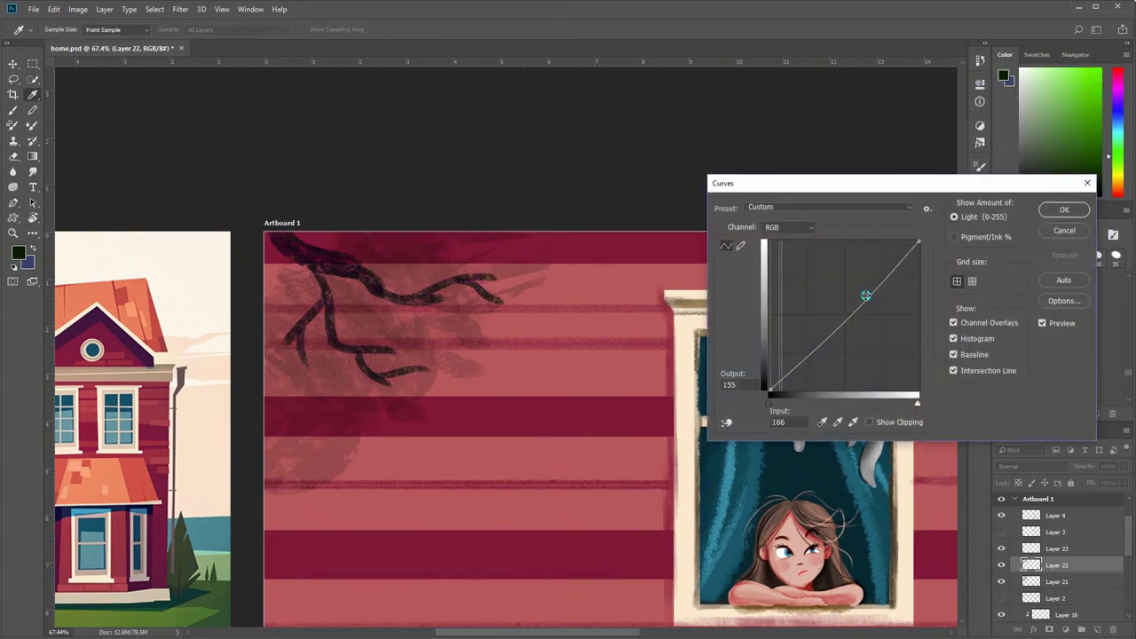
{"action": "left_click_drag", "start_coordinate": [858, 294], "coordinate": [832, 309]}
{"action": "key", "text": "Return"}
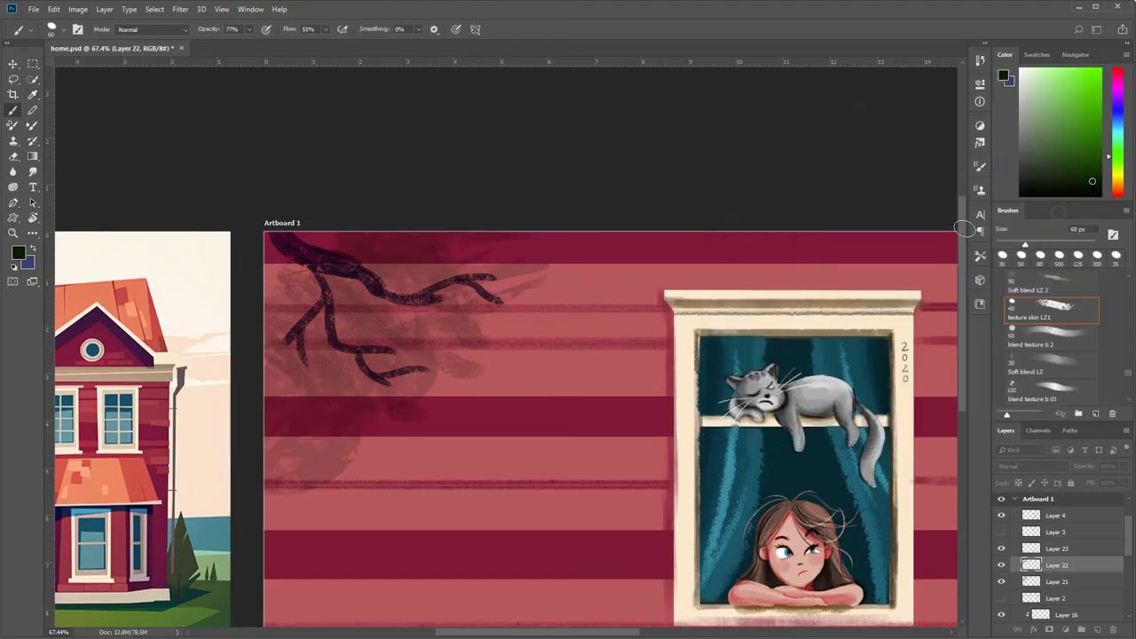
- Paint dark green leaf dabs along the lower branches on Layer 23
{"action": "left_click", "coordinate": [1056, 548]}
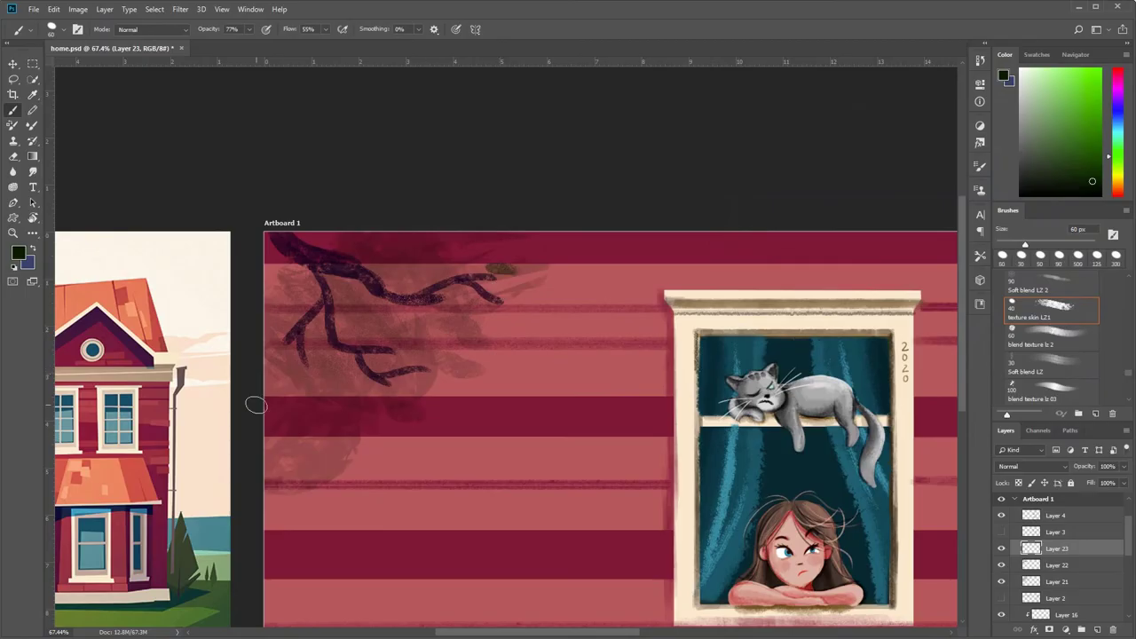
{"action": "left_click", "coordinate": [203, 586], "text": "alt"}
{"action": "mouse_move", "coordinate": [441, 275]}
{"action": "left_mouse_down"}
{"action": "mouse_move", "coordinate": [474, 284]}
{"action": "mouse_move", "coordinate": [456, 336]}
{"action": "left_mouse_up"}
{"action": "mouse_move", "coordinate": [369, 321]}
{"action": "left_mouse_down"}
{"action": "mouse_move", "coordinate": [390, 354]}
{"action": "mouse_move", "coordinate": [410, 346]}
{"action": "mouse_move", "coordinate": [440, 366]}
{"action": "left_mouse_up"}
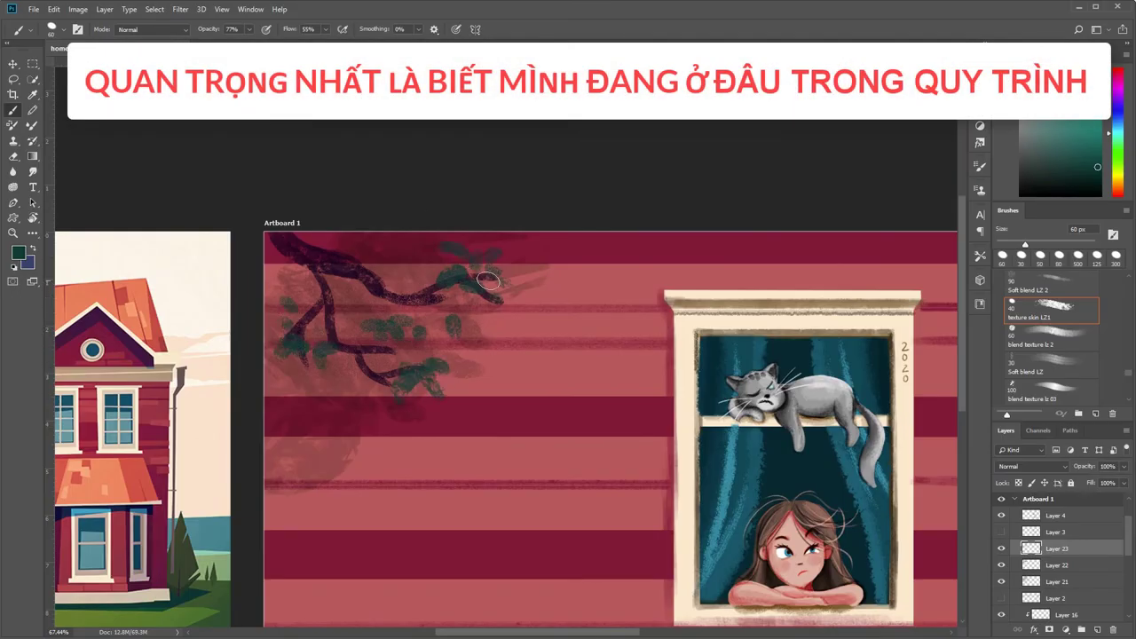
{"action": "scroll", "coordinate": [504, 278], "scroll_direction": "down", "scroll_amount": 5}
{"action": "scroll", "coordinate": [621, 278], "scroll_direction": "up", "scroll_amount": 4}
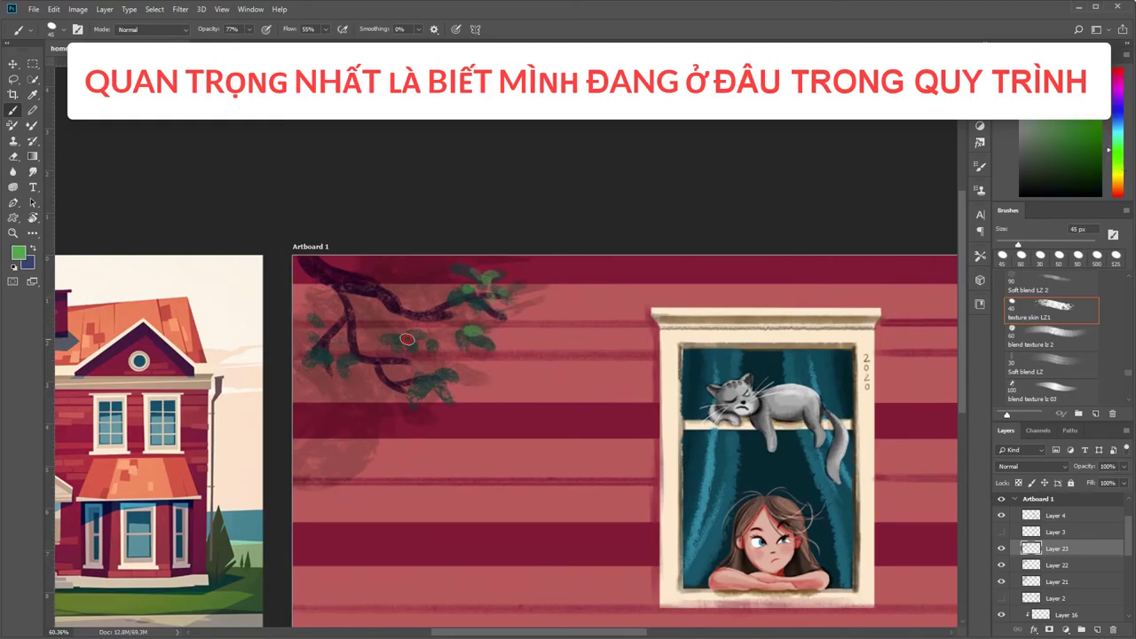
{"action": "left_click_drag", "start_coordinate": [406, 339], "coordinate": [322, 361]}
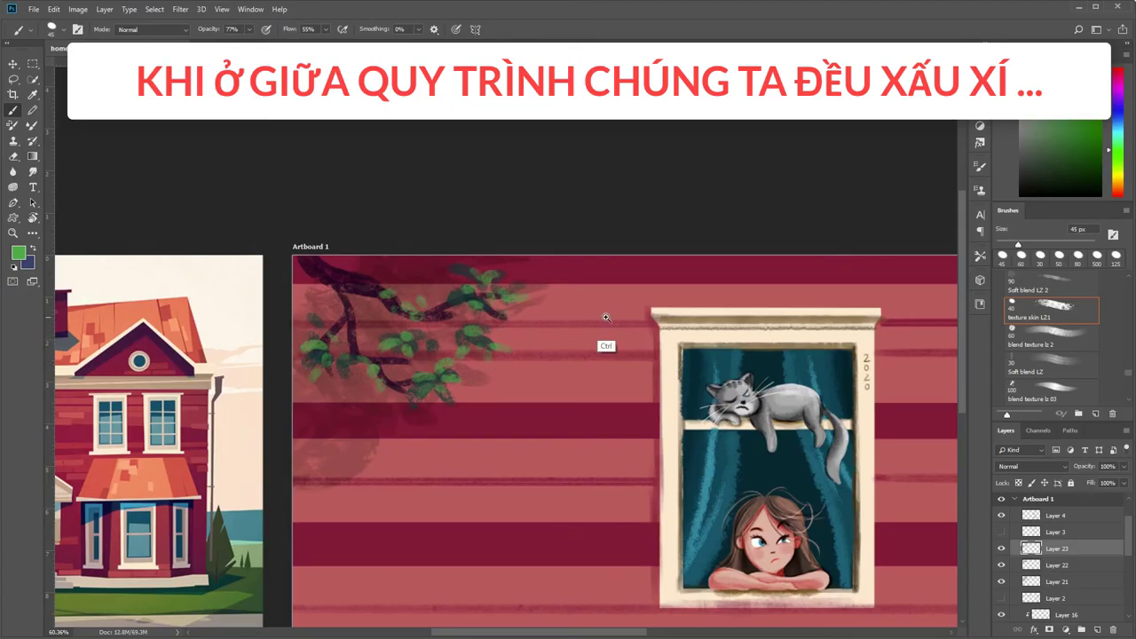
- Compare the branch layer on and off, then mix an olive green in the Color panel
{"action": "left_click_drag", "start_coordinate": [606, 318], "coordinate": [621, 318]}
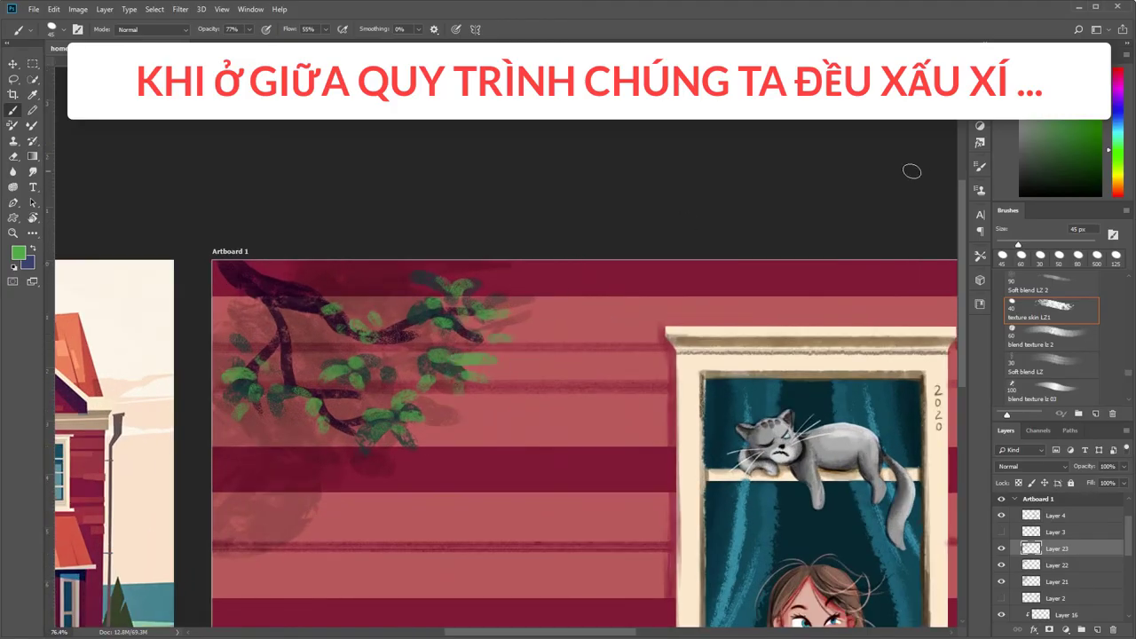
{"action": "left_click", "coordinate": [1001, 548]}
{"action": "left_click", "coordinate": [1001, 548]}
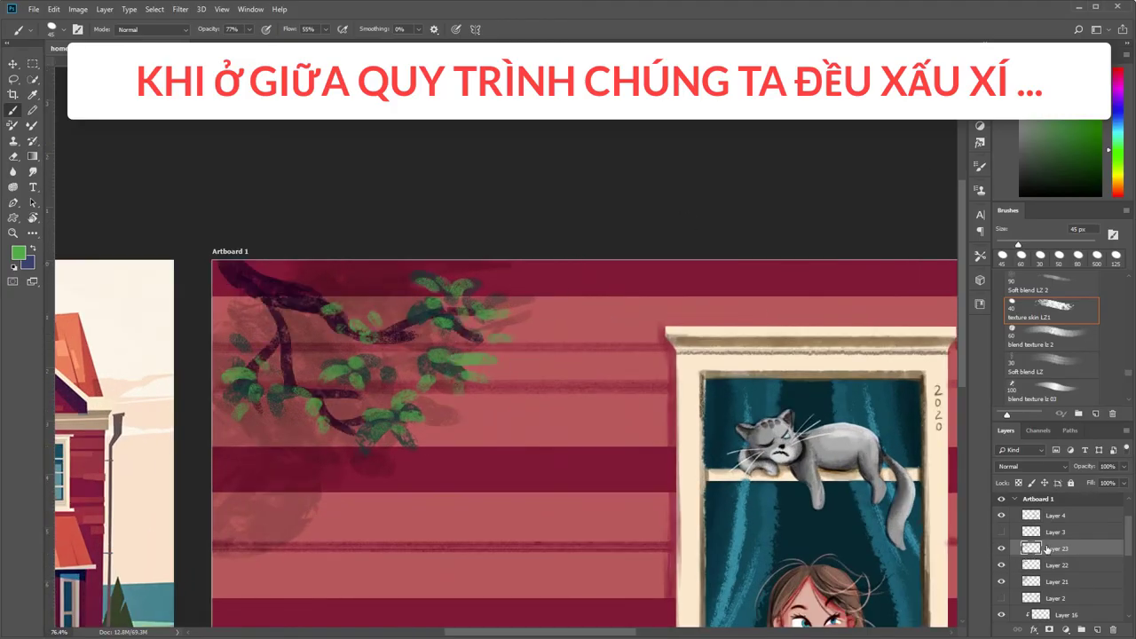
{"action": "left_click", "coordinate": [426, 358], "text": "alt"}
{"action": "left_click_drag", "start_coordinate": [1118, 190], "coordinate": [1119, 179]}
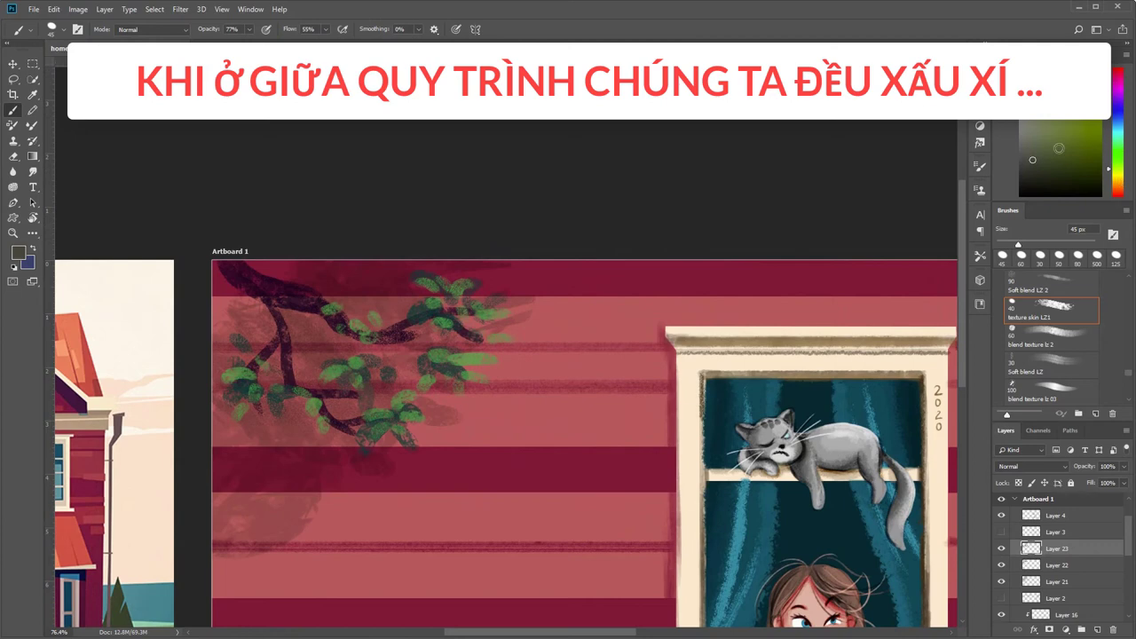
{"action": "left_click", "coordinate": [1043, 162]}
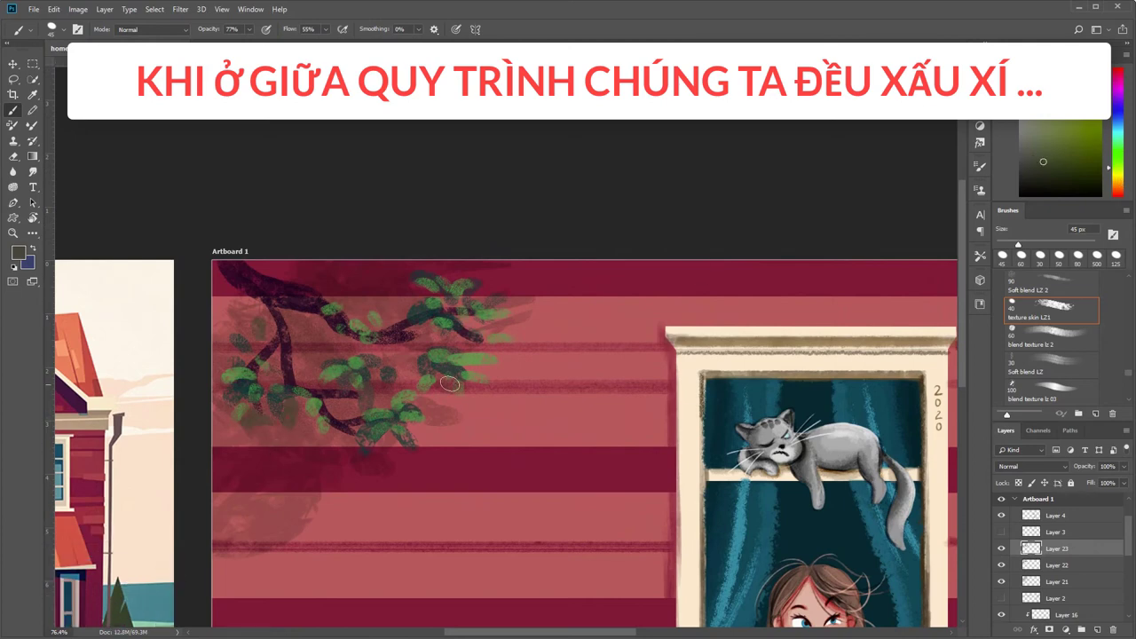
{"action": "scroll", "coordinate": [487, 382], "scroll_direction": "down", "scroll_amount": 1}
{"action": "scroll", "coordinate": [487, 382], "scroll_direction": "down", "scroll_amount": 1}
- Lighten the branch's Multiply cast shadow by lowering its opacity to 66%
{"action": "key", "text": "v"}
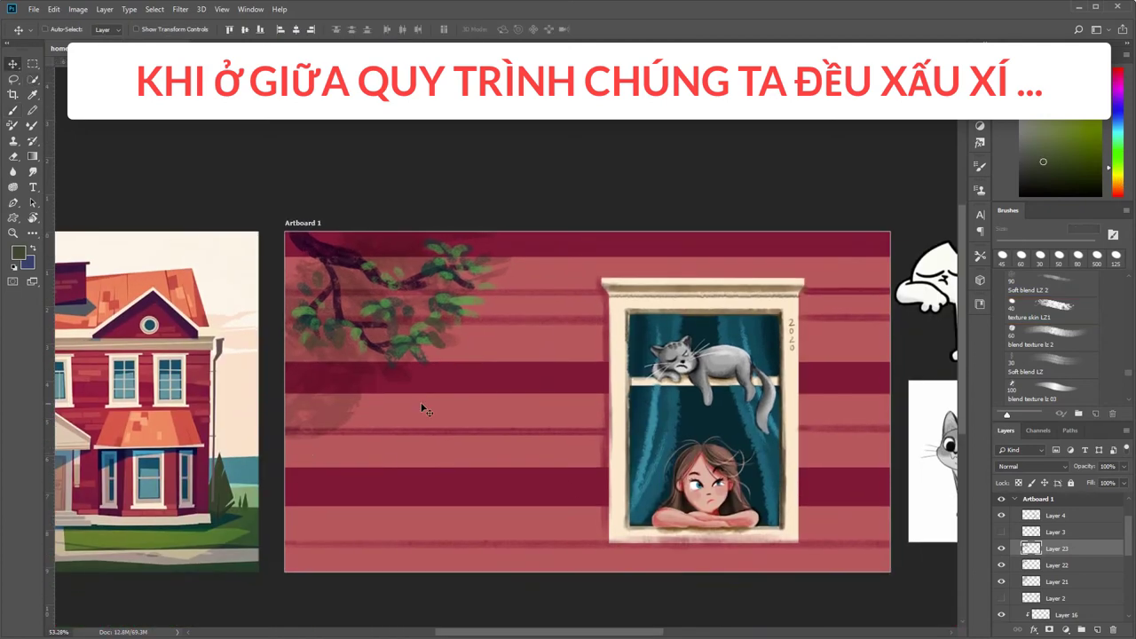
{"action": "left_click_drag", "start_coordinate": [319, 390], "coordinate": [347, 613]}
{"action": "key", "text": "ctrl+z"}
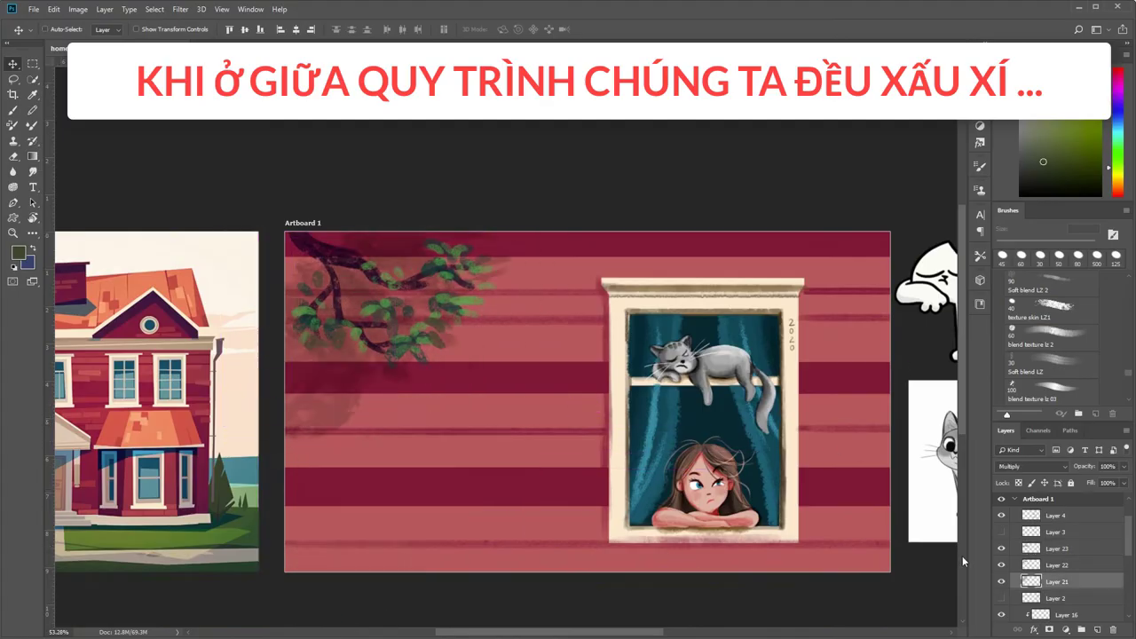
{"action": "left_click", "coordinate": [1029, 466]}
{"action": "left_click", "coordinate": [1079, 386]}
{"action": "left_click_drag", "start_coordinate": [1126, 469], "coordinate": [1094, 486]}
{"action": "left_click", "coordinate": [531, 334]}
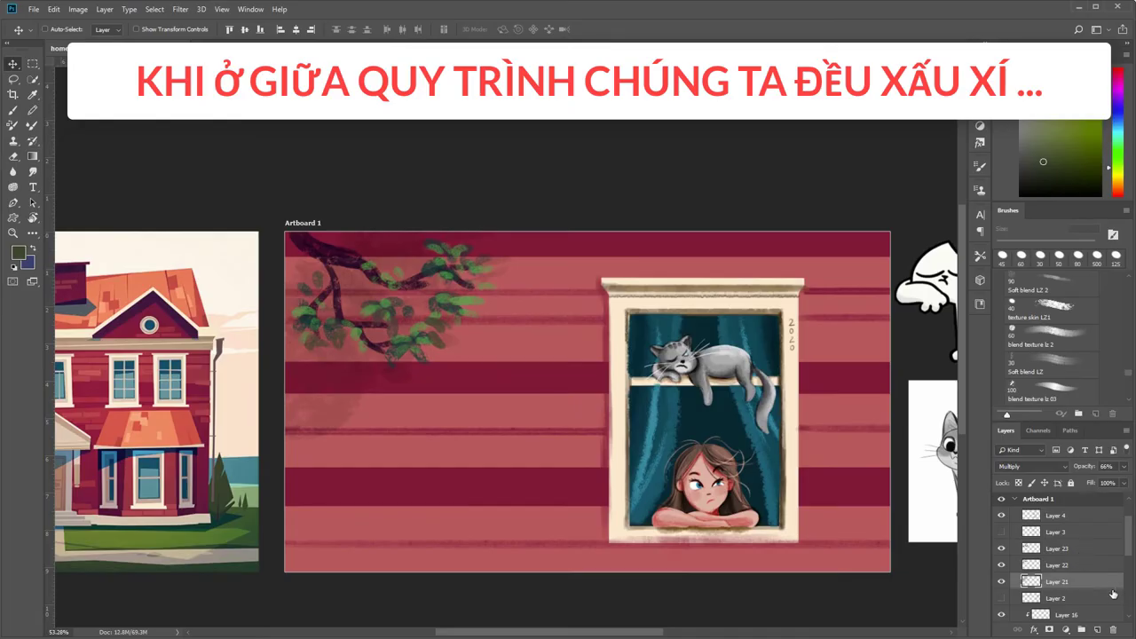
- Brush dark haze at 175 px on a new Multiply layer over the branch, left edge and top right
{"action": "left_click_drag", "start_coordinate": [588, 424], "coordinate": [536, 388]}
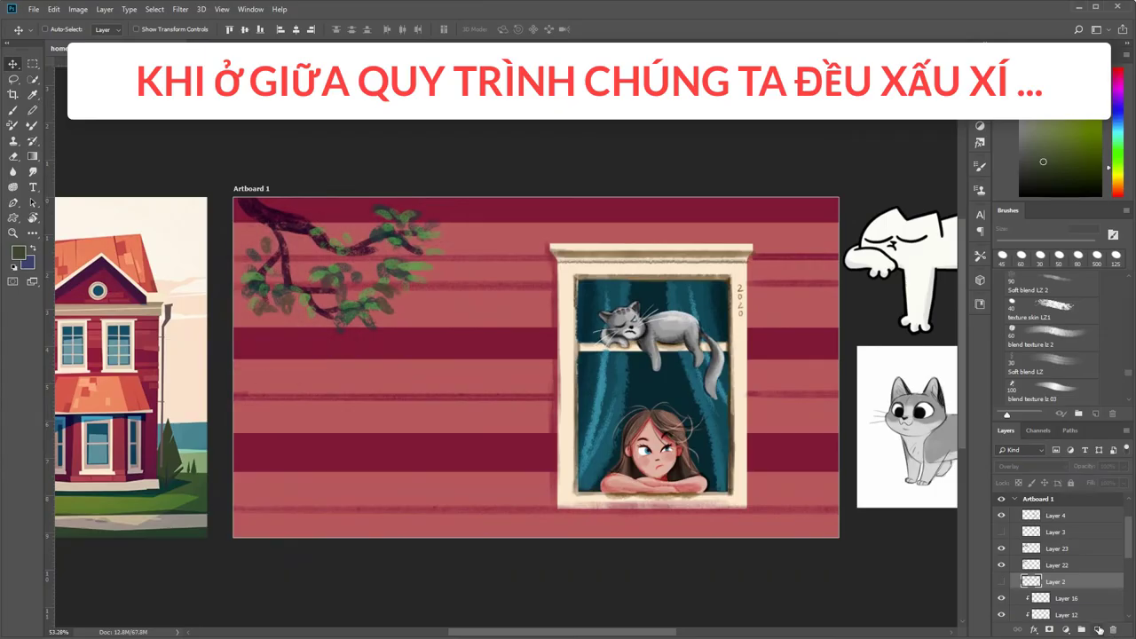
{"action": "key", "text": "bracketright"}
{"action": "key", "text": "bracketright"}
{"action": "key", "text": "bracketright"}
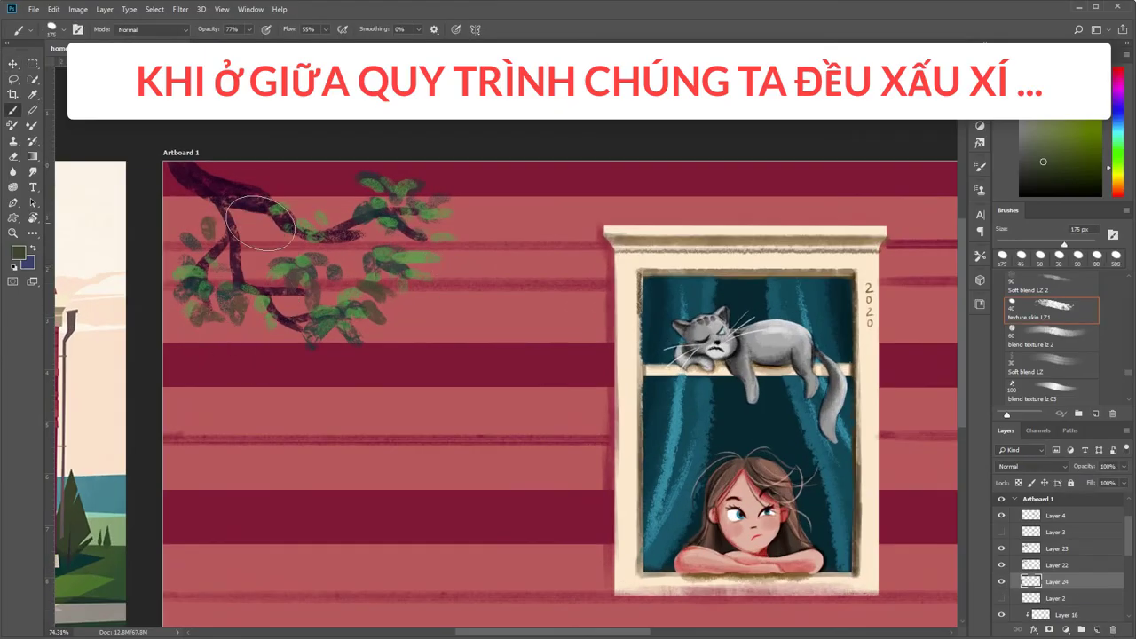
{"action": "left_click", "coordinate": [1029, 466]}
{"action": "left_click", "coordinate": [1029, 204]}
{"action": "left_click_drag", "start_coordinate": [177, 200], "coordinate": [213, 217]}
{"action": "left_click_drag", "start_coordinate": [164, 395], "coordinate": [191, 408]}
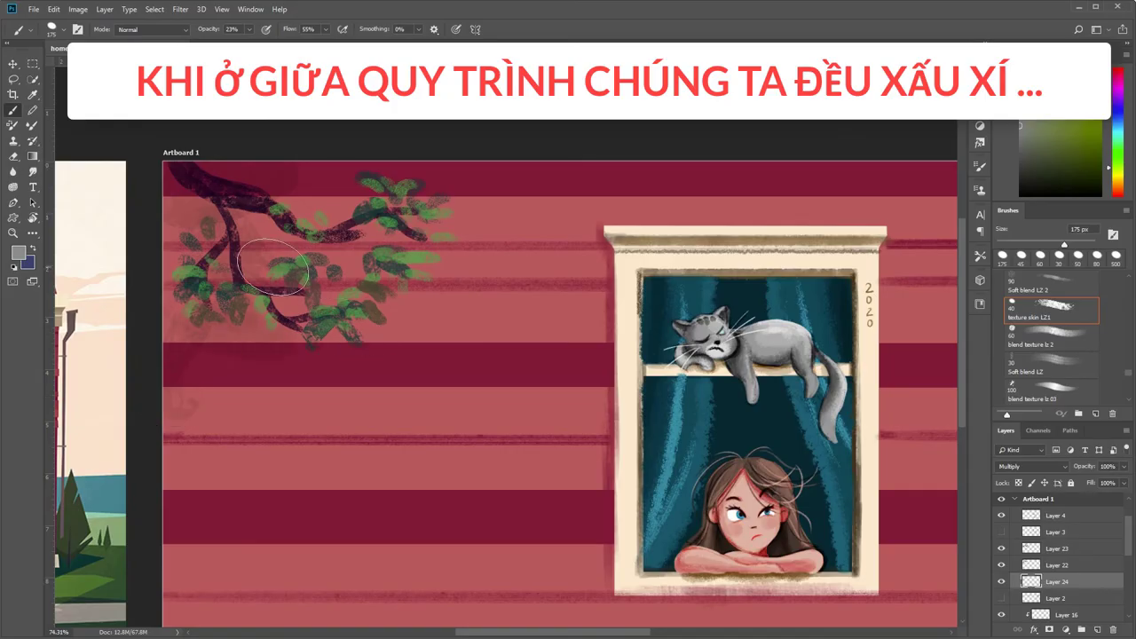
{"action": "mouse_move", "coordinate": [440, 177]}
{"action": "left_mouse_down"}
{"action": "mouse_move", "coordinate": [421, 255]}
{"action": "mouse_move", "coordinate": [453, 270]}
{"action": "left_mouse_up"}
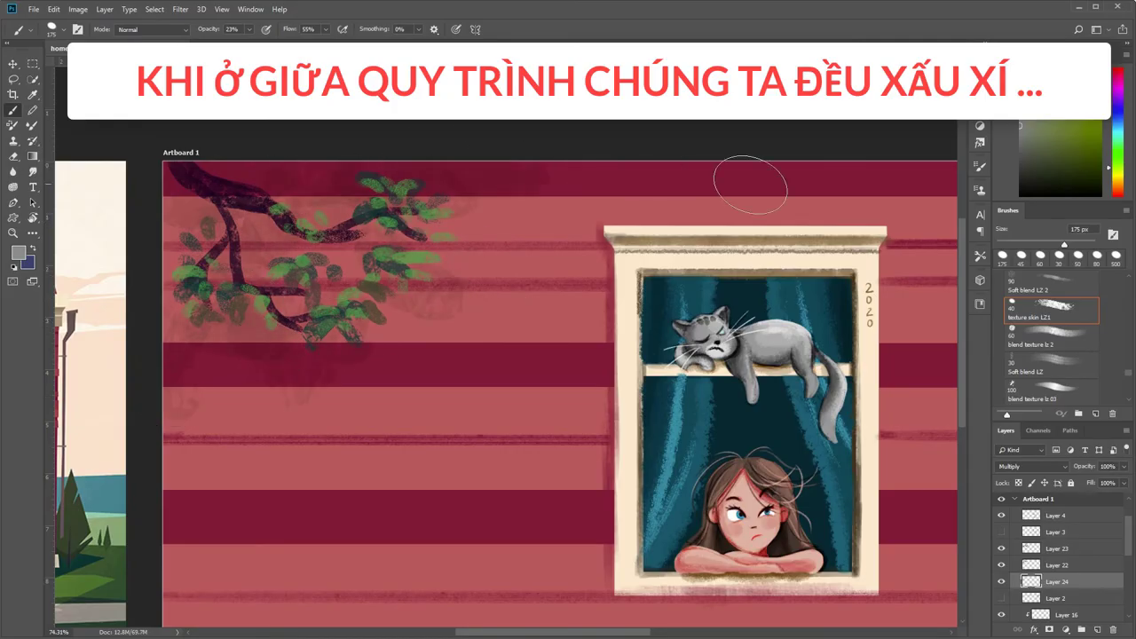
- Compare Layer 24's haze on and off, then add a new layer beneath it
{"action": "scroll", "coordinate": [647, 248], "scroll_direction": "down", "scroll_amount": 2}
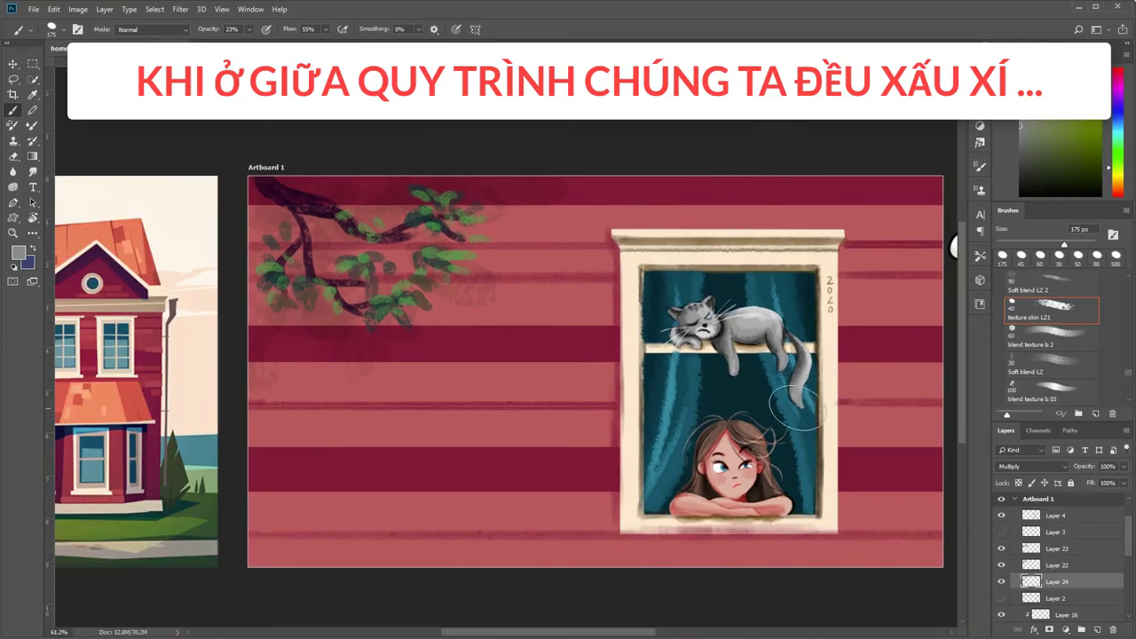
{"action": "left_click_drag", "start_coordinate": [553, 397], "coordinate": [501, 384]}
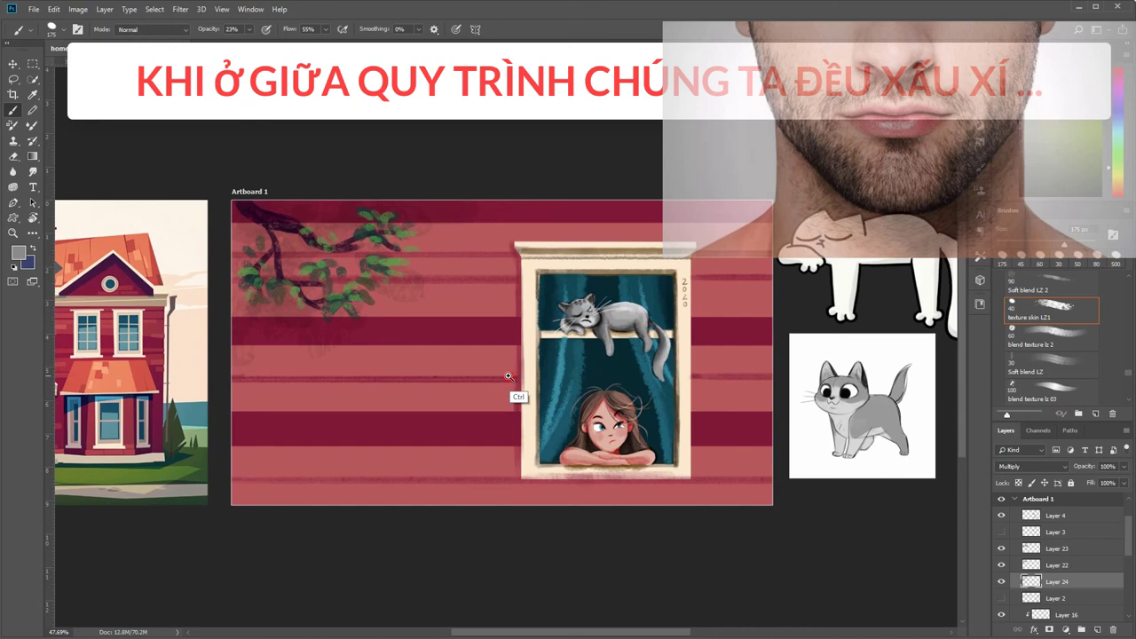
{"action": "left_click", "coordinate": [509, 376], "text": "ctrl"}
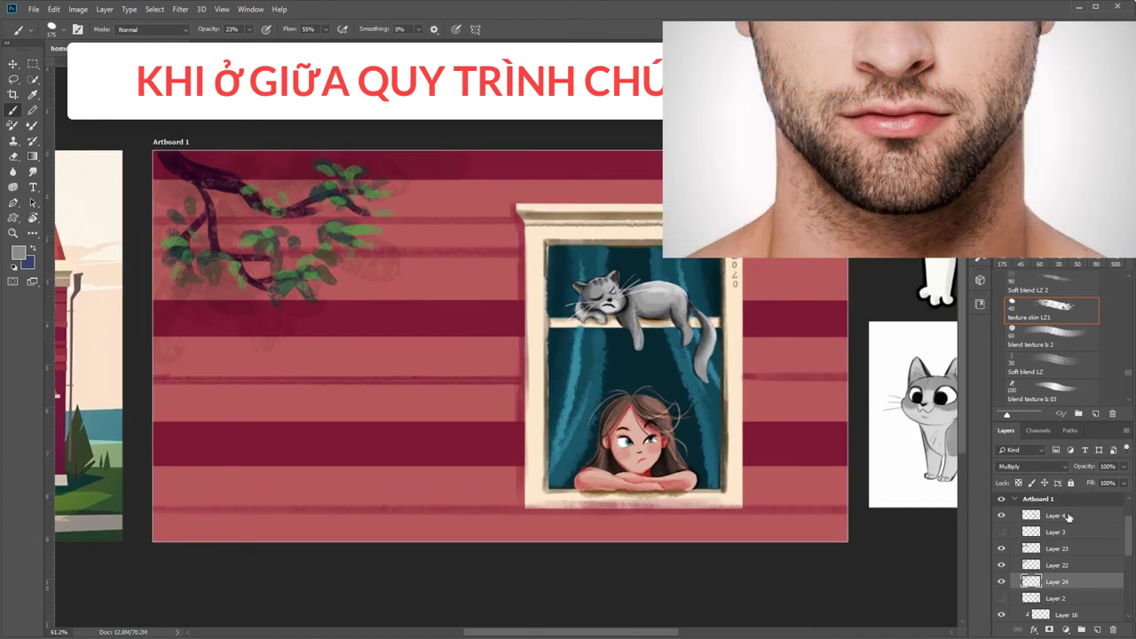
{"action": "scroll", "coordinate": [1017, 524], "scroll_direction": "down", "scroll_amount": 1}
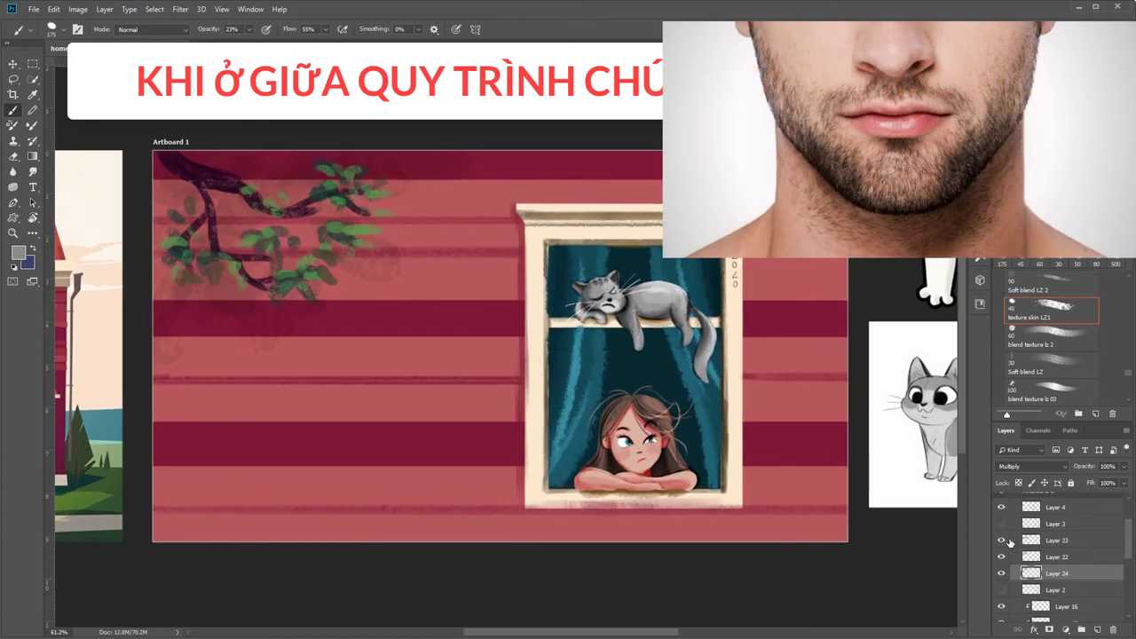
{"action": "left_click", "coordinate": [1011, 539], "text": "shift"}
{"action": "left_click", "coordinate": [1001, 574]}
{"action": "left_click", "coordinate": [1001, 573]}
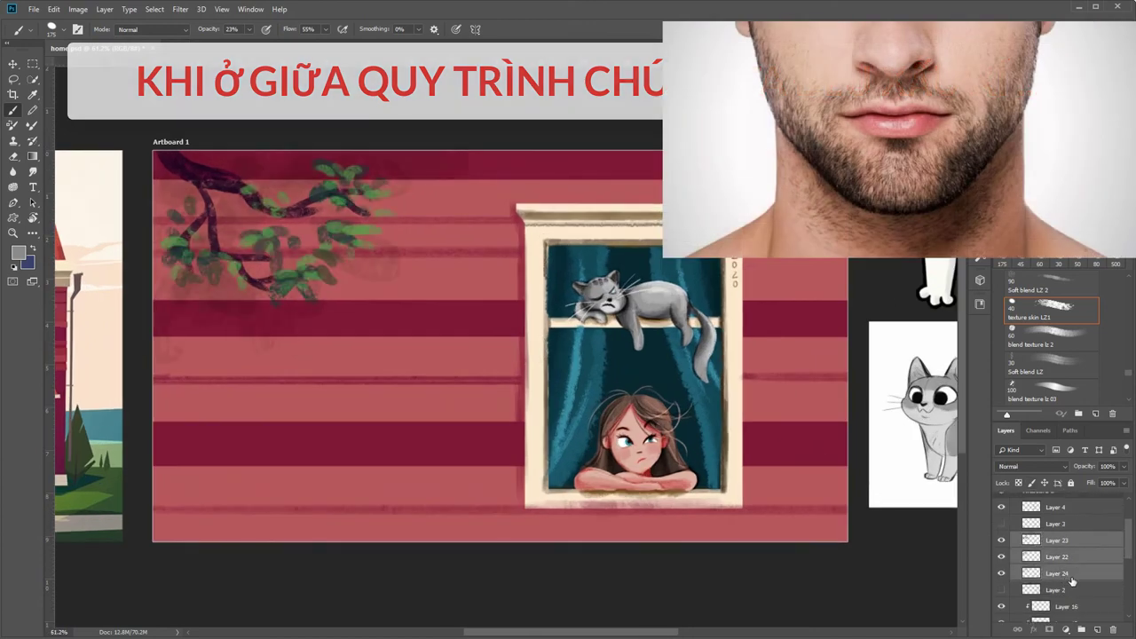
{"action": "left_click", "coordinate": [1105, 577]}
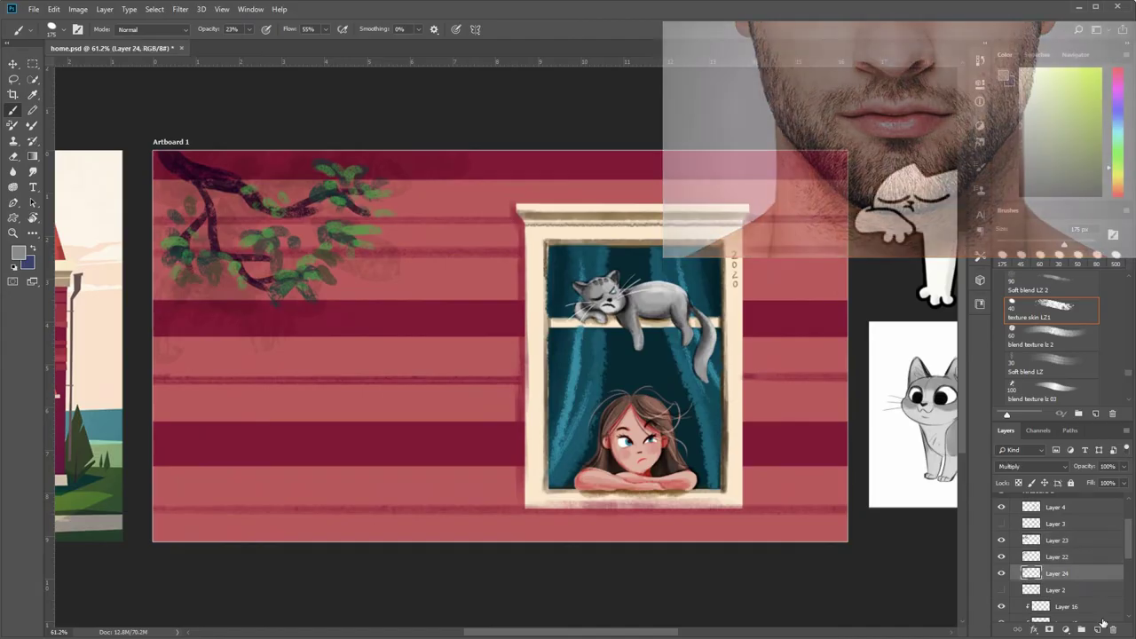
{"action": "left_click", "coordinate": [1103, 624]}
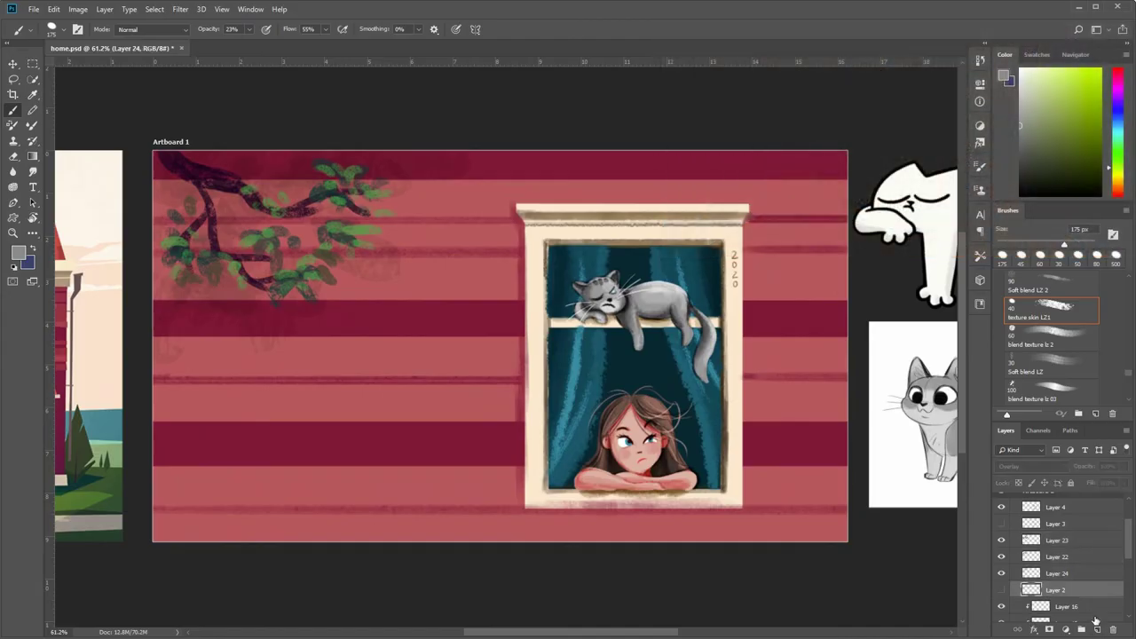
{"action": "left_click_drag", "start_coordinate": [628, 427], "coordinate": [556, 404]}
{"action": "left_click_drag", "start_coordinate": [1128, 378], "coordinate": [1132, 296]}
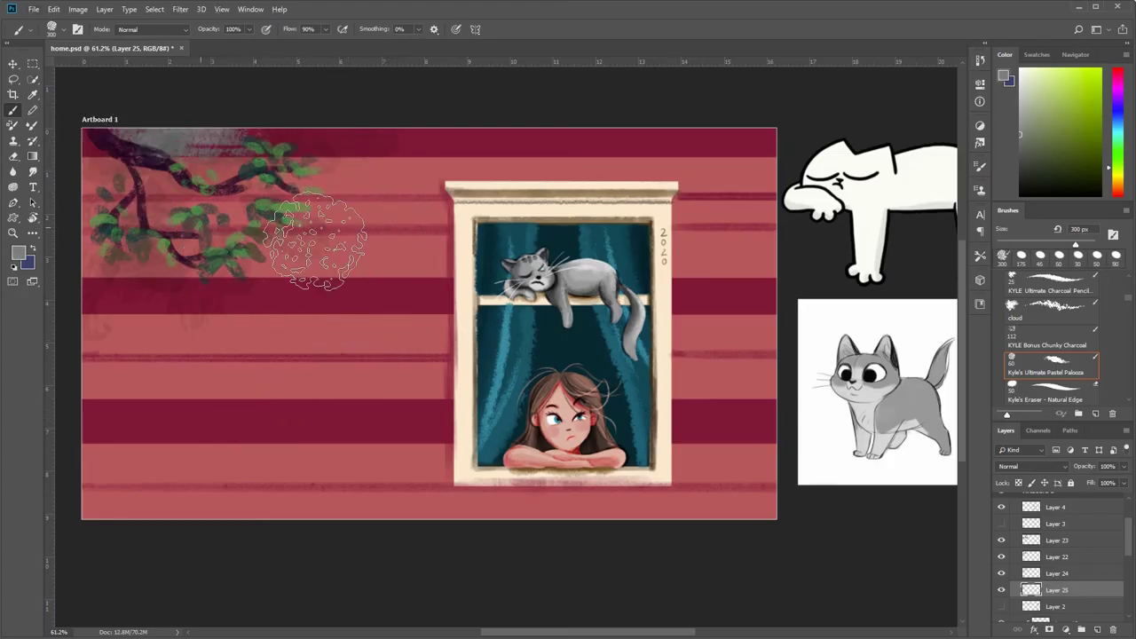
- Set Layer 25 to Multiply and lower the brush opacity to 37%
{"action": "mouse_move", "coordinate": [243, 122]}
{"action": "left_mouse_down"}
{"action": "mouse_move", "coordinate": [374, 118]}
{"action": "mouse_move", "coordinate": [233, 310]}
{"action": "left_mouse_up"}
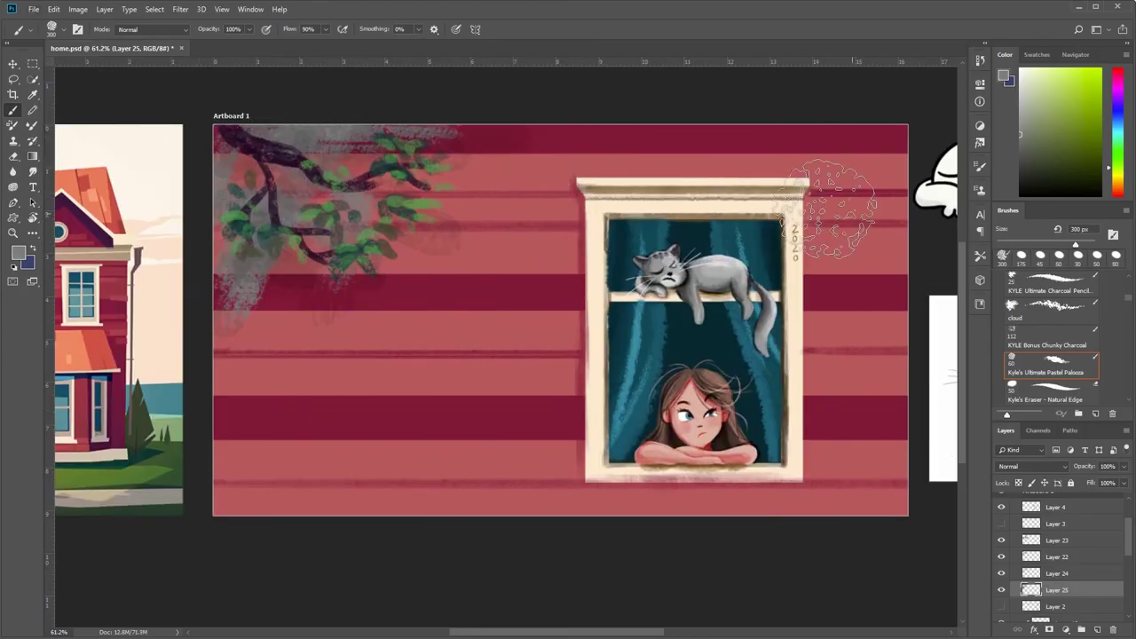
{"action": "left_click", "coordinate": [1034, 465]}
{"action": "left_click", "coordinate": [1020, 213]}
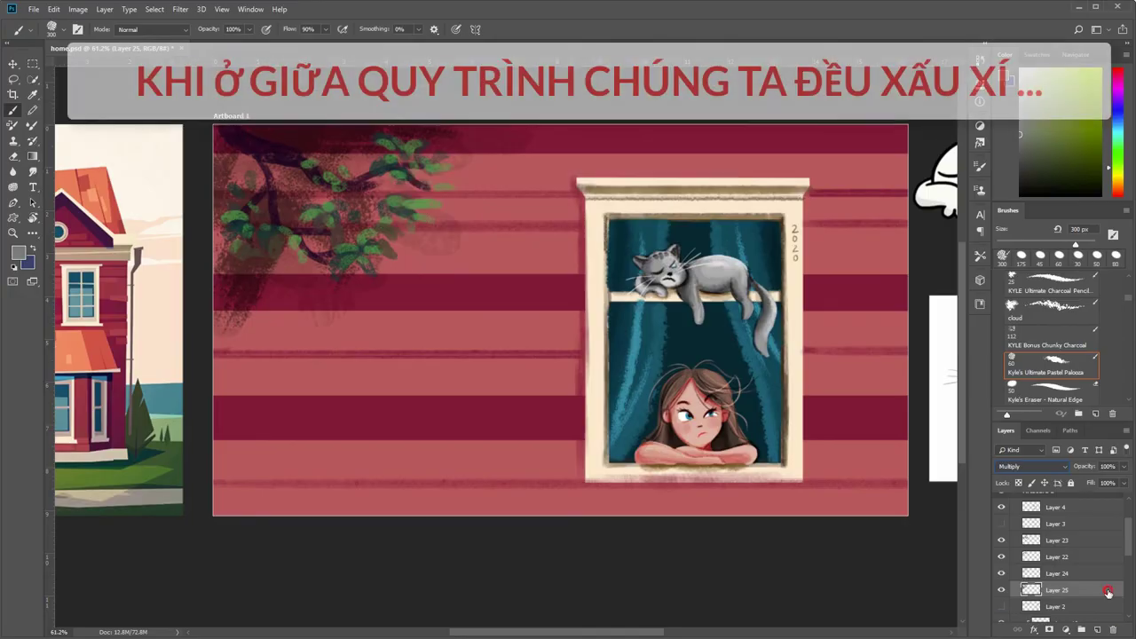
{"action": "key", "text": "ctrl+z"}
{"action": "left_click_drag", "start_coordinate": [249, 29], "coordinate": [212, 37]}
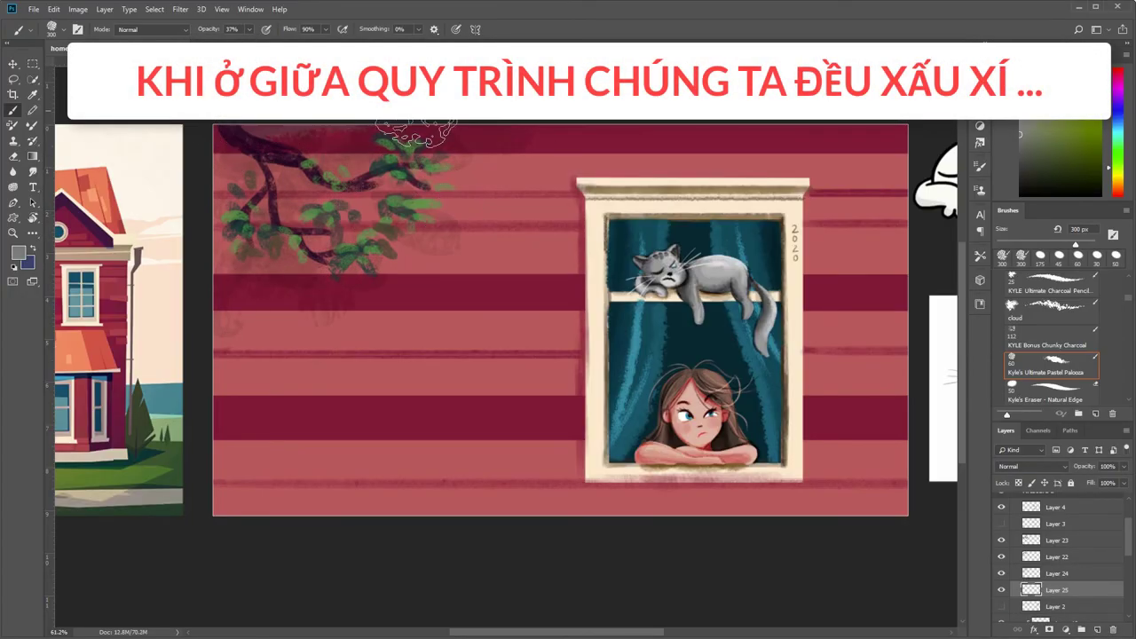
{"action": "left_click", "coordinate": [1033, 466]}
{"action": "left_click", "coordinate": [1011, 215]}
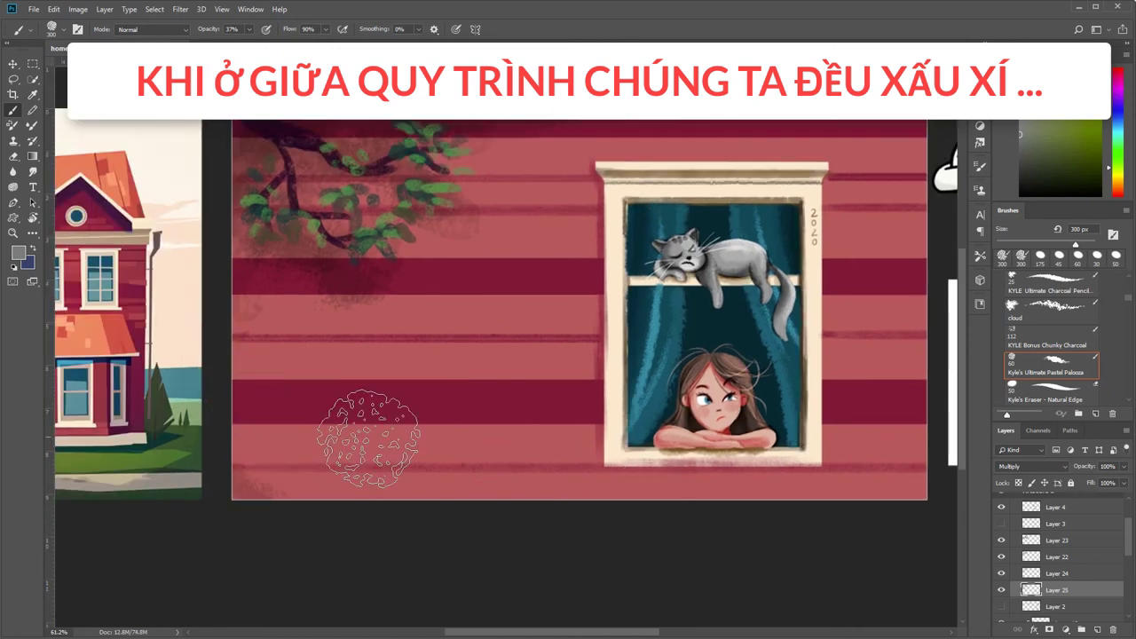
- Paint faint dark shading along the wall's lower edge at 18% brush opacity
{"action": "left_click_drag", "start_coordinate": [368, 438], "coordinate": [284, 471]}
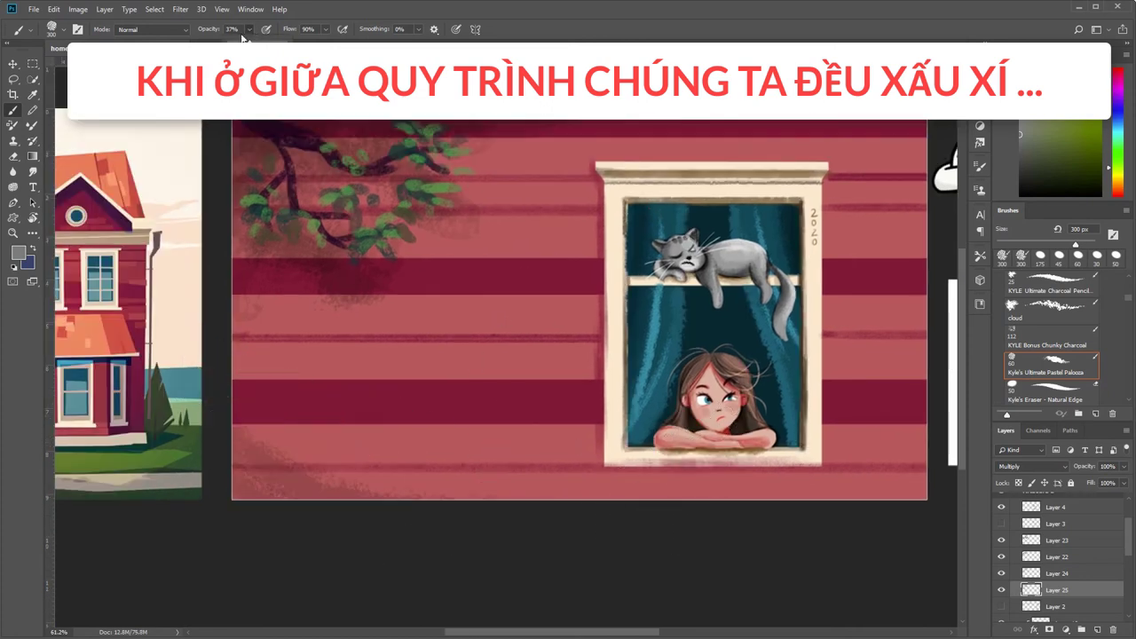
{"action": "key", "text": "1"}
{"action": "key", "text": "8"}
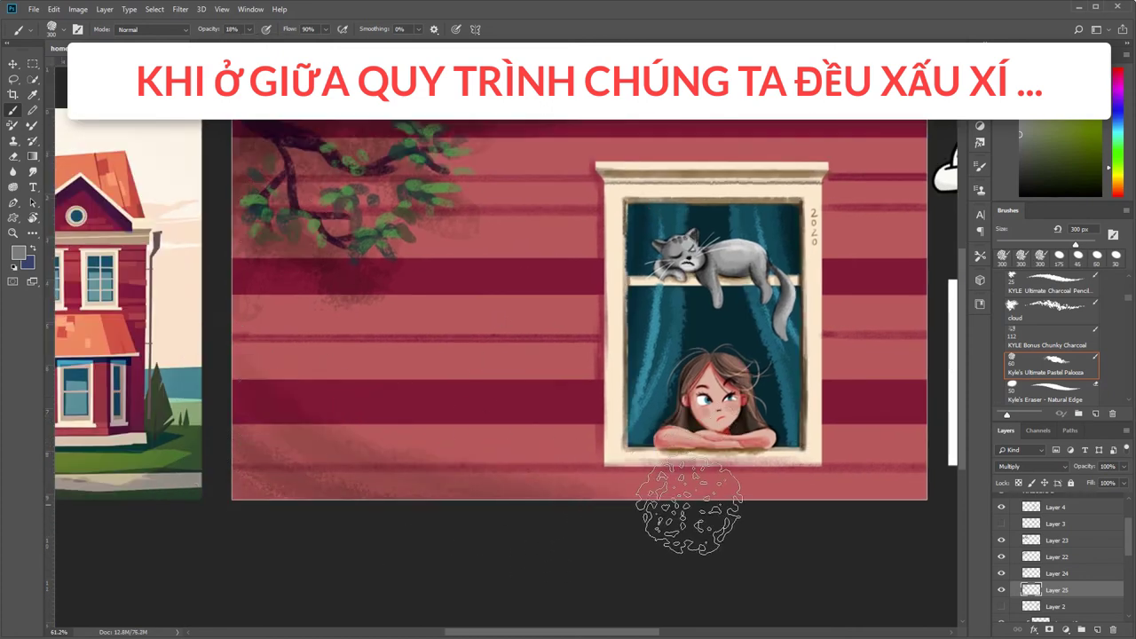
{"action": "key", "text": "ctrl+z"}
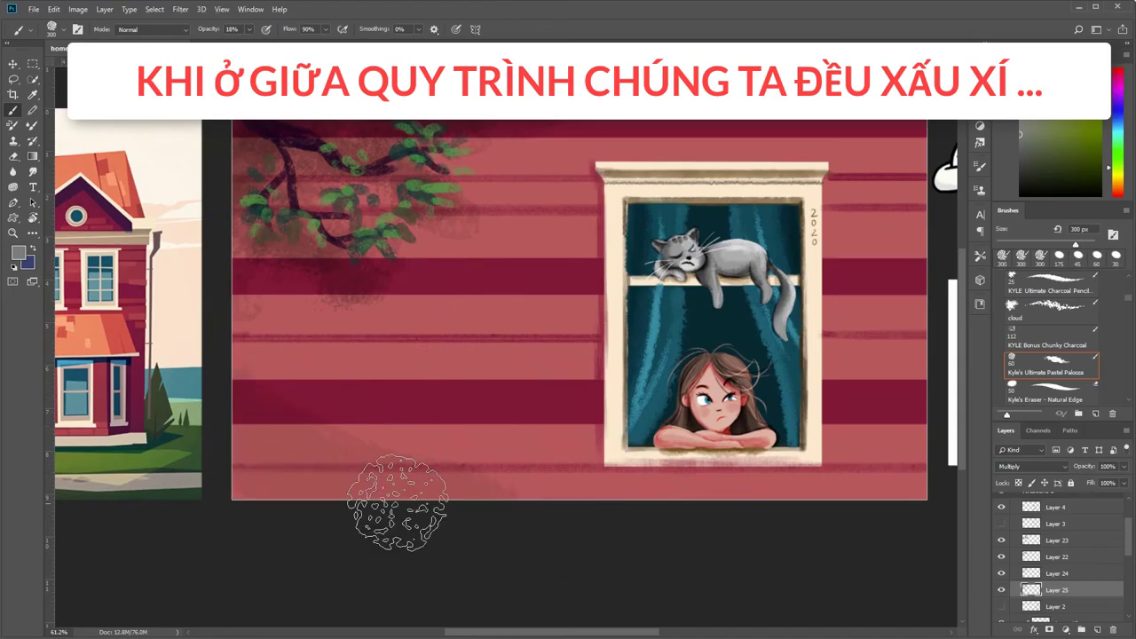
{"action": "left_click_drag", "start_coordinate": [787, 523], "coordinate": [705, 542]}
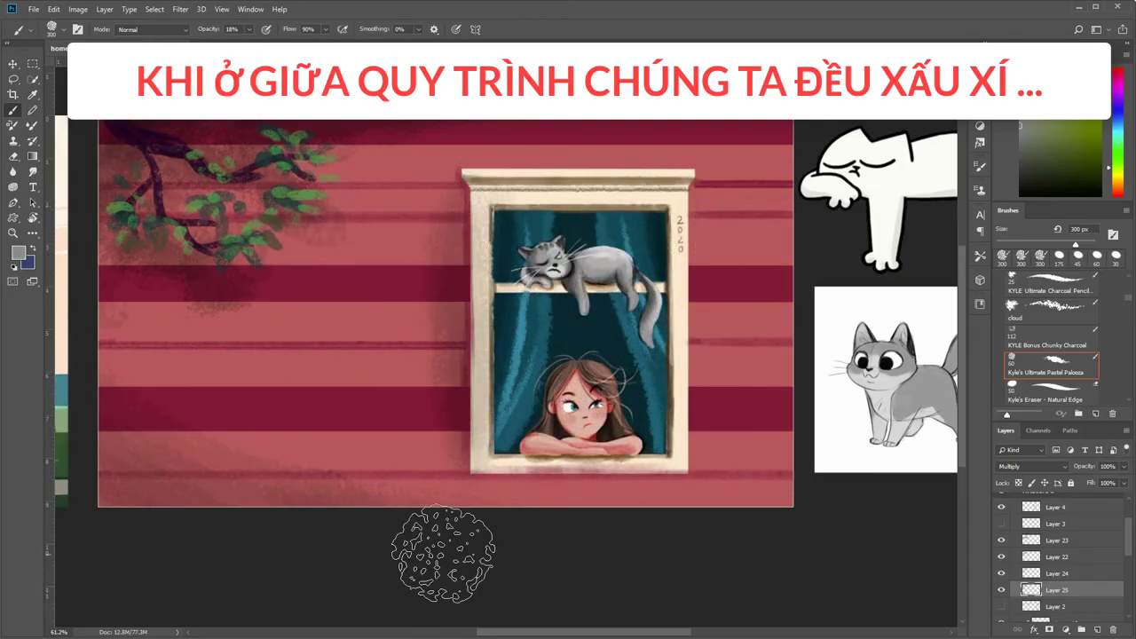
{"action": "scroll", "coordinate": [783, 238], "scroll_direction": "down", "scroll_amount": 1}
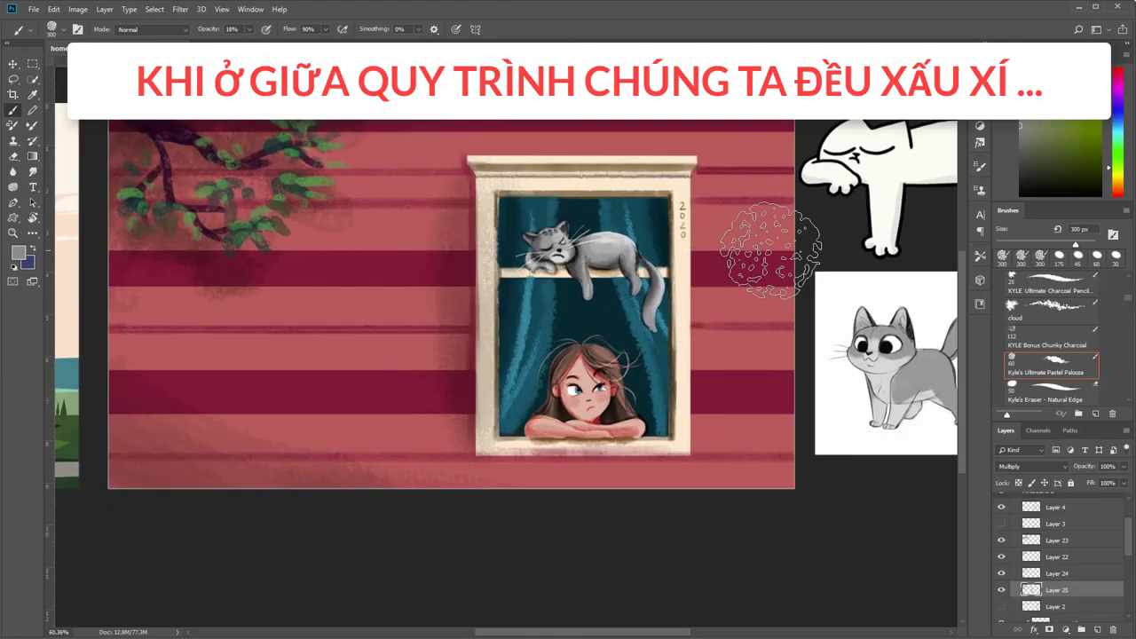
- Add a Color Dodge Layer 26 and brush a soft pink glow over the wall's upper right
{"action": "left_click", "coordinate": [1098, 630]}
{"action": "left_click", "coordinate": [1029, 466]}
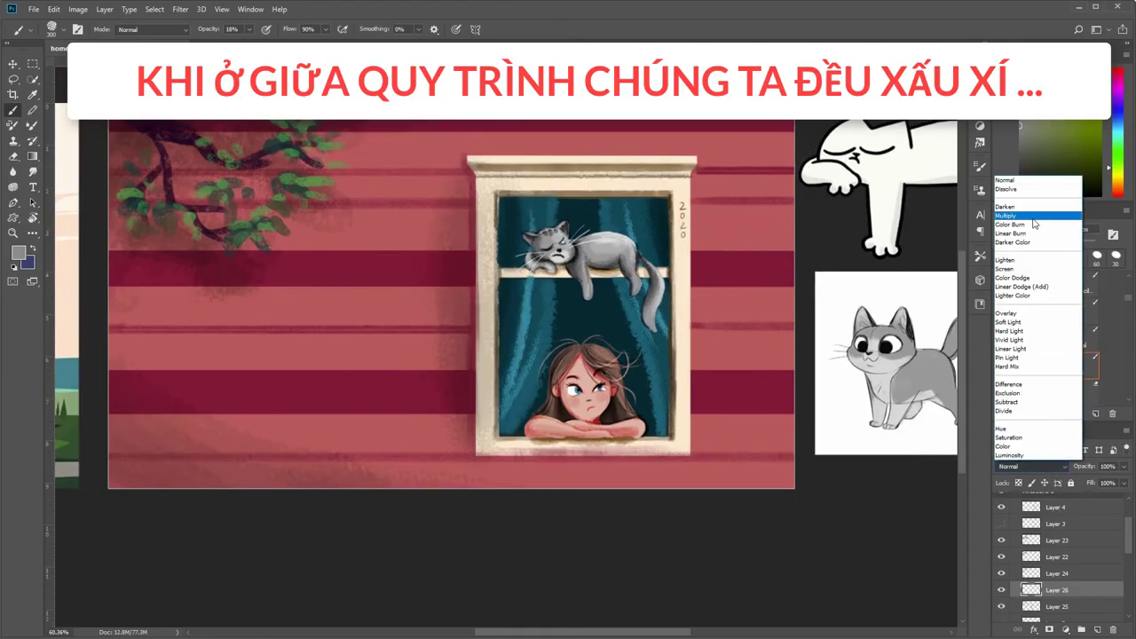
{"action": "left_click", "coordinate": [1024, 278]}
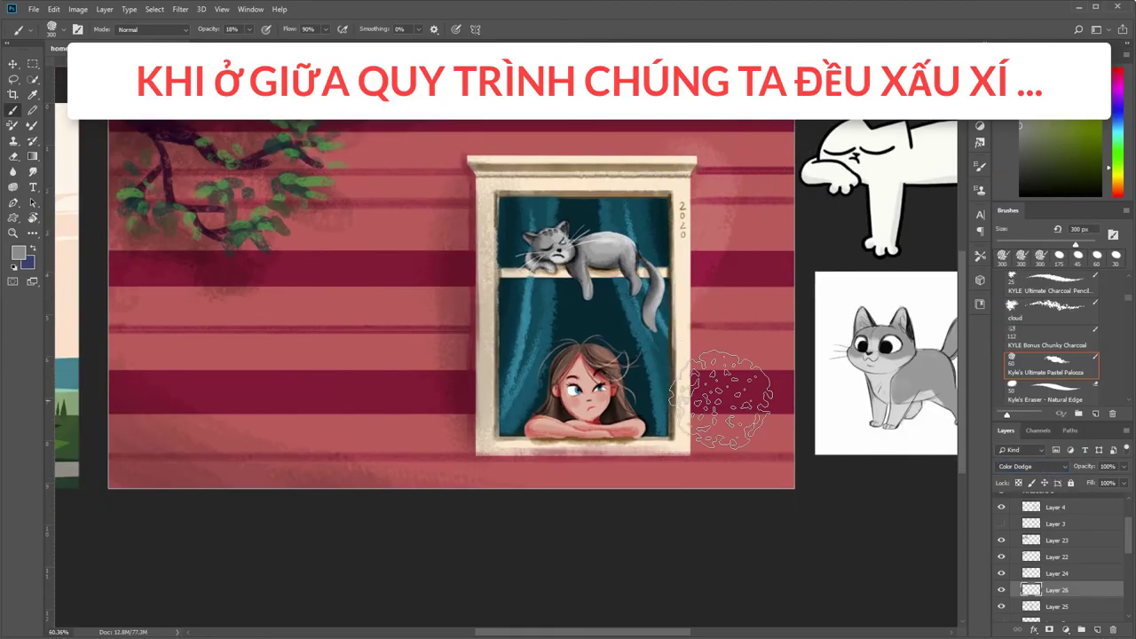
{"action": "mouse_move", "coordinate": [761, 155]}
{"action": "left_mouse_down"}
{"action": "mouse_move", "coordinate": [803, 158]}
{"action": "mouse_move", "coordinate": [843, 133]}
{"action": "left_mouse_up"}
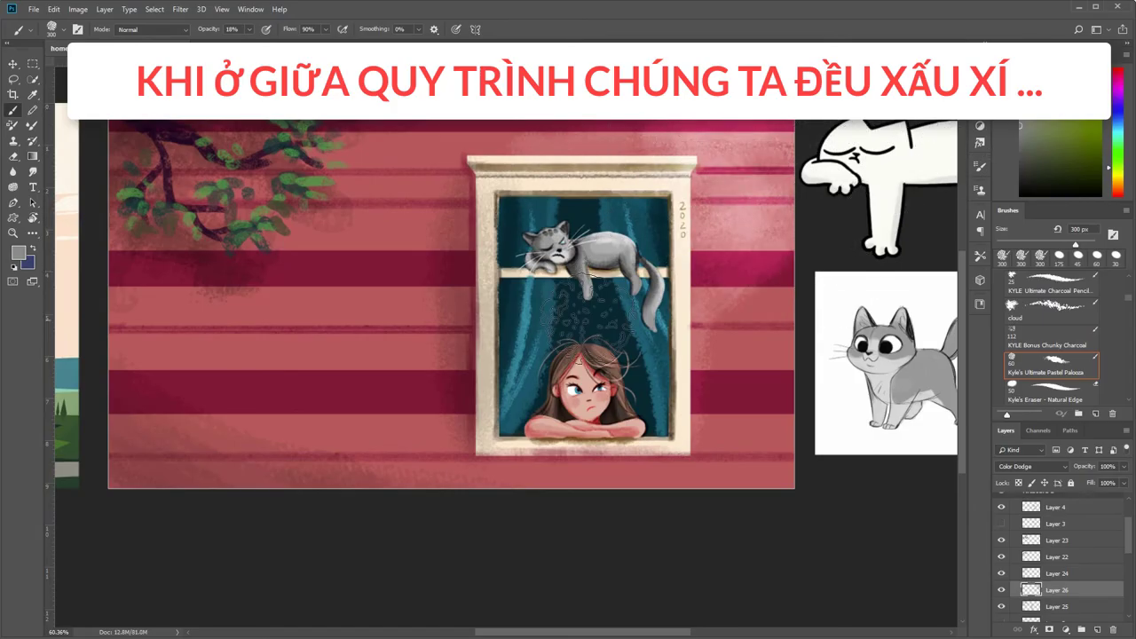
{"action": "mouse_move", "coordinate": [831, 133]}
{"action": "left_mouse_down"}
{"action": "mouse_move", "coordinate": [615, 513]}
{"action": "mouse_move", "coordinate": [434, 204]}
{"action": "left_mouse_up"}
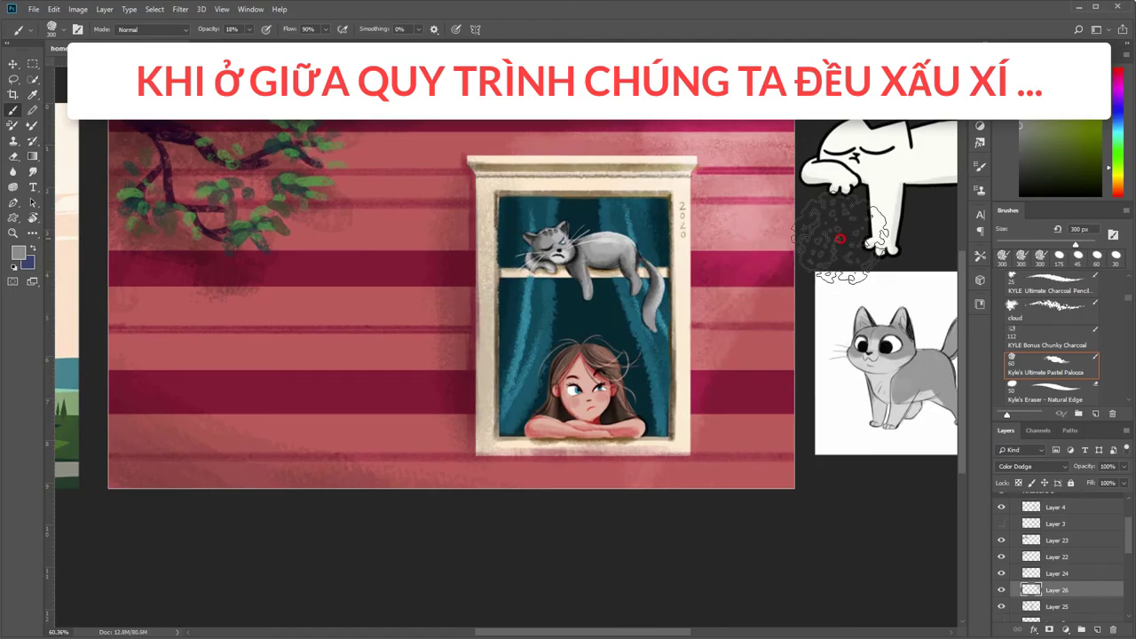
{"action": "left_click", "coordinate": [1034, 466]}
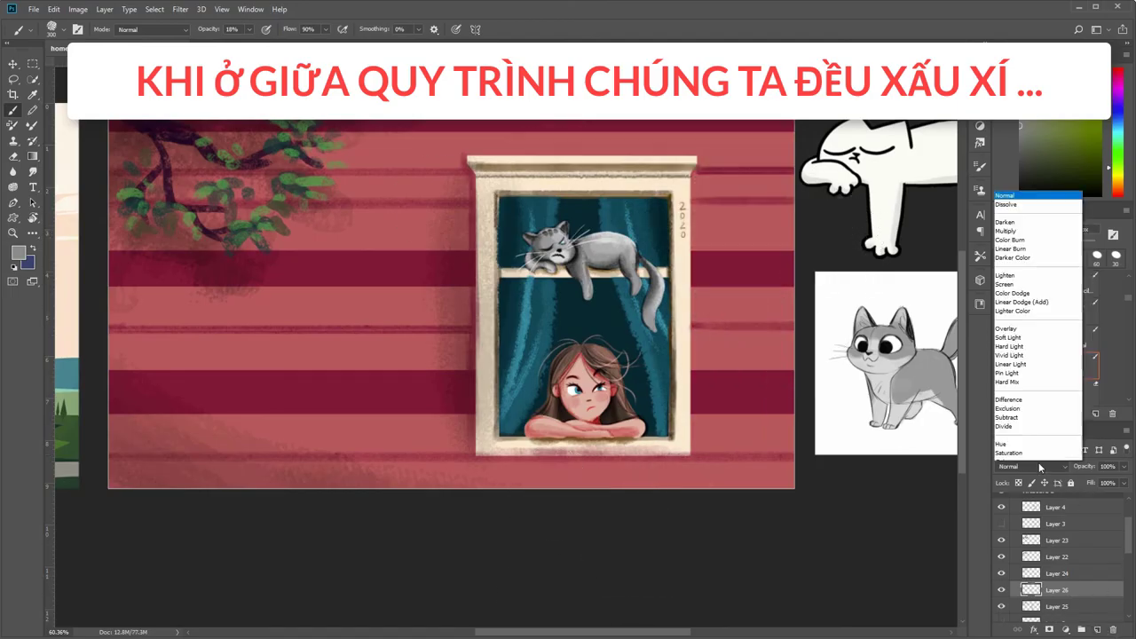
{"action": "left_click", "coordinate": [1033, 466]}
{"action": "mouse_move", "coordinate": [767, 131]}
{"action": "left_mouse_down"}
{"action": "mouse_move", "coordinate": [694, 444]}
{"action": "mouse_move", "coordinate": [656, 417]}
{"action": "left_mouse_up"}
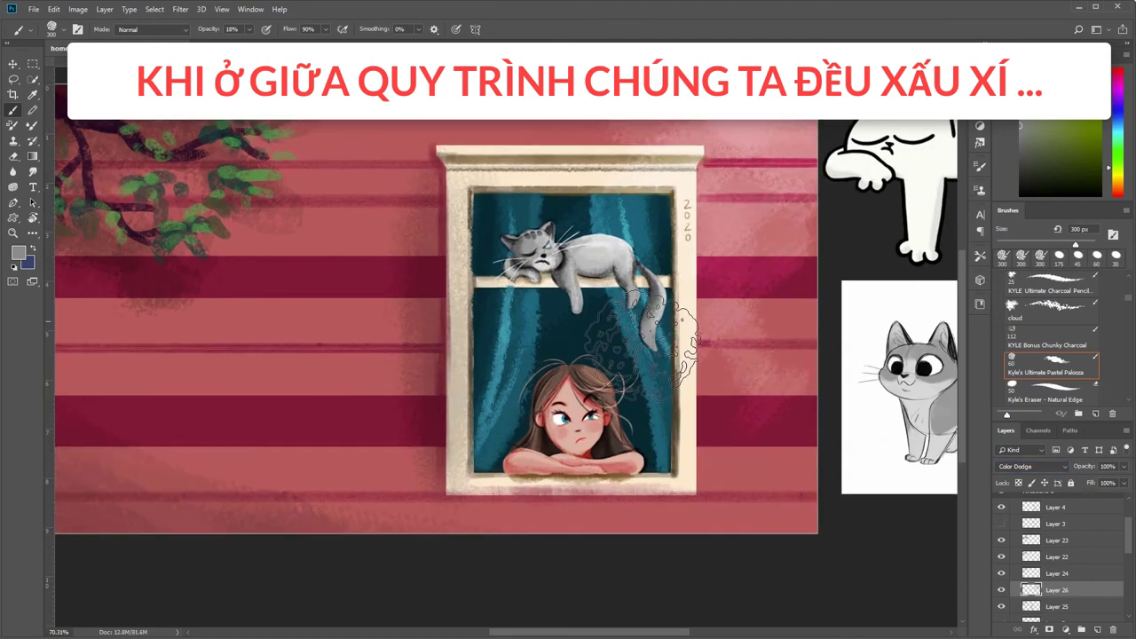
{"action": "scroll", "coordinate": [631, 365], "scroll_direction": "down", "scroll_amount": 2}
{"action": "scroll", "coordinate": [631, 365], "scroll_direction": "up", "scroll_amount": 3}
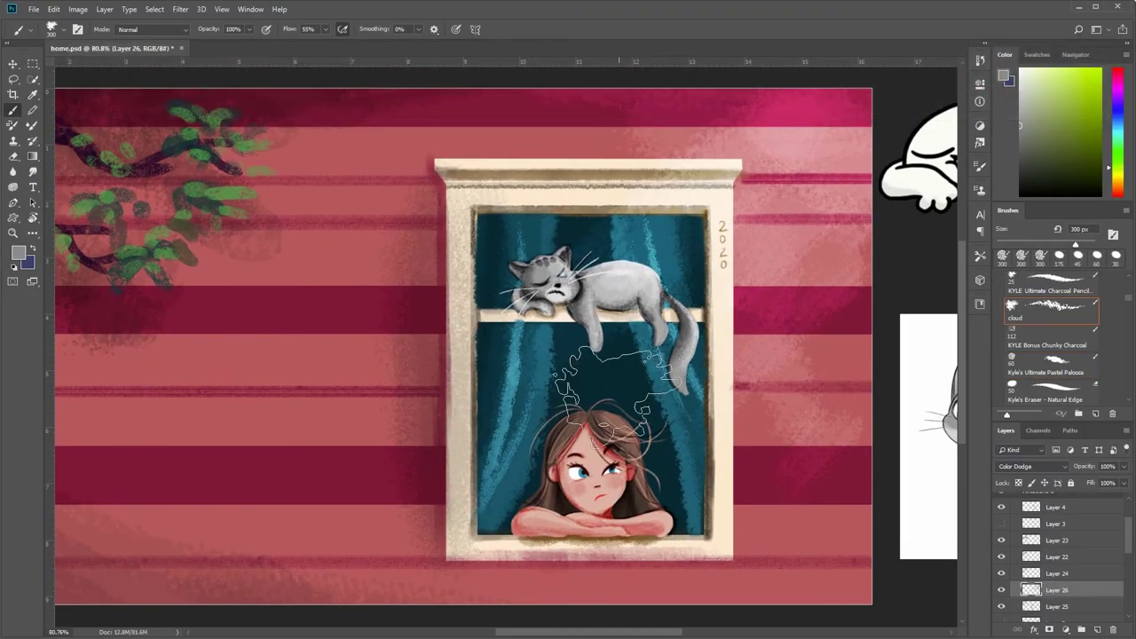
- Paint a soft light highlight along the sleeping cat's back, redoing it once
{"action": "scroll", "coordinate": [684, 388], "scroll_direction": "up", "scroll_amount": 3}
{"action": "left_click_drag", "start_coordinate": [630, 191], "coordinate": [568, 209]}
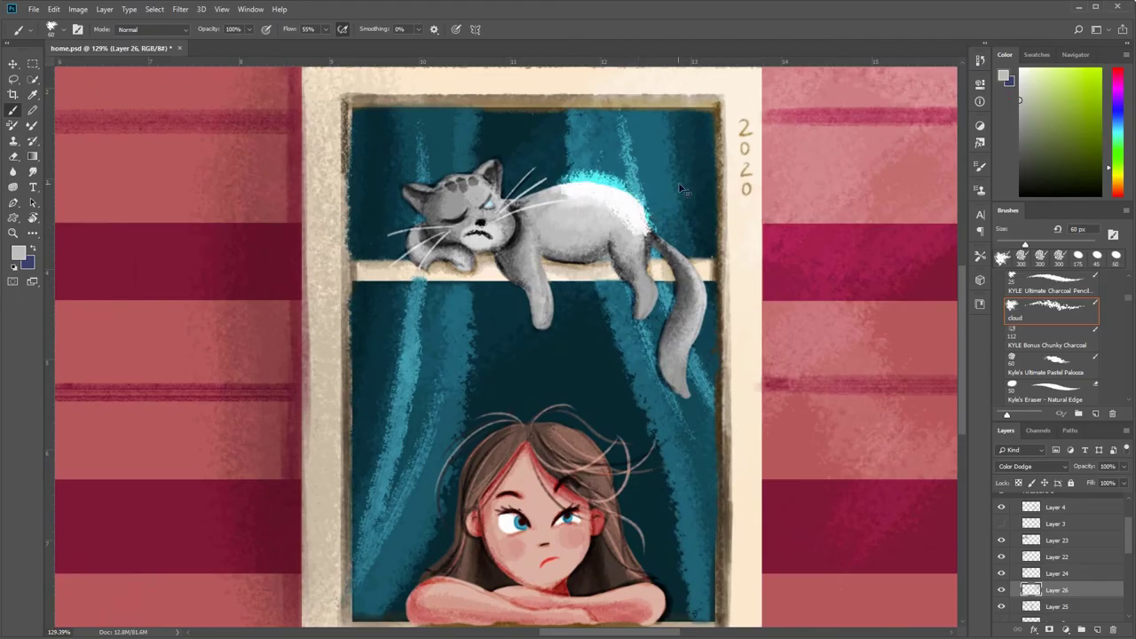
{"action": "key", "text": "ctrl+z"}
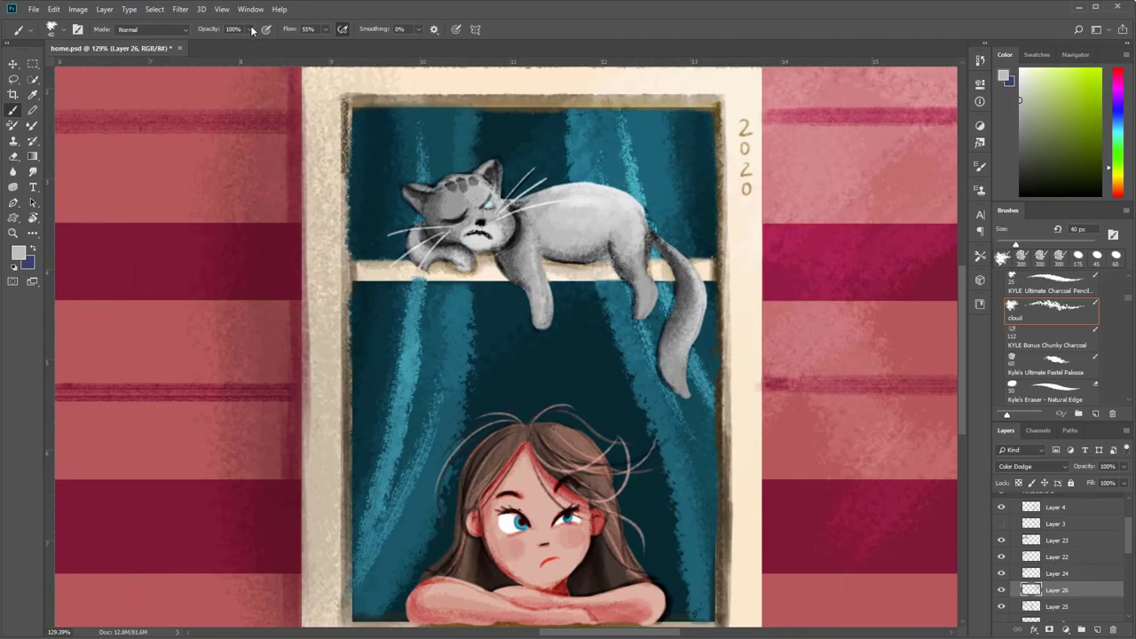
{"action": "left_click_drag", "start_coordinate": [554, 193], "coordinate": [639, 248]}
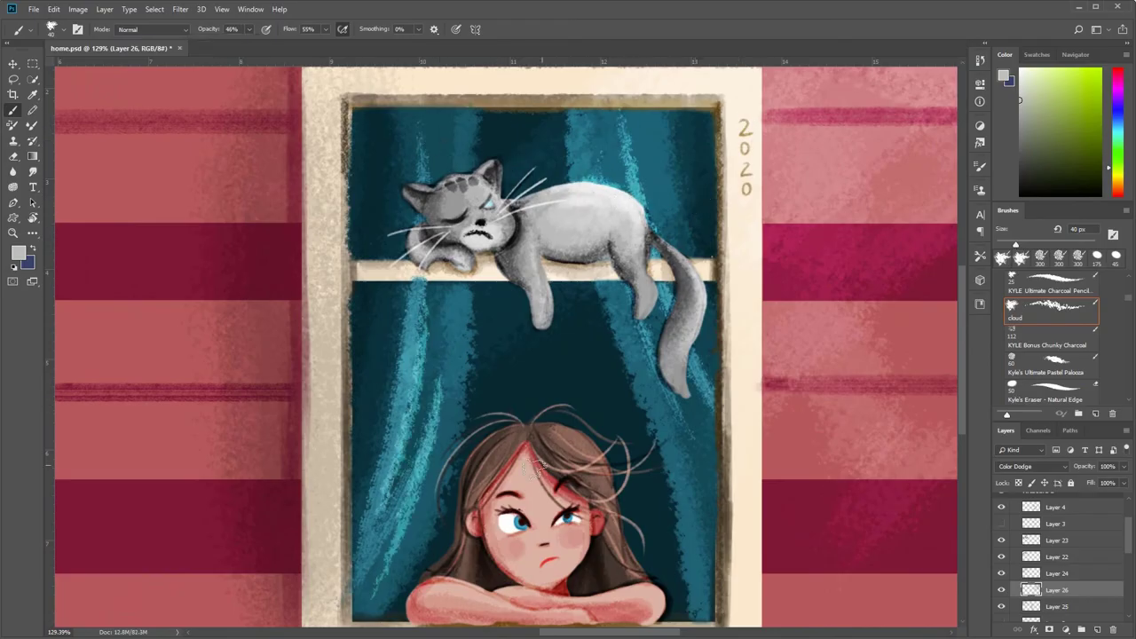
- Inspect the lower part of the window and switch to the Eraser
{"action": "scroll", "coordinate": [623, 372], "scroll_direction": "down", "scroll_amount": 3}
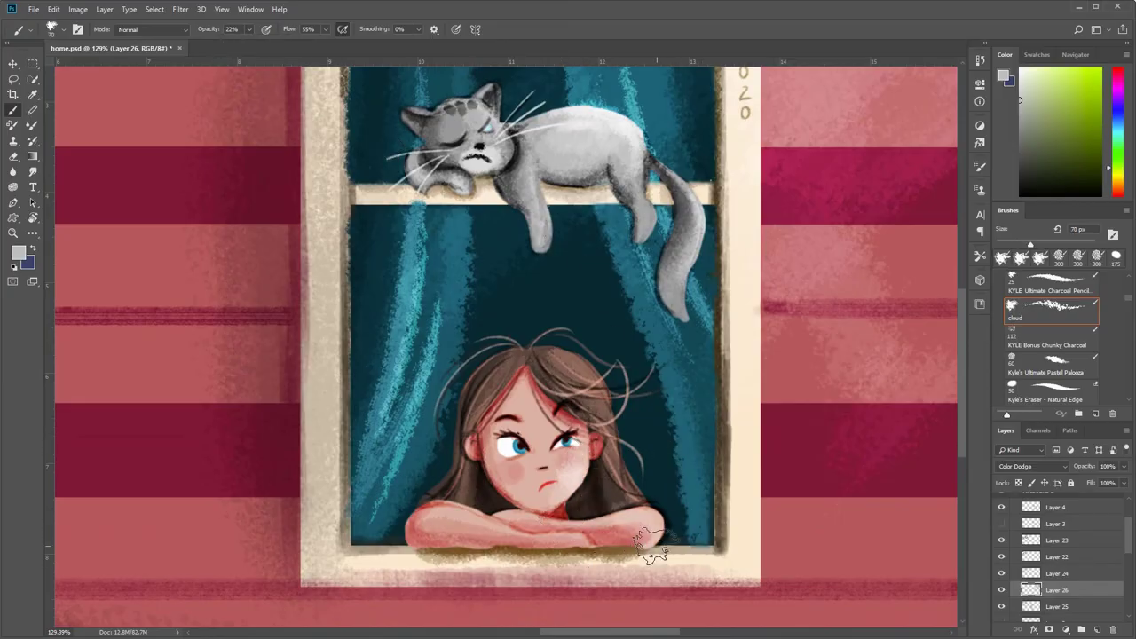
{"action": "scroll", "coordinate": [639, 528], "scroll_direction": "down", "scroll_amount": 5}
{"action": "scroll", "coordinate": [588, 293], "scroll_direction": "up", "scroll_amount": 4}
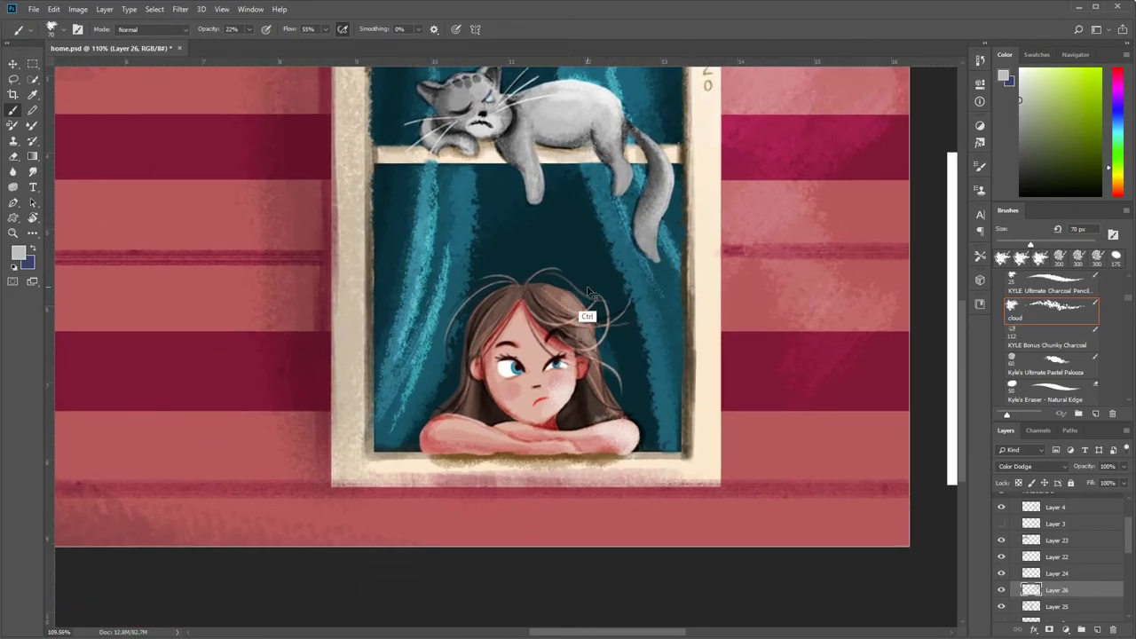
{"action": "left_click_drag", "start_coordinate": [666, 241], "coordinate": [665, 287]}
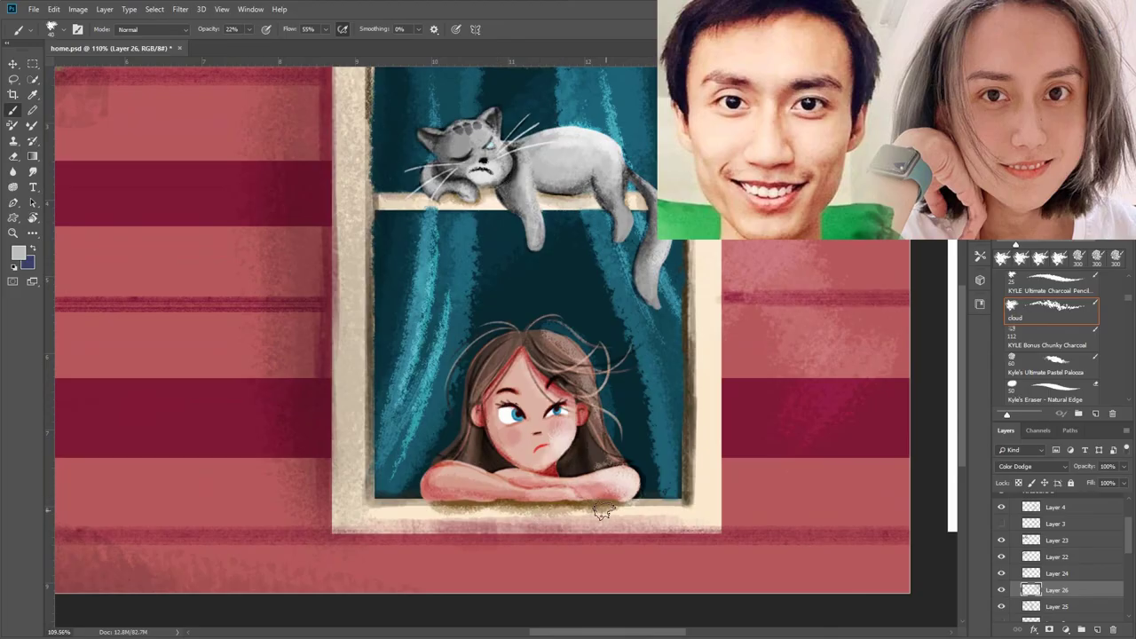
{"action": "scroll", "coordinate": [631, 486], "scroll_direction": "down", "scroll_amount": 5}
{"action": "scroll", "coordinate": [674, 426], "scroll_direction": "up", "scroll_amount": 5}
{"action": "key", "text": "e"}
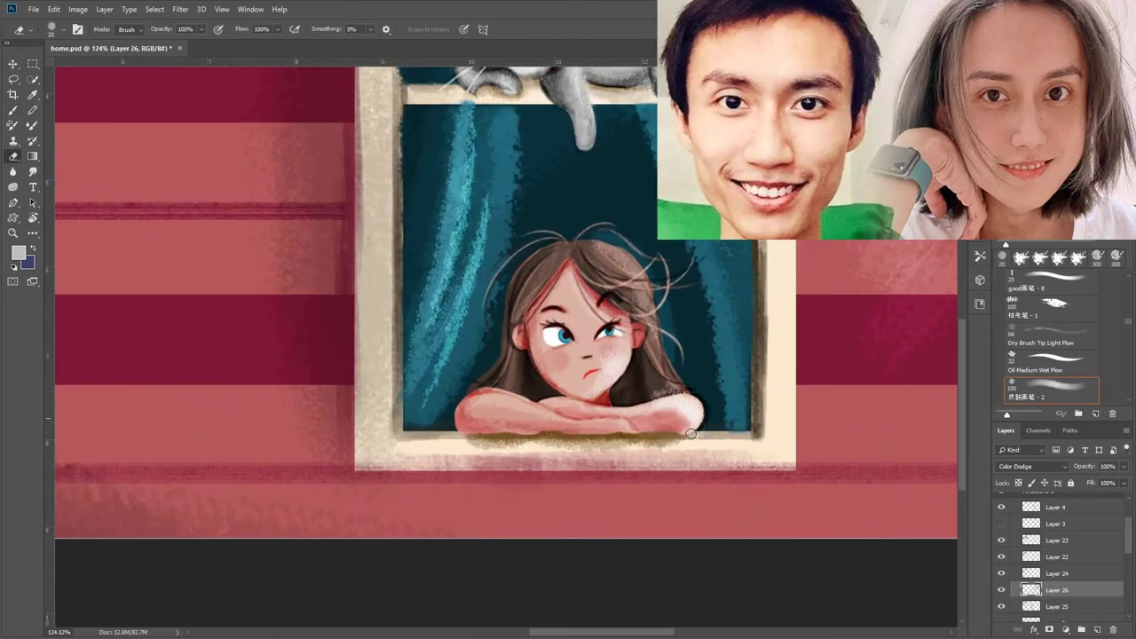
{"action": "scroll", "coordinate": [710, 452], "scroll_direction": "down", "scroll_amount": 5}
{"action": "scroll", "coordinate": [741, 426], "scroll_direction": "up", "scroll_amount": 2}
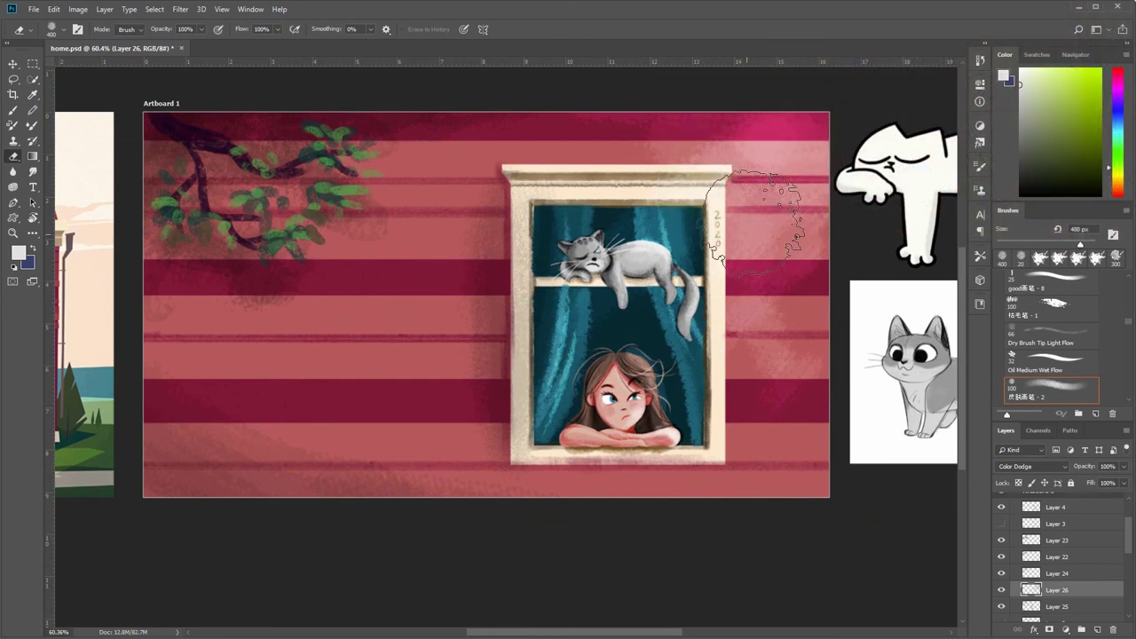
- Paint a faint horizontal light stroke across the striped wall with a resized brush
{"action": "key", "text": "b"}
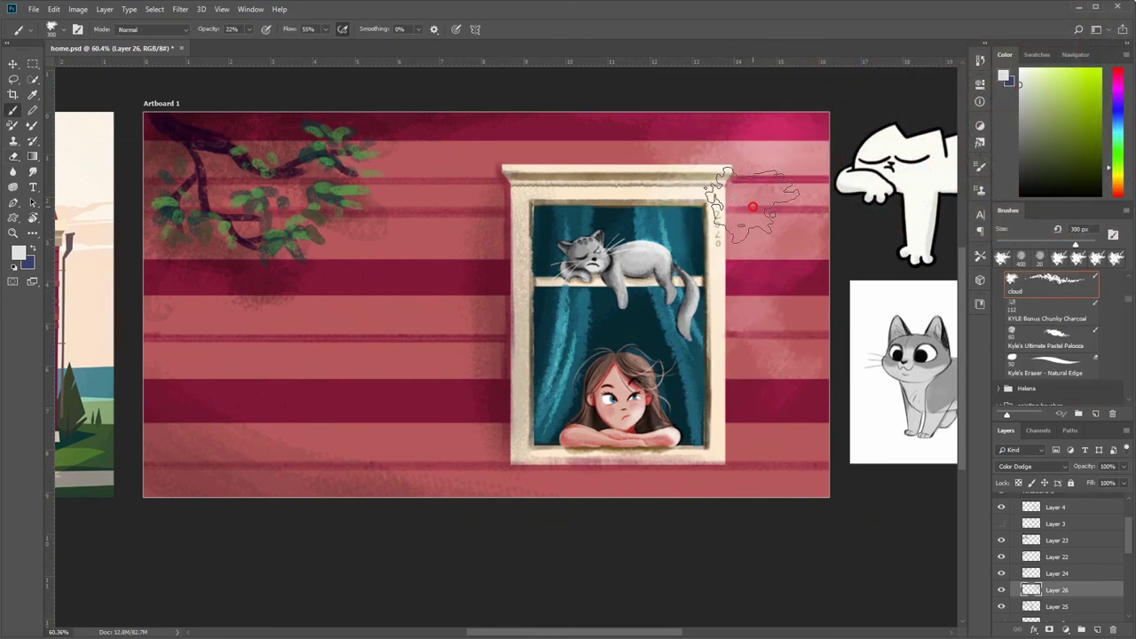
{"action": "key", "text": "bracketright"}
{"action": "key", "text": "bracketright"}
{"action": "key", "text": "bracketright"}
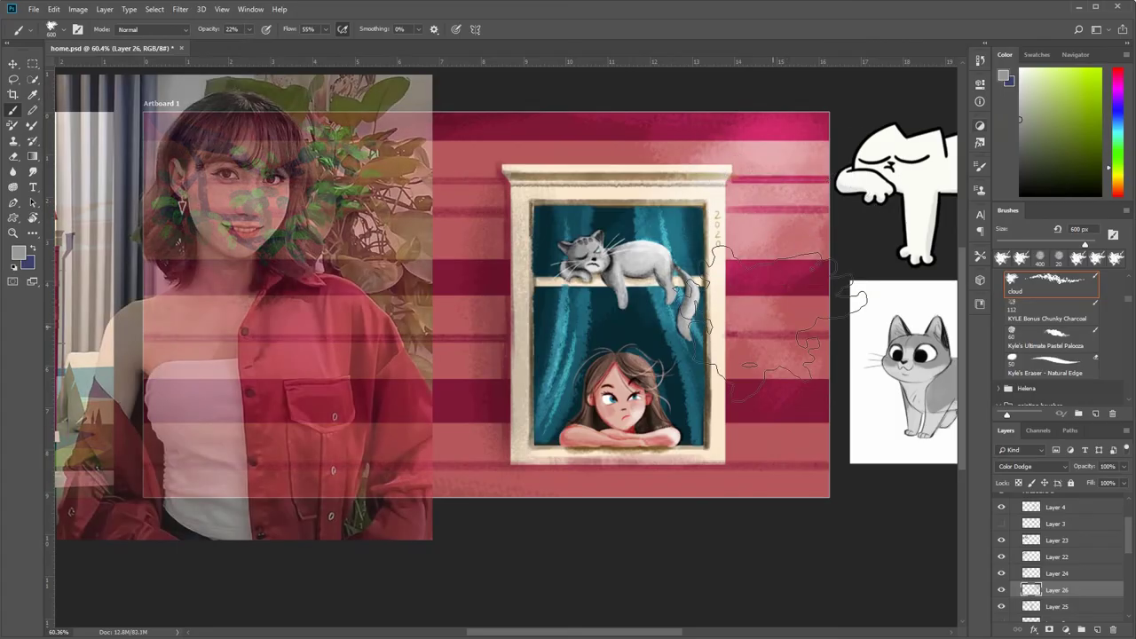
{"action": "mouse_move", "coordinate": [811, 282]}
{"action": "left_mouse_down"}
{"action": "mouse_move", "coordinate": [907, 284]}
{"action": "mouse_move", "coordinate": [693, 174]}
{"action": "left_mouse_up"}
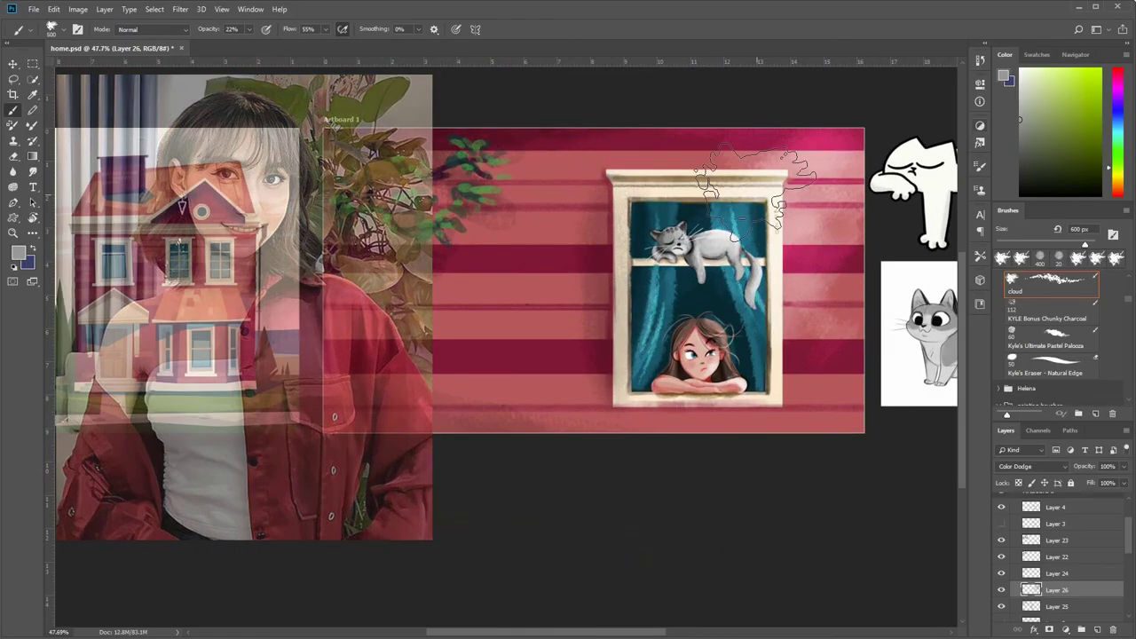
{"action": "key", "text": "bracketleft"}
{"action": "key", "text": "bracketleft"}
{"action": "key", "text": "bracketleft"}
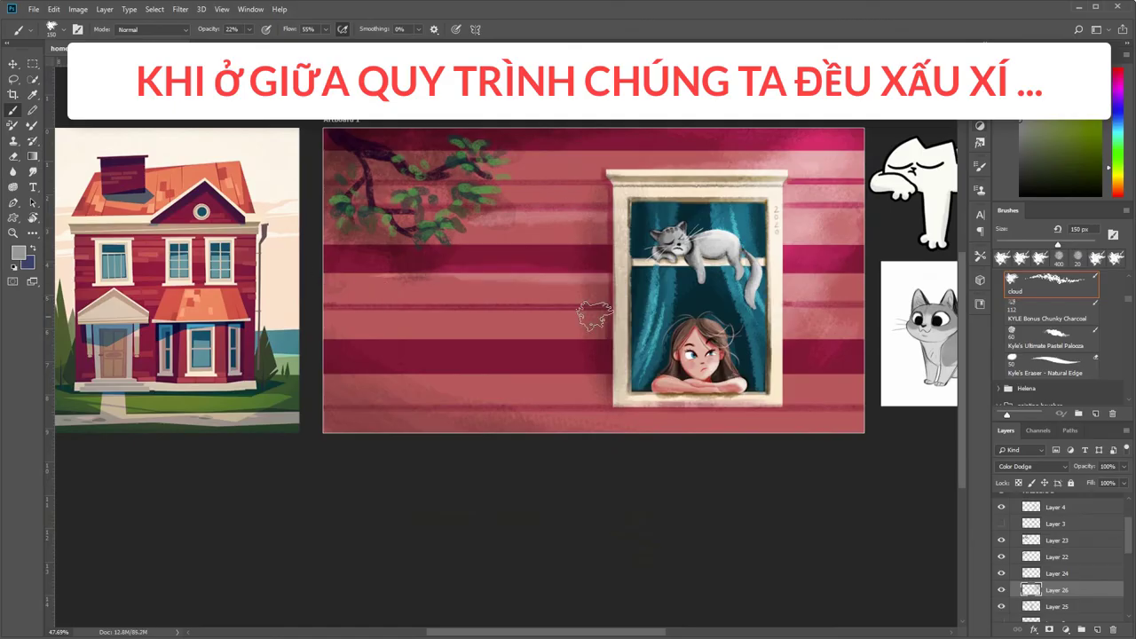
{"action": "left_click_drag", "start_coordinate": [395, 382], "coordinate": [612, 382]}
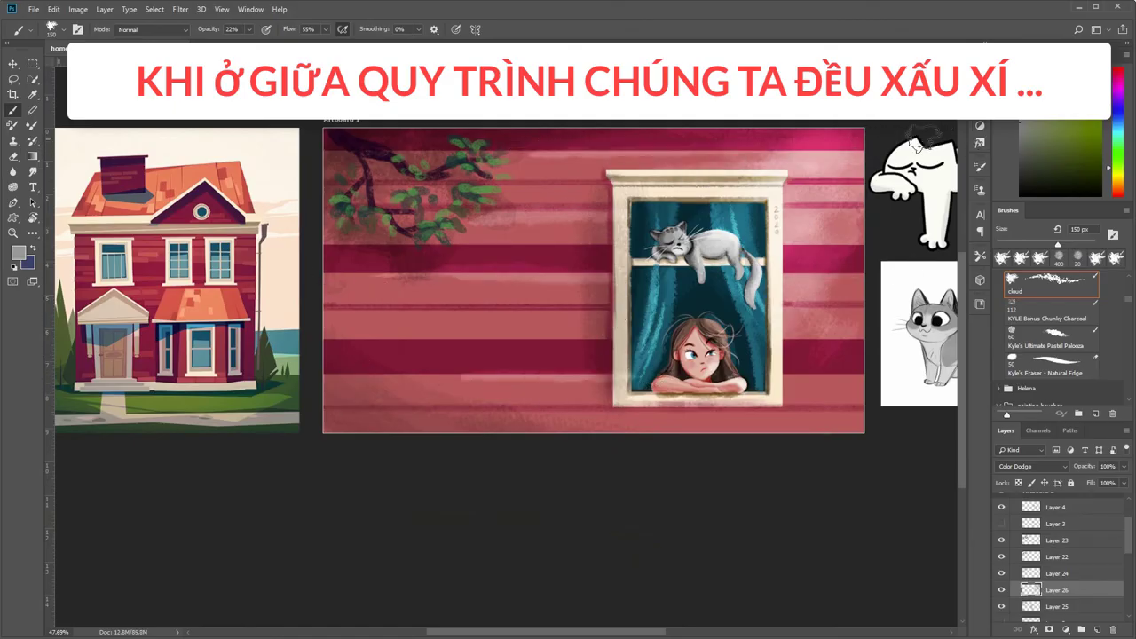
- Set the brush to 175 px at 43% opacity
{"action": "scroll", "coordinate": [640, 311], "scroll_direction": "down", "scroll_amount": 1}
{"action": "scroll", "coordinate": [759, 292], "scroll_direction": "up", "scroll_amount": 3}
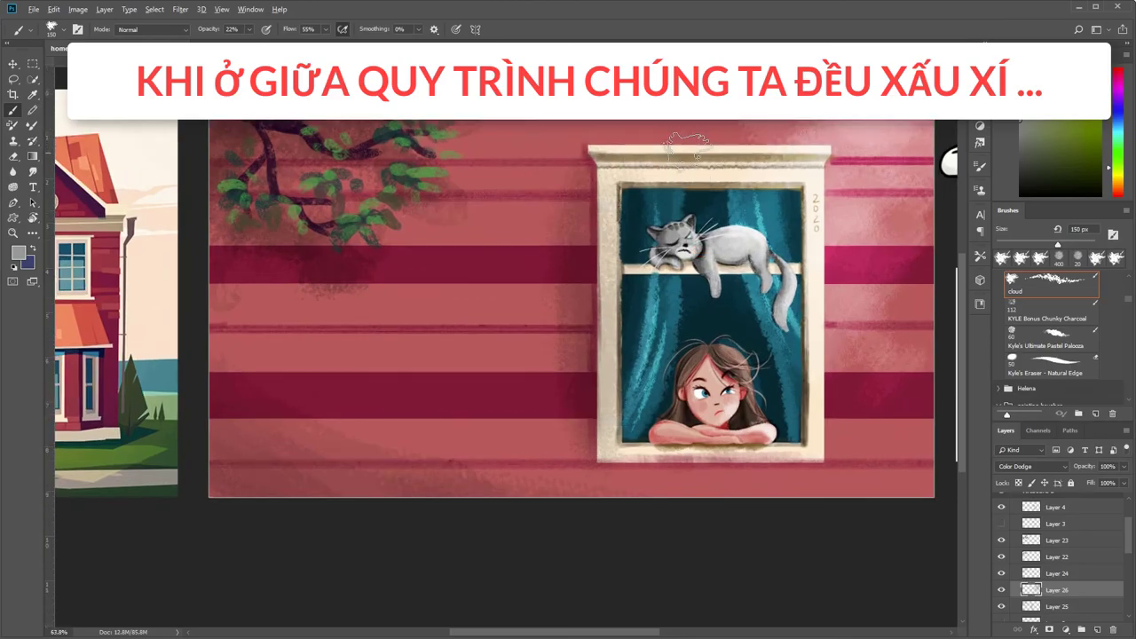
{"action": "scroll", "coordinate": [653, 301], "scroll_direction": "up", "scroll_amount": 1}
{"action": "key", "text": "bracketright"}
{"action": "key", "text": "4"}
{"action": "key", "text": "3"}
{"action": "scroll", "coordinate": [652, 302], "scroll_direction": "up", "scroll_amount": 1}
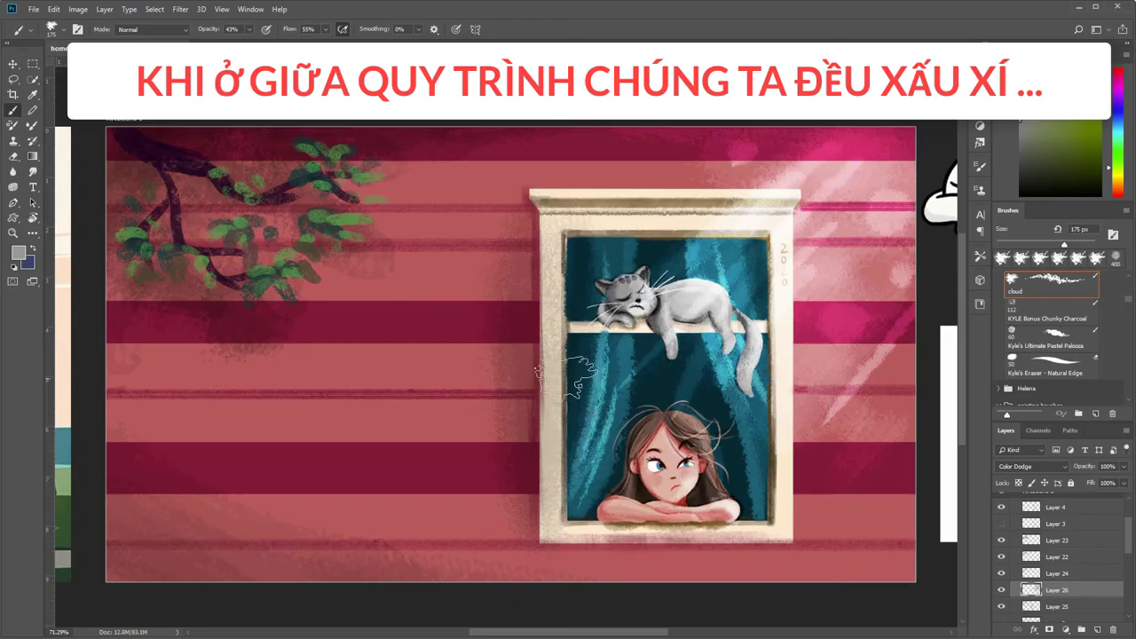
- Toggle Layer 23's leaves on and off to compare, then reselect Layer 26
{"action": "left_click", "coordinate": [1009, 541]}
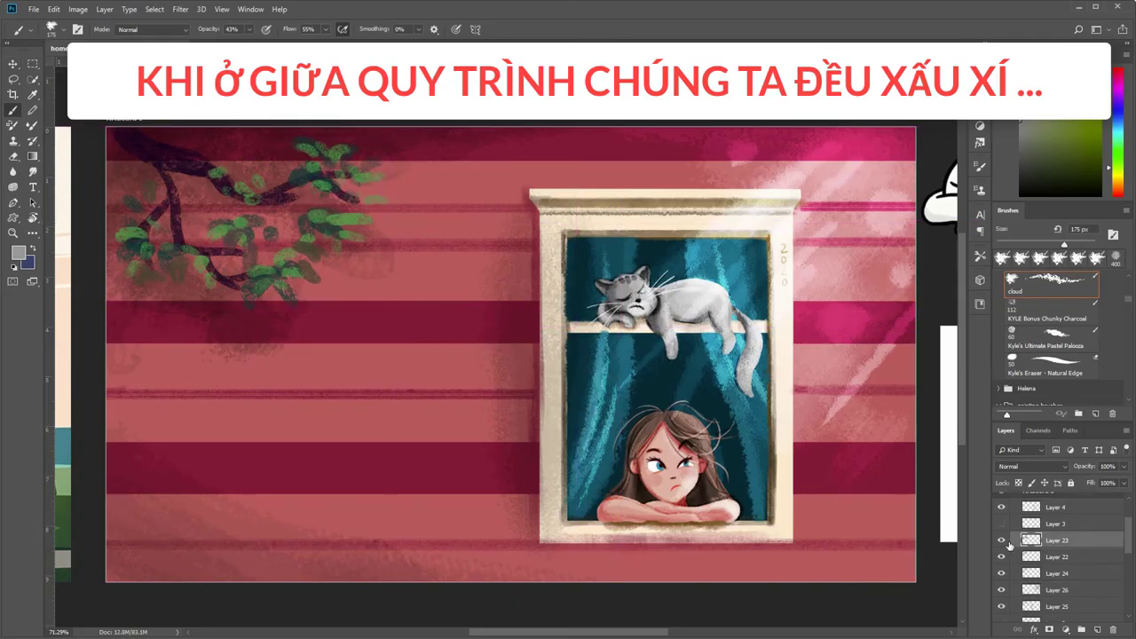
{"action": "left_click", "coordinate": [1002, 540]}
{"action": "left_click", "coordinate": [1002, 541]}
{"action": "left_click", "coordinate": [1002, 540]}
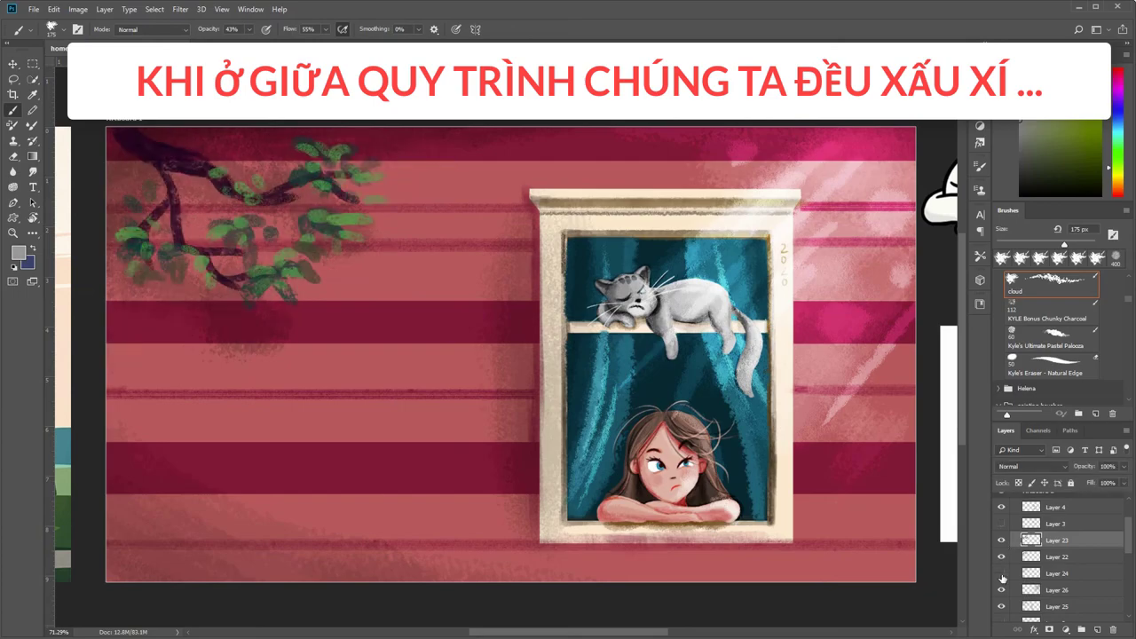
{"action": "left_click", "coordinate": [1002, 540]}
{"action": "left_click", "coordinate": [1002, 607]}
{"action": "left_click", "coordinate": [1002, 607]}
{"action": "left_click", "coordinate": [1055, 589]}
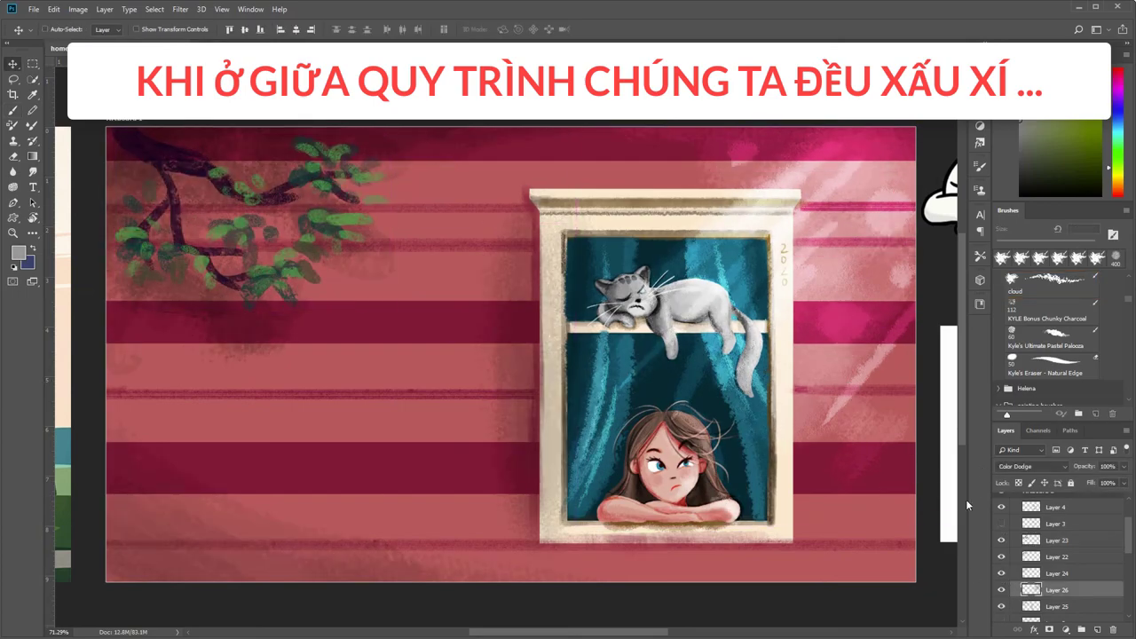
- Add thin diagonal light streaks near the wall's top right
{"action": "key", "text": "ctrl+z"}
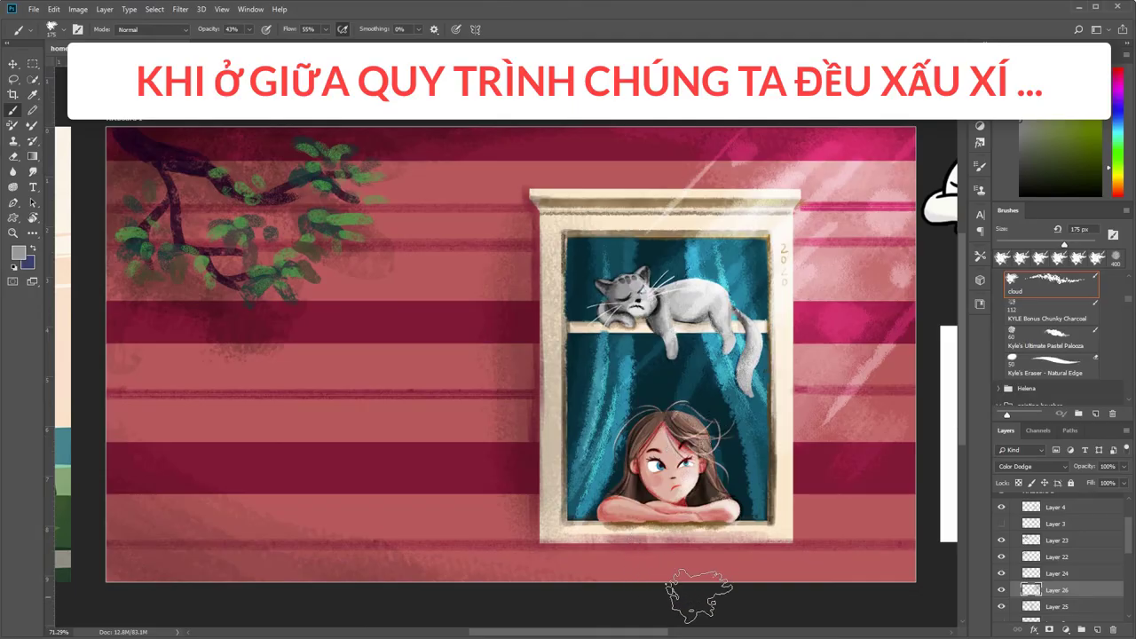
{"action": "scroll", "coordinate": [674, 595], "scroll_direction": "up", "scroll_amount": 2}
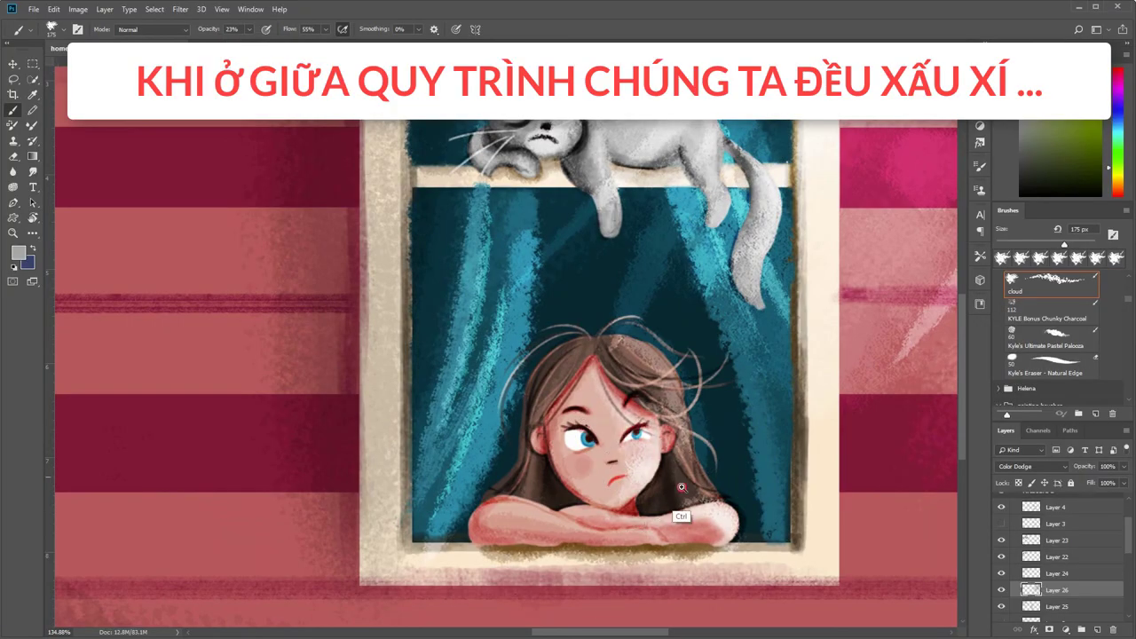
{"action": "scroll", "coordinate": [632, 451], "scroll_direction": "down", "scroll_amount": 2}
{"action": "scroll", "coordinate": [686, 605], "scroll_direction": "up", "scroll_amount": 1}
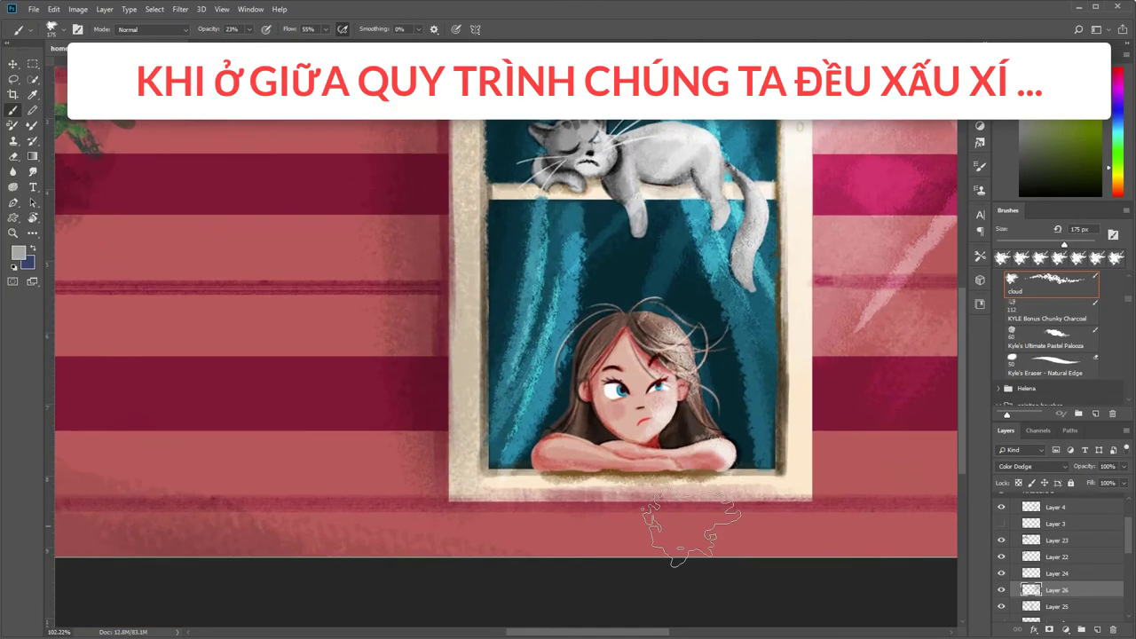
{"action": "scroll", "coordinate": [612, 541], "scroll_direction": "down", "scroll_amount": 3}
{"action": "scroll", "coordinate": [182, 521], "scroll_direction": "up", "scroll_amount": 2}
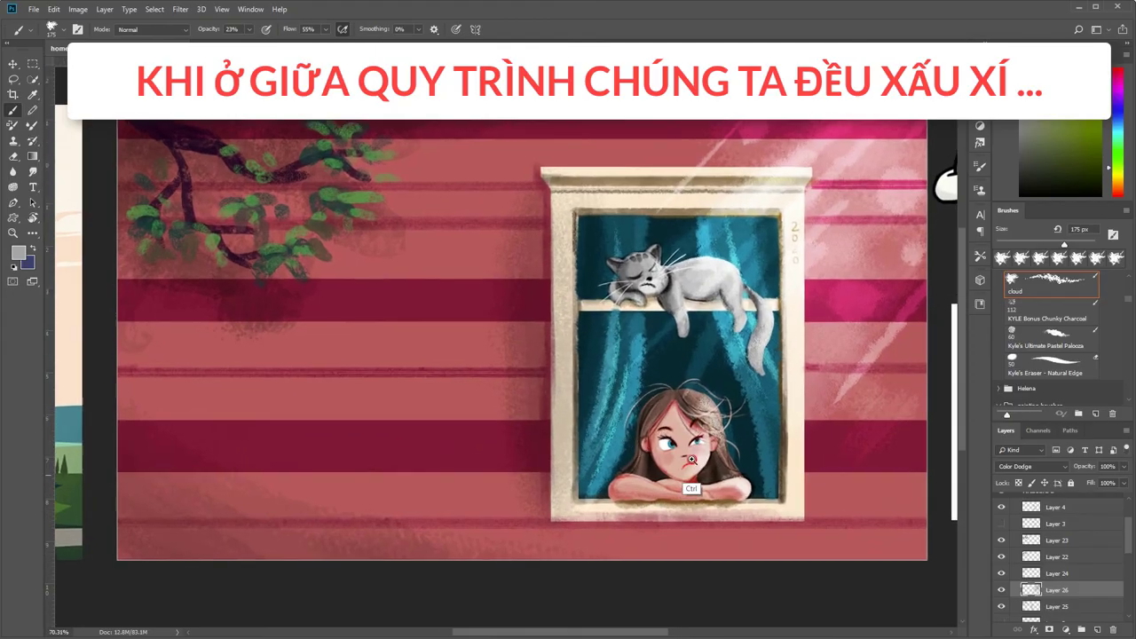
- Try a faint 300 px dark shadow stroke on Layer 25's left wall, then undo it
{"action": "left_click", "coordinate": [181, 521], "text": "ctrl"}
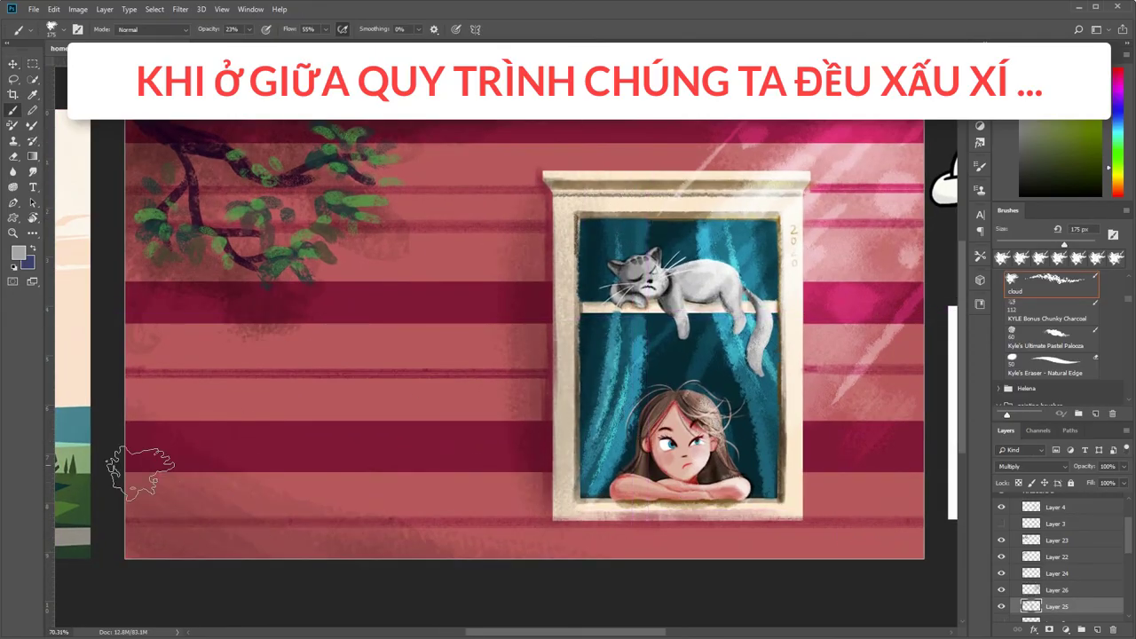
{"action": "key", "text": "bracketright"}
{"action": "key", "text": "bracketright"}
{"action": "key", "text": "bracketright"}
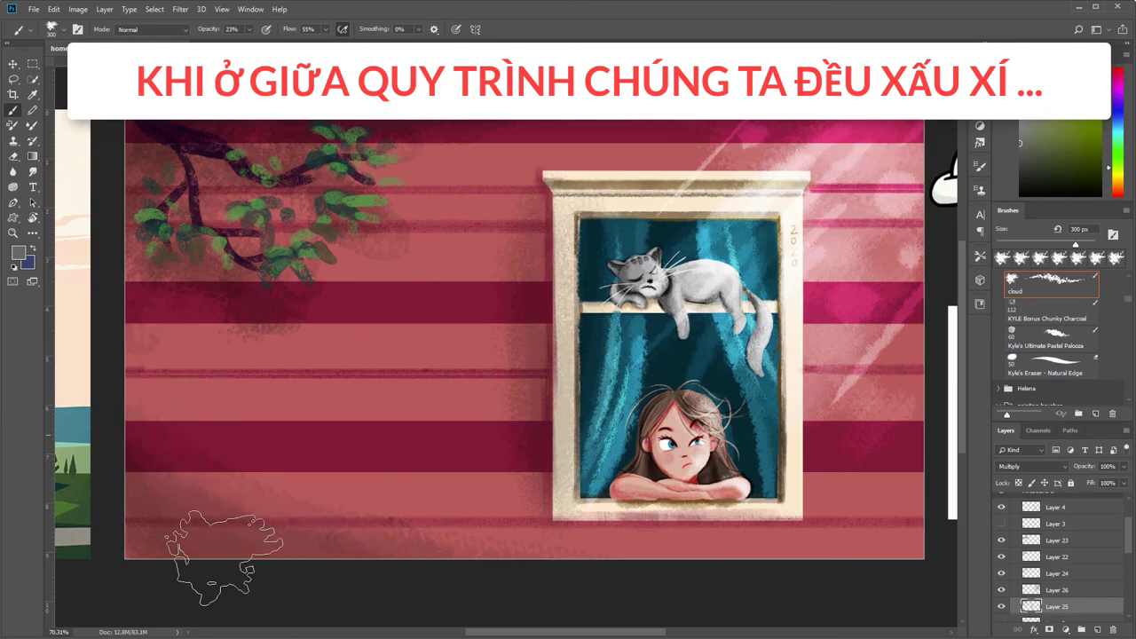
{"action": "left_click_drag", "start_coordinate": [224, 558], "coordinate": [213, 484]}
{"action": "key", "text": "ctrl+alt+z"}
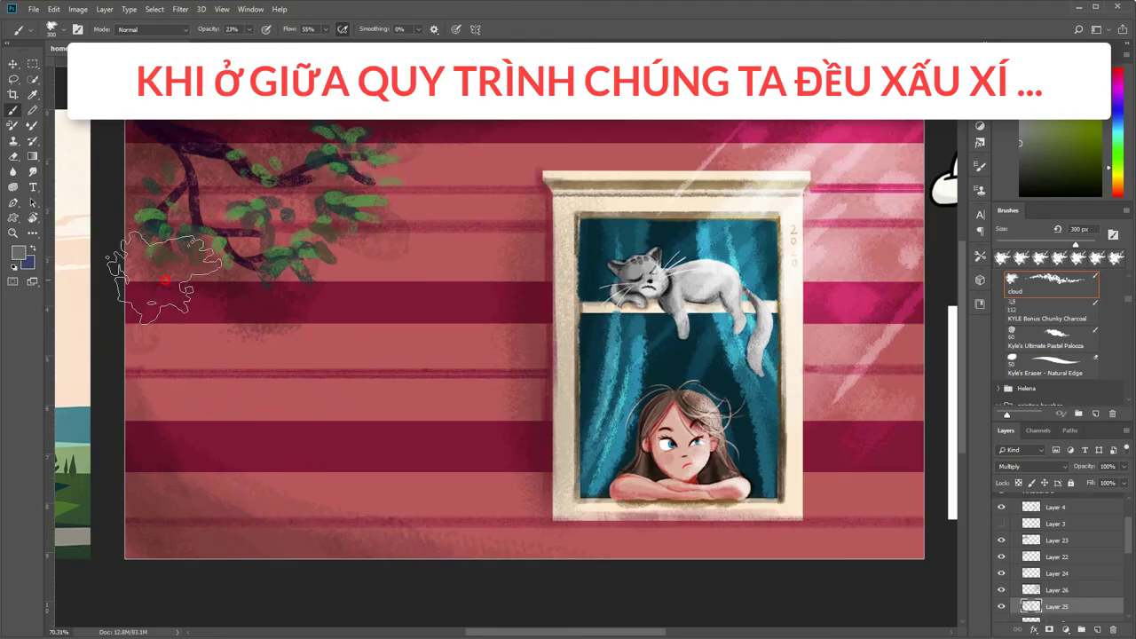
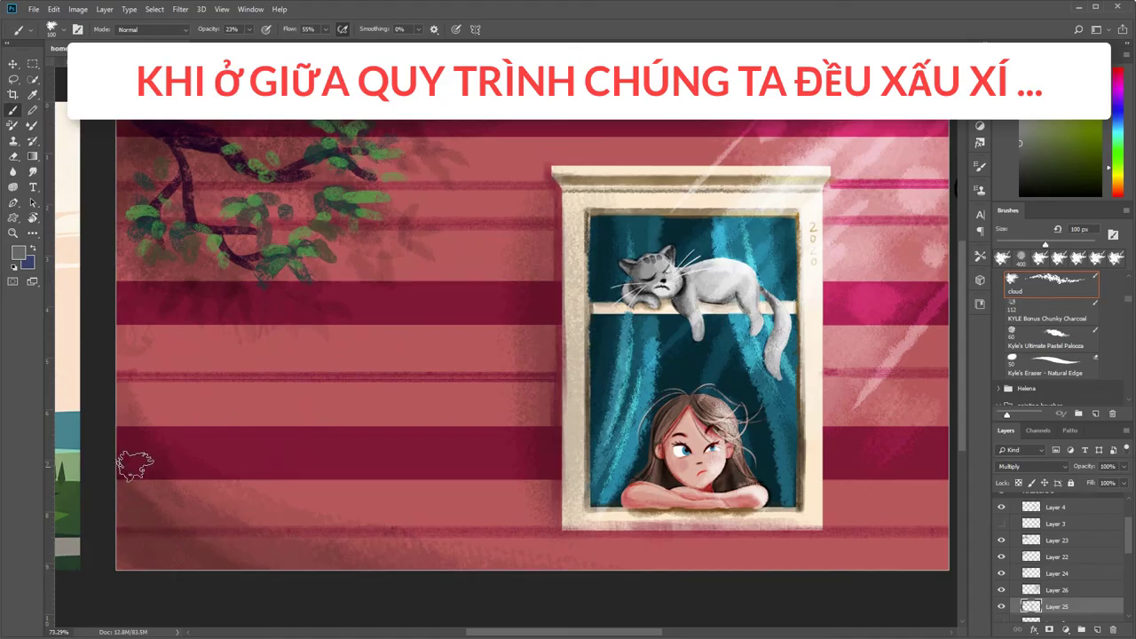
- Paint dark shadow strokes on the wall below the window, then shrink the brush to 125 px
{"action": "scroll", "coordinate": [559, 404], "scroll_direction": "right", "scroll_amount": 1}
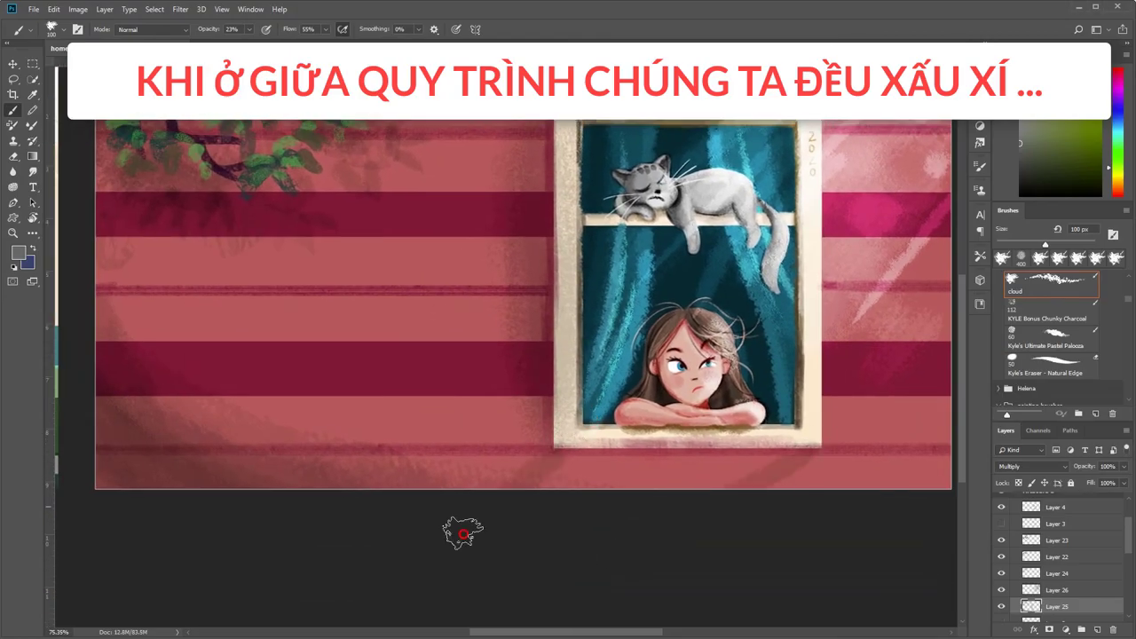
{"action": "mouse_move", "coordinate": [506, 470]}
{"action": "left_mouse_down"}
{"action": "mouse_move", "coordinate": [608, 464]}
{"action": "mouse_move", "coordinate": [648, 479]}
{"action": "mouse_move", "coordinate": [585, 461]}
{"action": "mouse_move", "coordinate": [558, 469]}
{"action": "mouse_move", "coordinate": [779, 458]}
{"action": "left_mouse_up"}
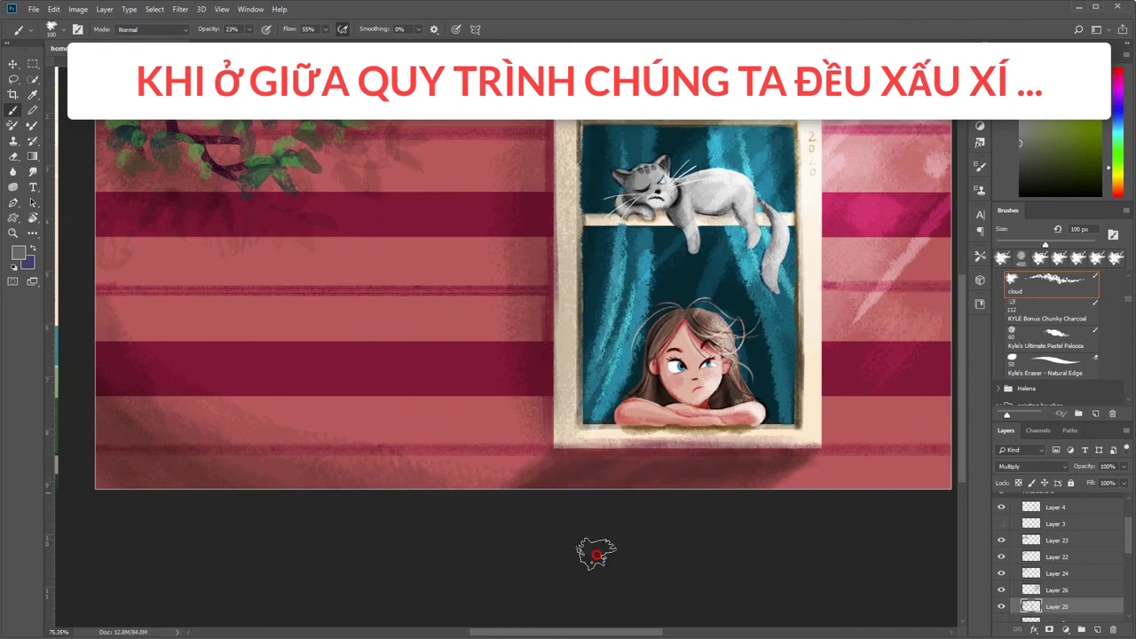
{"action": "key", "text": "e"}
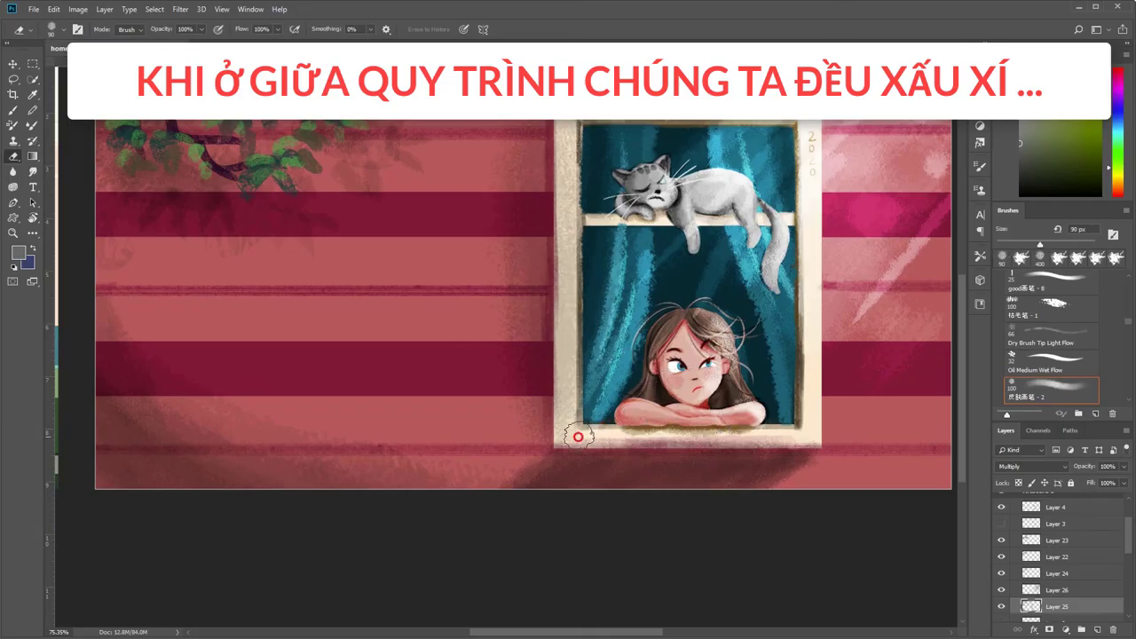
{"action": "left_click_drag", "start_coordinate": [854, 421], "coordinate": [711, 404]}
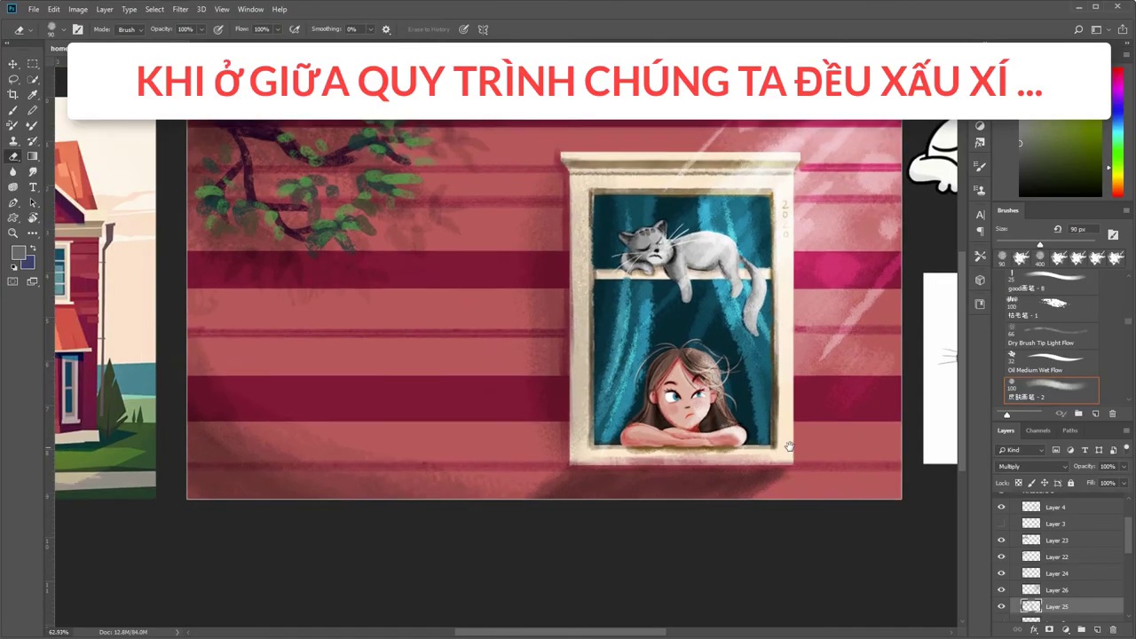
{"action": "key", "text": "b"}
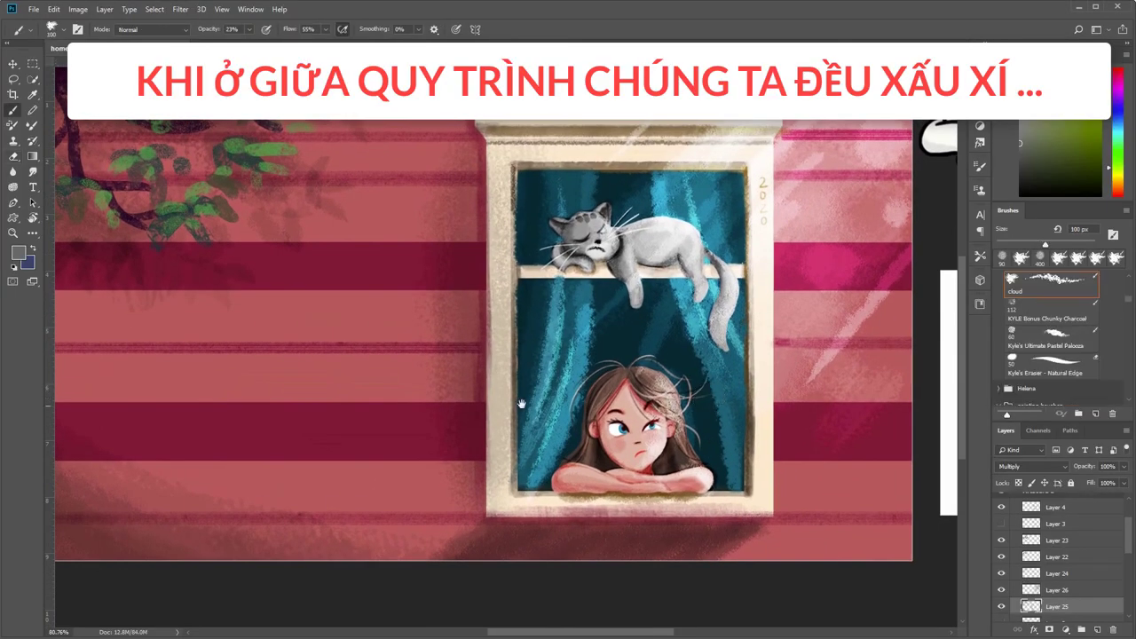
{"action": "scroll", "coordinate": [511, 436], "scroll_direction": "down", "scroll_amount": 2}
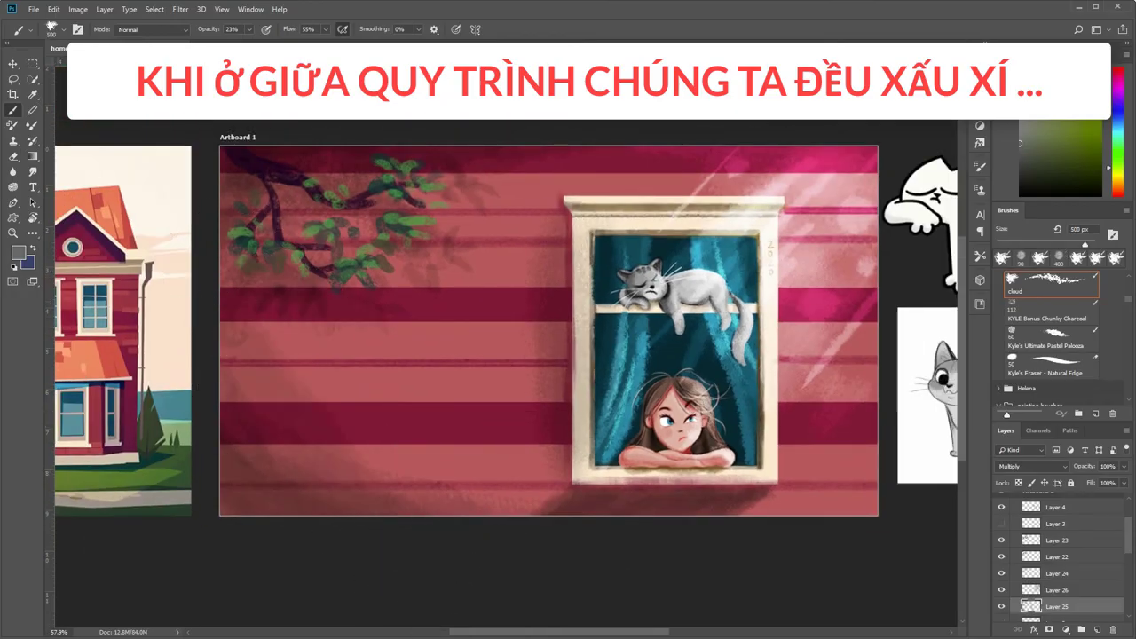
{"action": "scroll", "coordinate": [400, 219], "scroll_direction": "up", "scroll_amount": 2}
{"action": "key", "text": "bracketleft"}
{"action": "key", "text": "bracketleft"}
{"action": "key", "text": "bracketleft"}
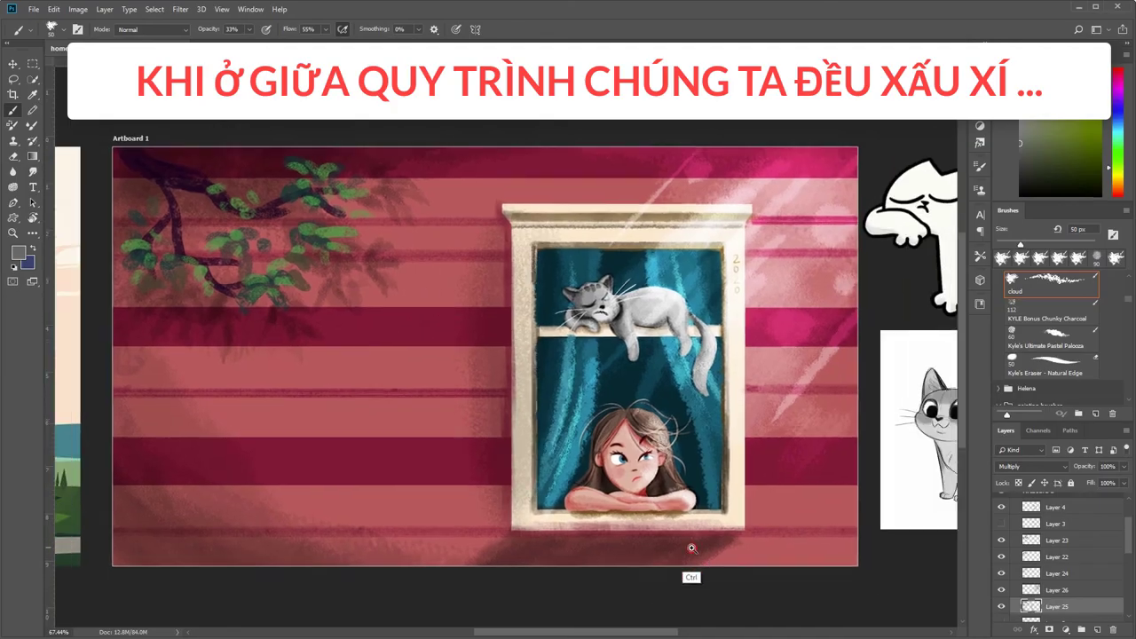
- Fill a lassoed trapezoid below the sill with a darker shadow tone, comparing against Layer 25
{"action": "left_click_drag", "start_coordinate": [550, 239], "coordinate": [703, 591]}
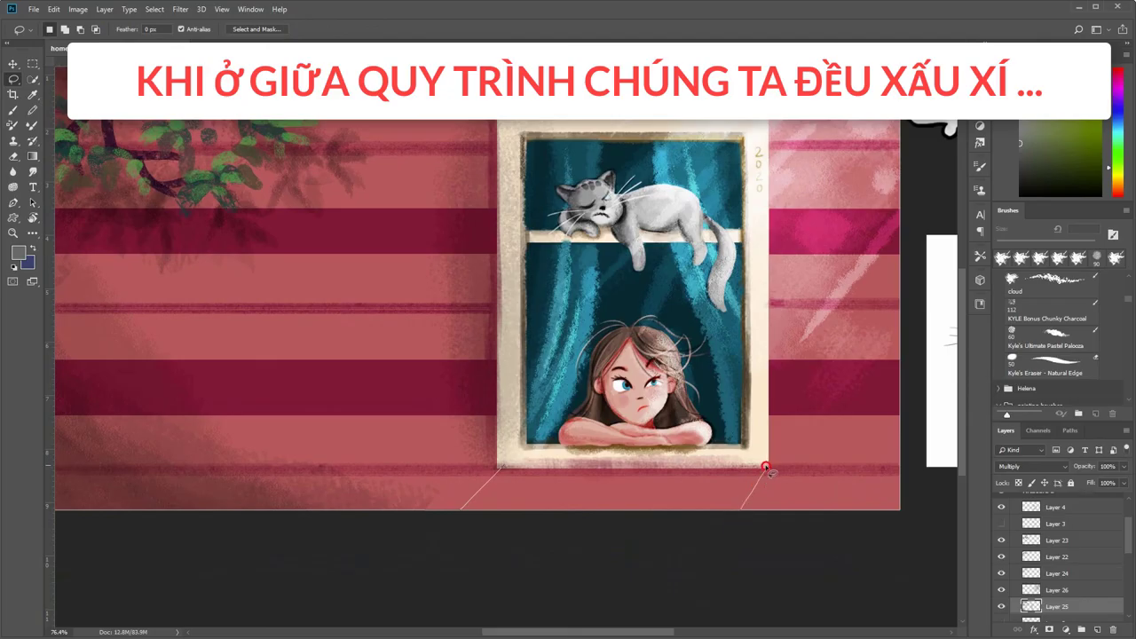
{"action": "key", "text": "Return"}
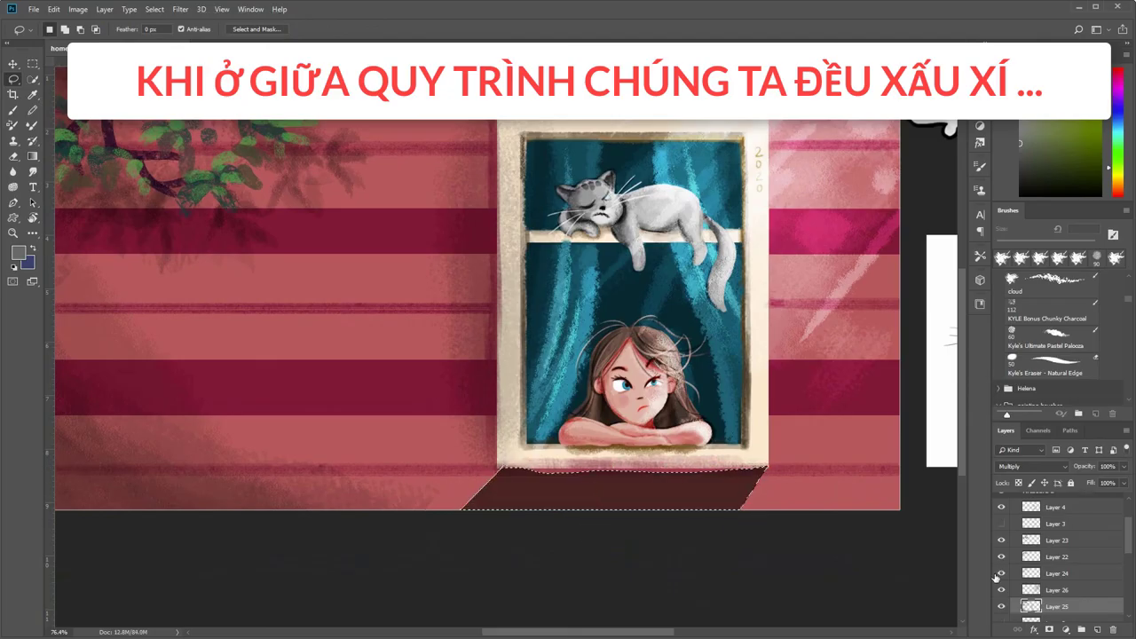
{"action": "left_click", "coordinate": [1000, 606]}
{"action": "left_click", "coordinate": [1000, 607]}
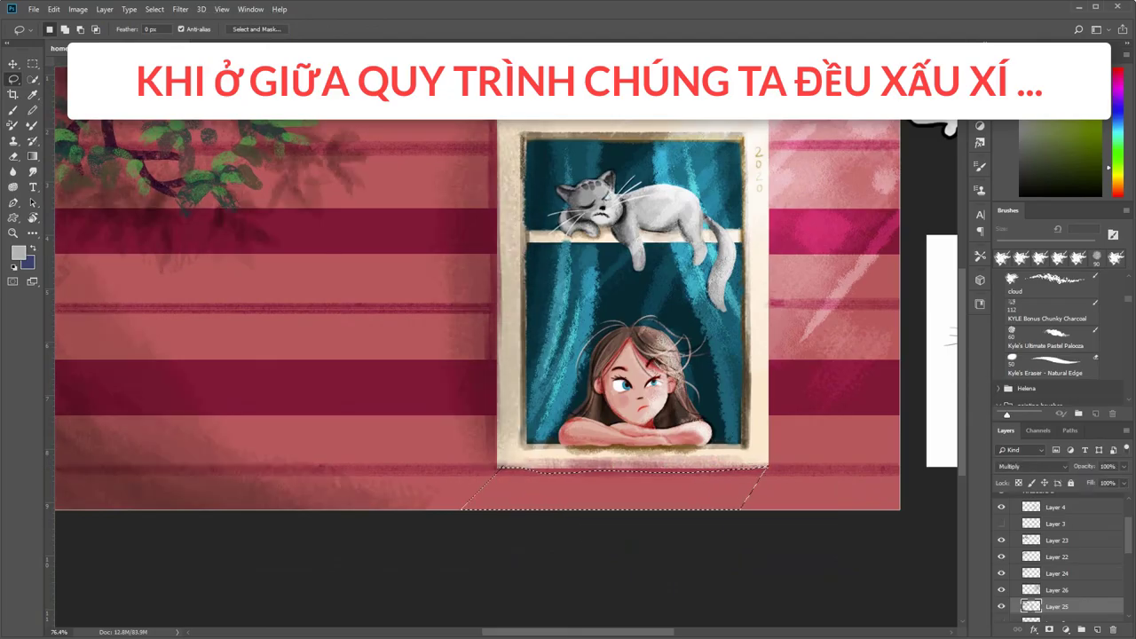
{"action": "key", "text": "alt+BackSpace"}
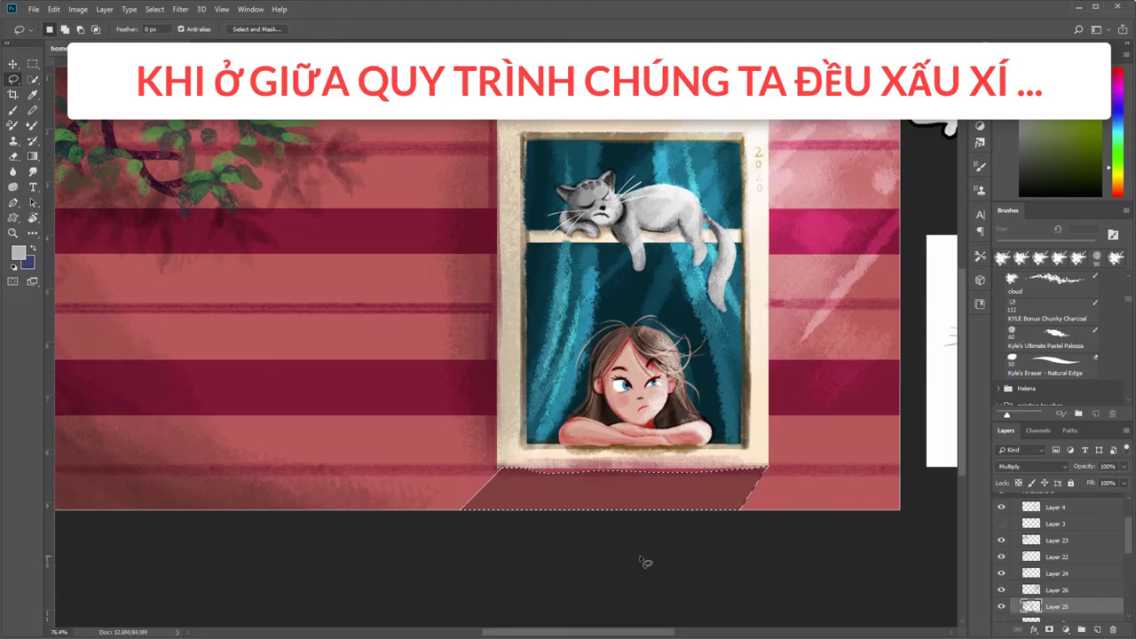
{"action": "key", "text": "b"}
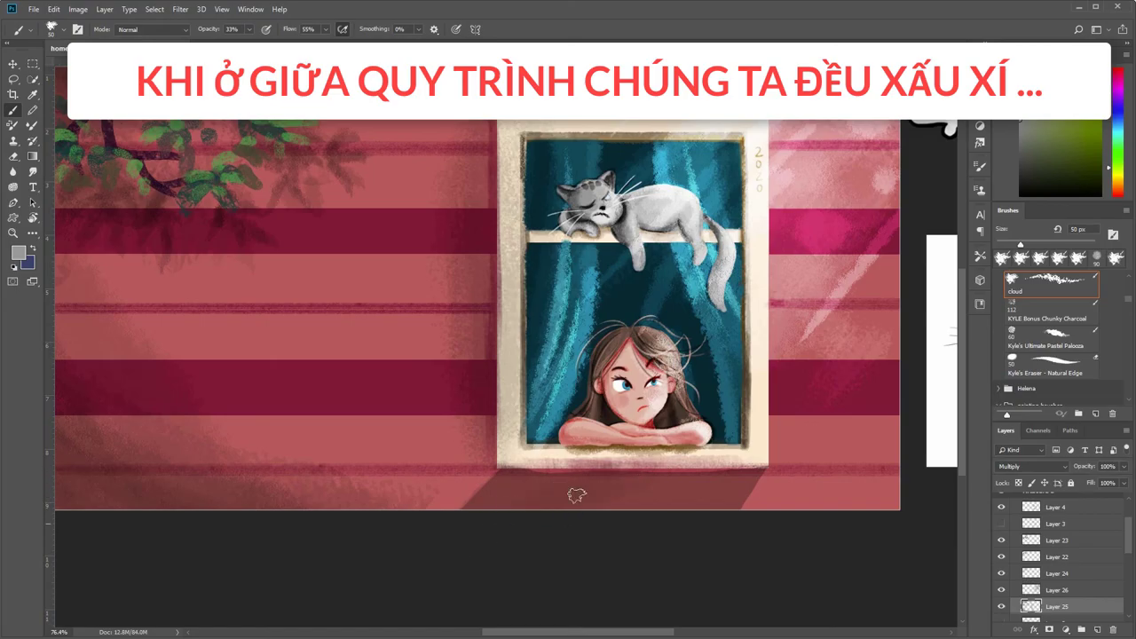
- Briefly use the eraser, then return to the brush enlarged to 70 px
{"action": "scroll", "coordinate": [673, 442], "scroll_direction": "down", "scroll_amount": 5}
{"action": "scroll", "coordinate": [673, 441], "scroll_direction": "up", "scroll_amount": 3}
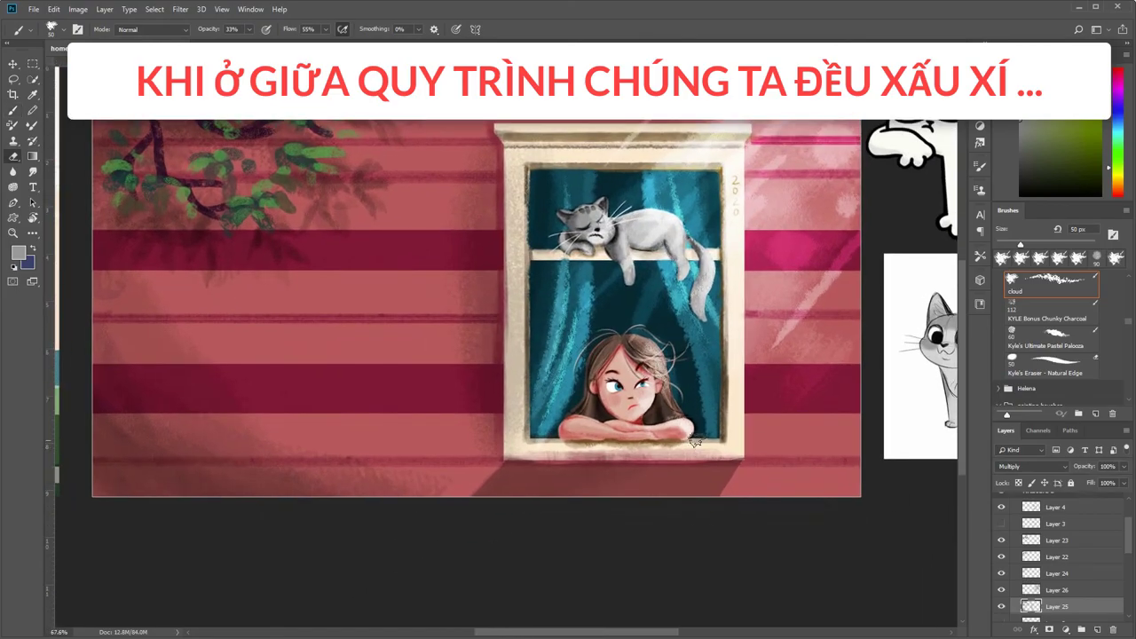
{"action": "key", "text": "e"}
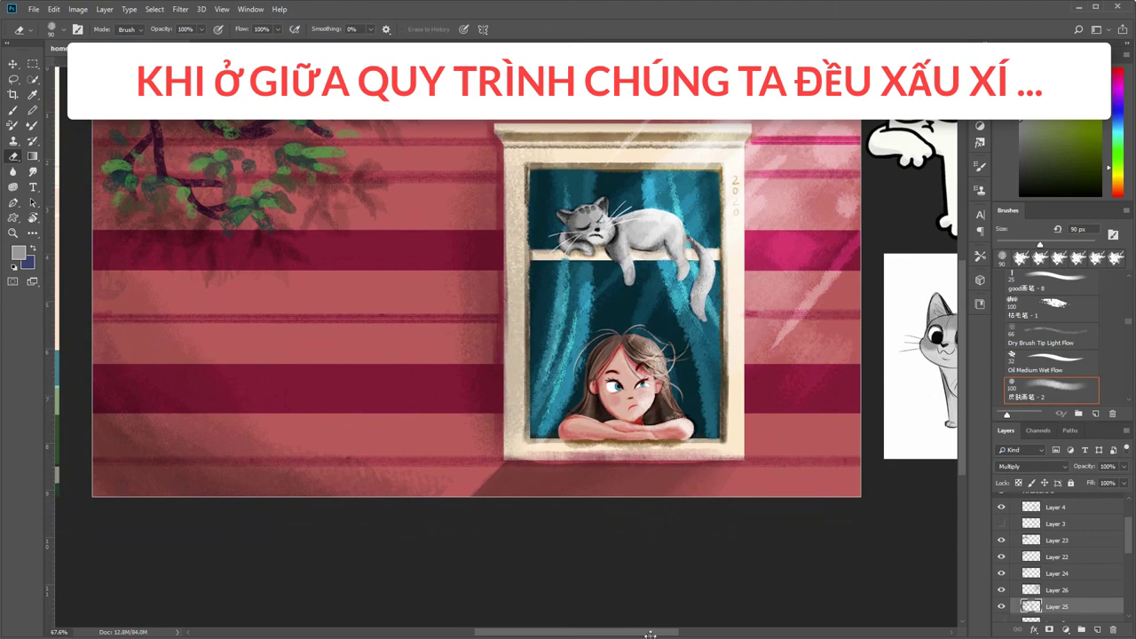
{"action": "scroll", "coordinate": [650, 634], "scroll_direction": "up", "scroll_amount": 1}
{"action": "scroll", "coordinate": [731, 522], "scroll_direction": "up", "scroll_amount": 1}
{"action": "key", "text": "b"}
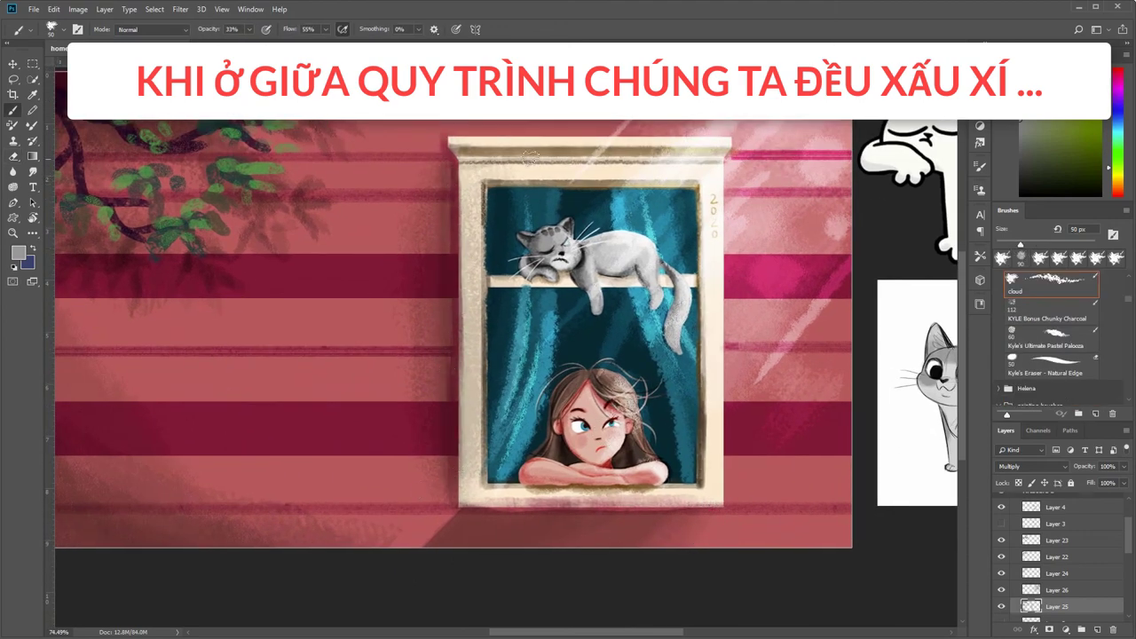
{"action": "key", "text": "bracketright"}
{"action": "key", "text": "bracketright"}
{"action": "scroll", "coordinate": [454, 314], "scroll_direction": "up", "scroll_amount": 4}
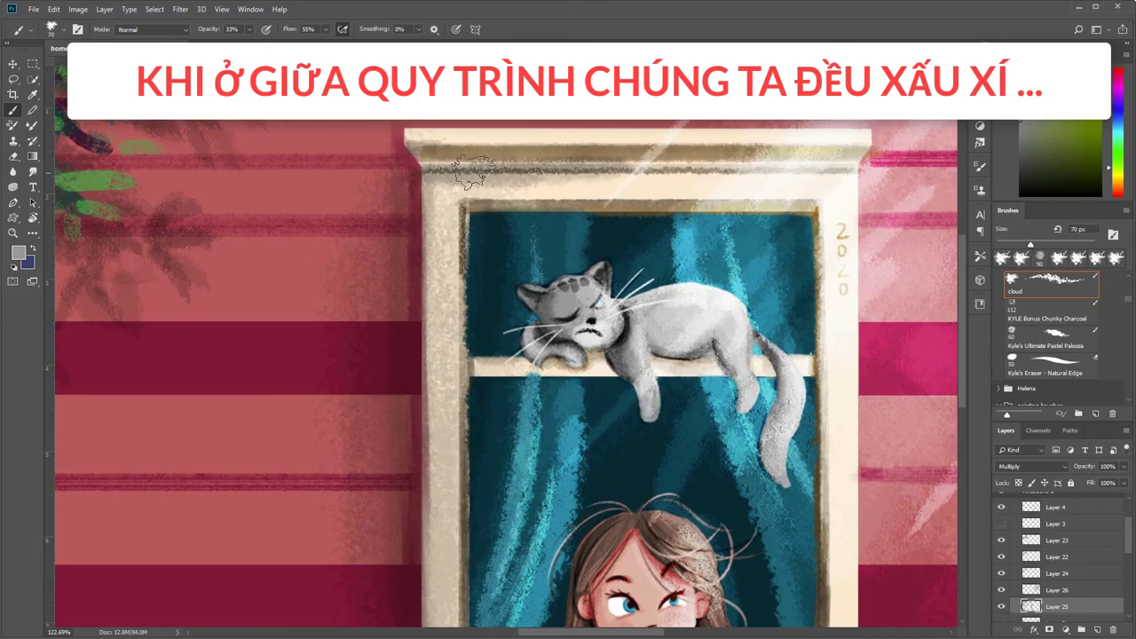
{"action": "scroll", "coordinate": [533, 151], "scroll_direction": "down", "scroll_amount": 4}
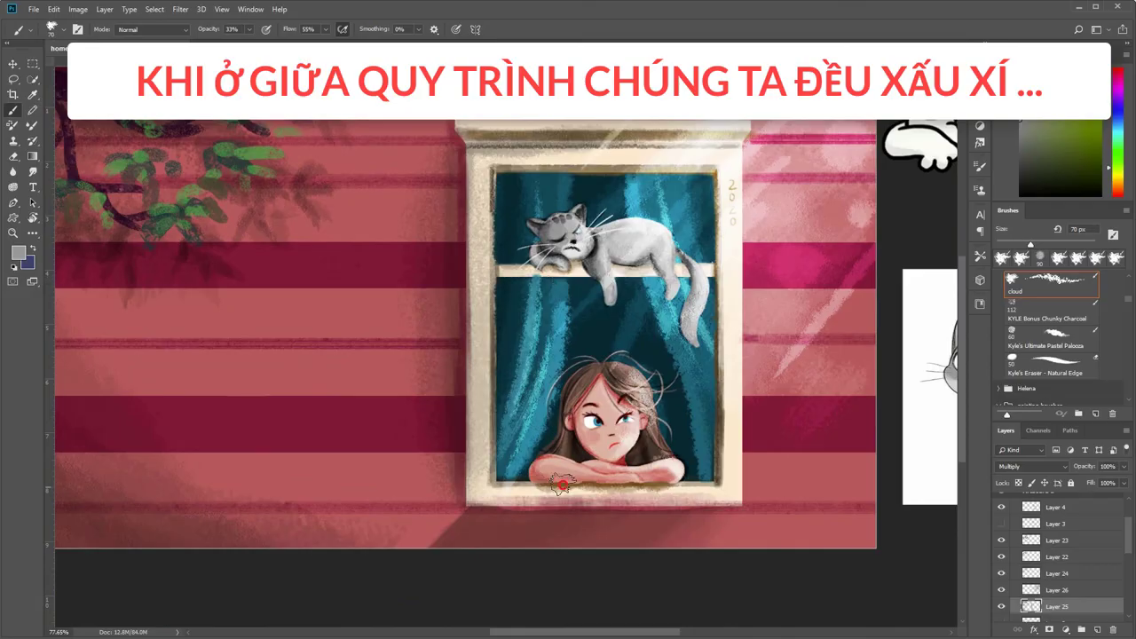
- Paint dark shading along the bottom sill, beneath the girl's arms, and down the right frame
{"action": "left_click_drag", "start_coordinate": [490, 475], "coordinate": [638, 485]}
{"action": "left_click_drag", "start_coordinate": [524, 481], "coordinate": [643, 487]}
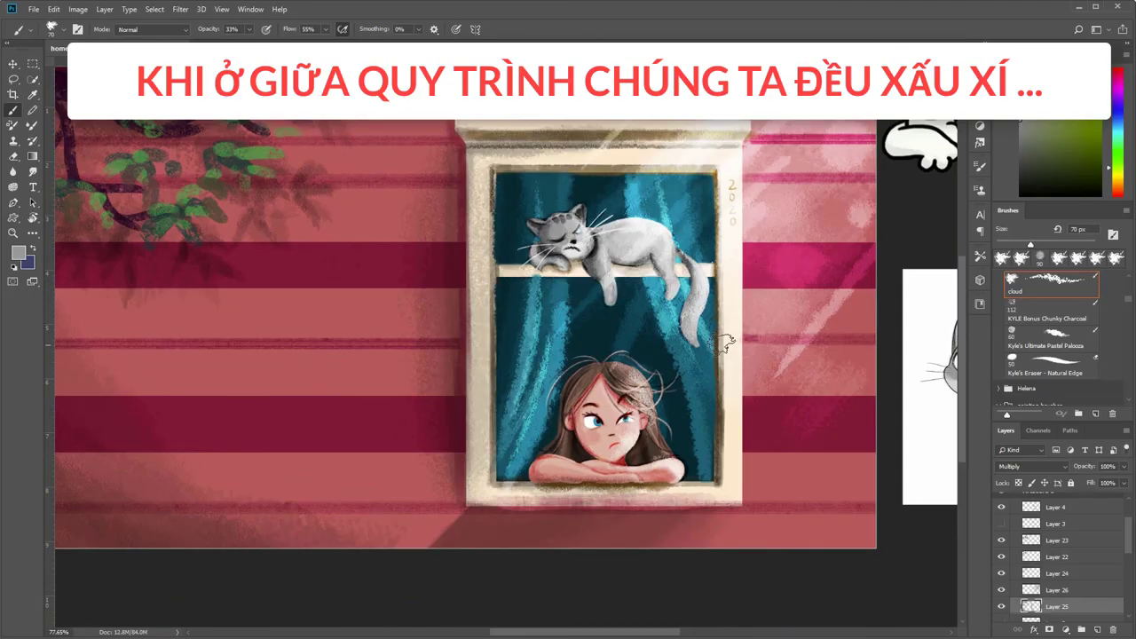
{"action": "left_click_drag", "start_coordinate": [721, 199], "coordinate": [723, 479]}
{"action": "scroll", "coordinate": [792, 332], "scroll_direction": "down", "scroll_amount": 3}
{"action": "scroll", "coordinate": [792, 332], "scroll_direction": "up", "scroll_amount": 2}
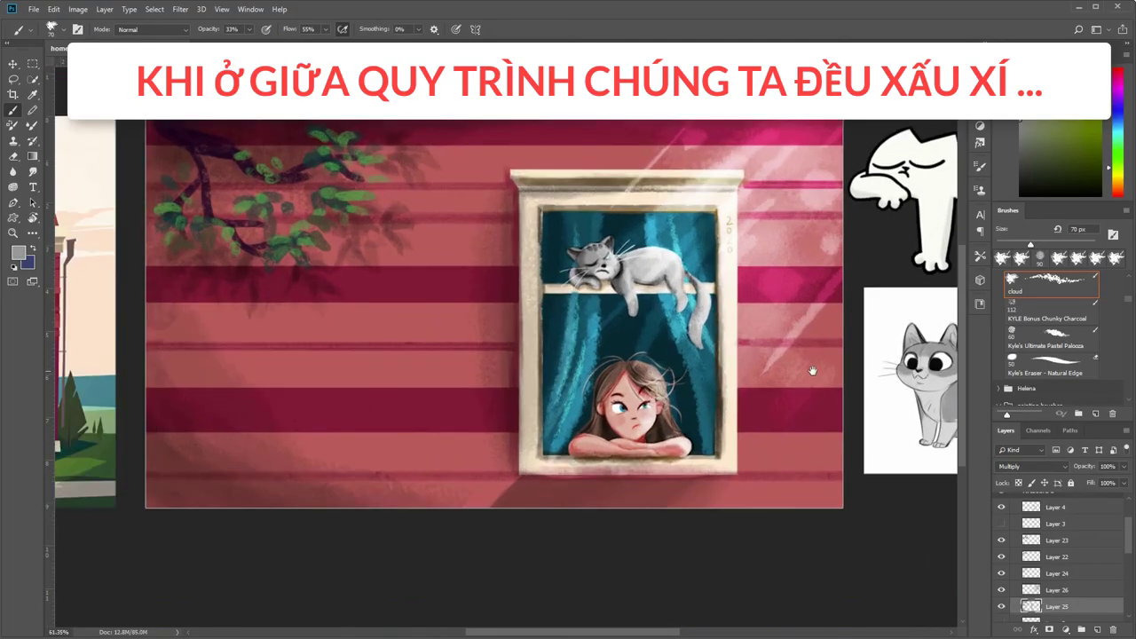
{"action": "scroll", "coordinate": [792, 332], "scroll_direction": "up", "scroll_amount": 1}
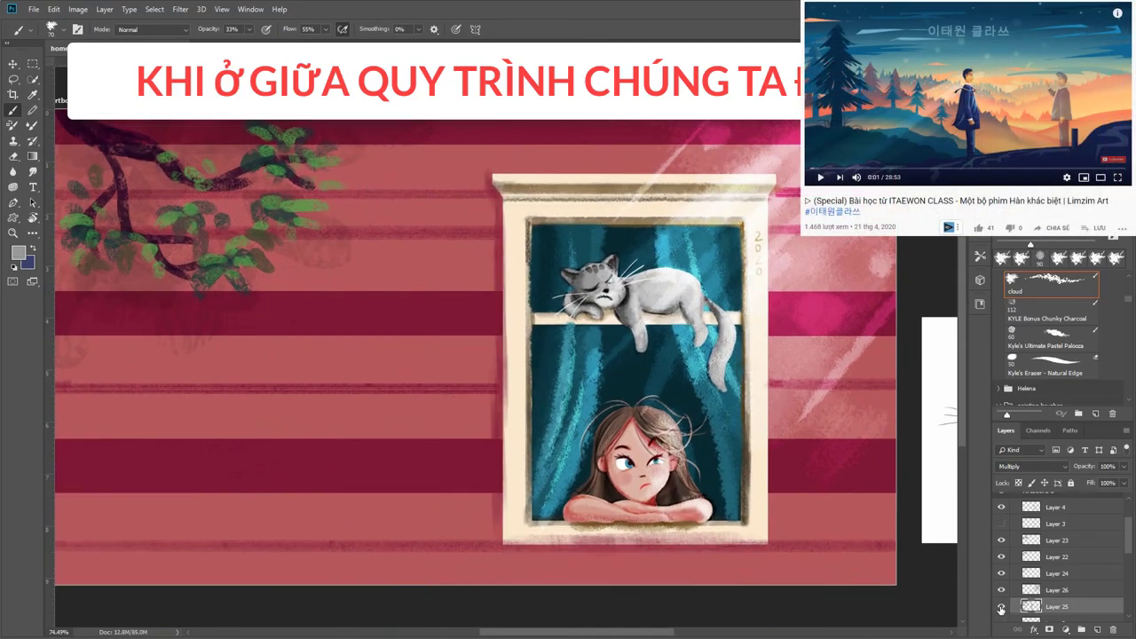
- Select Layer 26, switch to the KYLE Ultimate Pencil Hard brush, and undo a stray stroke
{"action": "left_click", "coordinate": [1056, 589]}
{"action": "left_click_drag", "start_coordinate": [718, 411], "coordinate": [617, 400]}
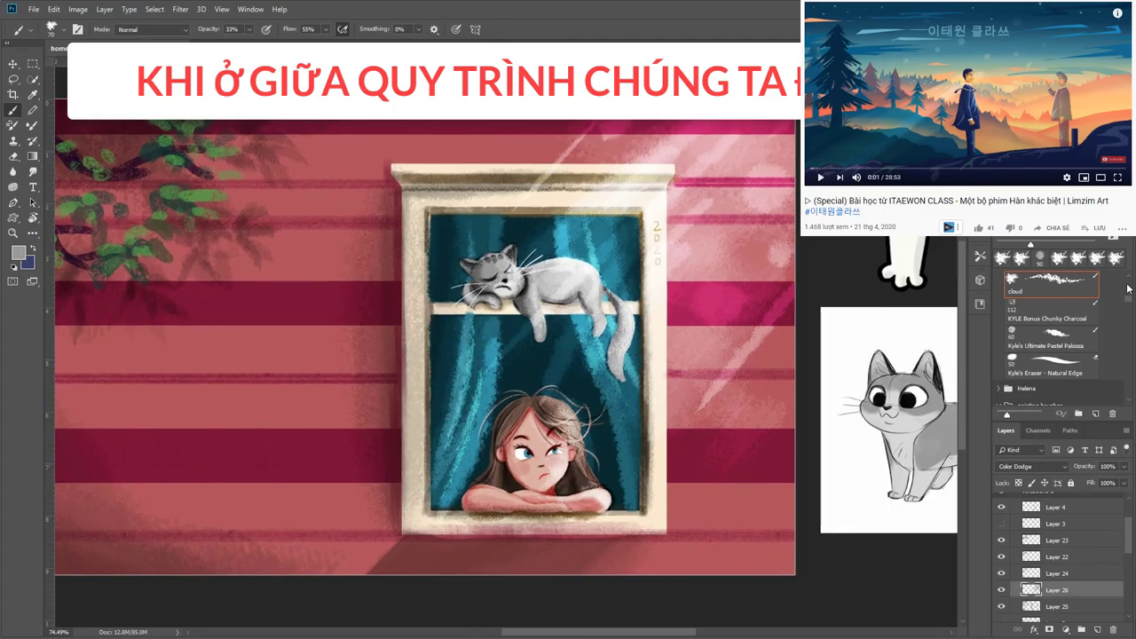
{"action": "key", "text": "comma"}
{"action": "key", "text": "comma"}
{"action": "key", "text": "comma"}
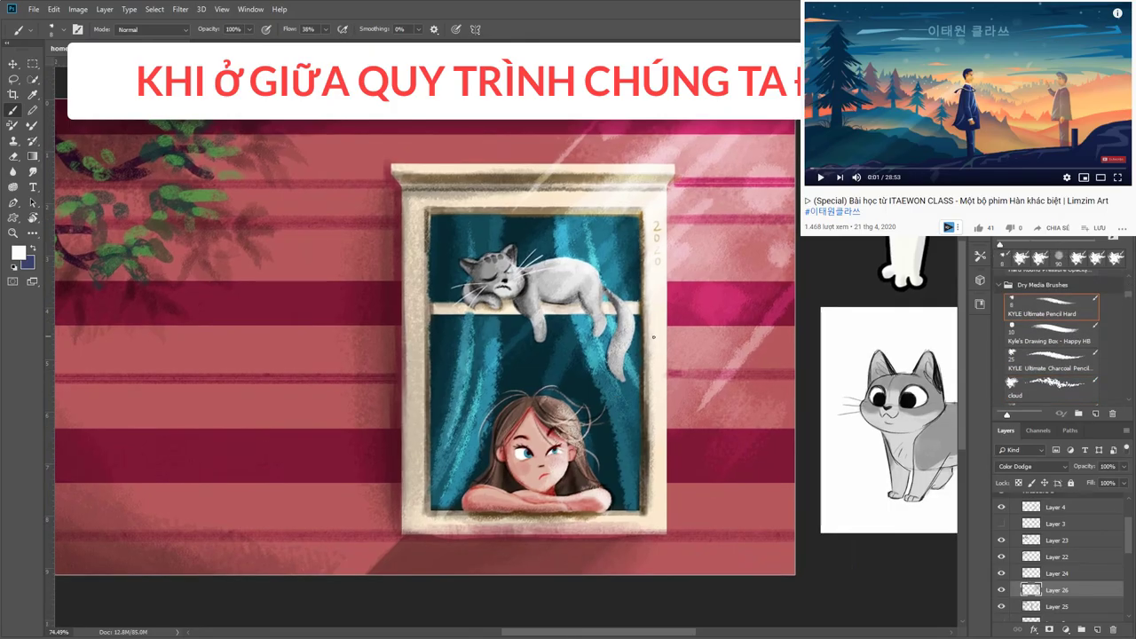
{"action": "key", "text": "ctrl+z"}
- Zoom in and out to review the whole window painting
{"action": "left_click", "coordinate": [660, 182]}
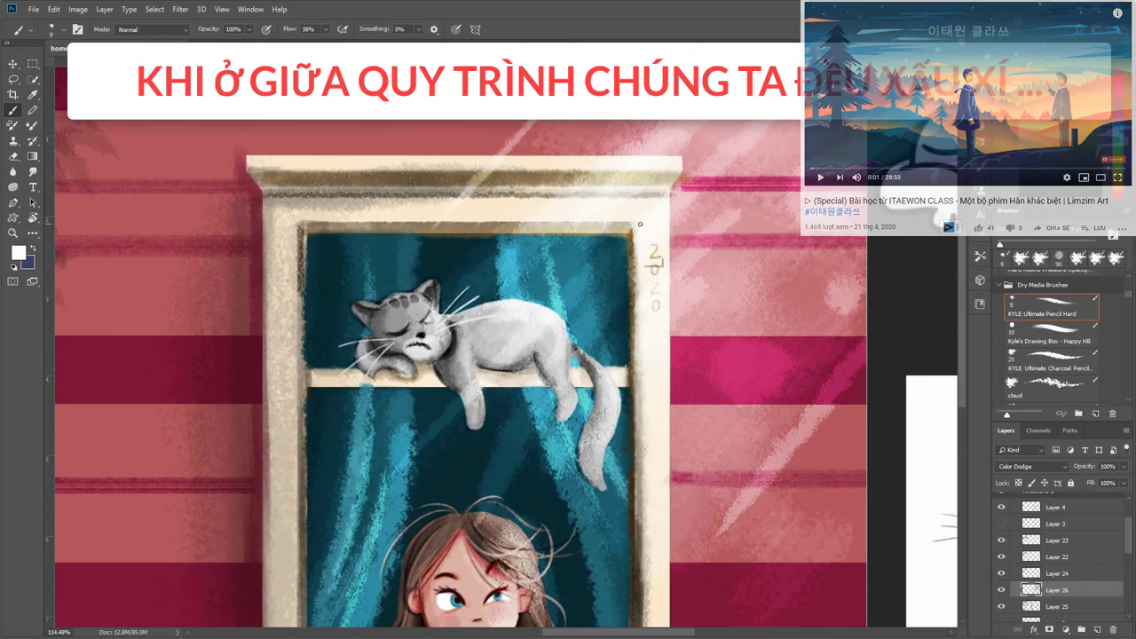
{"action": "scroll", "coordinate": [648, 497], "scroll_direction": "down", "scroll_amount": 3}
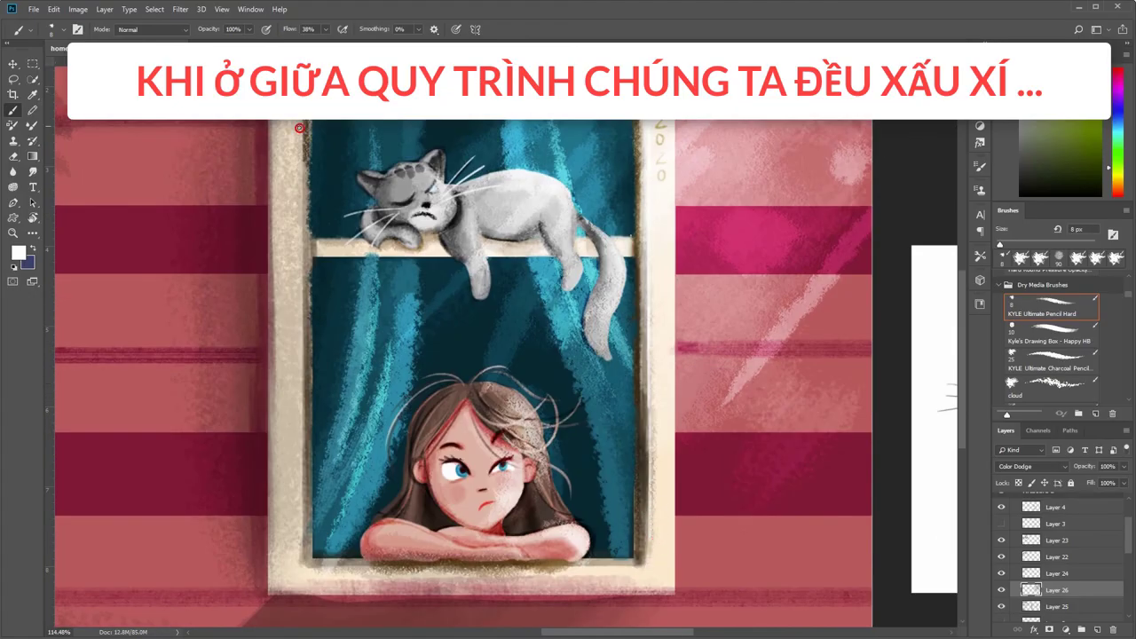
{"action": "key", "text": "ctrl+minus"}
{"action": "key", "text": "ctrl+minus"}
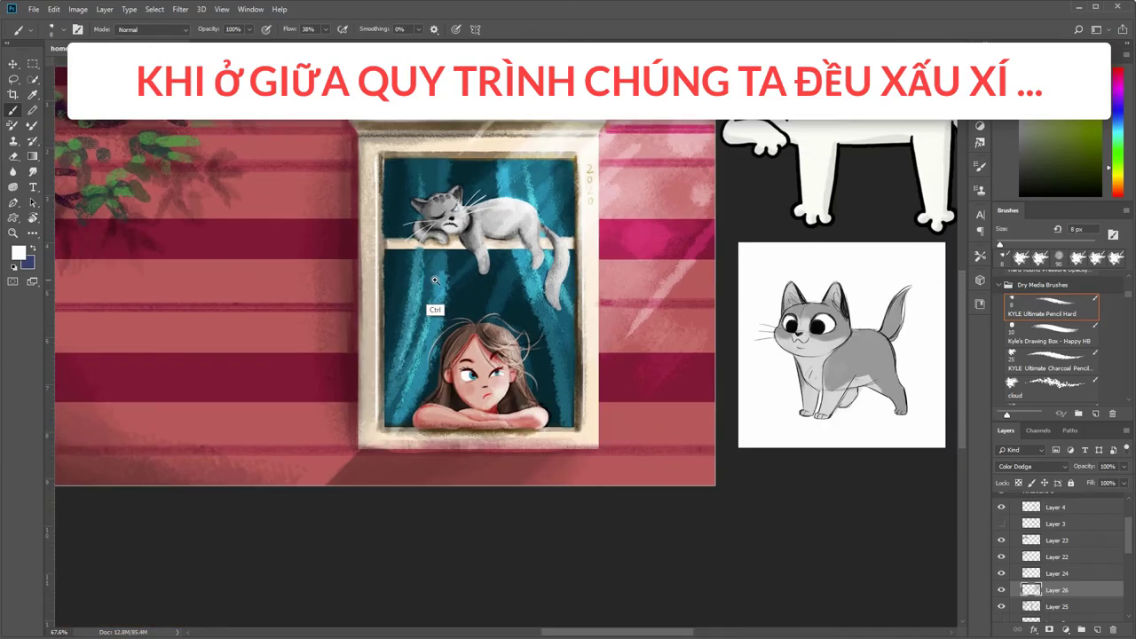
{"action": "left_click_drag", "start_coordinate": [435, 280], "coordinate": [473, 190]}
{"action": "scroll", "coordinate": [625, 568], "scroll_direction": "up", "scroll_amount": 5}
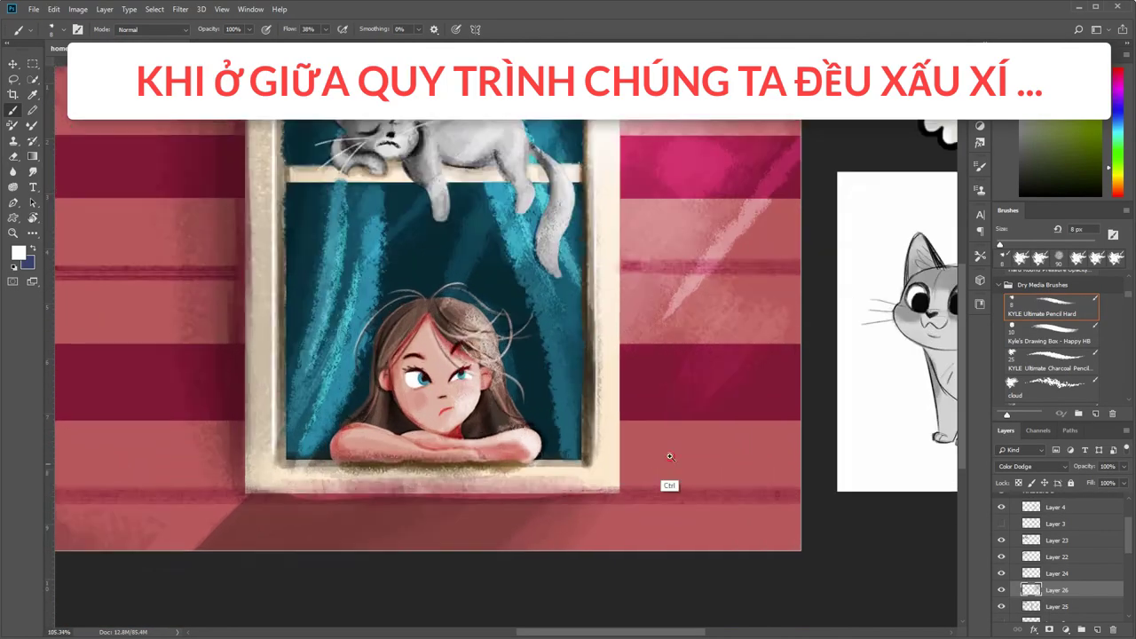
{"action": "scroll", "coordinate": [587, 445], "scroll_direction": "down", "scroll_amount": 3}
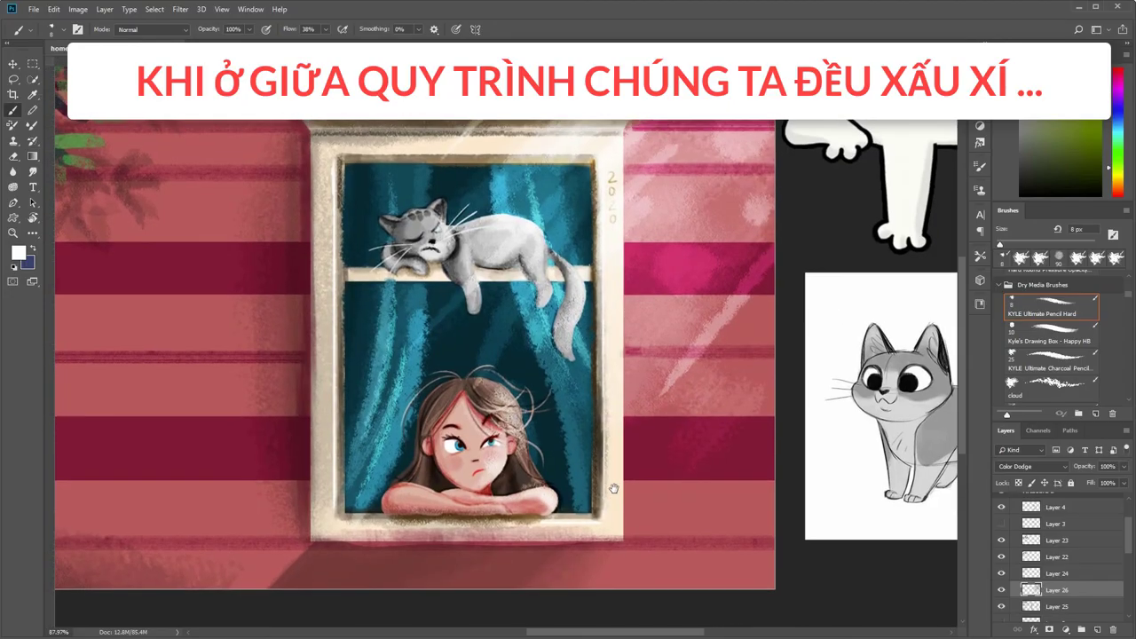
{"action": "scroll", "coordinate": [622, 139], "scroll_direction": "down", "scroll_amount": 2}
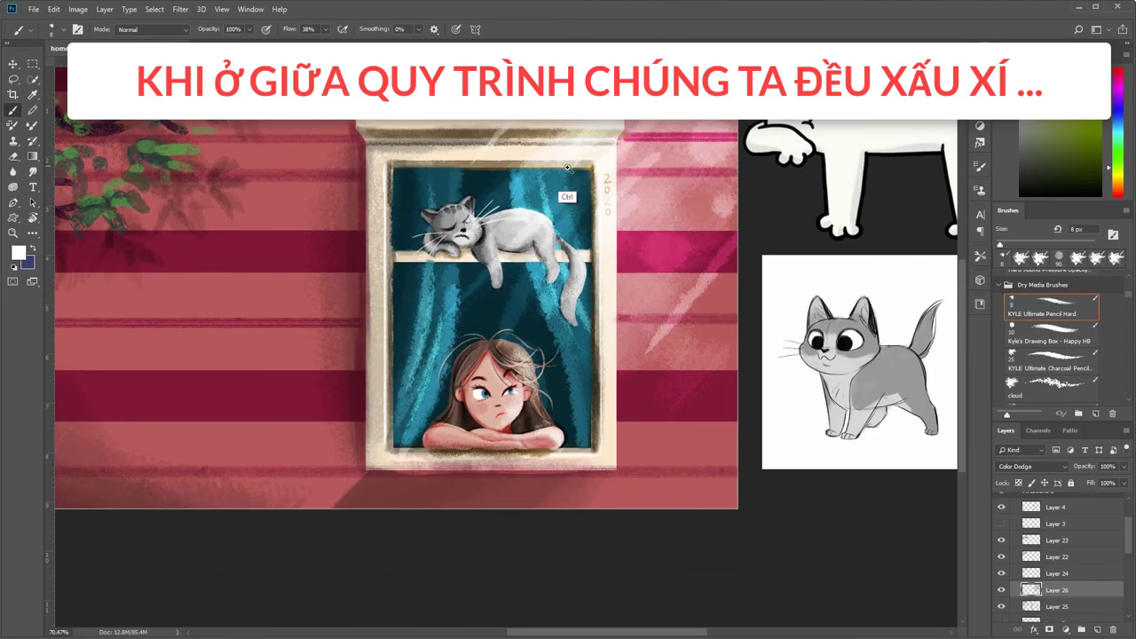
{"action": "scroll", "coordinate": [531, 337], "scroll_direction": "up", "scroll_amount": 3}
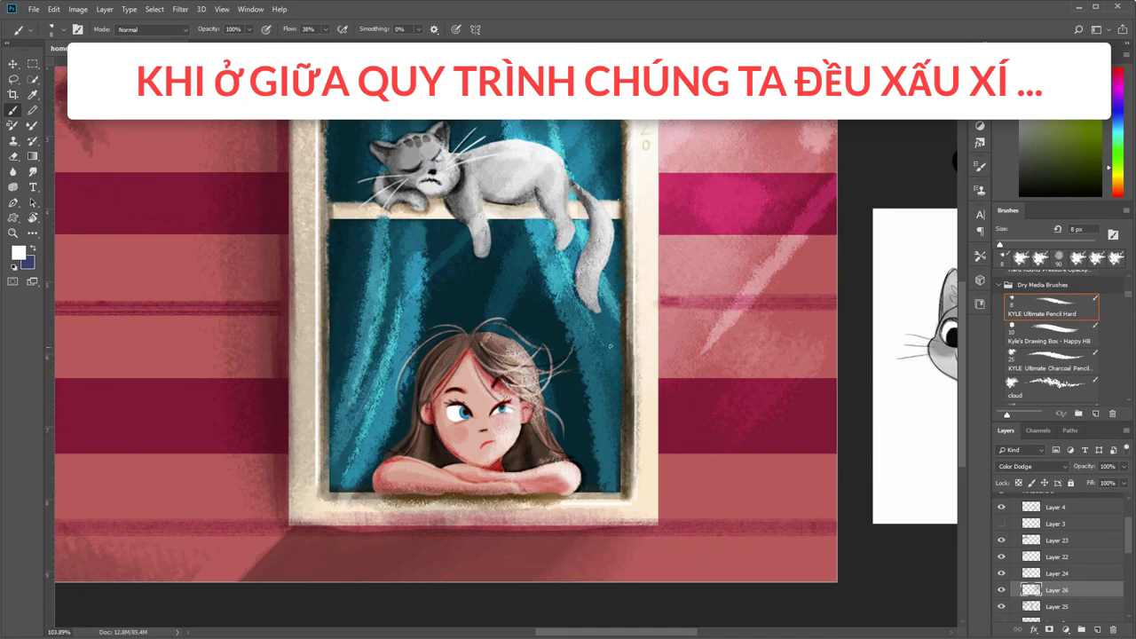
{"action": "scroll", "coordinate": [667, 321], "scroll_direction": "down", "scroll_amount": 3}
- Reposition the artboard view and select the tree-shadow layer (Layer 23) on the canvas
{"action": "left_click_drag", "start_coordinate": [382, 444], "coordinate": [431, 451]}
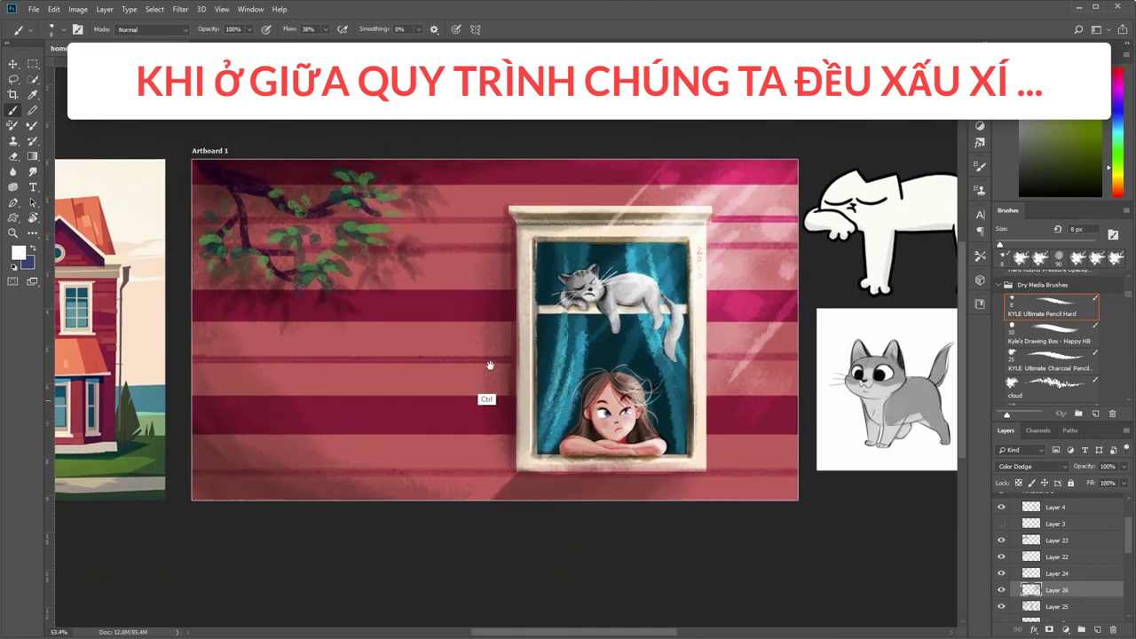
{"action": "scroll", "coordinate": [442, 422], "scroll_direction": "up", "scroll_amount": 2}
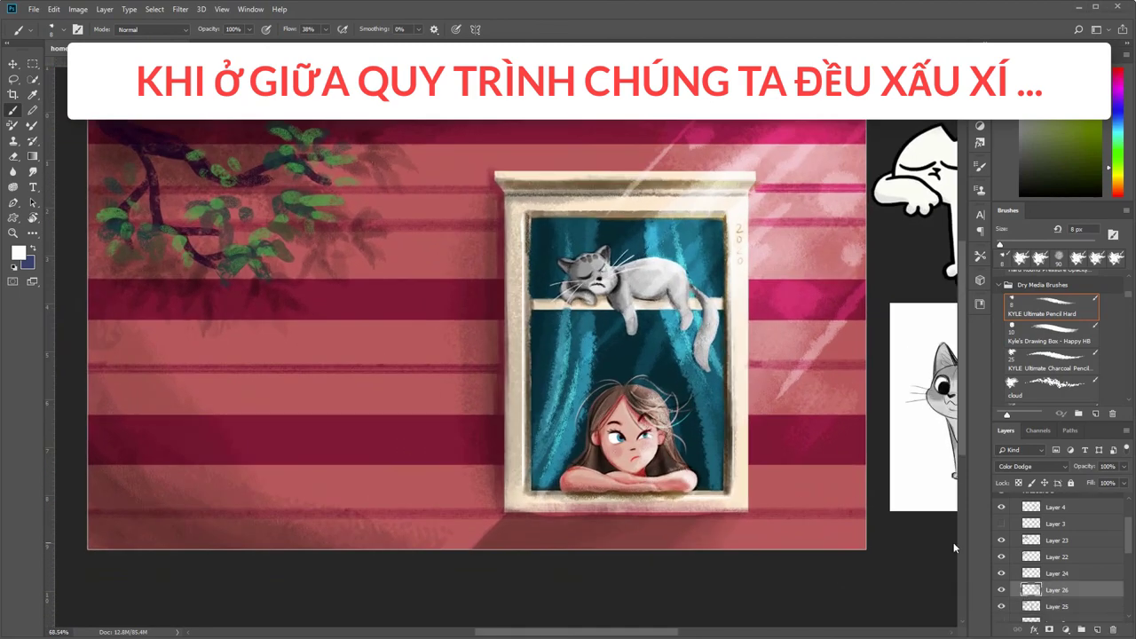
{"action": "left_click_drag", "start_coordinate": [362, 346], "coordinate": [387, 348]}
{"action": "key", "text": "v"}
{"action": "left_click", "coordinate": [388, 212], "text": "ctrl"}
- Compare the tree-shadow layer's visibility and choose the cloud brush at 50 px
{"action": "key", "text": "b"}
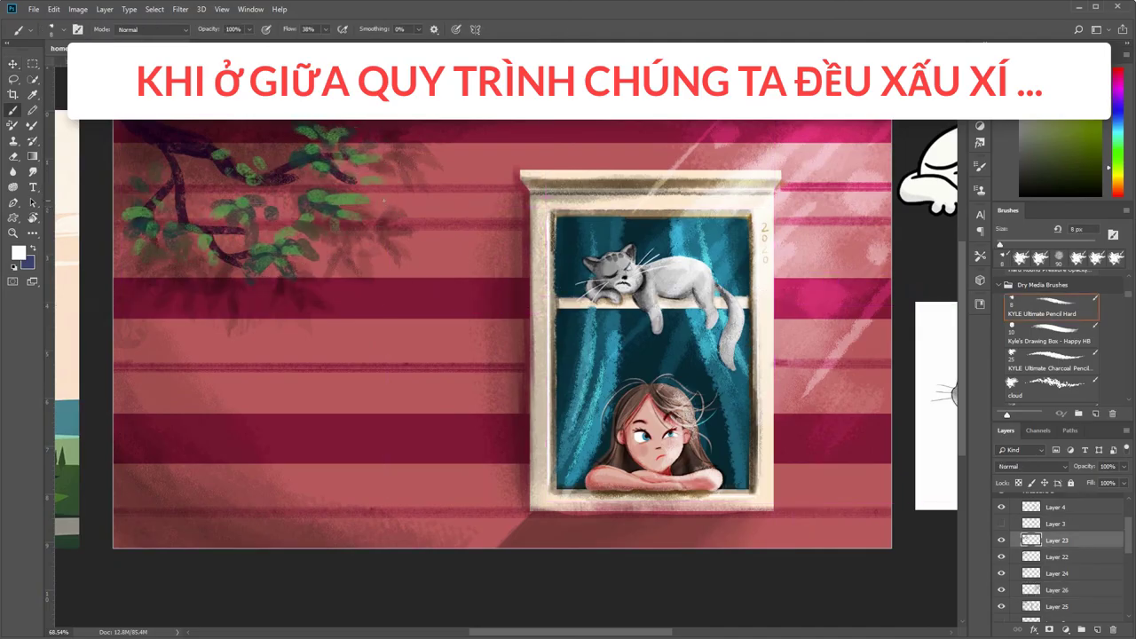
{"action": "left_click", "coordinate": [1002, 540]}
{"action": "left_click", "coordinate": [1001, 540]}
{"action": "left_click", "coordinate": [1056, 391]}
{"action": "key", "text": "bracketright"}
{"action": "key", "text": "bracketright"}
{"action": "key", "text": "bracketright"}
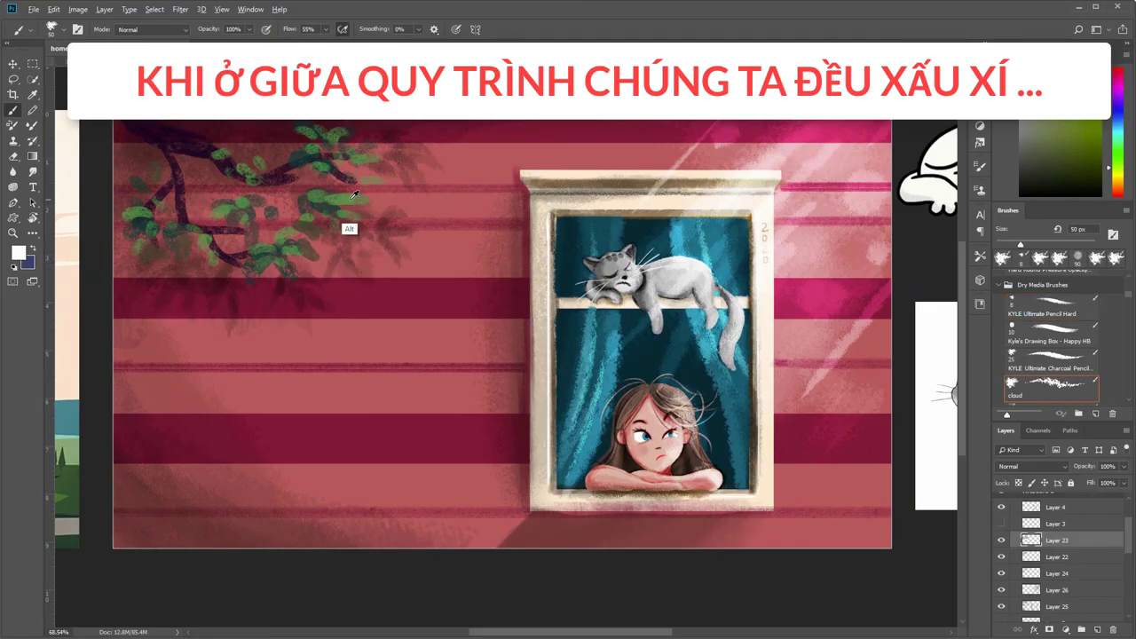
- Sample the leaf green and dab bright light-green highlights onto the tree leaves
{"action": "left_click", "coordinate": [349, 213], "text": "alt"}
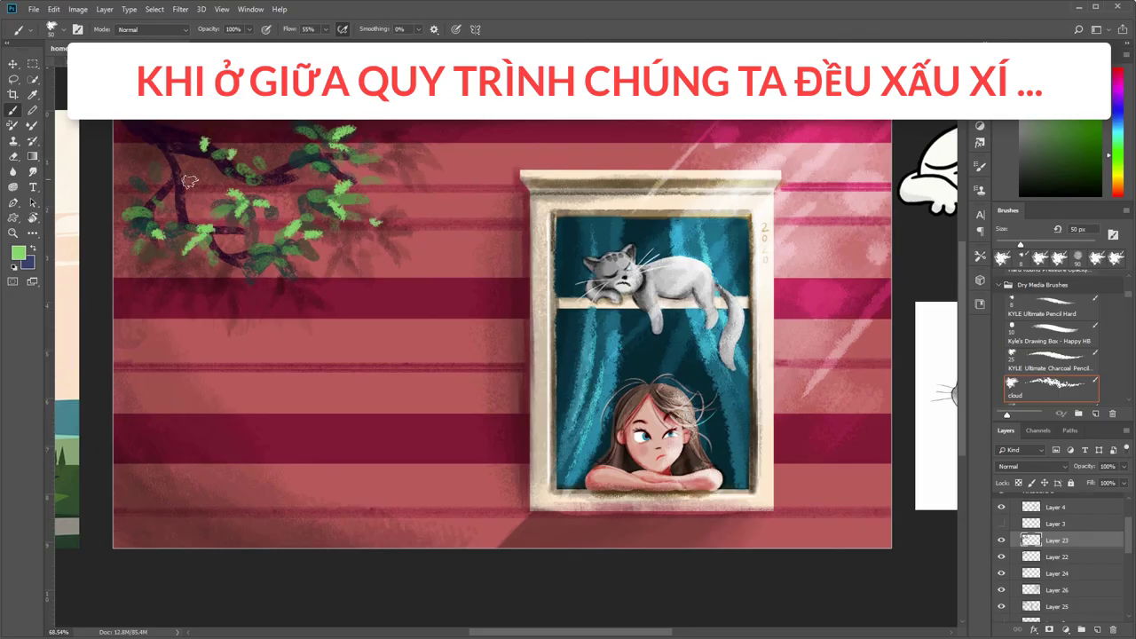
{"action": "scroll", "coordinate": [410, 247], "scroll_direction": "down", "scroll_amount": 3}
{"action": "scroll", "coordinate": [417, 236], "scroll_direction": "up", "scroll_amount": 1}
{"action": "scroll", "coordinate": [431, 269], "scroll_direction": "up", "scroll_amount": 1}
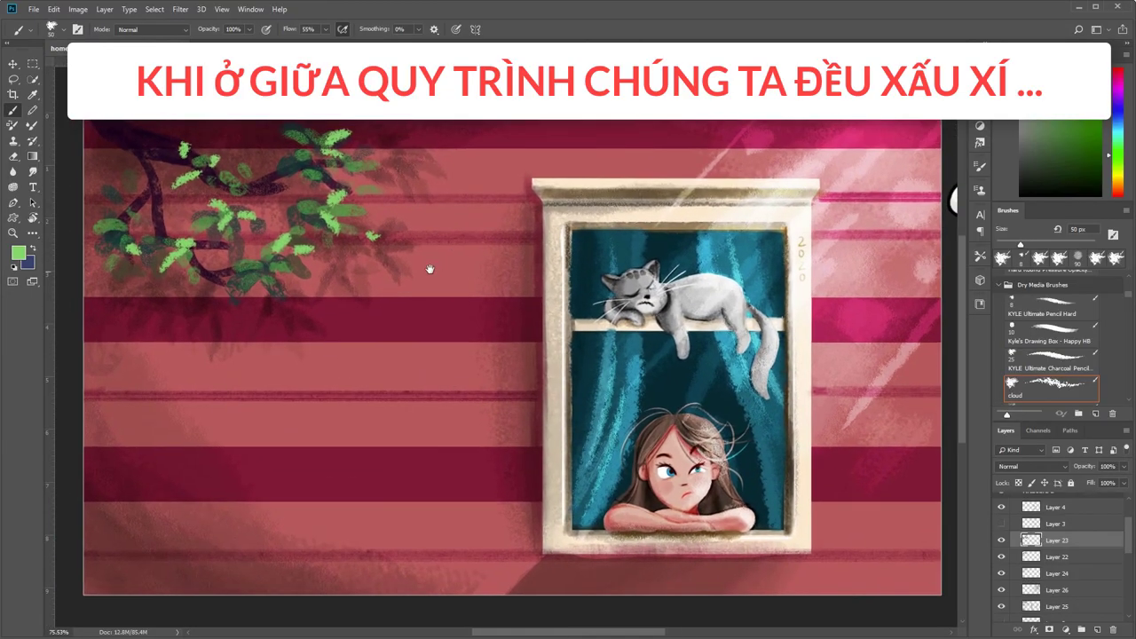
{"action": "scroll", "coordinate": [451, 305], "scroll_direction": "up", "scroll_amount": 1}
{"action": "key", "text": "v"}
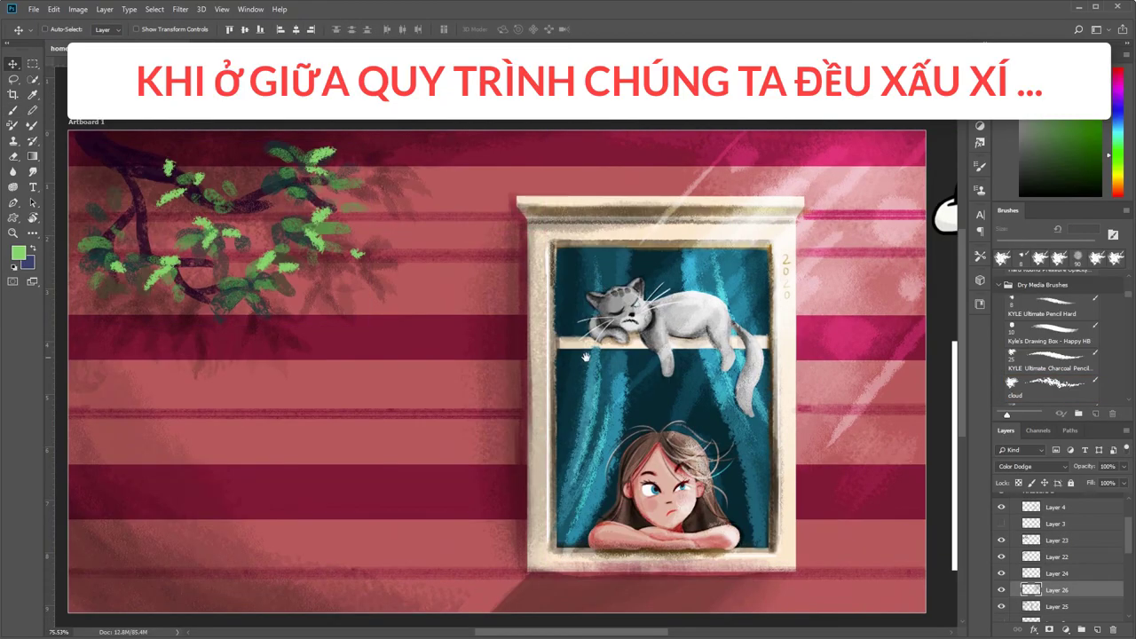
{"action": "scroll", "coordinate": [554, 350], "scroll_direction": "down", "scroll_amount": 1}
- Set Layer 27 to Color Dodge and pick a pale colour for the light spots
{"action": "key", "text": "b"}
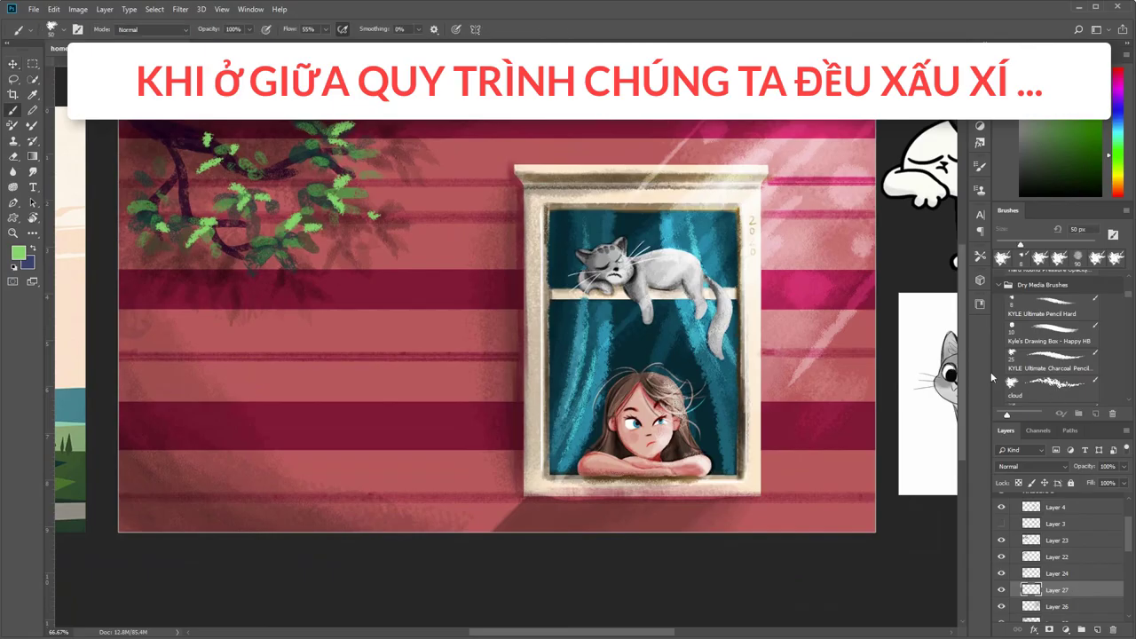
{"action": "left_click", "coordinate": [1030, 465]}
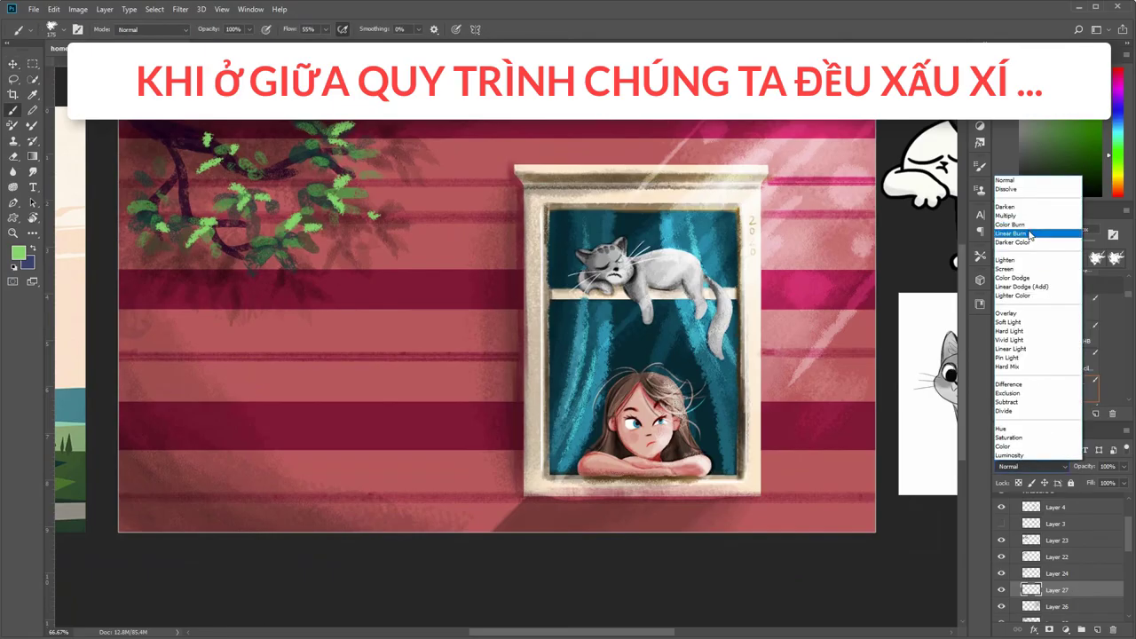
{"action": "left_click", "coordinate": [1029, 278]}
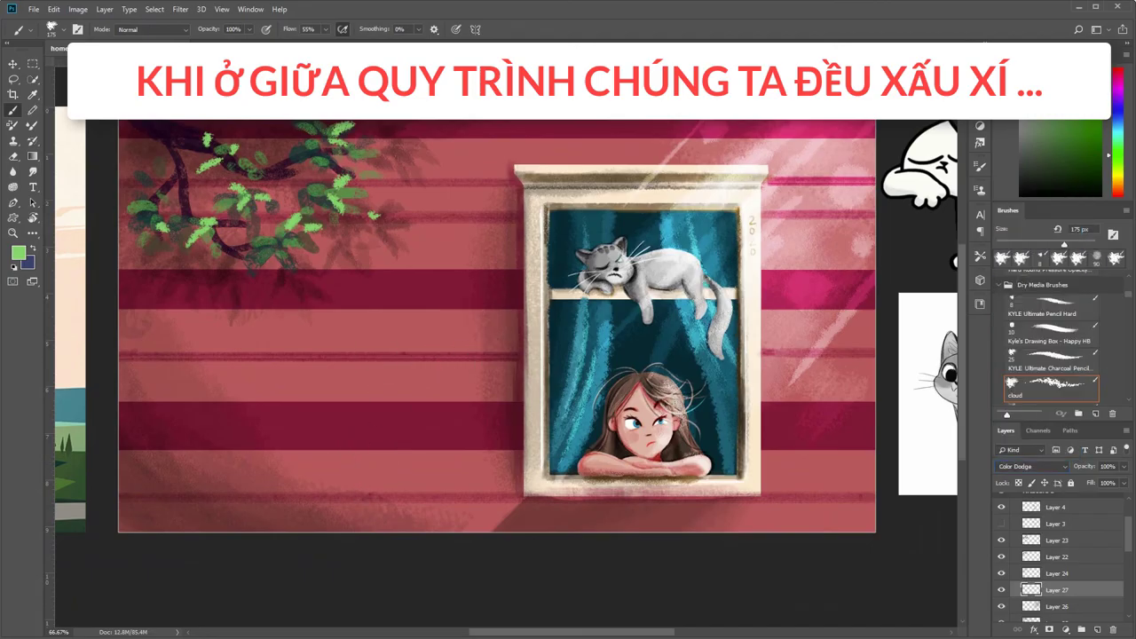
{"action": "left_click", "coordinate": [786, 275]}
- Dab glowing spots right of and above the window, lowering brush opacity to 48%
{"action": "left_click", "coordinate": [830, 202]}
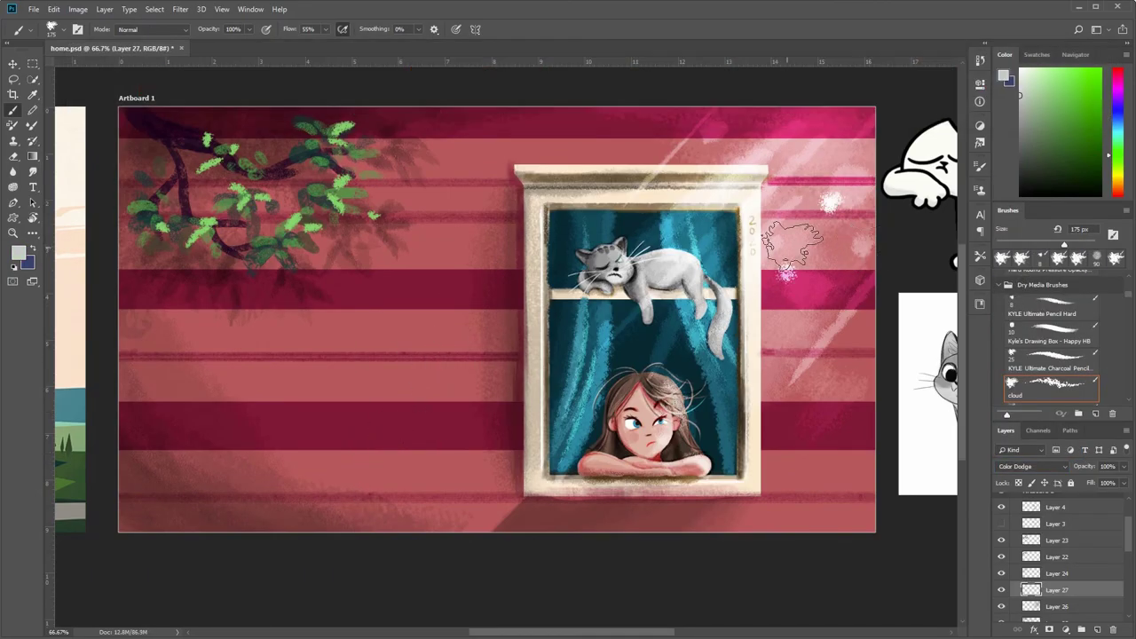
{"action": "left_click", "coordinate": [794, 124]}
{"action": "left_click", "coordinate": [855, 266]}
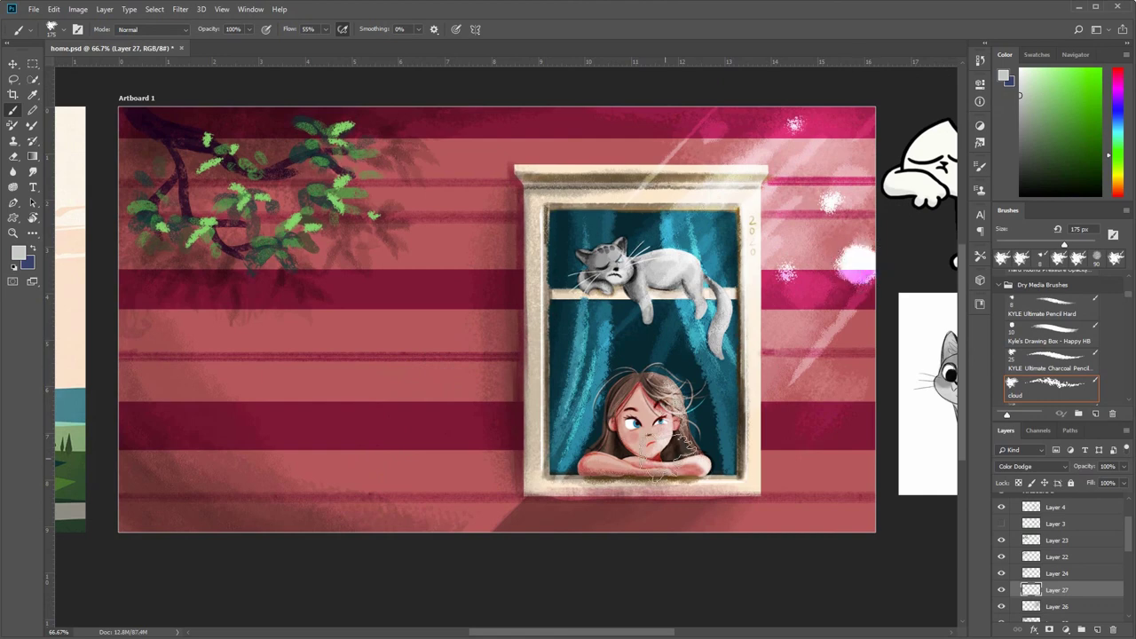
{"action": "key", "text": "ctrl+z"}
{"action": "left_click", "coordinate": [859, 157]}
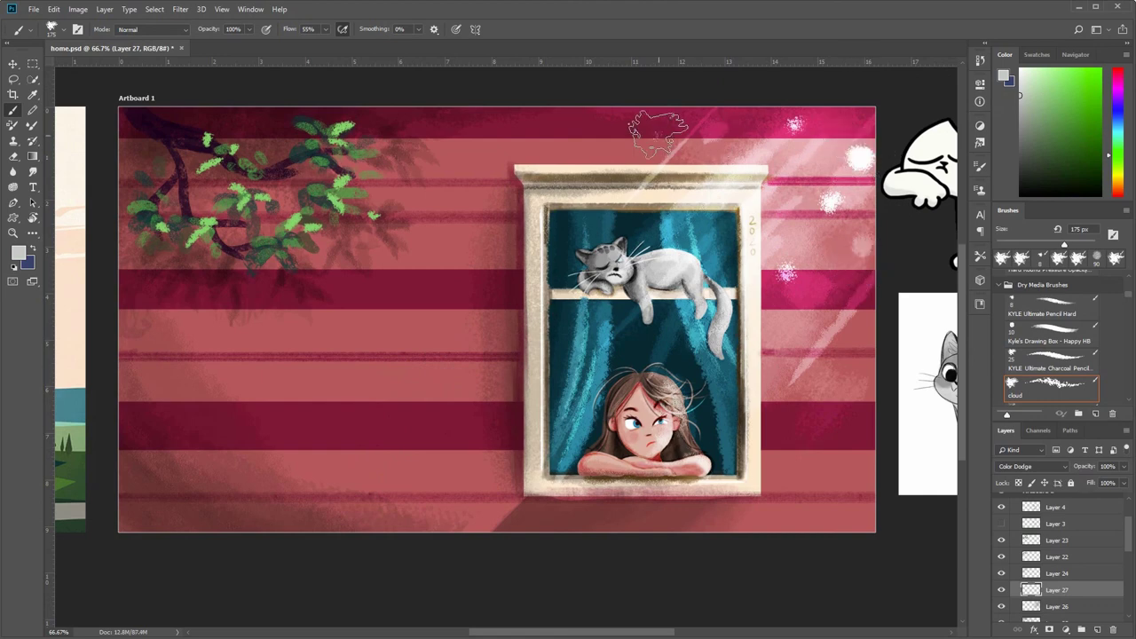
{"action": "left_click", "coordinate": [657, 133]}
{"action": "key", "text": "4"}
{"action": "key", "text": "8"}
{"action": "left_click", "coordinate": [444, 315]}
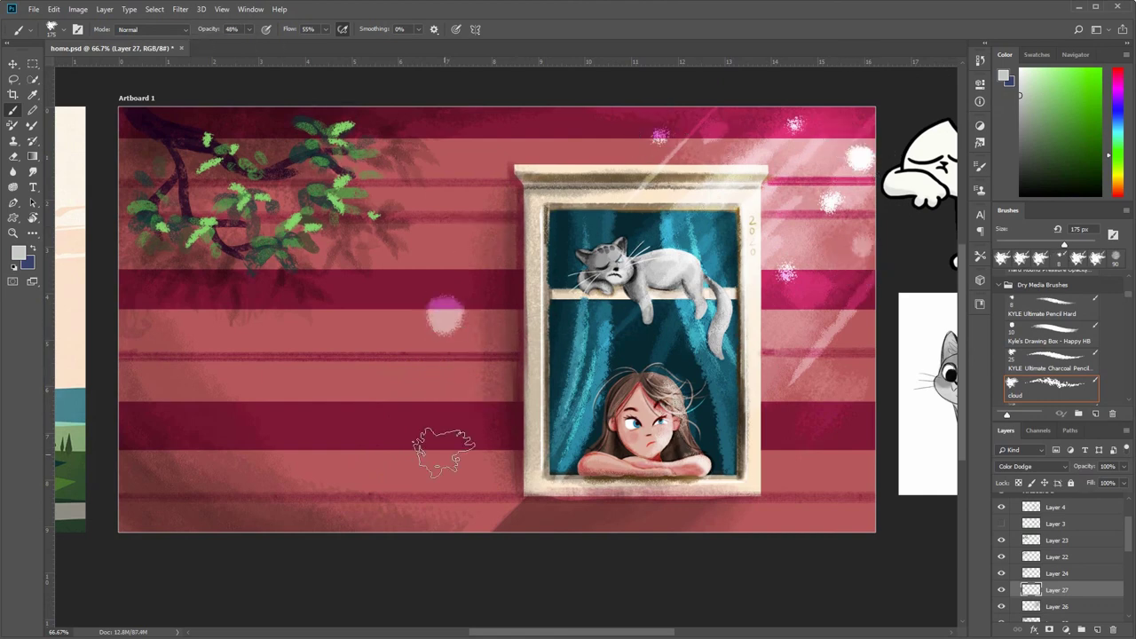
{"action": "key", "text": "ctrl+z"}
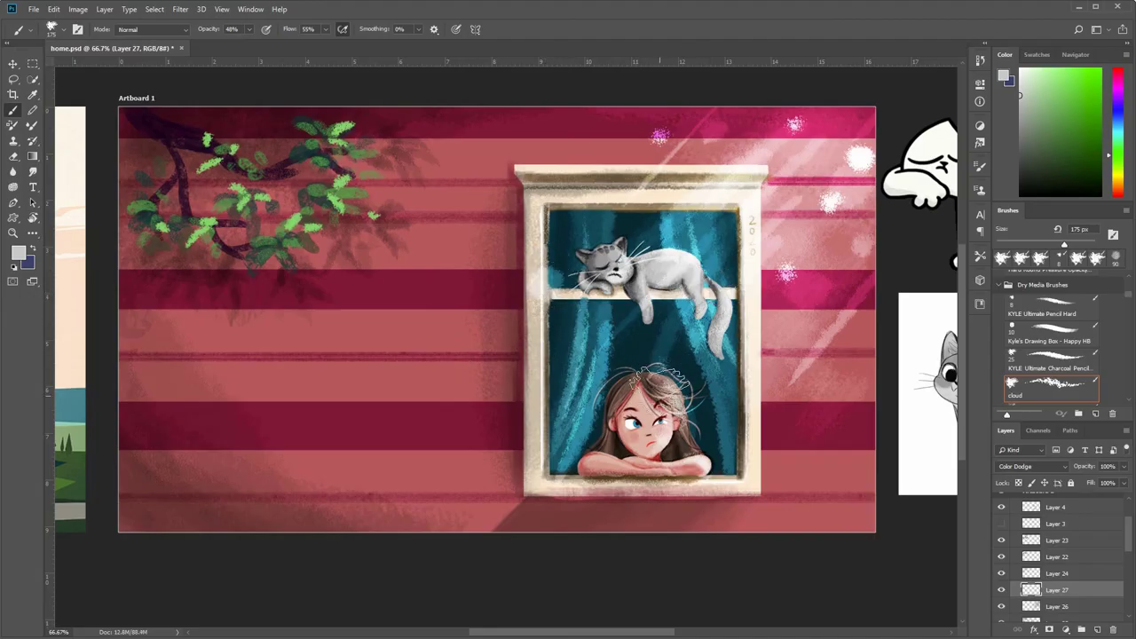
- Add light glows on the curtains, then soft 25%-opacity glows around the lower wall and branches
{"action": "left_click", "coordinate": [676, 334]}
{"action": "key", "text": "["}
{"action": "key", "text": "["}
{"action": "key", "text": "["}
{"action": "left_click", "coordinate": [669, 226]}
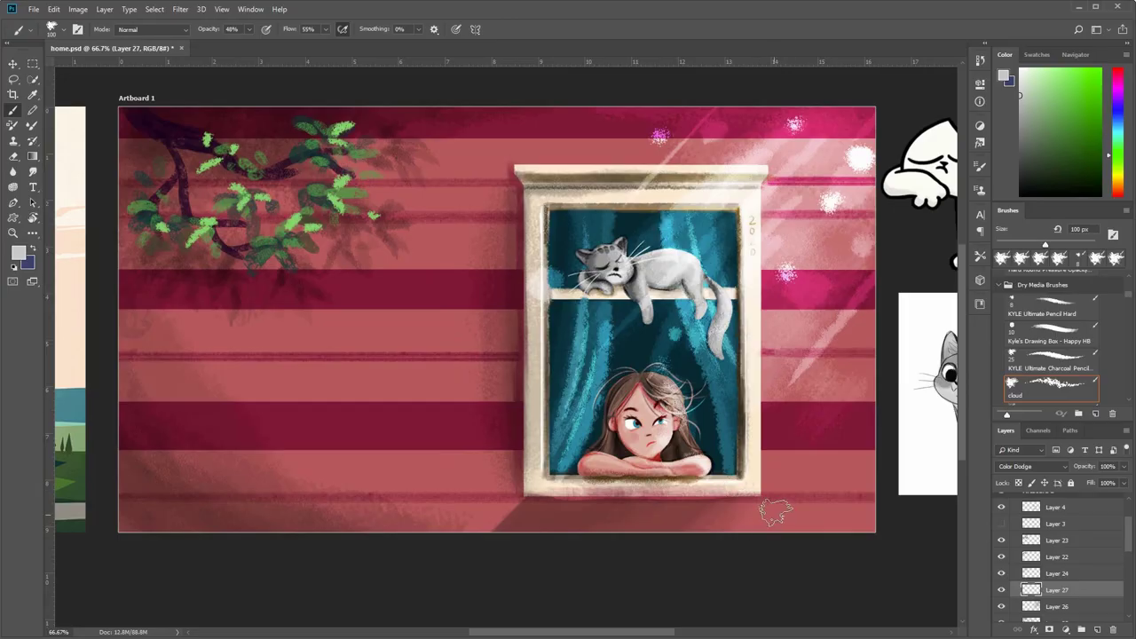
{"action": "key", "text": "bracketright"}
{"action": "key", "text": "bracketright"}
{"action": "key", "text": "bracketright"}
{"action": "key", "text": "2"}
{"action": "key", "text": "5"}
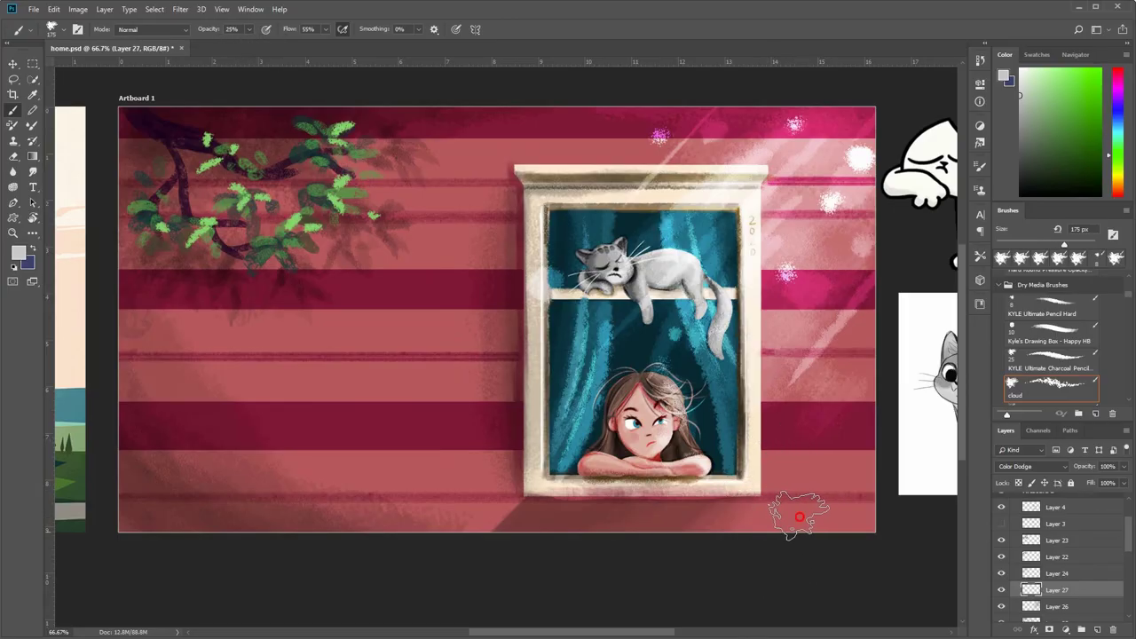
{"action": "left_click", "coordinate": [798, 514]}
{"action": "left_click", "coordinate": [399, 340]}
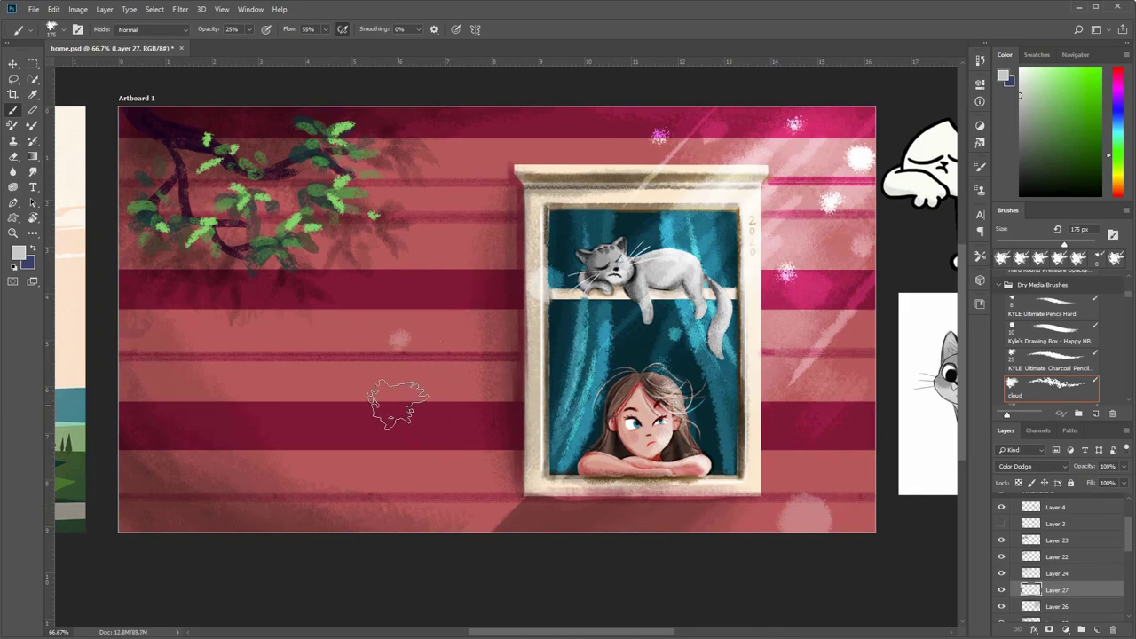
{"action": "left_click", "coordinate": [339, 248]}
{"action": "left_click", "coordinate": [377, 448]}
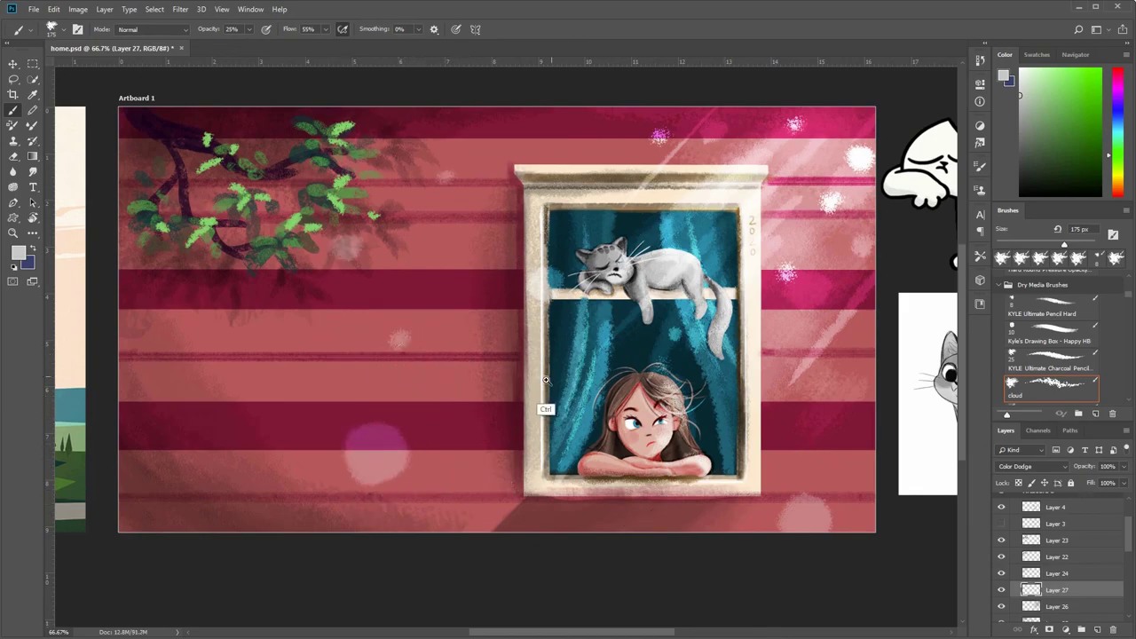
- Brighten the low pink glow with white and add a magenta glow at the top edge
{"action": "scroll", "coordinate": [532, 390], "scroll_direction": "down", "scroll_amount": 3}
{"action": "scroll", "coordinate": [501, 395], "scroll_direction": "up", "scroll_amount": 2}
{"action": "scroll", "coordinate": [444, 417], "scroll_direction": "up", "scroll_amount": 2}
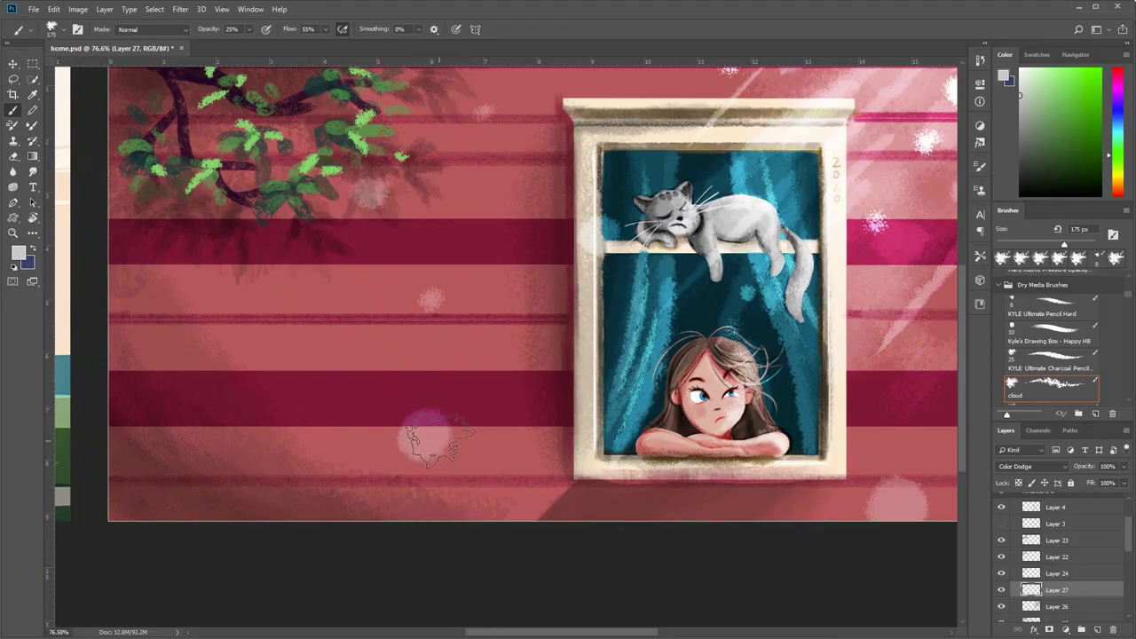
{"action": "left_click", "coordinate": [441, 435]}
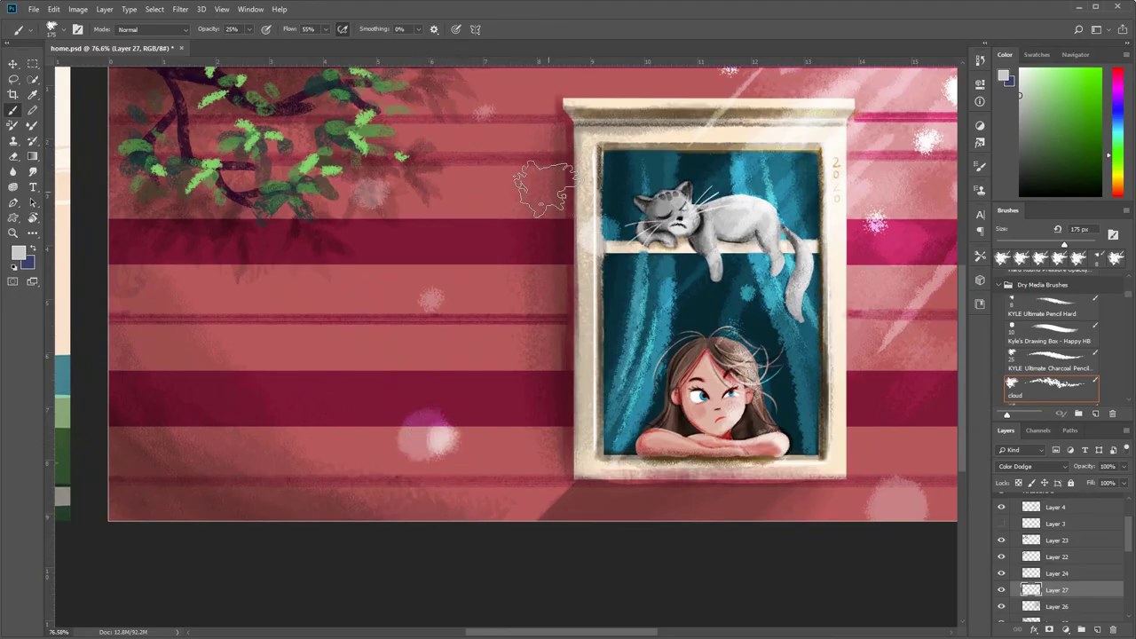
{"action": "left_click", "coordinate": [213, 314]}
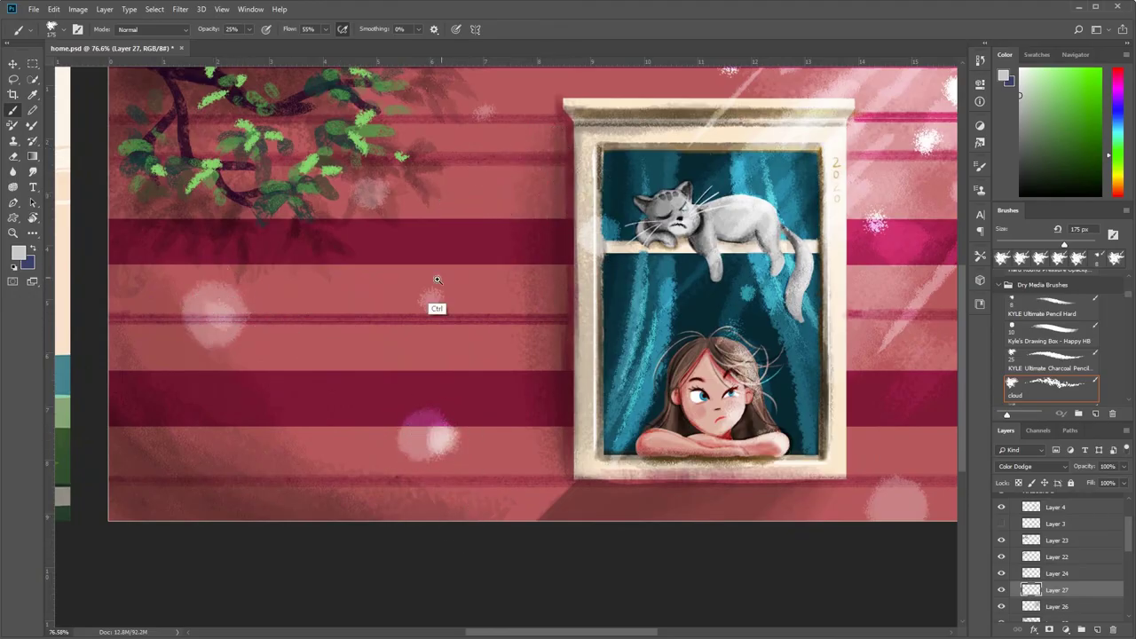
{"action": "scroll", "coordinate": [436, 279], "scroll_direction": "down", "scroll_amount": 2}
{"action": "scroll", "coordinate": [355, 319], "scroll_direction": "up", "scroll_amount": 2}
{"action": "key", "text": "ctrl+alt+z"}
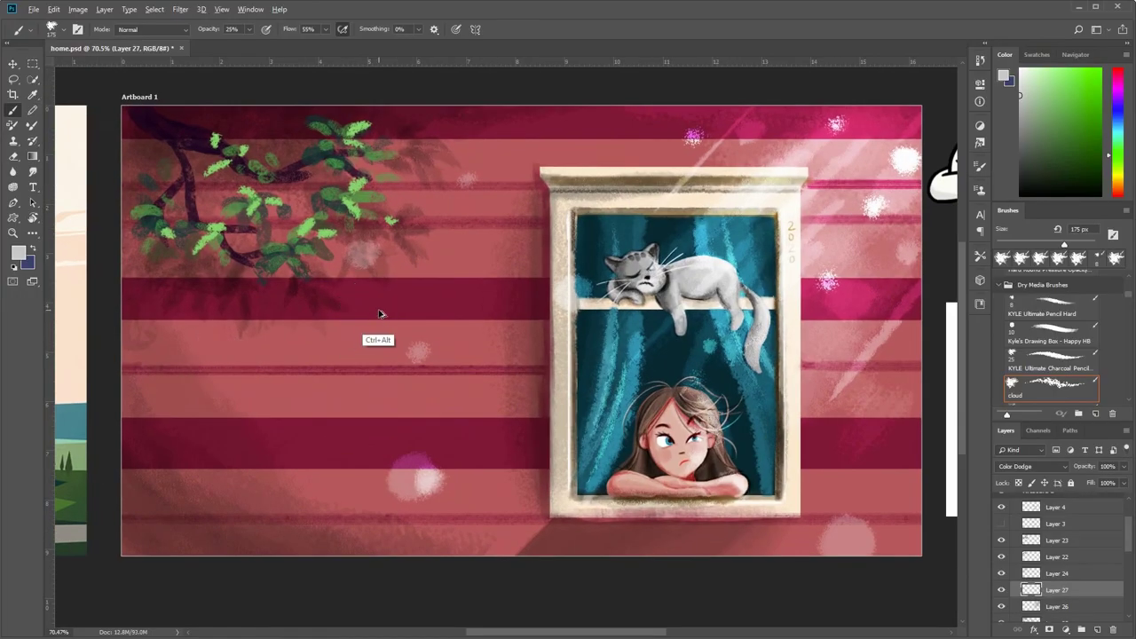
{"action": "left_click", "coordinate": [561, 112]}
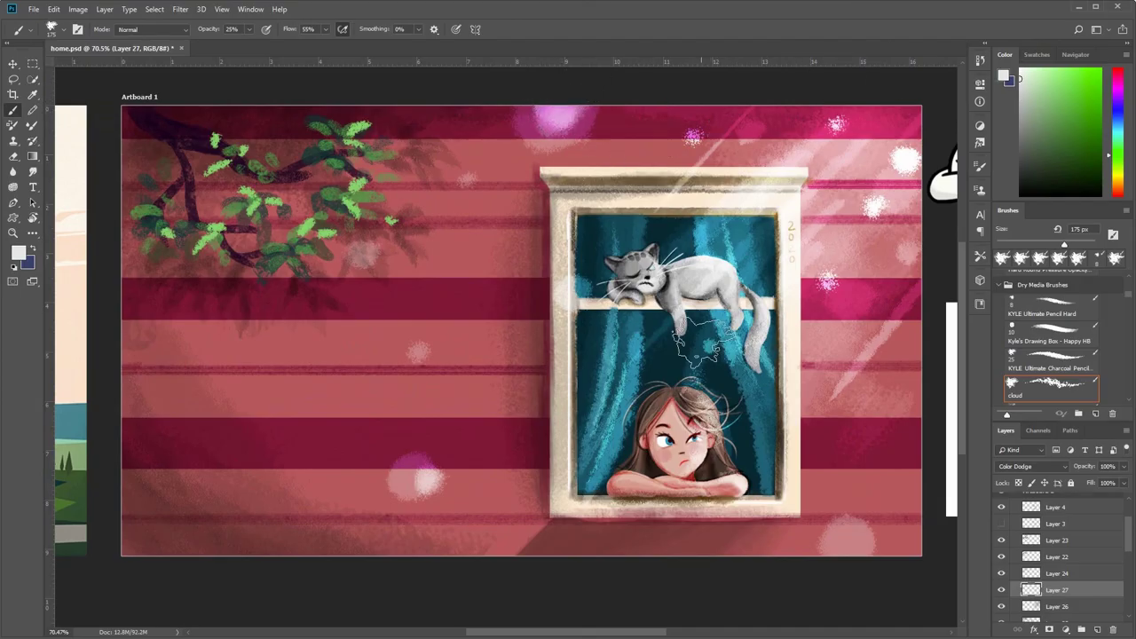
{"action": "left_click_drag", "start_coordinate": [645, 473], "coordinate": [597, 475]}
{"action": "left_click_drag", "start_coordinate": [526, 357], "coordinate": [554, 386]}
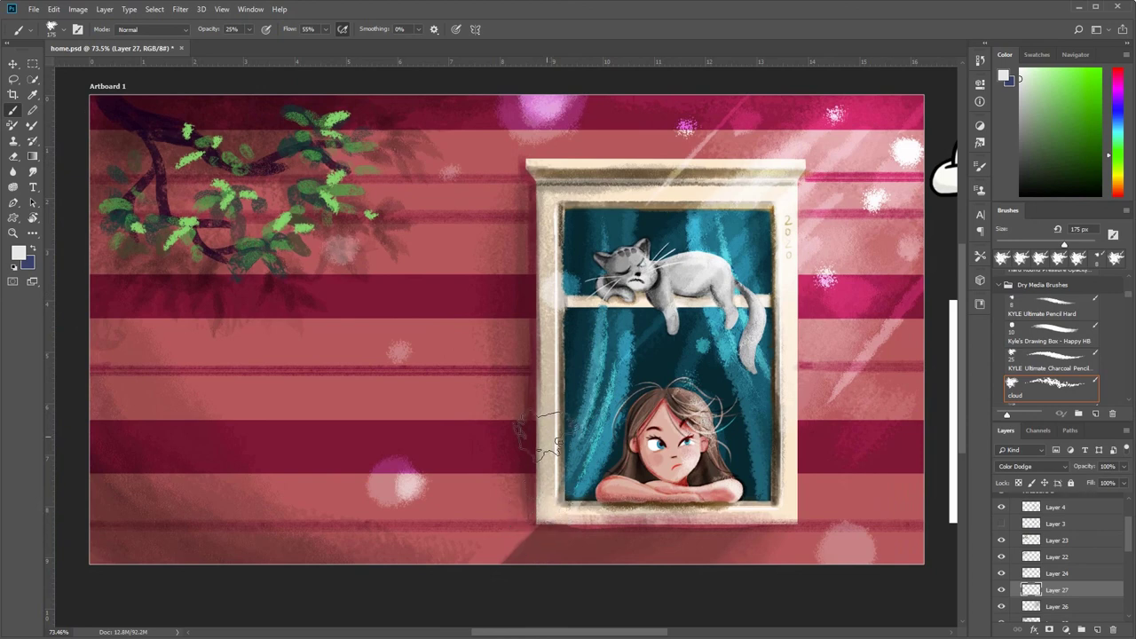
- Select Layer 27 and set its Opacity slider to 75%, passing through 65%
{"action": "scroll", "coordinate": [551, 426], "scroll_direction": "down", "scroll_amount": 1}
{"action": "left_click", "coordinate": [1002, 590]}
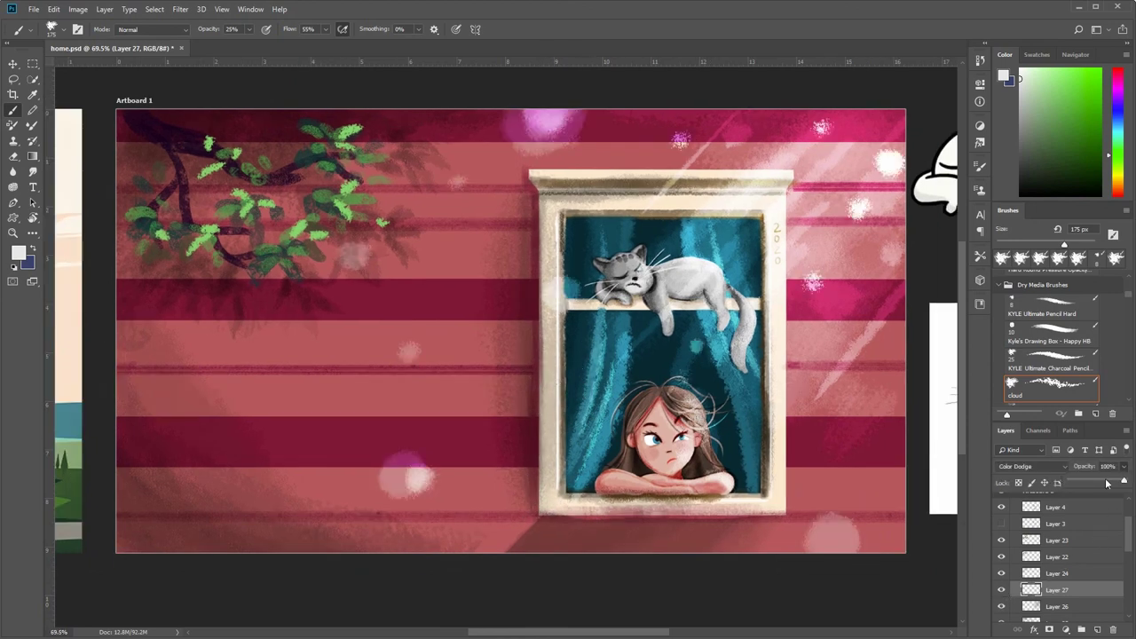
{"action": "left_click", "coordinate": [1107, 483]}
{"action": "left_click", "coordinate": [1110, 483]}
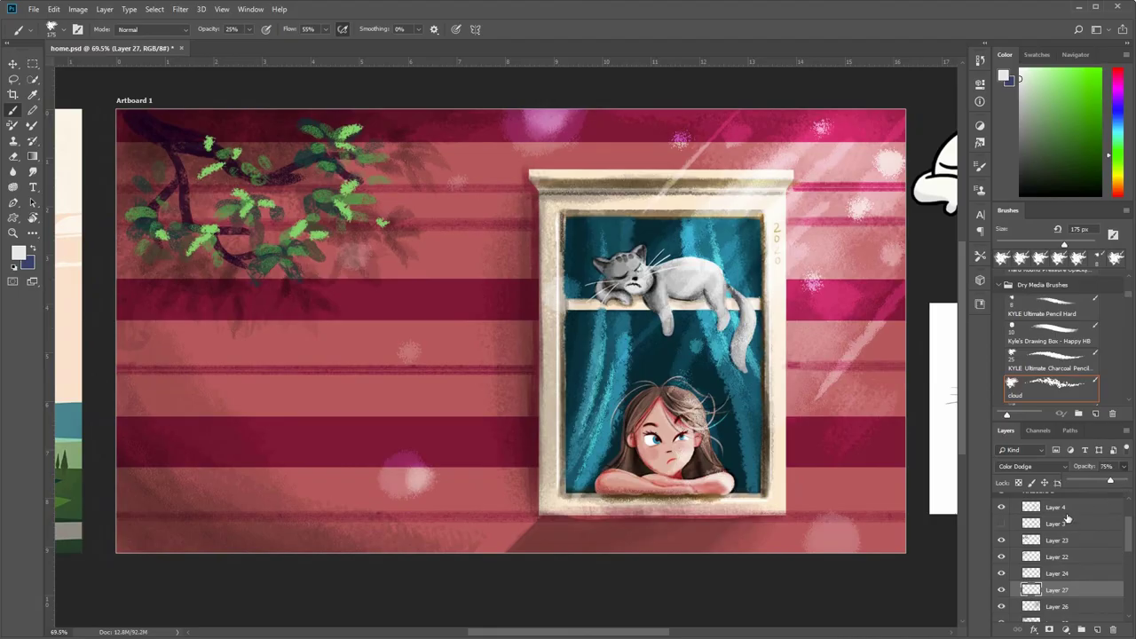